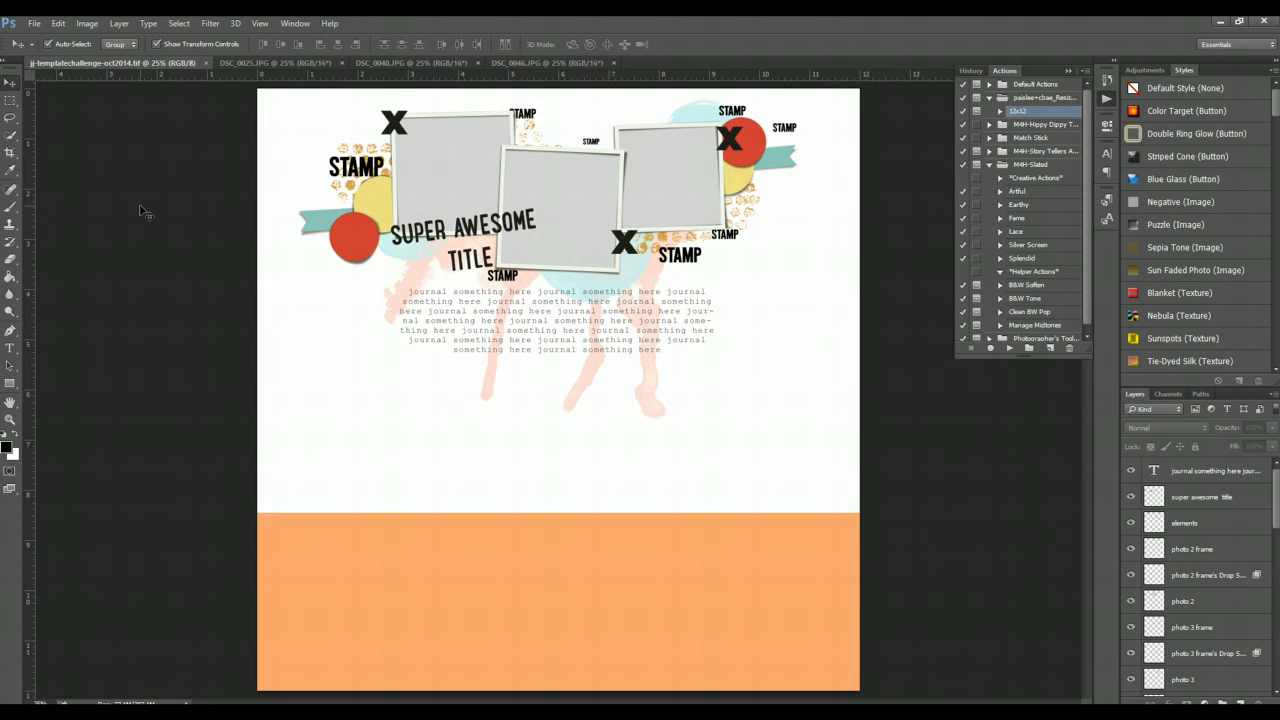
- Duplicate the template document, keeping the default copy name
left_click(87, 24)
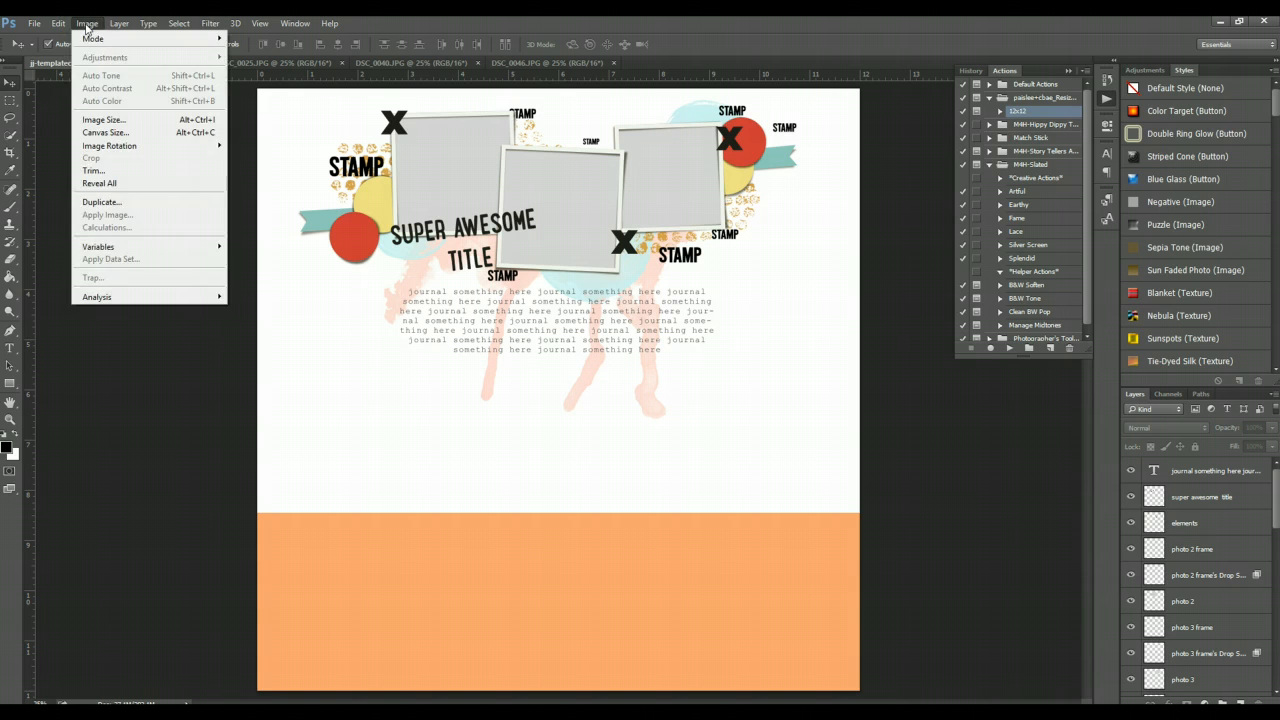
left_click(102, 205)
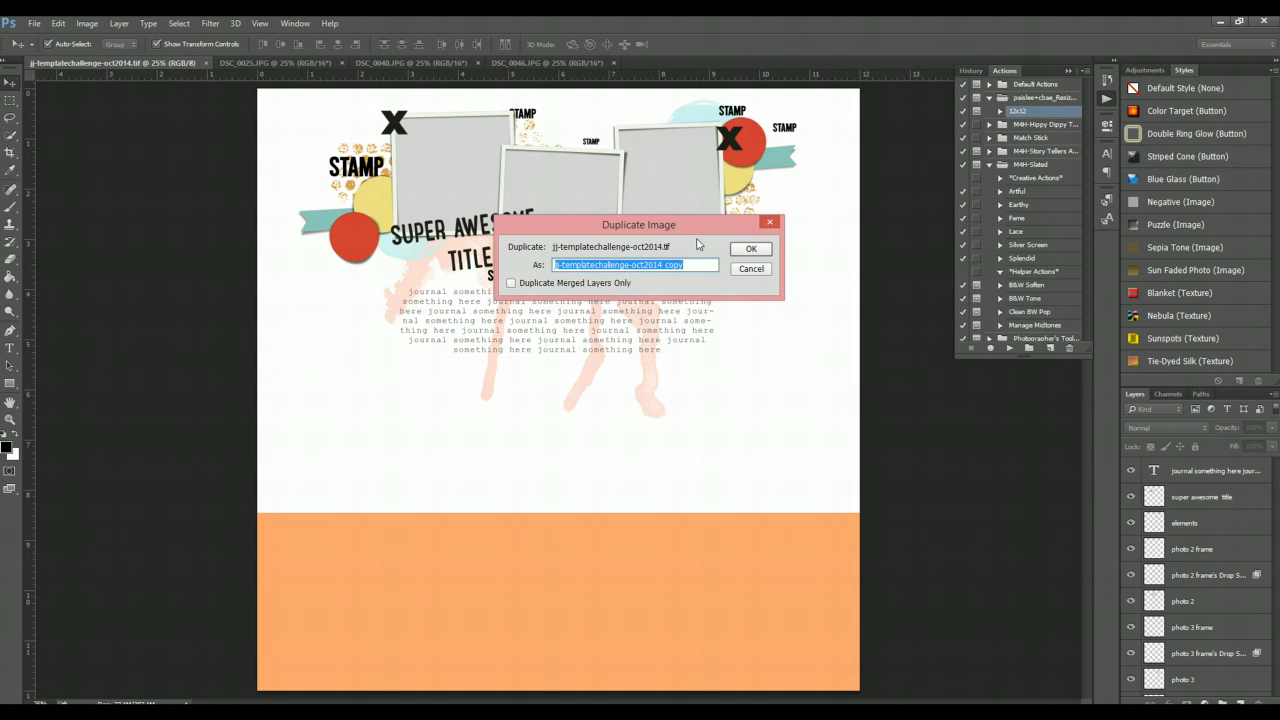
left_click(753, 253)
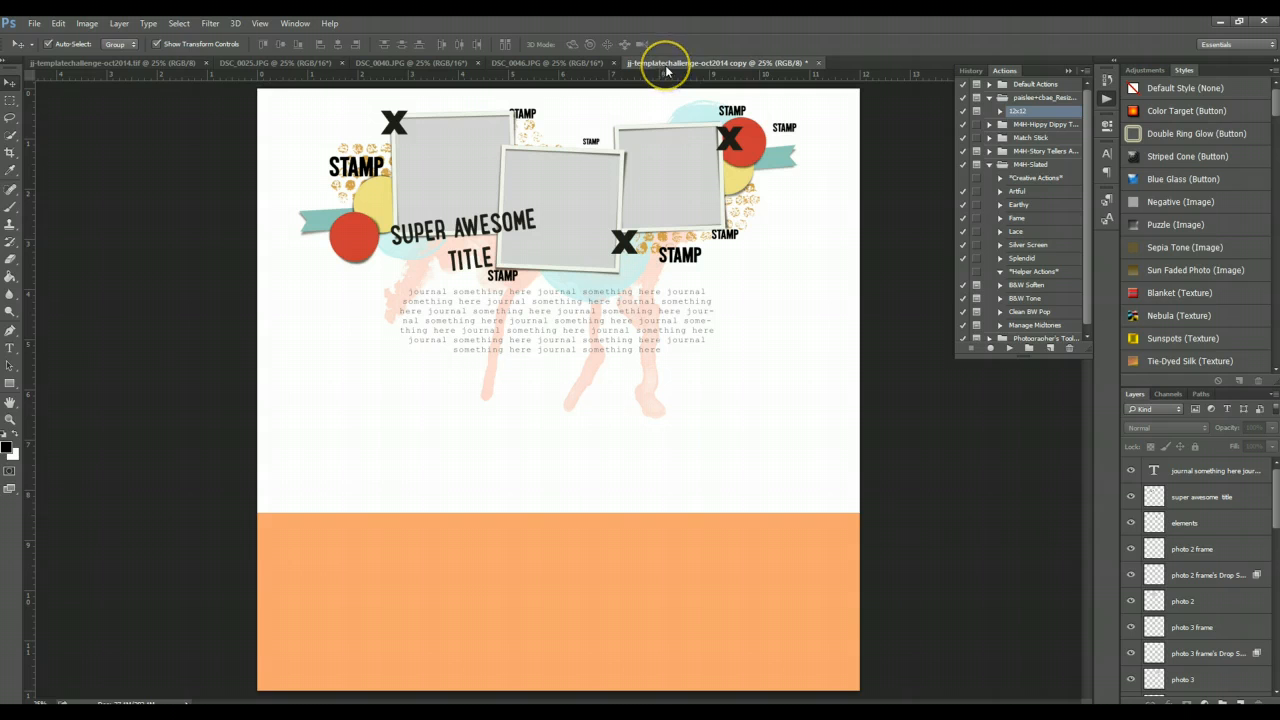
- Close the original template and move the copy's document tab to the front
left_click(205, 61)
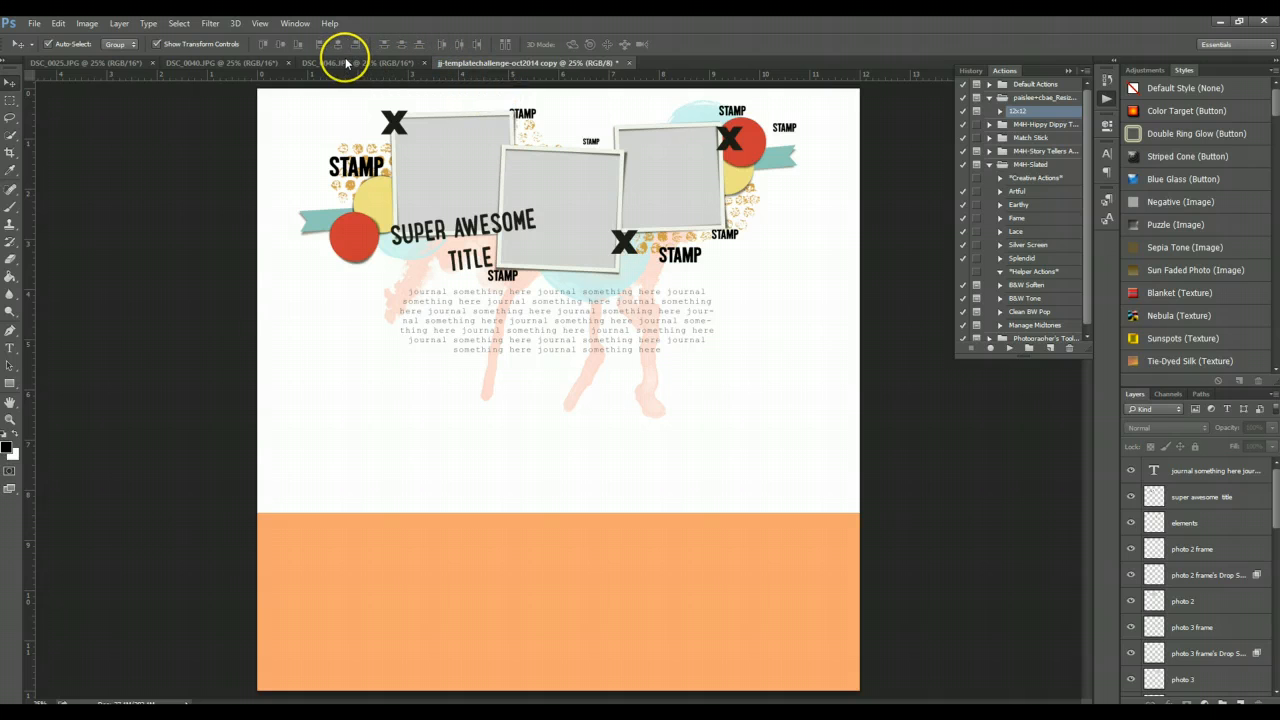
left_click_drag(346, 61, 40, 66)
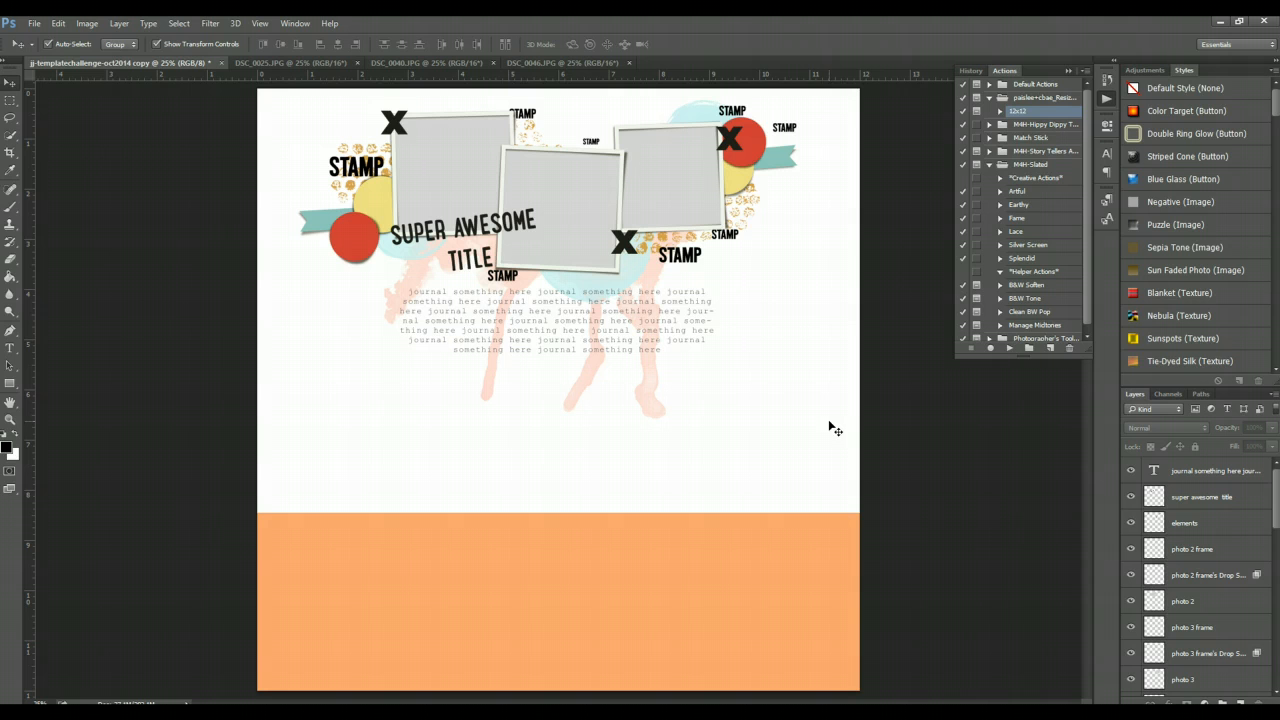
- Review each of the three open photo documents before returning to the template copy
left_click(777, 377)
left_click(425, 182)
left_click(666, 182)
left_click(298, 63)
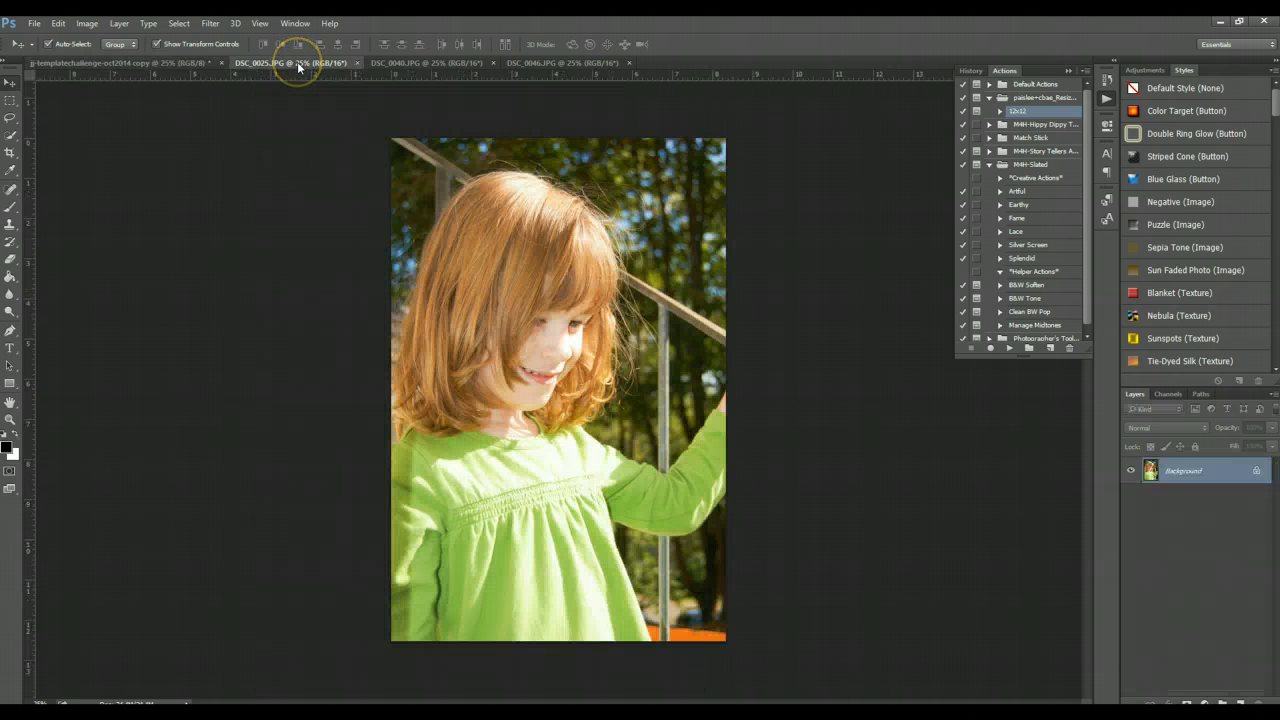
left_click(403, 62)
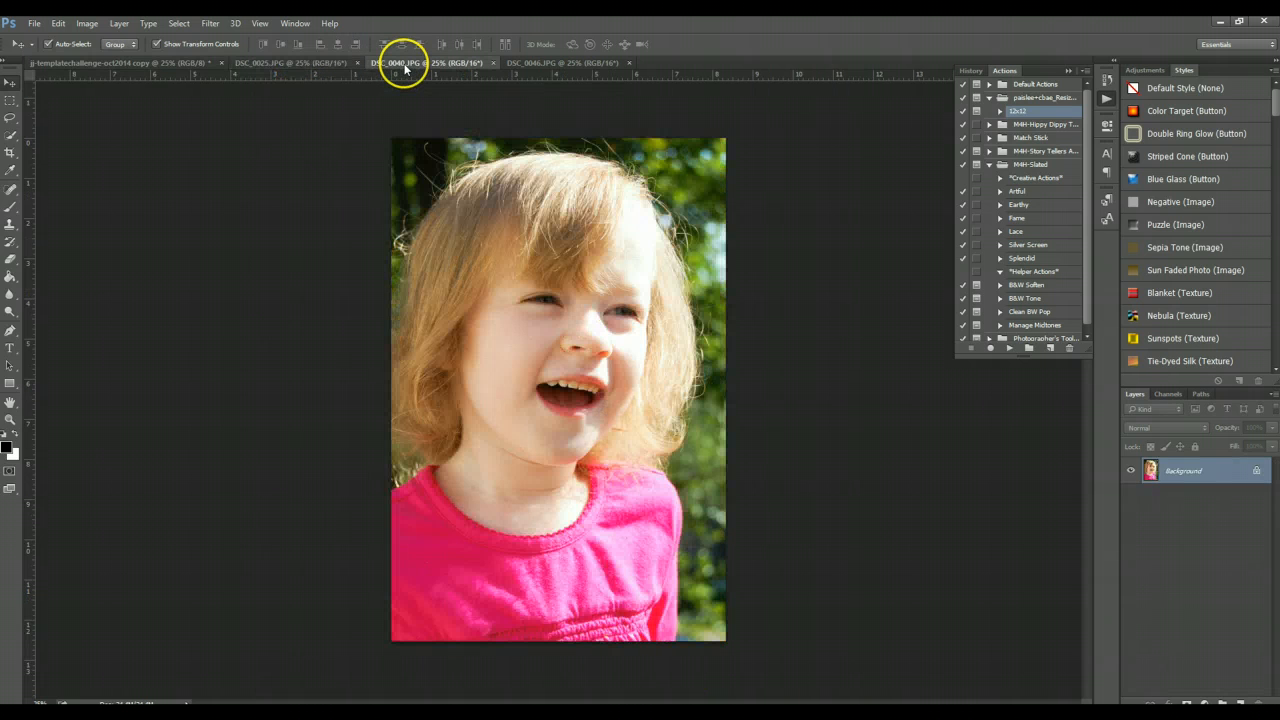
left_click(539, 64)
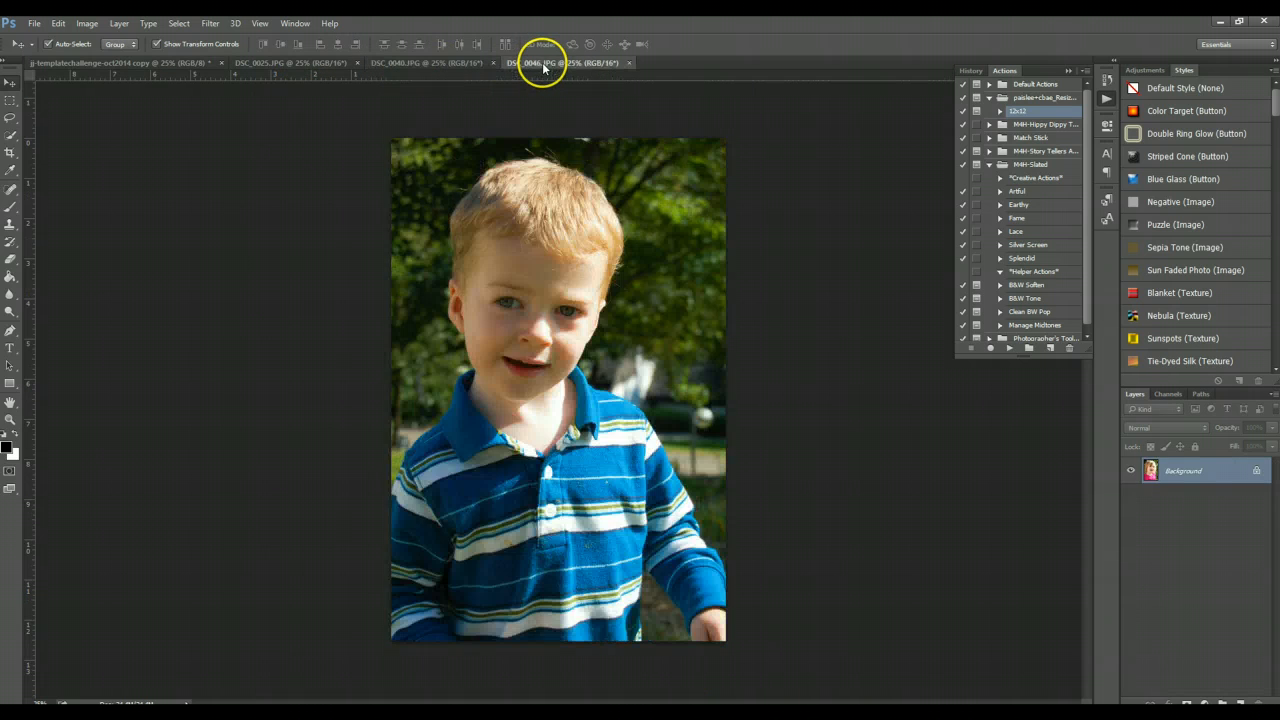
left_click(153, 63)
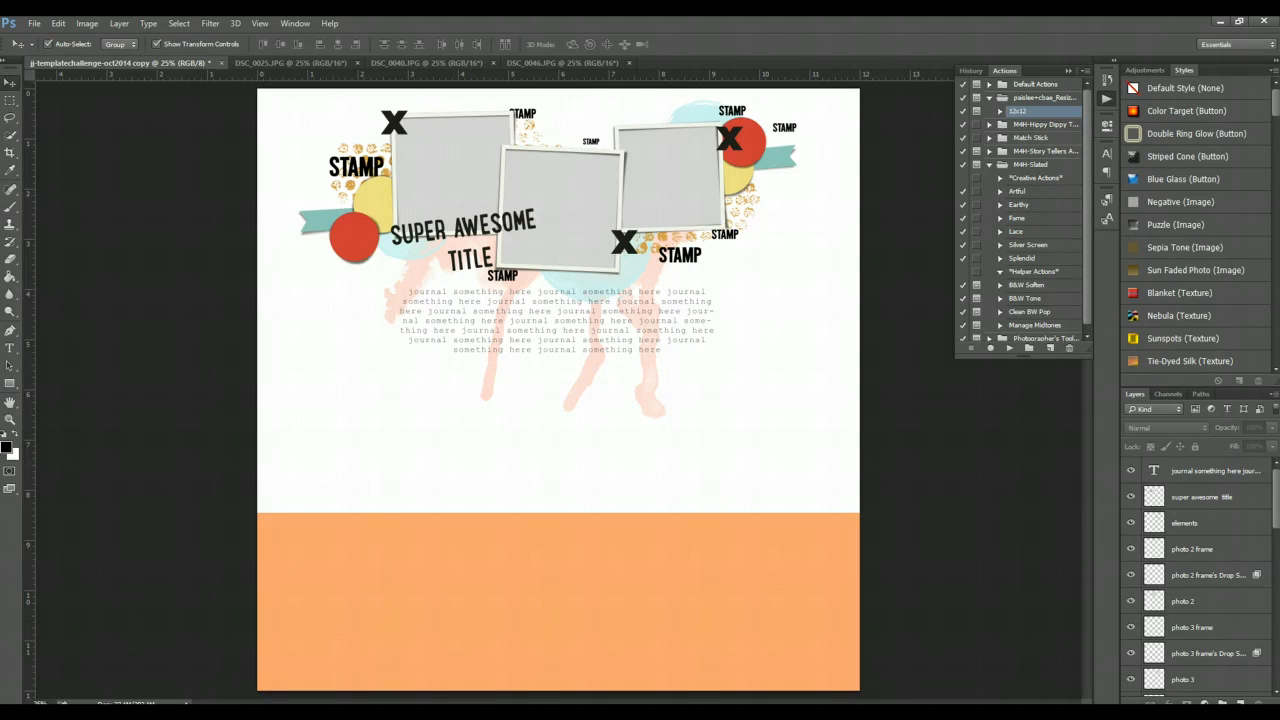
- Switch to Lightroom, open the first photo in Library loupe view, and show its info overlay before minimizing
left_click(338, 713)
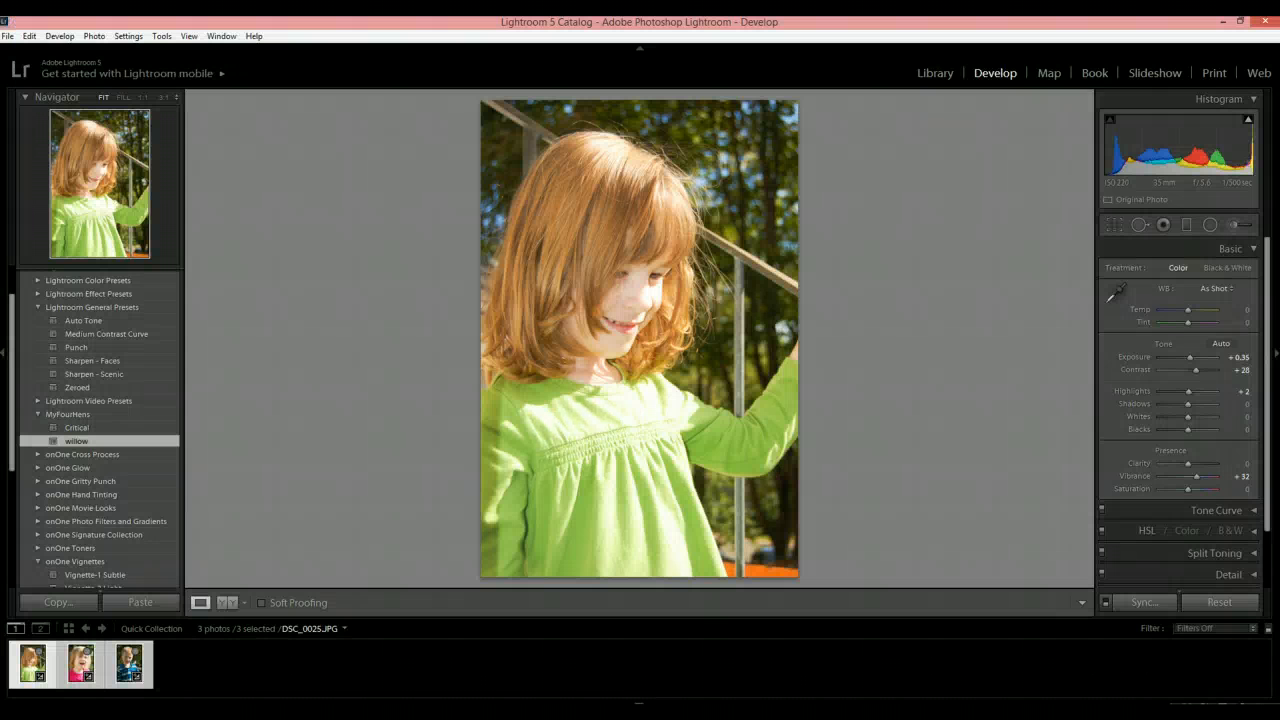
left_click(944, 77)
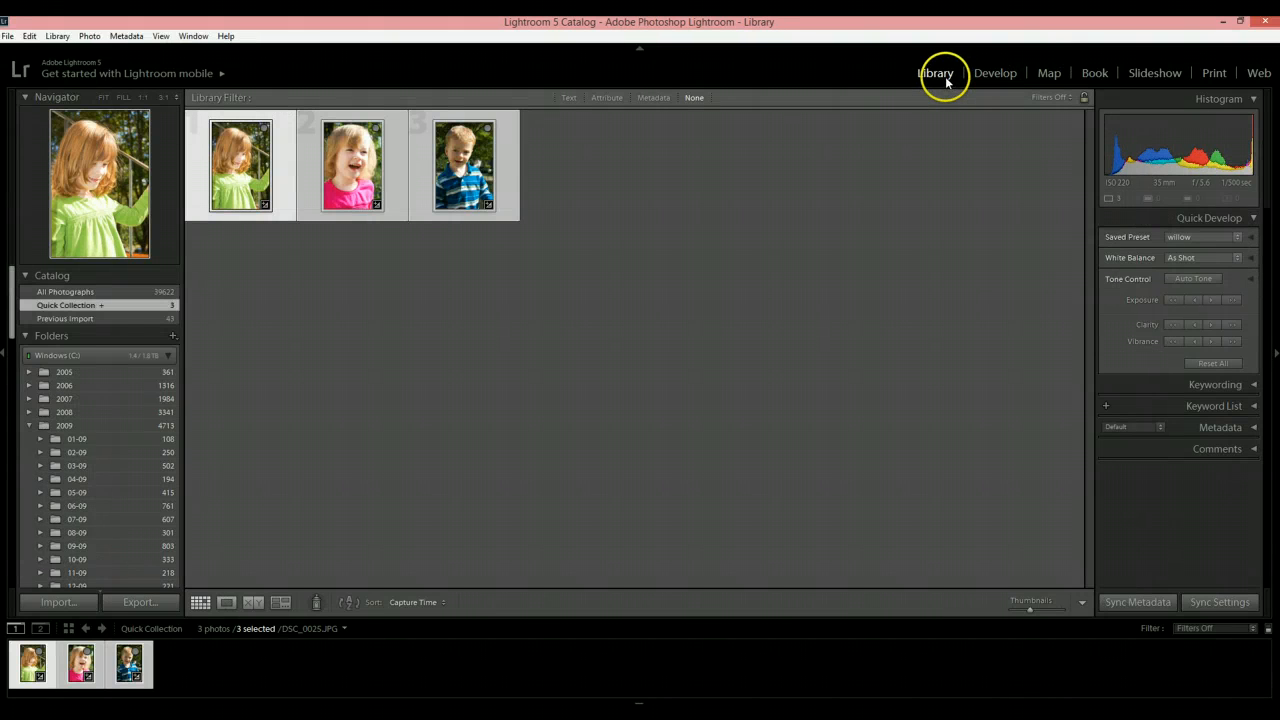
double_click(240, 160)
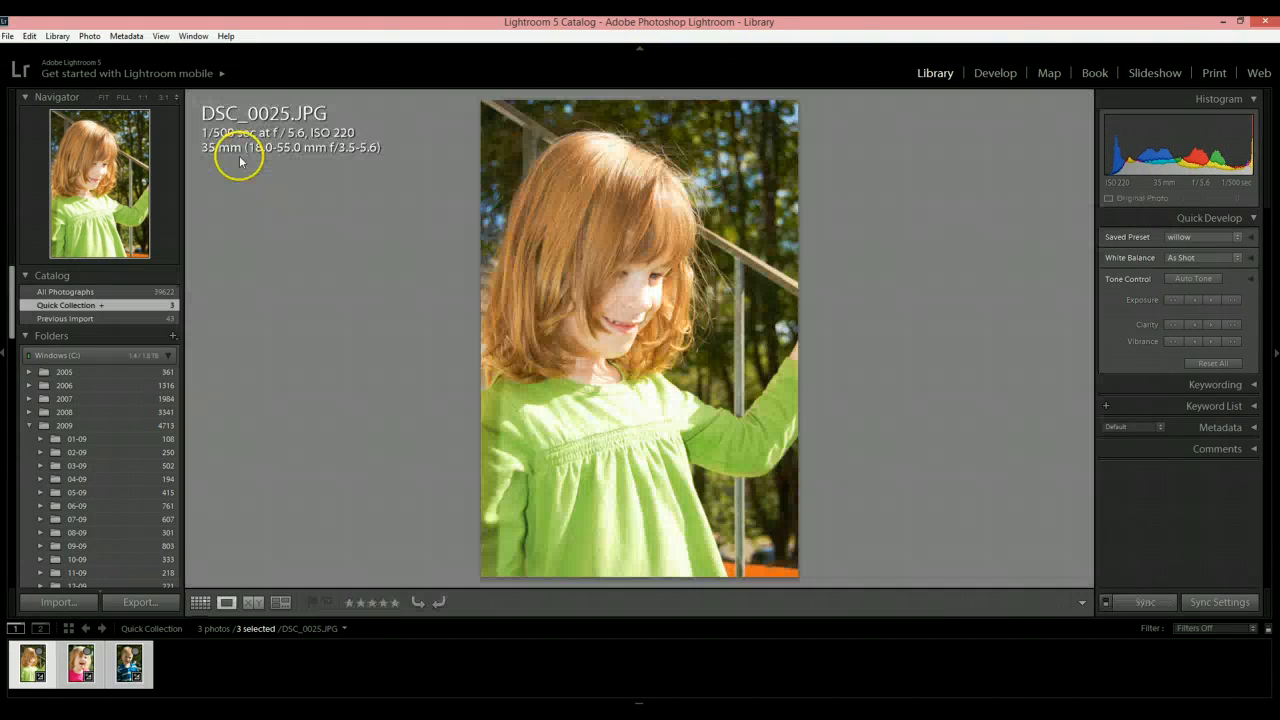
key("i")
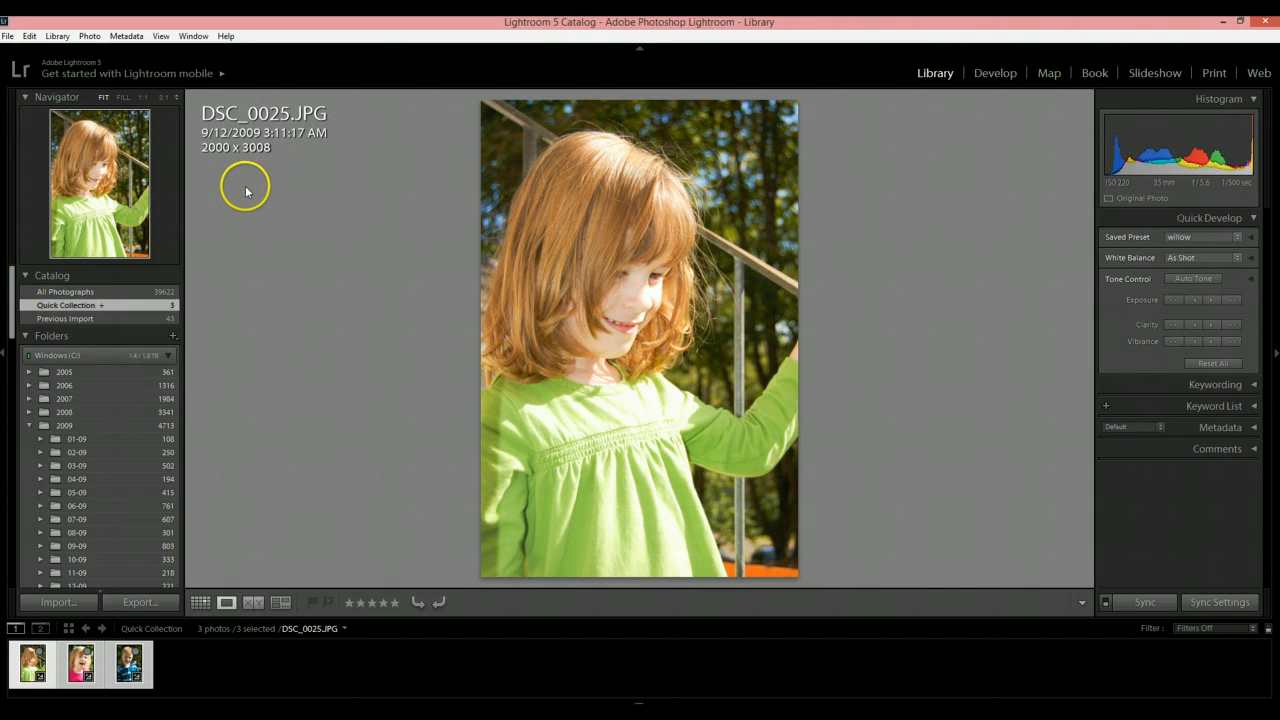
left_click(1222, 21)
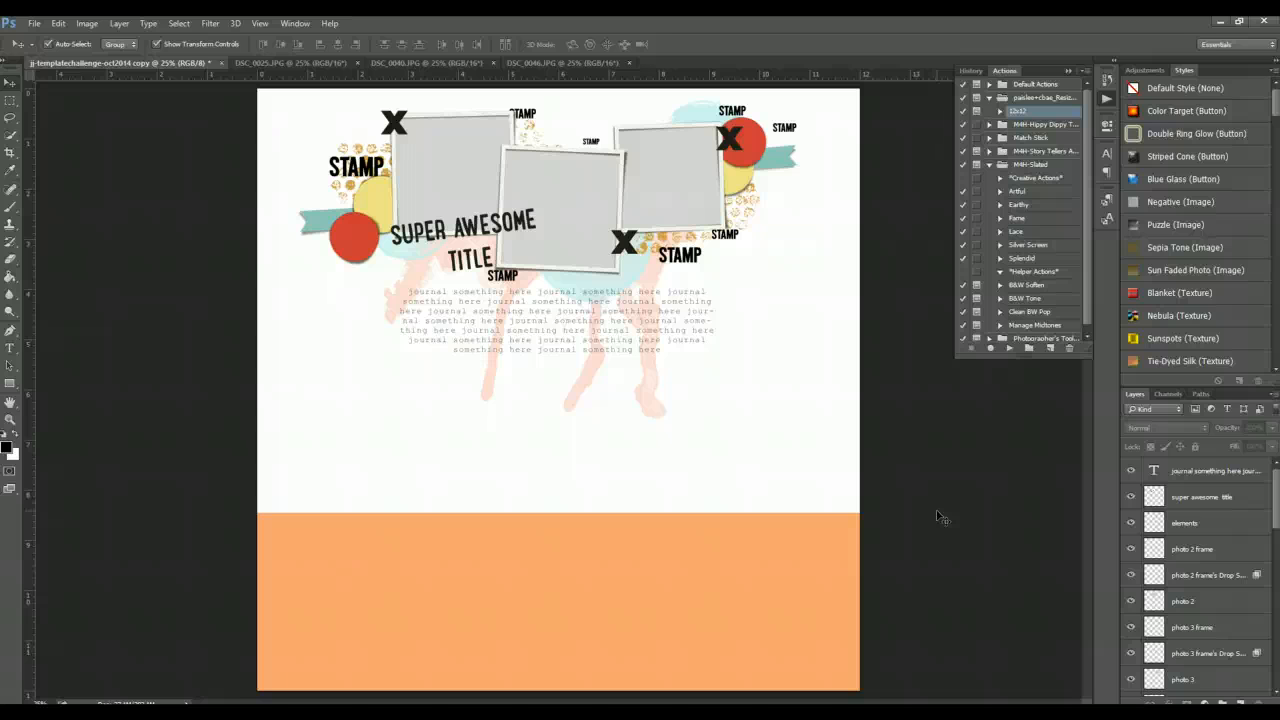
- Inspect the template's photo placeholders and their layers
left_click(451, 177)
left_click(563, 200)
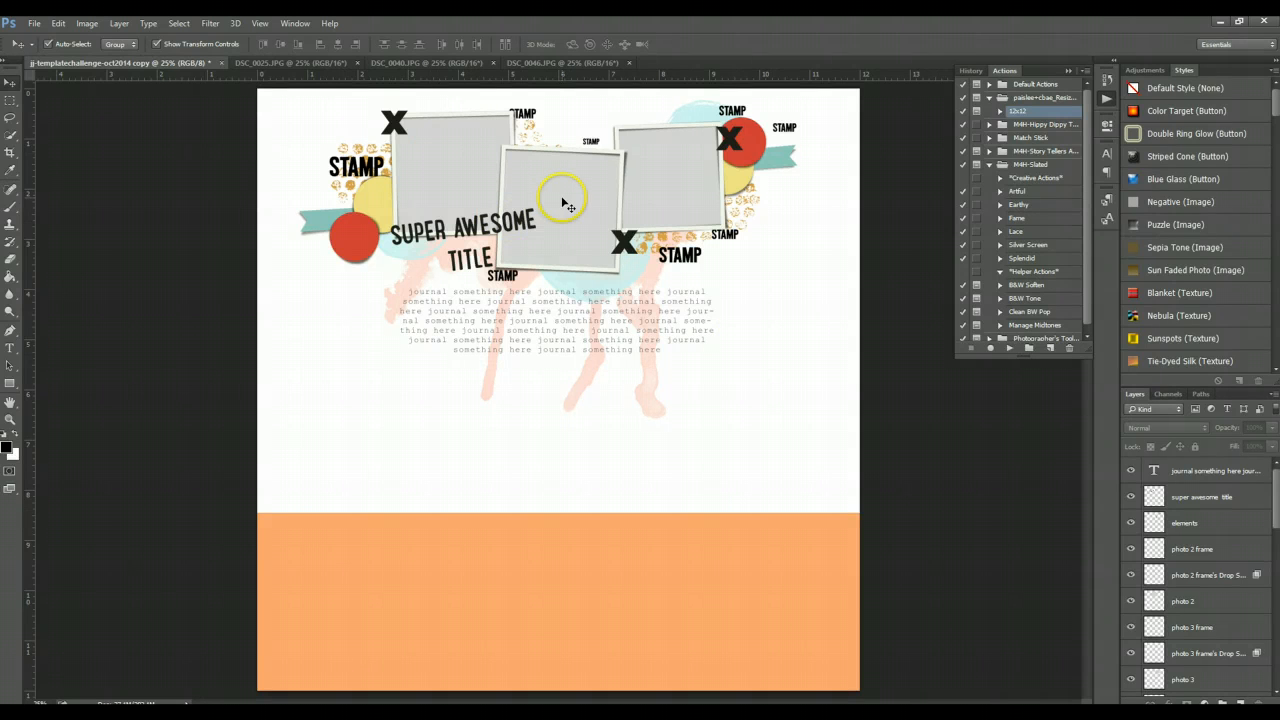
left_click(669, 187)
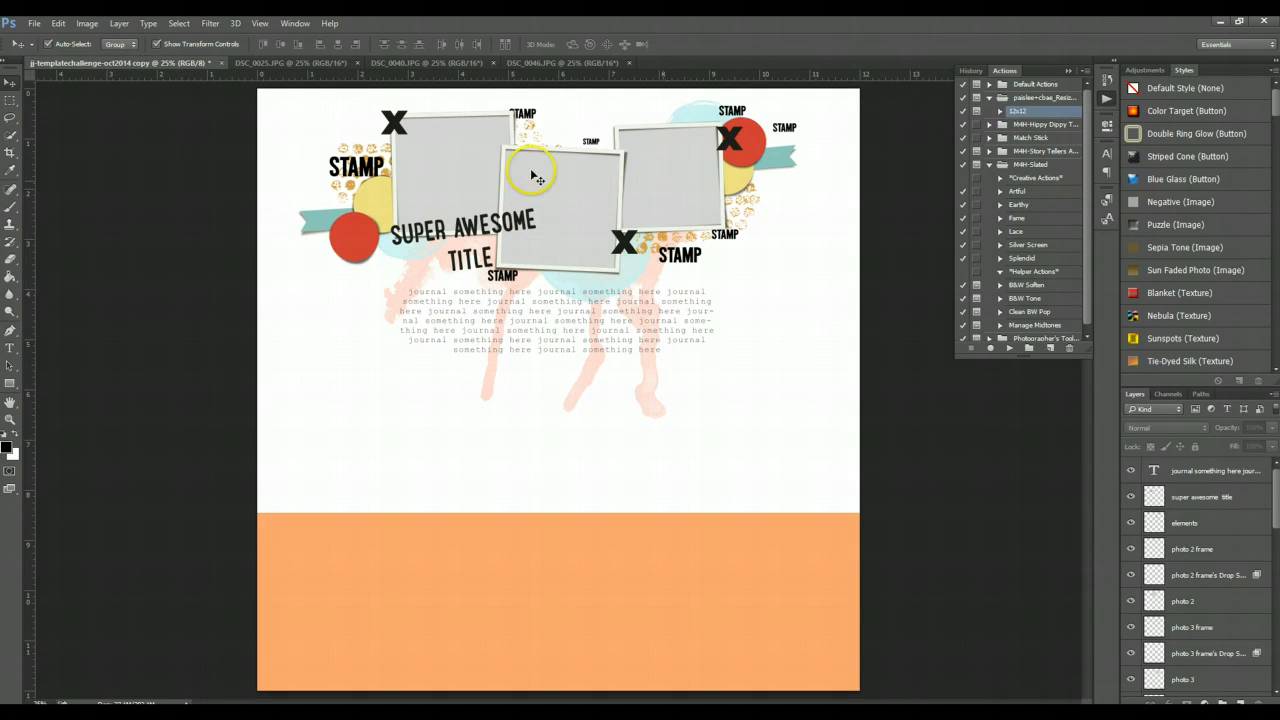
left_click(486, 150)
left_click(586, 186)
left_click(656, 170)
left_click(740, 226)
left_click(1135, 482)
left_click(937, 427)
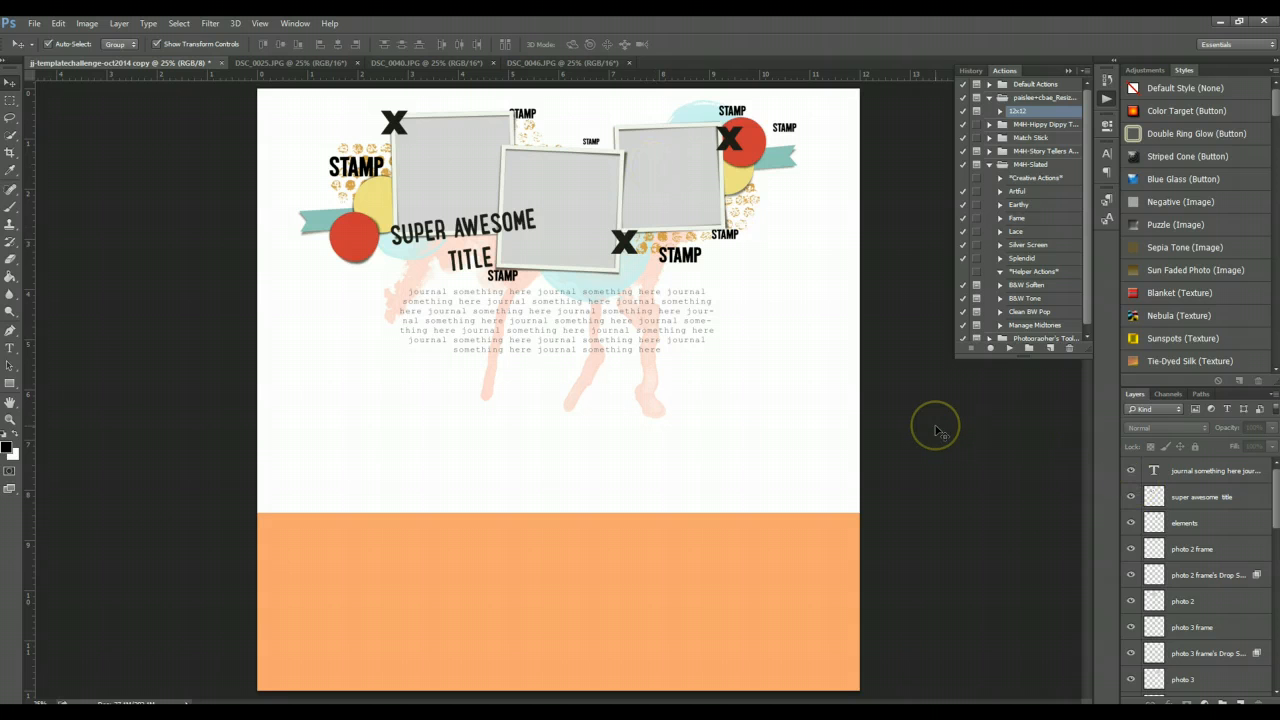
- Select the photo 1 placeholder layer and bring the pink-shirt photo DSC_0040 into the template, disabling the bit-depth warning
left_click(433, 164)
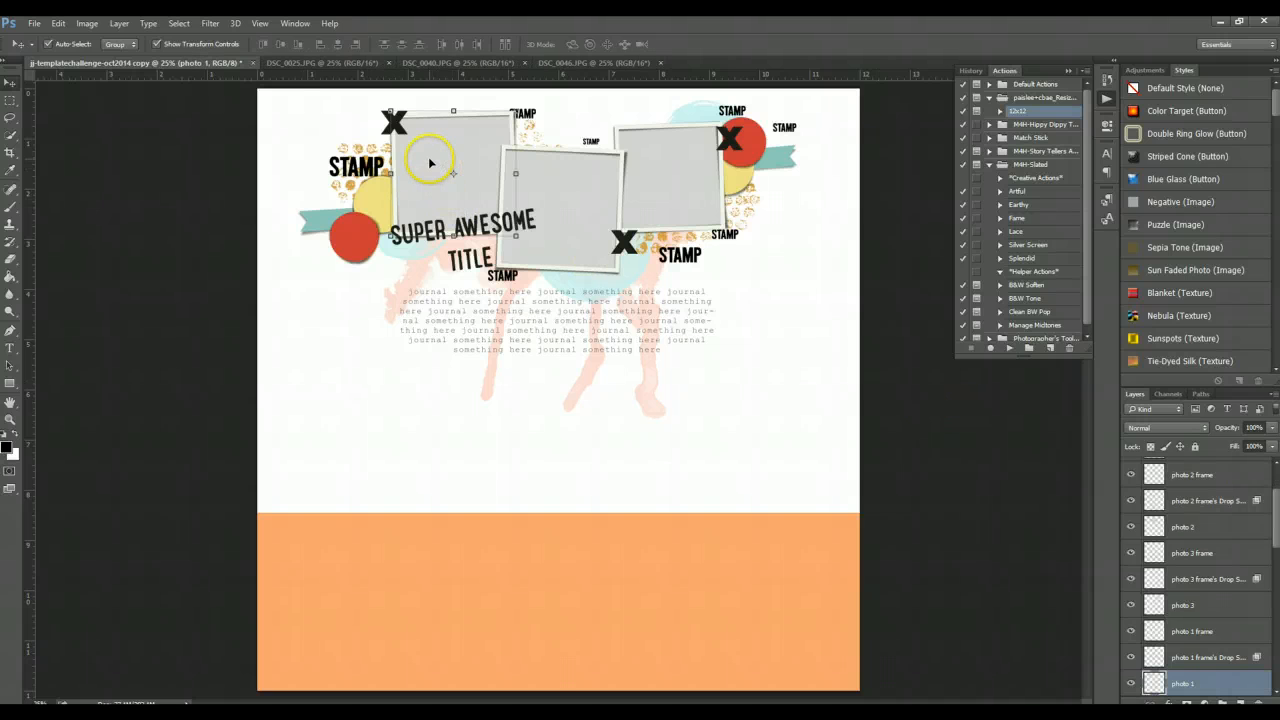
left_click(294, 62)
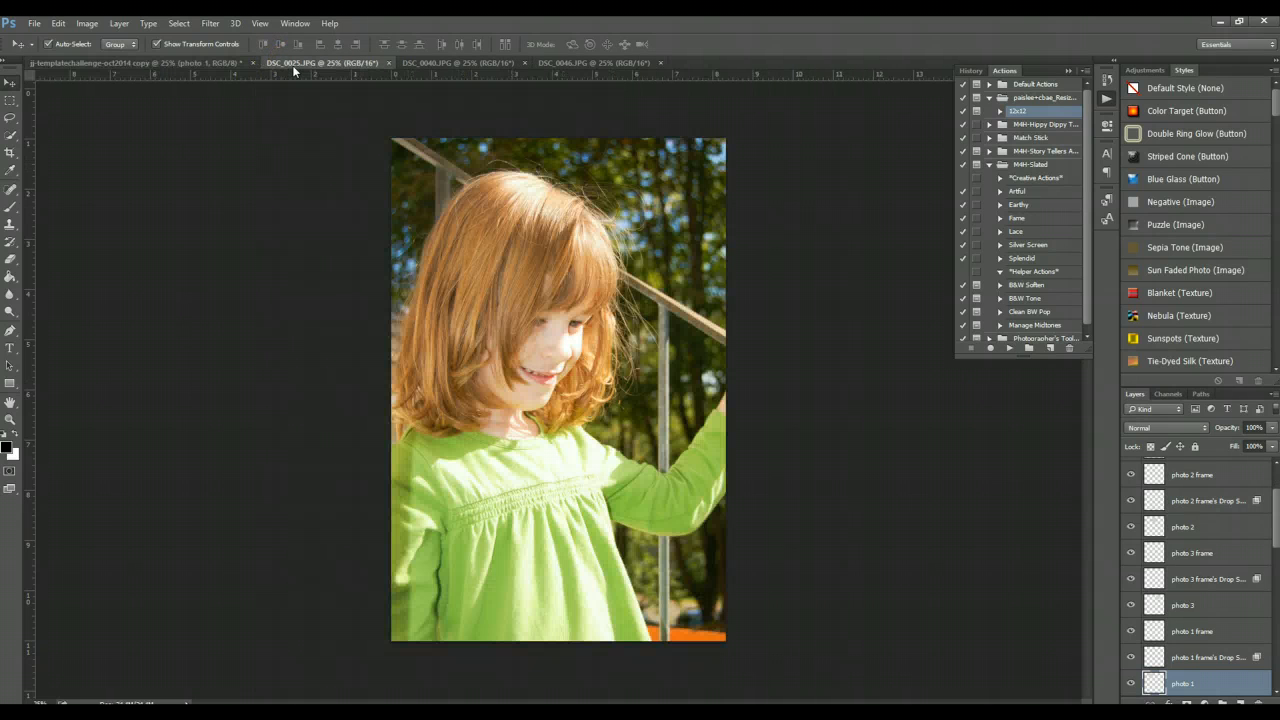
left_click(428, 63)
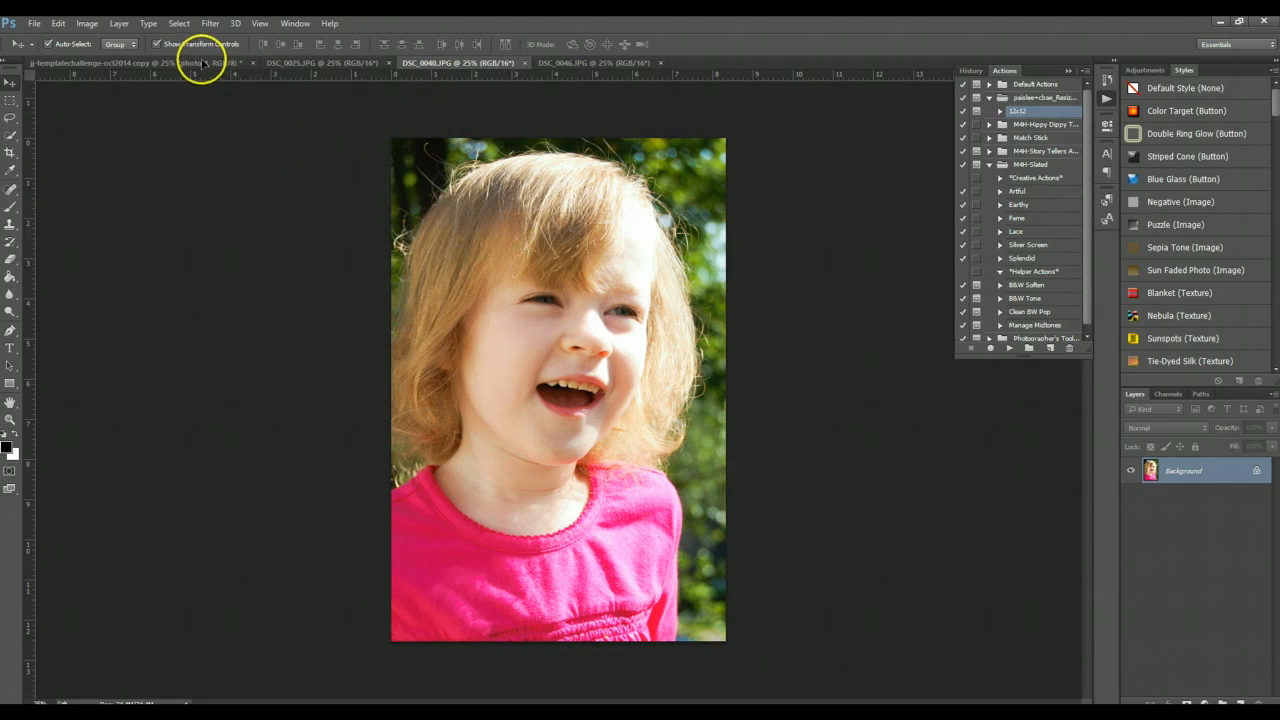
left_click(203, 63)
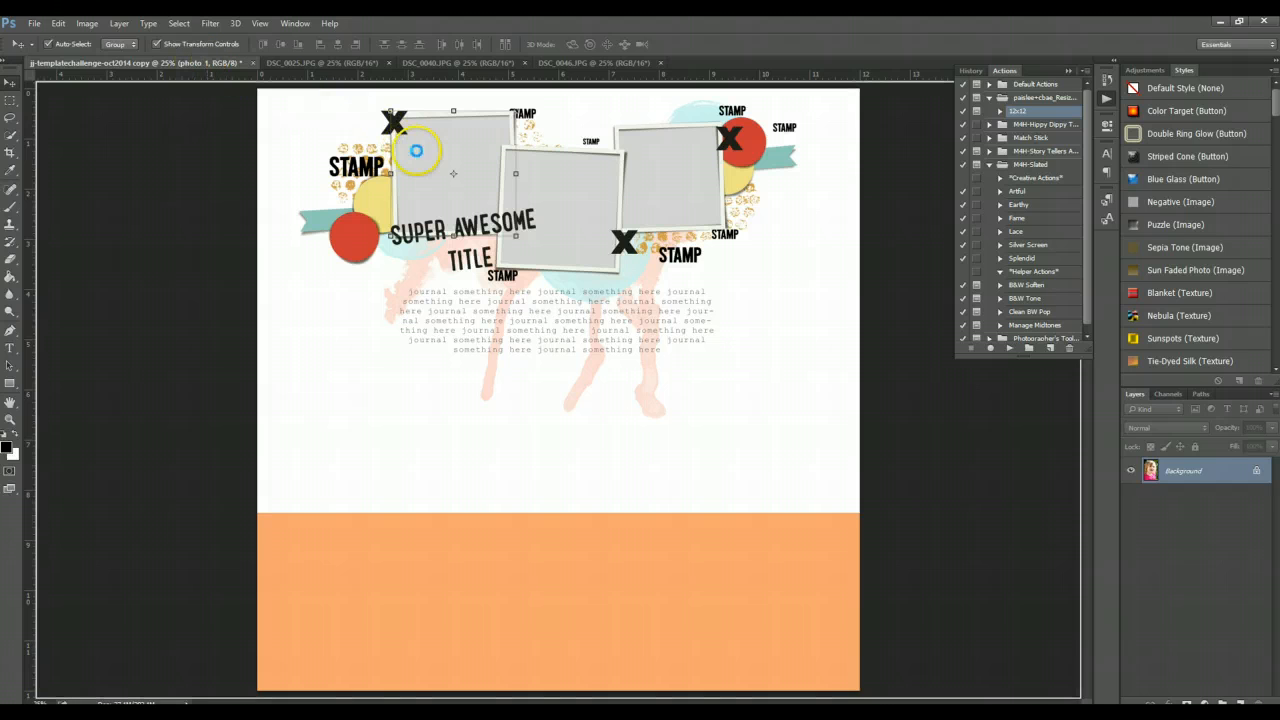
left_click_drag(416, 150, 418, 152)
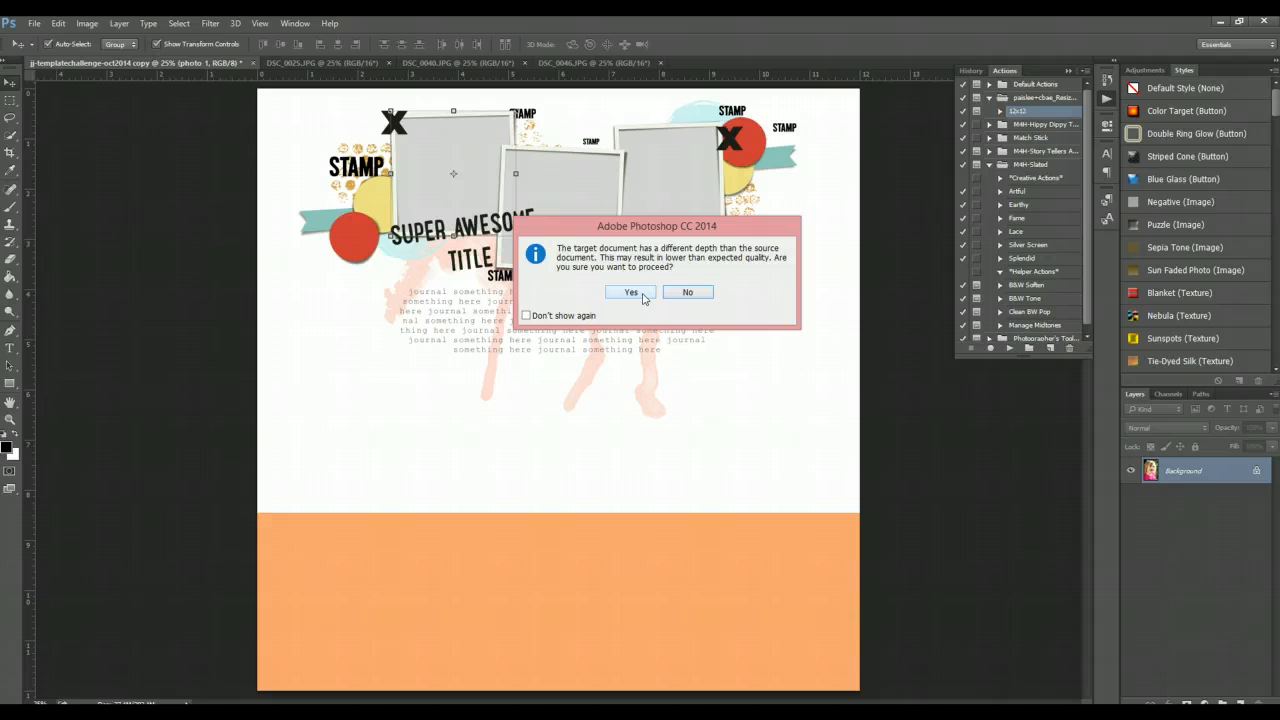
left_click(526, 315)
left_click(630, 292)
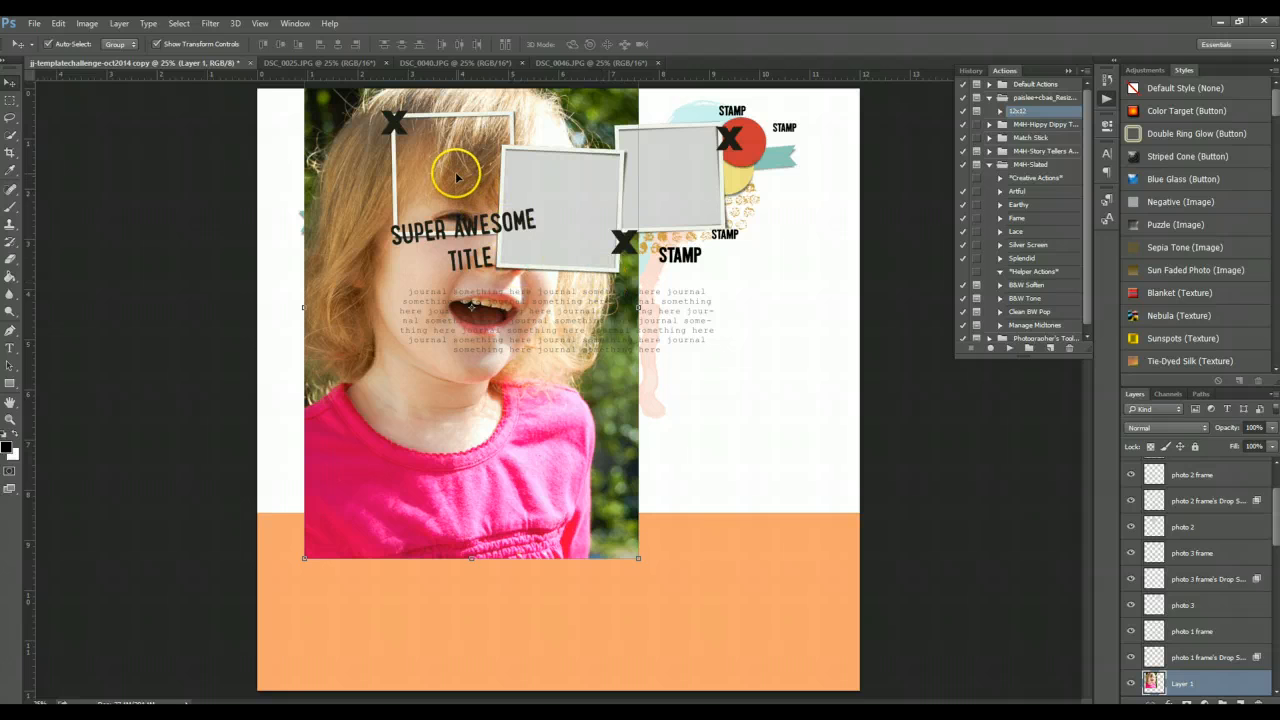
- Scale the placed photo down to about 42% and position it over the first photo frame
scroll(1190, 587, "down", 1)
scroll(1190, 587, "down", 1)
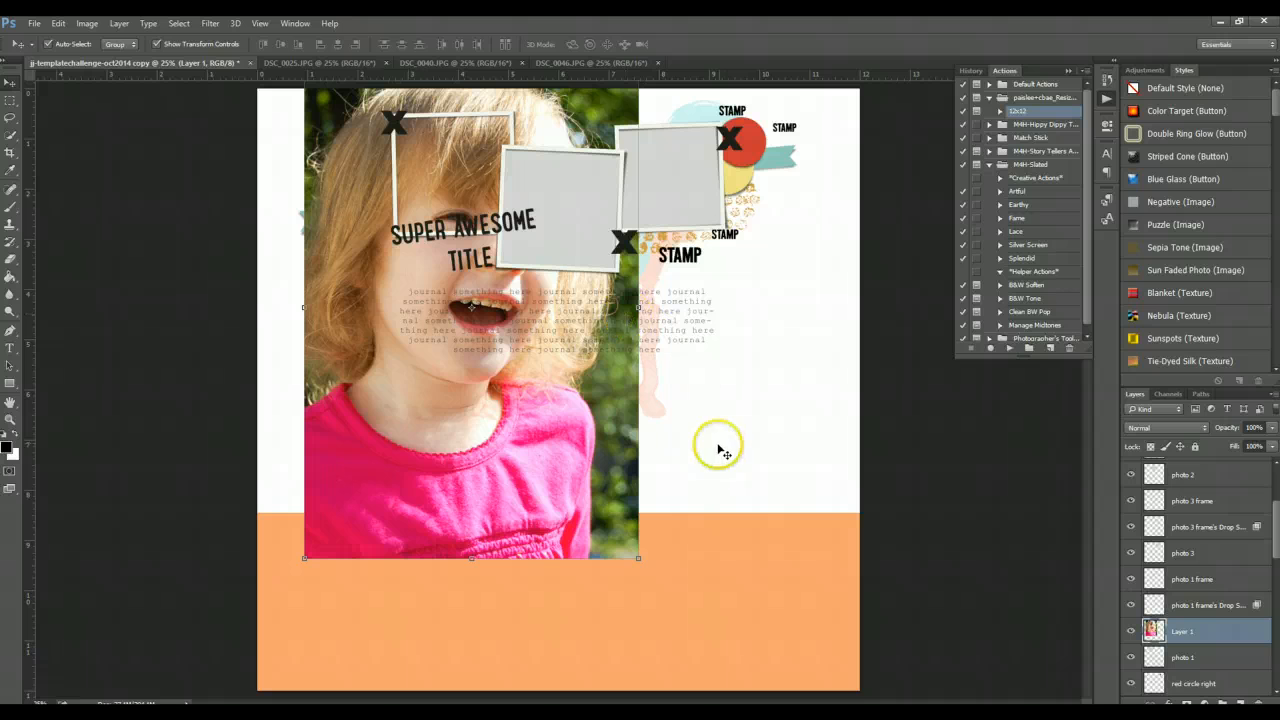
left_click_drag(652, 541, 539, 421)
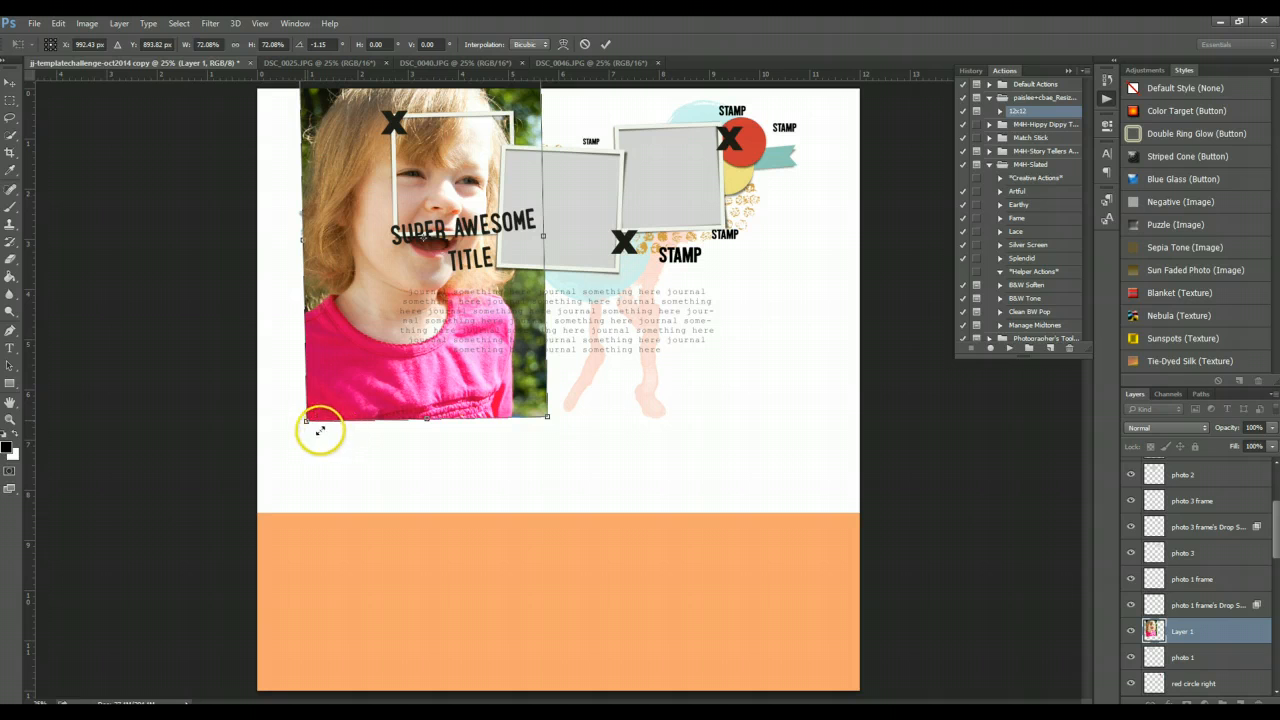
left_click_drag(305, 420, 383, 300)
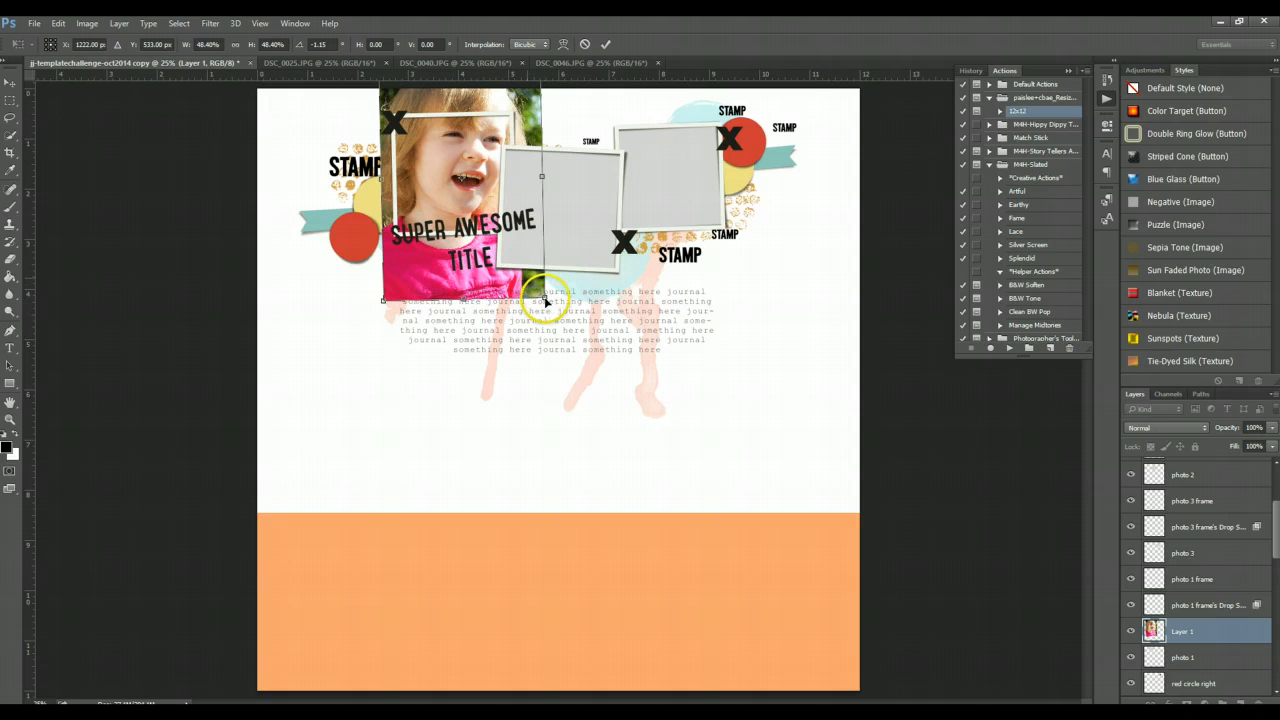
left_click_drag(540, 296, 533, 285)
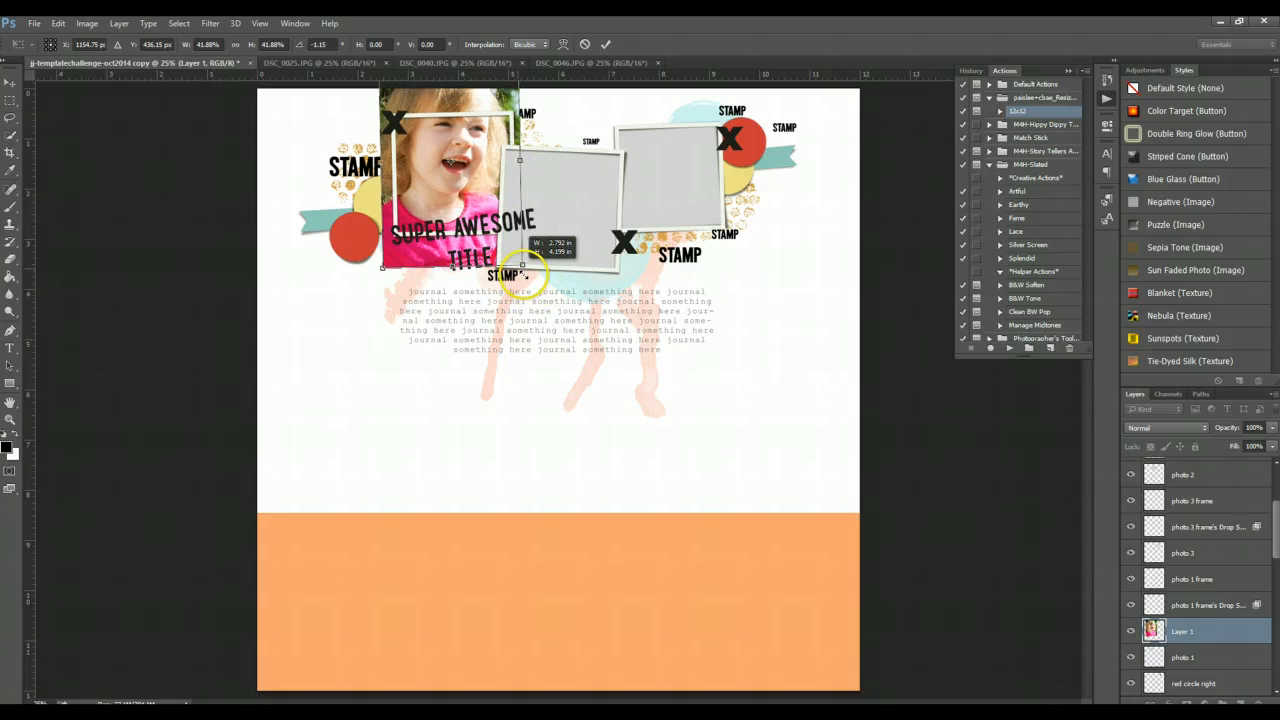
left_click_drag(432, 132, 437, 155)
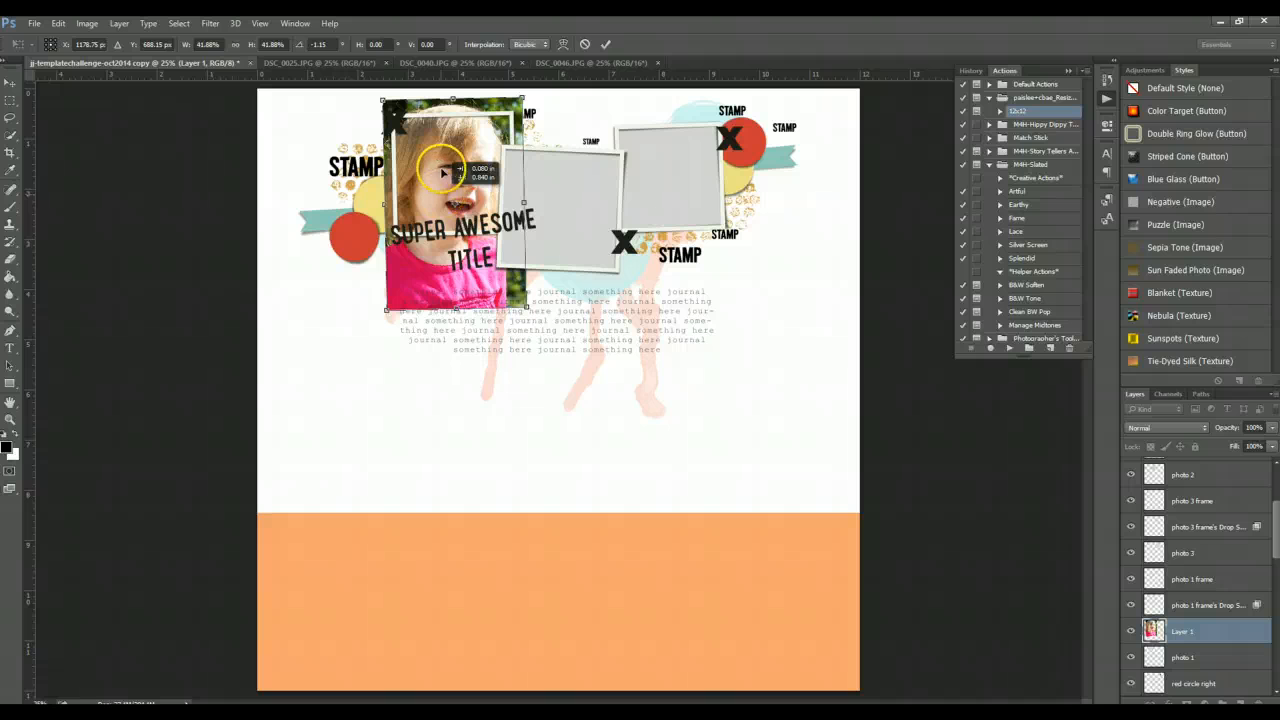
key("Return")
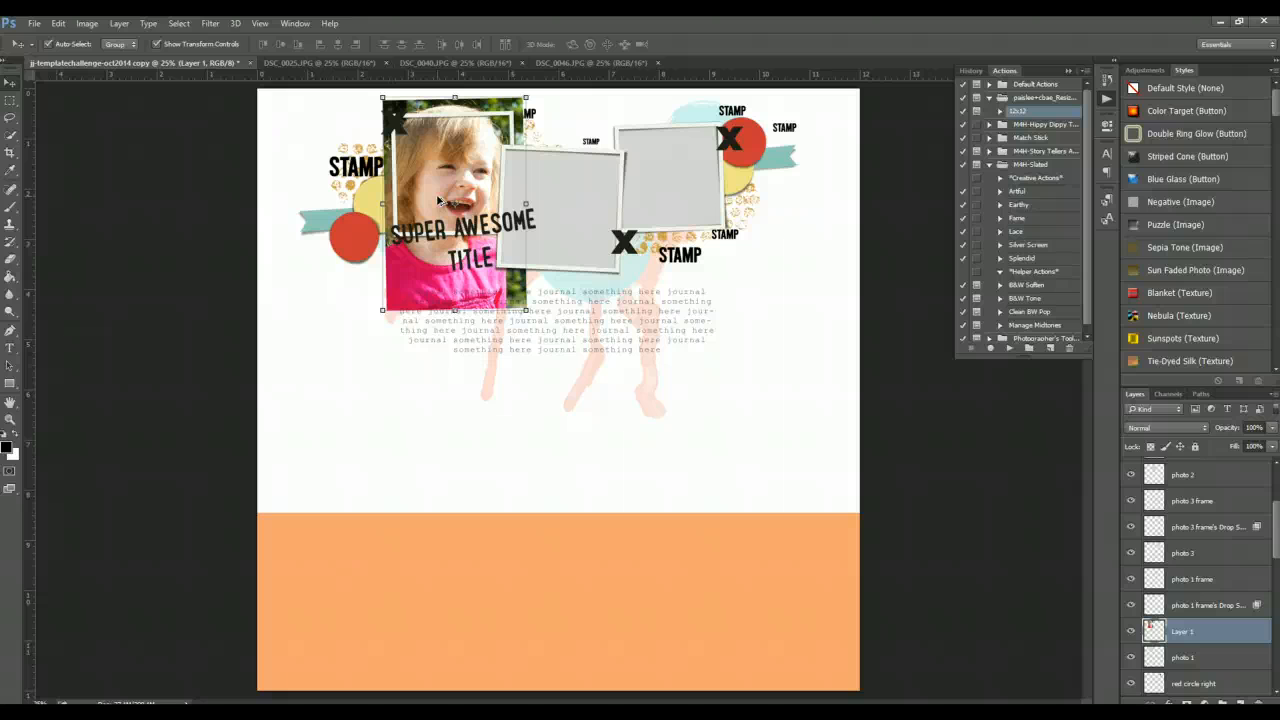
- Clip the photo to the photo 1 placeholder and rotate it about -1.7° to match the frame
key("ctrl+alt+g")
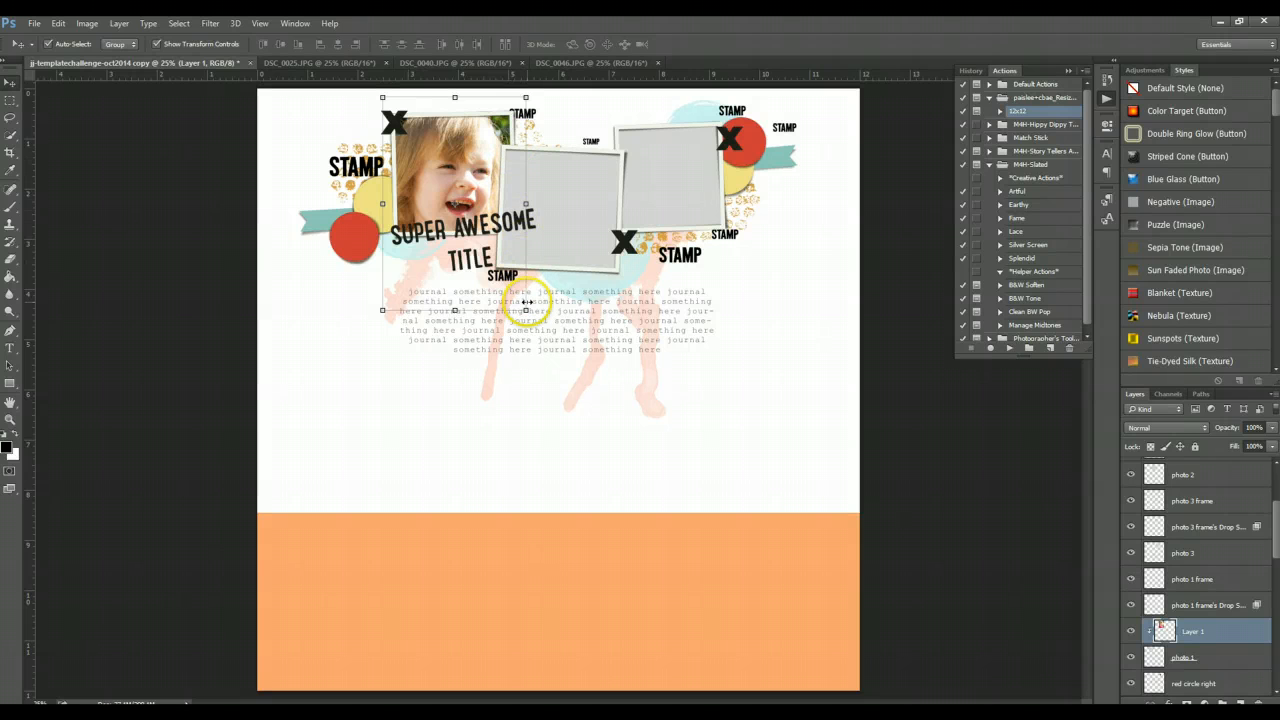
left_click_drag(526, 304, 522, 307)
left_click_drag(516, 300, 517, 301)
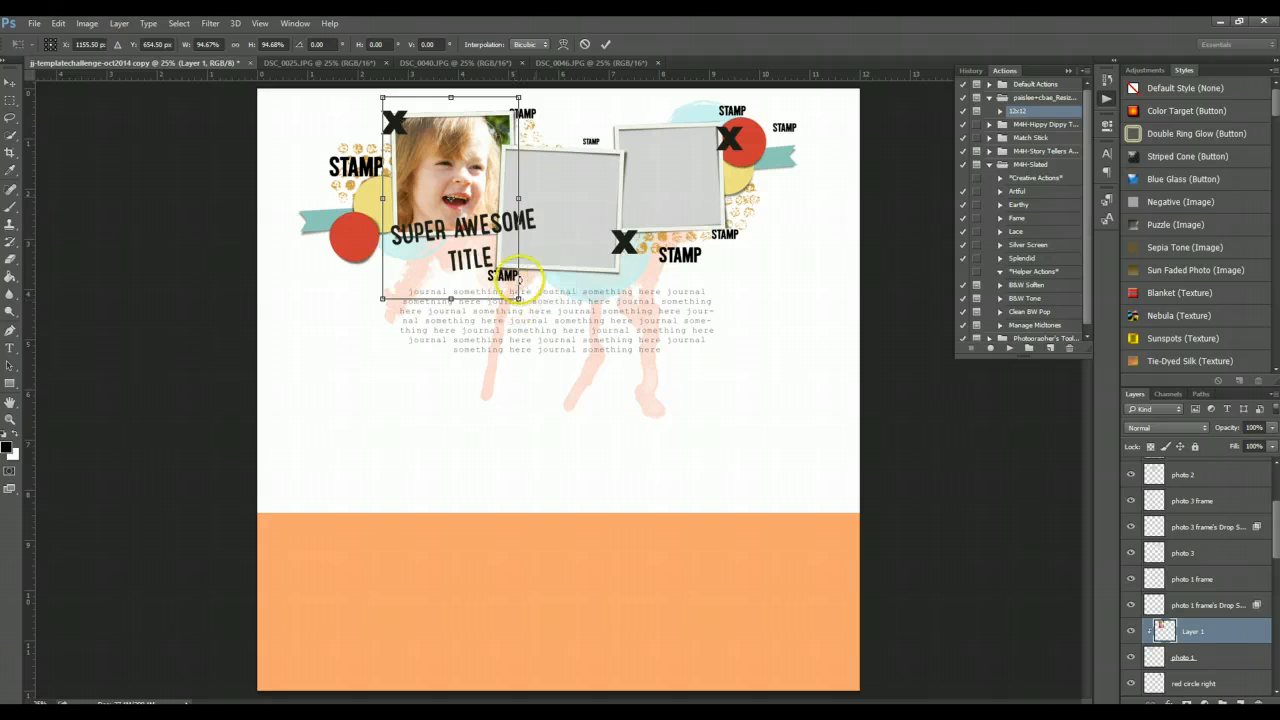
left_click_drag(537, 197, 538, 200)
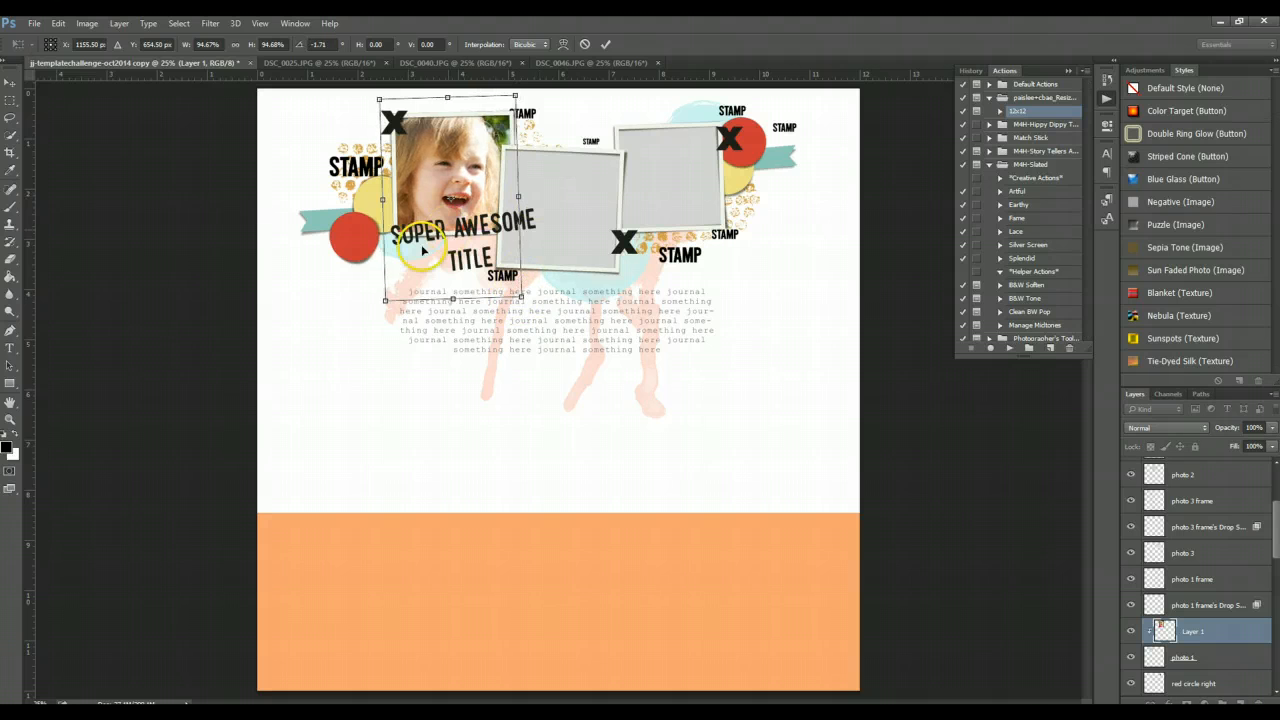
left_click(388, 293)
left_click_drag(386, 300, 393, 290)
left_click(439, 155)
key("Return")
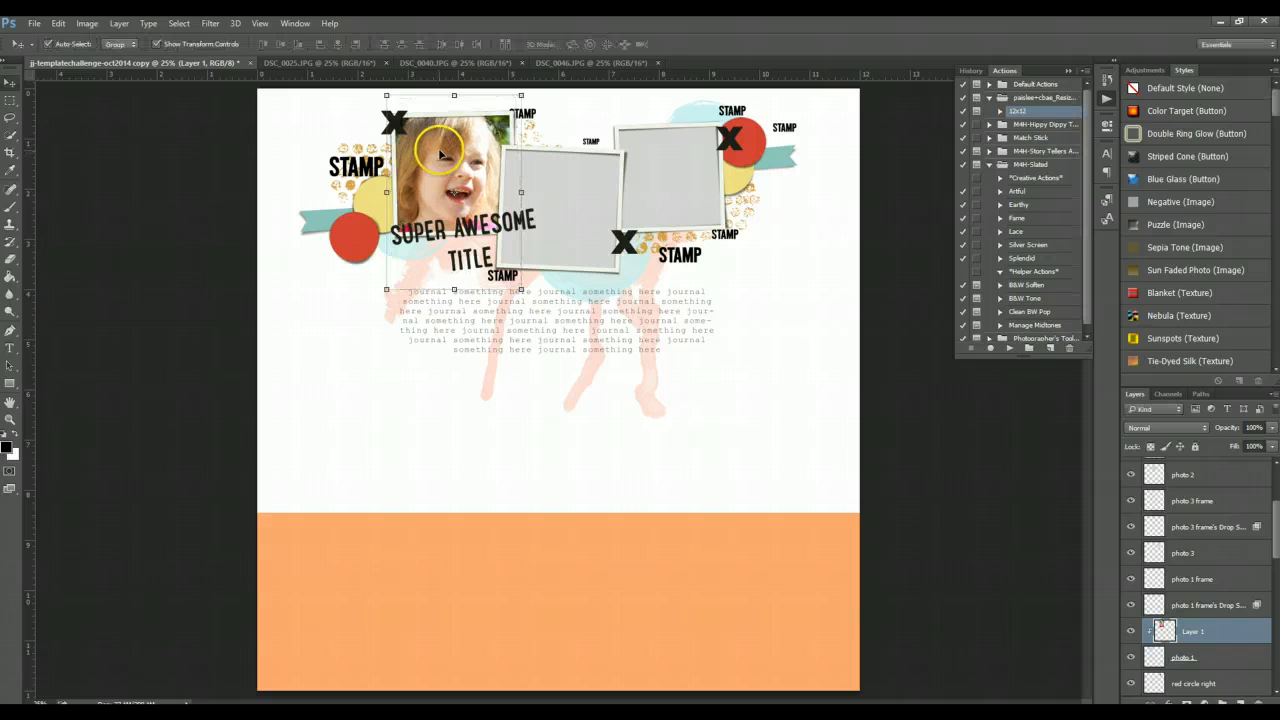
- Select the photo 2 placeholder layer and bring the green-shirt photo DSC_0025 into the template above it
left_click(573, 198)
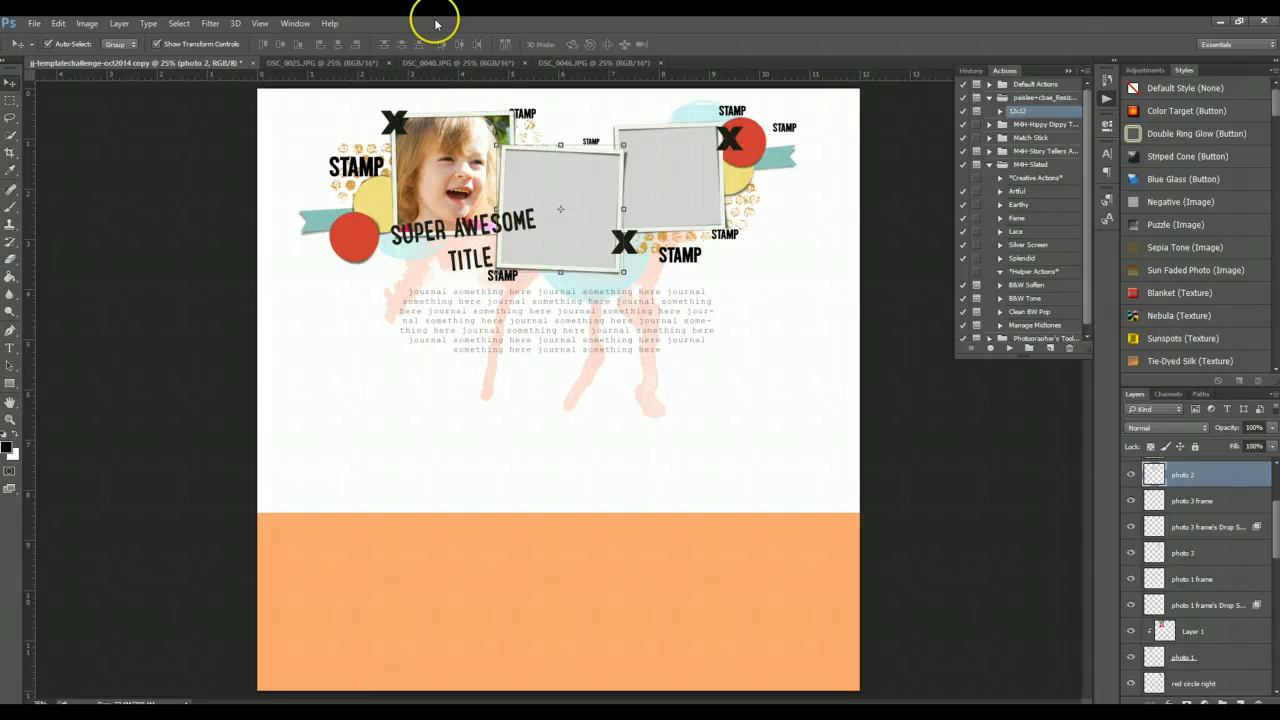
left_click(365, 66)
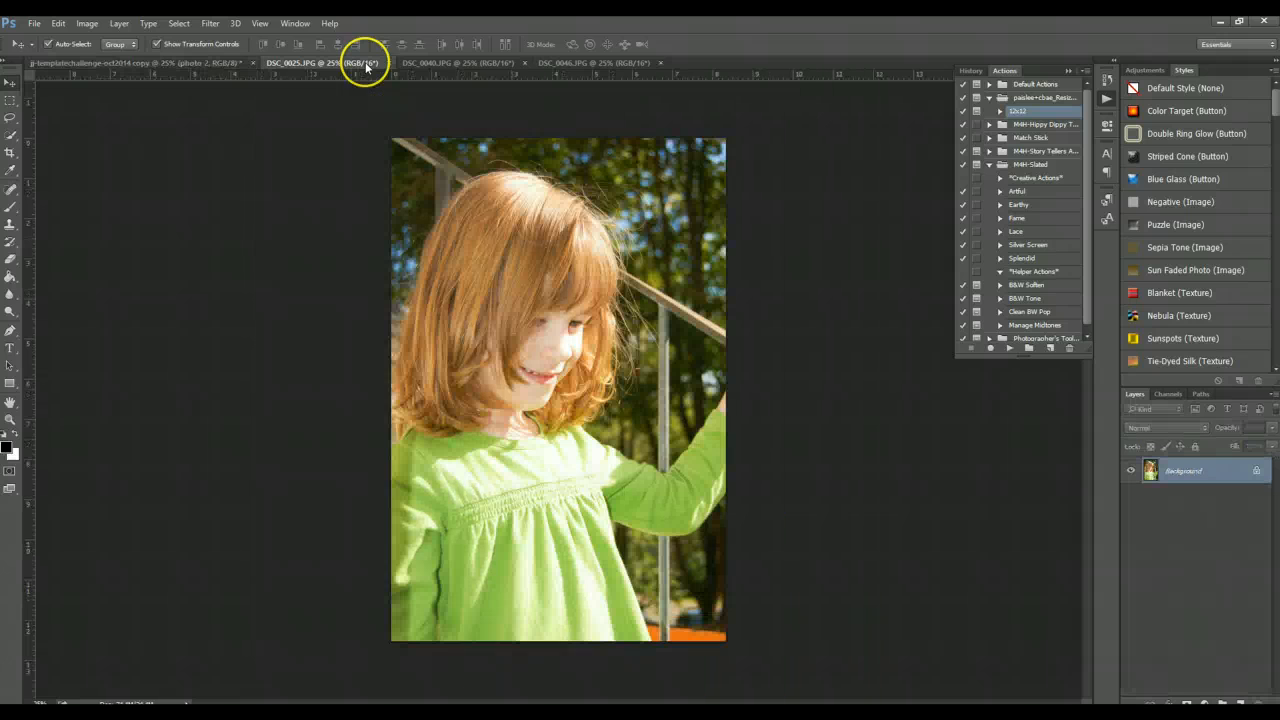
left_click_drag(480, 194, 528, 172)
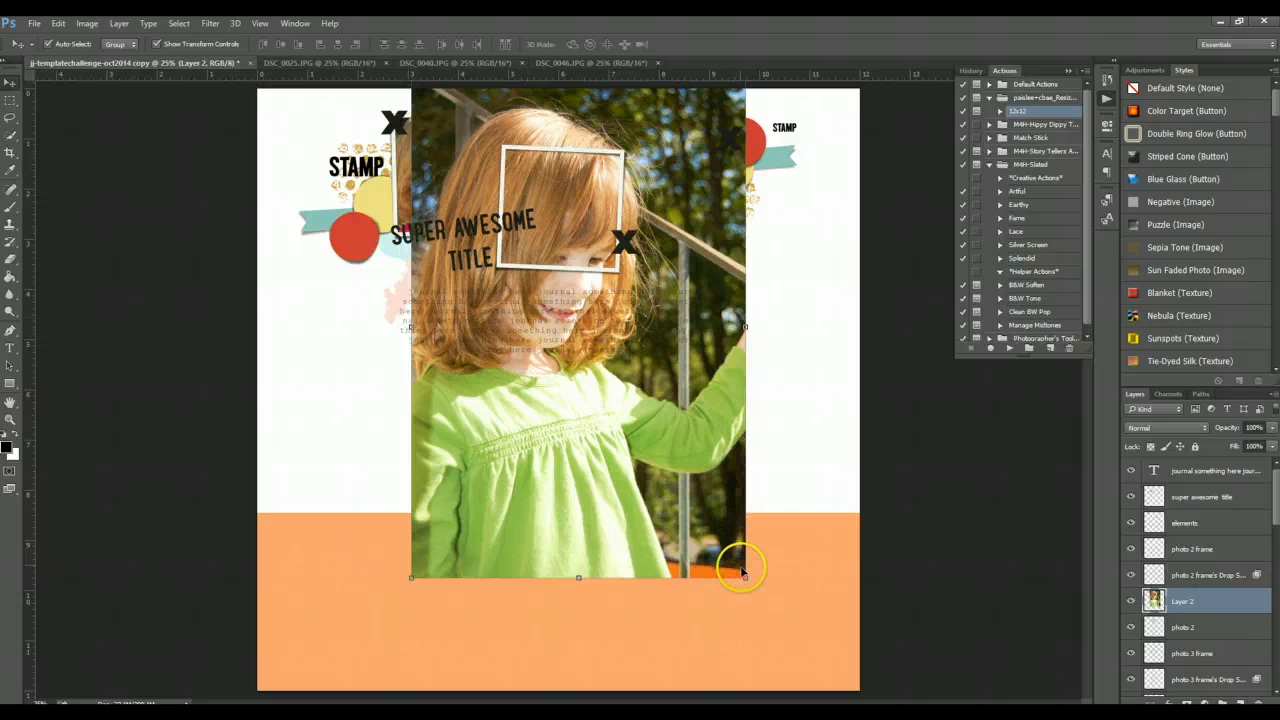
- Scale the placed photo down to about 50% and position it over the second photo frame
left_click_drag(745, 577, 608, 441)
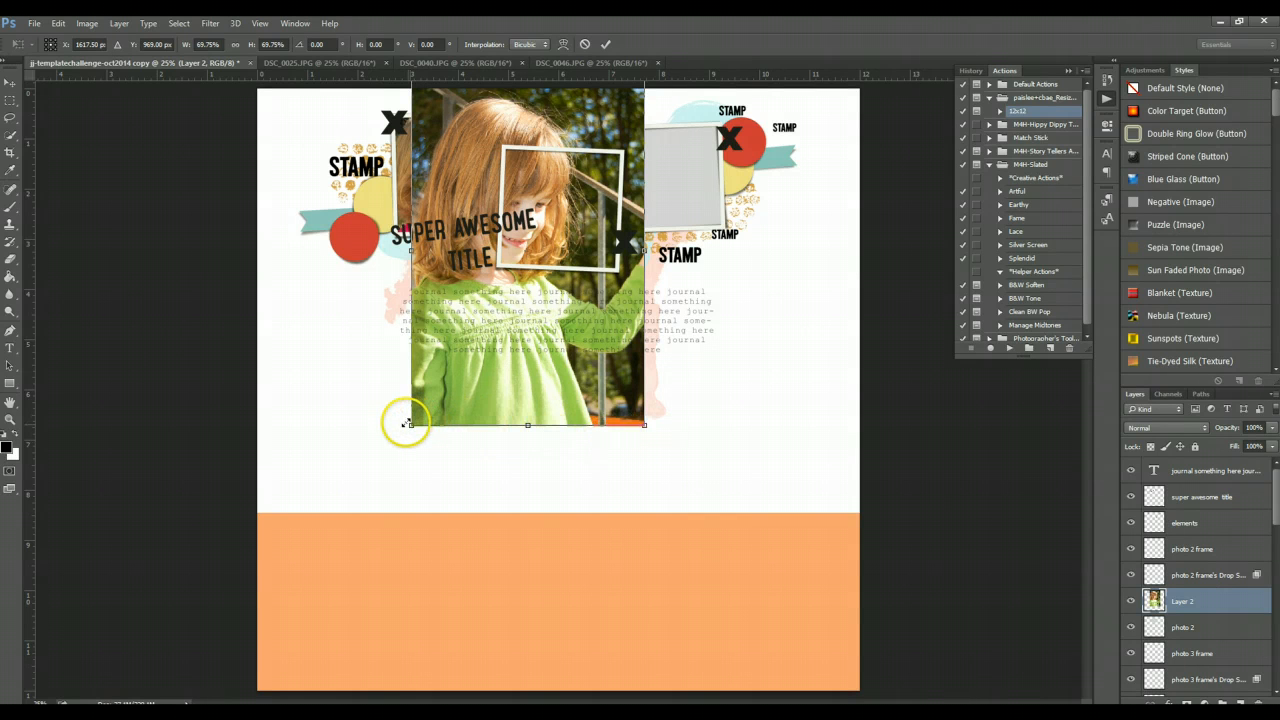
left_click_drag(411, 427, 476, 328)
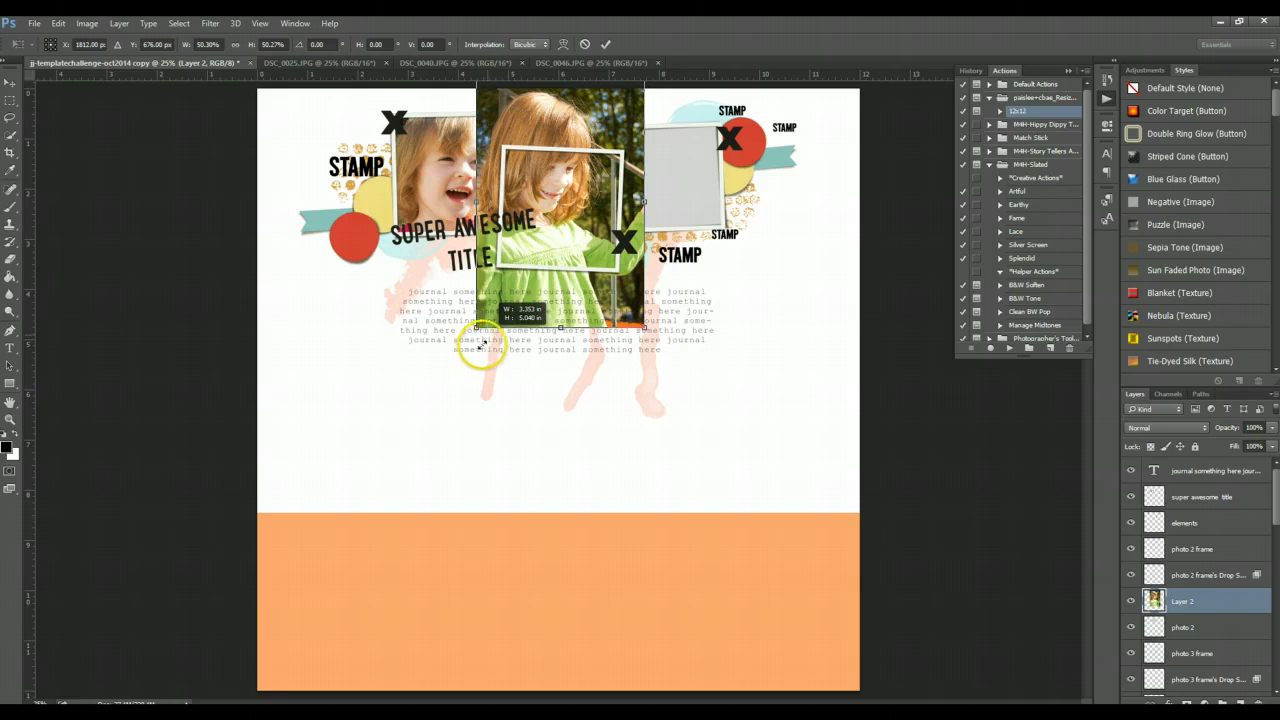
left_click(12, 80)
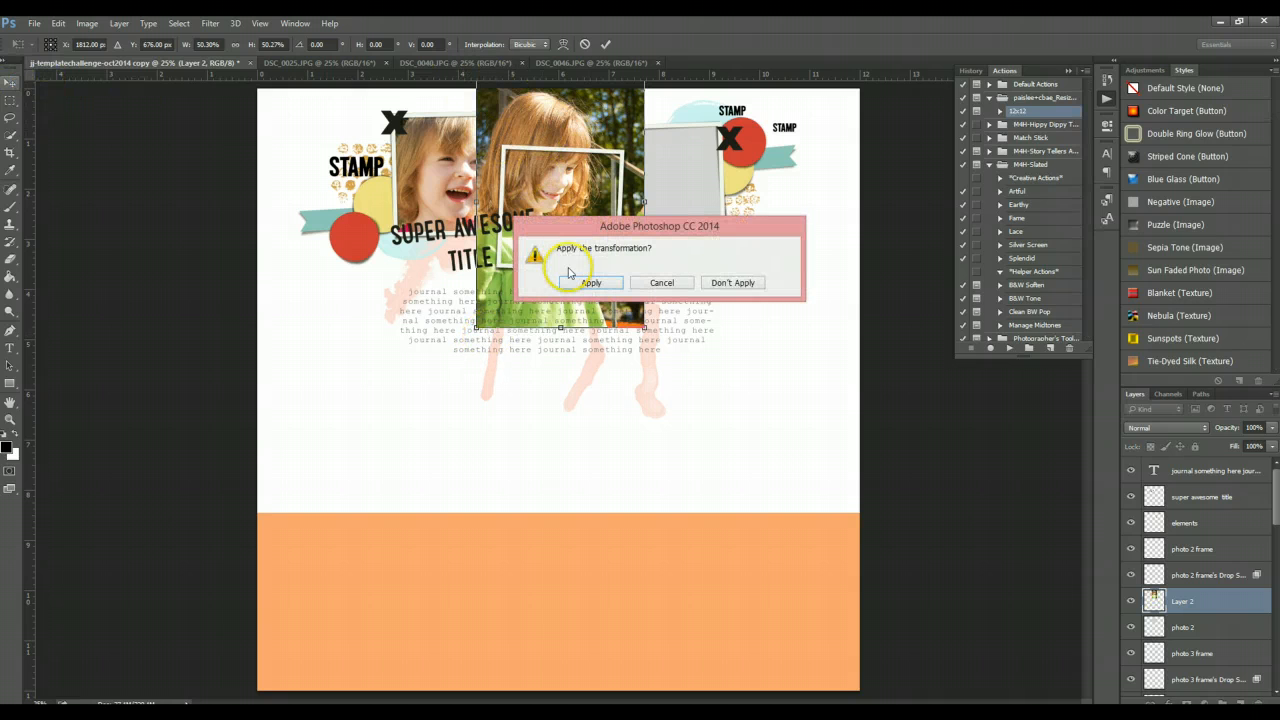
left_click(578, 287)
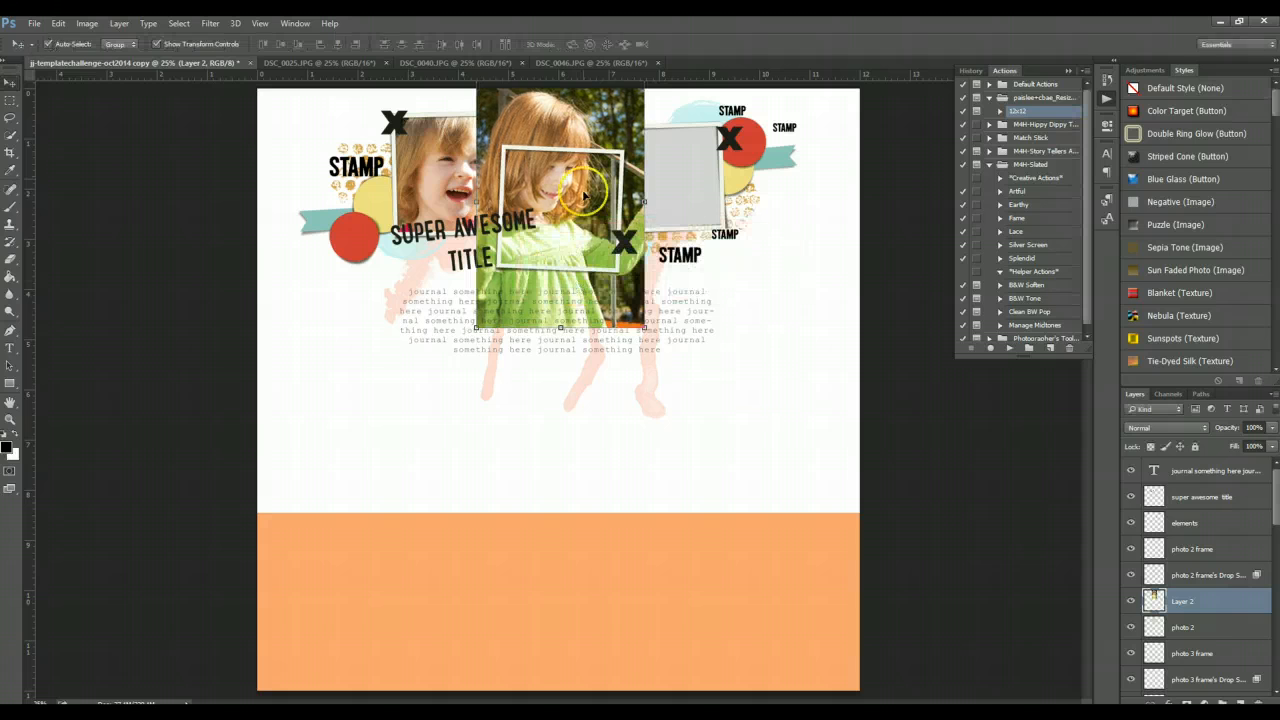
left_click_drag(586, 115, 588, 150)
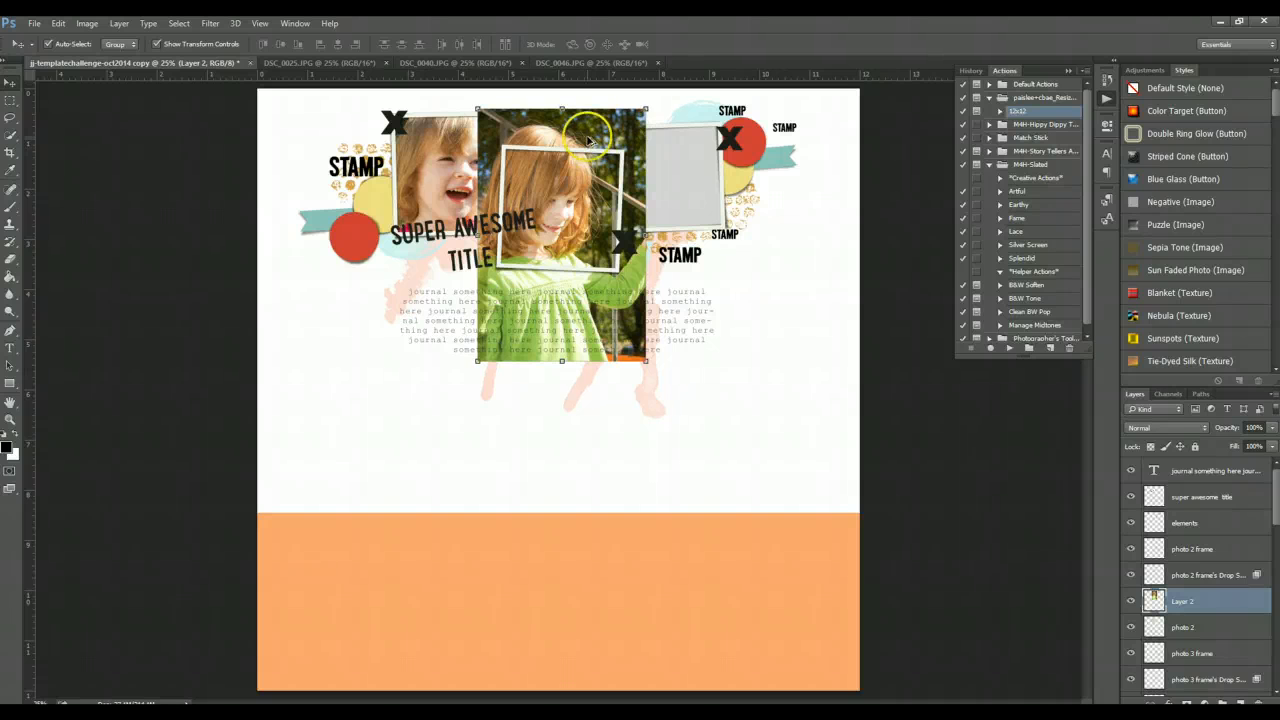
- Clip the photo to the photo 2 placeholder and nudge it into place within the frame
key("ctrl+alt+g")
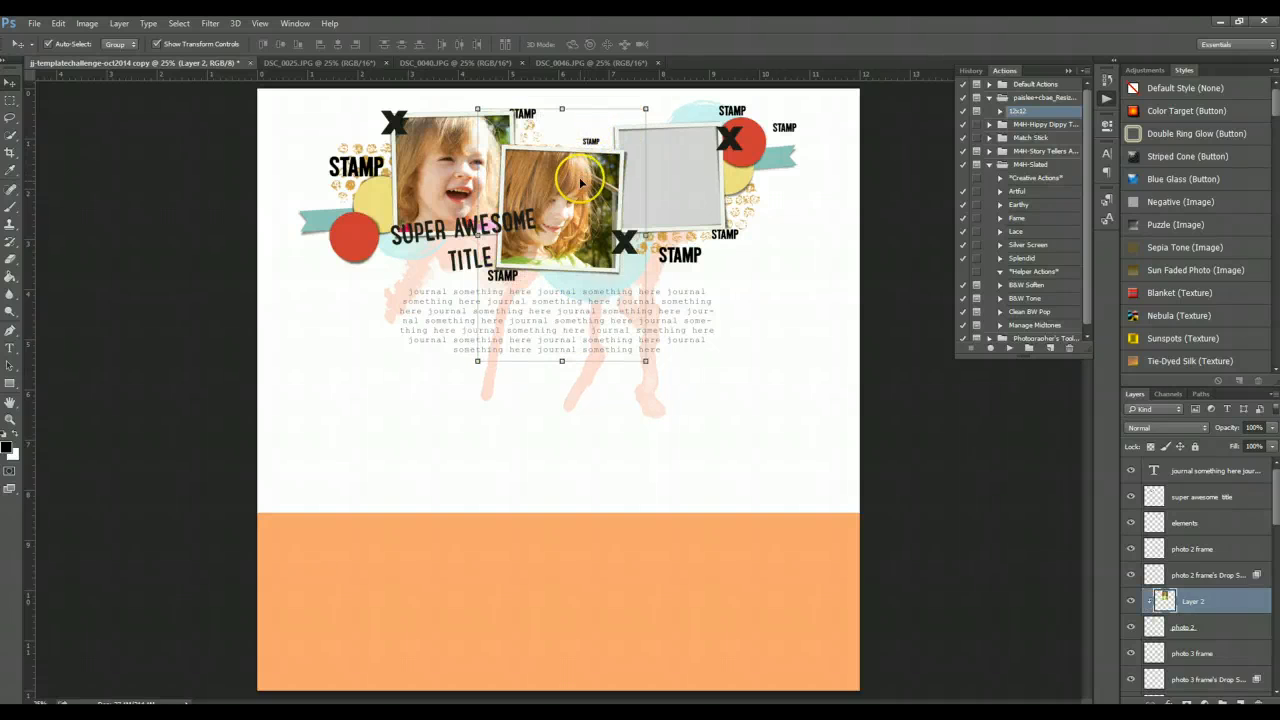
left_click_drag(580, 183, 586, 188)
- Select the photo 3 placeholder, then give the boy photo DSC_0046 a Brightness/Contrast adjustment of brightness 17 and contrast 11
left_click(695, 165)
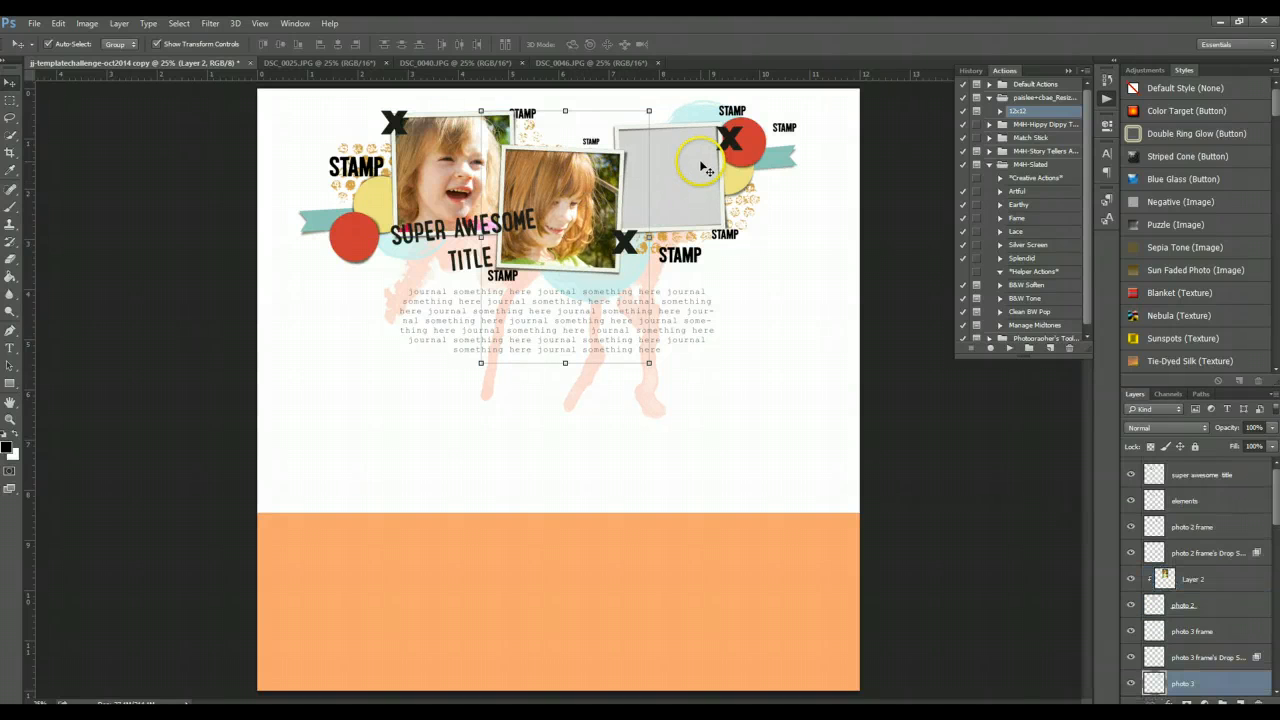
left_click(588, 62)
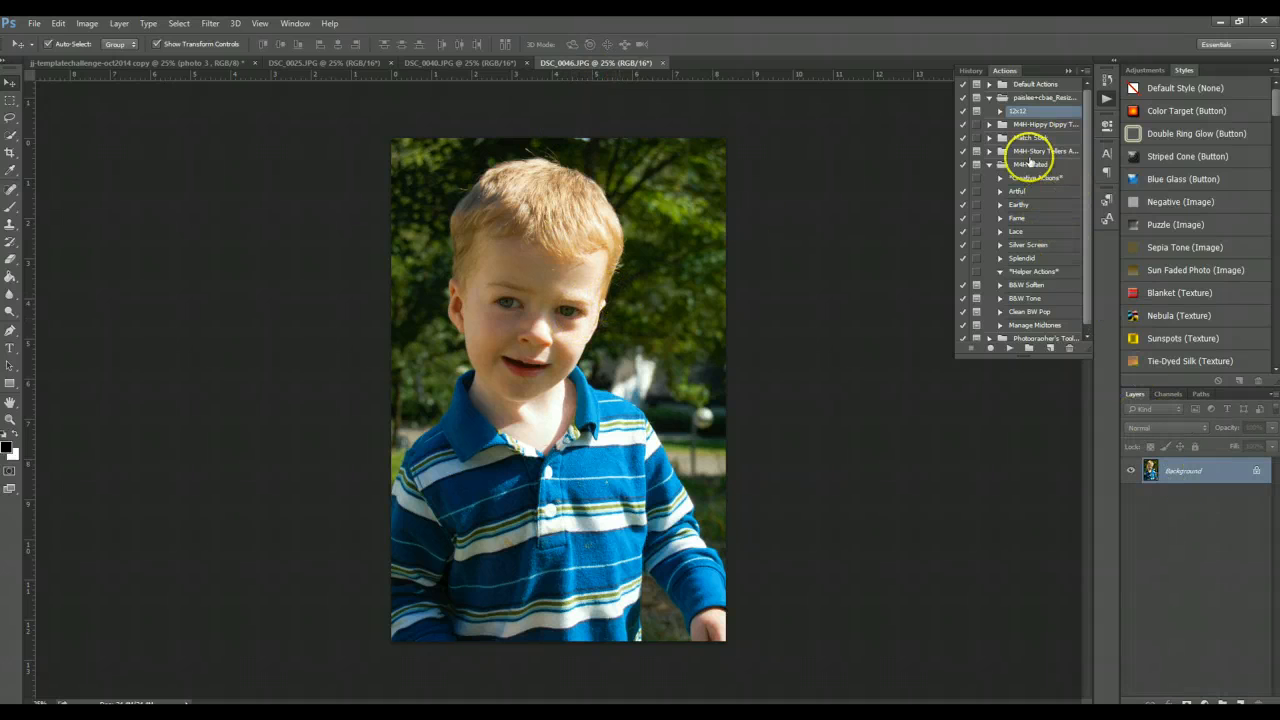
left_click(1146, 70)
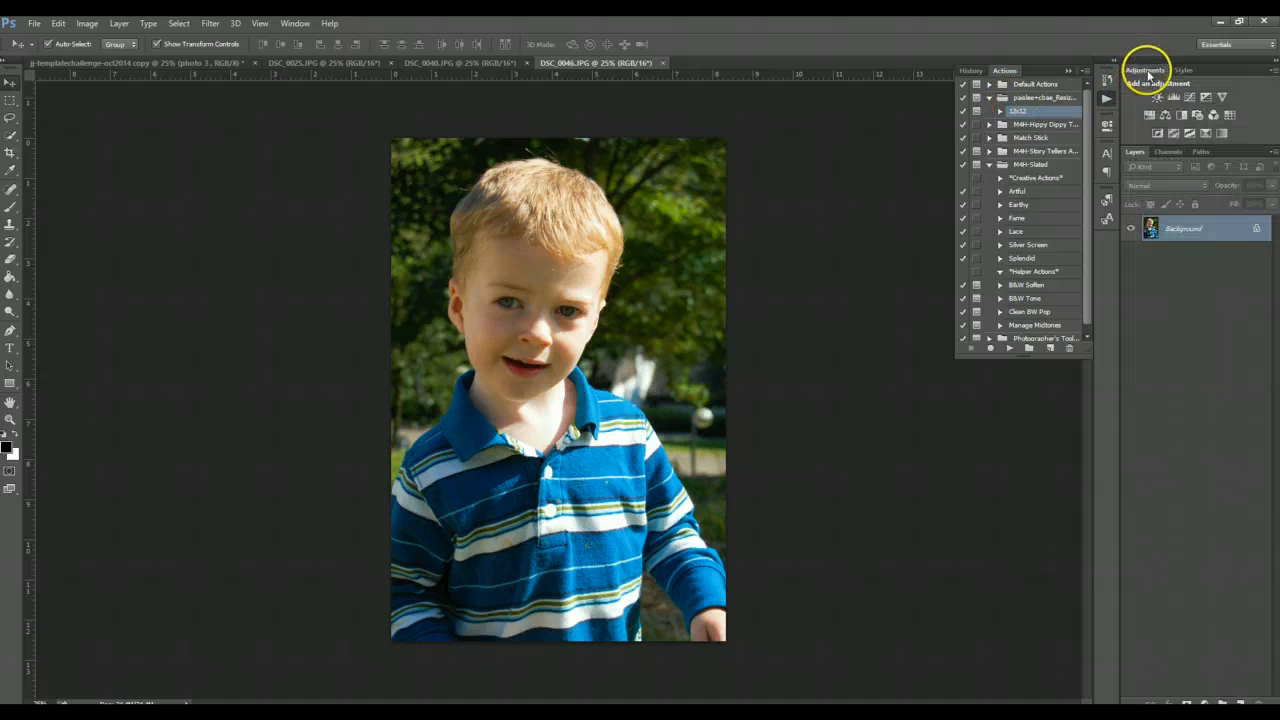
left_click(1156, 96)
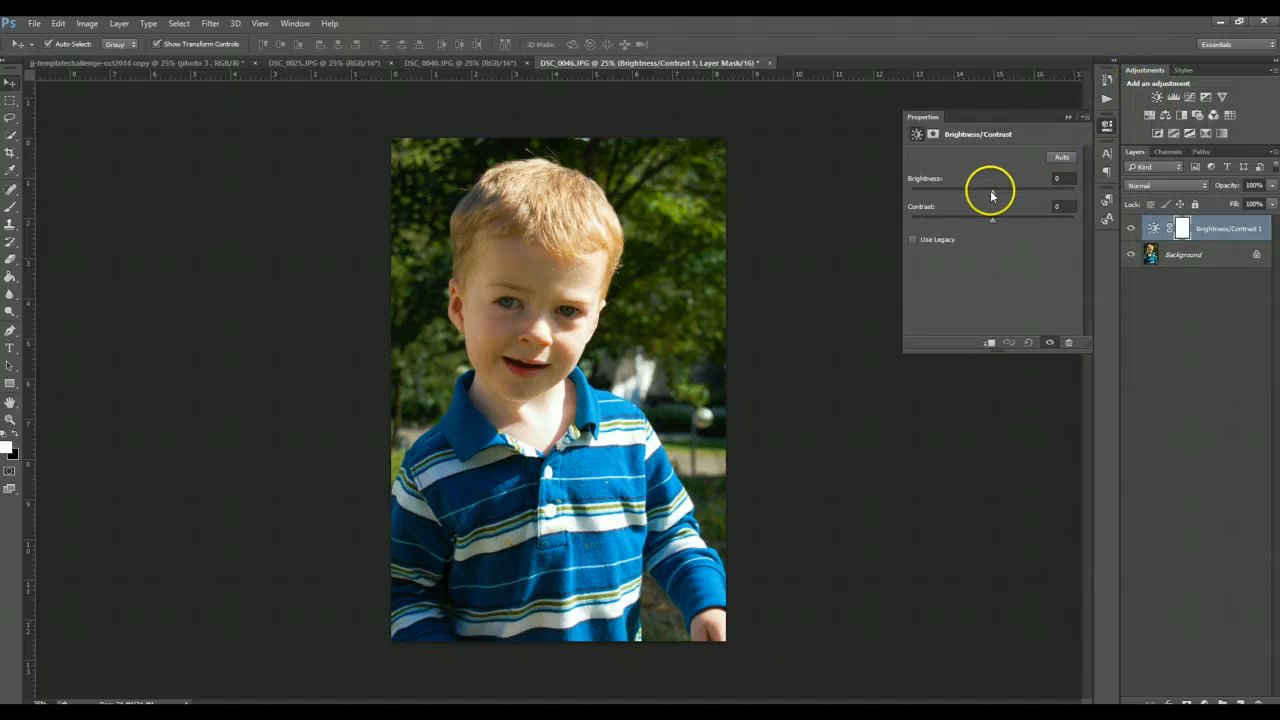
left_click_drag(992, 194, 1004, 193)
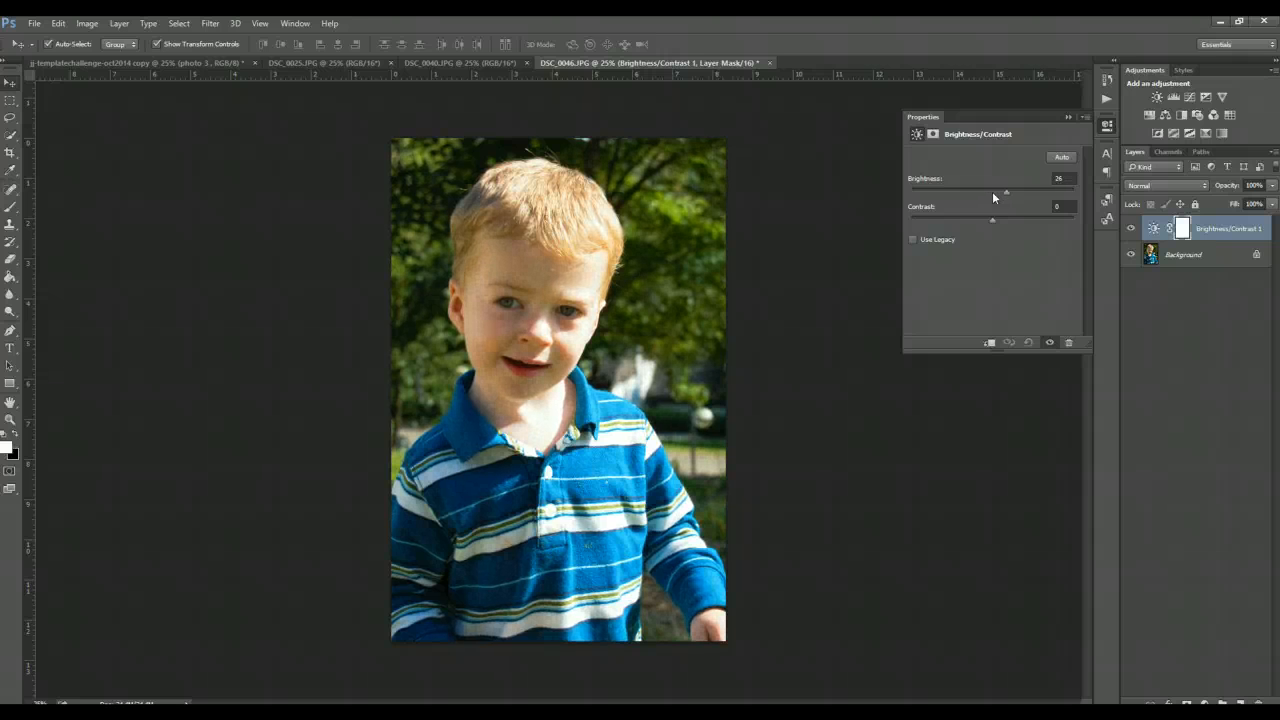
left_click(993, 218)
- Add a Levels adjustment to the boy photo with input levels 1 and 240 and output levels 1 and 246
left_click(1173, 96)
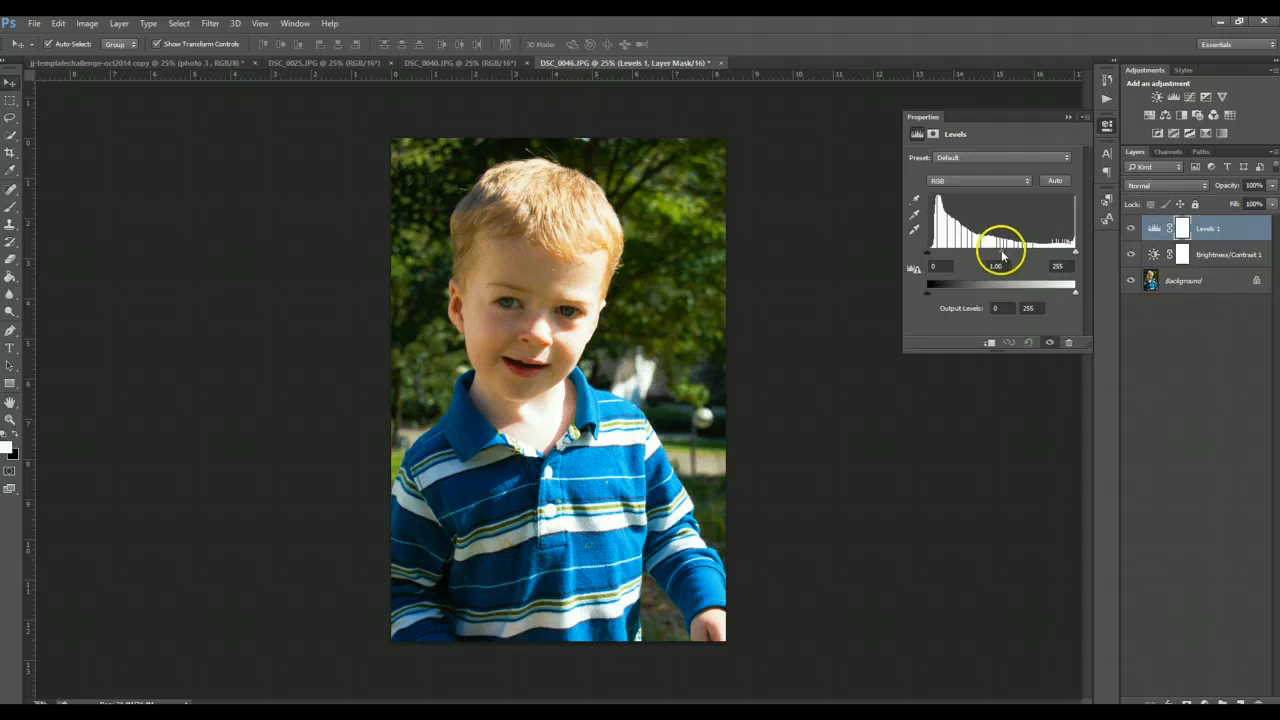
left_click_drag(927, 258, 930, 258)
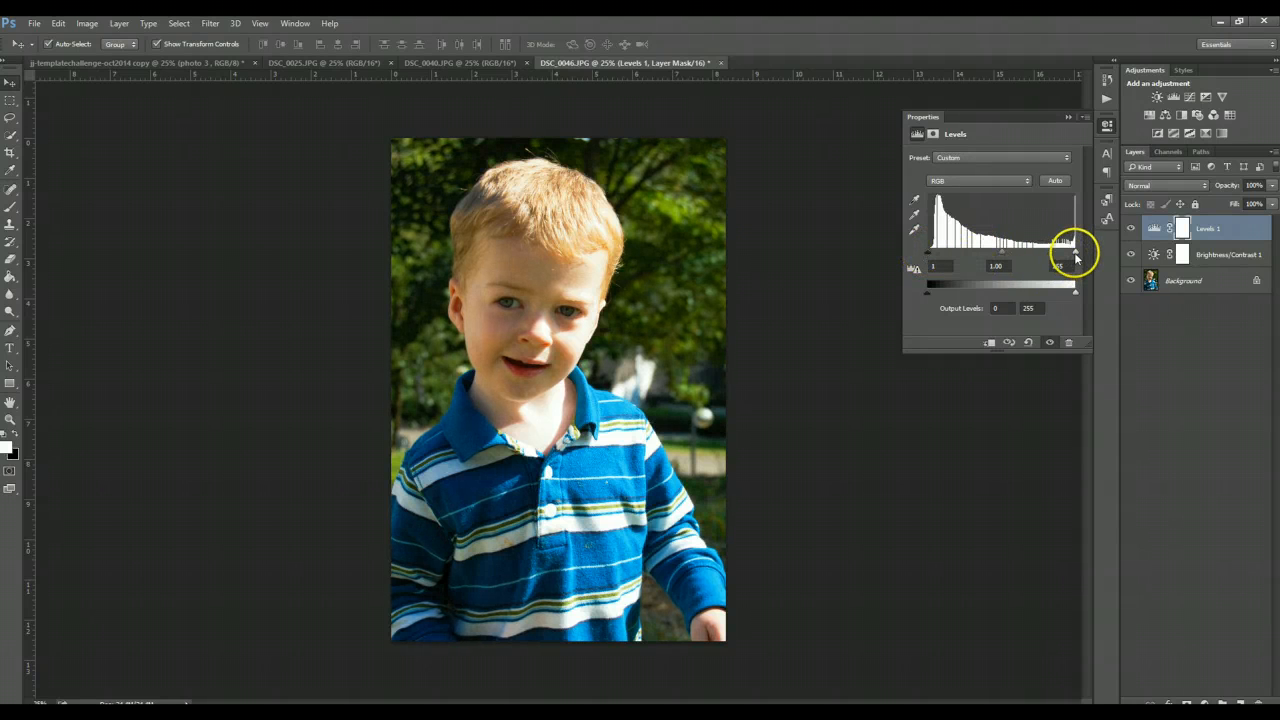
left_click_drag(1075, 256, 1067, 256)
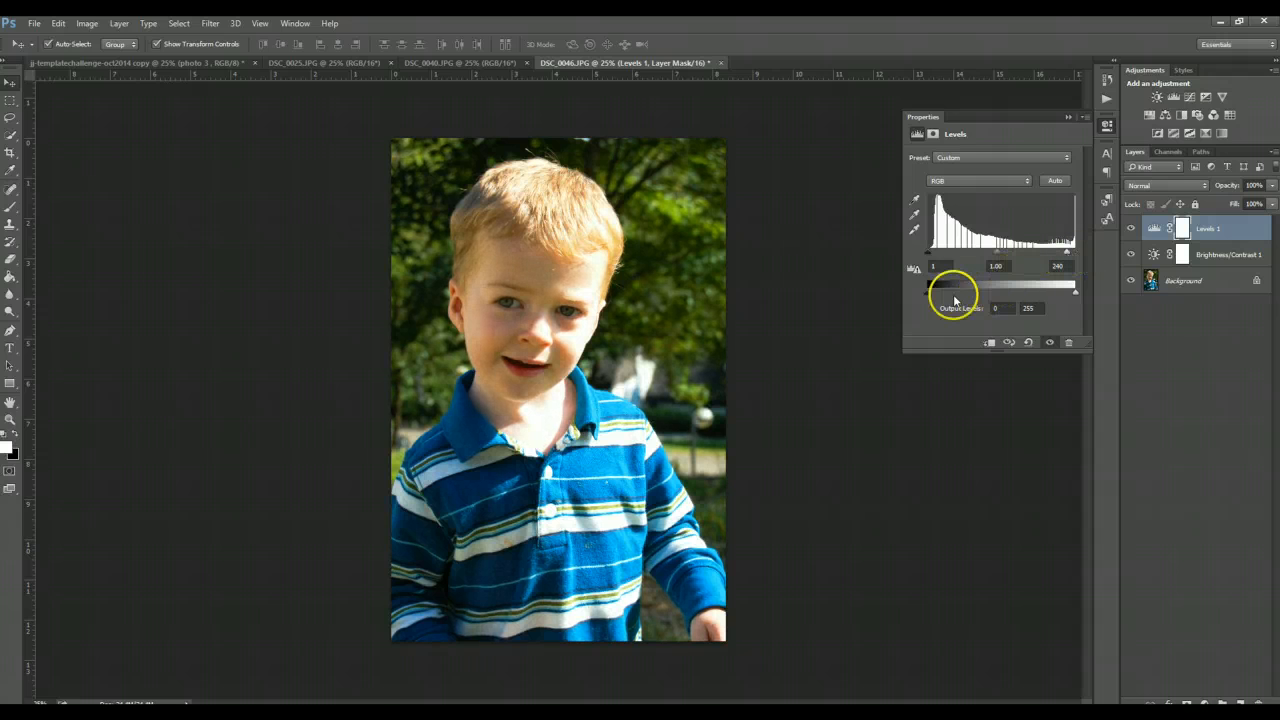
left_click_drag(927, 292, 926, 292)
left_click_drag(1075, 290, 1077, 296)
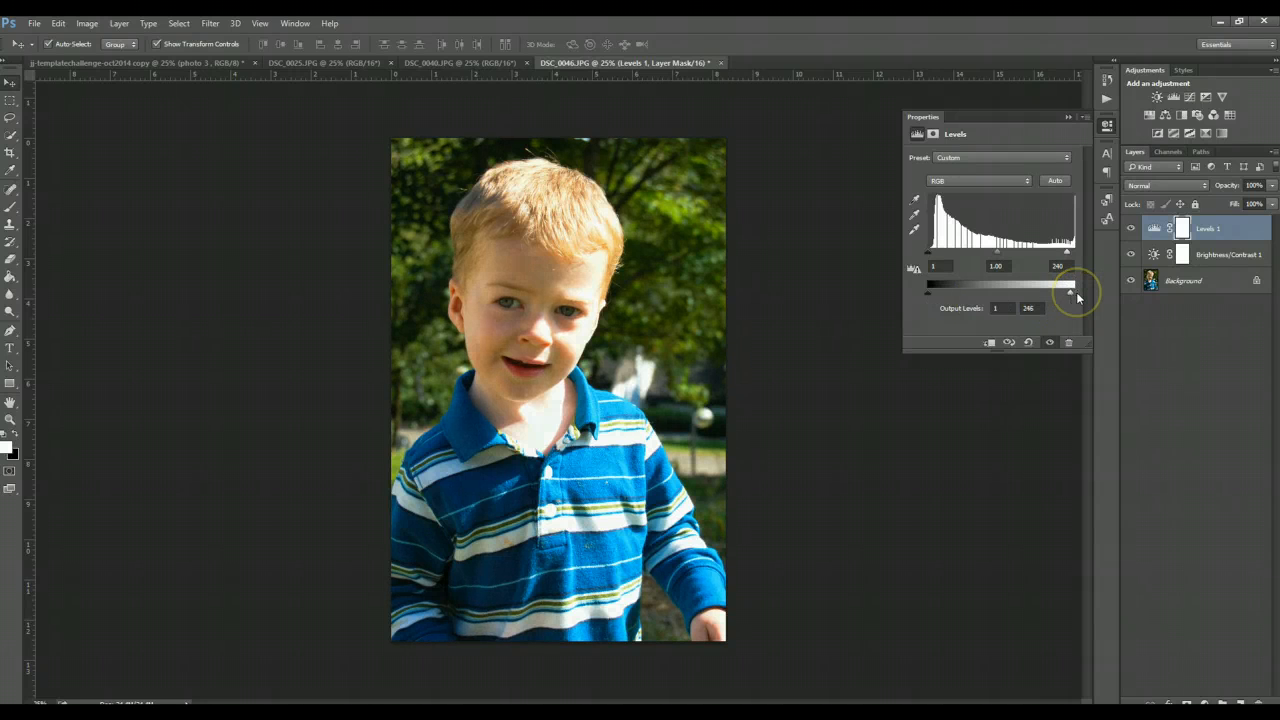
- Merge both adjustment layers down into the boy photo's background layer
left_click(1208, 236)
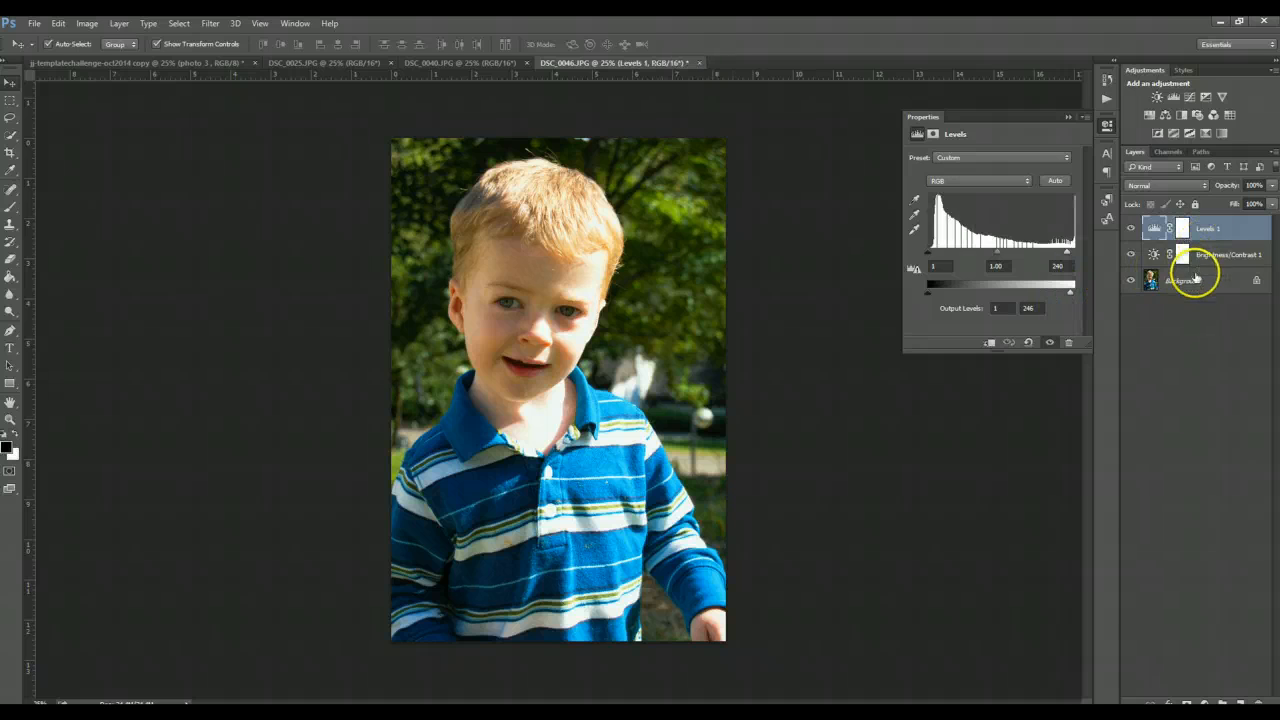
left_click(1196, 280, "shift")
key("ctrl+e")
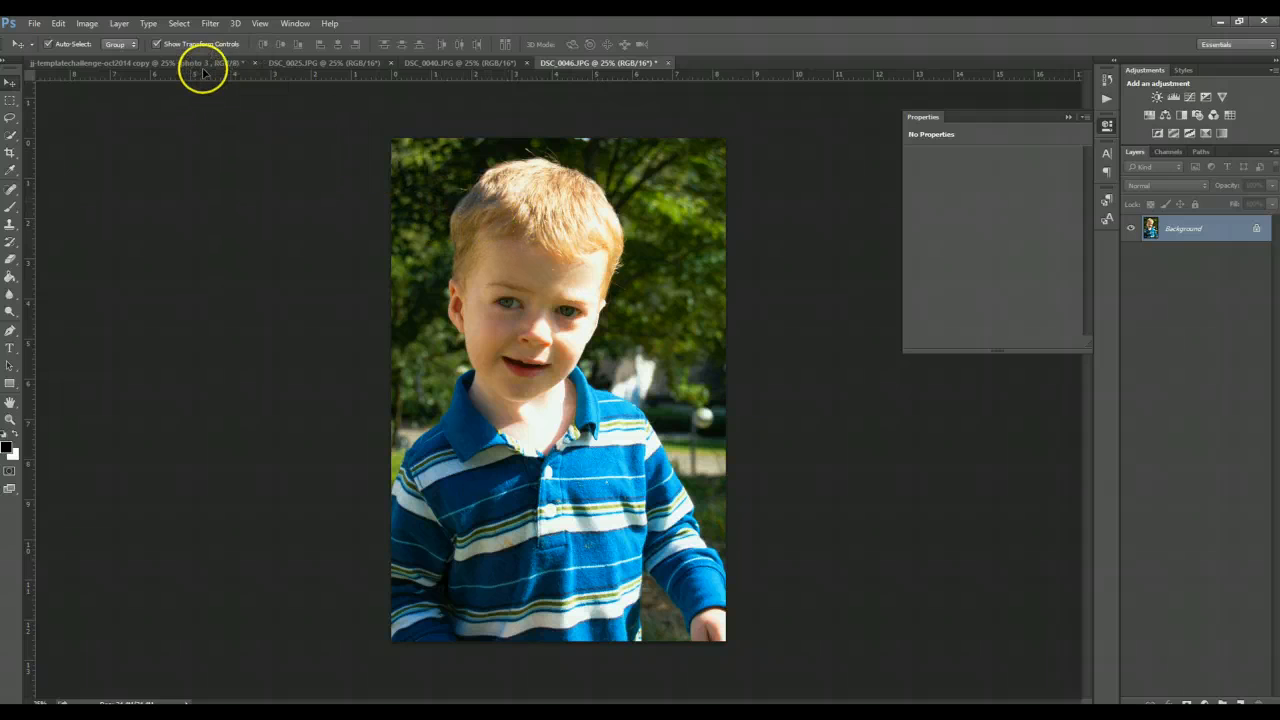
- Bring the boy photo into the template above the photo 3 placeholder and scale it to about 55%
left_click_drag(200, 66, 656, 172)
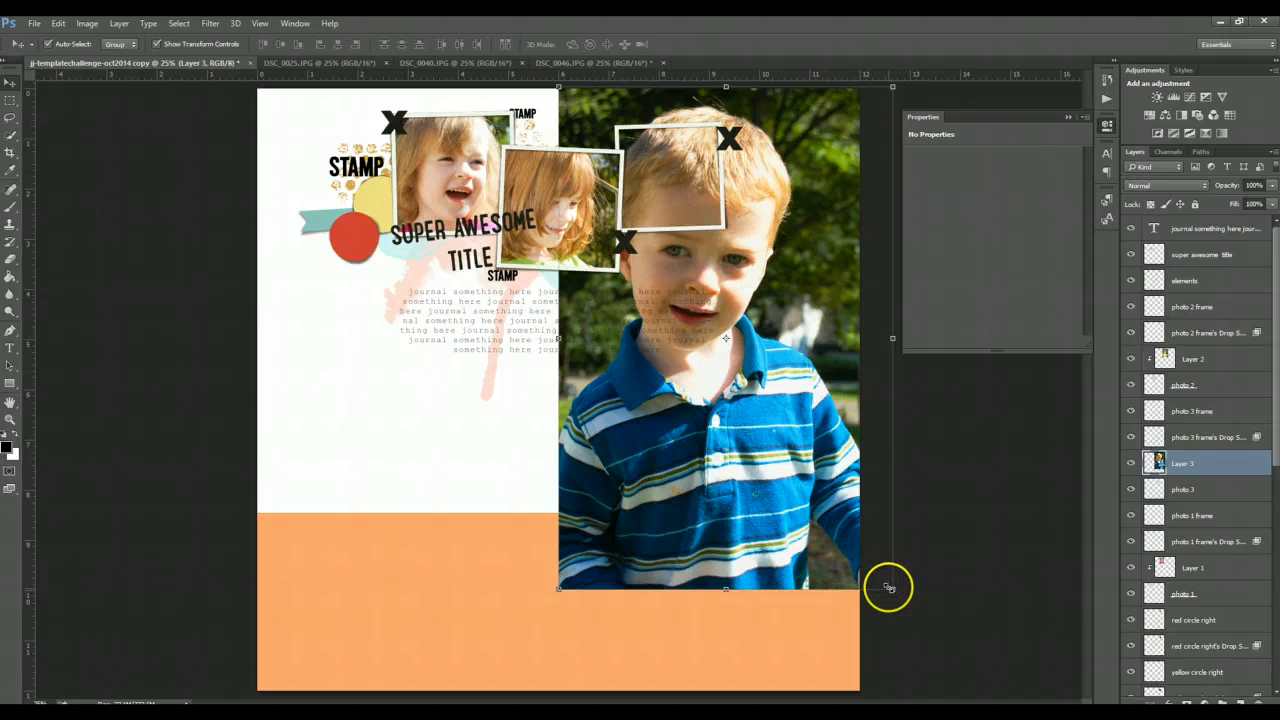
left_click_drag(891, 590, 740, 360)
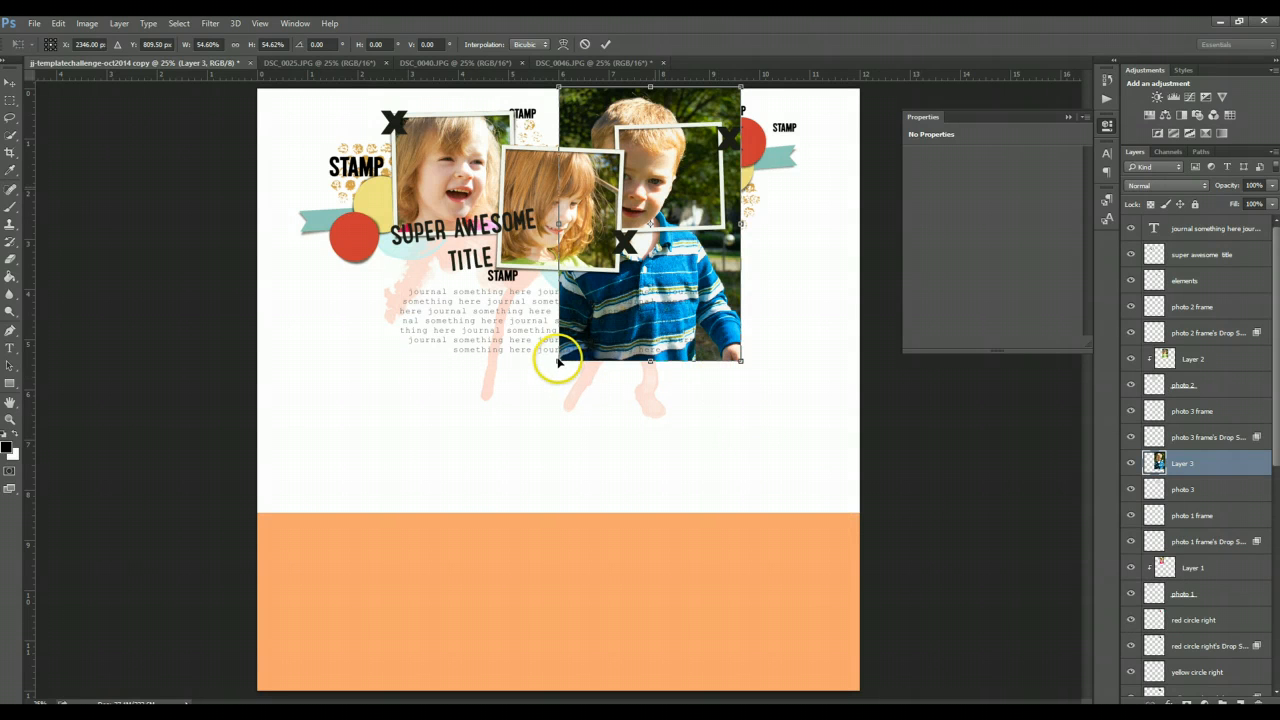
key("Return")
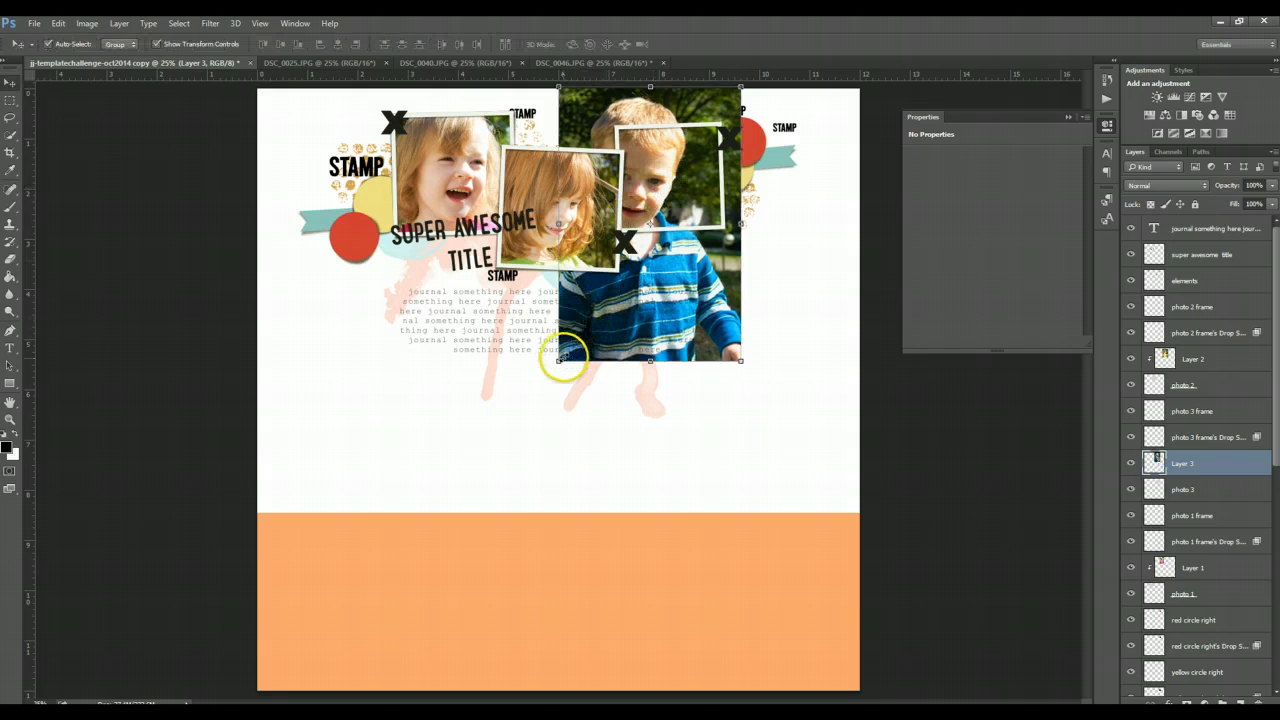
- Resize the boy photo further to about 71% and position it over the third photo frame
left_click_drag(560, 358, 557, 362)
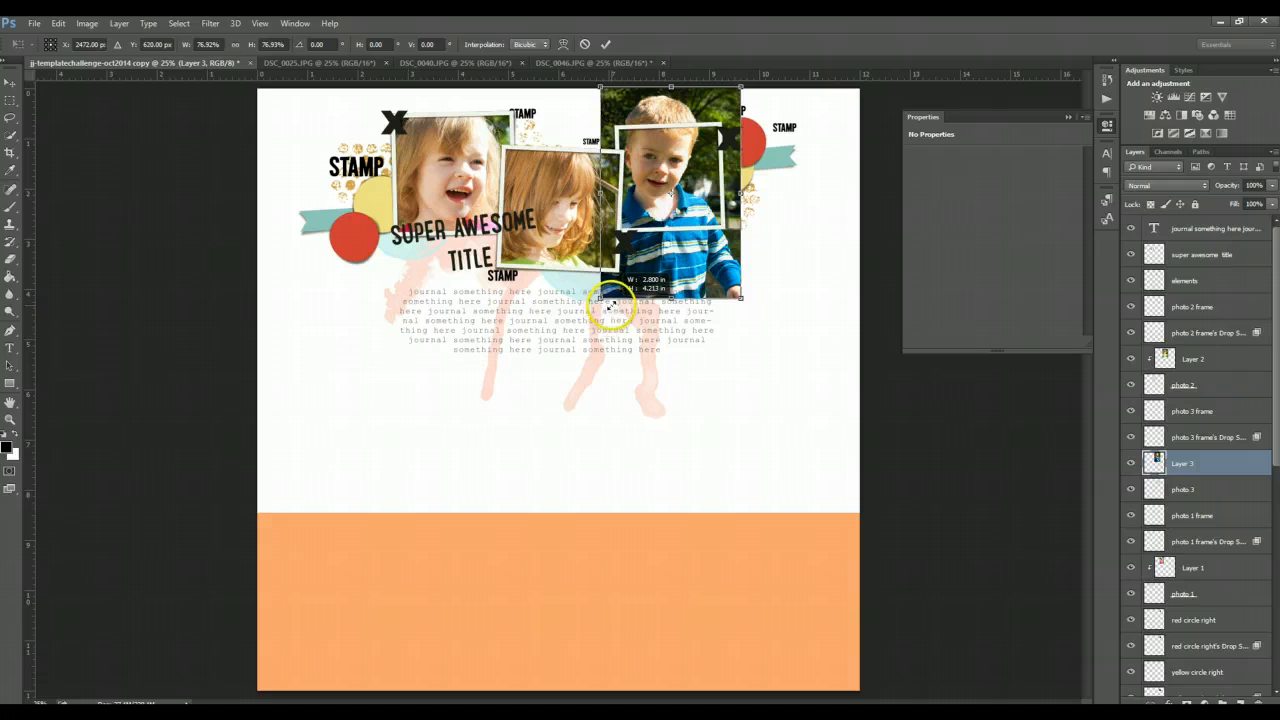
left_click_drag(689, 140, 695, 160)
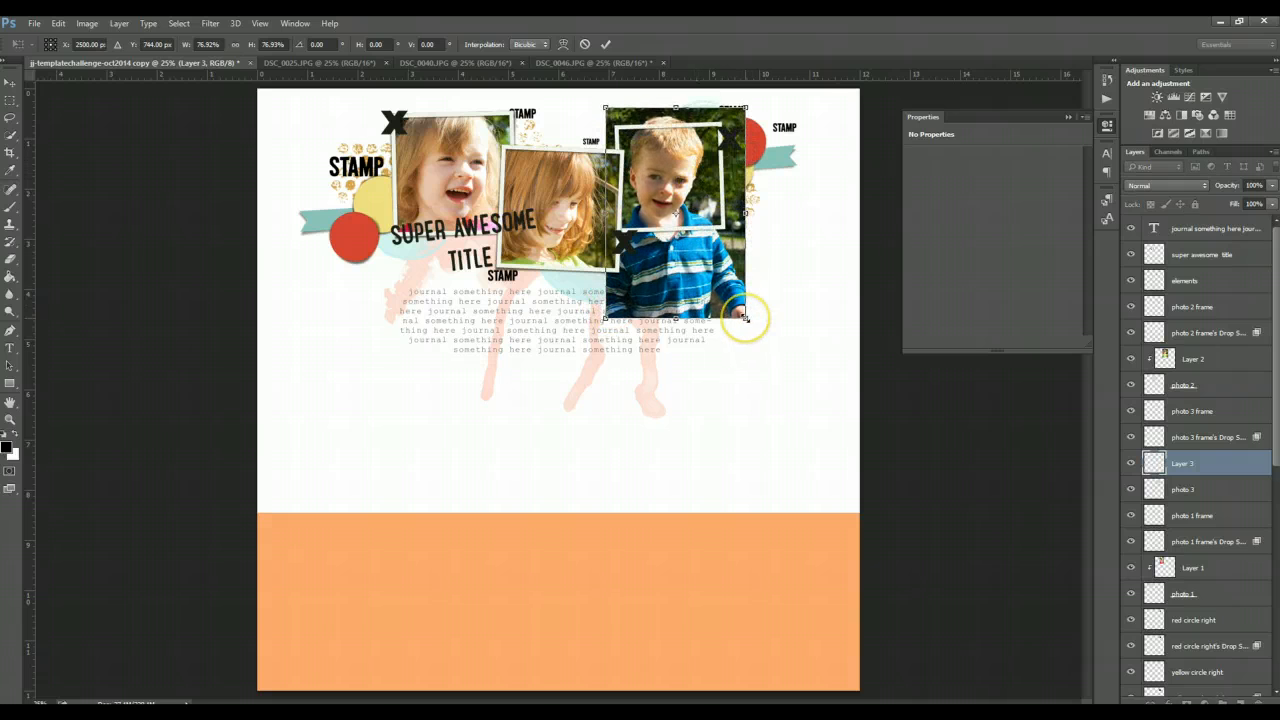
left_click_drag(745, 318, 731, 299)
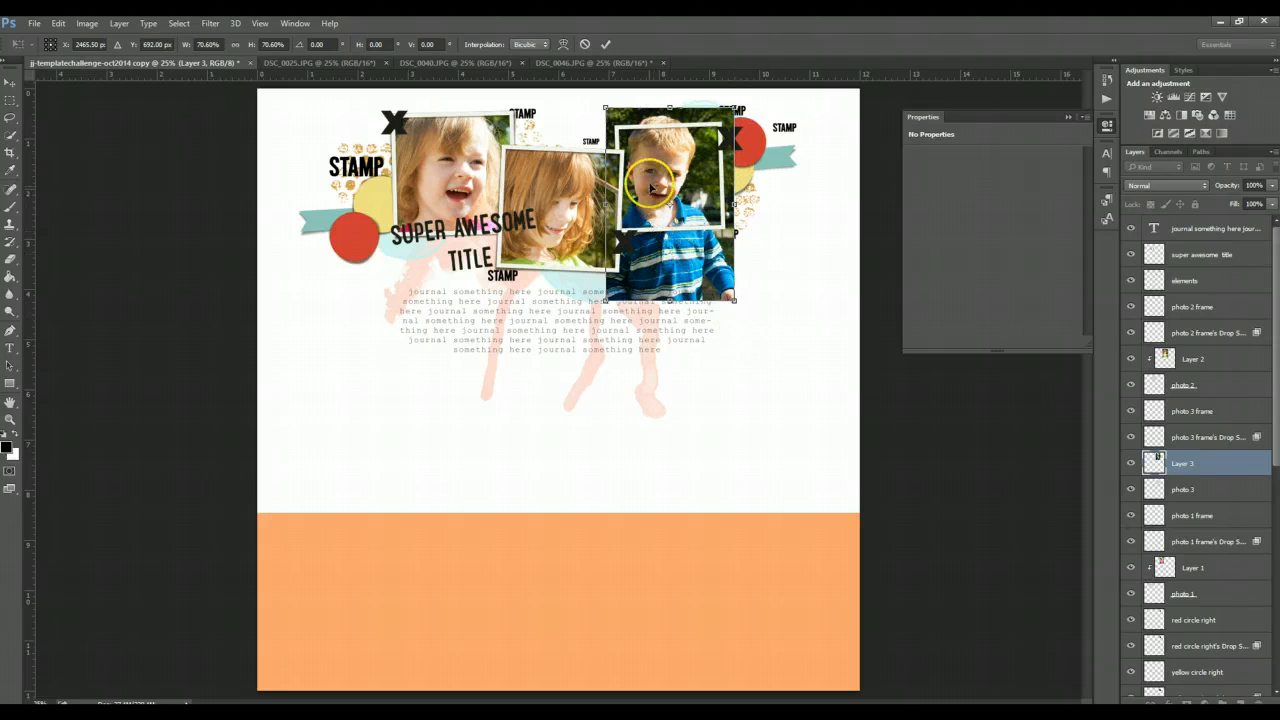
double_click(651, 187)
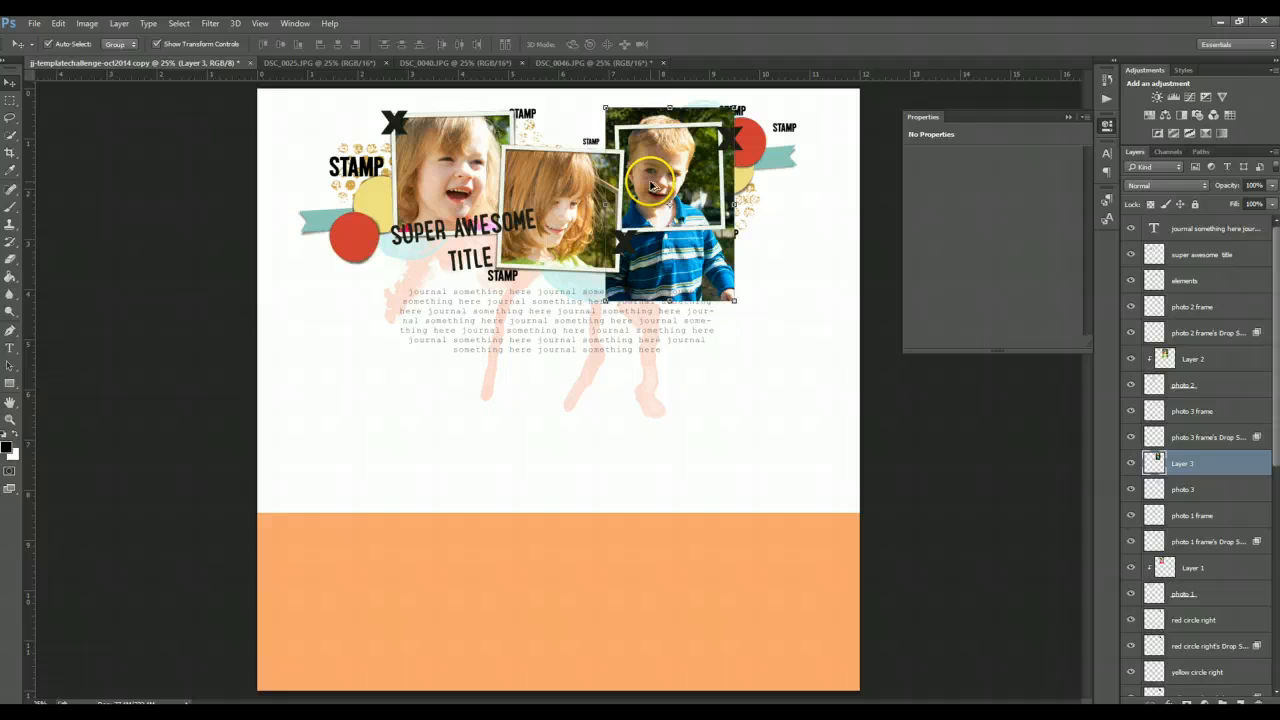
- Clip the boy photo to the photo 3 placeholder, reposition it, and rotate it about -2.3° to match the frame
key("ctrl+alt+g")
left_click_drag(651, 186, 690, 177)
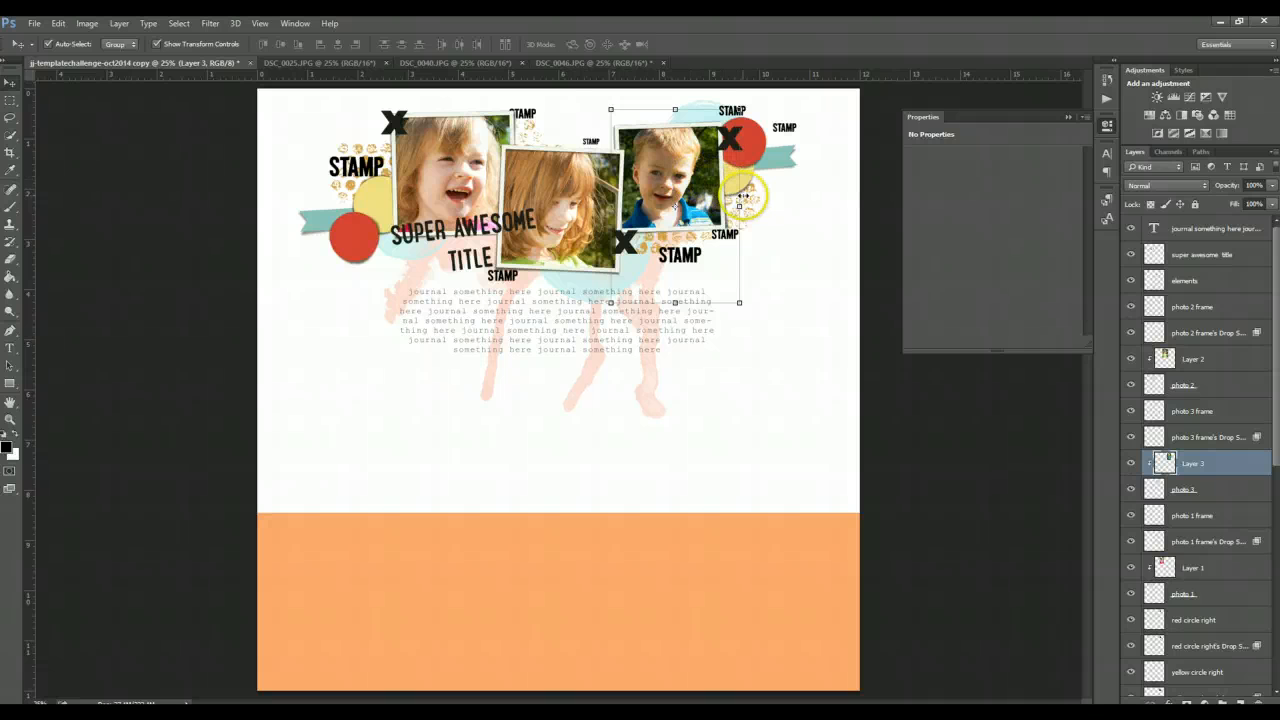
key("ctrl+t")
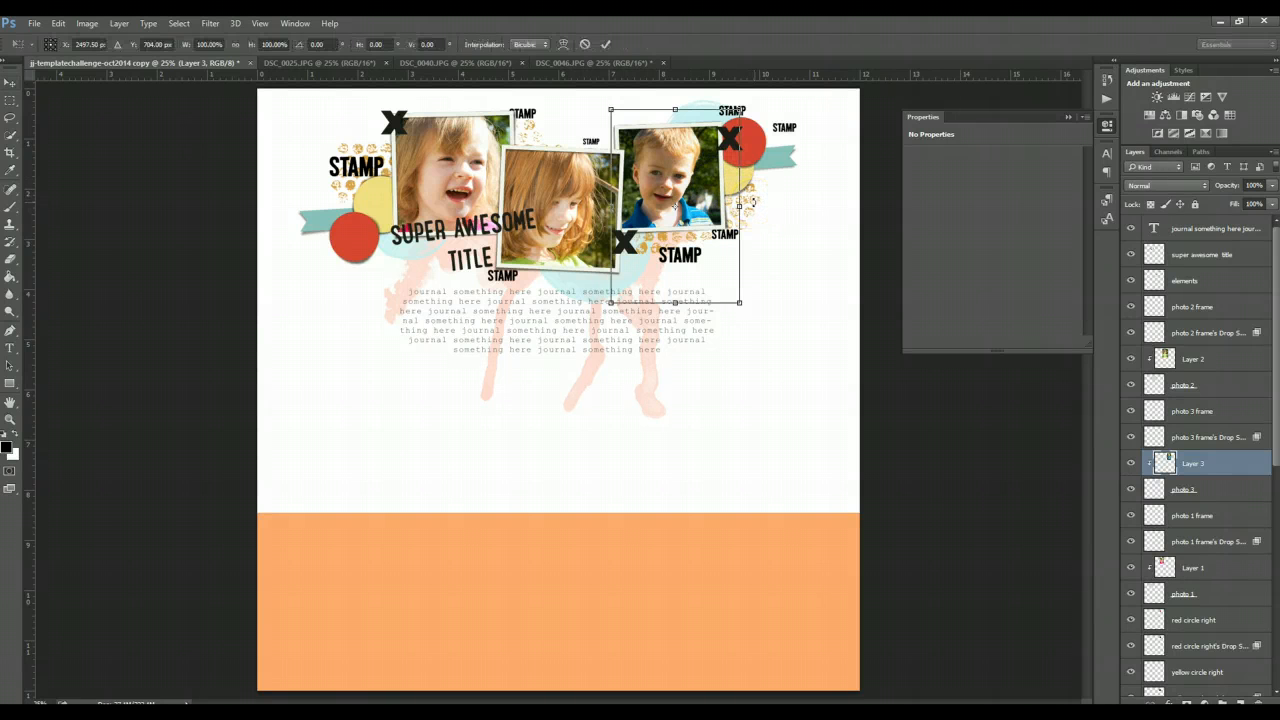
left_click_drag(768, 187, 770, 182)
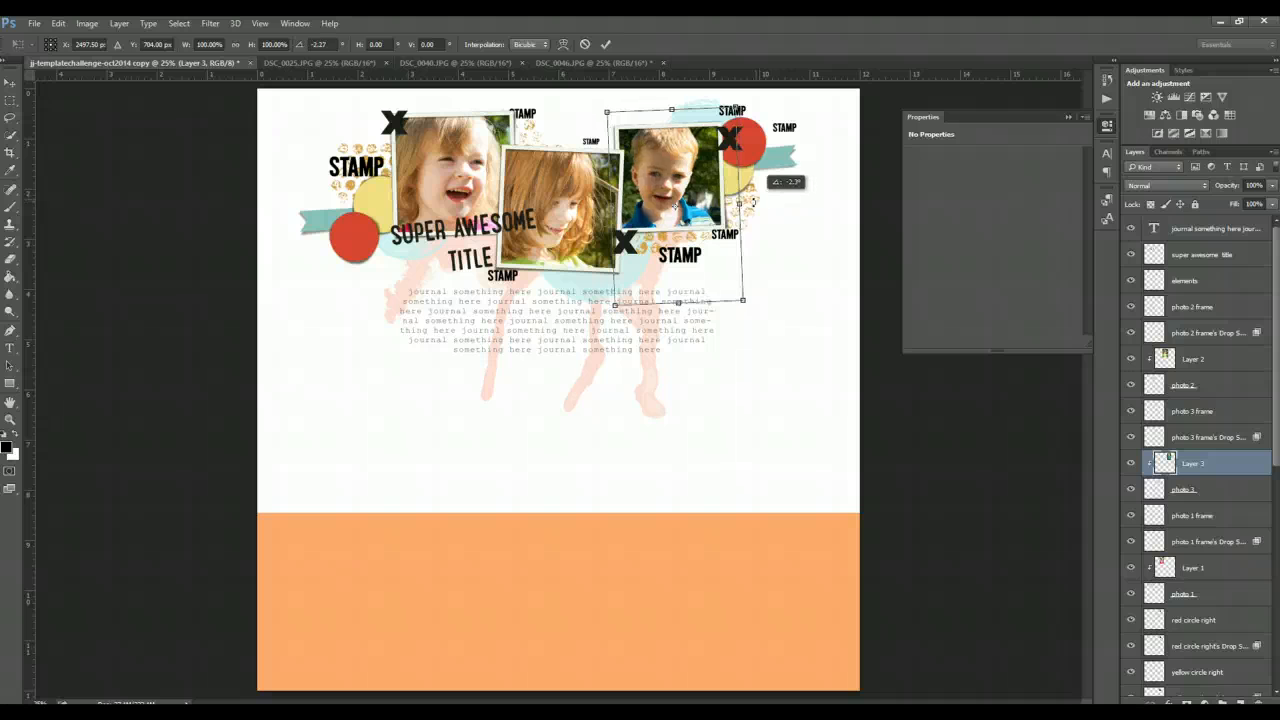
key("Return")
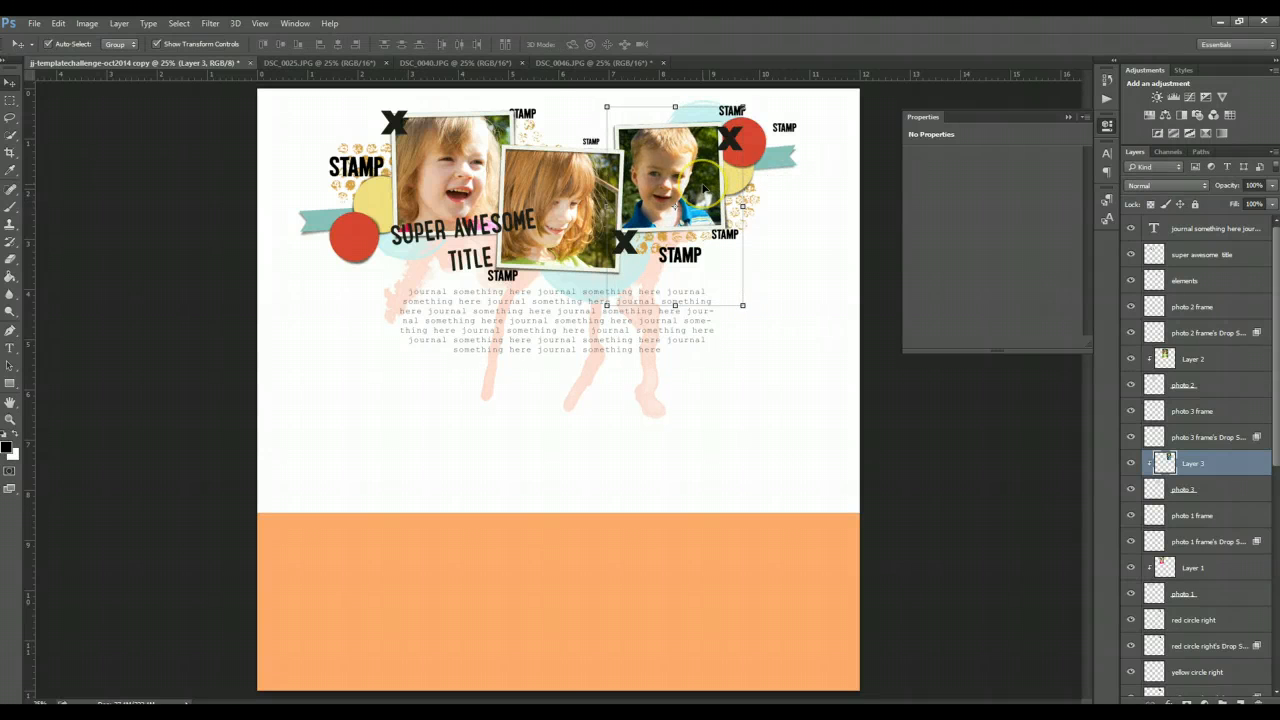
- Select all layout layers from paint 1 up to the journaling text and move the whole layout down 6 in on the page
left_click(777, 422)
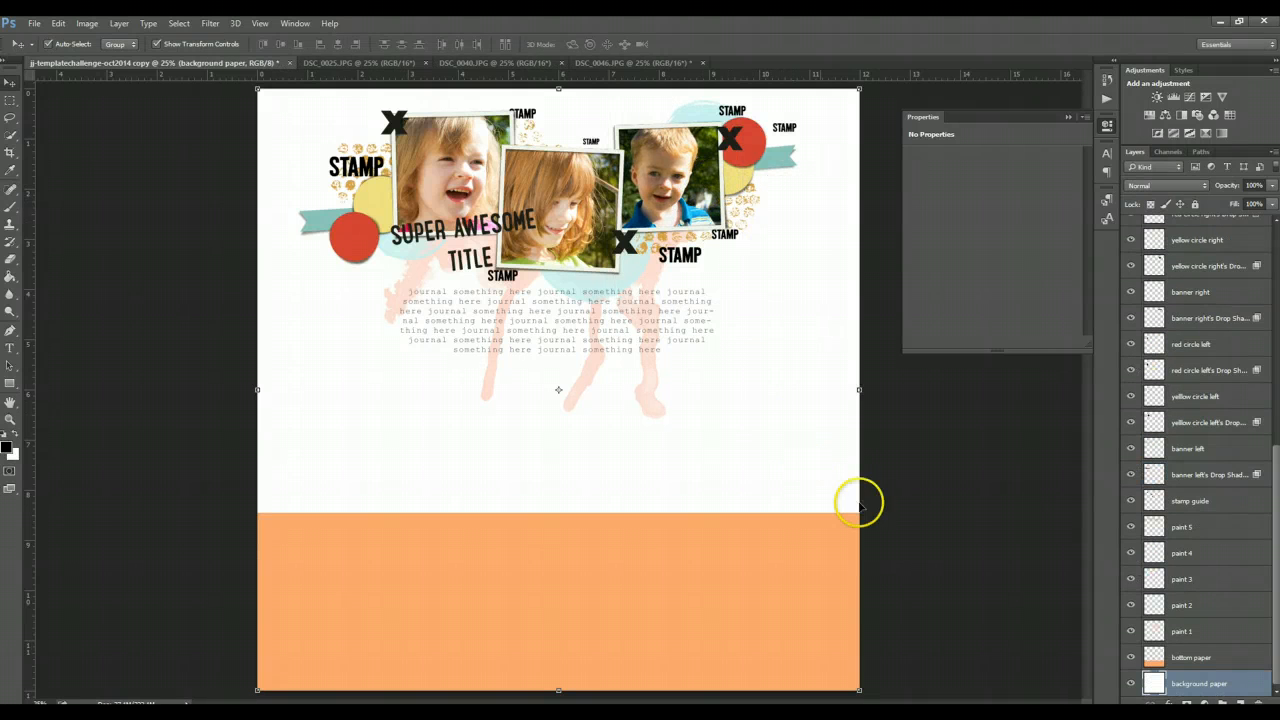
left_click(1218, 633)
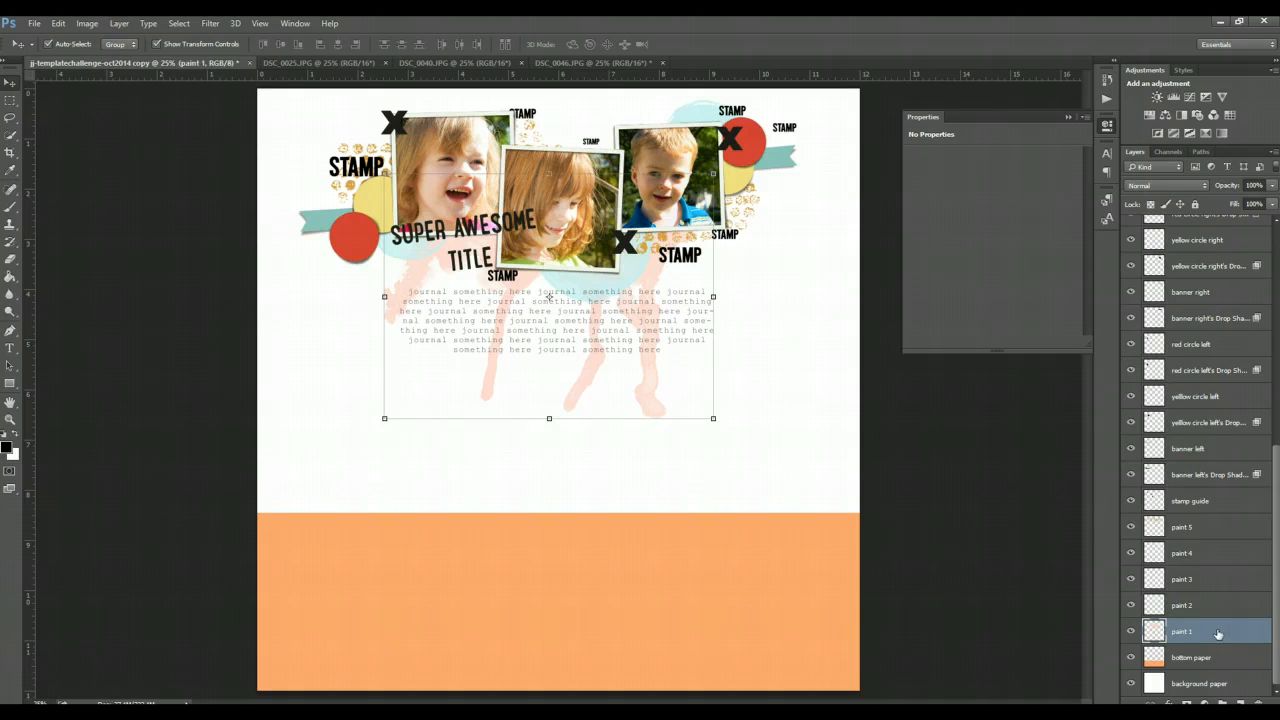
scroll(1217, 633, "up", 8)
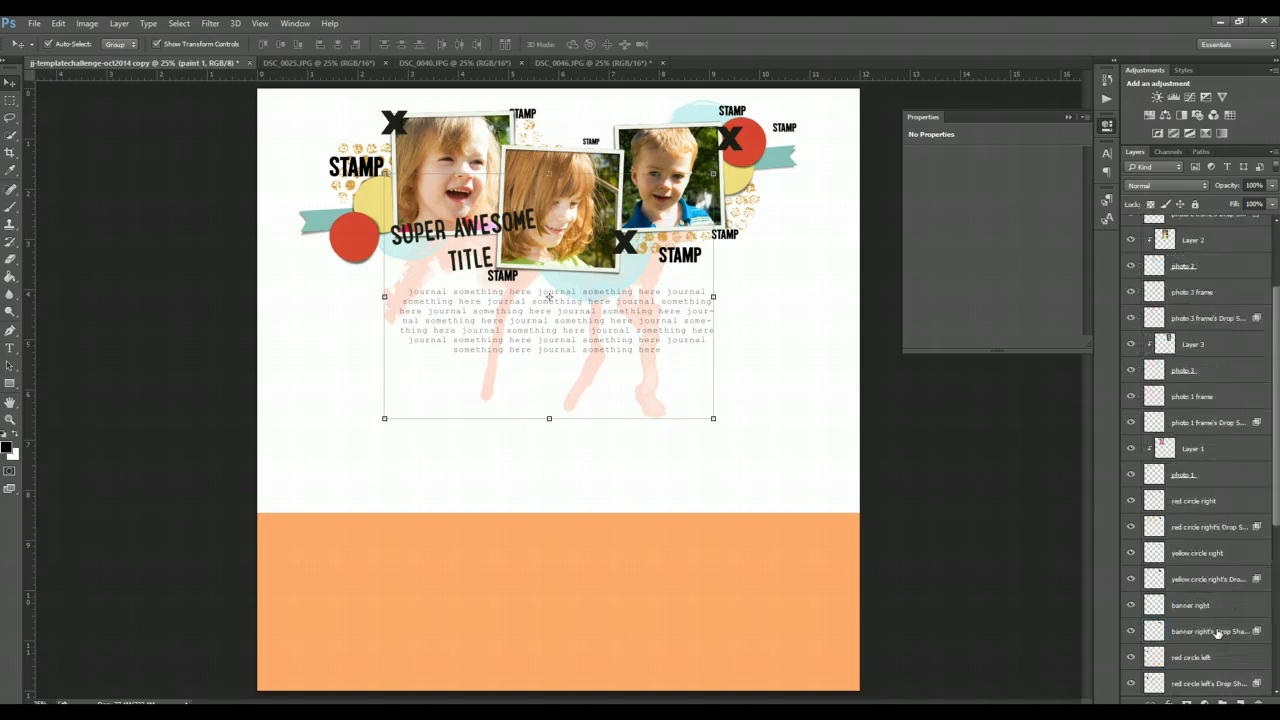
scroll(1217, 633, "up", 2)
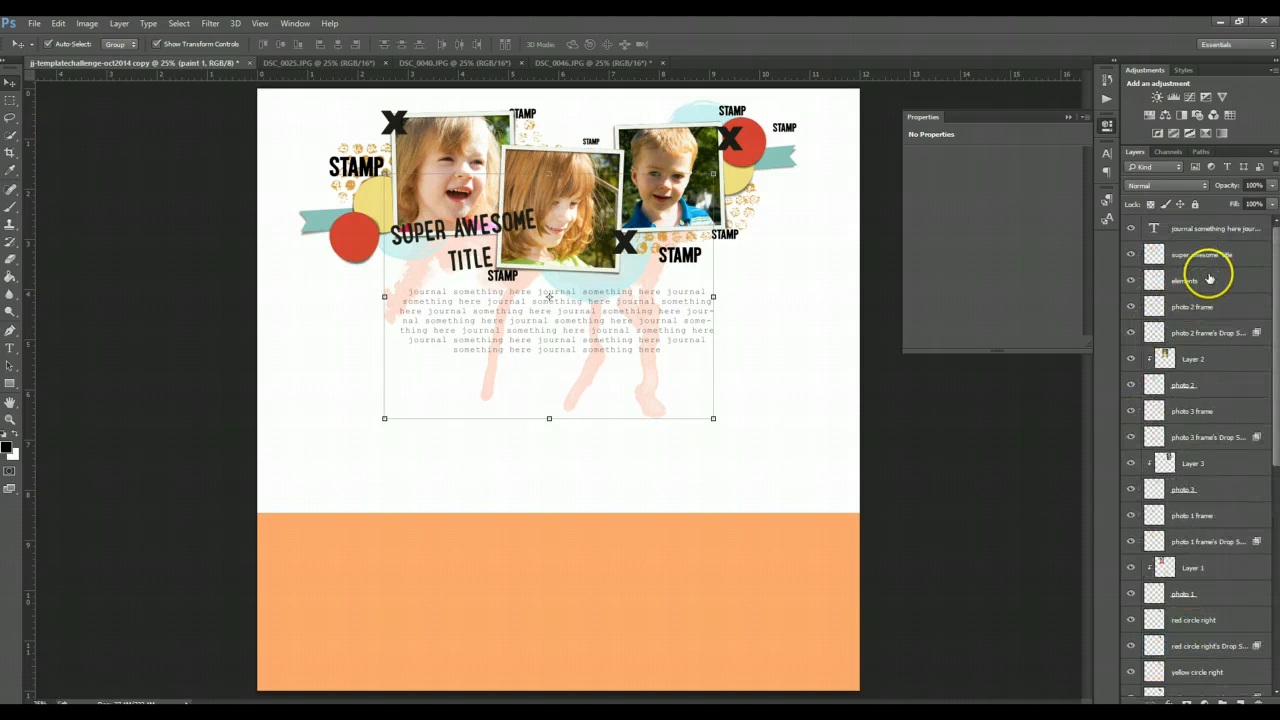
left_click(1213, 231, "shift")
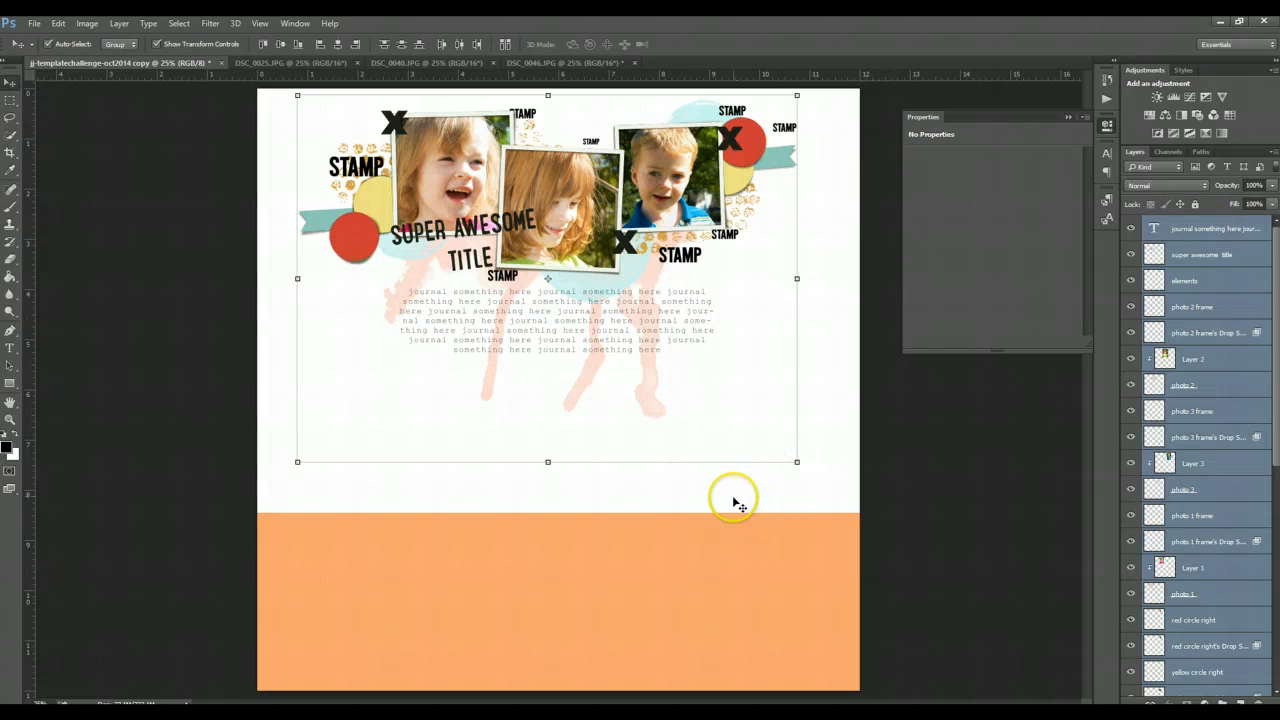
left_click_drag(766, 168, 770, 466)
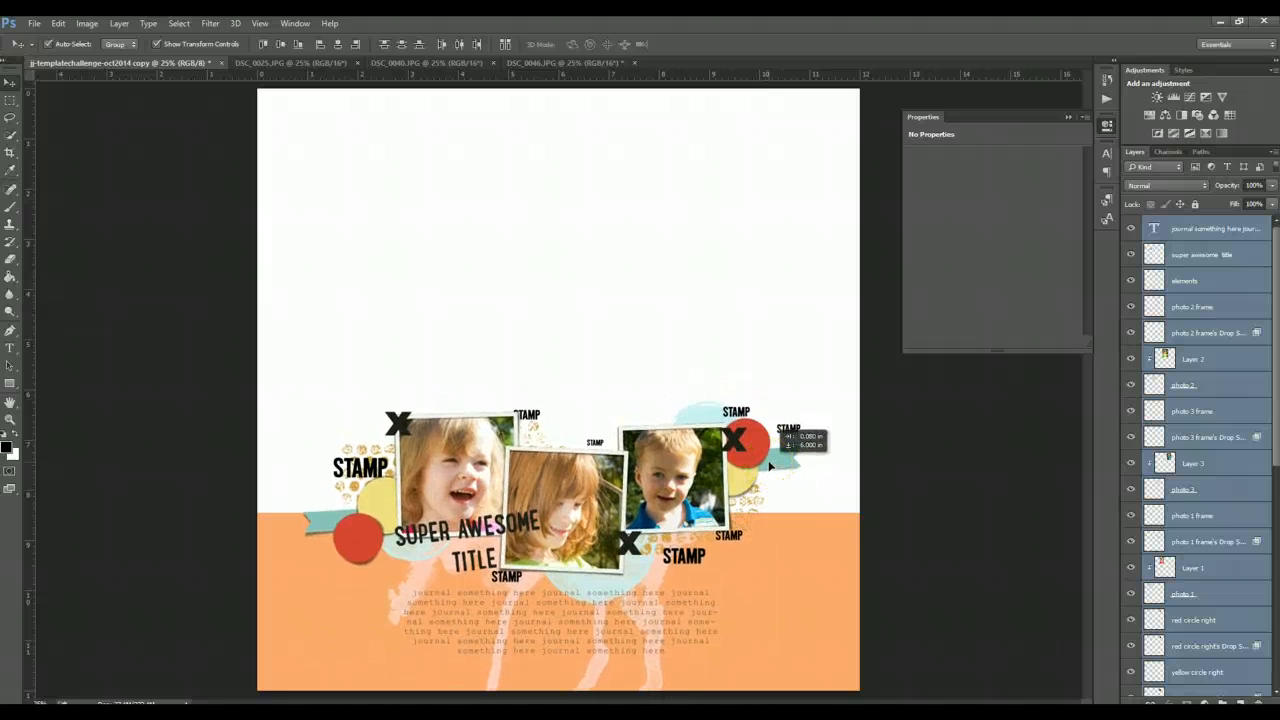
left_click_drag(770, 466, 770, 466)
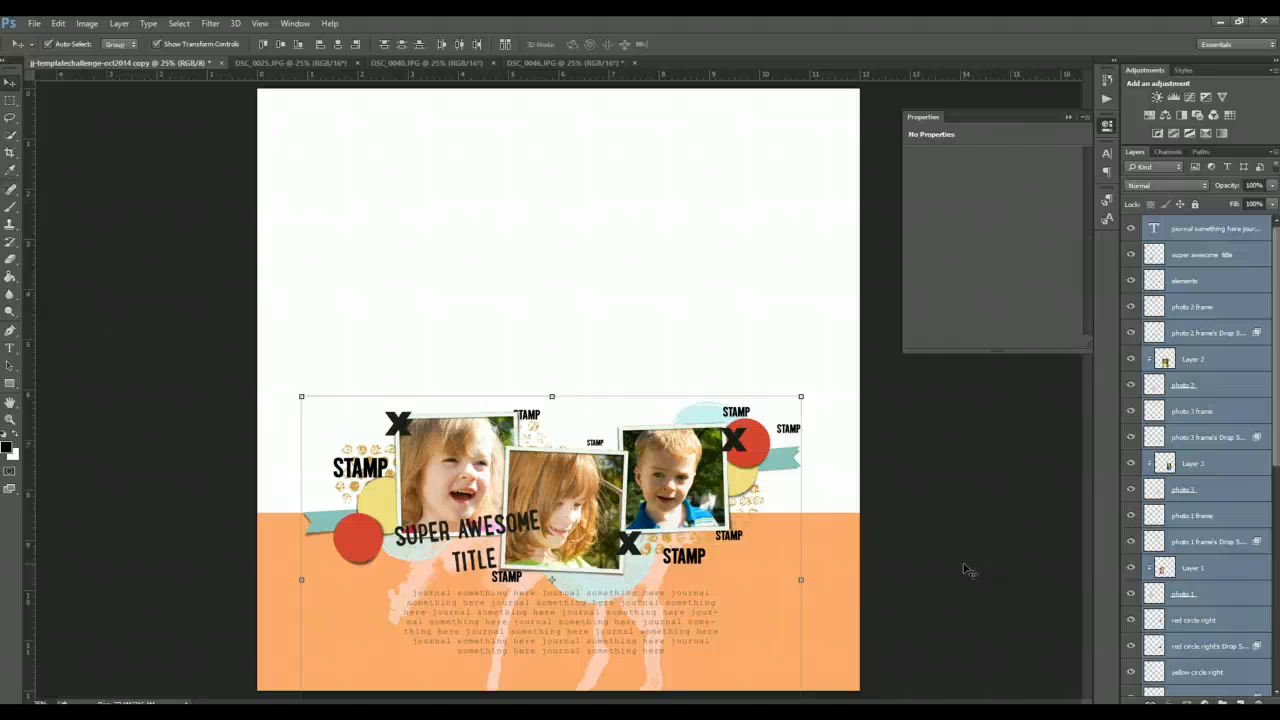
left_click(802, 334)
left_click(805, 337)
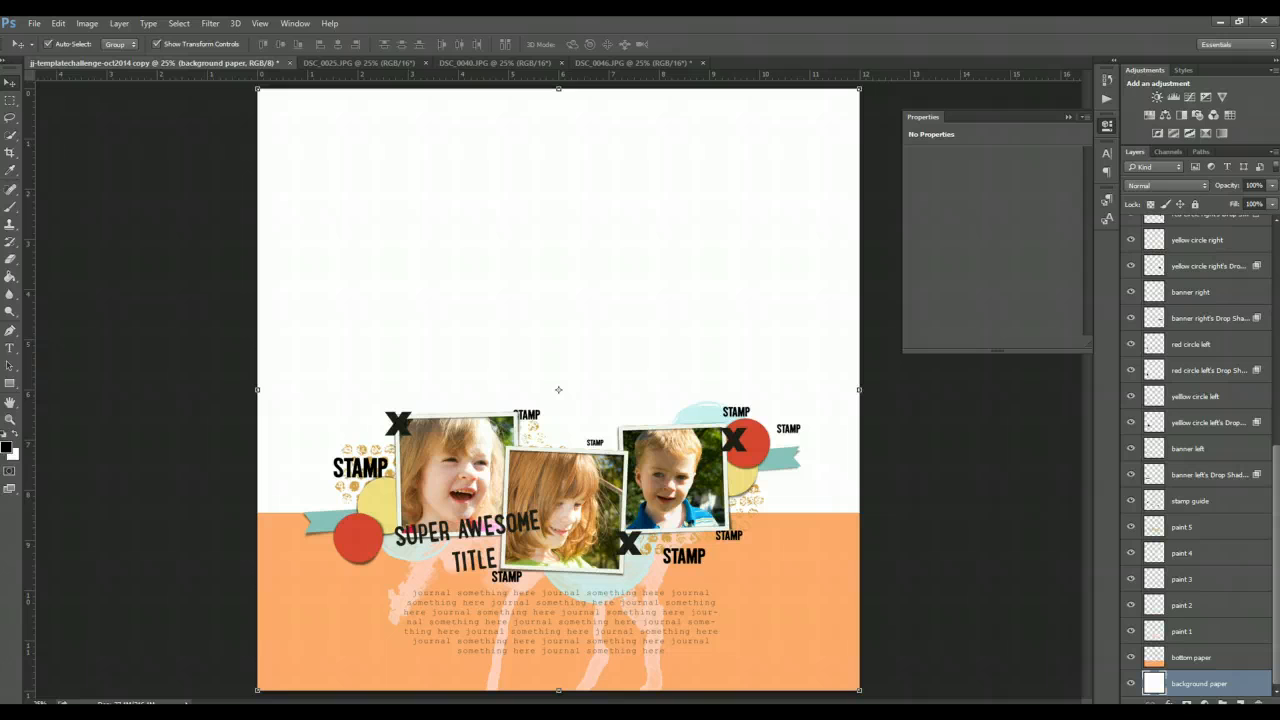
- Close the three source photo documents without saving their changes
left_click(428, 63)
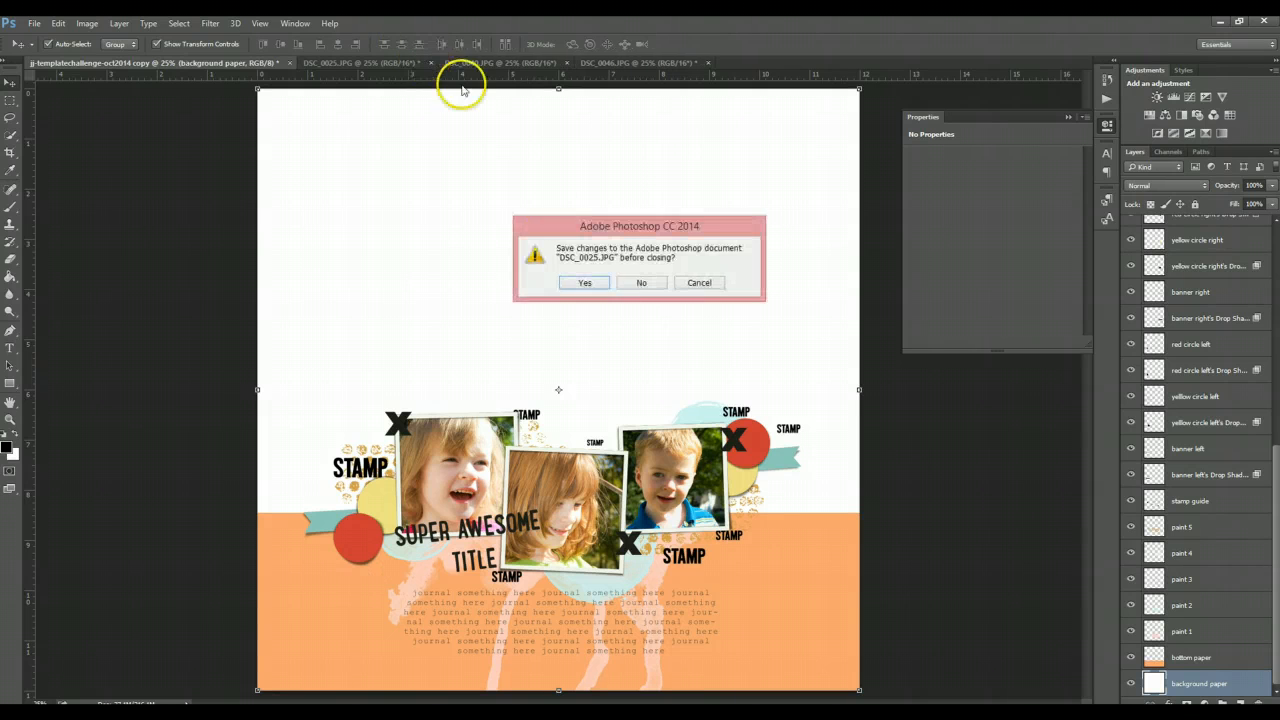
left_click(639, 280)
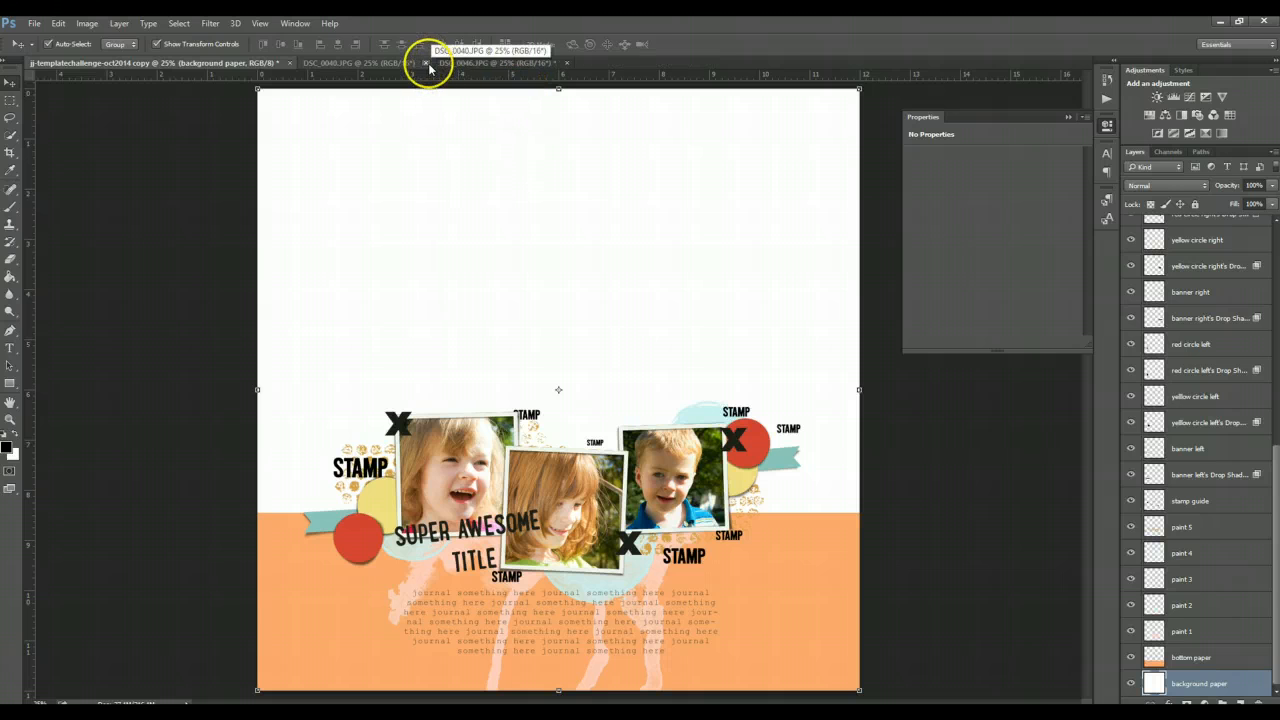
left_click(430, 63)
left_click(645, 280)
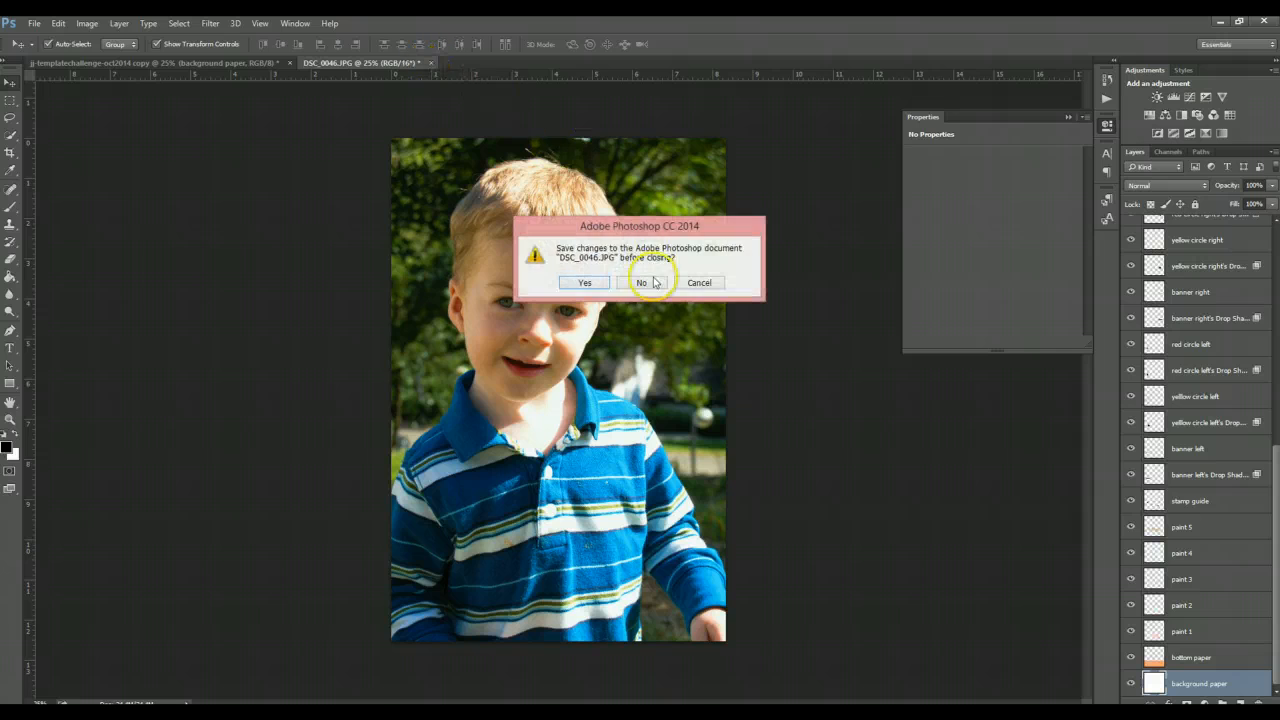
left_click(643, 282)
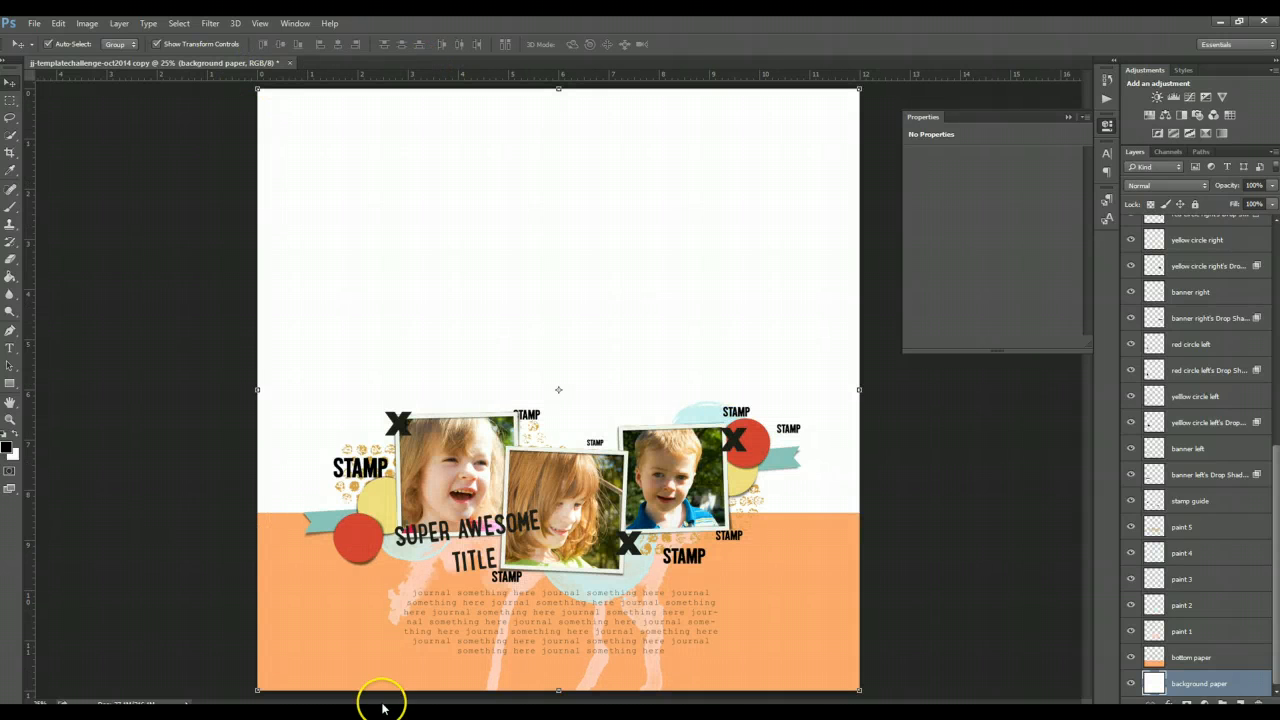
- Switch to ACDSee and open the papers folder inside the FJ_colorfall kit
left_click(300, 650)
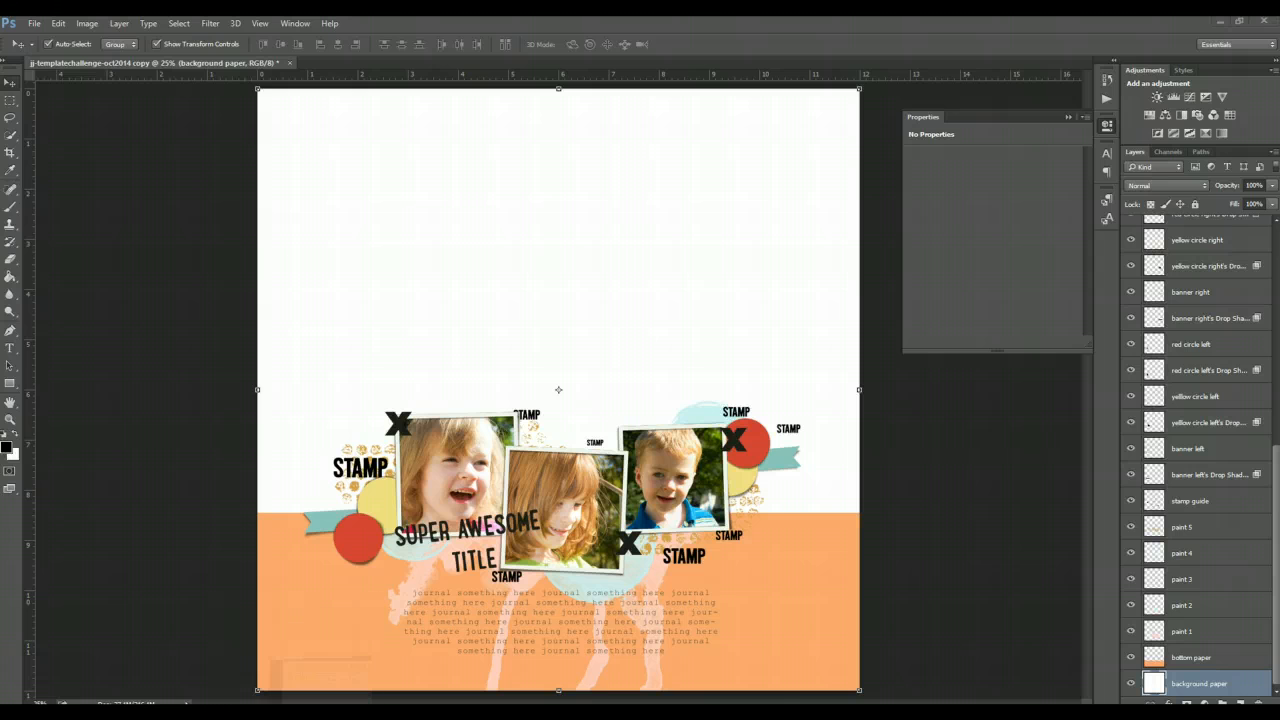
left_click(1239, 21)
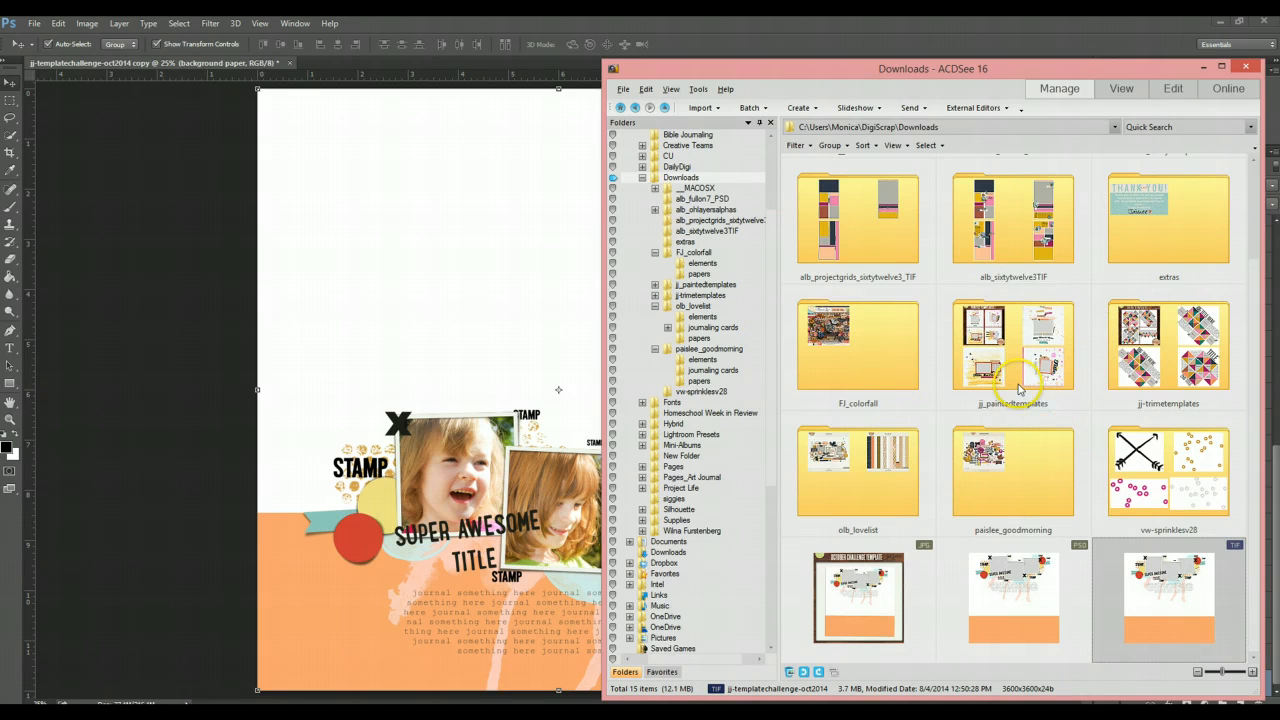
double_click(881, 331)
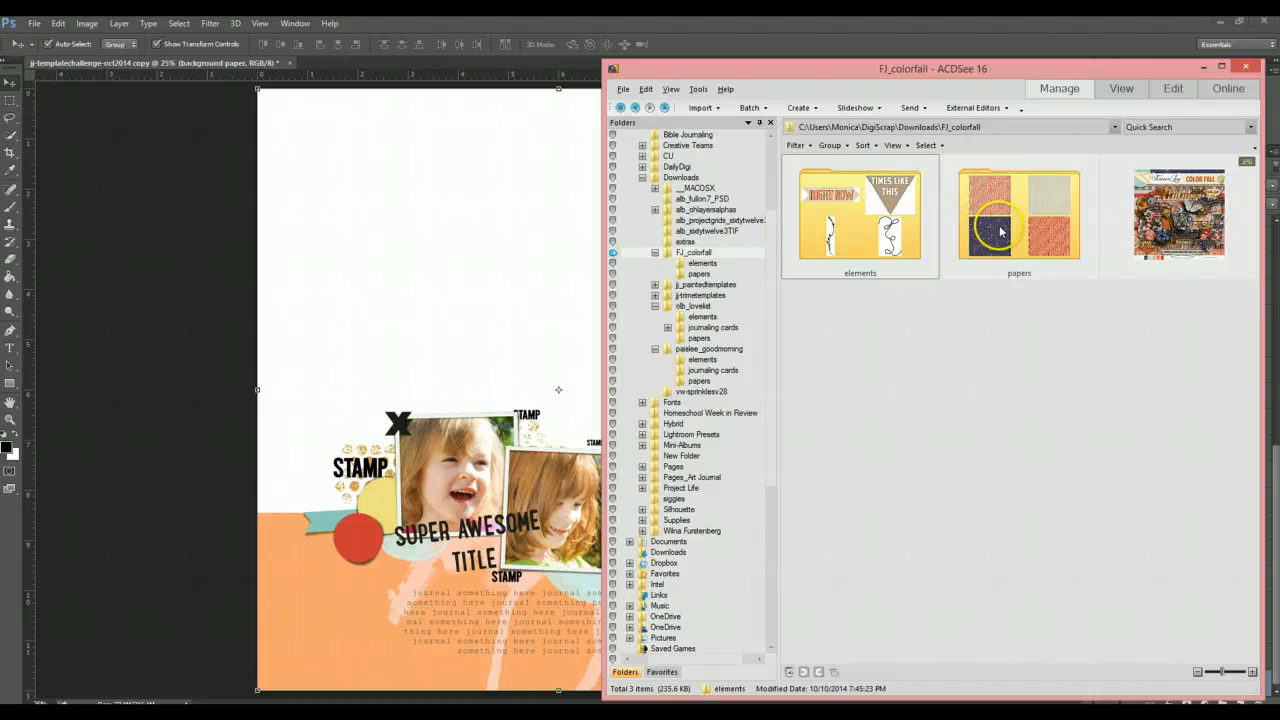
left_click(1185, 218)
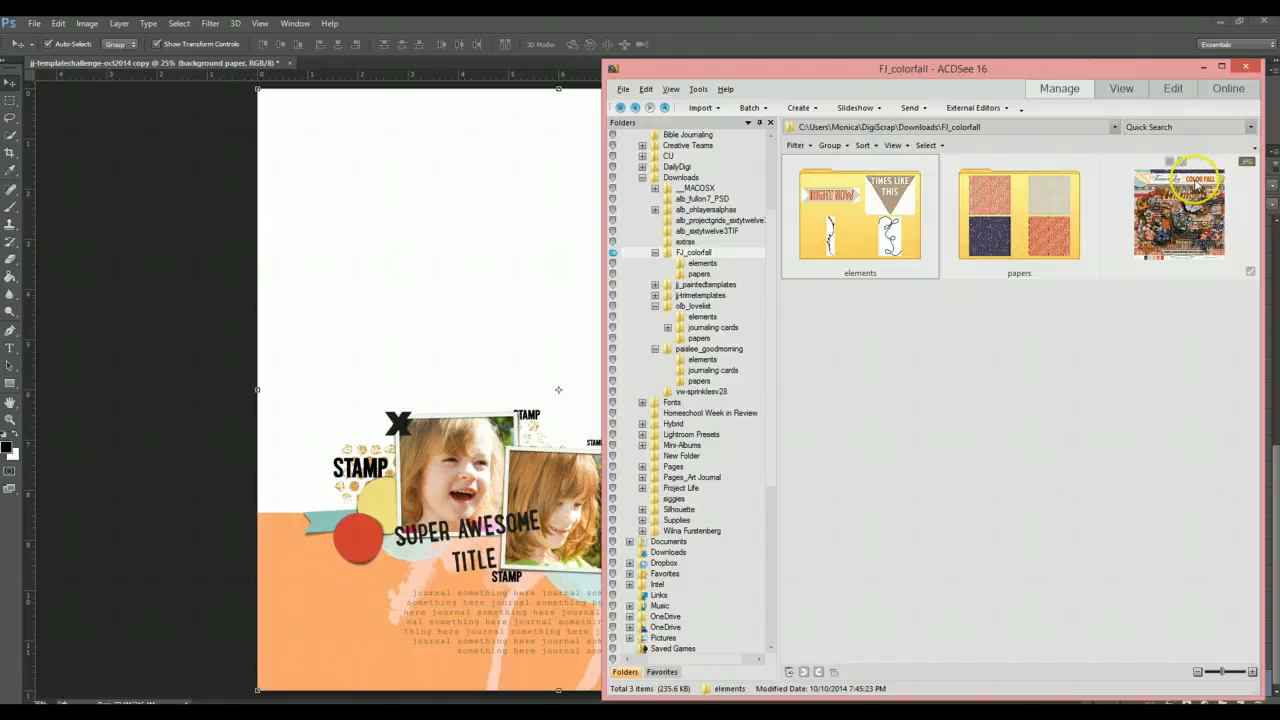
left_click(1202, 186)
double_click(1006, 220)
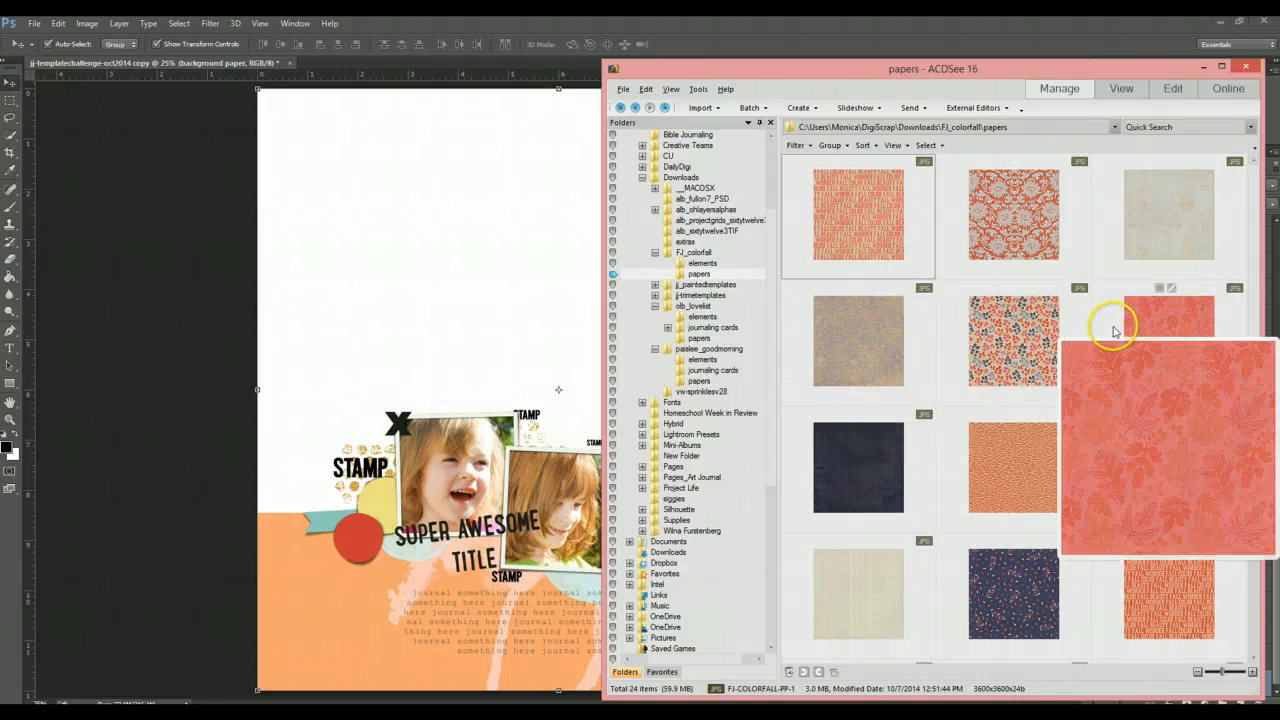
mouse_move(853, 211)
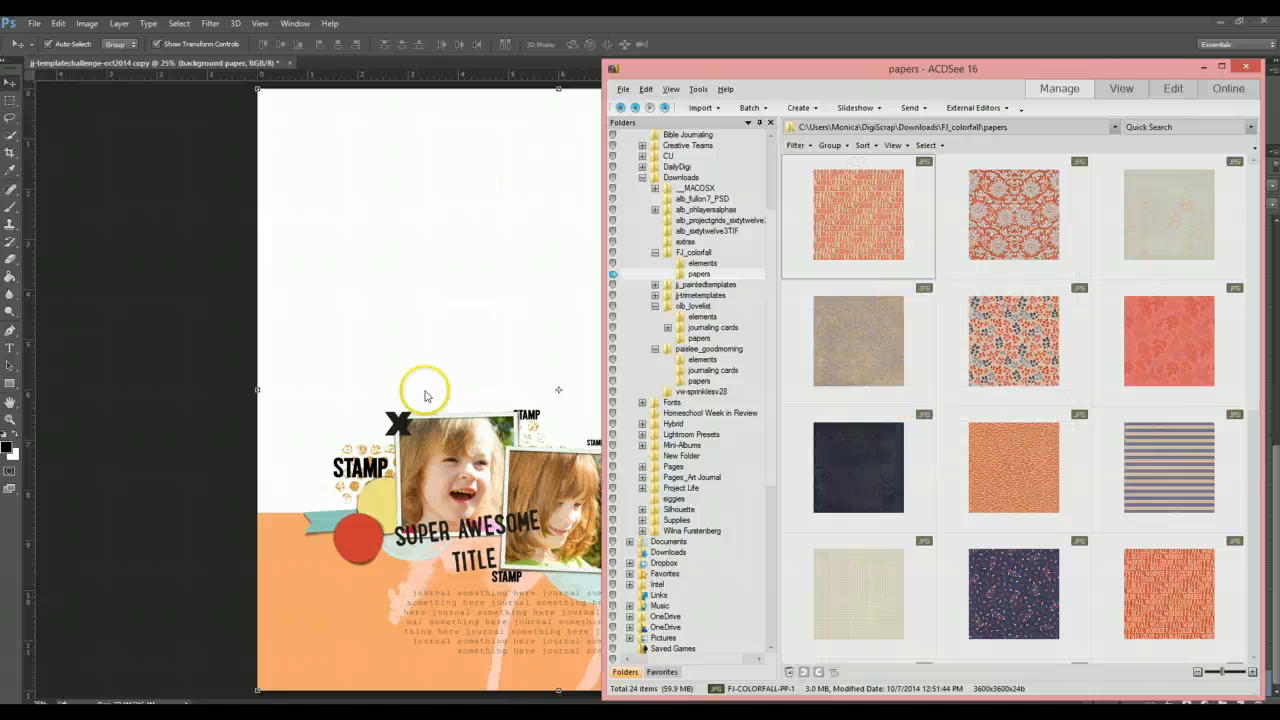
- Back in the template, select the background paper layer as the place for the new paper
left_click(324, 604)
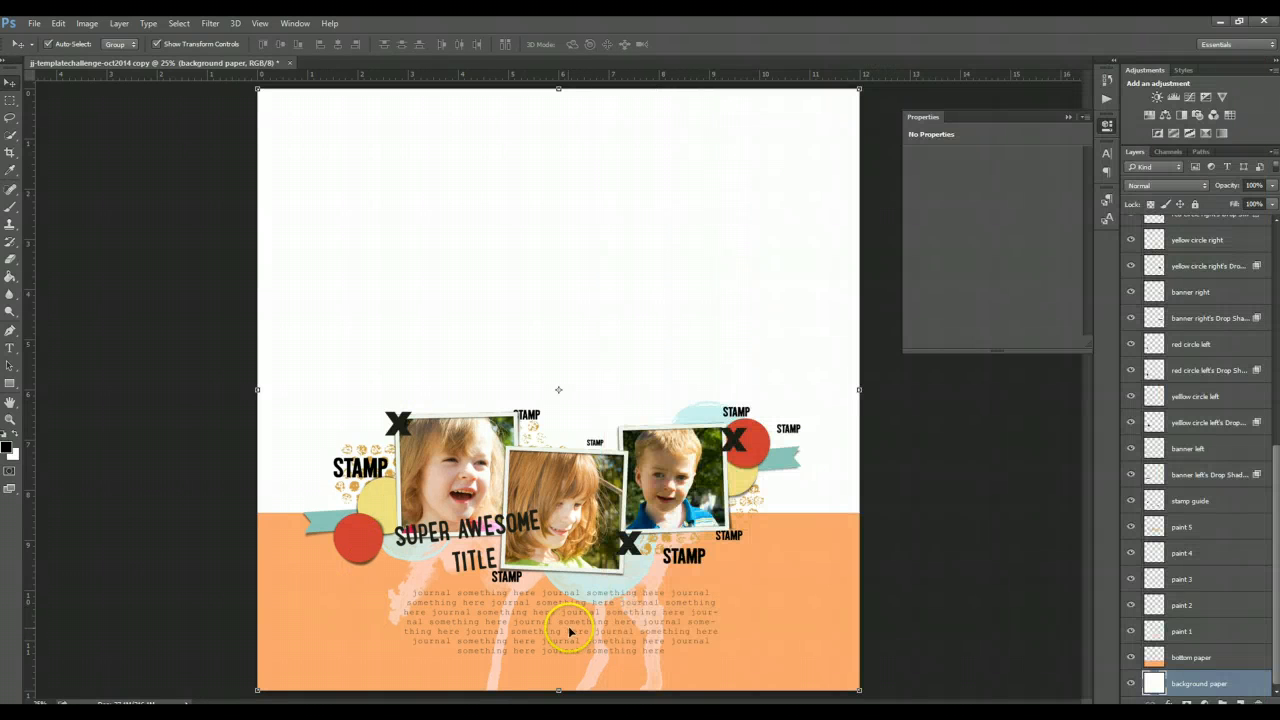
left_click(452, 586)
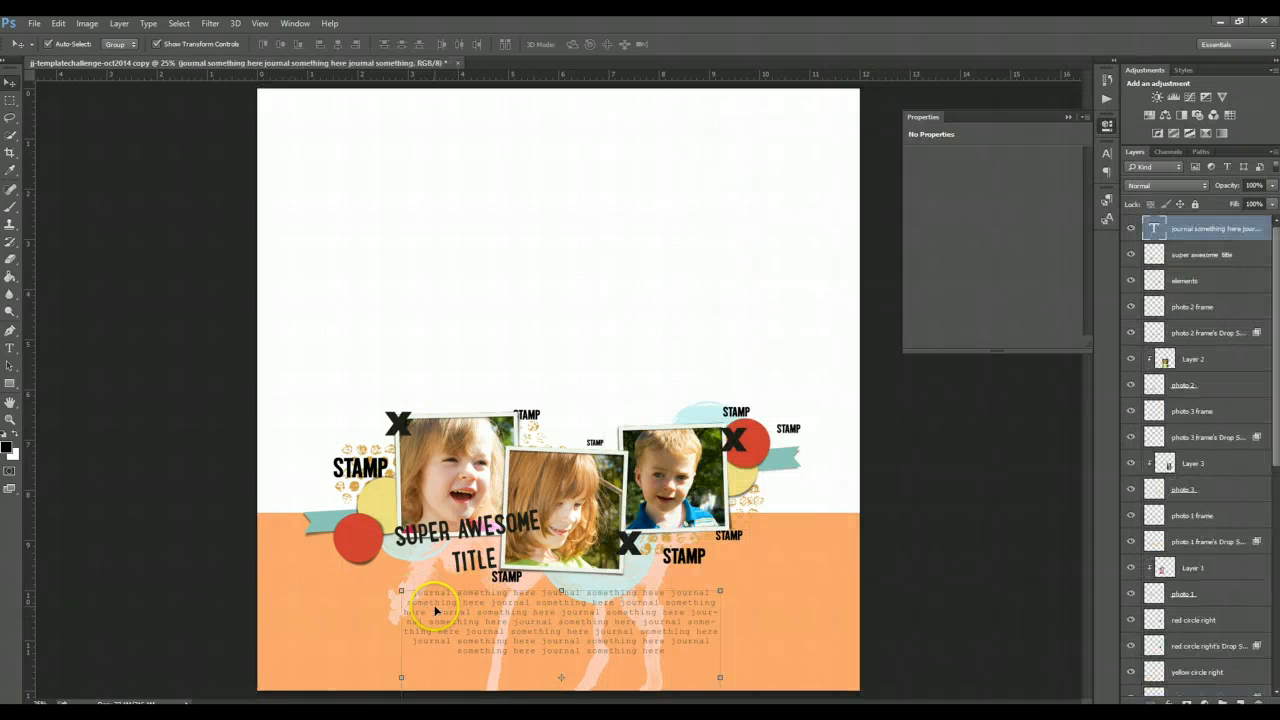
left_click(625, 660)
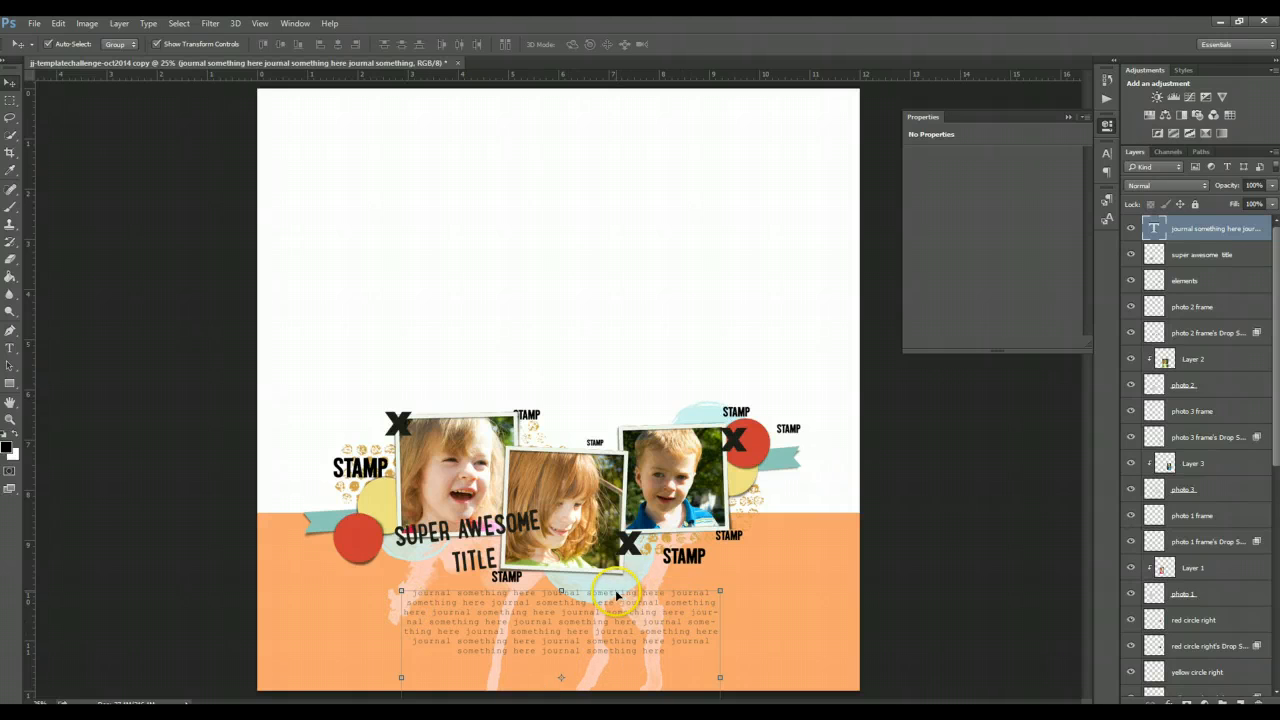
left_click(772, 588)
left_click(752, 355)
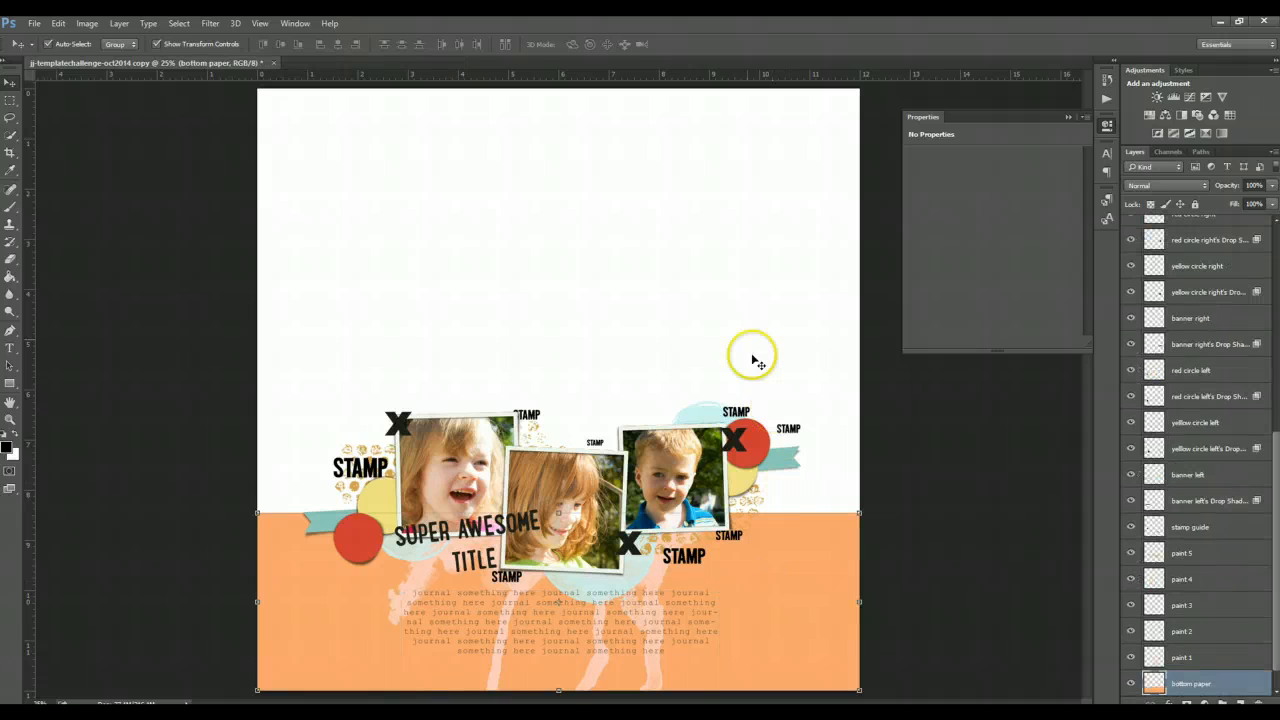
left_click(733, 293)
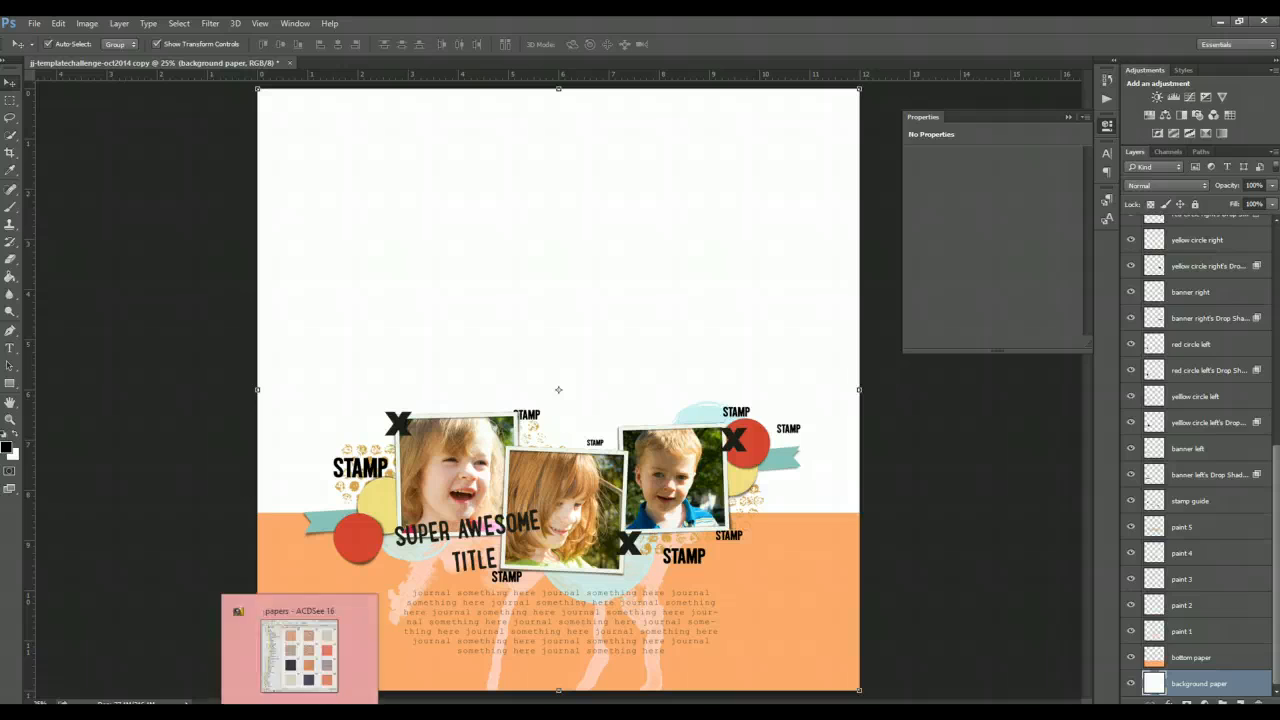
- Browse the FJ_colorfall papers and place the leafy patterned paper into the template above the background paper
left_click(300, 650)
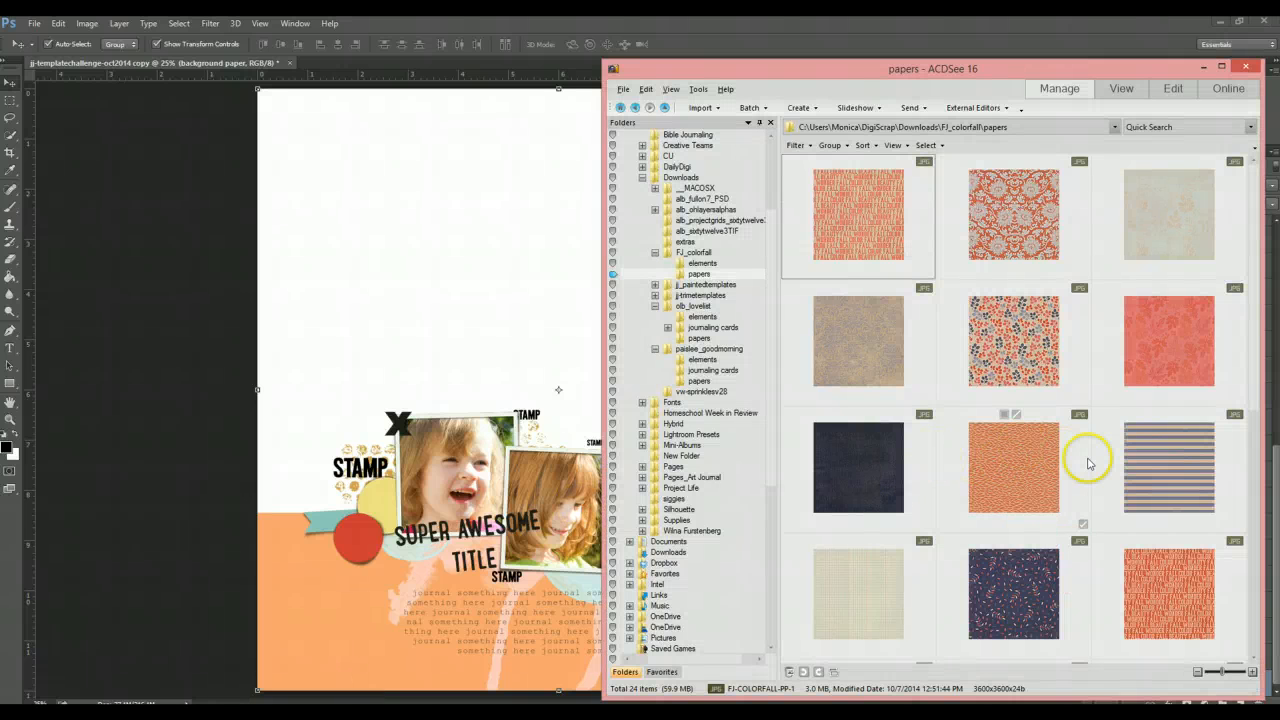
scroll(1087, 455, "down", 1)
scroll(1089, 463, "down", 1)
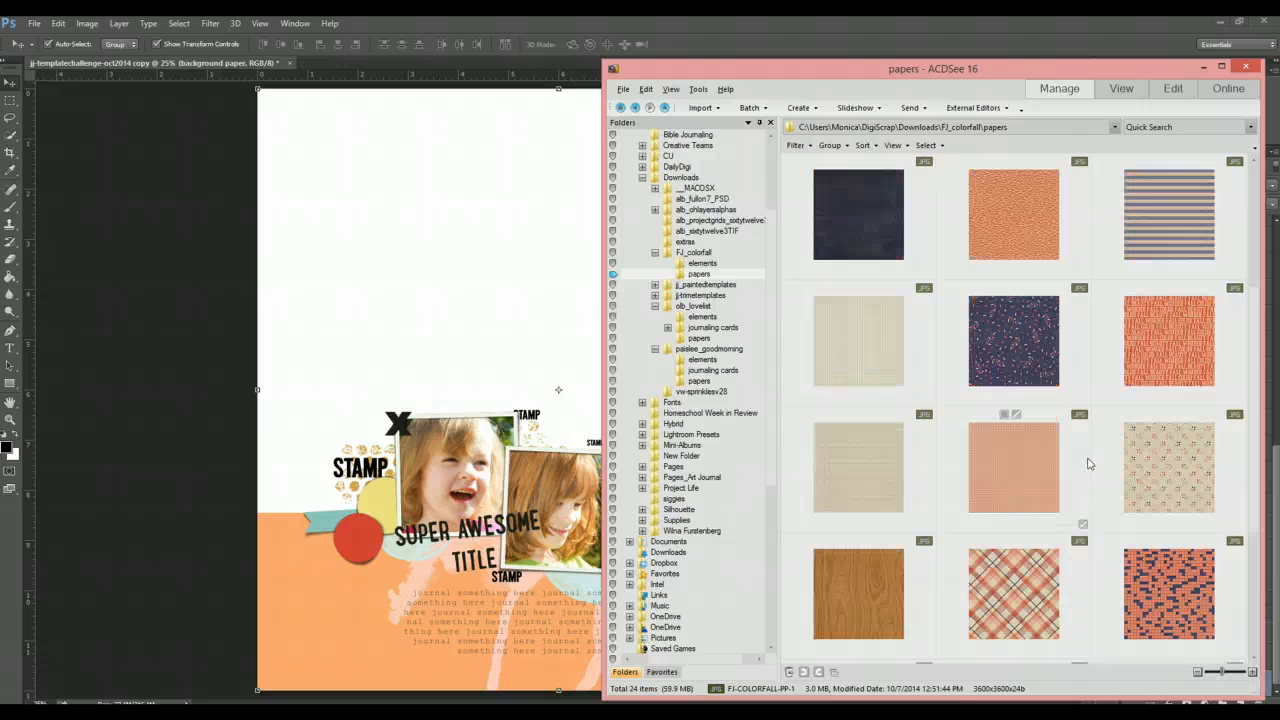
scroll(1089, 463, "down", 2)
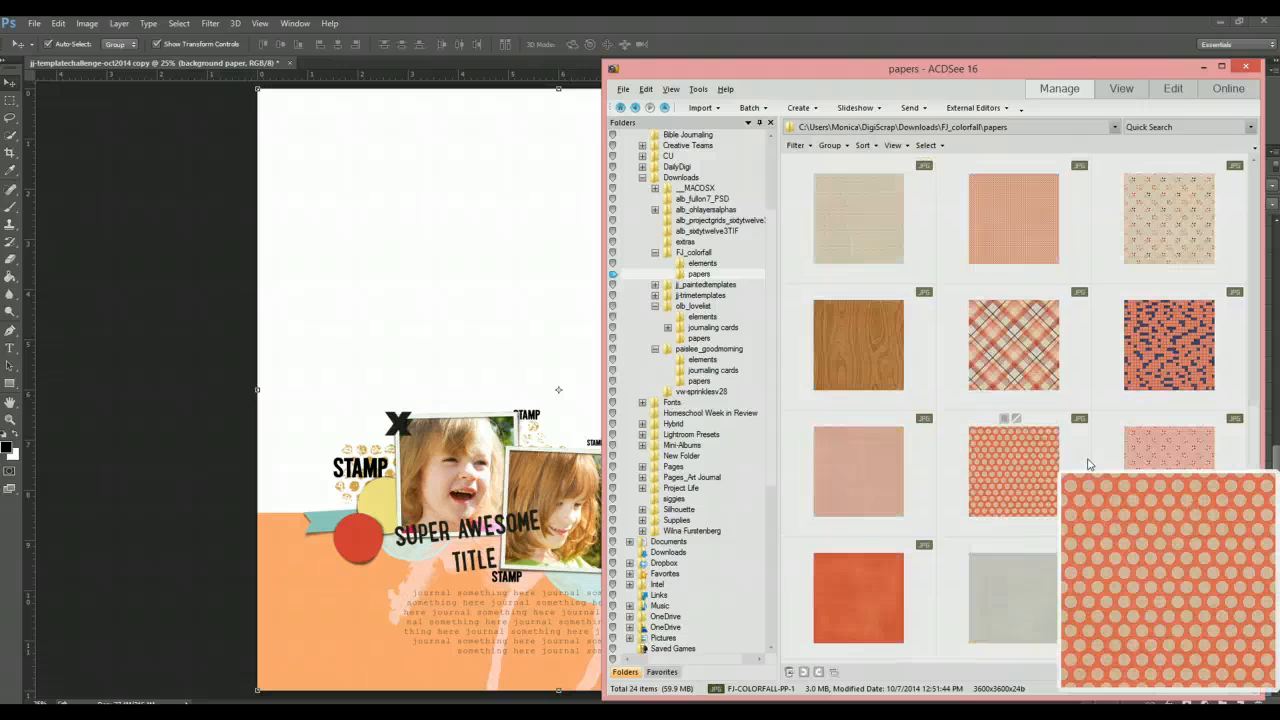
left_click(1093, 482)
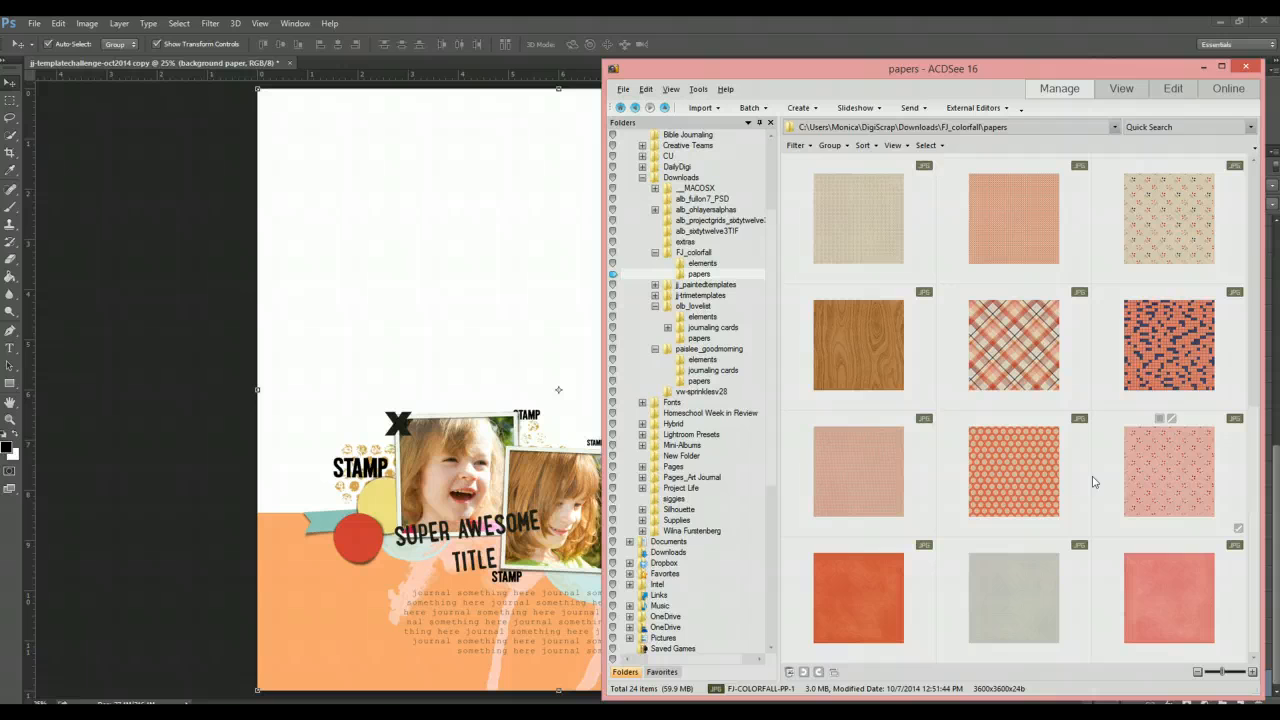
scroll(1093, 482, "up", 2)
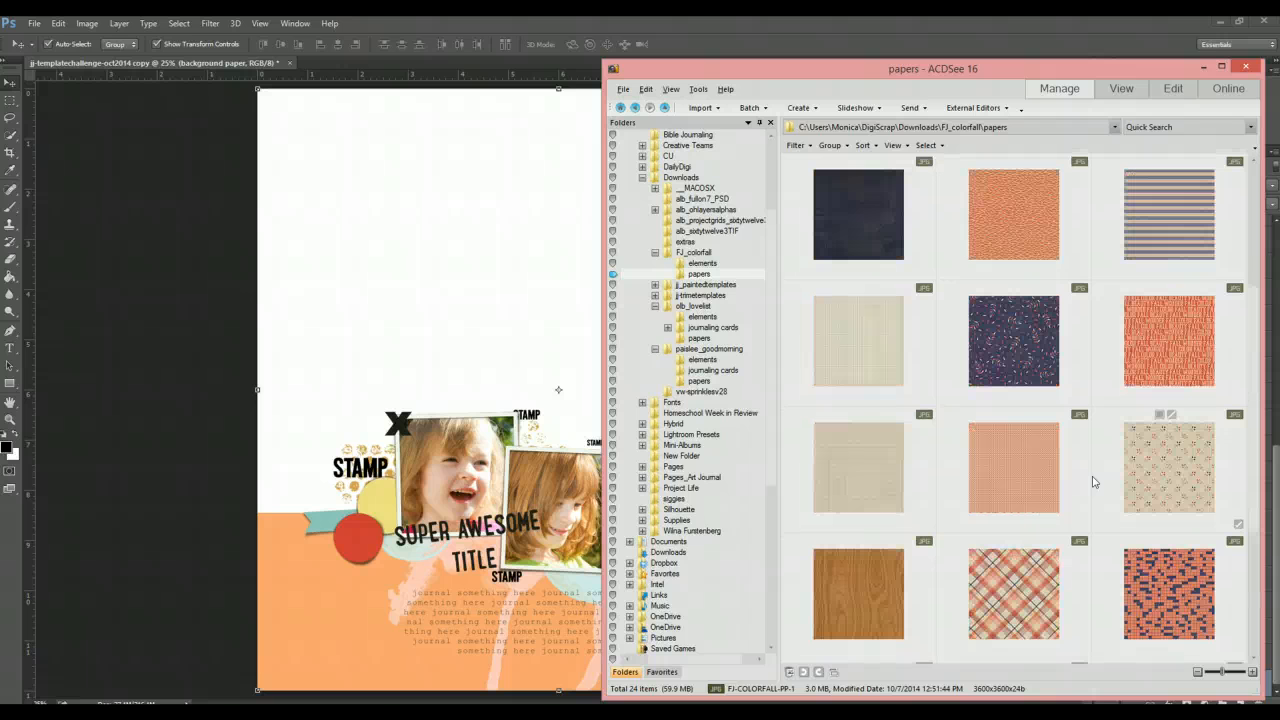
scroll(1093, 482, "up", 1)
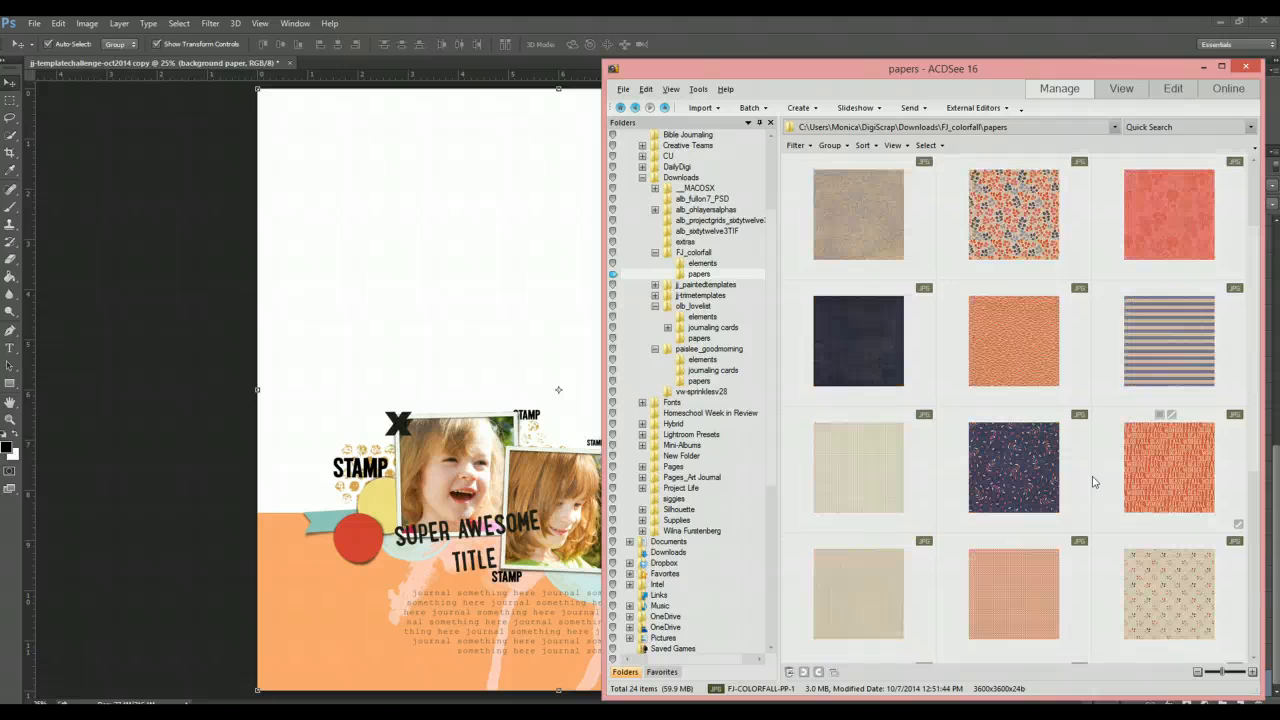
scroll(1093, 482, "up", 1)
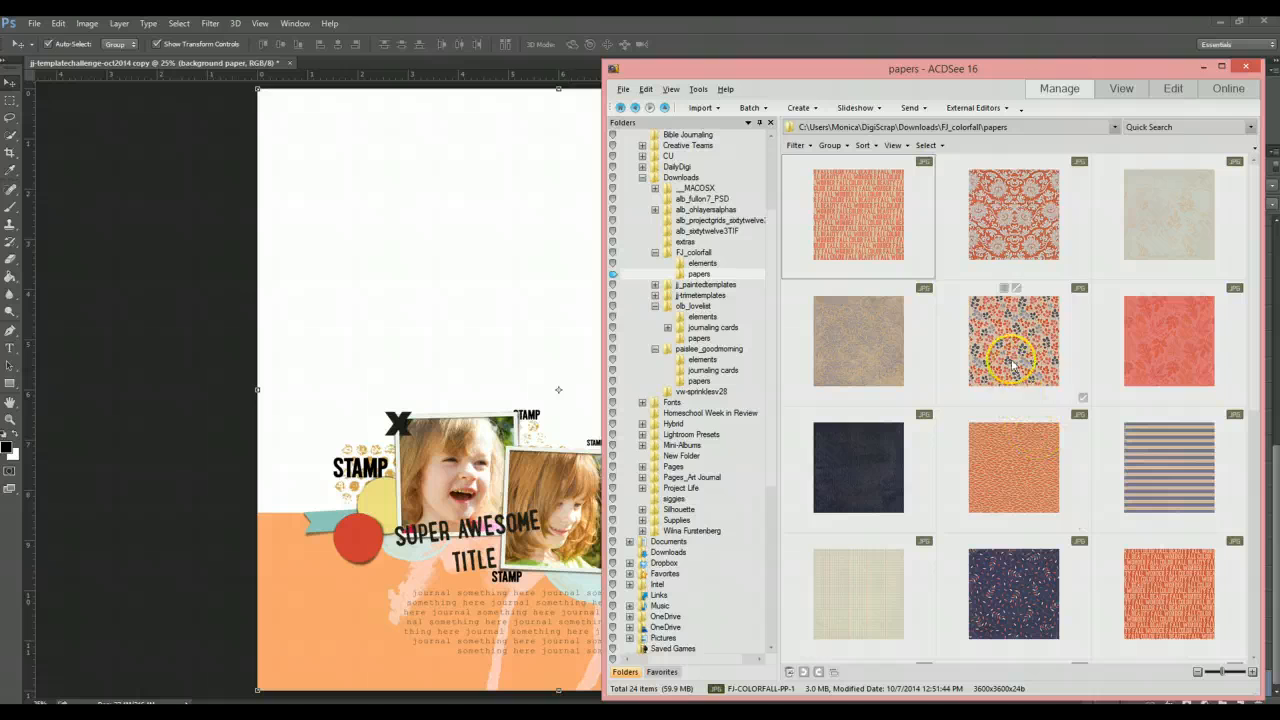
left_click_drag(1012, 345, 489, 229)
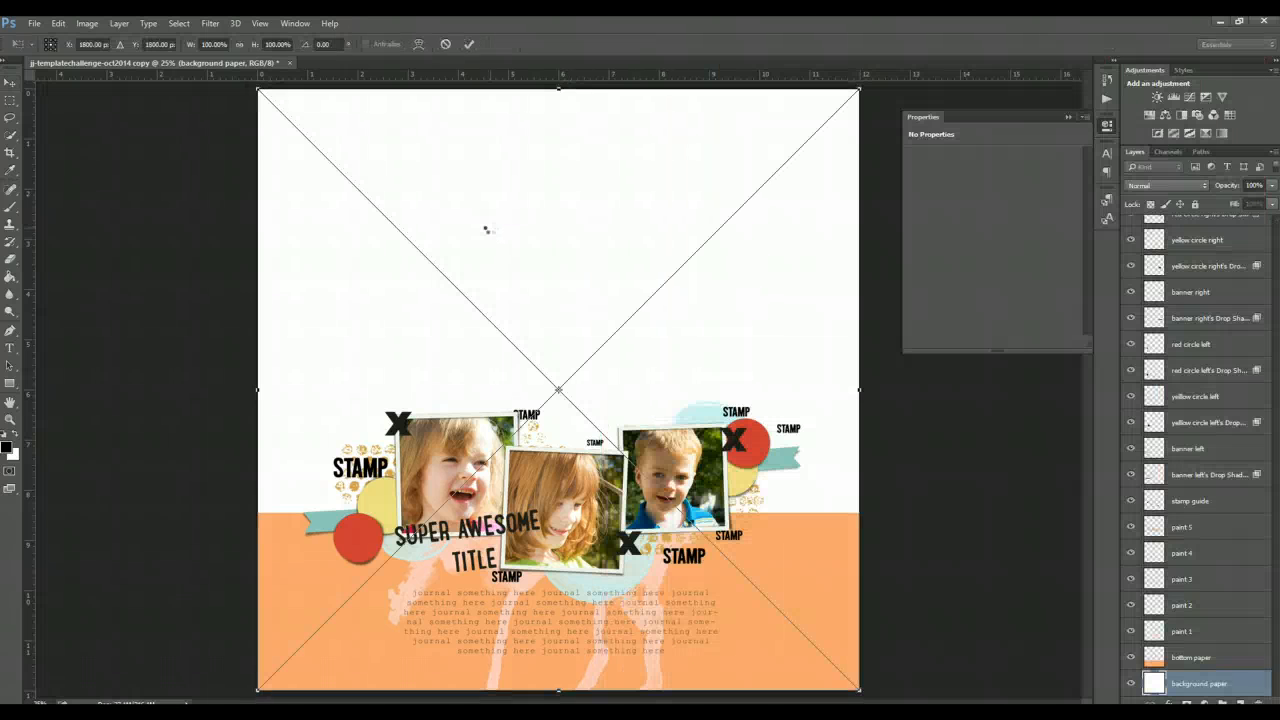
key("Return")
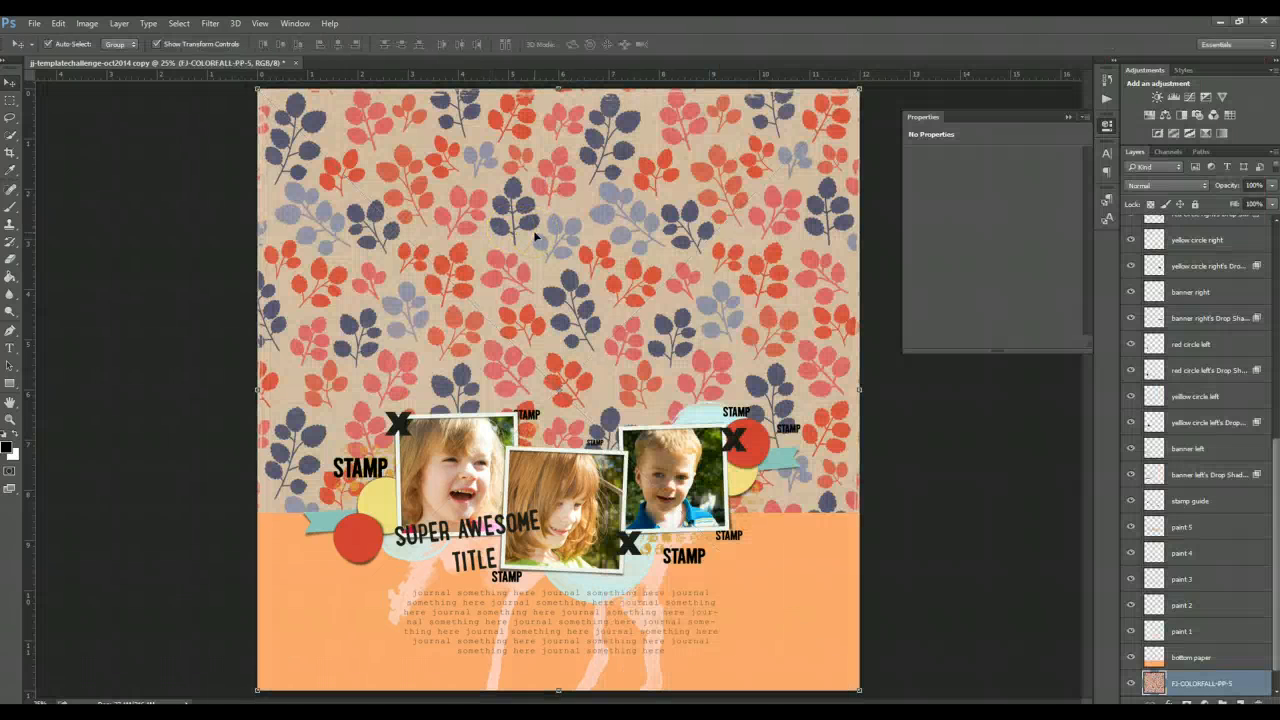
- Select the bottom paper layer, place the plain light grey FJ_colorfall paper above it, and clip it to the bottom paper
left_click(843, 574)
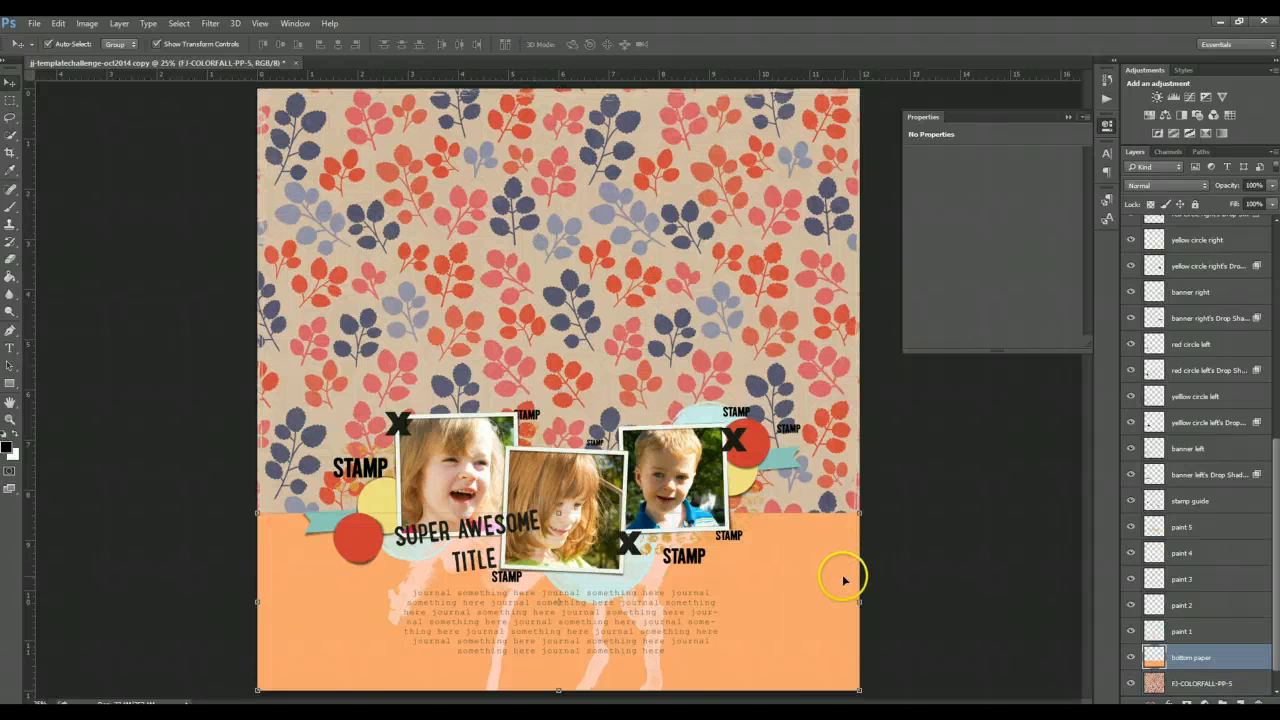
left_click(355, 607)
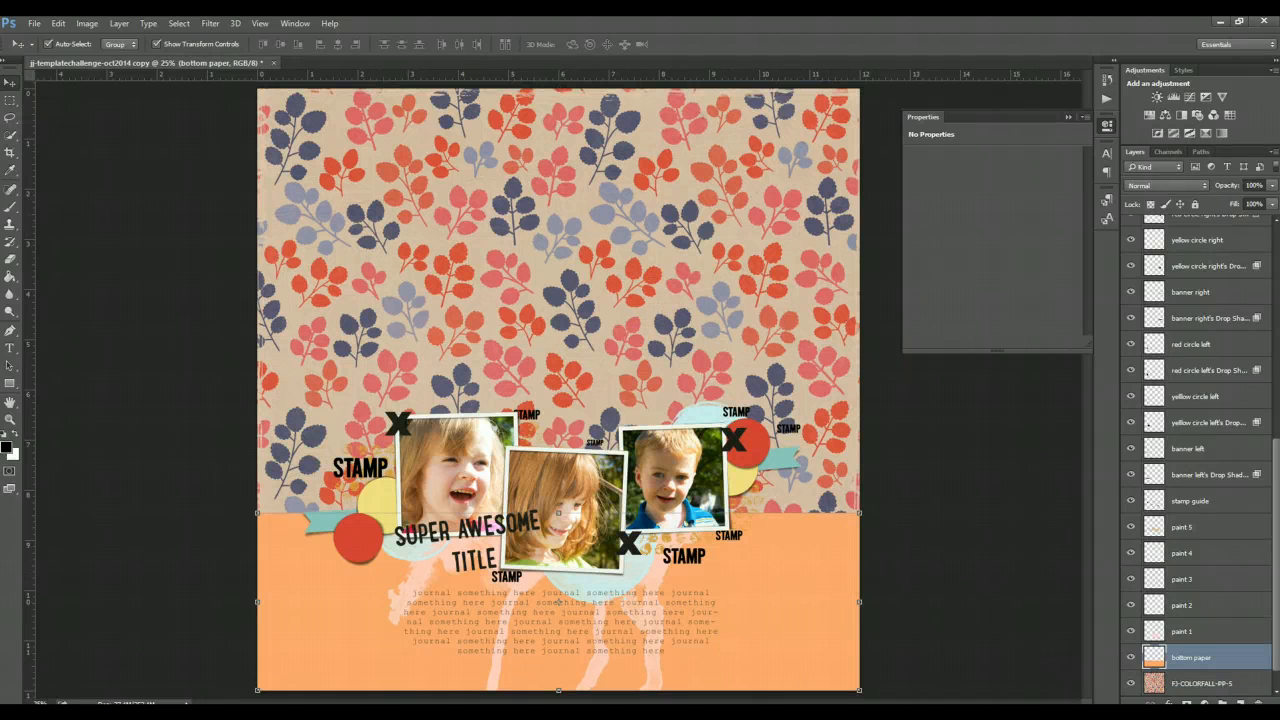
key("alt+Tab")
mouse_move(1035, 540)
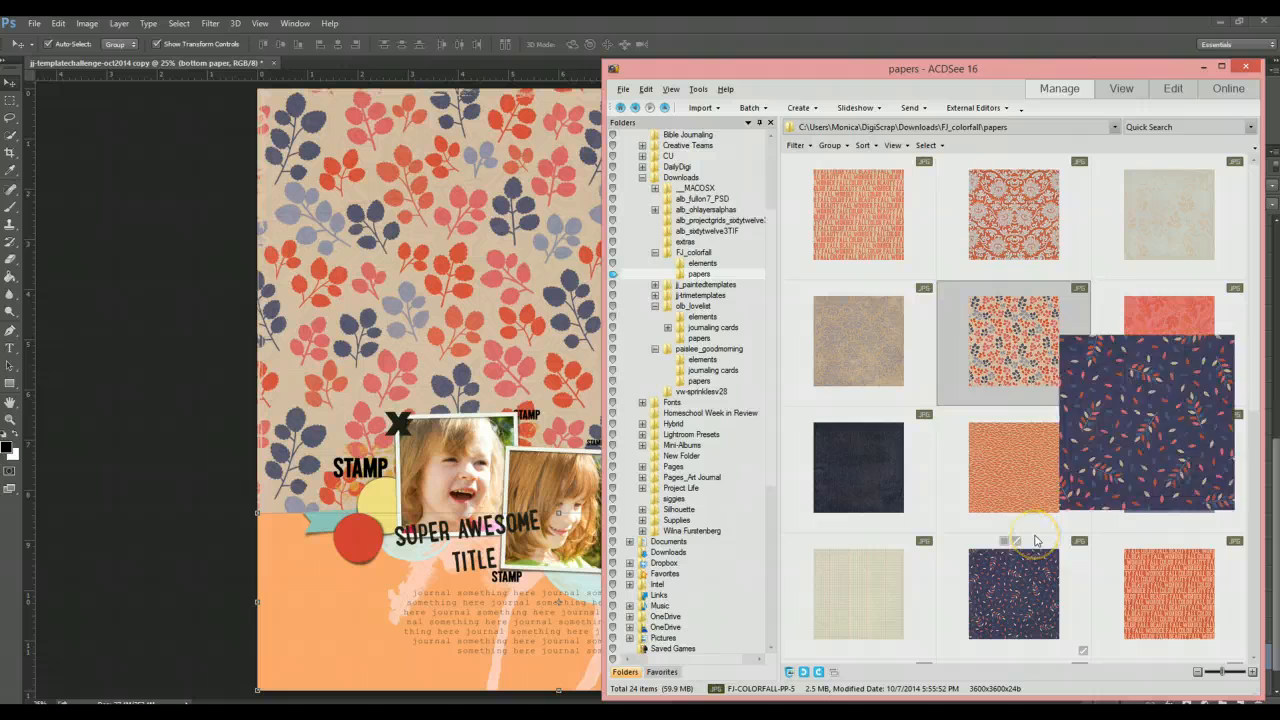
scroll(1035, 540, "down", 1)
scroll(1035, 540, "down", 2)
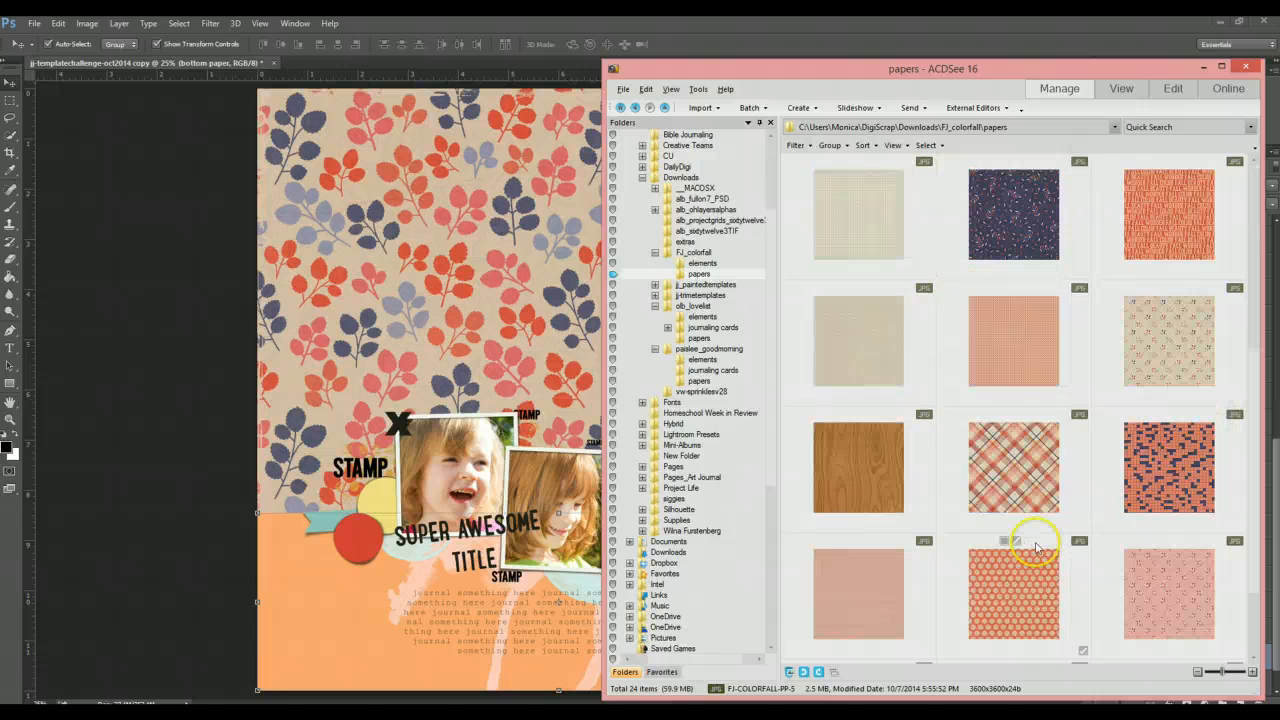
scroll(1066, 566, "down", 1)
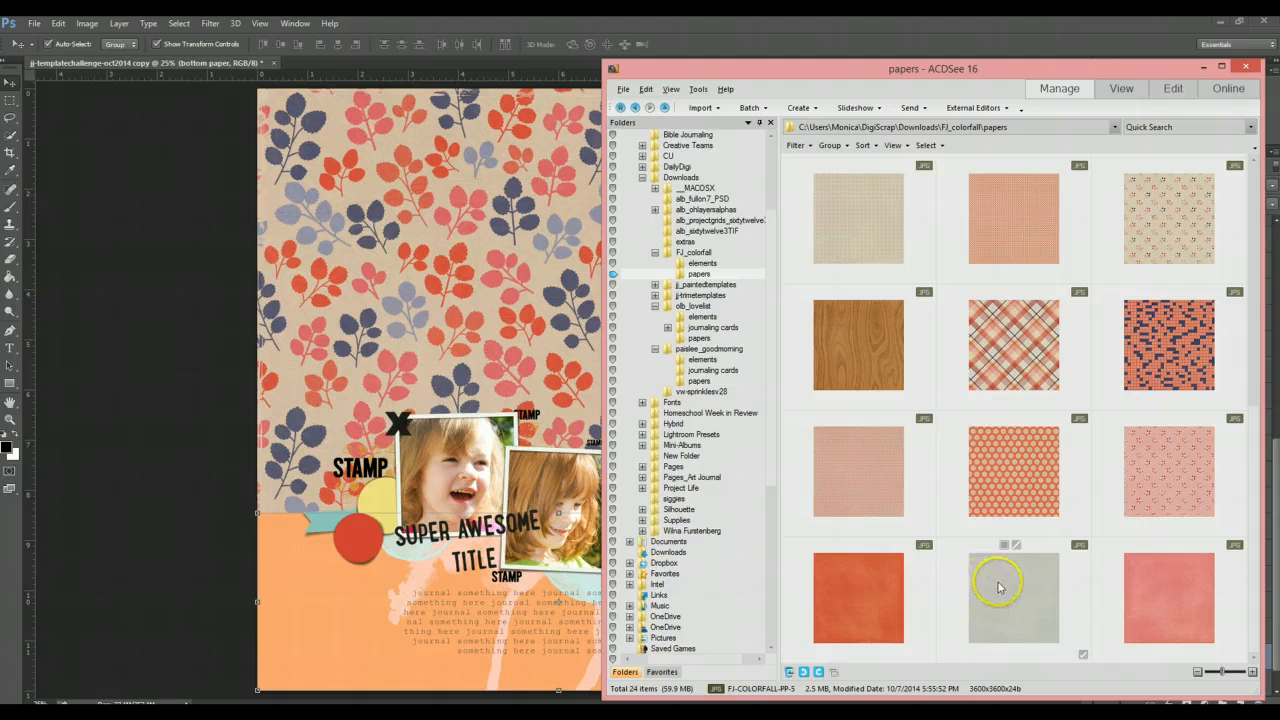
left_click_drag(998, 583, 377, 615)
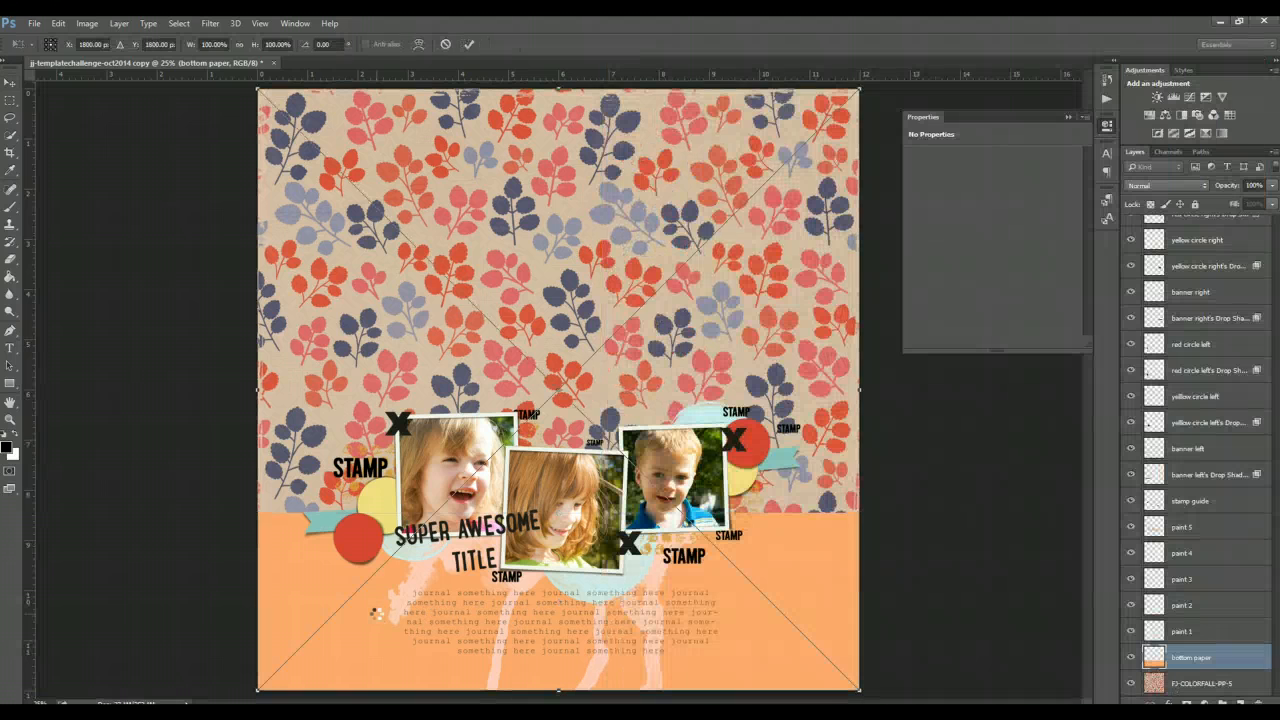
key("Return")
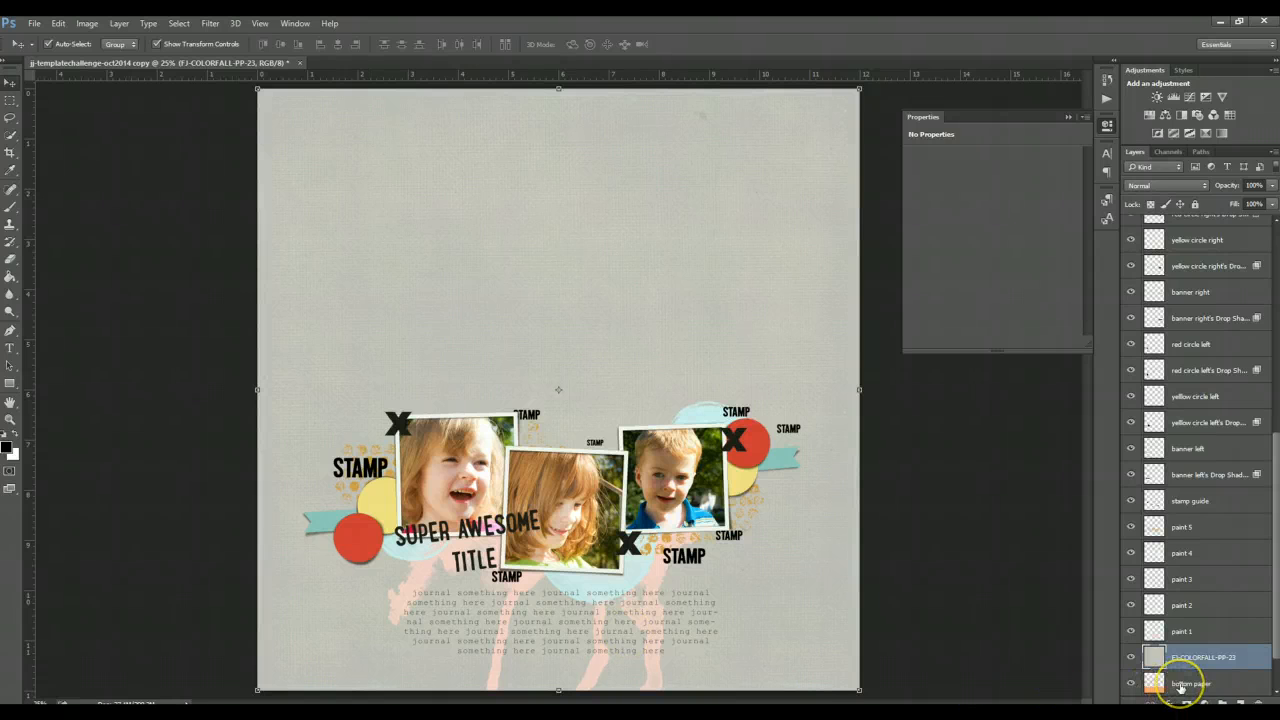
left_click_drag(1181, 686, 1181, 687)
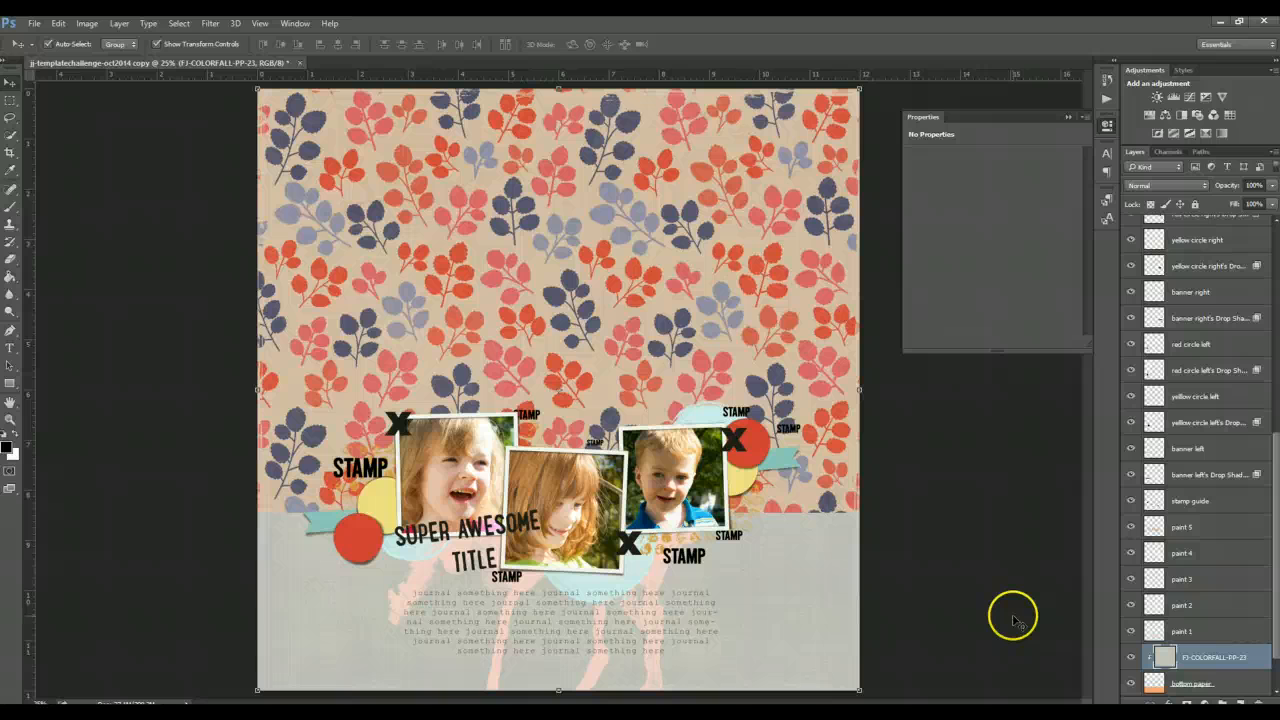
- Select the left yellow circle layer and browse the FJ_colorfall elements folder for an embellishment
left_click(379, 497)
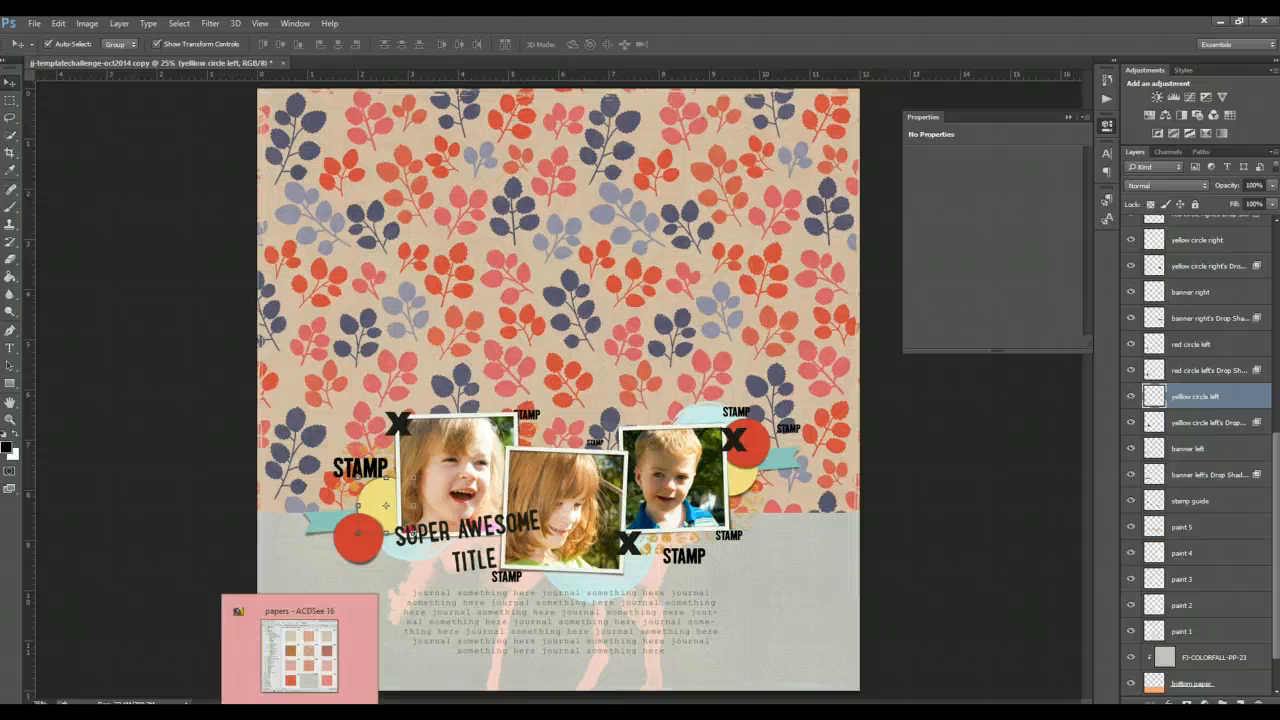
left_click(300, 711)
left_click(700, 263)
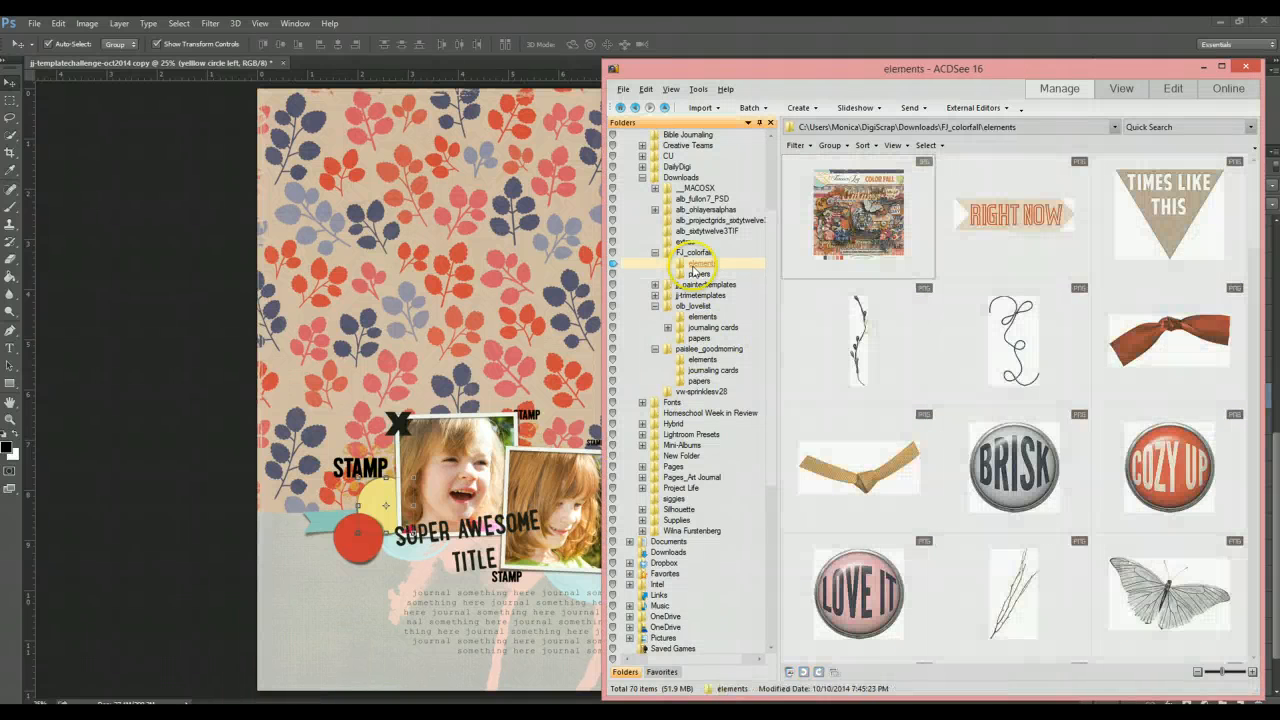
mouse_move(1135, 492)
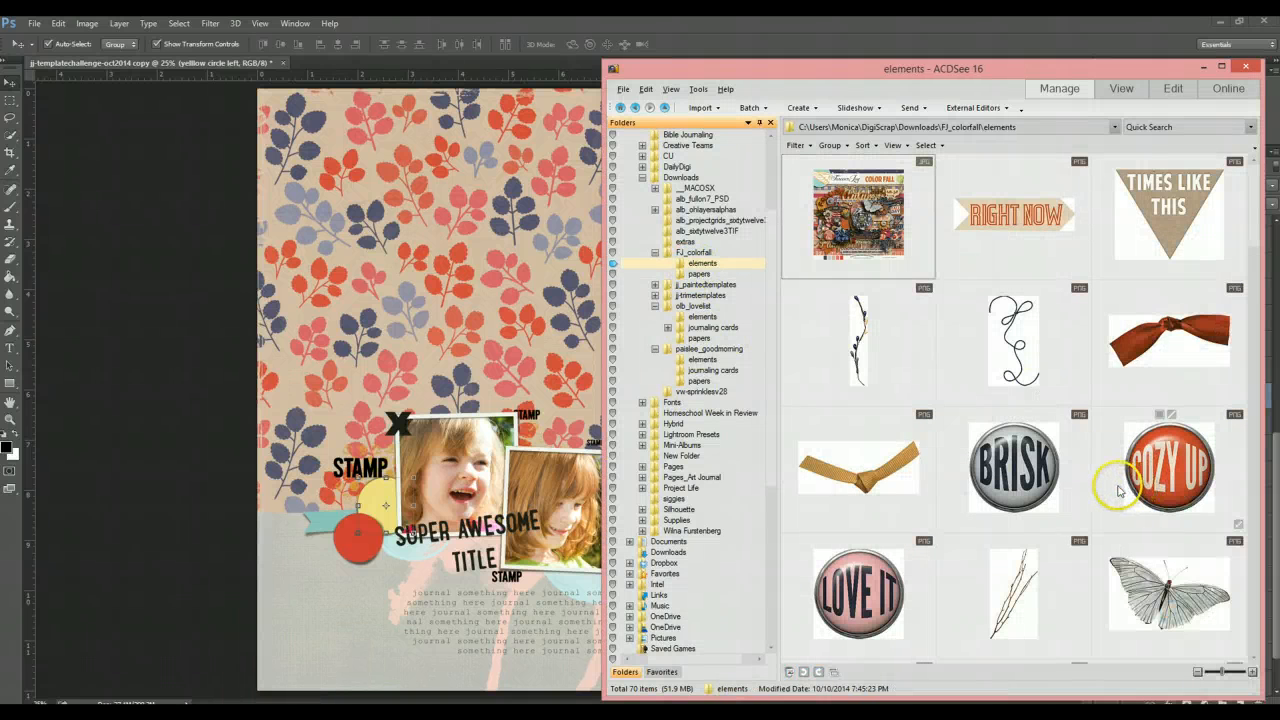
scroll(1119, 479, "down", 2)
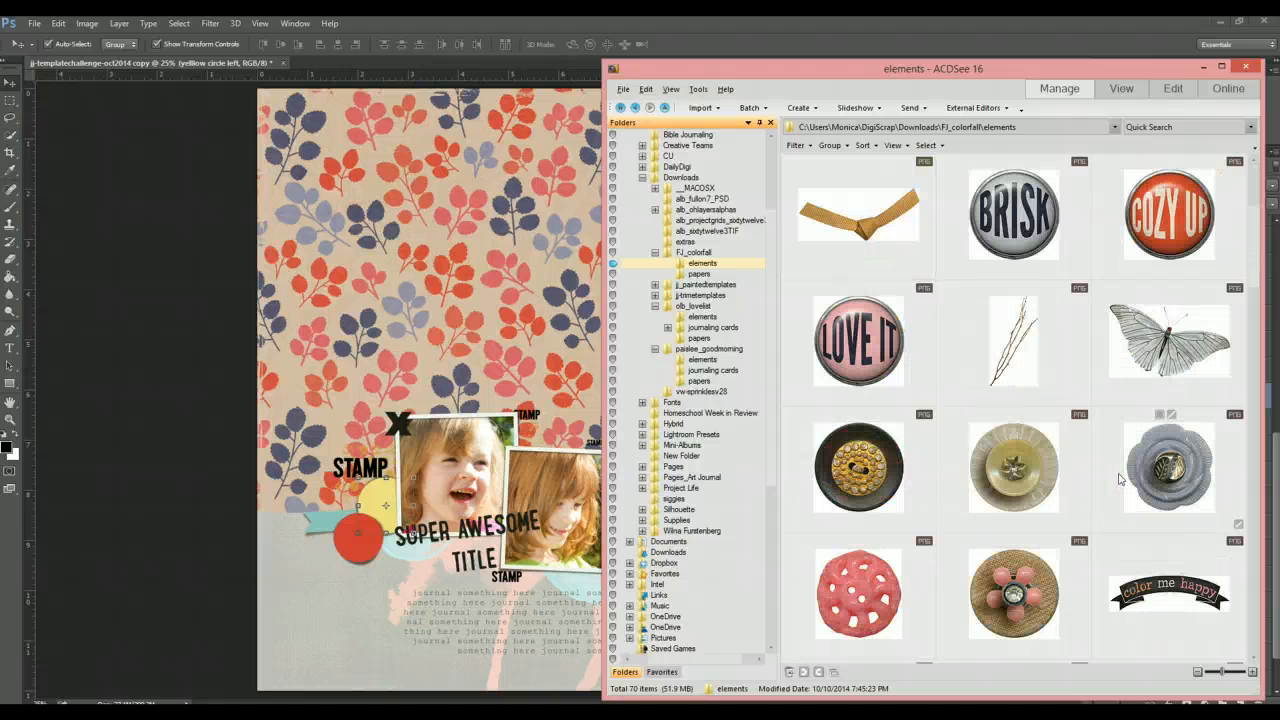
scroll(1119, 479, "down", 1)
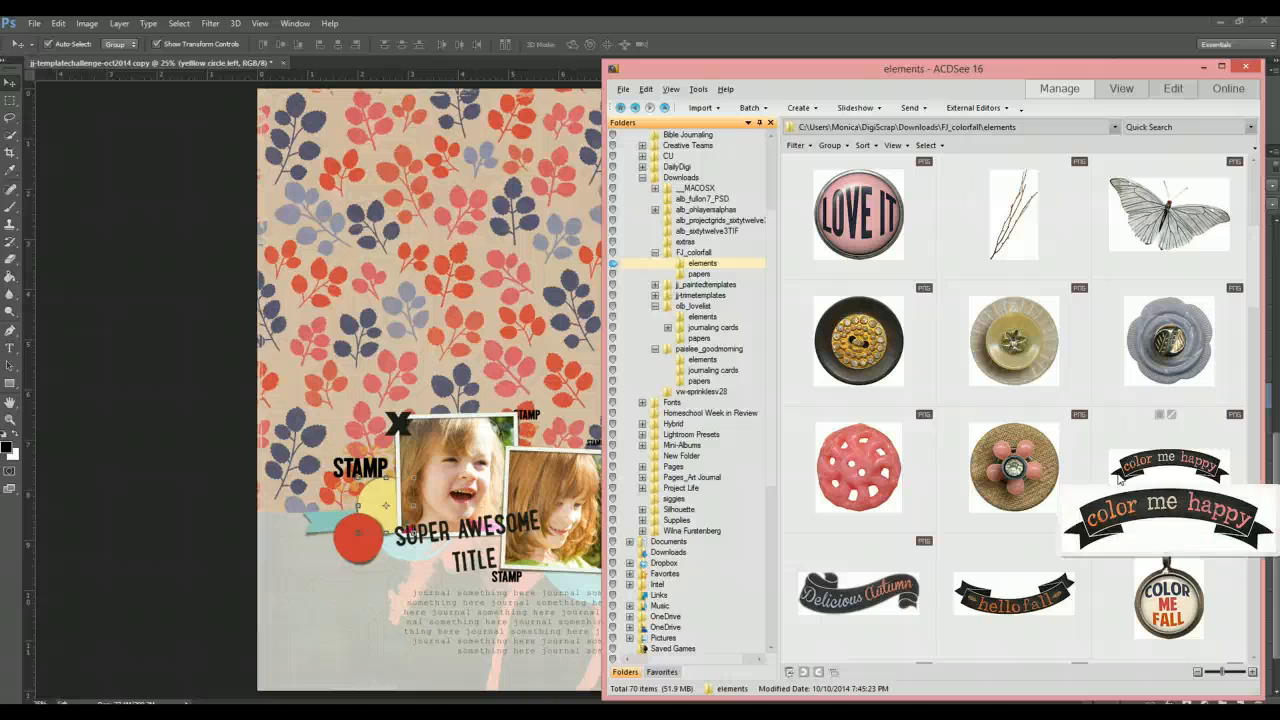
scroll(1119, 479, "down", 1)
scroll(1119, 479, "down", 3)
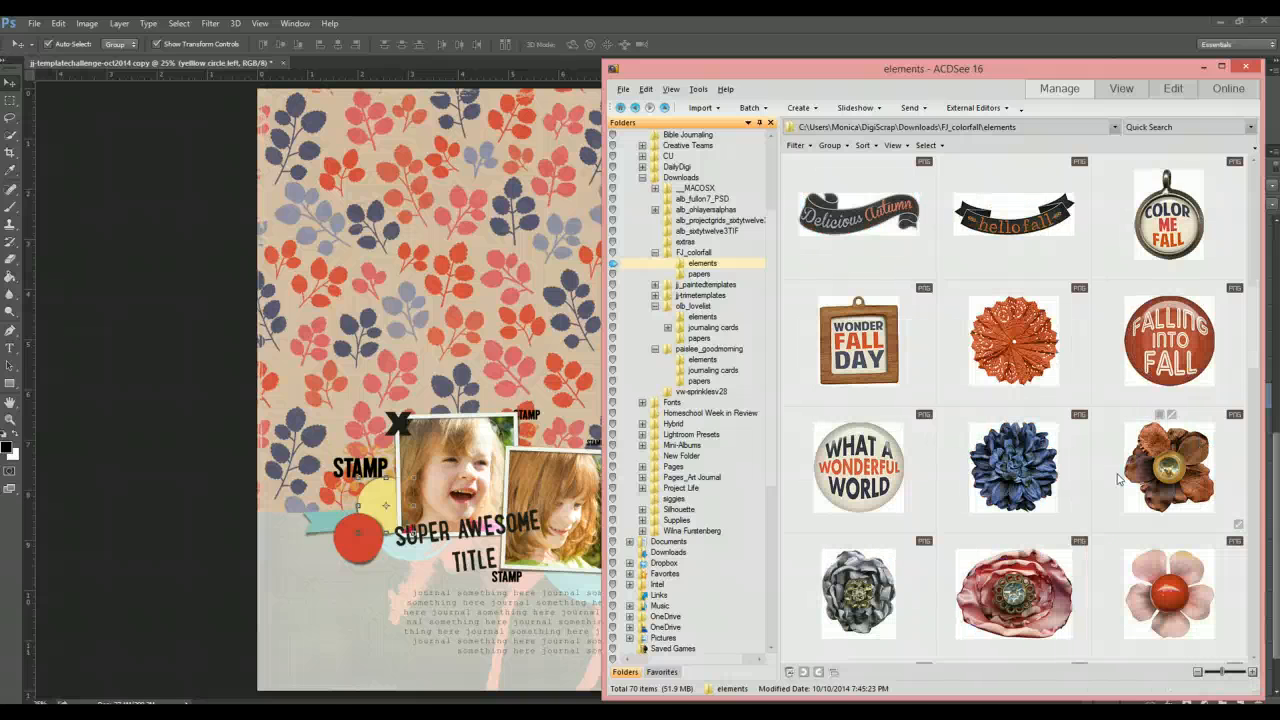
scroll(1119, 479, "down", 2)
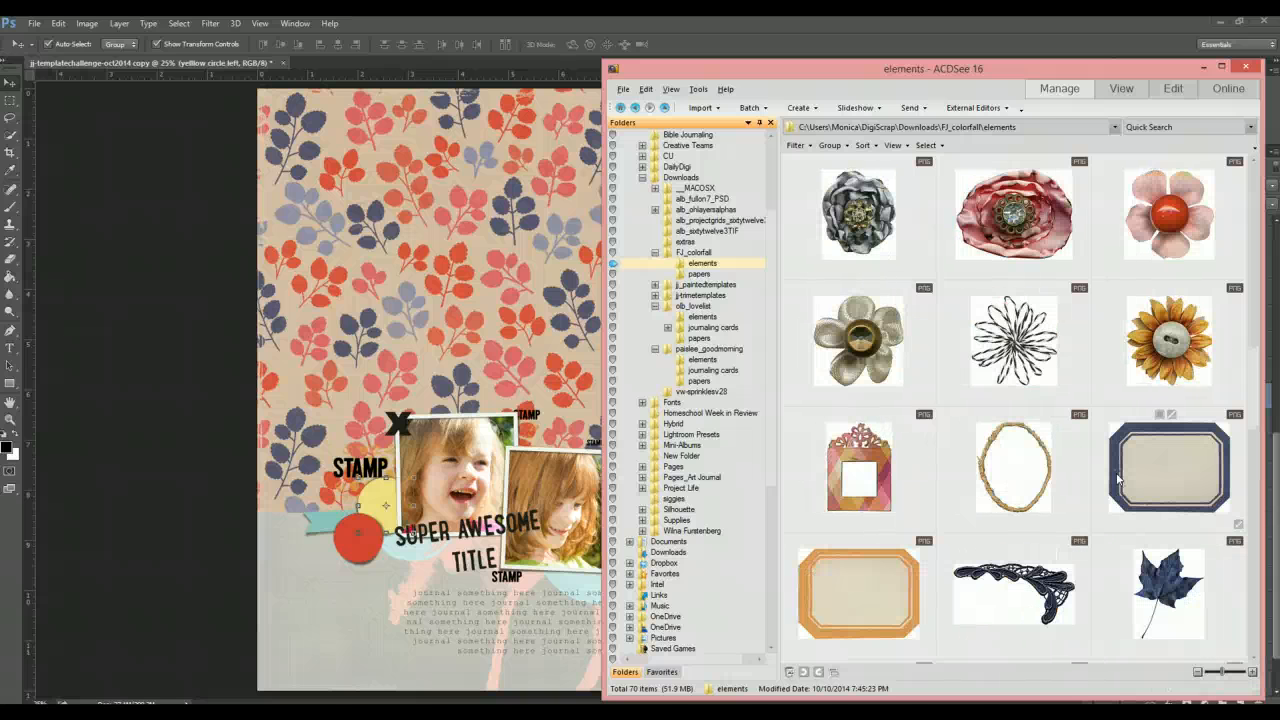
scroll(1119, 479, "down", 1)
scroll(1117, 479, "down", 2)
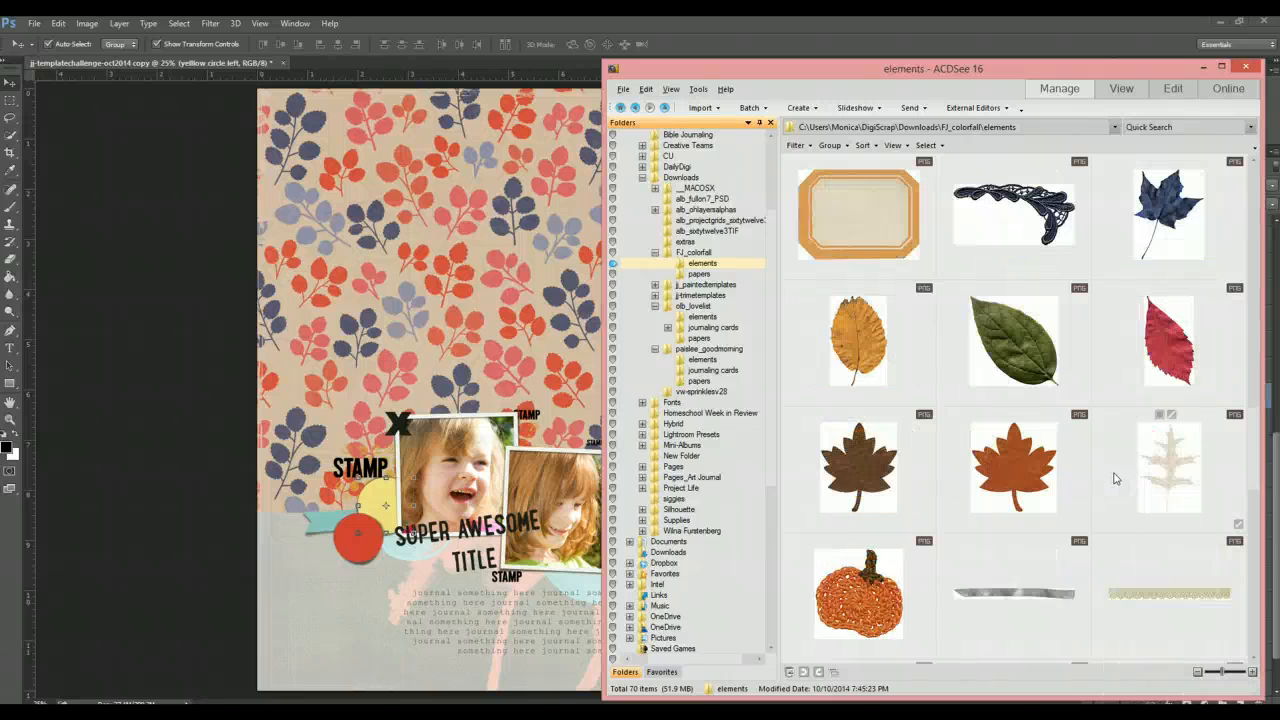
scroll(1115, 479, "down", 2)
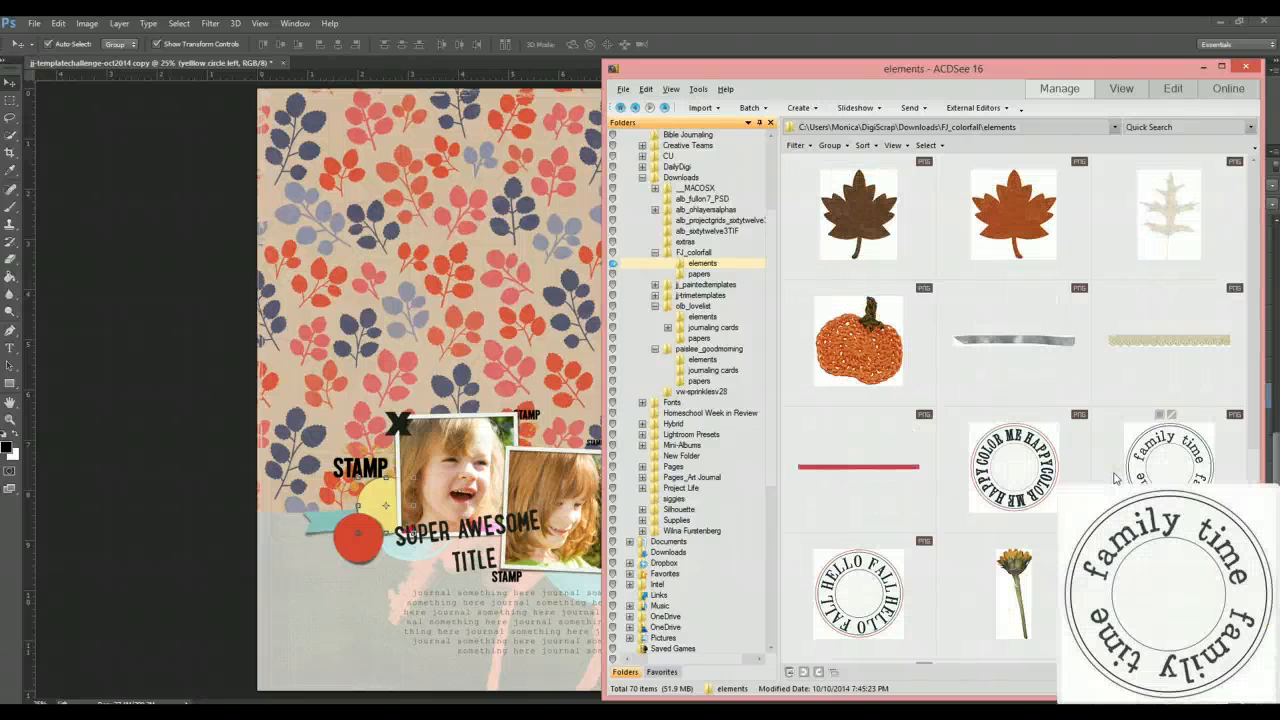
left_click(1173, 521)
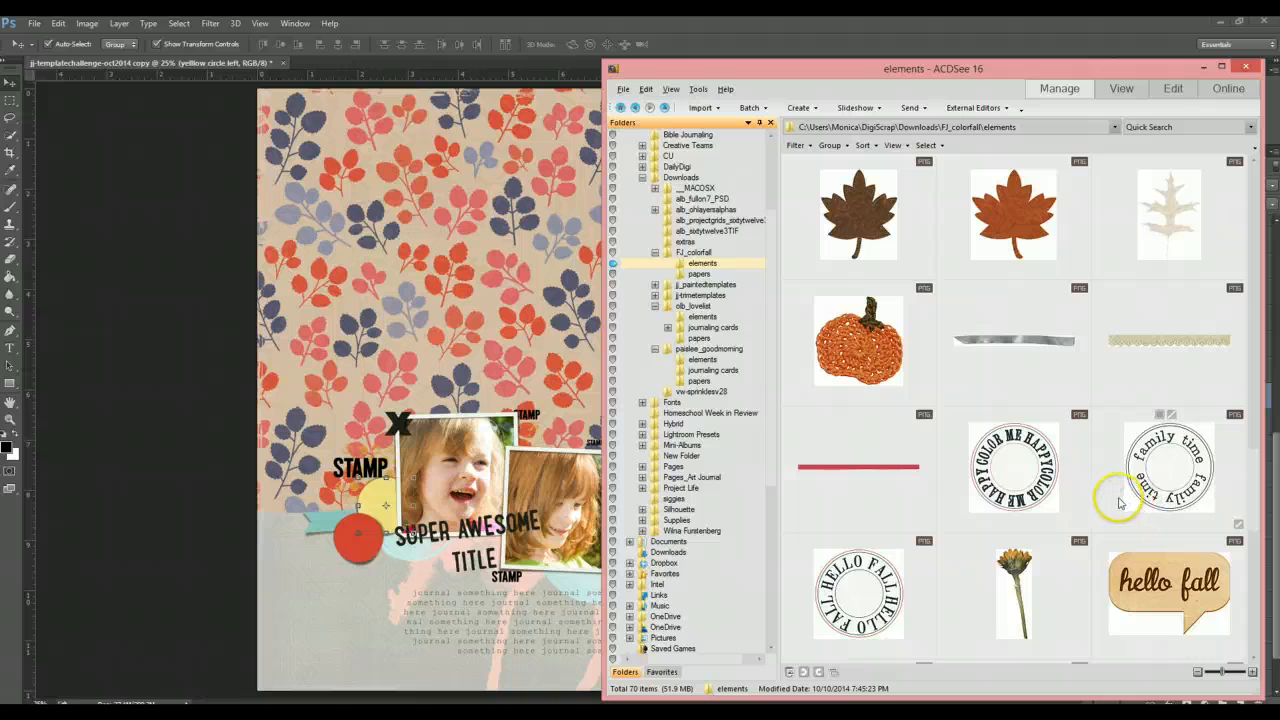
left_click(357, 347)
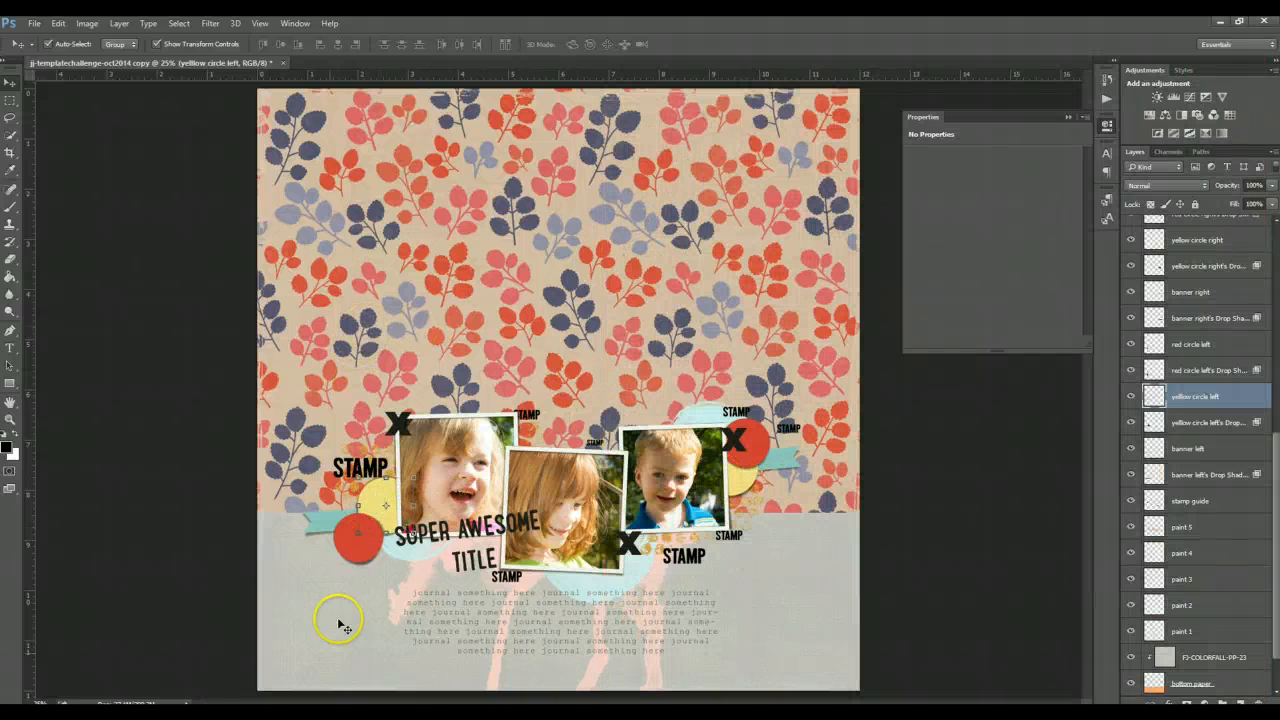
key("alt+Tab")
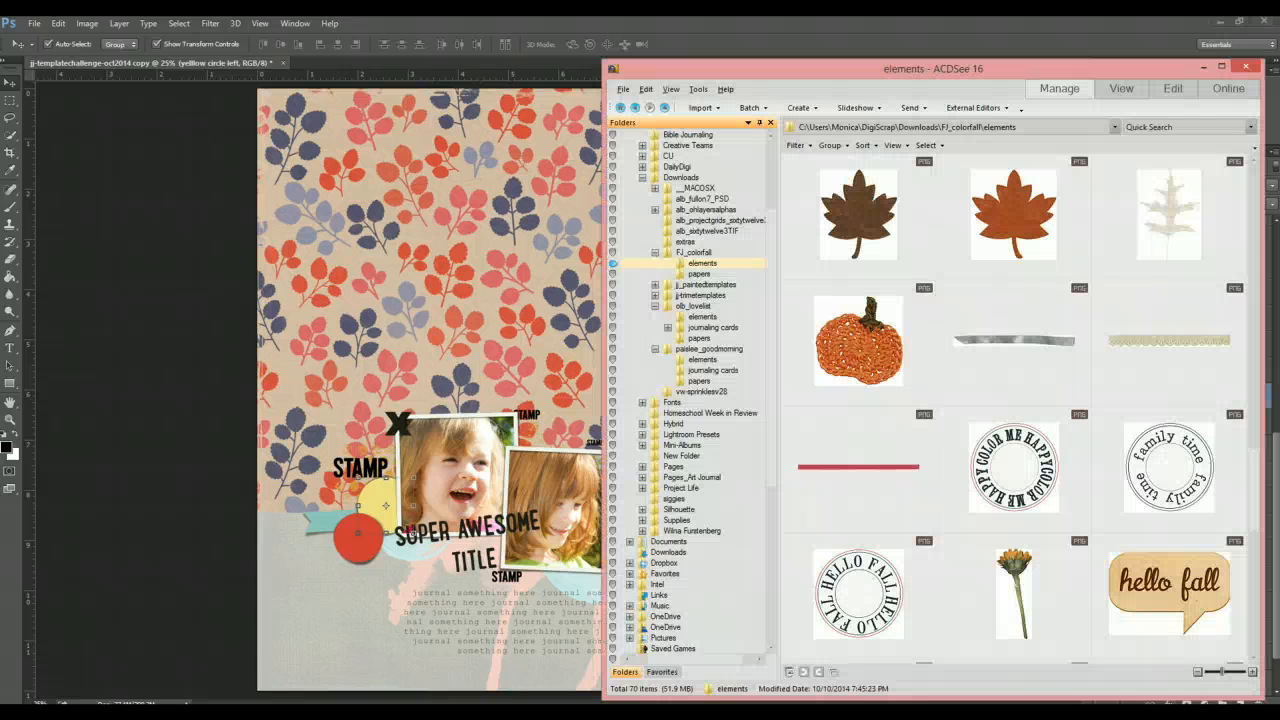
- Place the circular 'color me happy' stamp element above the left yellow circle and scale it down
scroll(1132, 502, "down", 1)
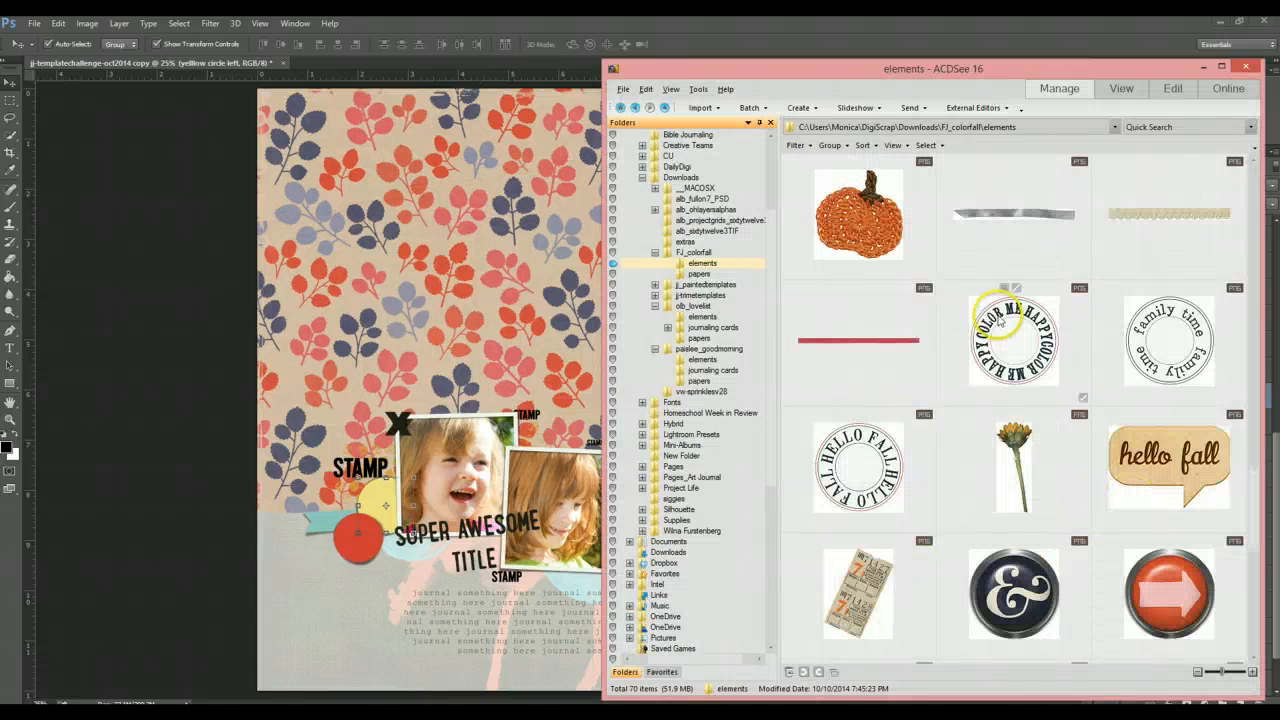
left_click_drag(1008, 330, 472, 438)
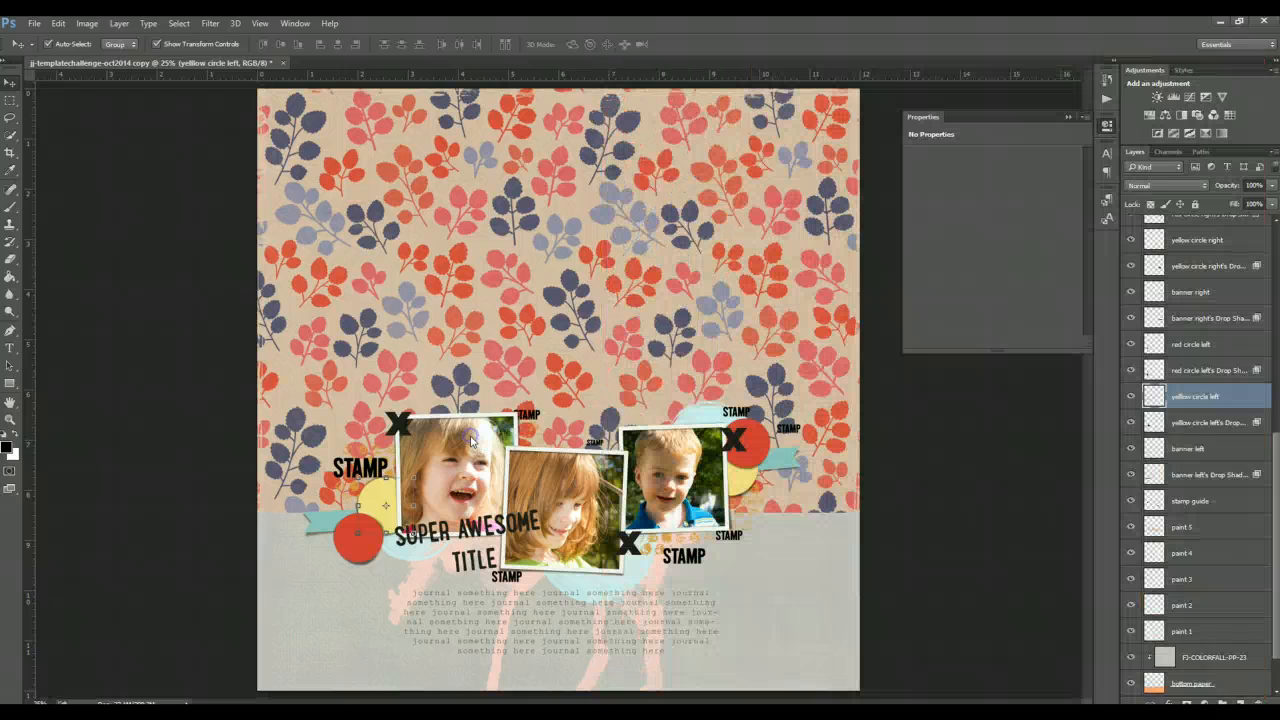
key("Return")
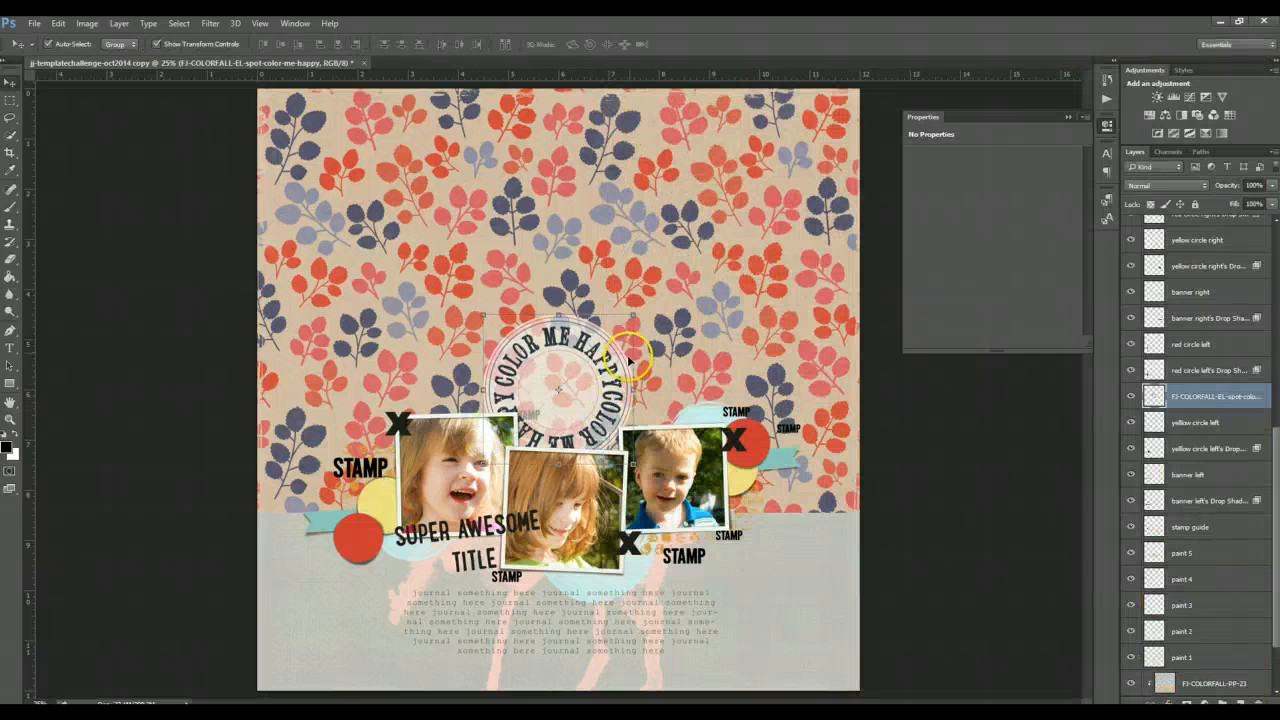
left_click_drag(637, 325, 636, 316)
key("Return")
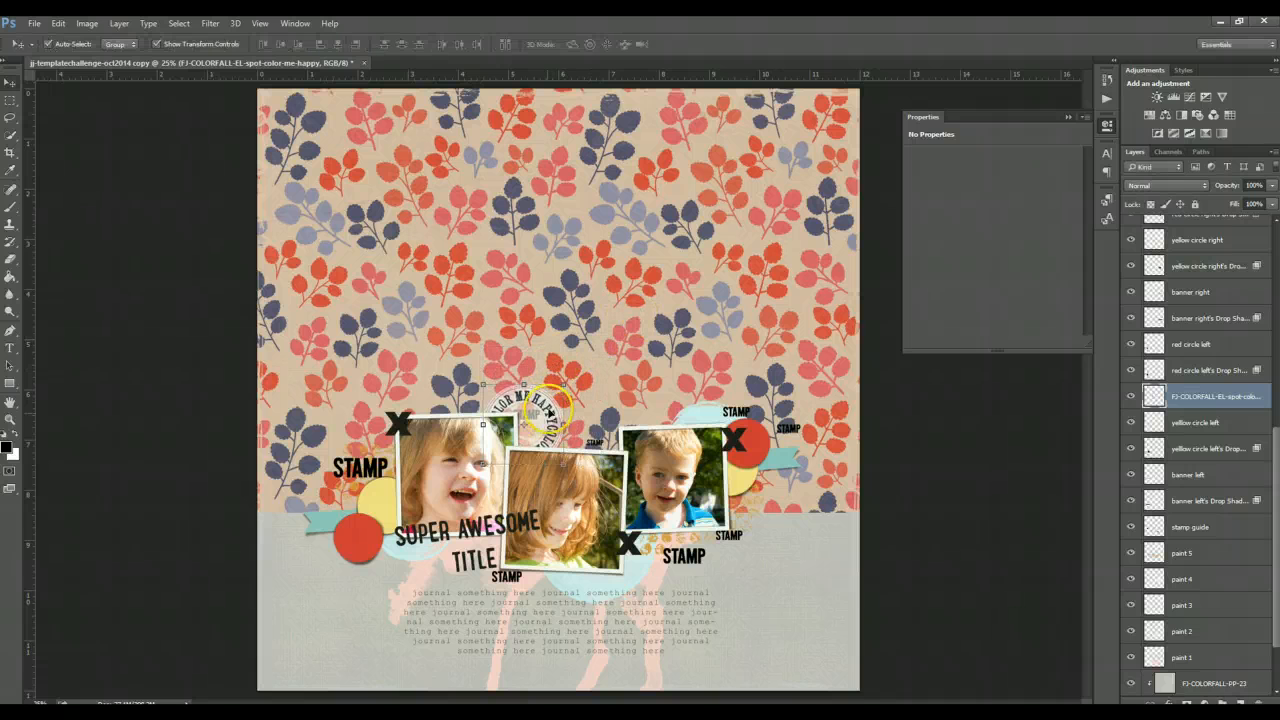
- Move the stamp down so it tucks behind the top edge of the left photo
left_click_drag(548, 415, 547, 441)
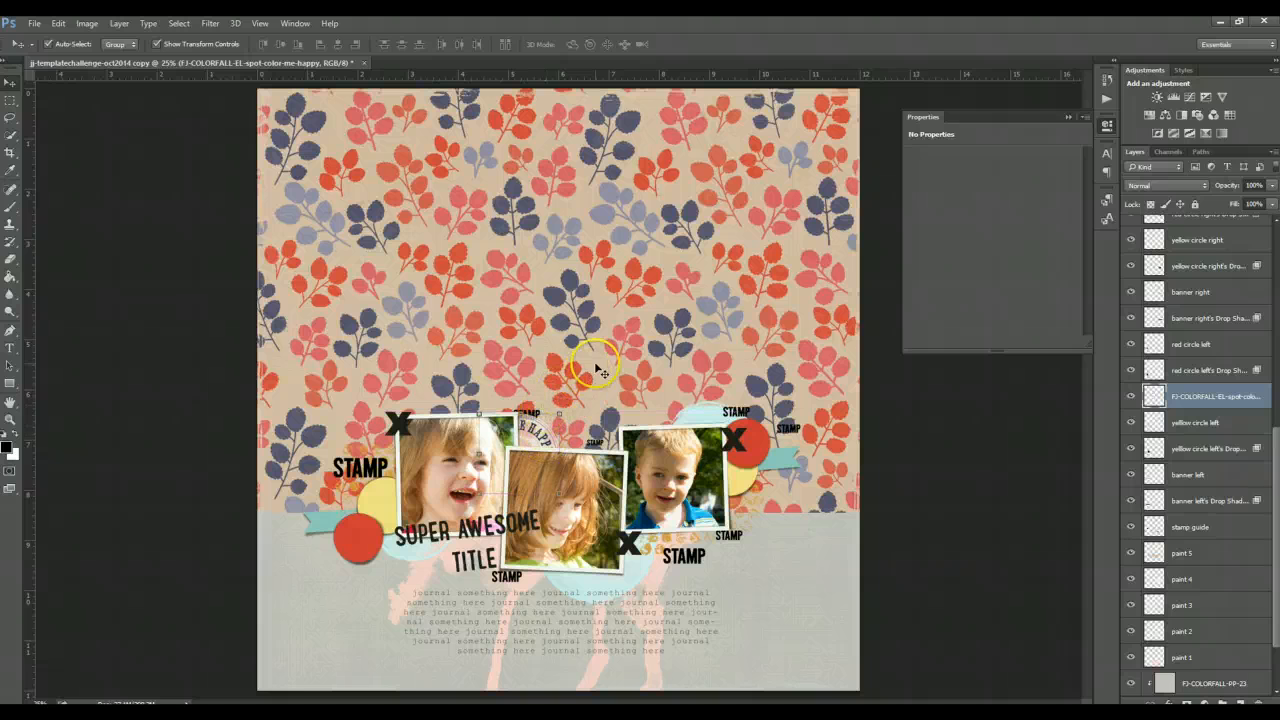
left_click(392, 485)
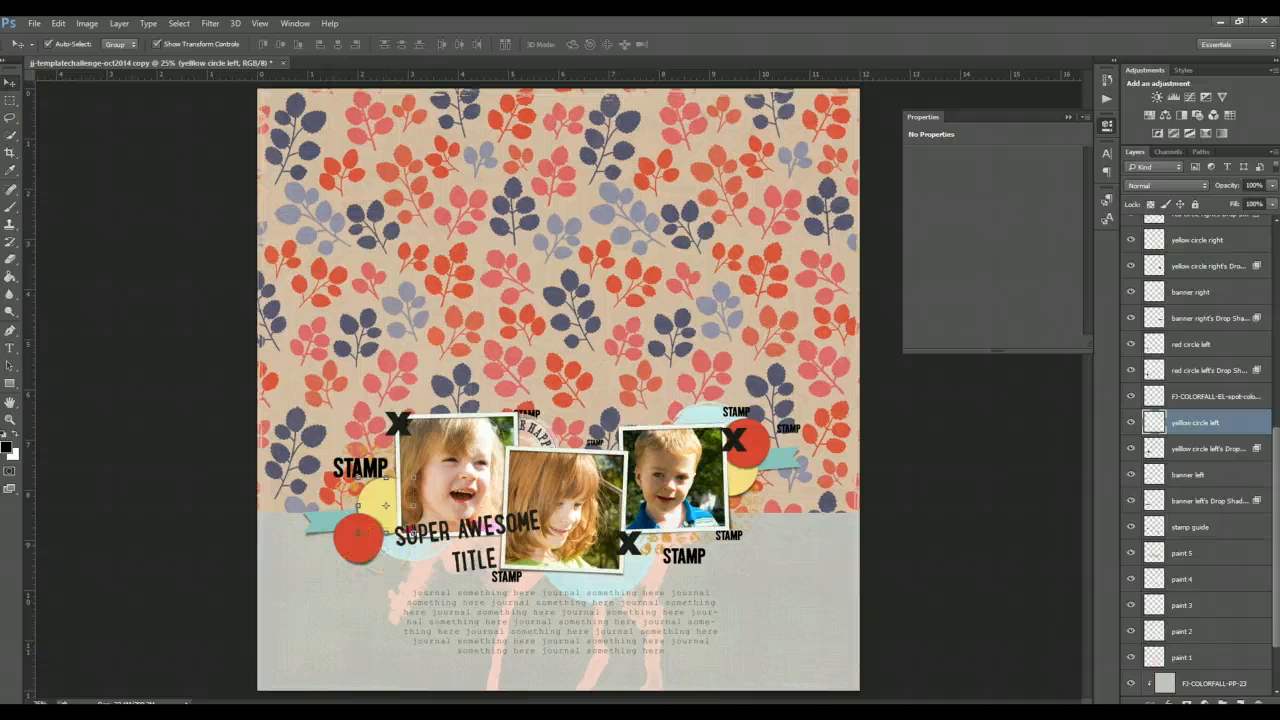
- Browse the FJ_colorfall elements again, then open the kit's papers folder
key("alt+Tab")
scroll(1080, 471, "down", 2)
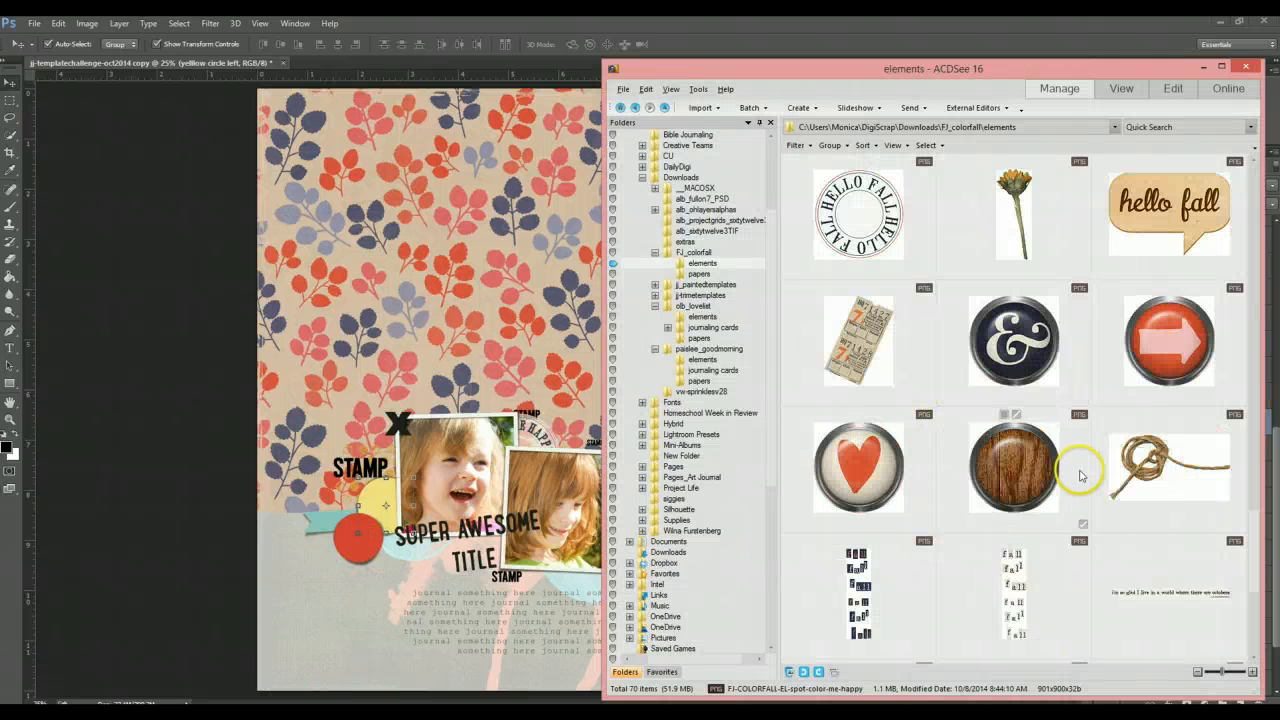
scroll(1080, 475, "down", 3)
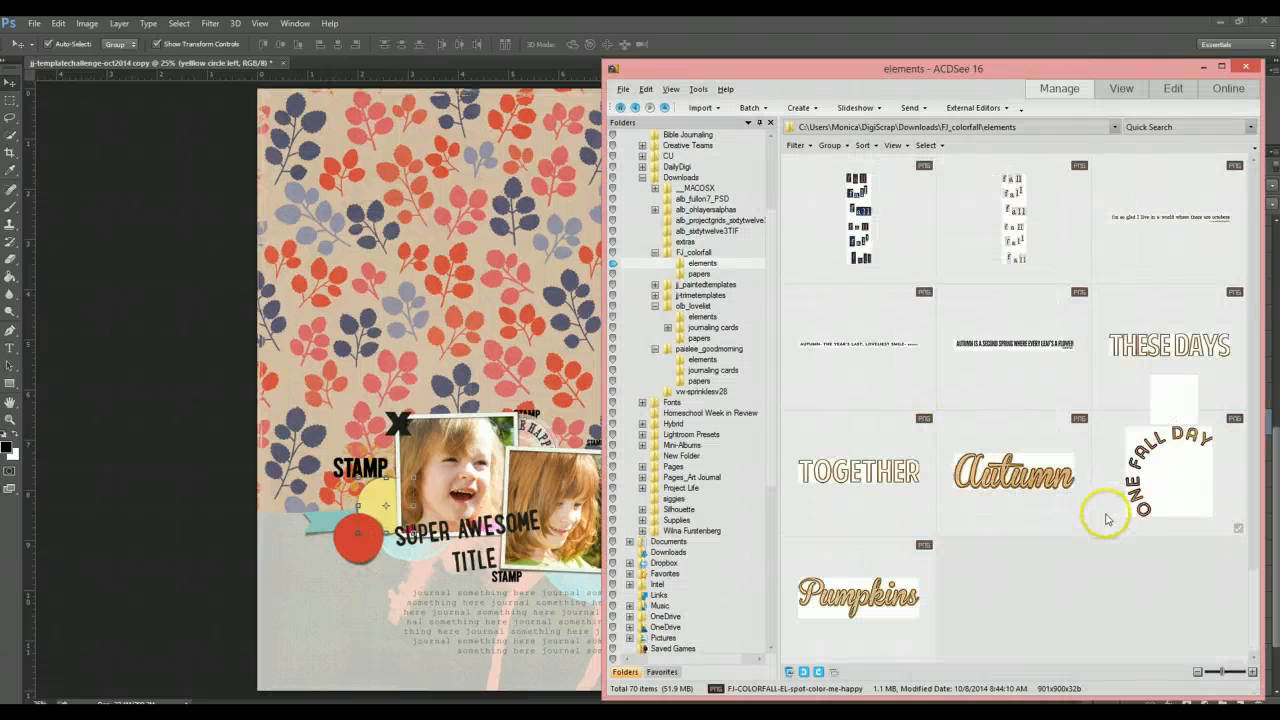
scroll(1089, 558, "up", 1)
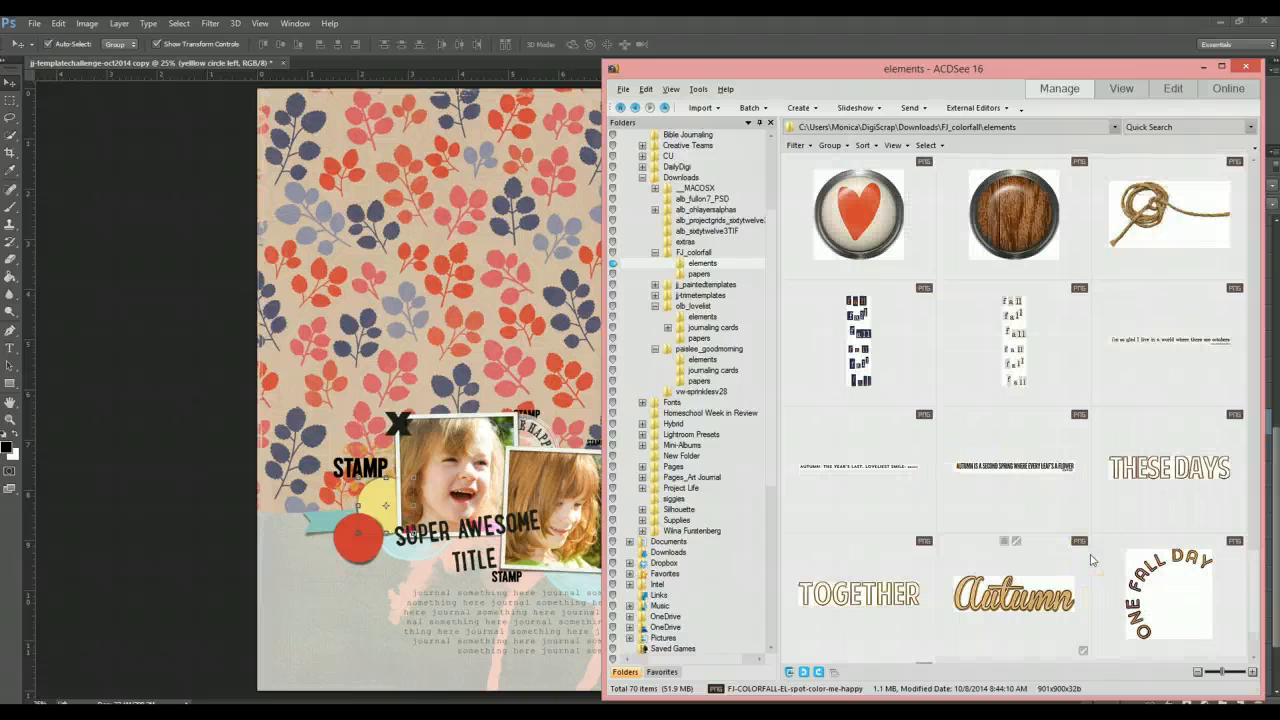
scroll(1091, 560, "up", 5)
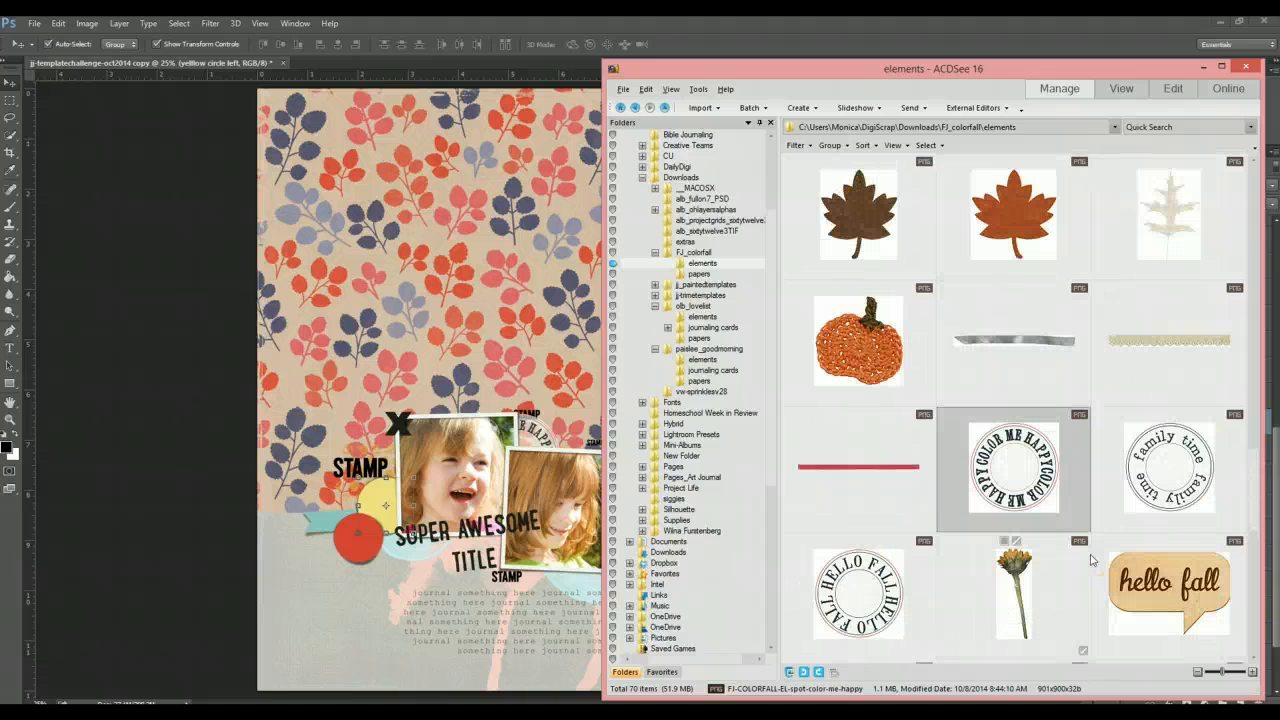
scroll(1091, 560, "up", 5)
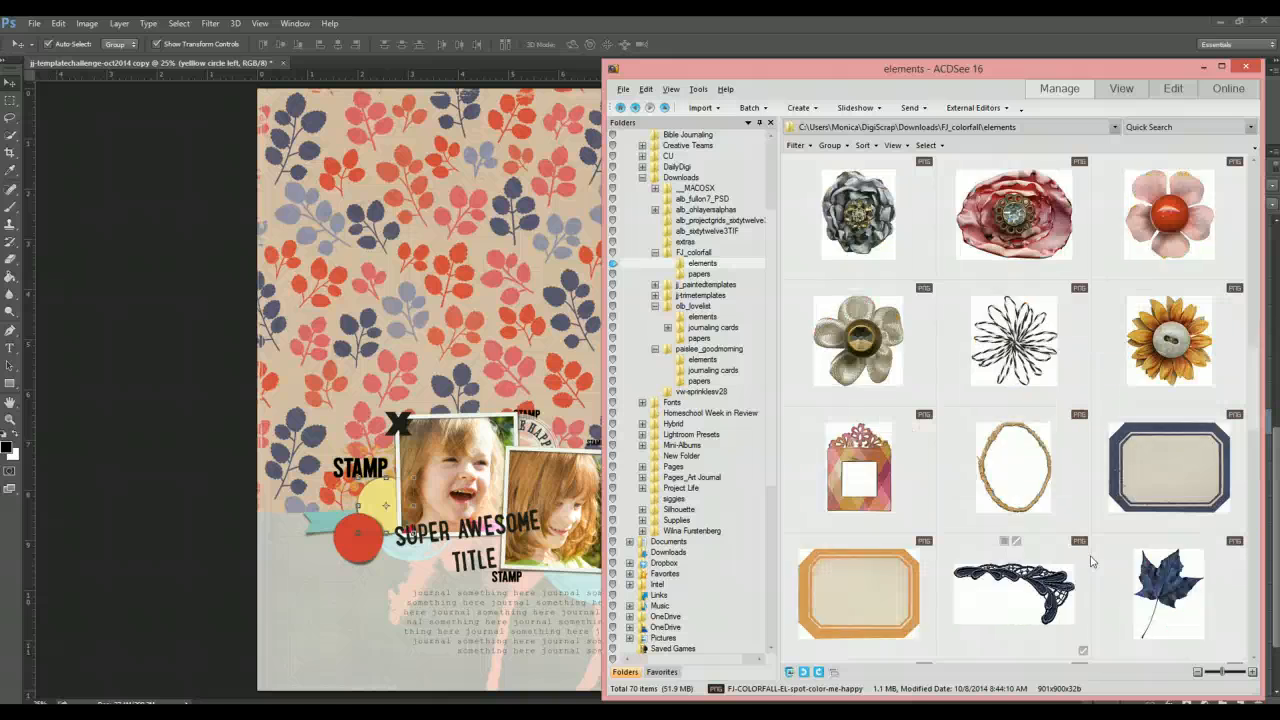
scroll(1091, 561, "up", 3)
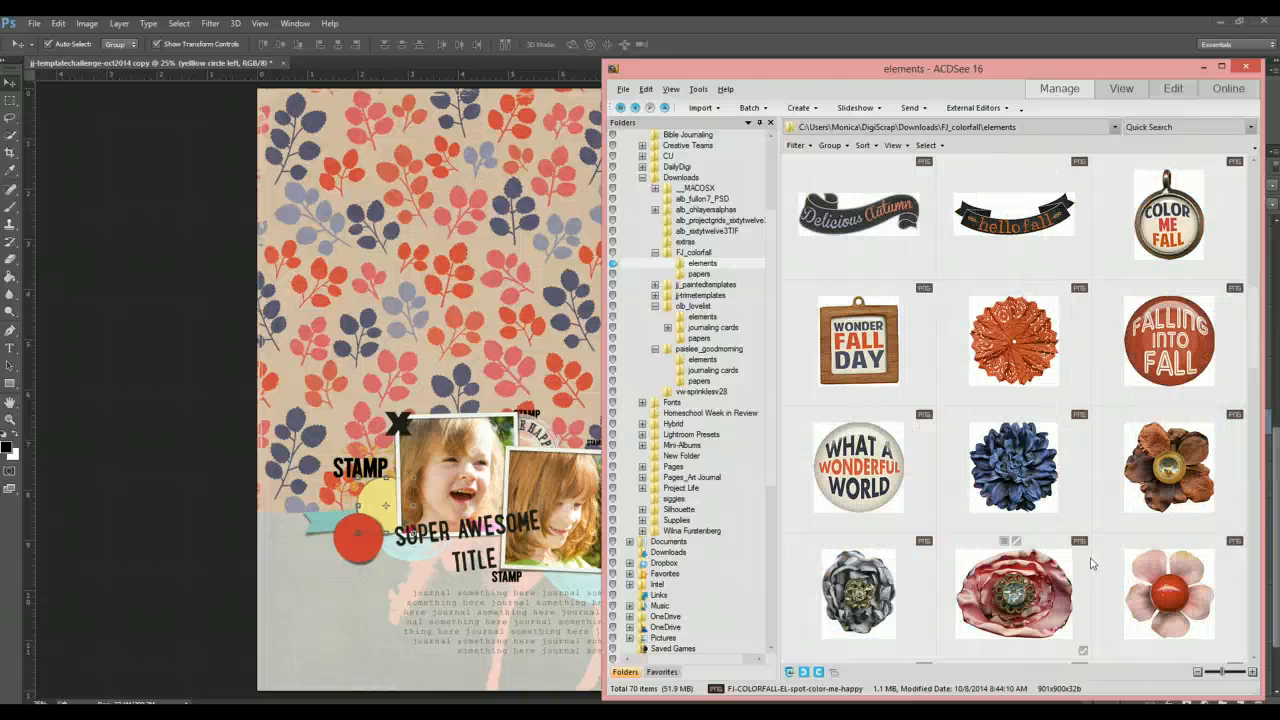
scroll(1091, 562, "up", 5)
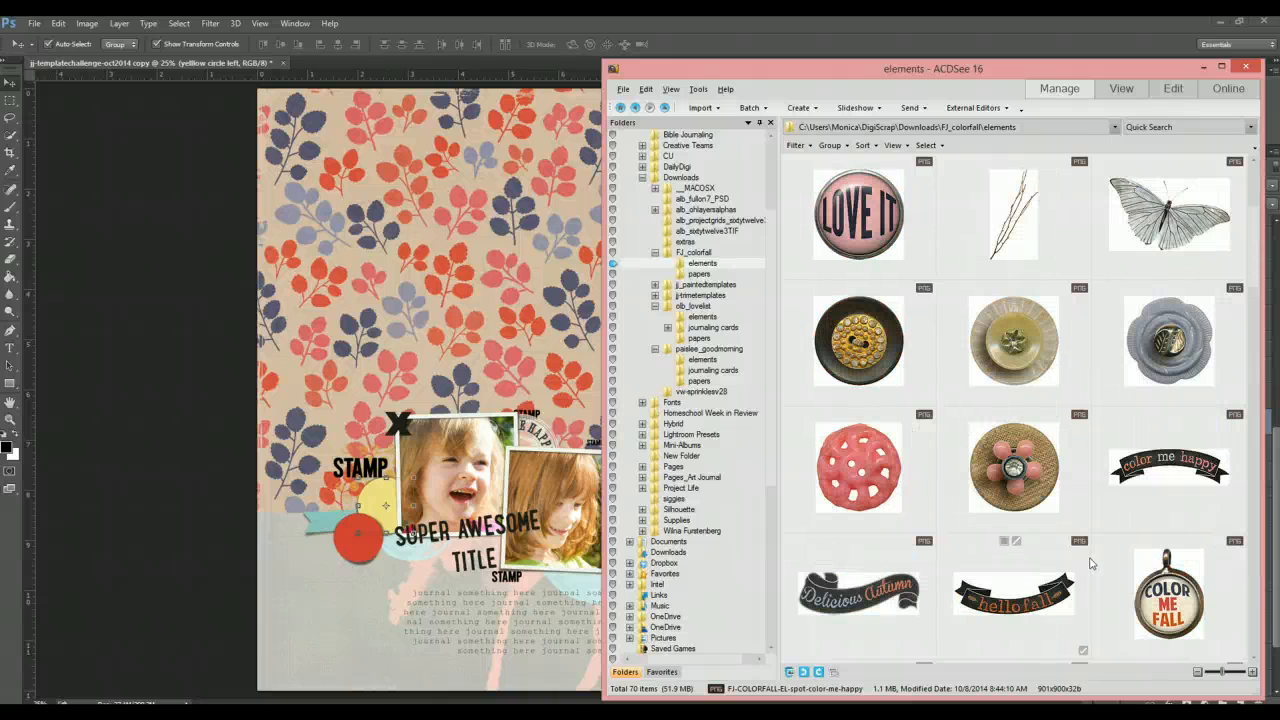
scroll(1120, 540, "up", 1)
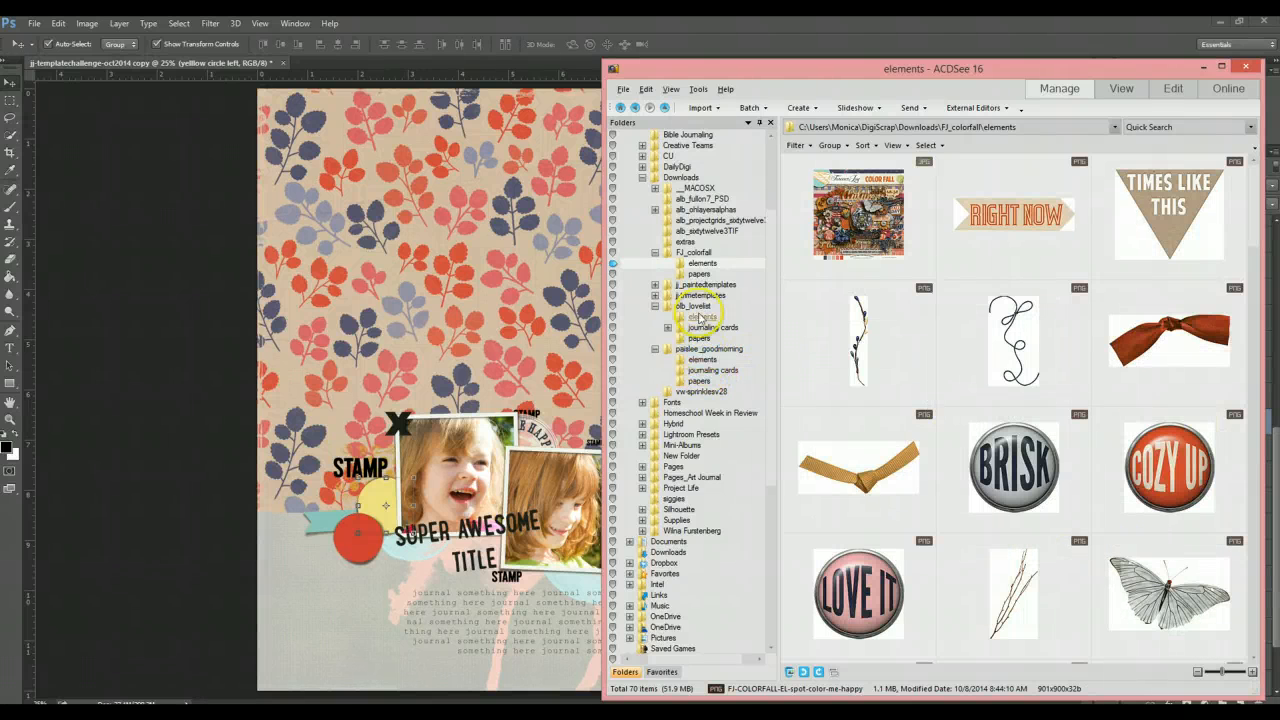
left_click(700, 274)
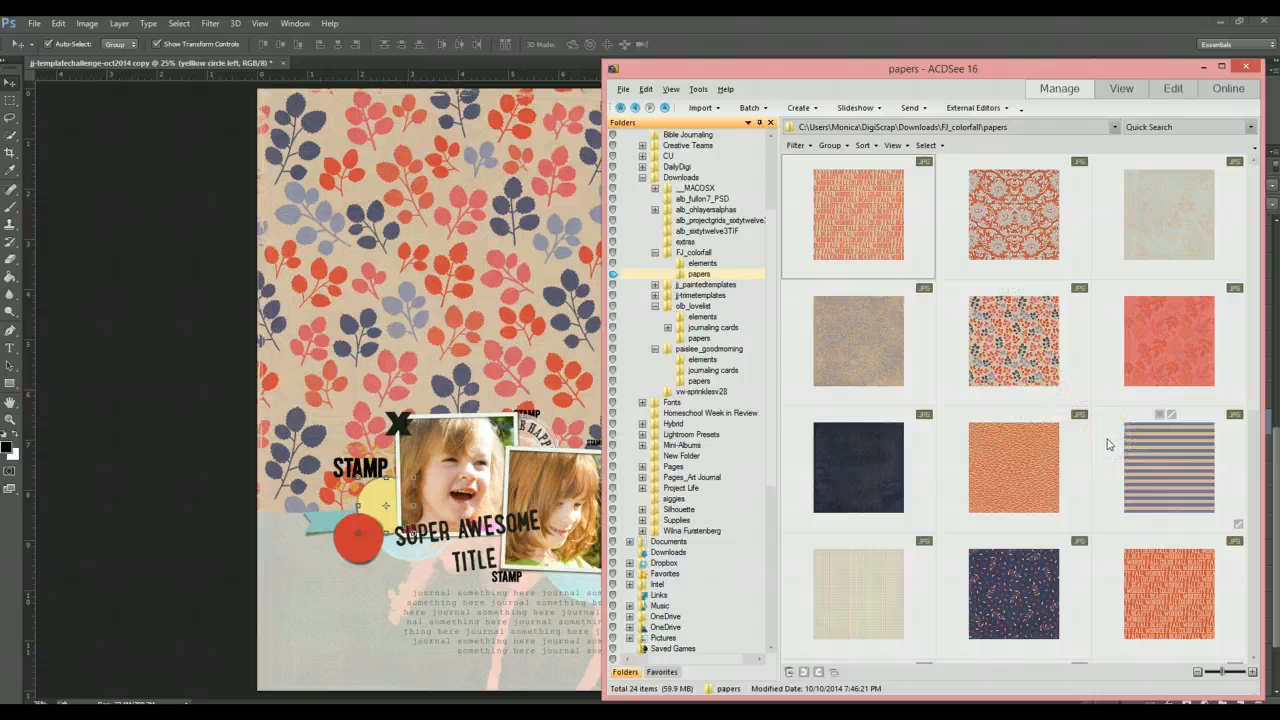
- Try clipping the navy leaf paper from the kit's papers into the left yellow circle, then delete it
scroll(1107, 444, "down", 2)
mouse_move(1107, 444)
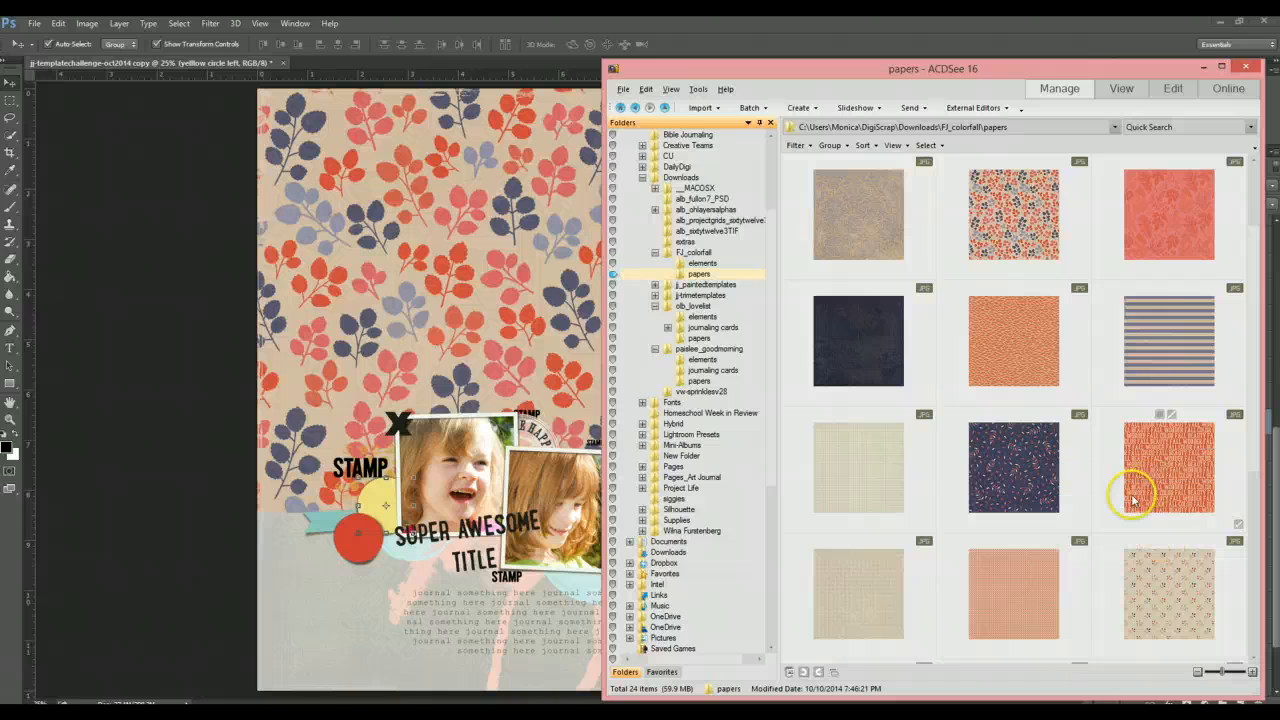
scroll(1106, 492, "down", 2)
scroll(1110, 495, "down", 4)
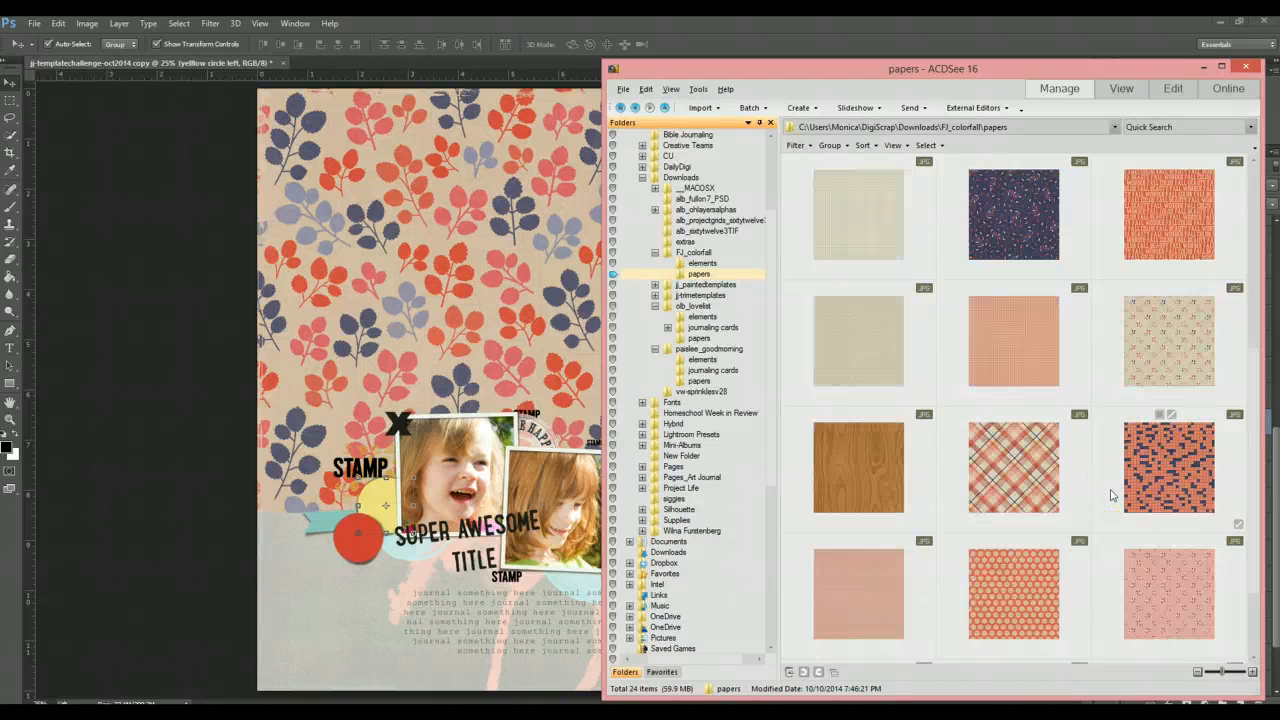
scroll(1110, 494, "up", 4)
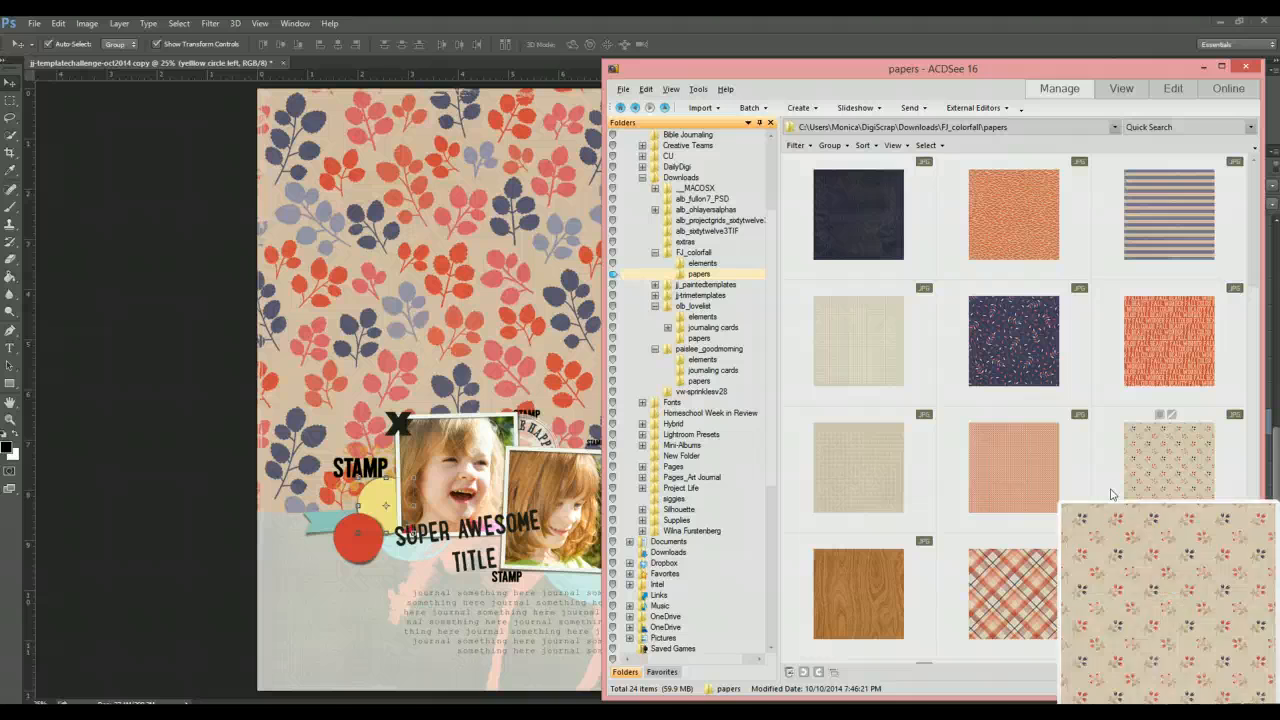
left_click_drag(1028, 329, 518, 387)
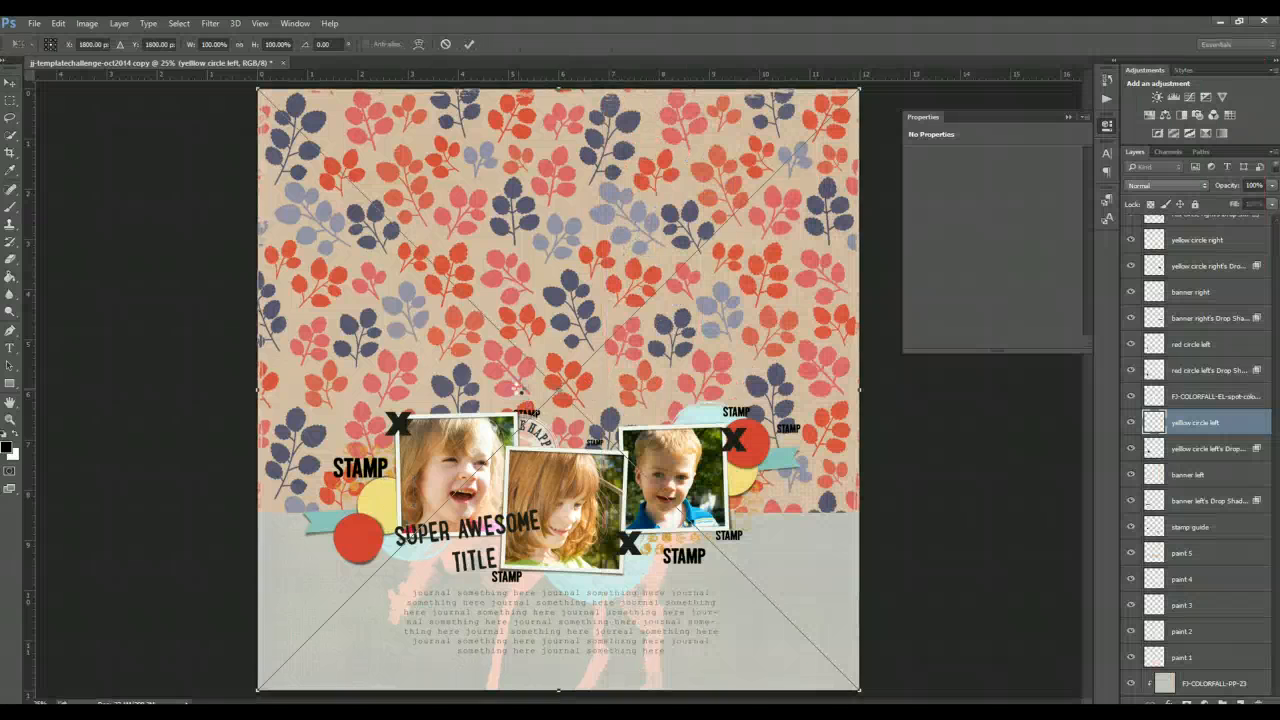
double_click(760, 377)
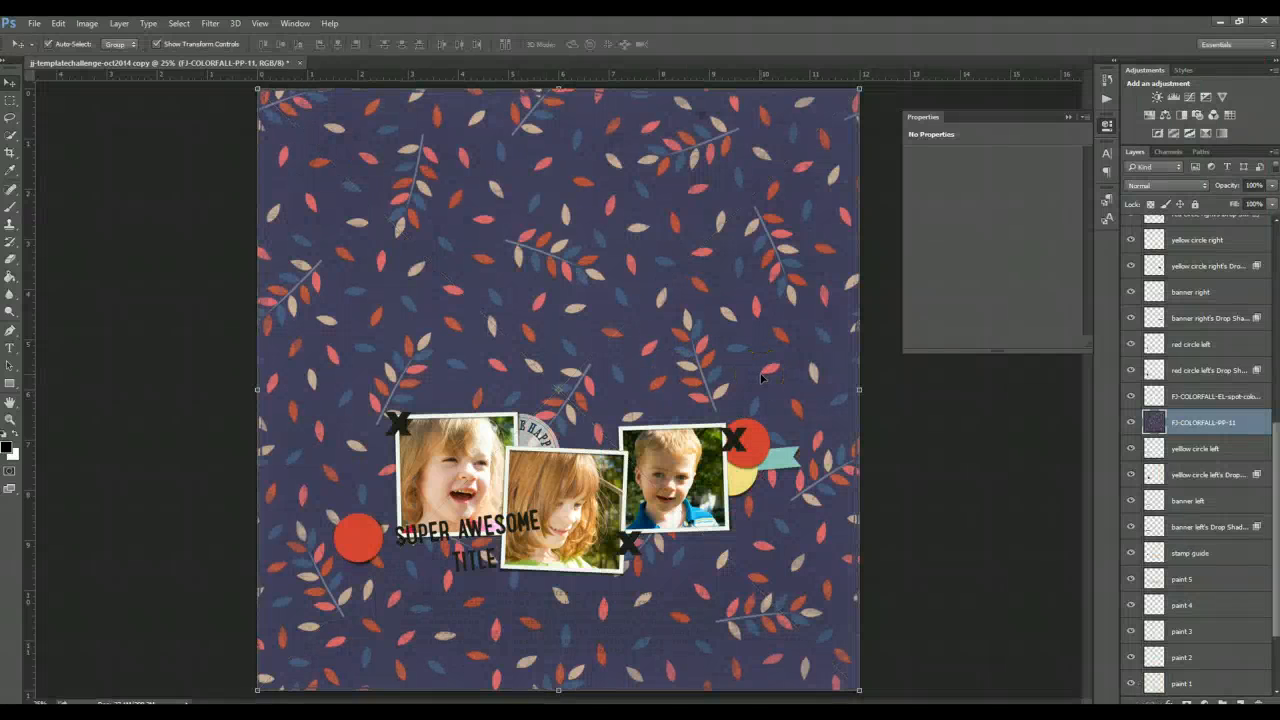
key("ctrl+alt+g")
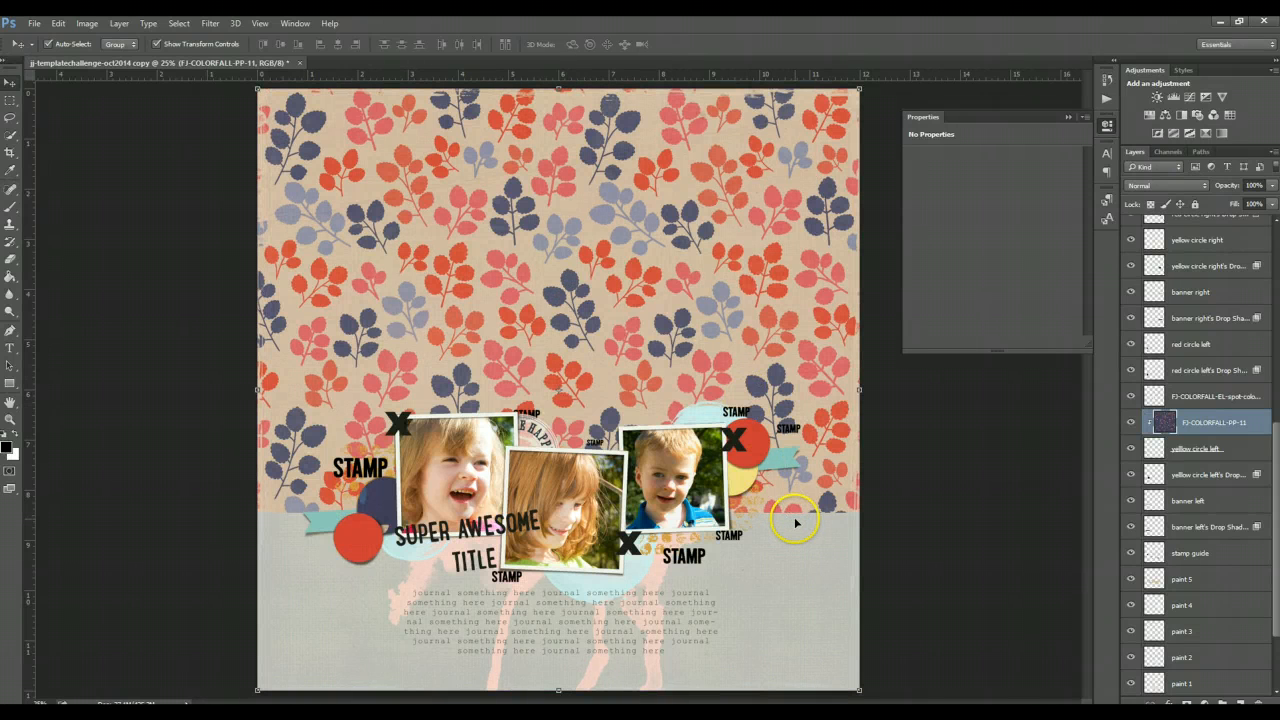
left_click(746, 484)
left_click(375, 507)
key("Delete")
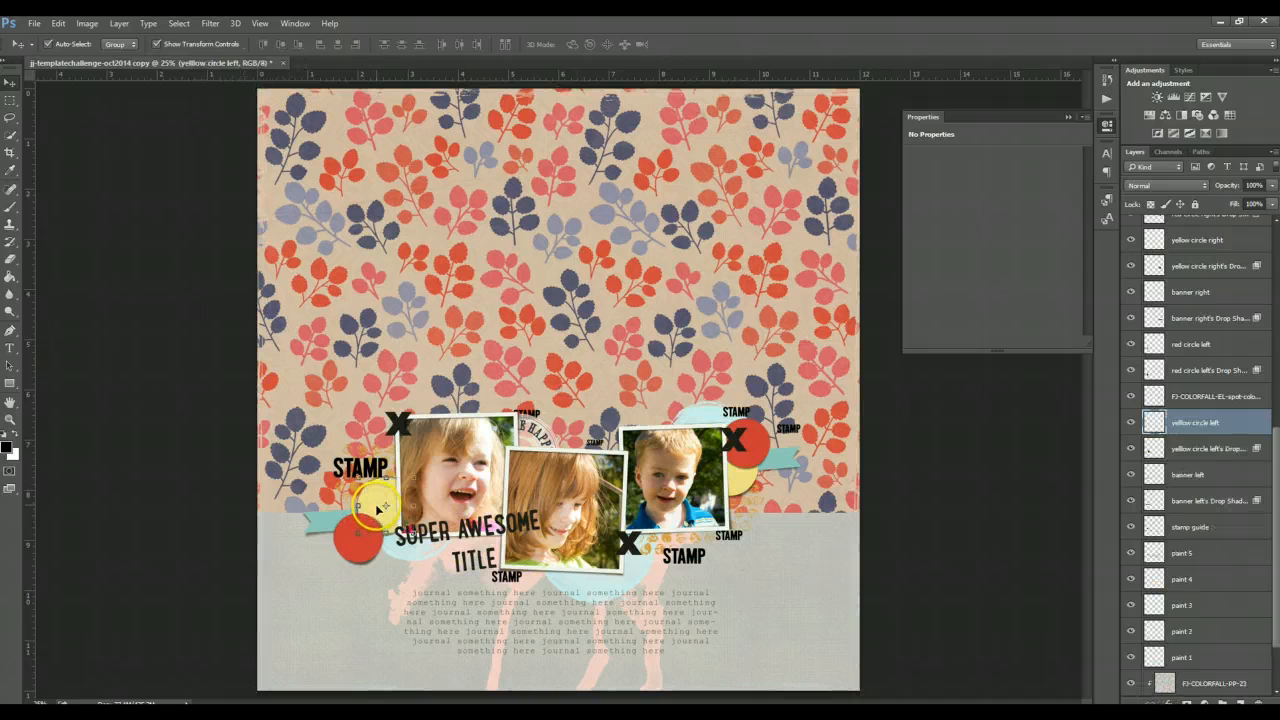
- Browse the FJ_colorfall elements folder for an embellishment for the left circle
key("alt+Tab")
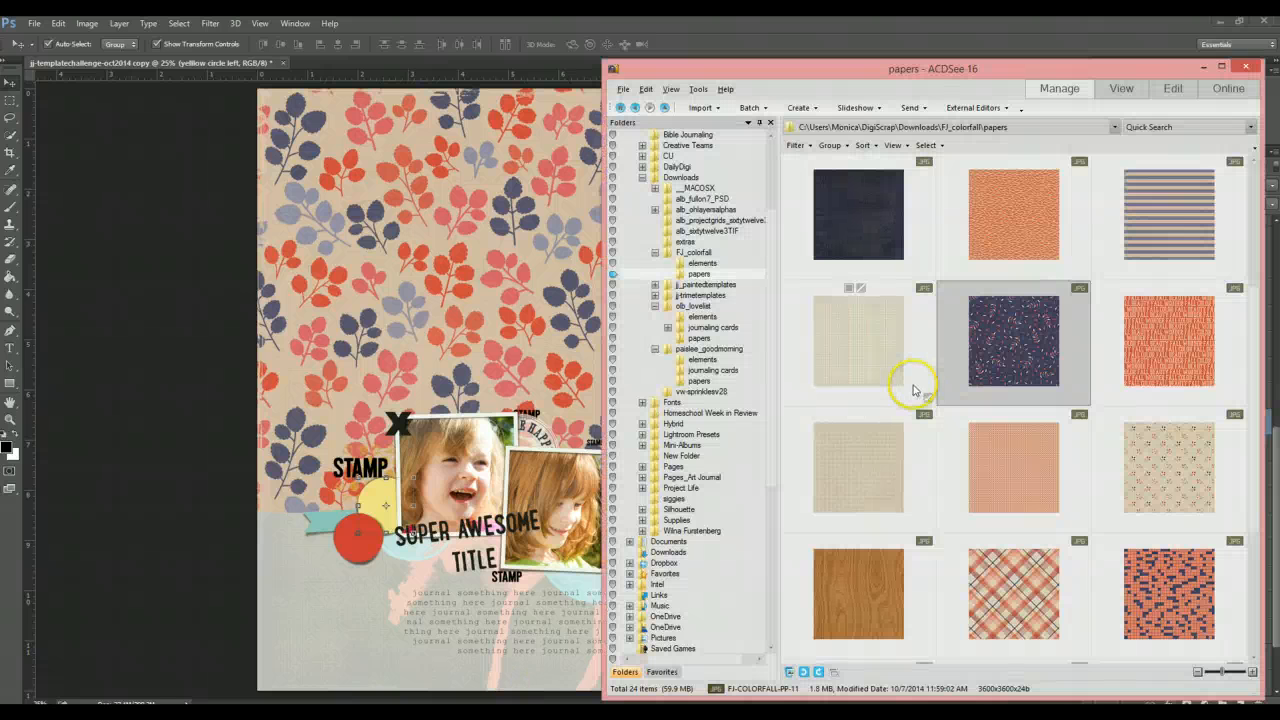
mouse_move(1090, 381)
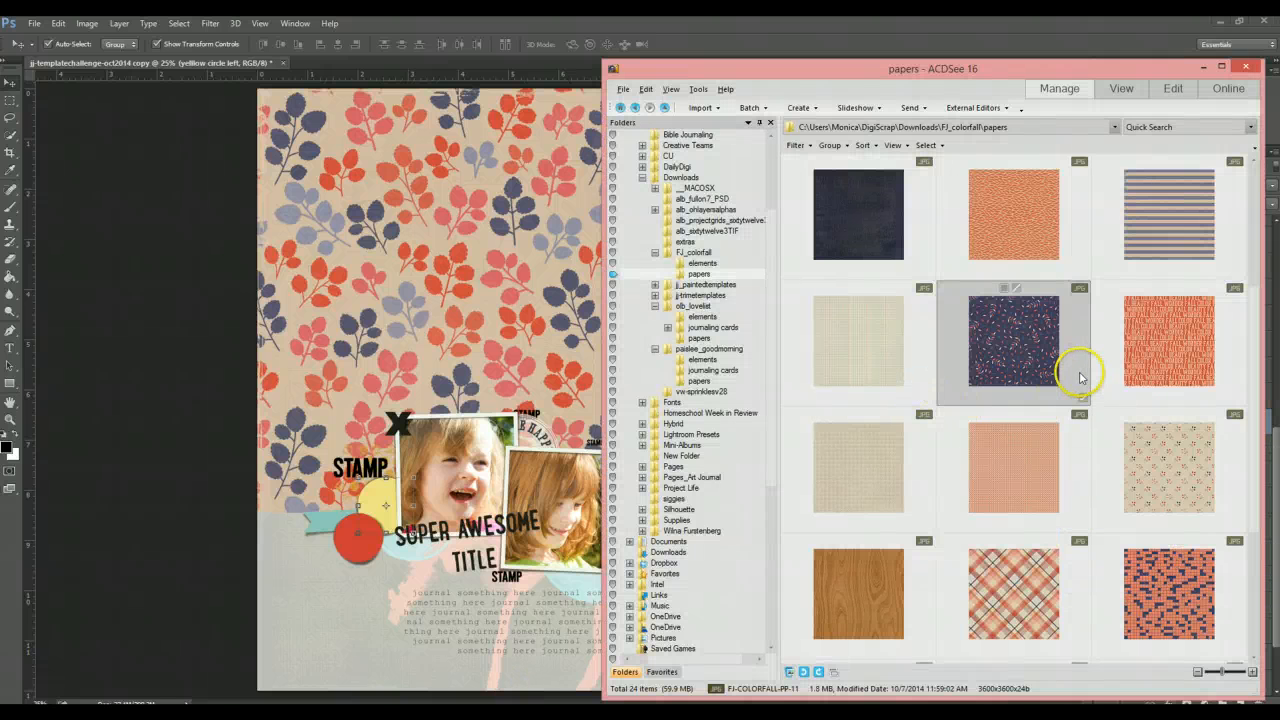
left_click(702, 263)
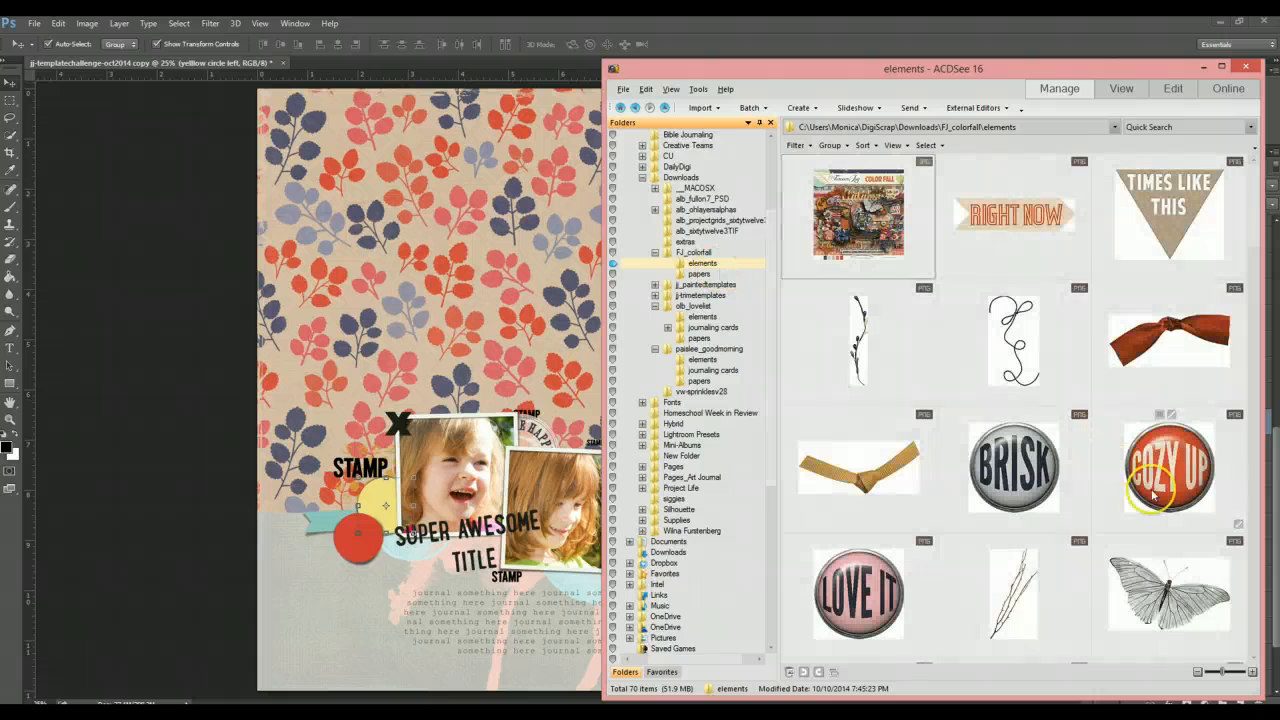
scroll(1160, 497, "down", 3)
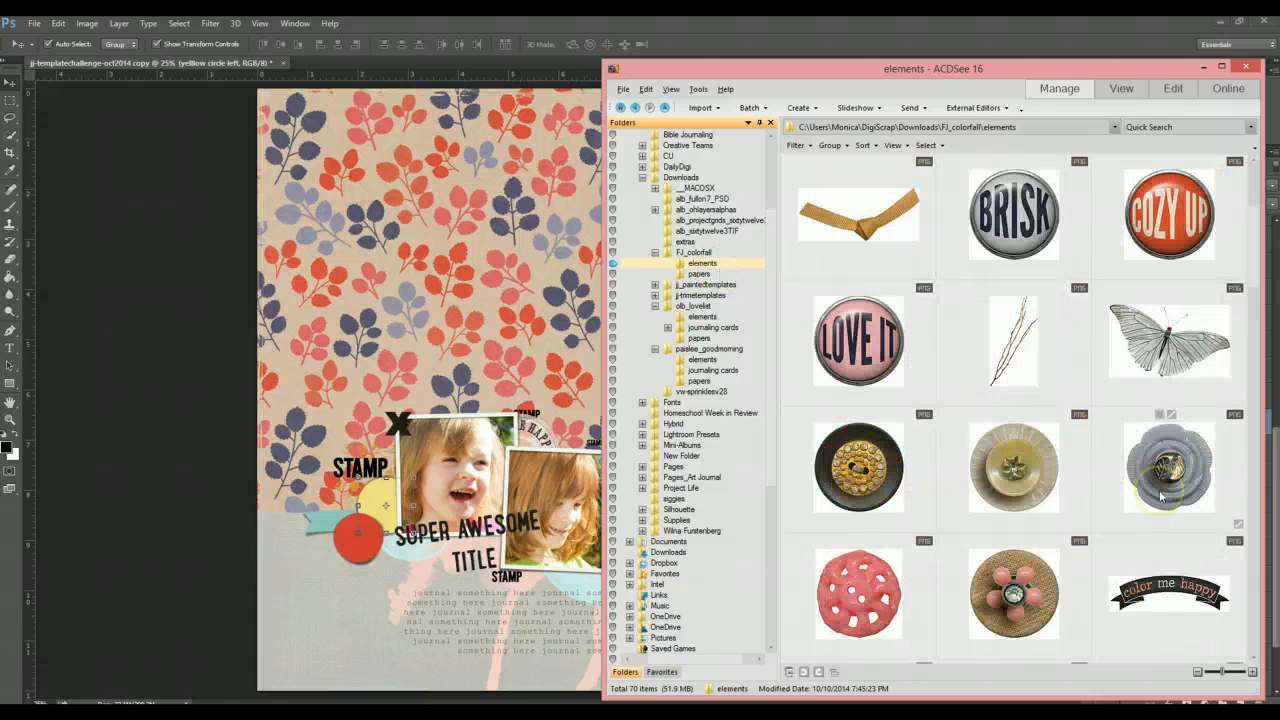
scroll(1160, 495, "down", 2)
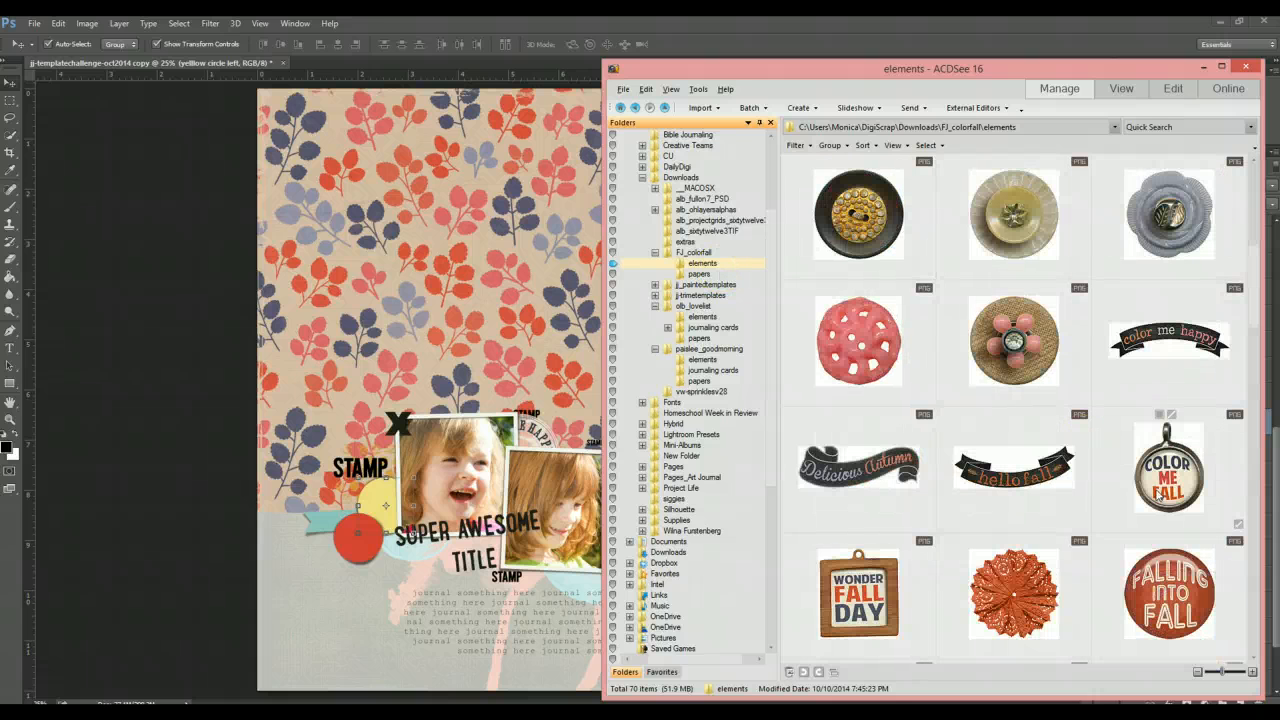
mouse_move(1159, 495)
scroll(1159, 495, "down", 1)
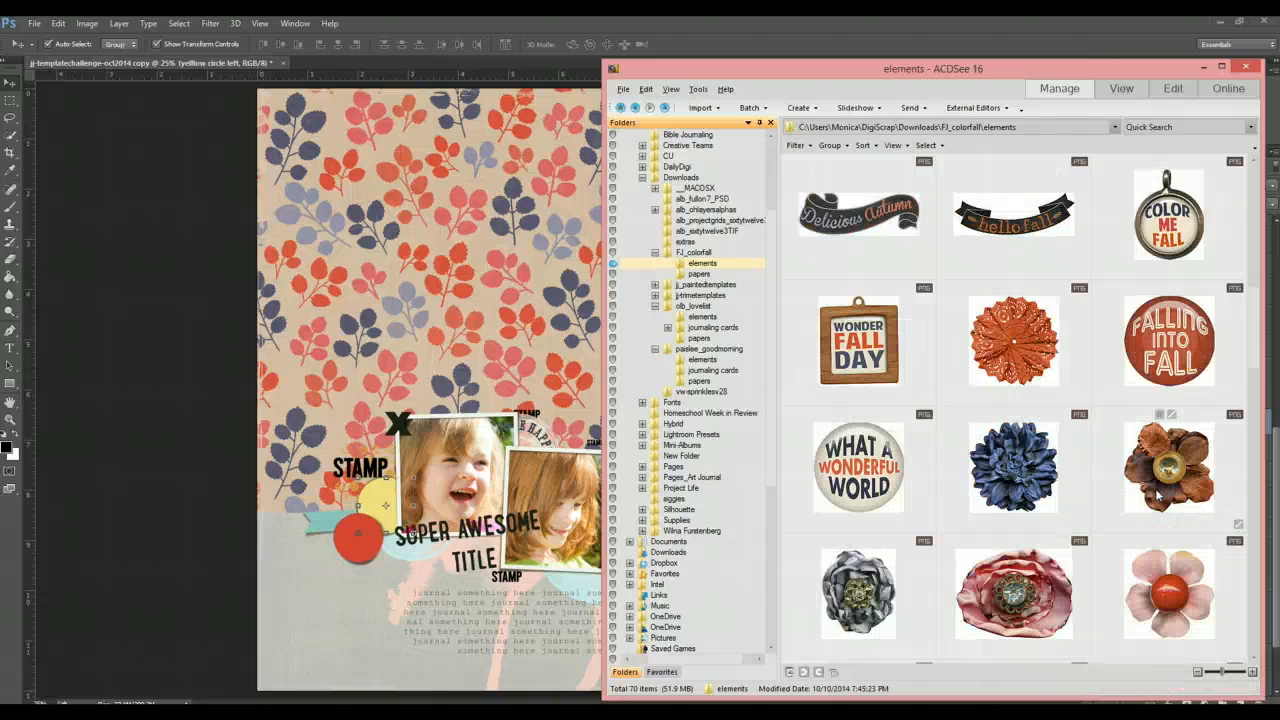
scroll(1157, 494, "down", 6)
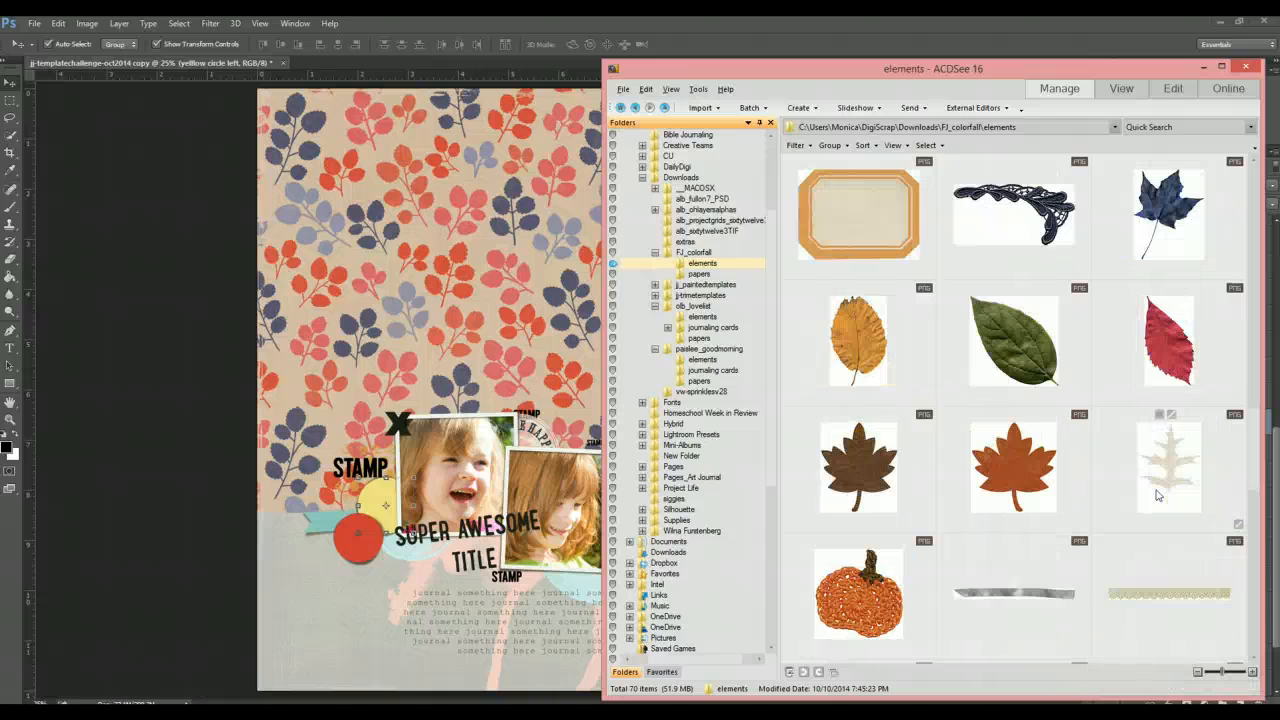
scroll(1157, 494, "down", 6)
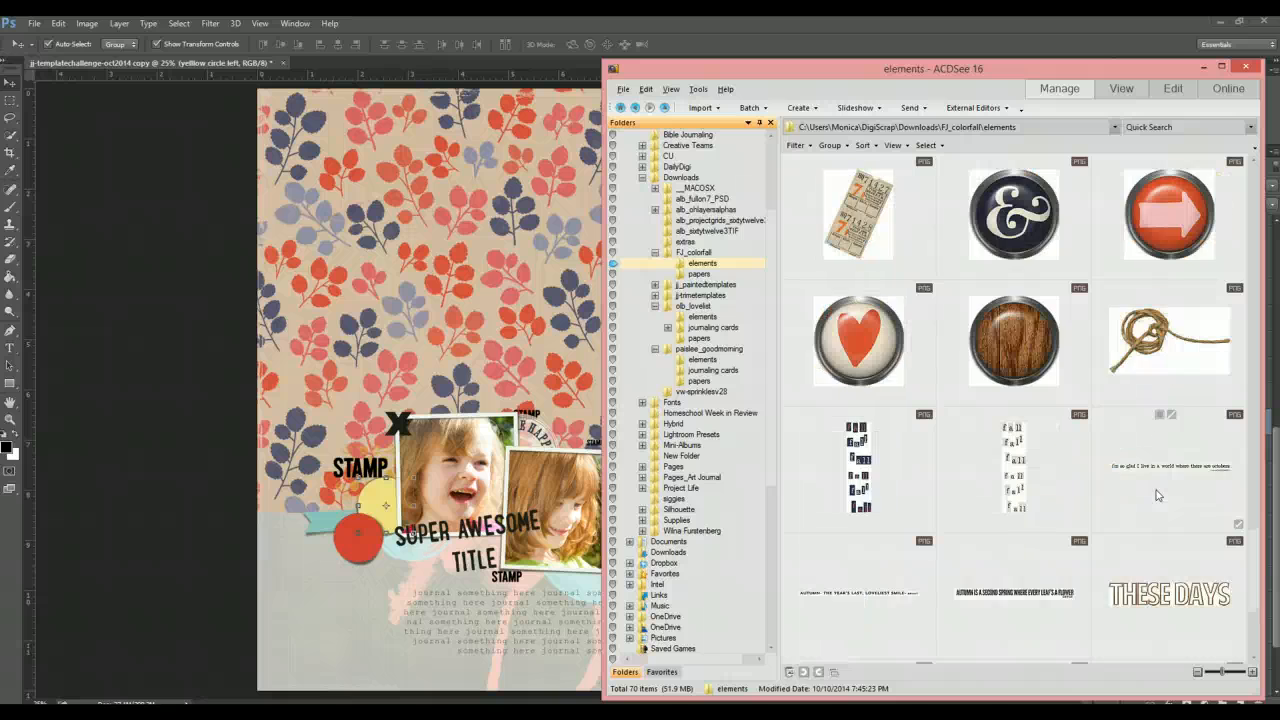
scroll(1157, 494, "down", 2)
scroll(1157, 494, "up", 3)
scroll(1157, 494, "up", 1)
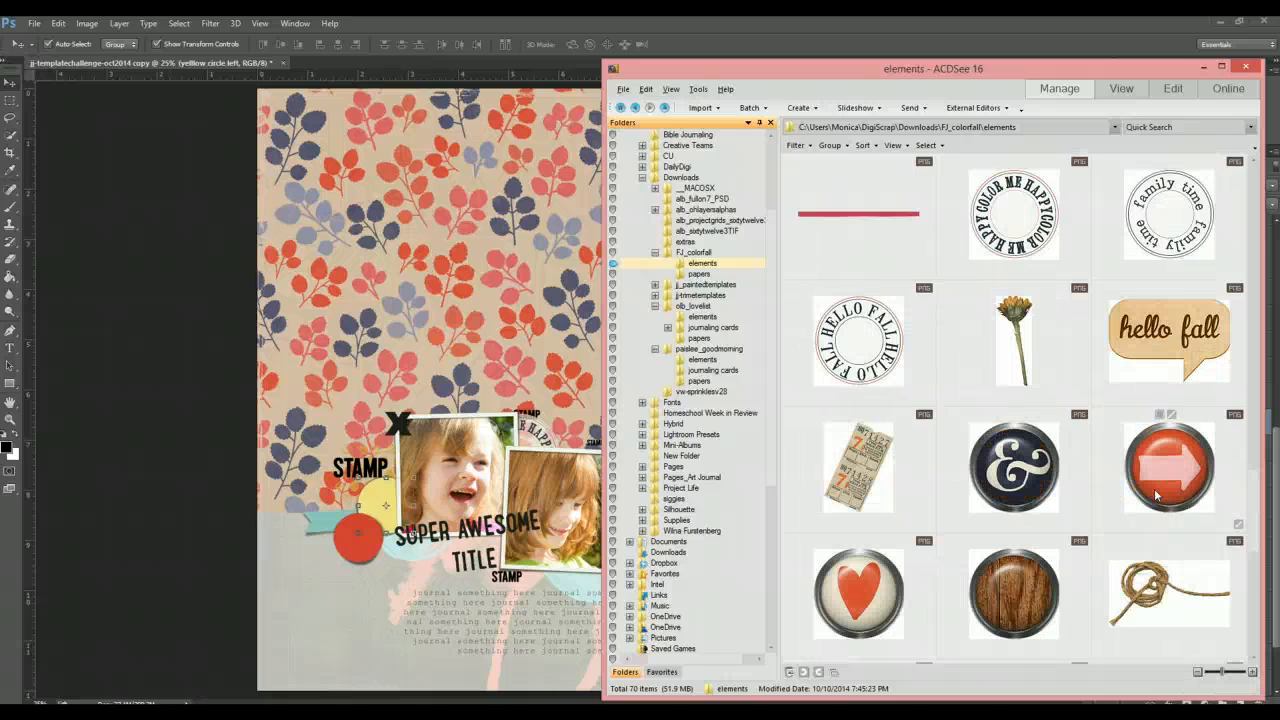
scroll(1157, 494, "up", 3)
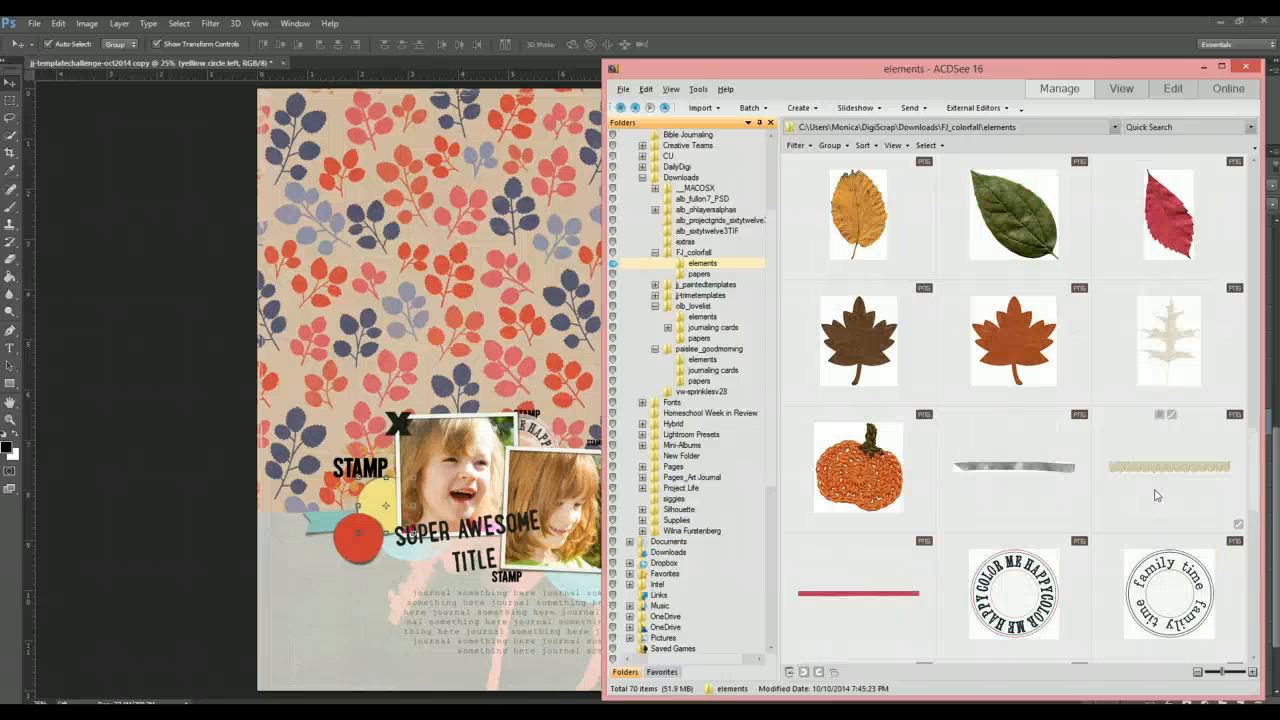
scroll(1155, 494, "up", 4)
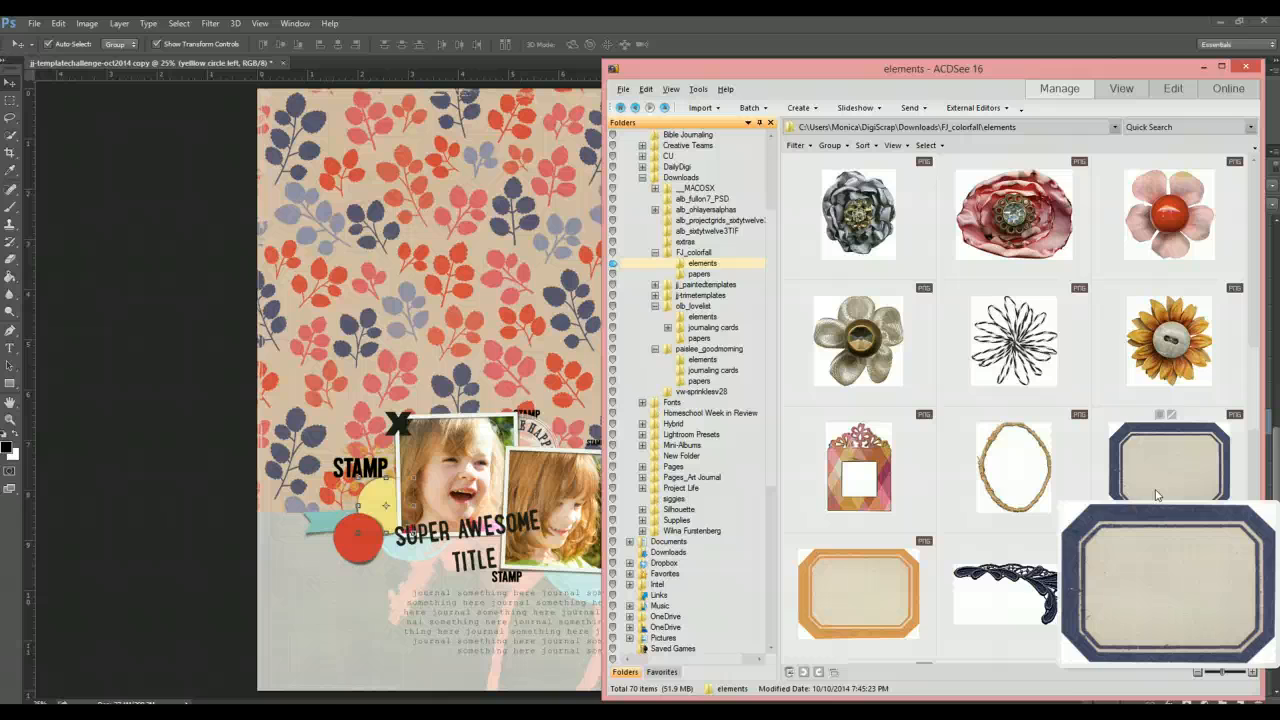
scroll(1157, 494, "up", 1)
scroll(1157, 494, "down", 1)
scroll(1157, 494, "up", 3)
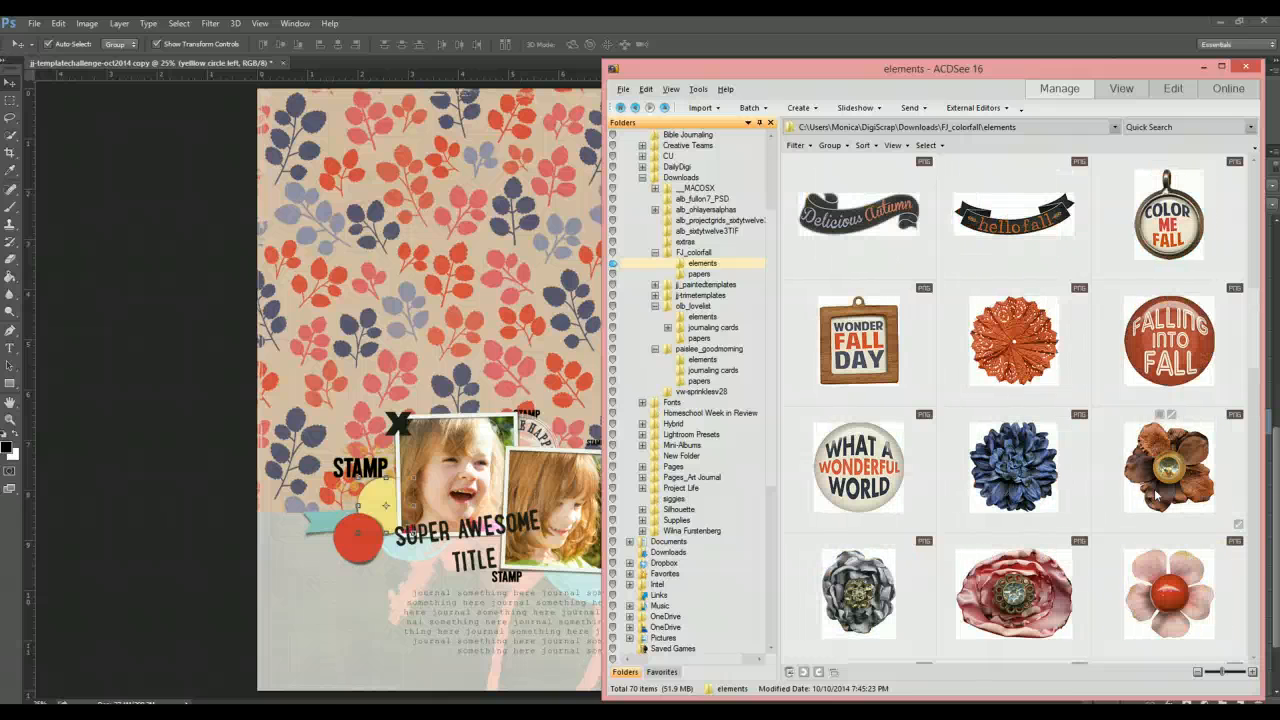
scroll(1157, 494, "up", 1)
scroll(1157, 494, "up", 1)
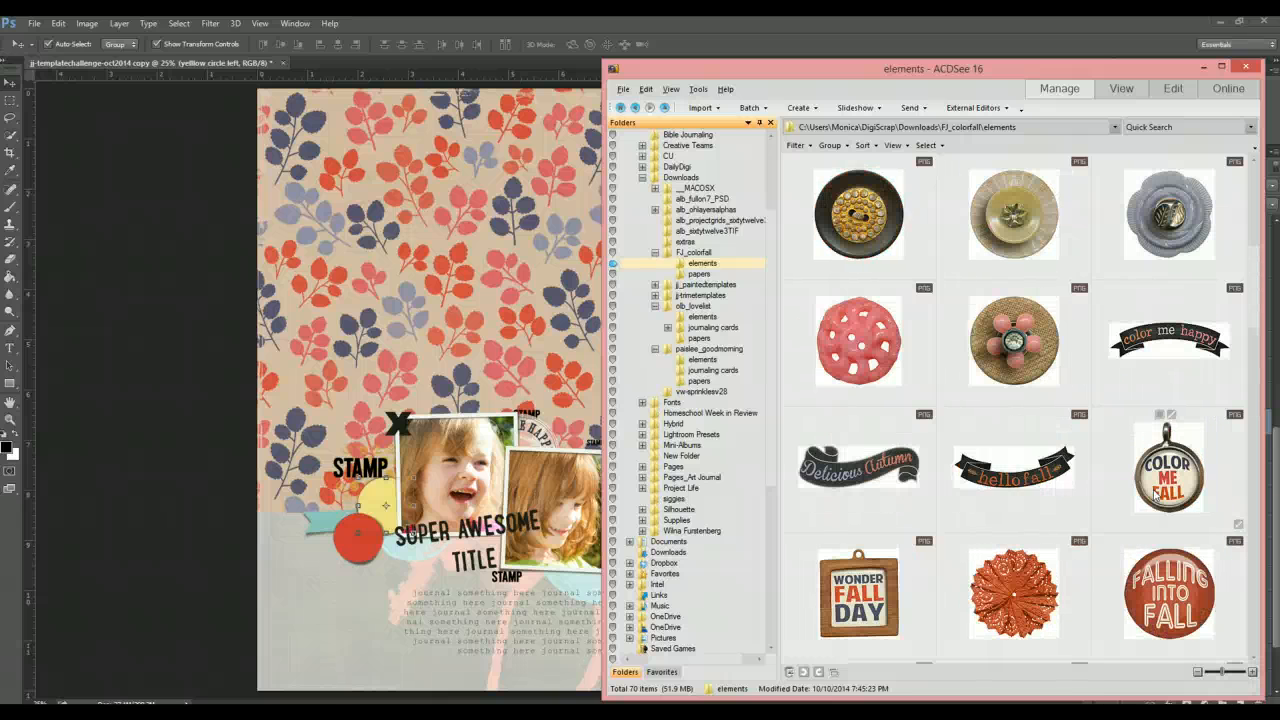
scroll(1157, 494, "down", 1)
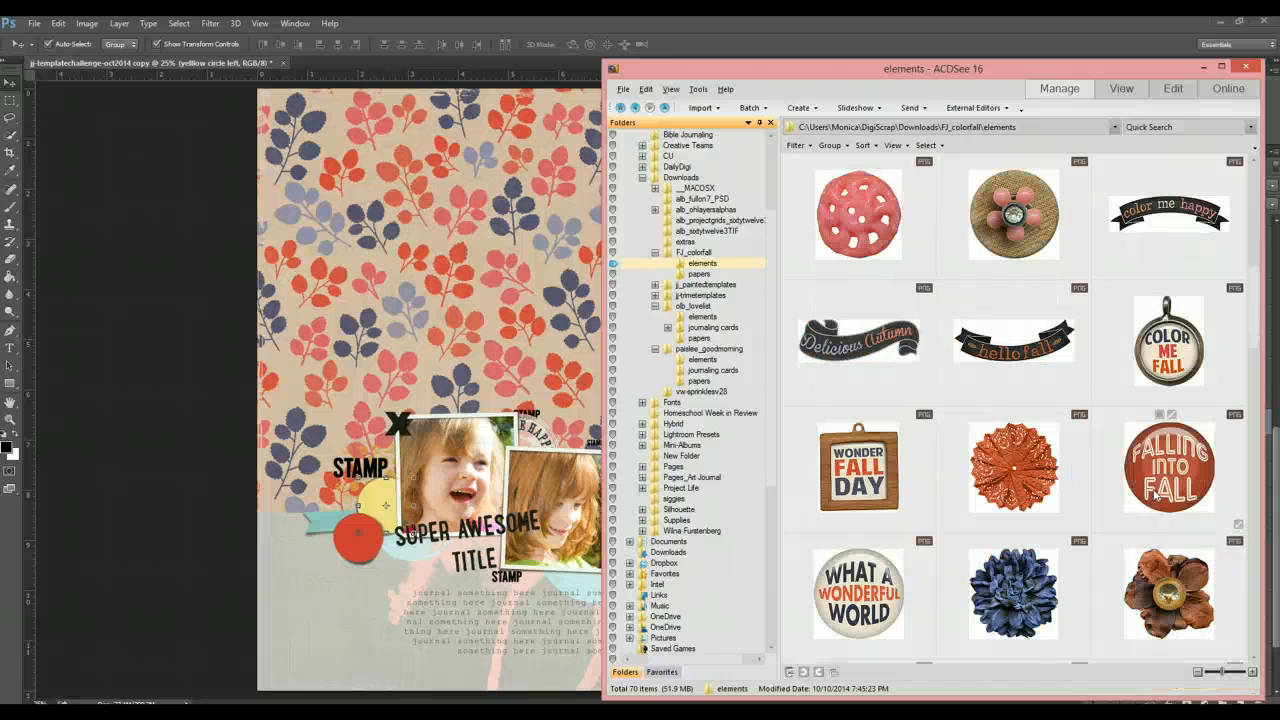
scroll(1153, 495, "up", 2)
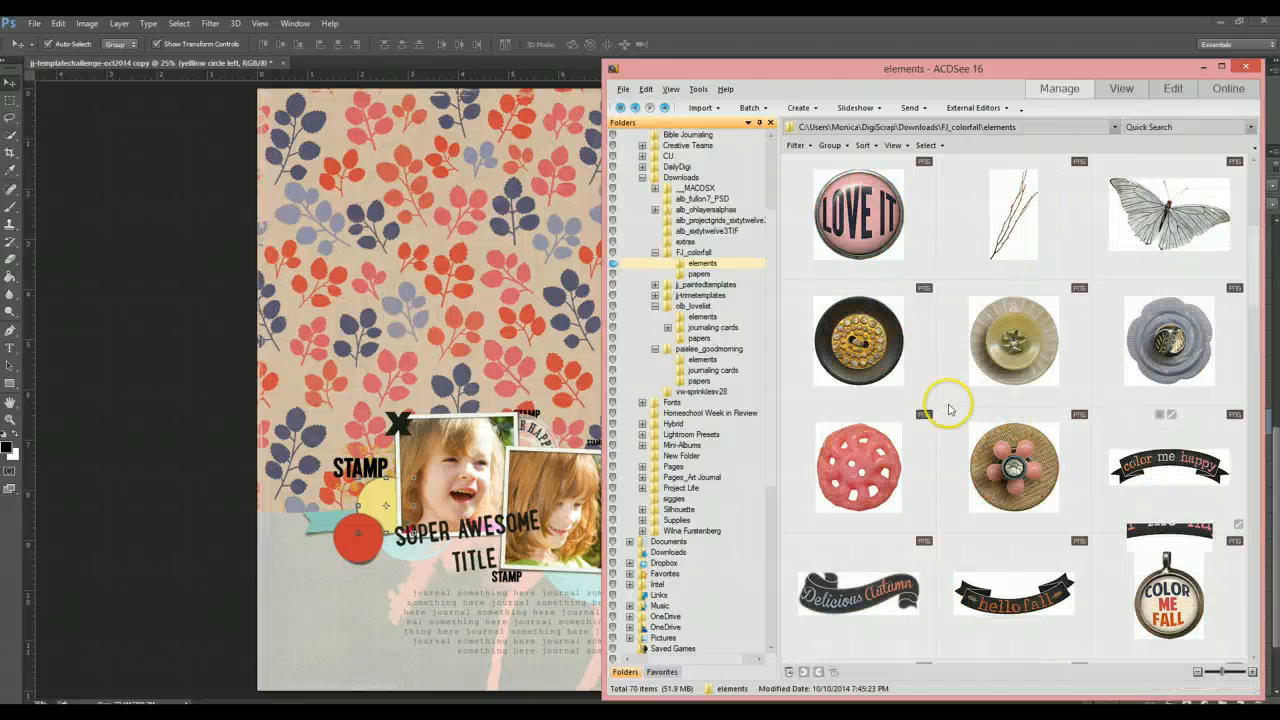
- Place the 'Love It' brad over the left yellow circle and hide the left yellow circle layer
left_click_drag(861, 236, 490, 371)
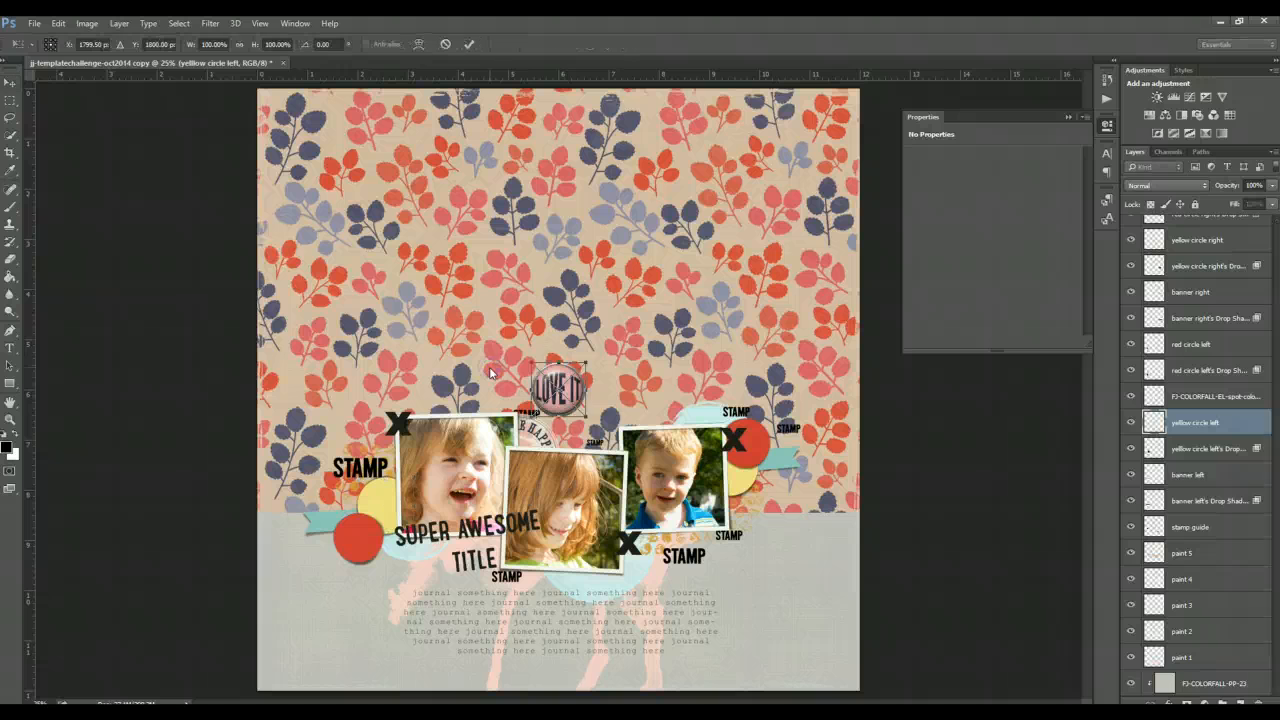
left_click_drag(577, 393, 387, 503)
key("ctrl+t")
key("Return")
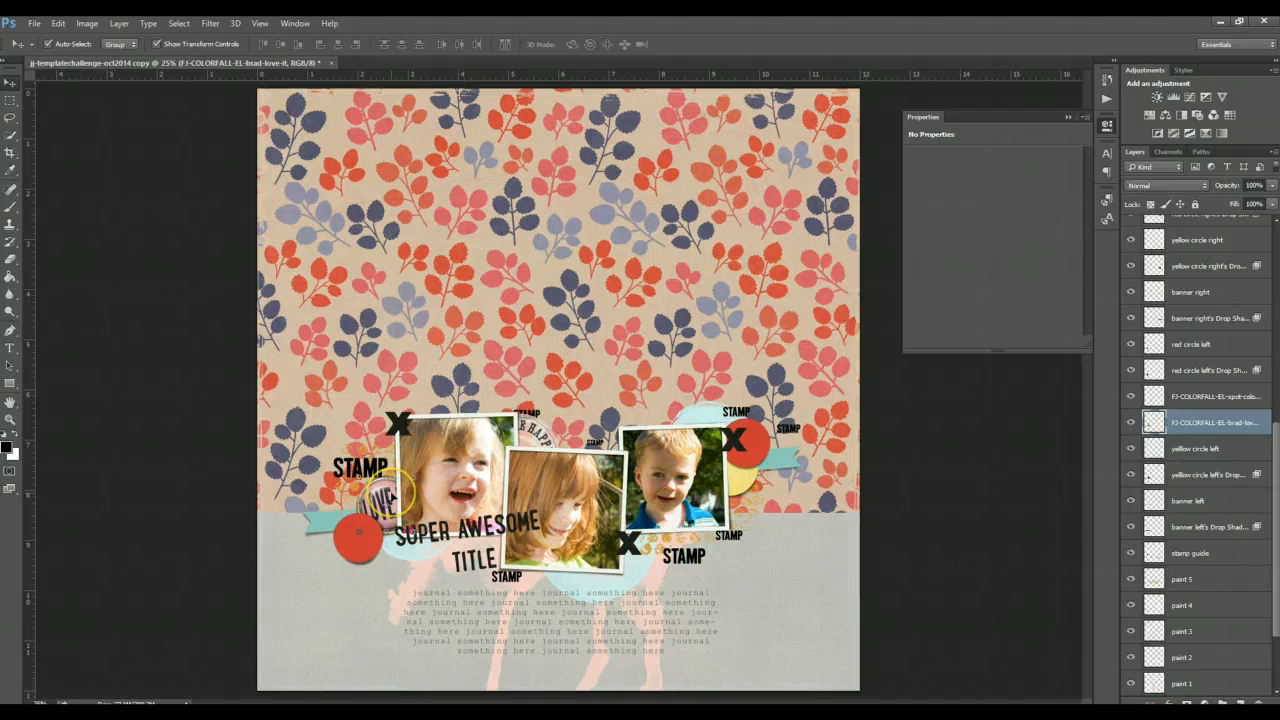
left_click(1131, 452)
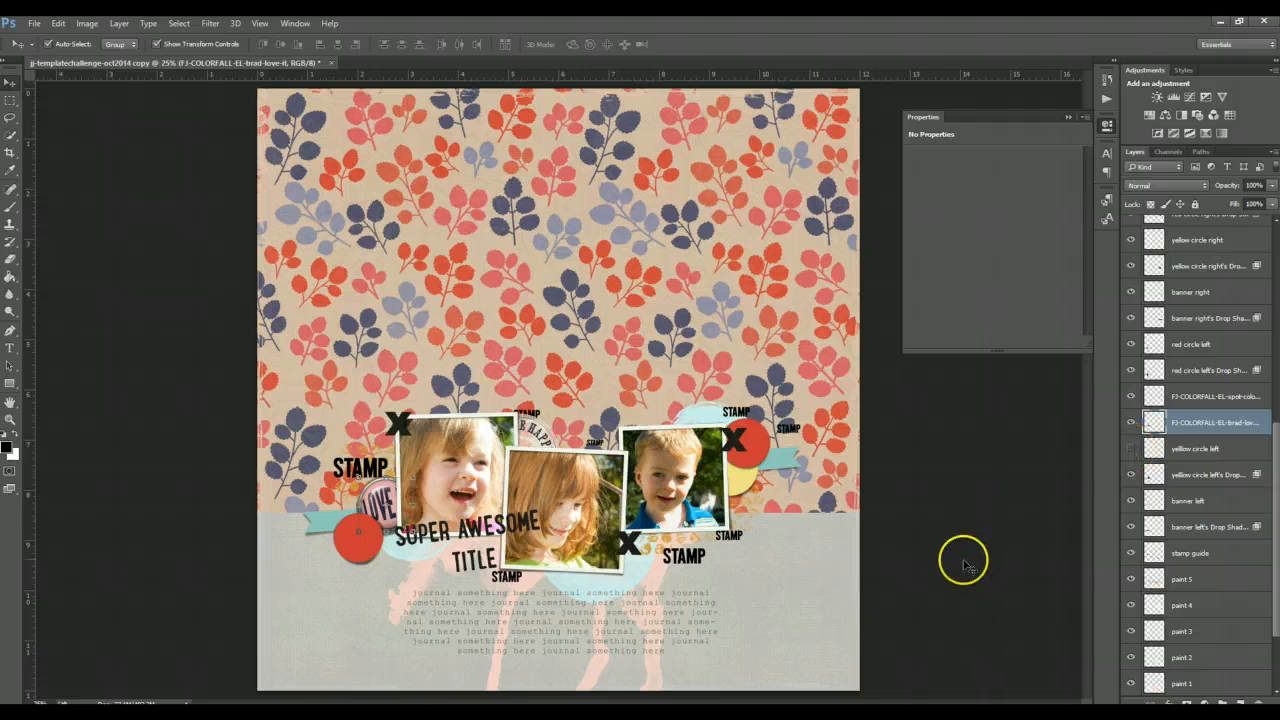
- Select the right yellow circle layer and browse the elements folder again for another brad
left_click(755, 484)
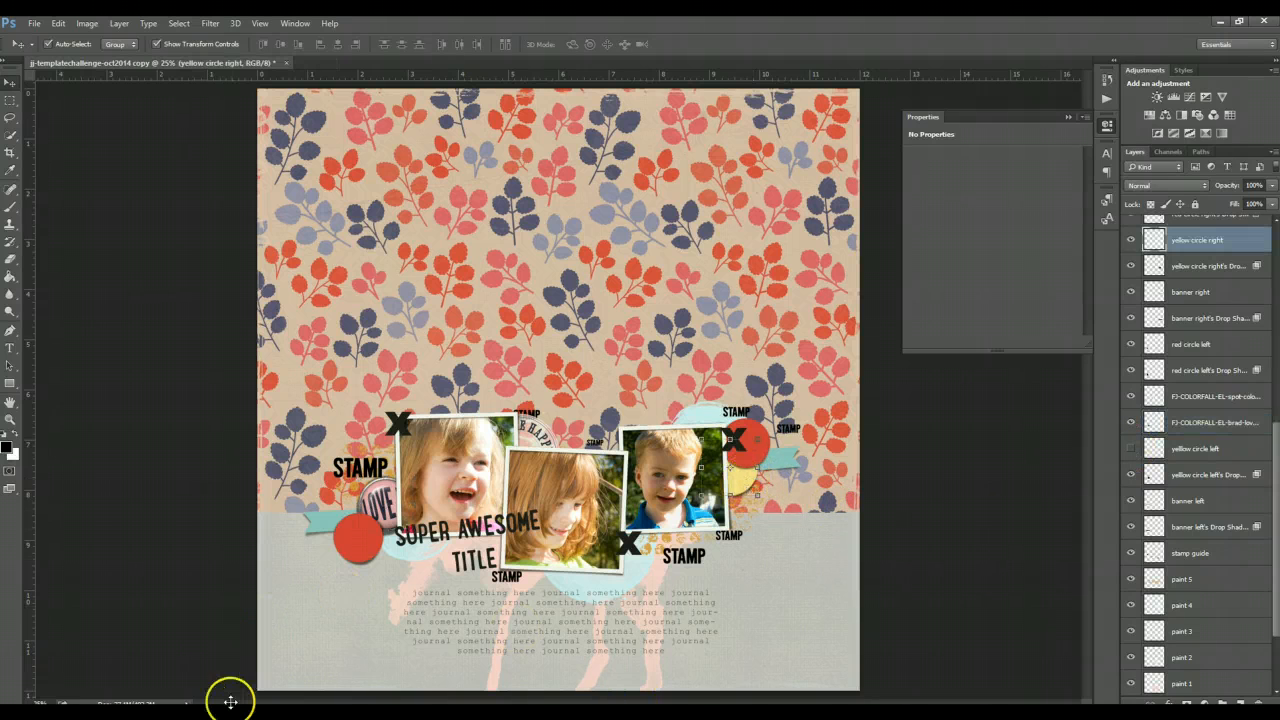
mouse_move(300, 712)
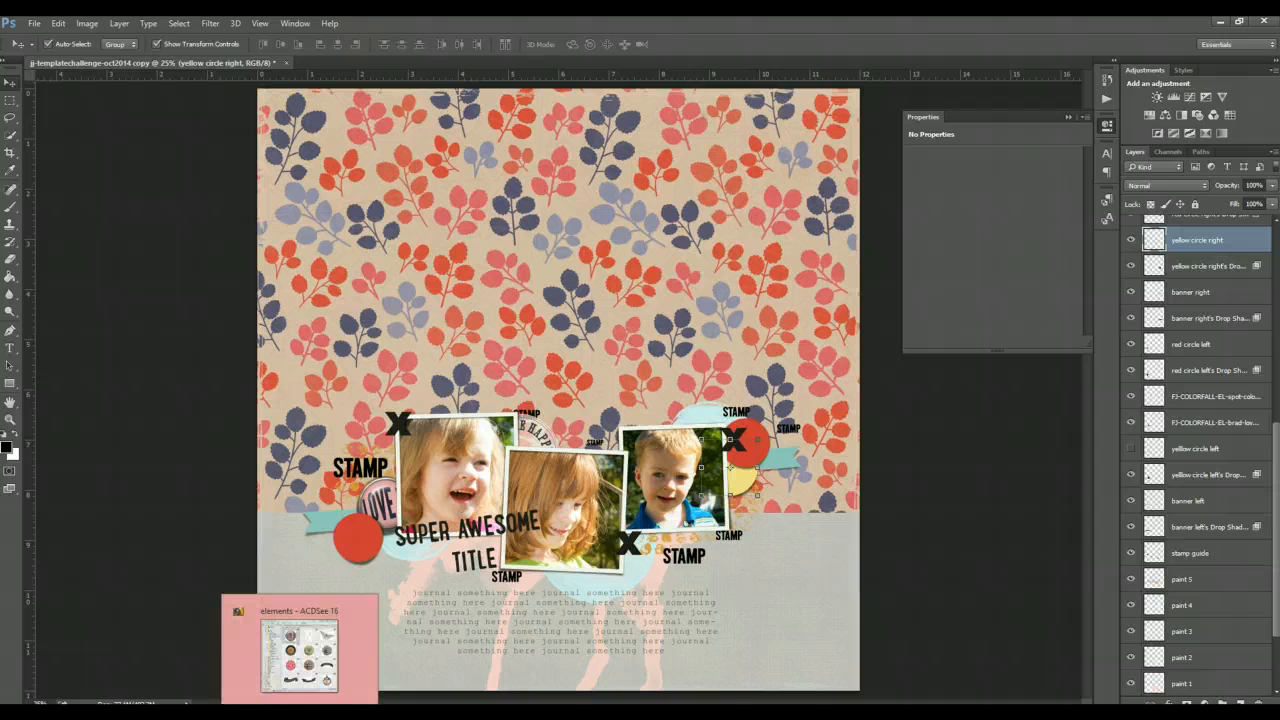
left_click(300, 655)
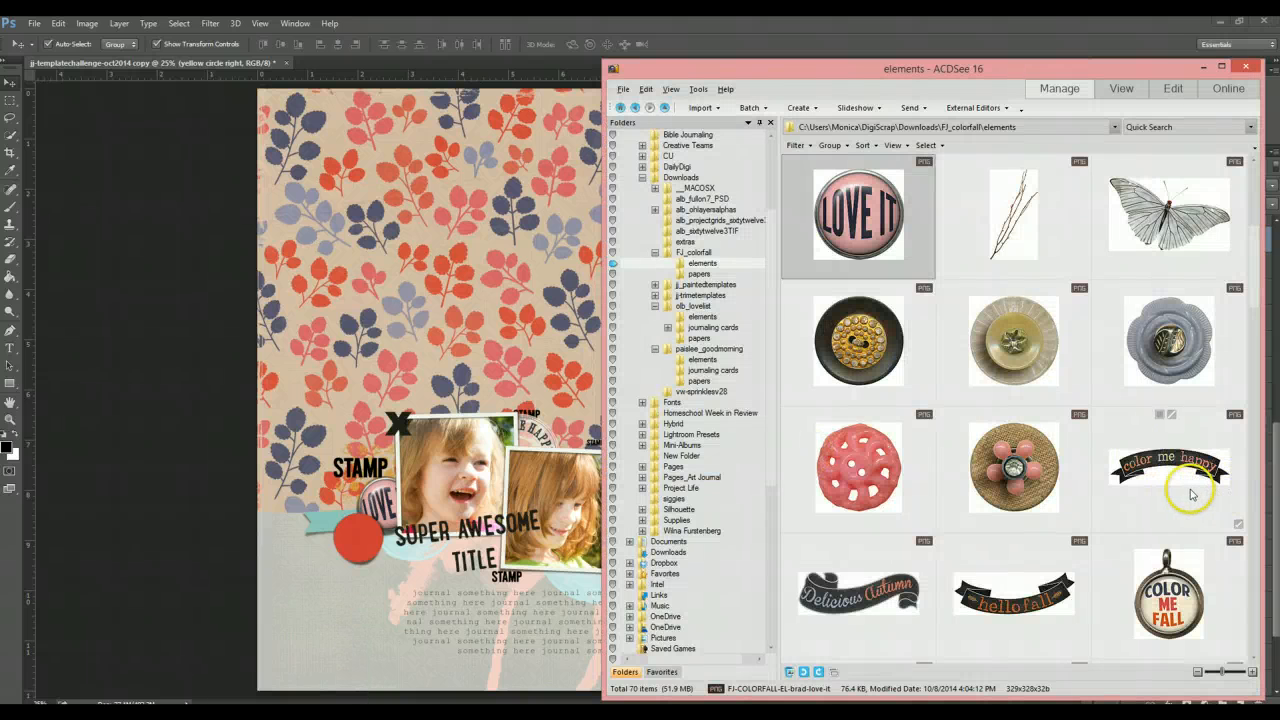
scroll(1125, 510, "up", 2)
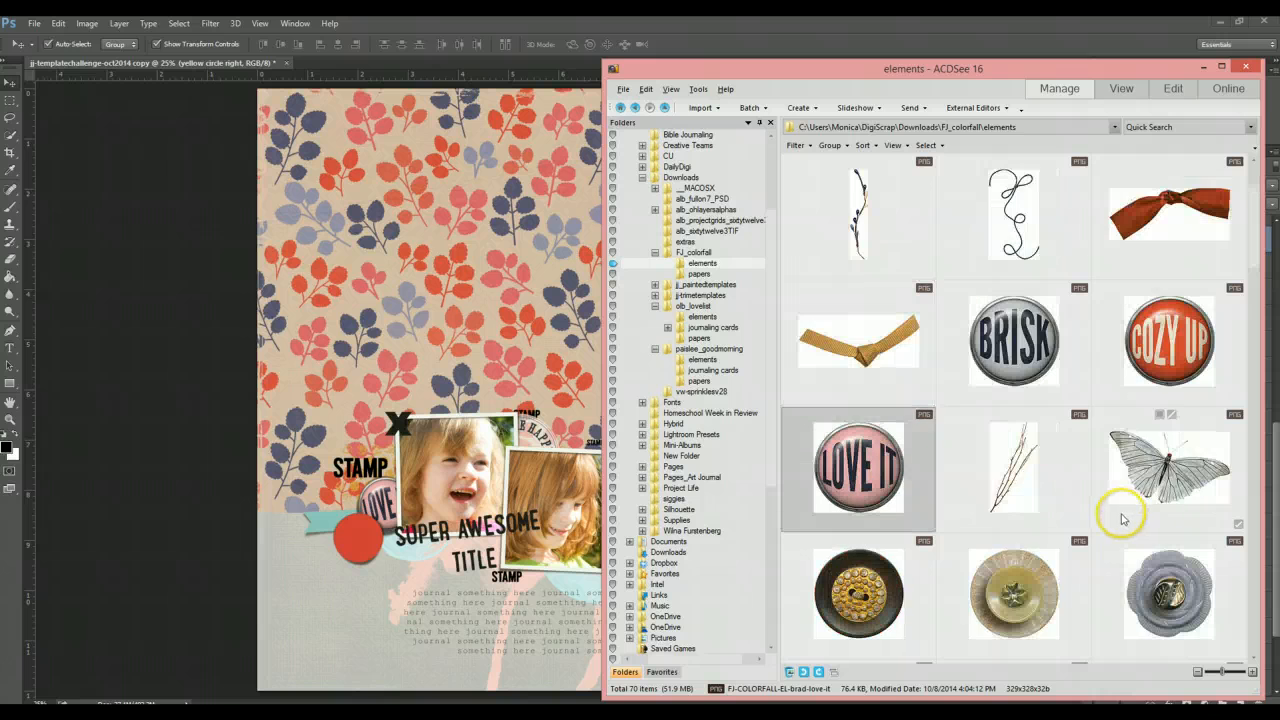
scroll(1115, 521, "up", 1)
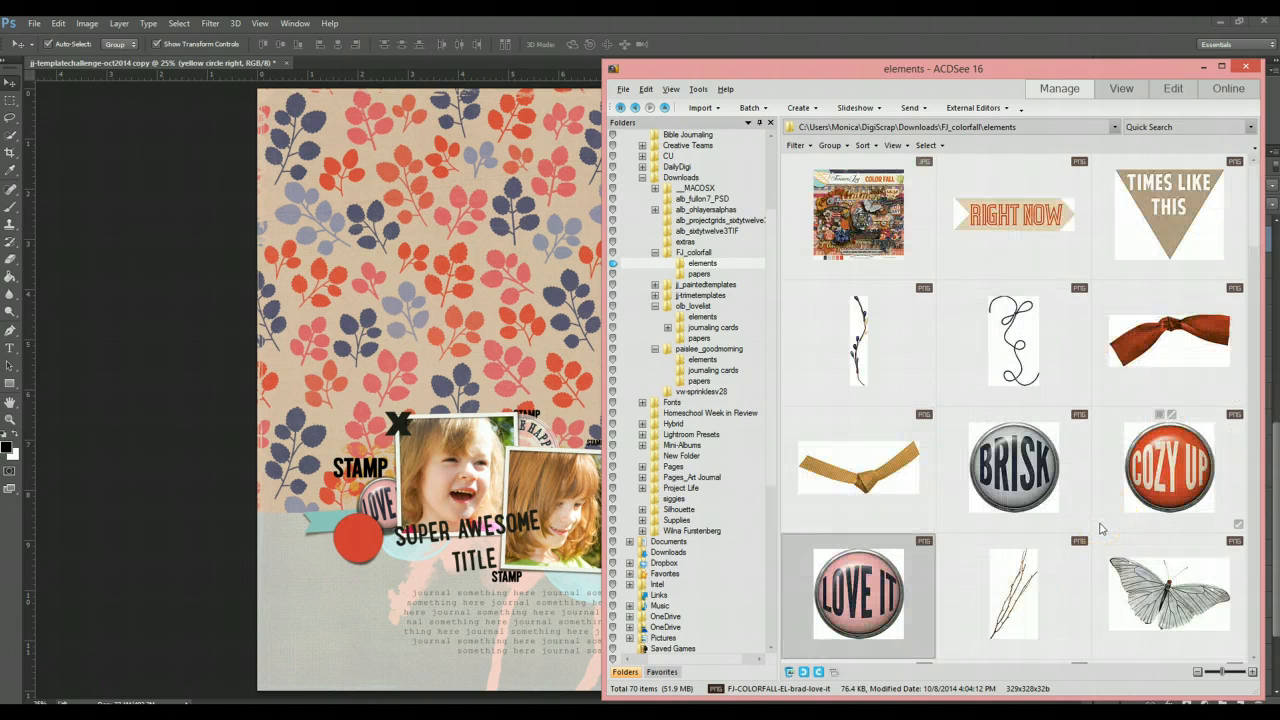
scroll(1100, 529, "down", 3)
scroll(1100, 531, "down", 2)
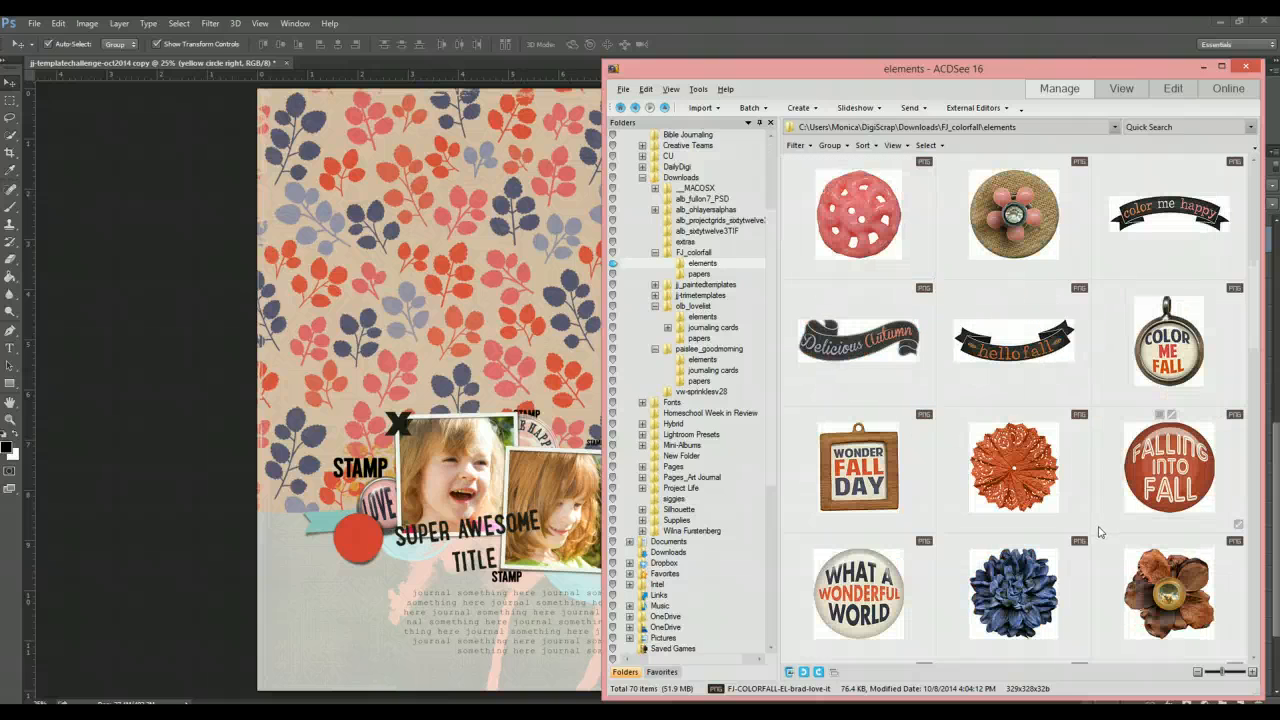
scroll(1100, 532, "up", 3)
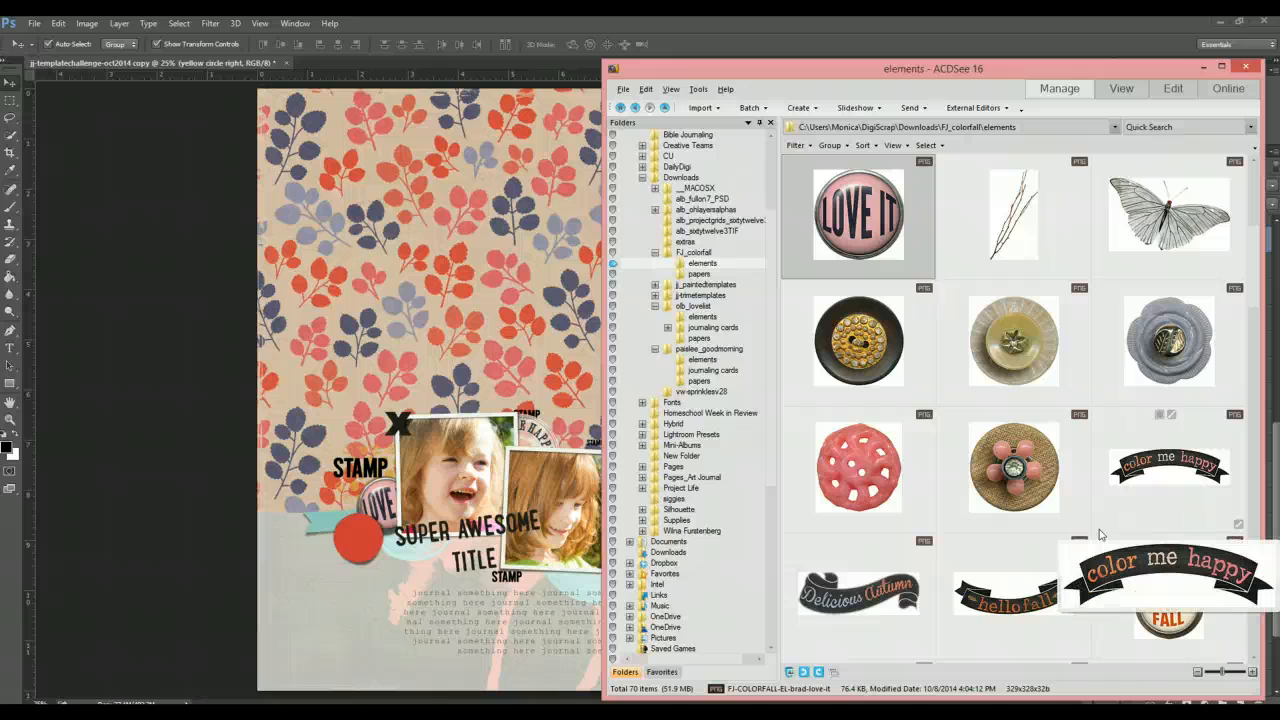
scroll(1099, 534, "up", 1)
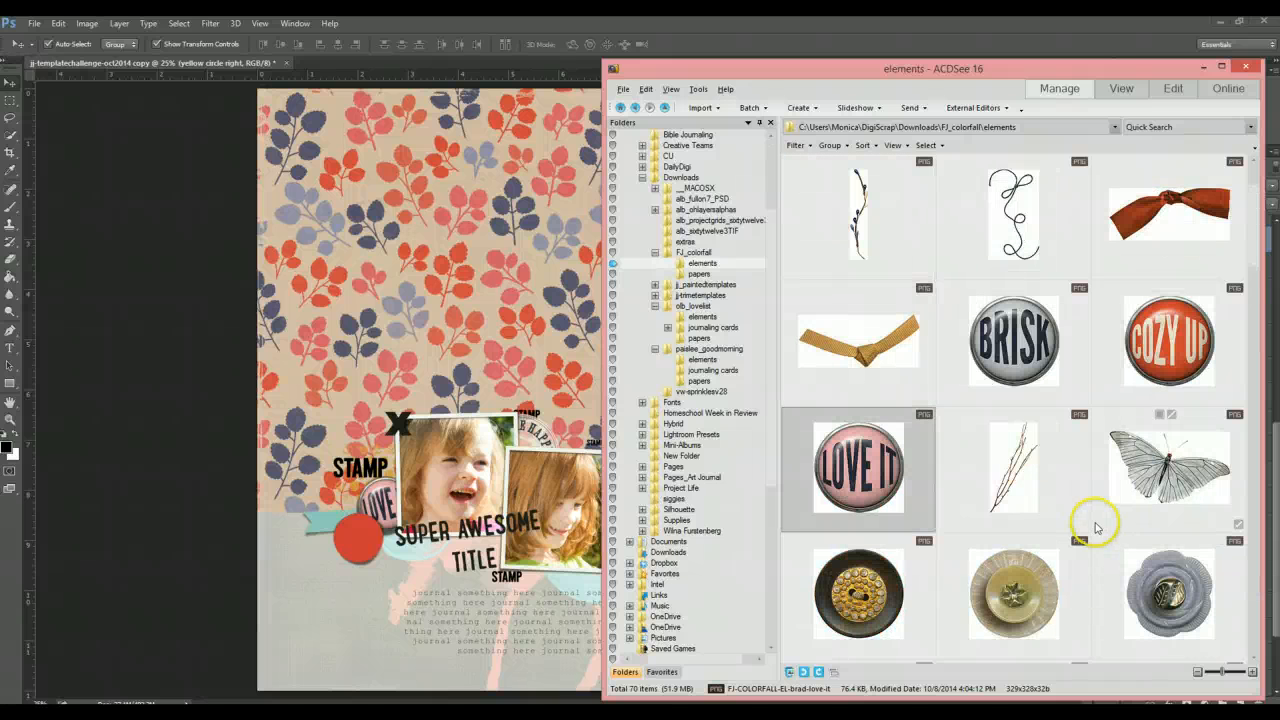
- Try placing the 'Brisk' brad over the right yellow circle, then delete it
left_click_drag(1018, 370, 752, 484)
key("ctrl+t")
double_click(746, 485)
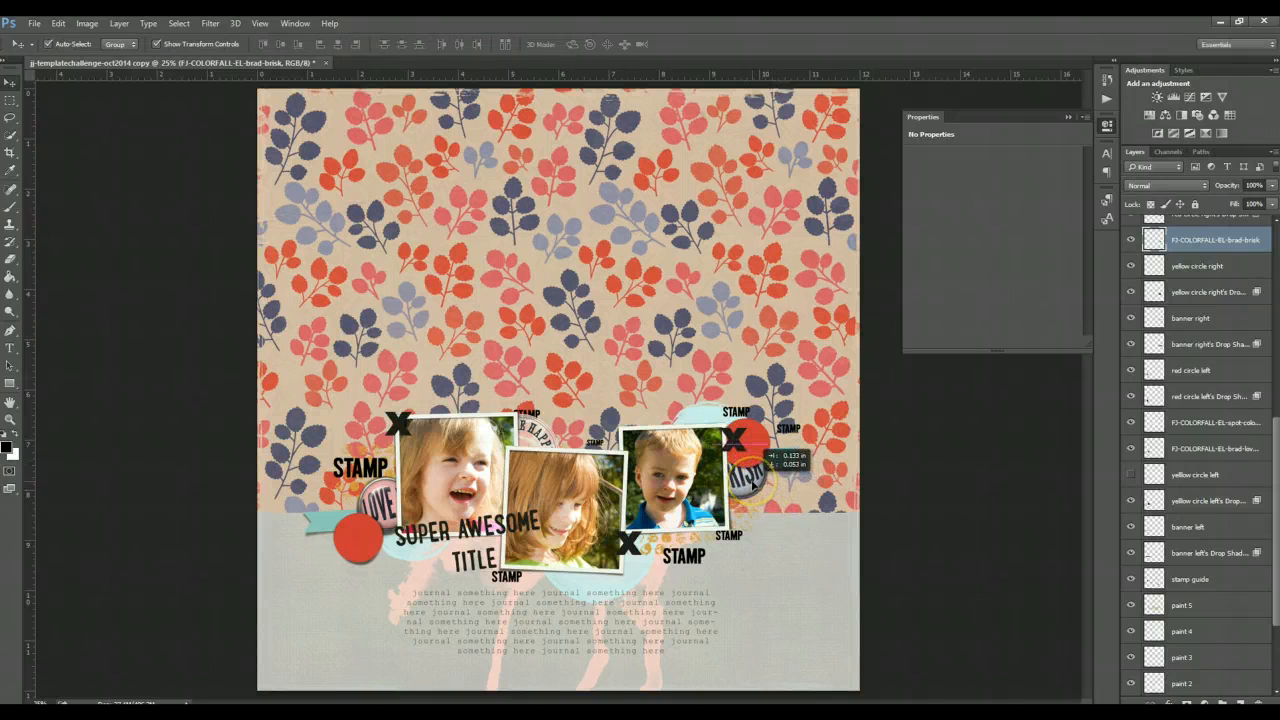
key("Delete")
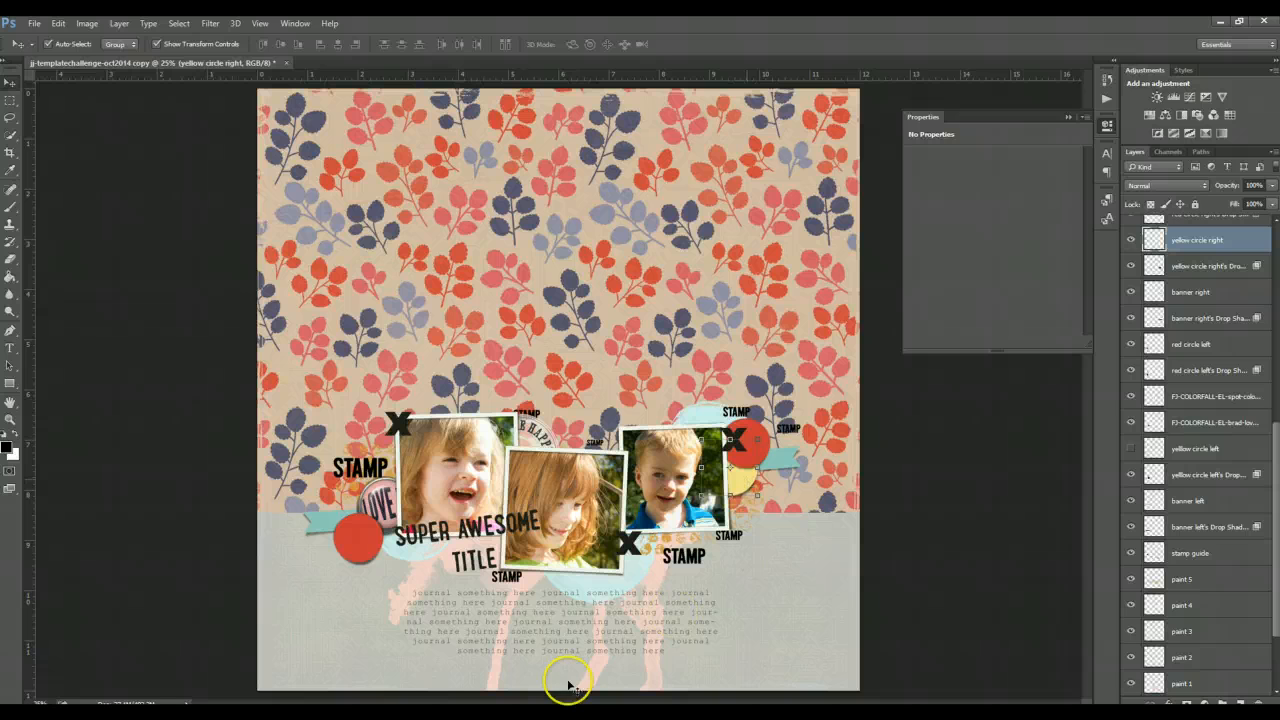
- Place the 'Cozy Up' brad over the right yellow circle and hide the right yellow circle layer
key("alt+Tab")
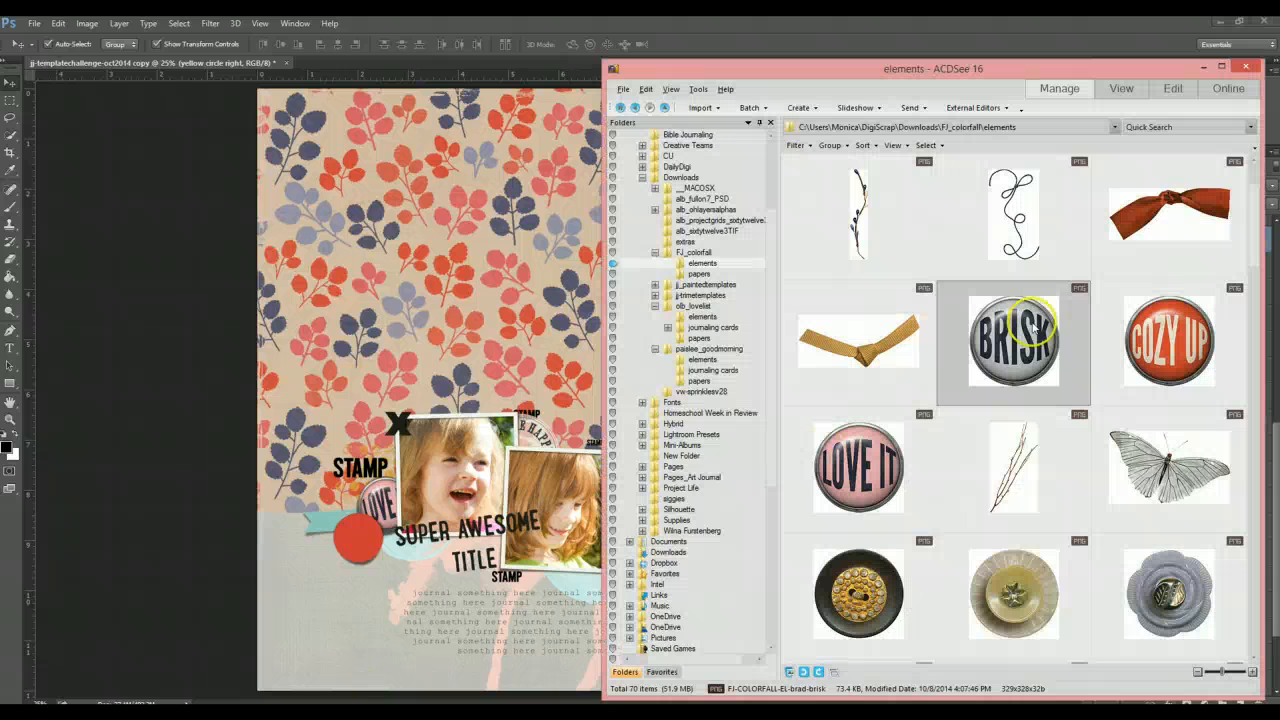
left_click(1177, 349)
left_click_drag(815, 323, 746, 478)
key("Return")
key("ctrl+t")
key("Return")
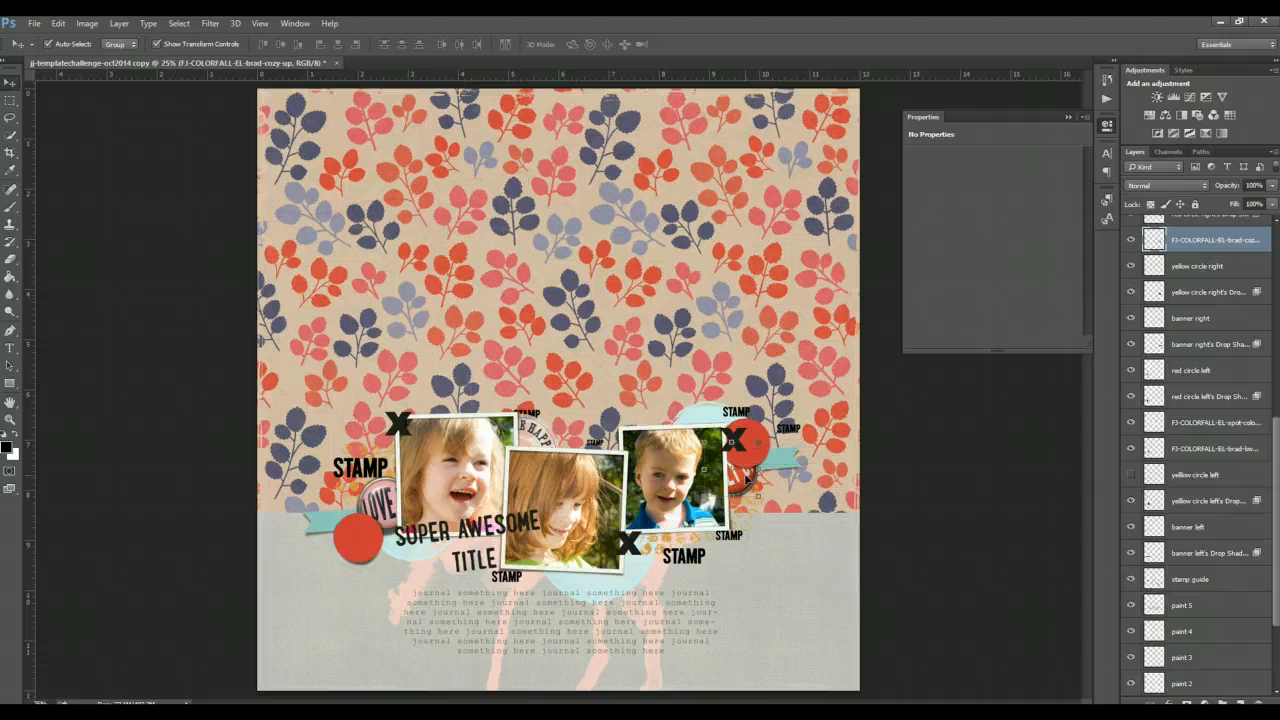
left_click(1131, 267)
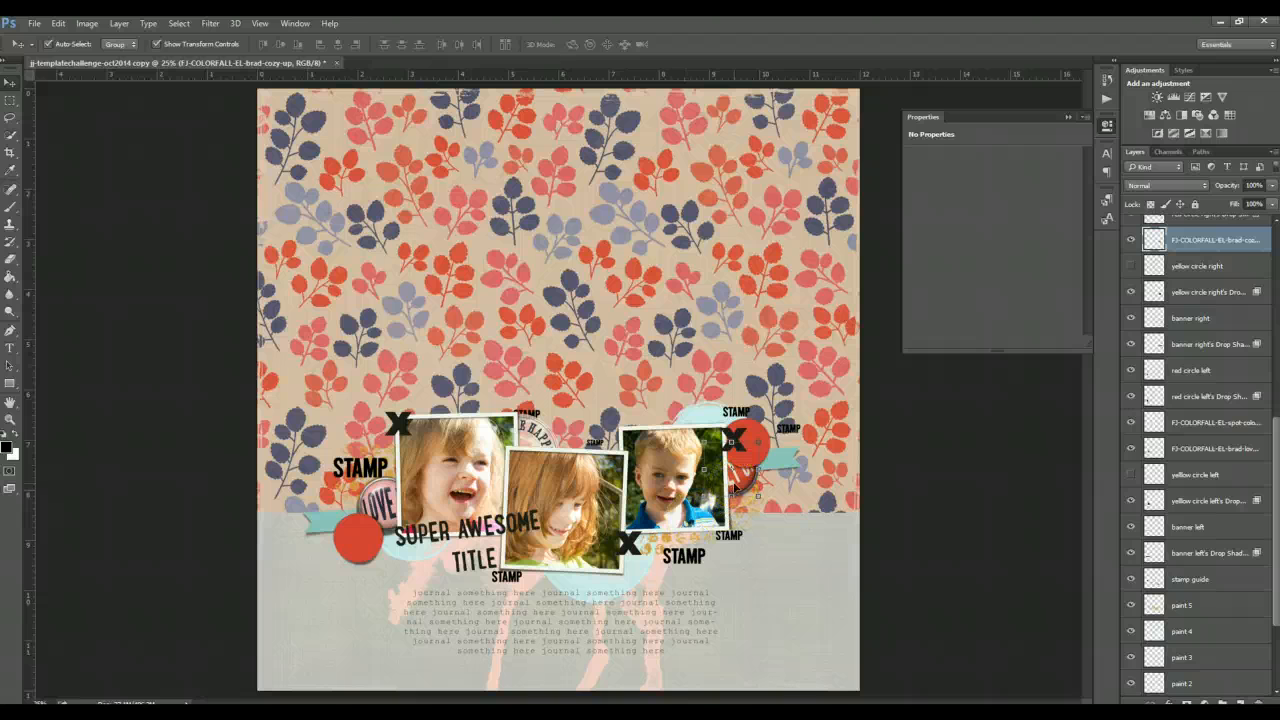
- Try clipping the navy denim paper from the FJ_colorfall papers folder to the right red circle, then delete it
left_click(841, 348)
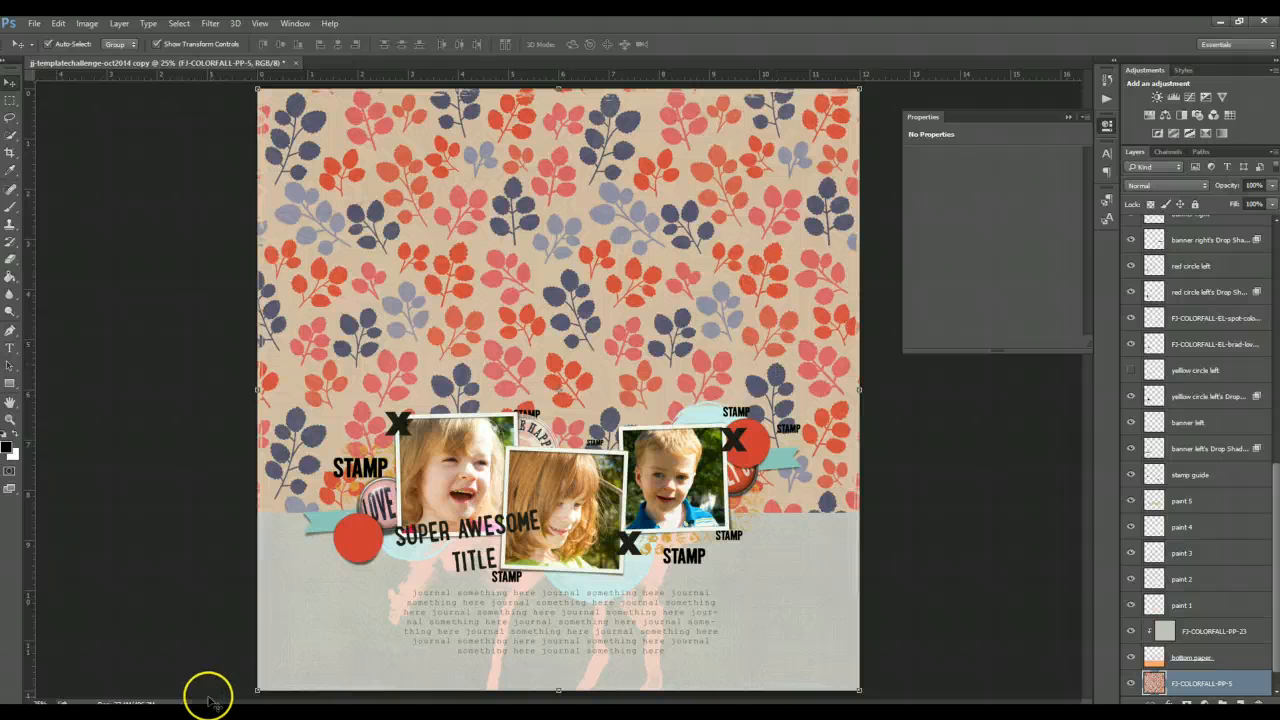
left_click(758, 439)
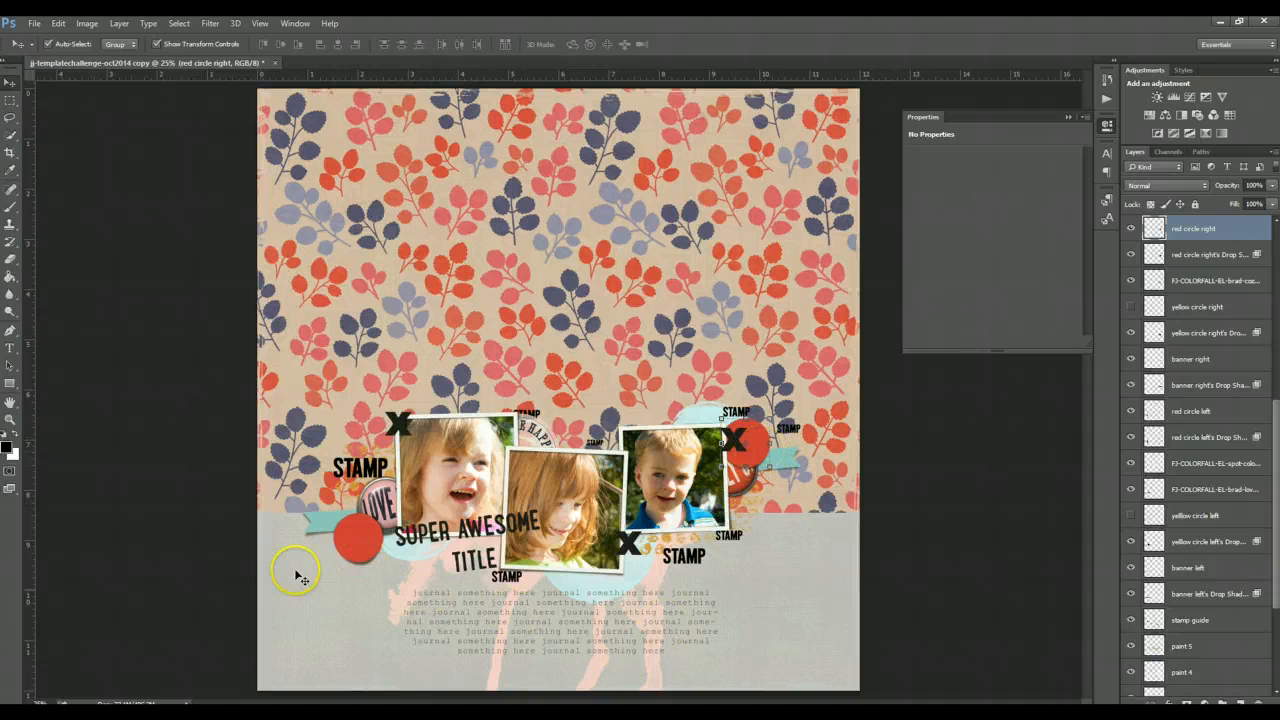
key("alt+Tab")
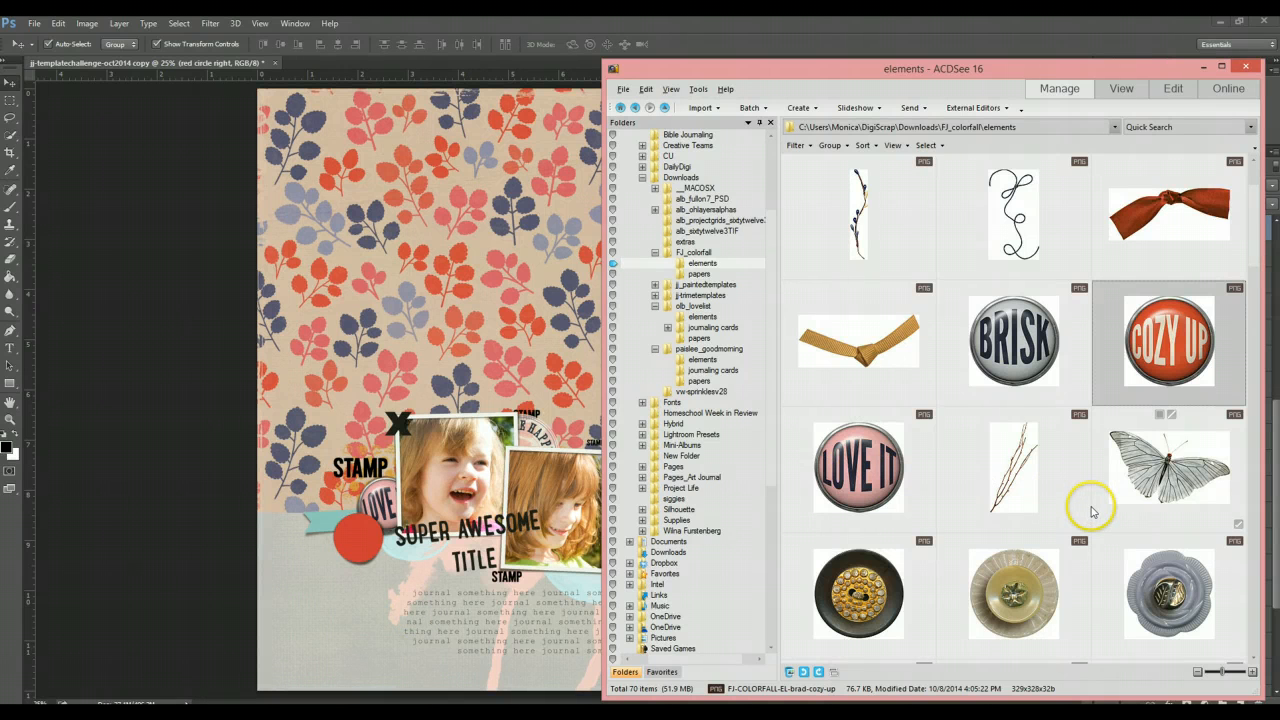
scroll(1091, 512, "down", 2)
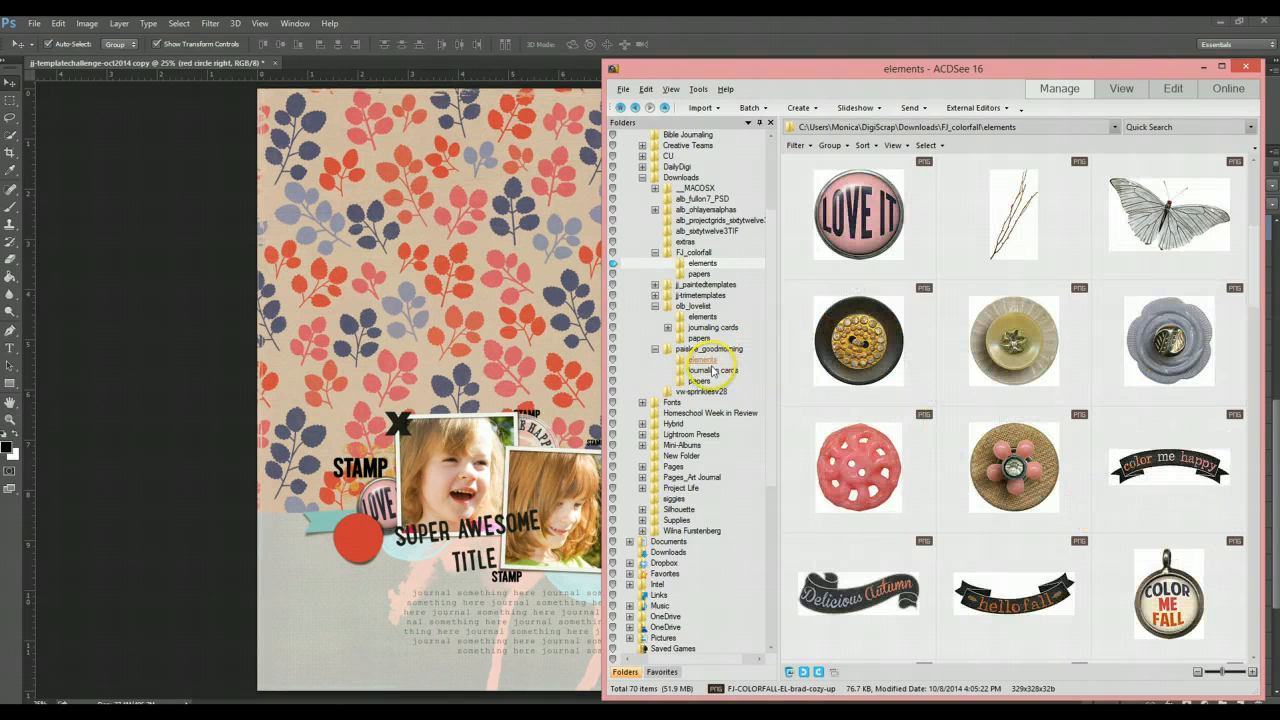
left_click(700, 273)
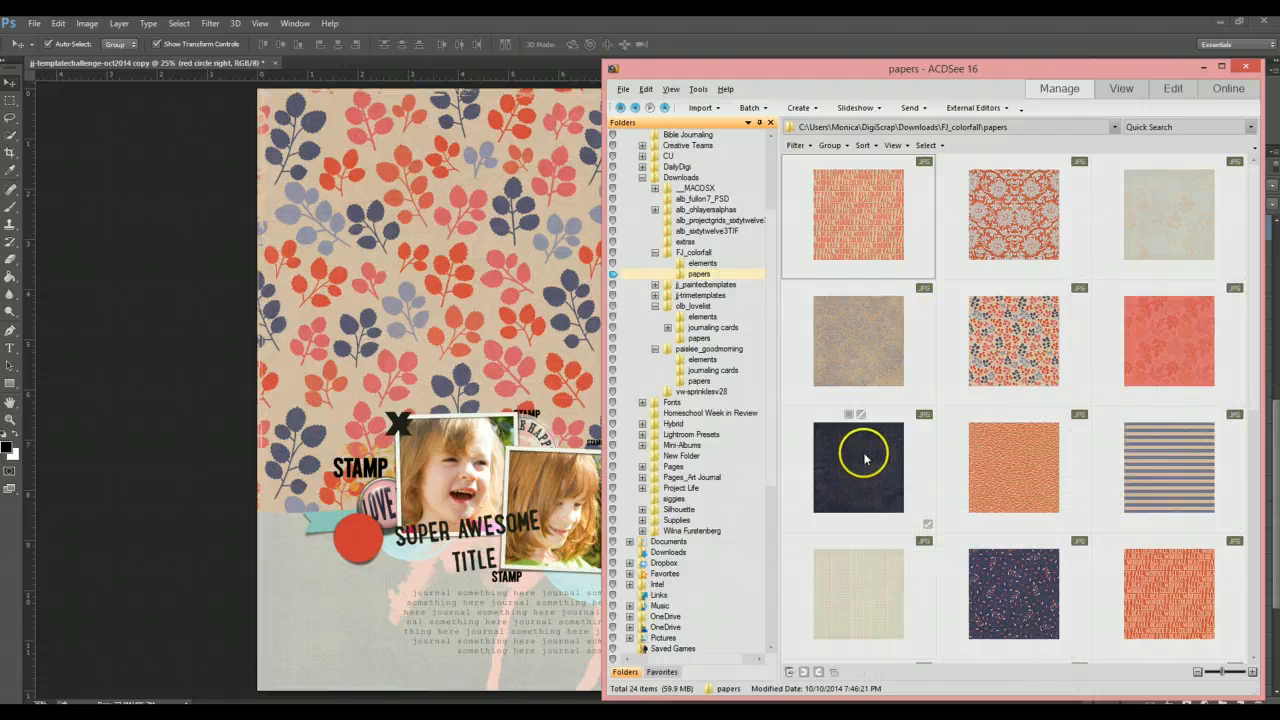
left_click_drag(863, 468, 524, 304)
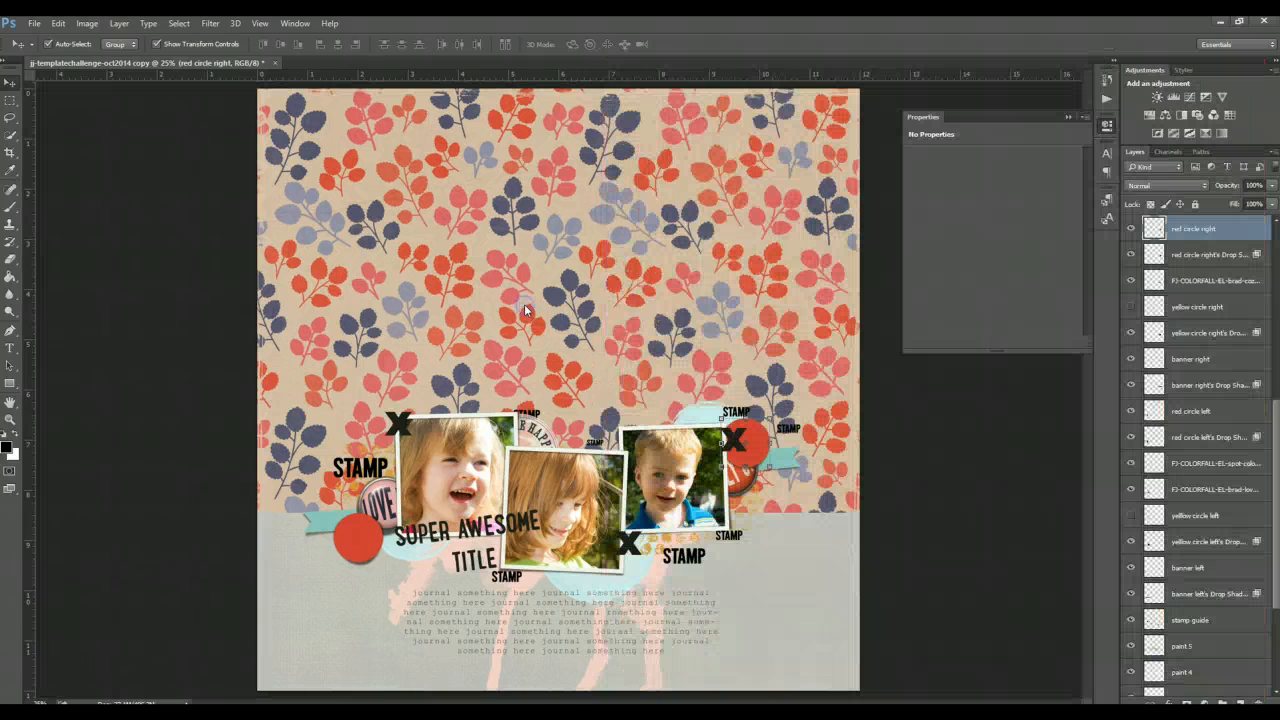
key("Return")
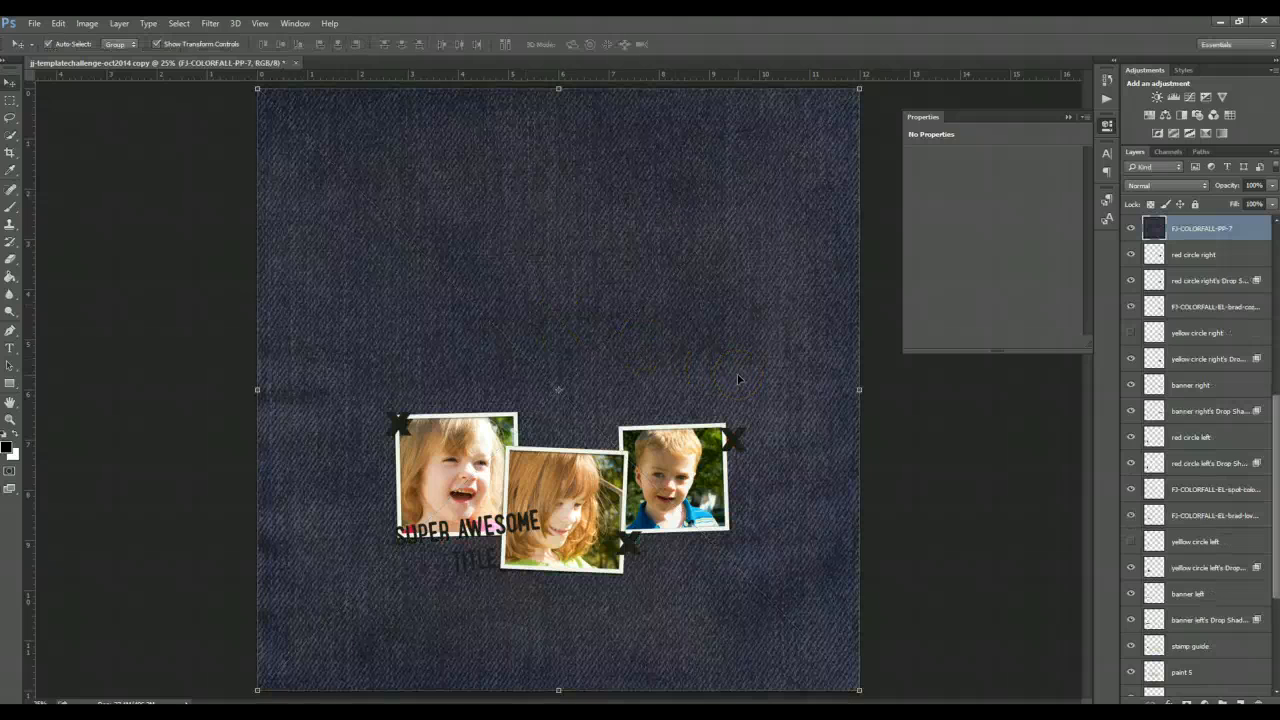
key("ctrl+alt+g")
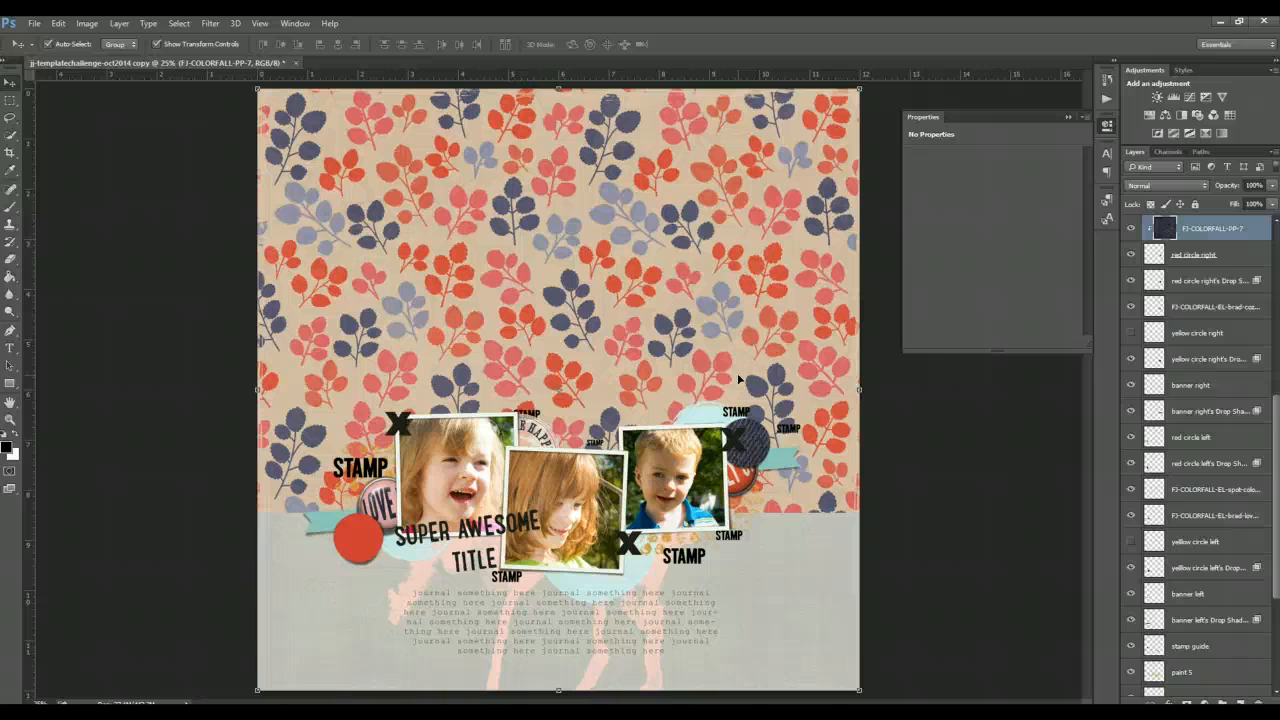
key("Delete")
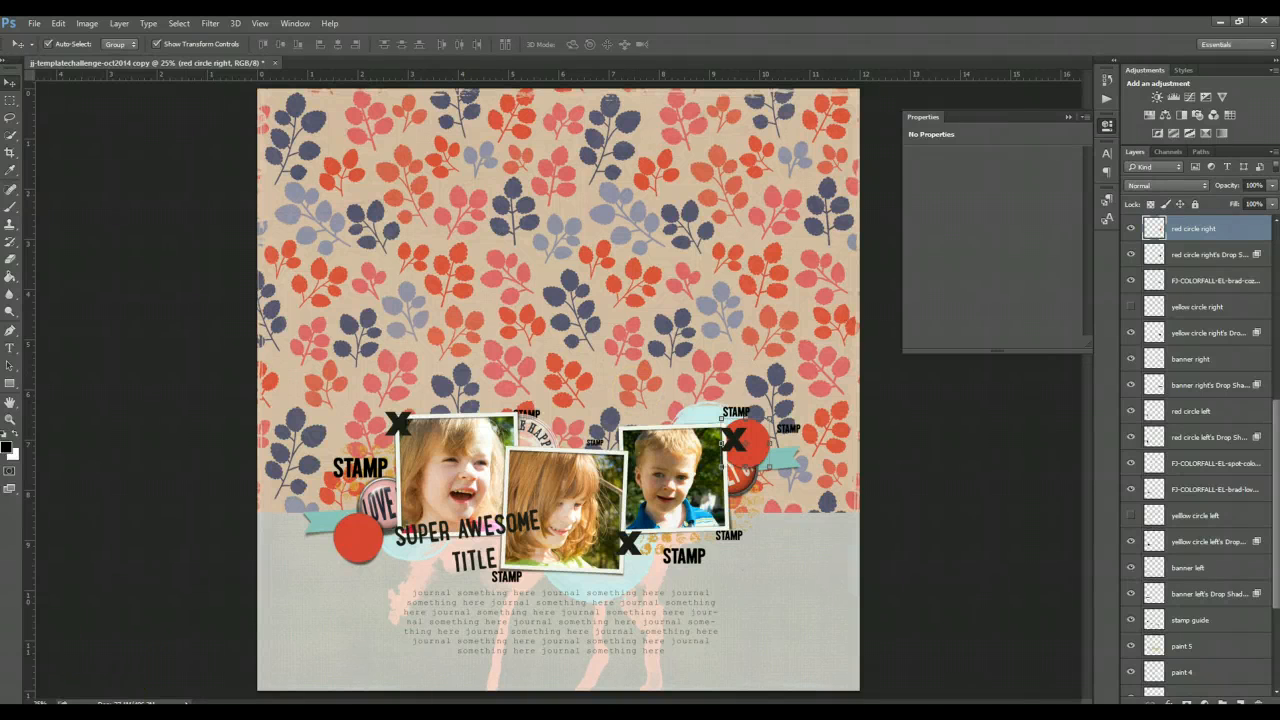
- Browse the FJ_colorfall elements folder for an embellishment for the right red circle
mouse_move(300, 714)
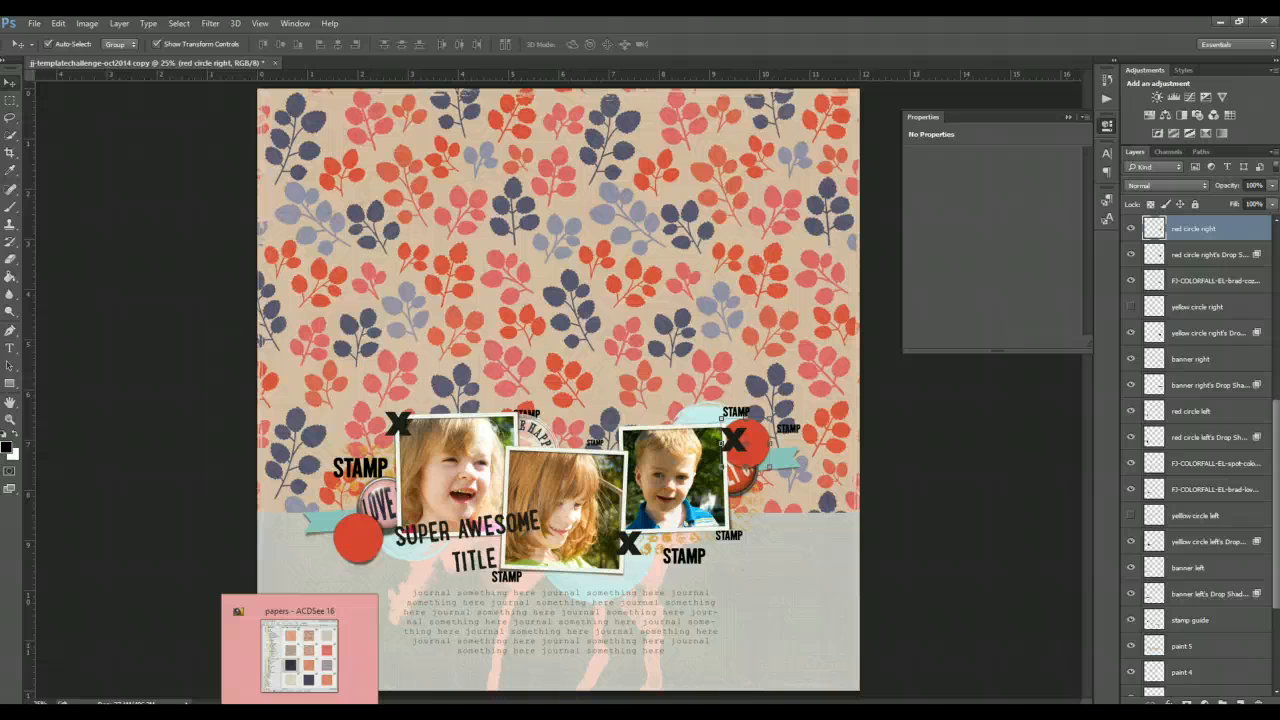
left_click(300, 650)
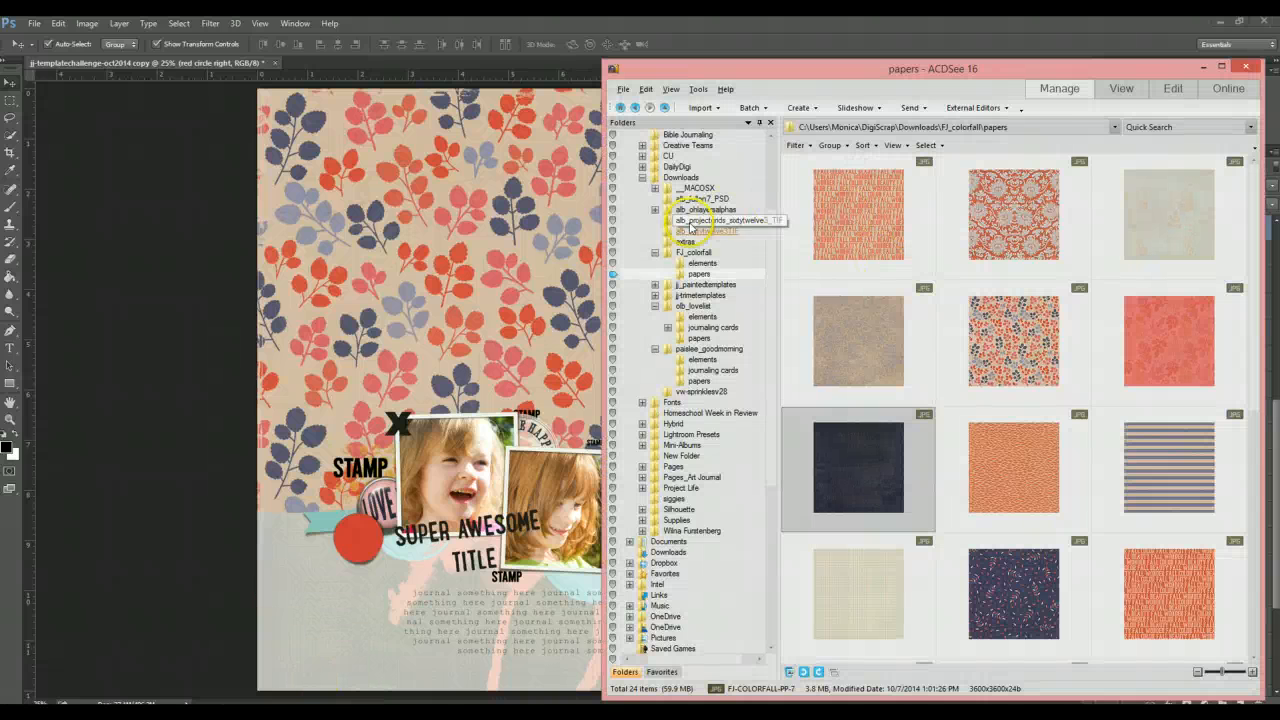
left_click(700, 264)
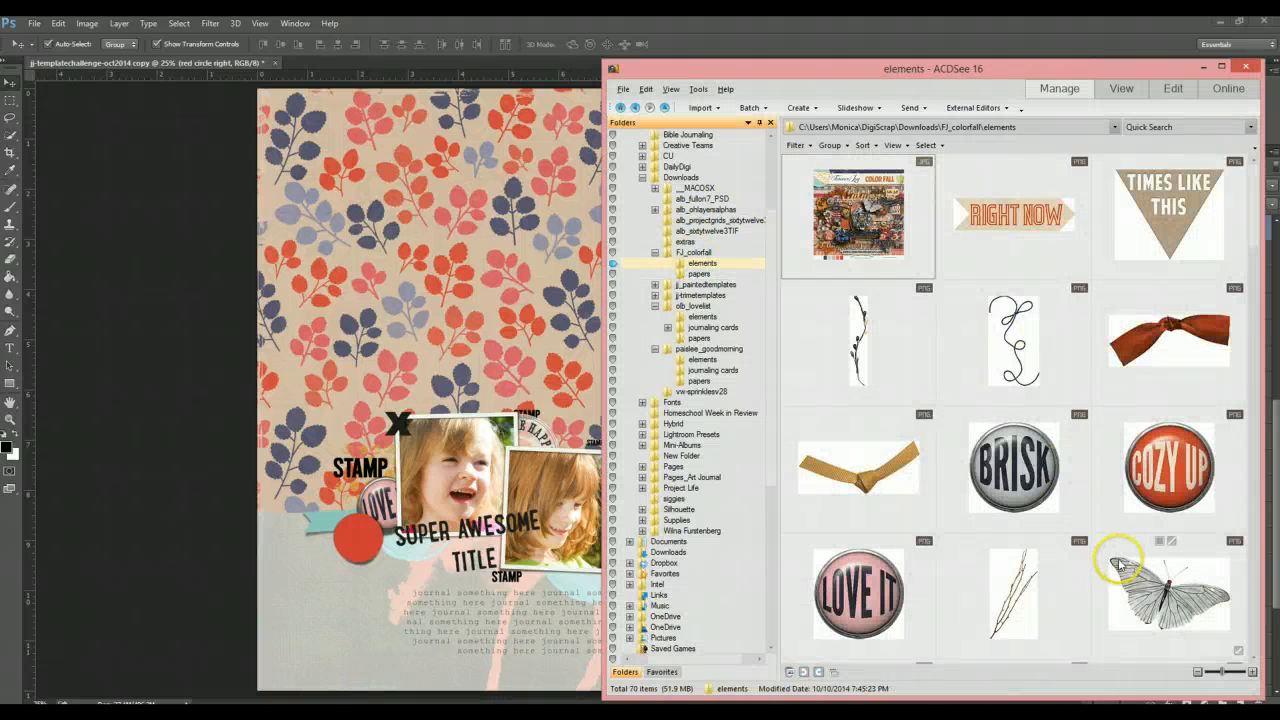
scroll(1112, 562, "down", 3)
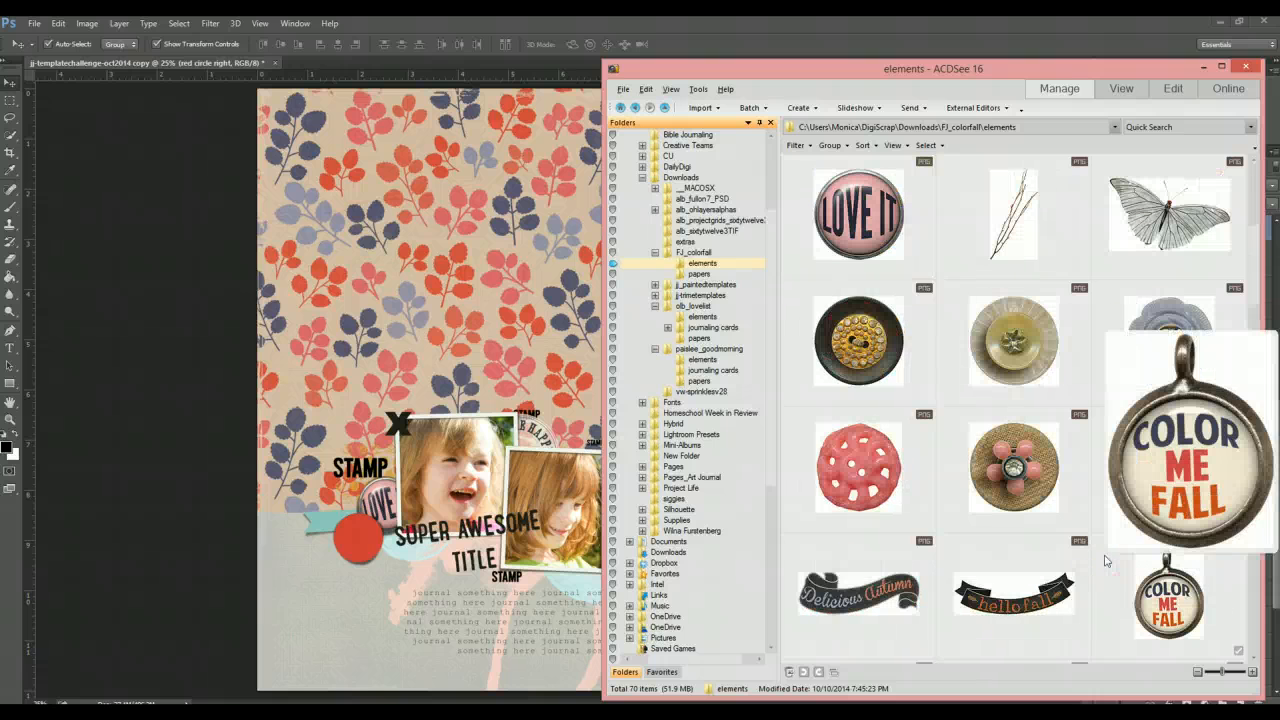
left_click(1088, 562)
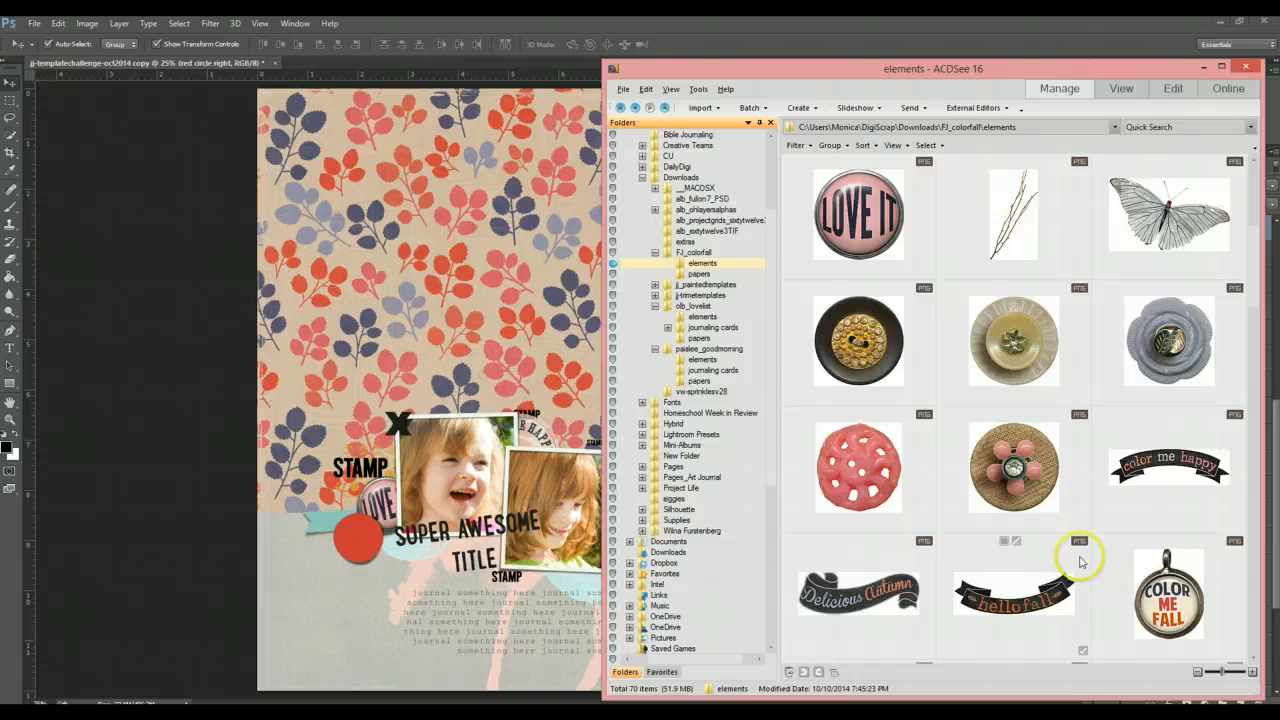
scroll(1080, 562, "down", 3)
mouse_move(1080, 563)
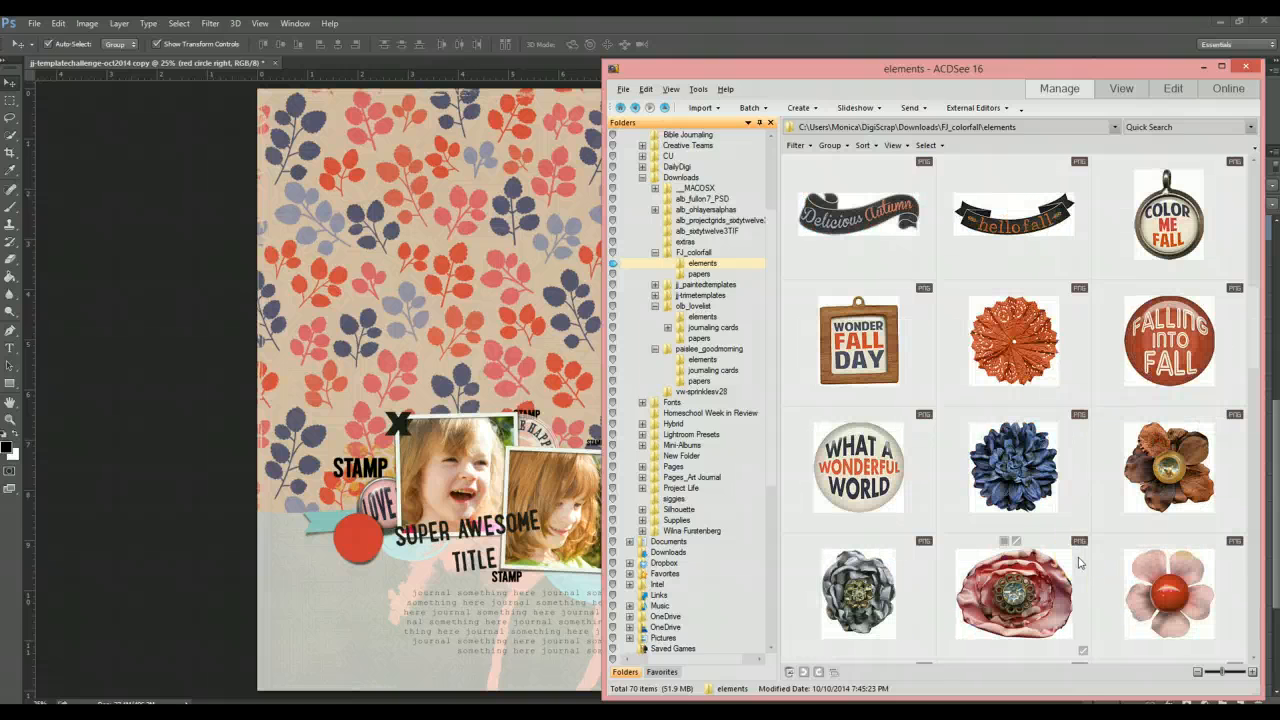
scroll(1078, 562, "down", 2)
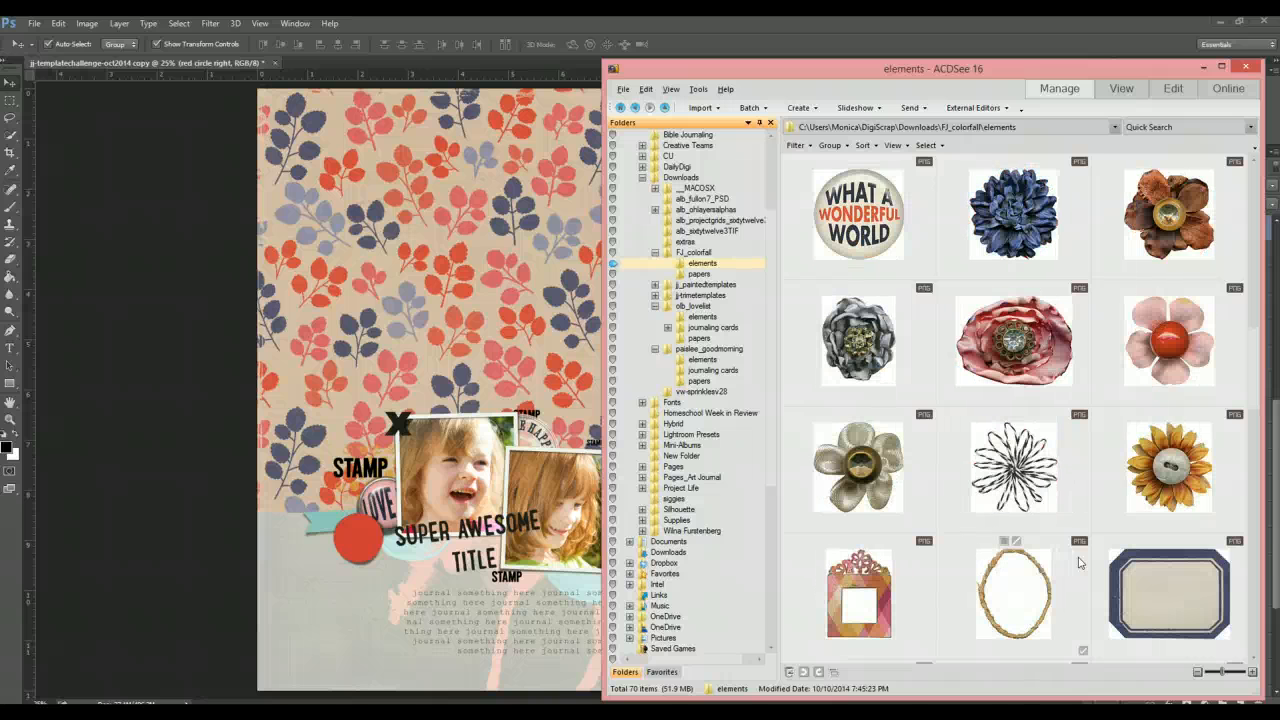
scroll(1078, 562, "down", 2)
scroll(1078, 562, "up", 3)
- Place the blue flower, scaled down, over the right red circle and hide the right red circle layer
left_click(985, 372)
left_click_drag(985, 372, 578, 340)
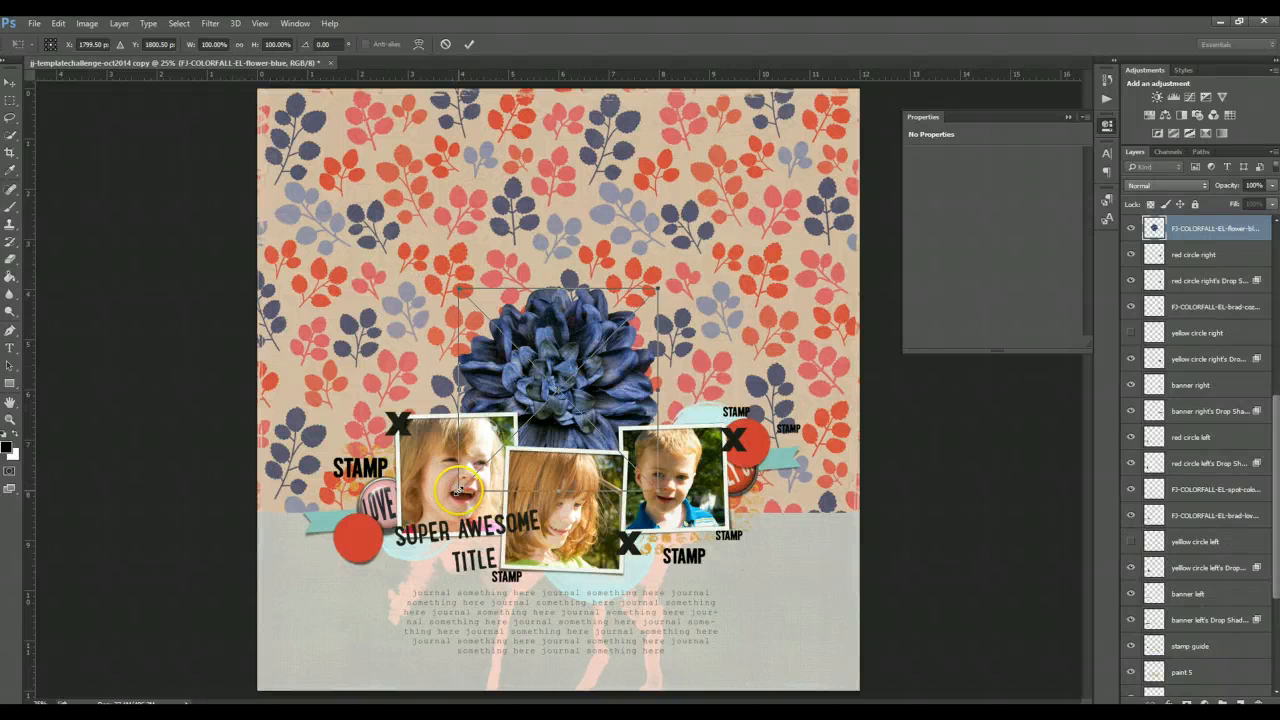
left_click_drag(455, 496, 607, 339)
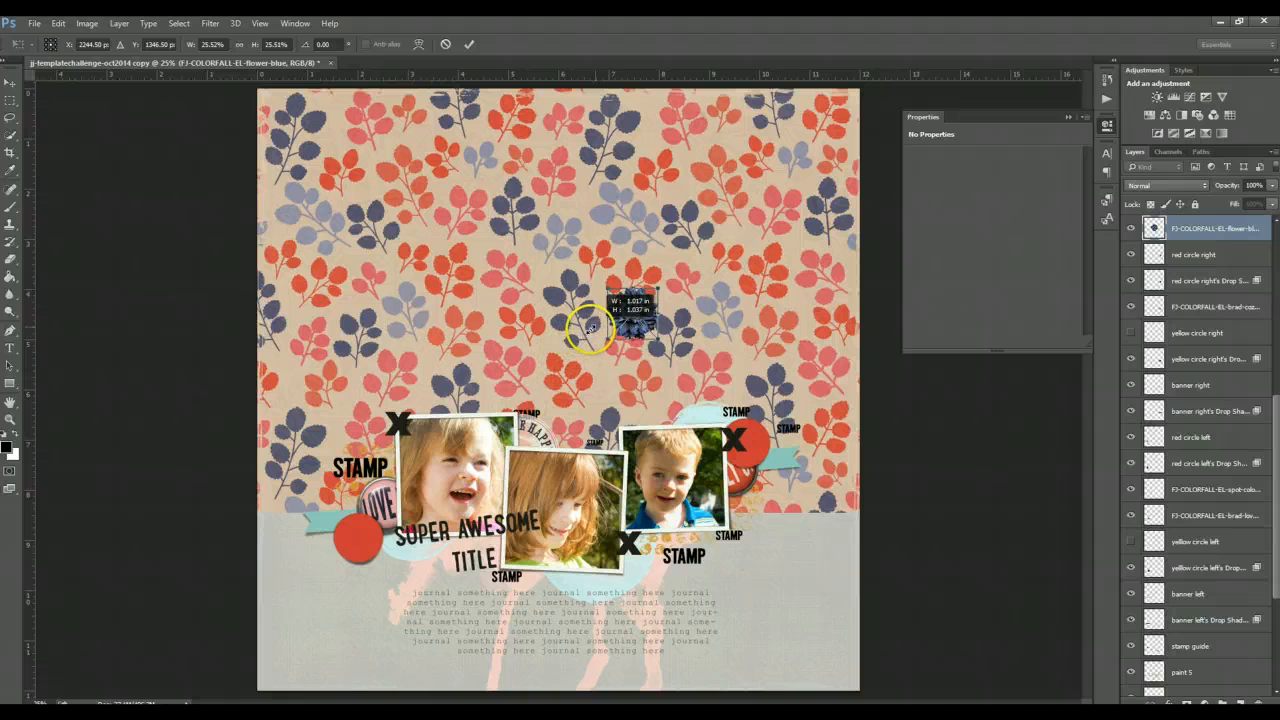
left_click(469, 44)
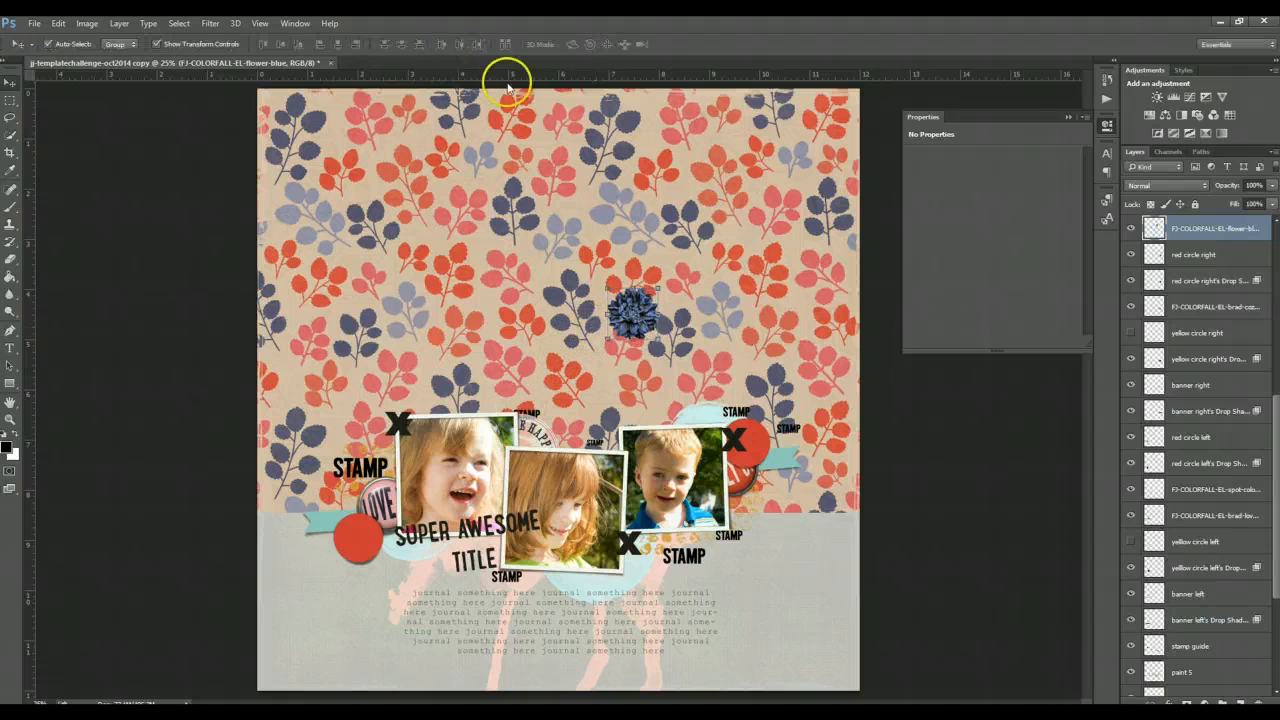
left_click_drag(630, 312, 752, 429)
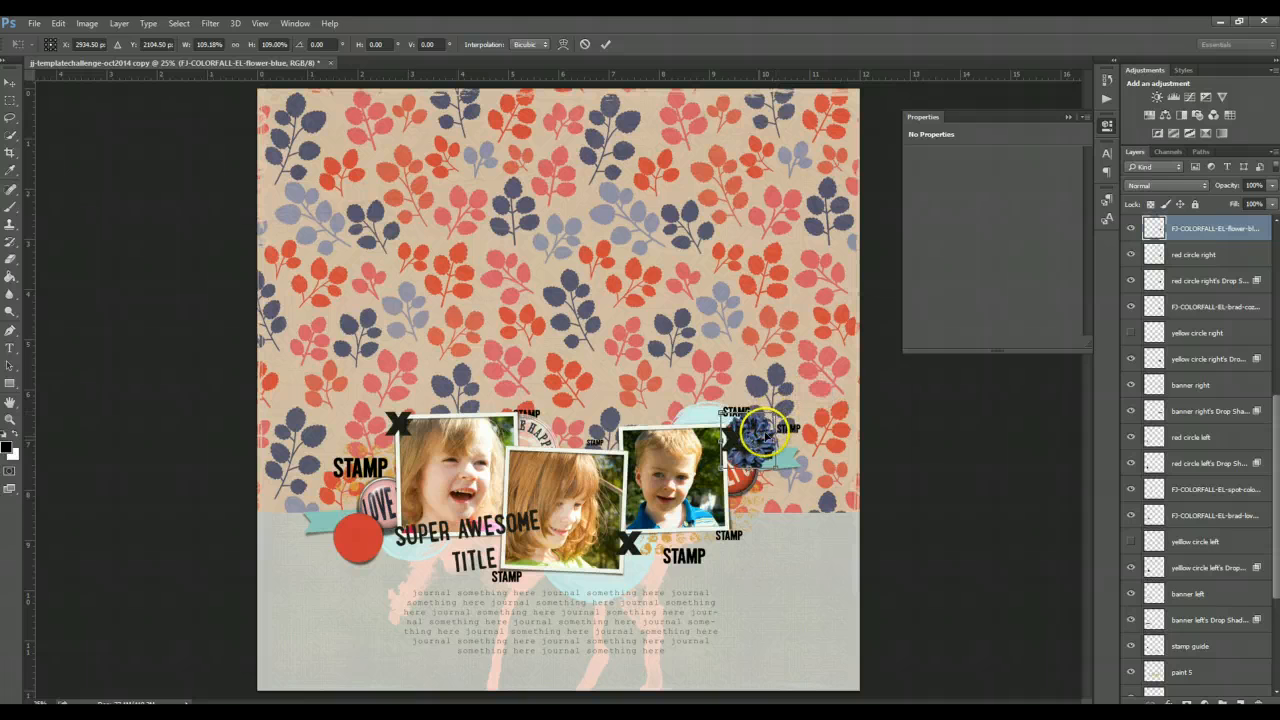
key("Return")
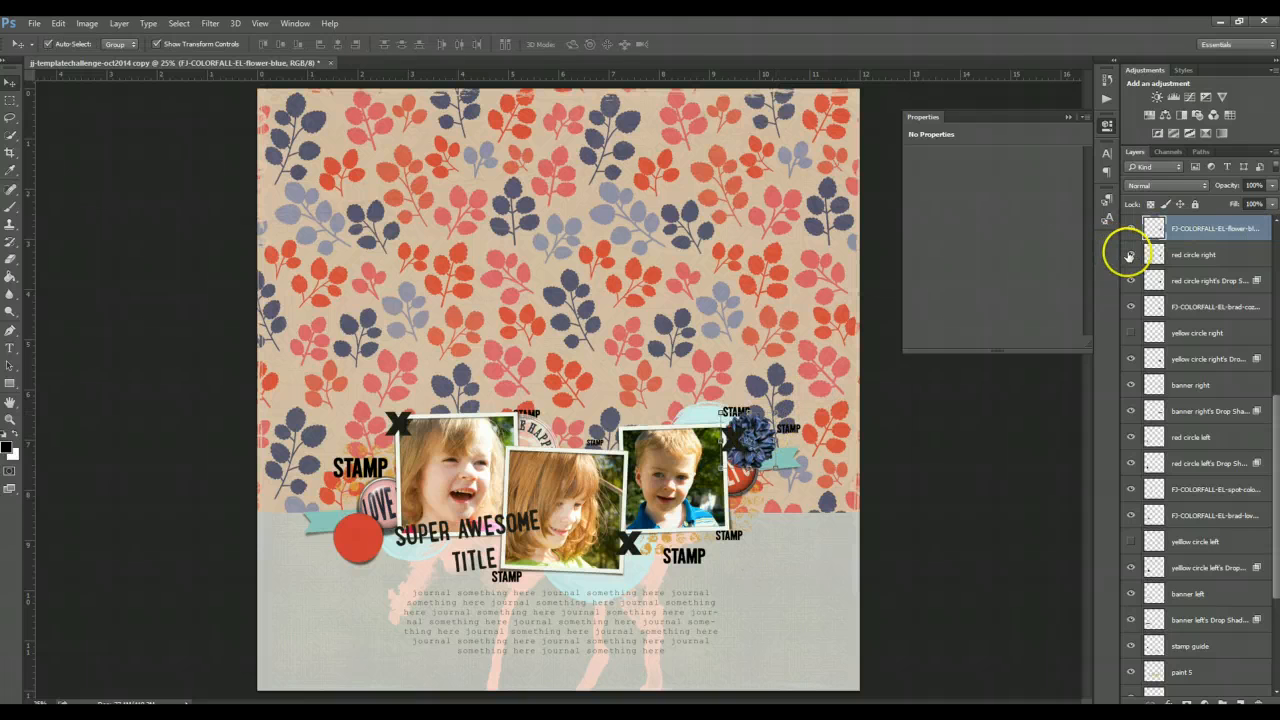
left_click(1130, 254)
- Select the left red circle layer and browse the elements folder again for another flower
left_click(366, 544)
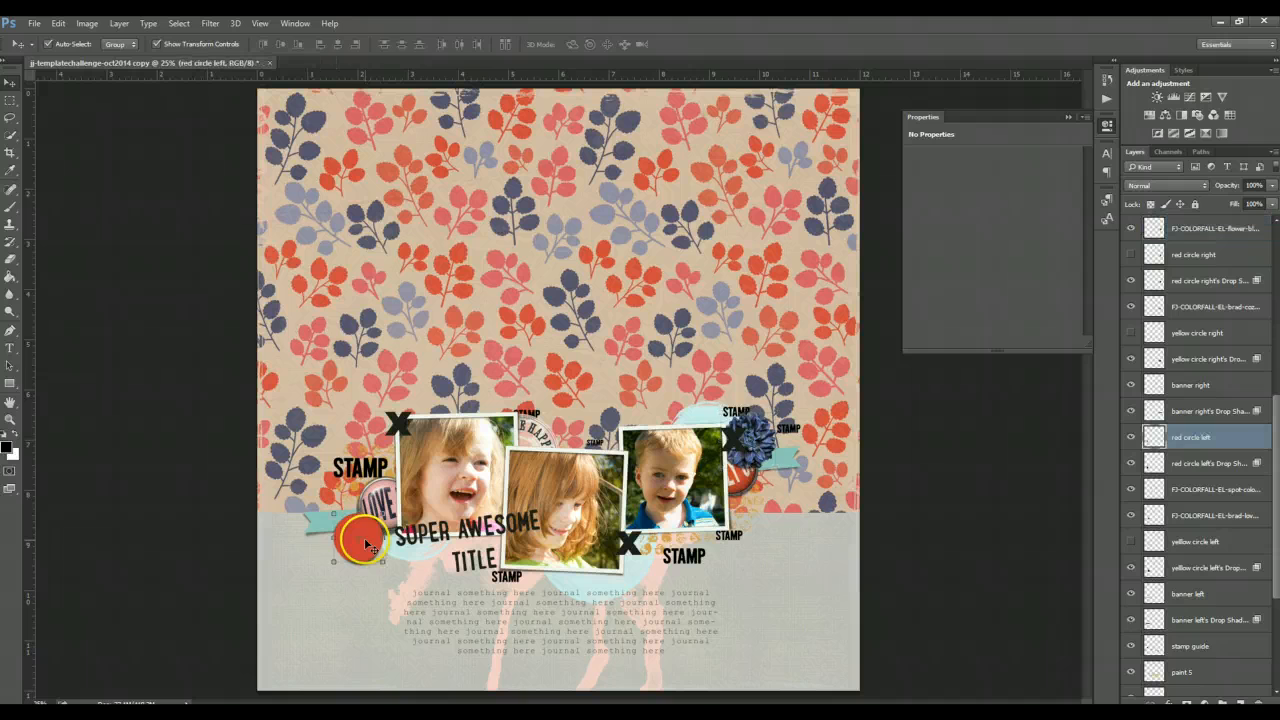
left_click(270, 718)
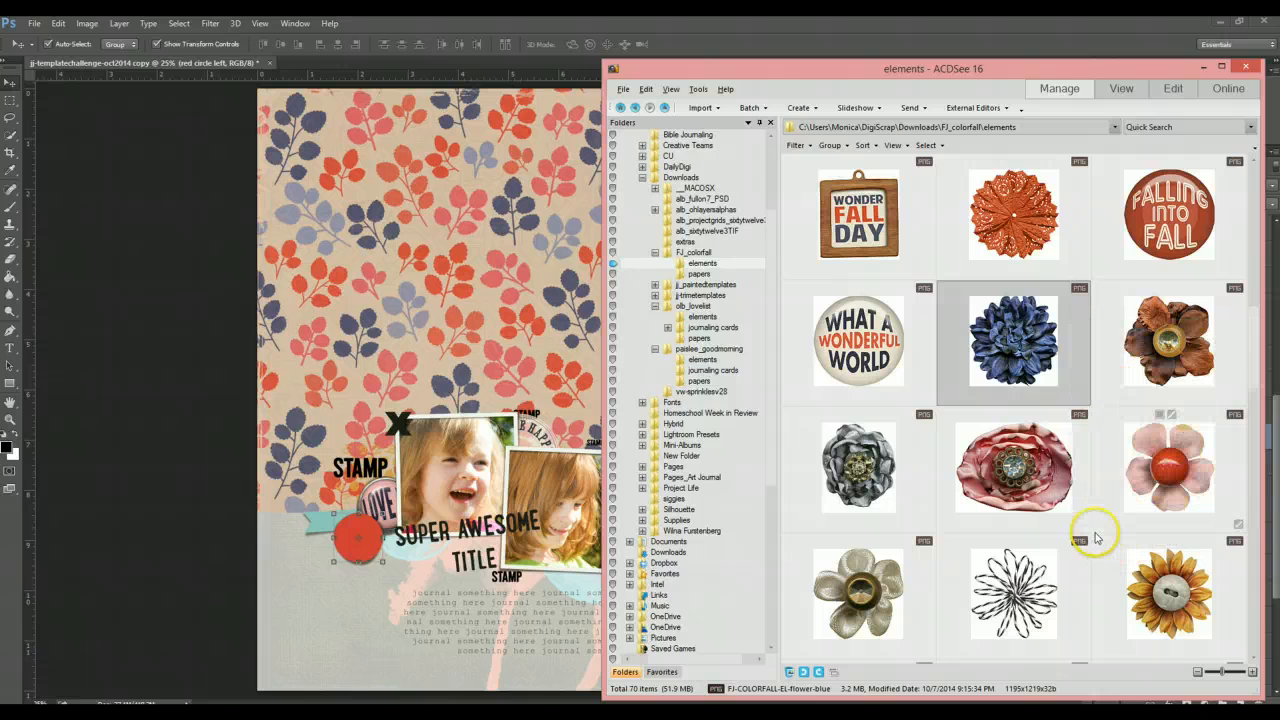
scroll(1100, 567, "down", 4)
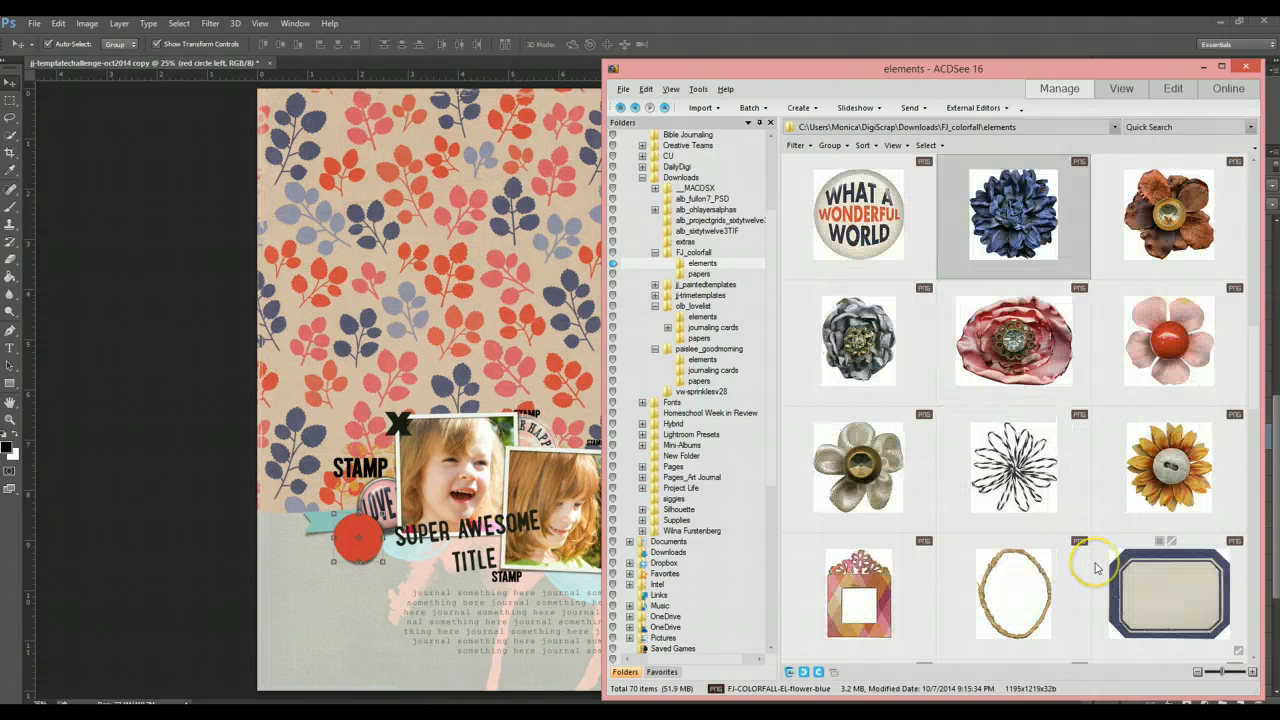
scroll(1095, 568, "down", 8)
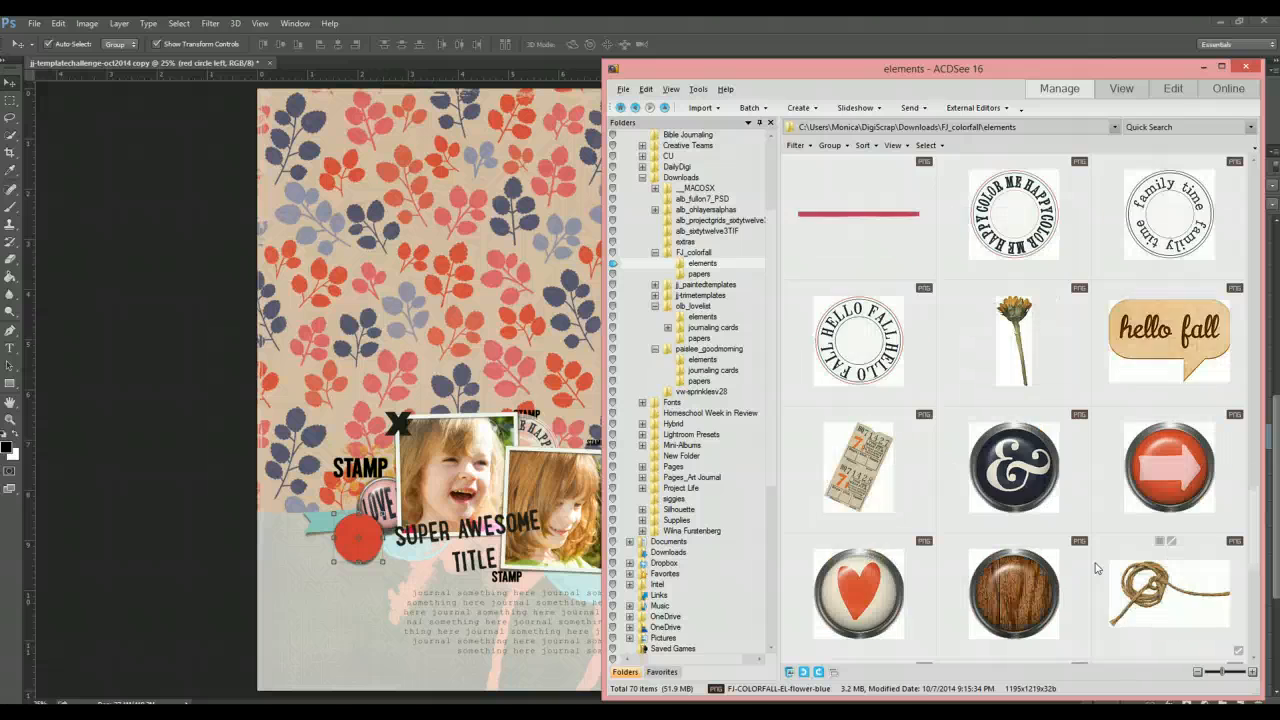
scroll(1095, 568, "up", 1)
scroll(1094, 568, "up", 2)
scroll(1088, 565, "up", 5)
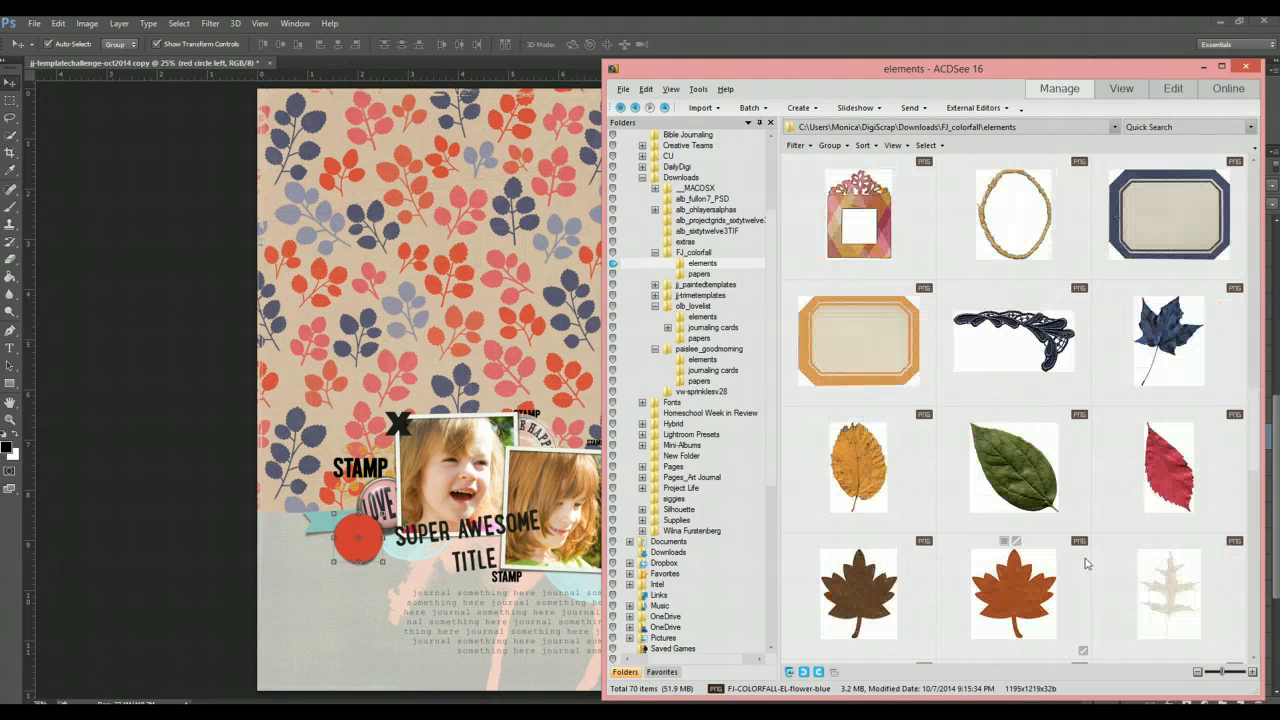
scroll(1087, 564, "up", 2)
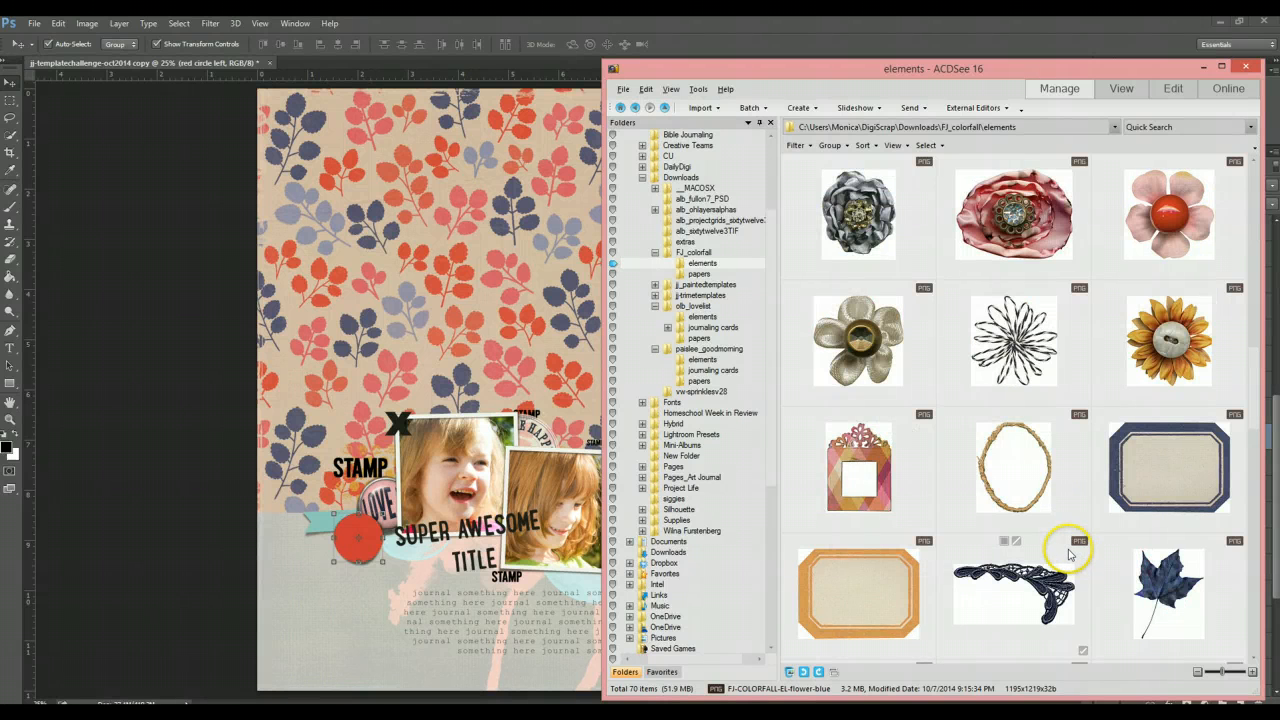
scroll(1068, 553, "up", 1)
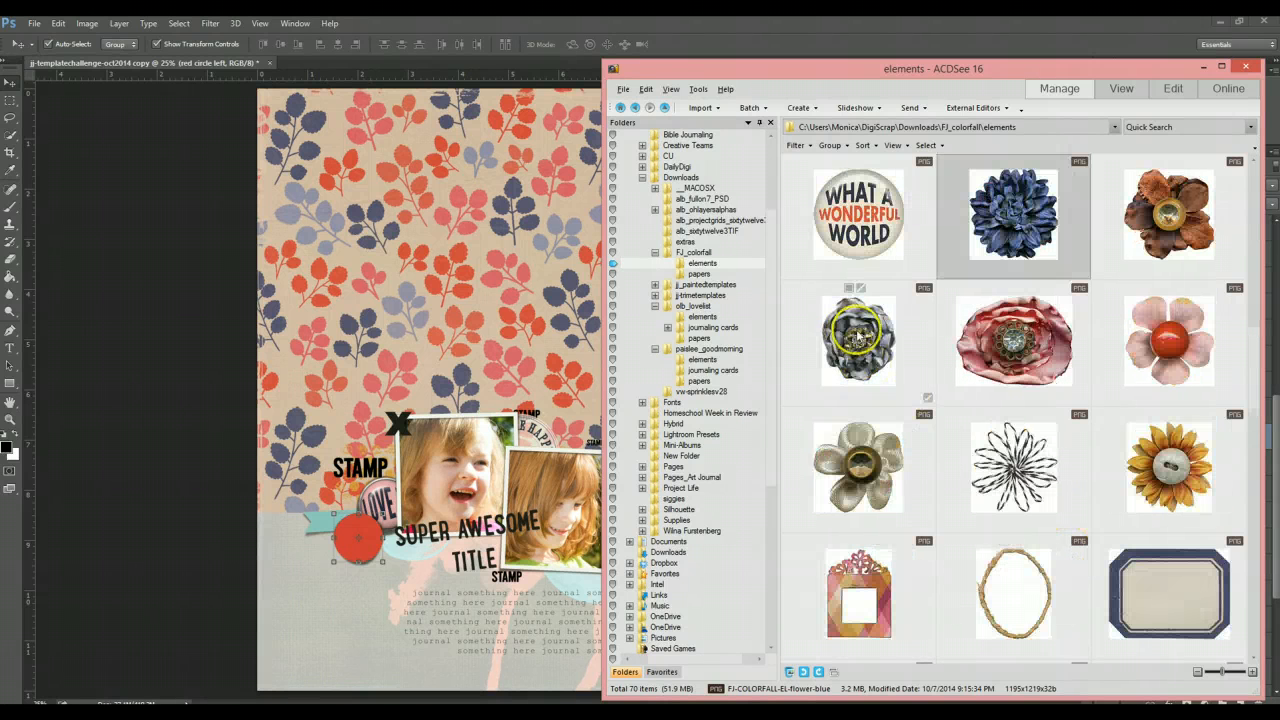
- Place the grey flower from the elements folder, scaled down to about 55%, over the left red circle
left_click_drag(858, 340, 400, 420)
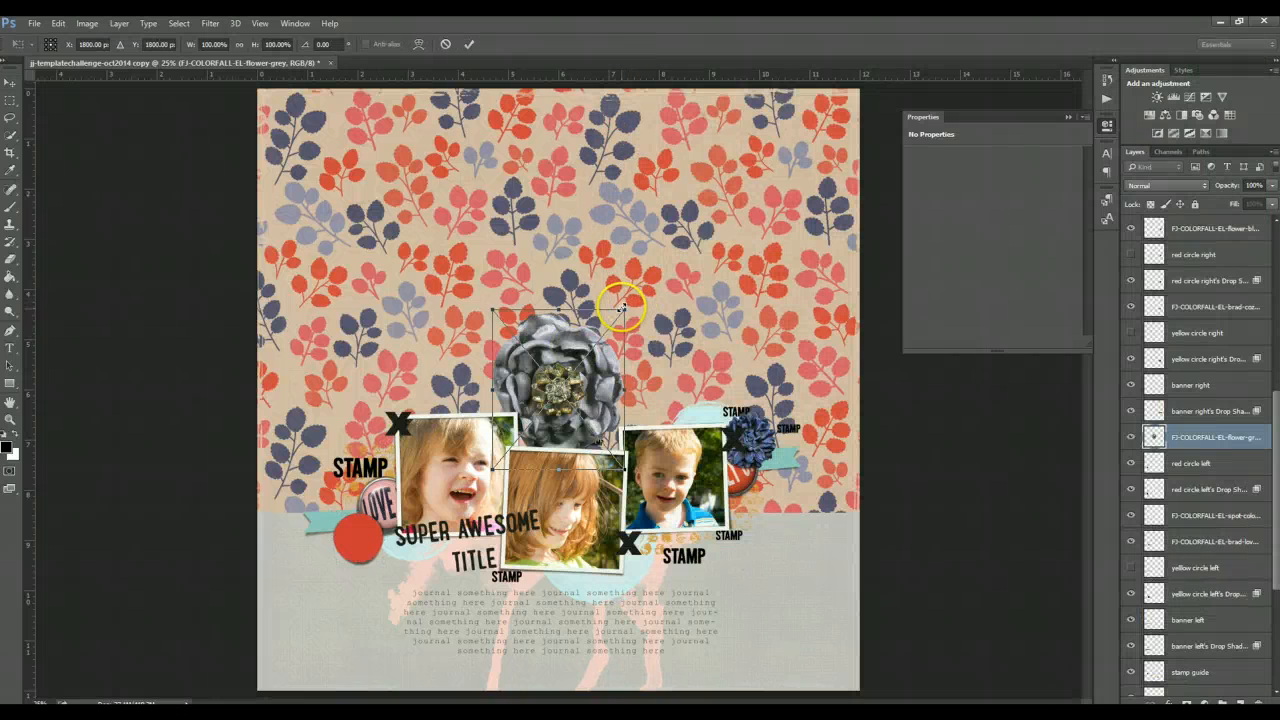
left_click_drag(622, 308, 566, 380)
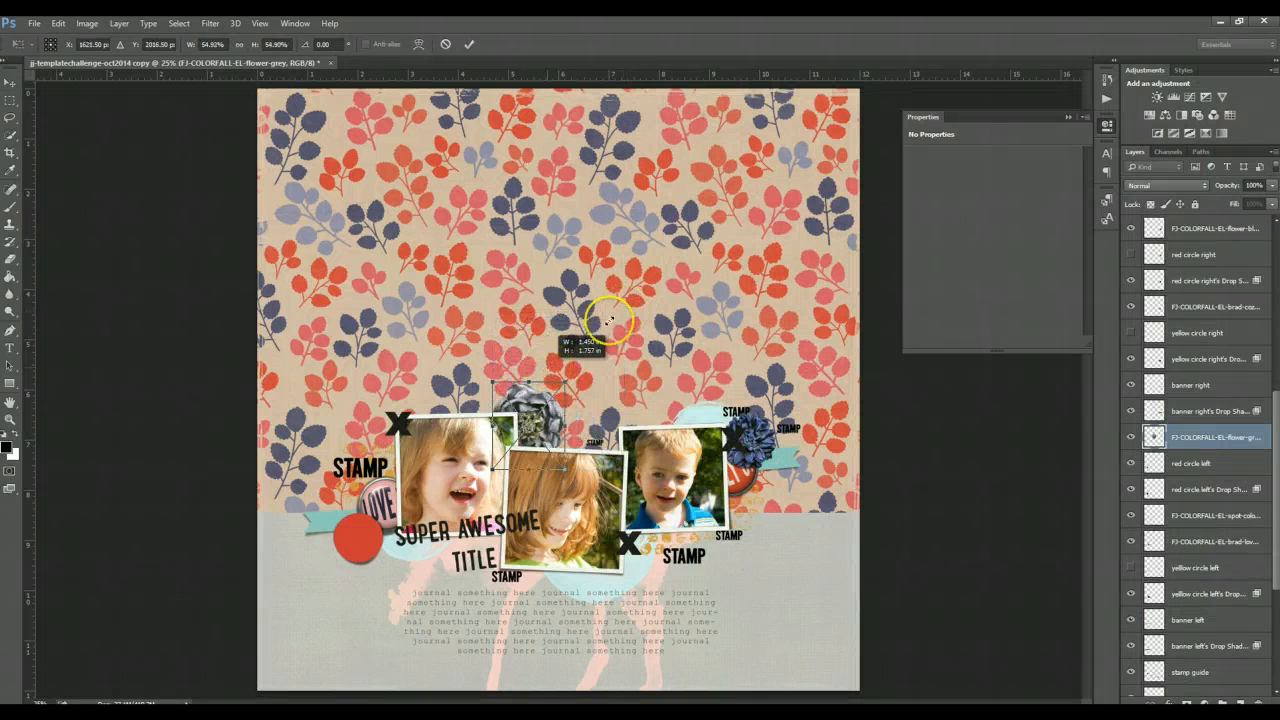
key("Return")
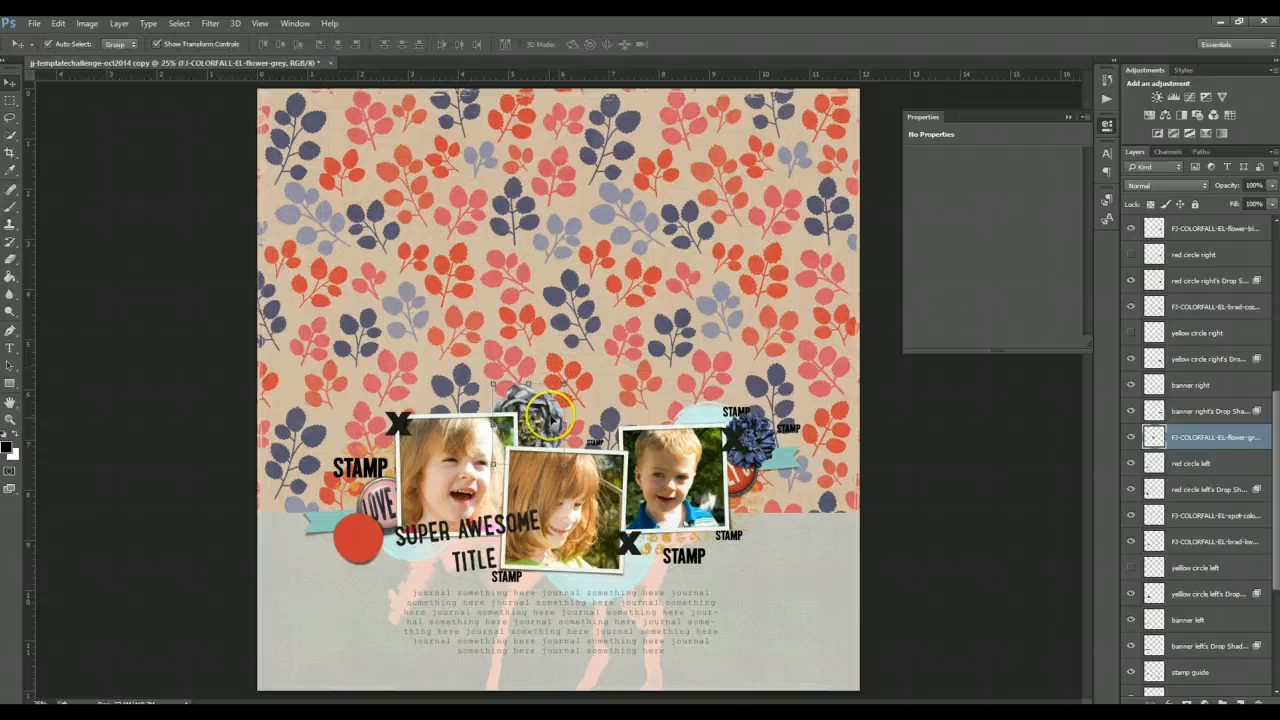
left_click_drag(547, 410, 389, 499)
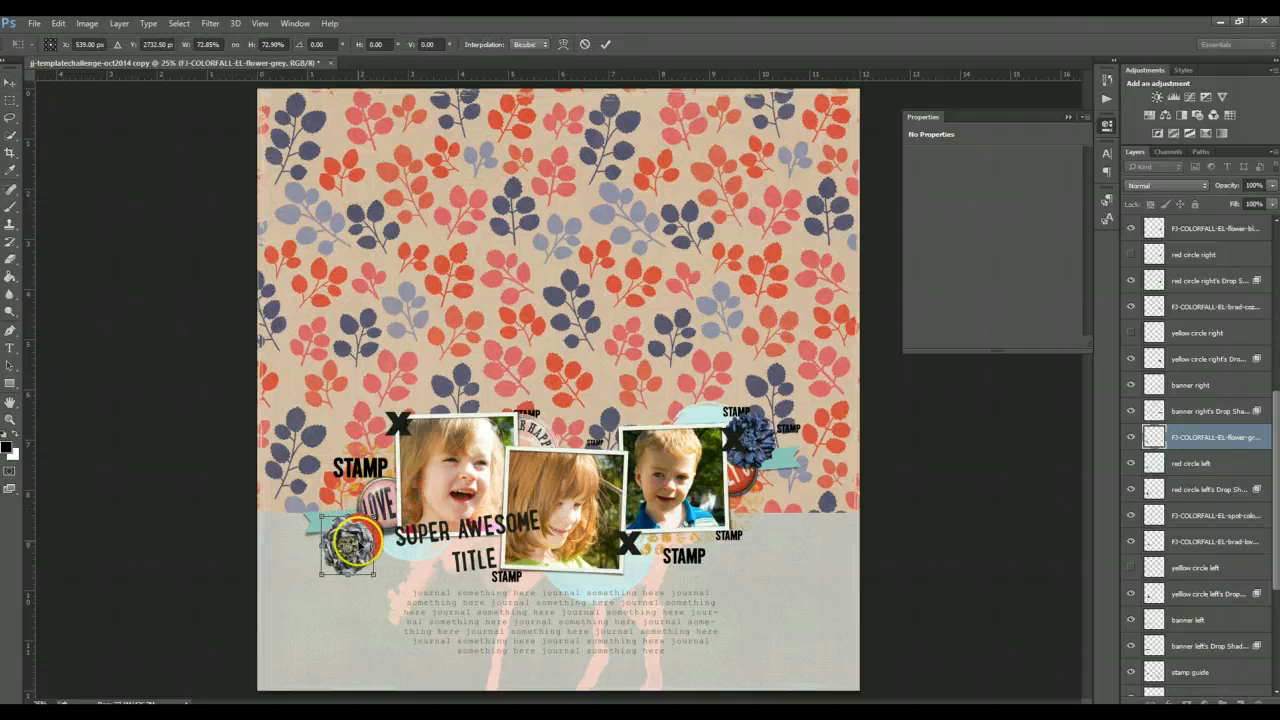
key("Return")
left_click_drag(364, 546, 399, 530)
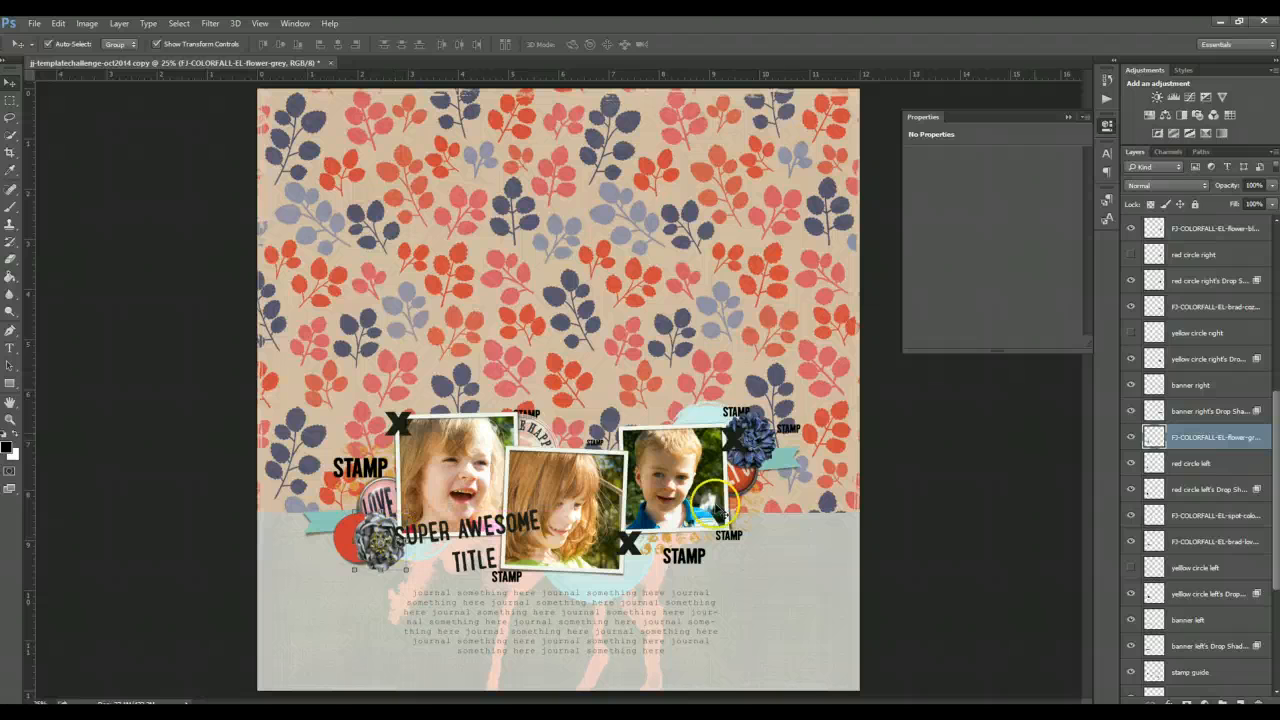
- Hide the left red circle layer and its drop shadow layer
left_click(1129, 465)
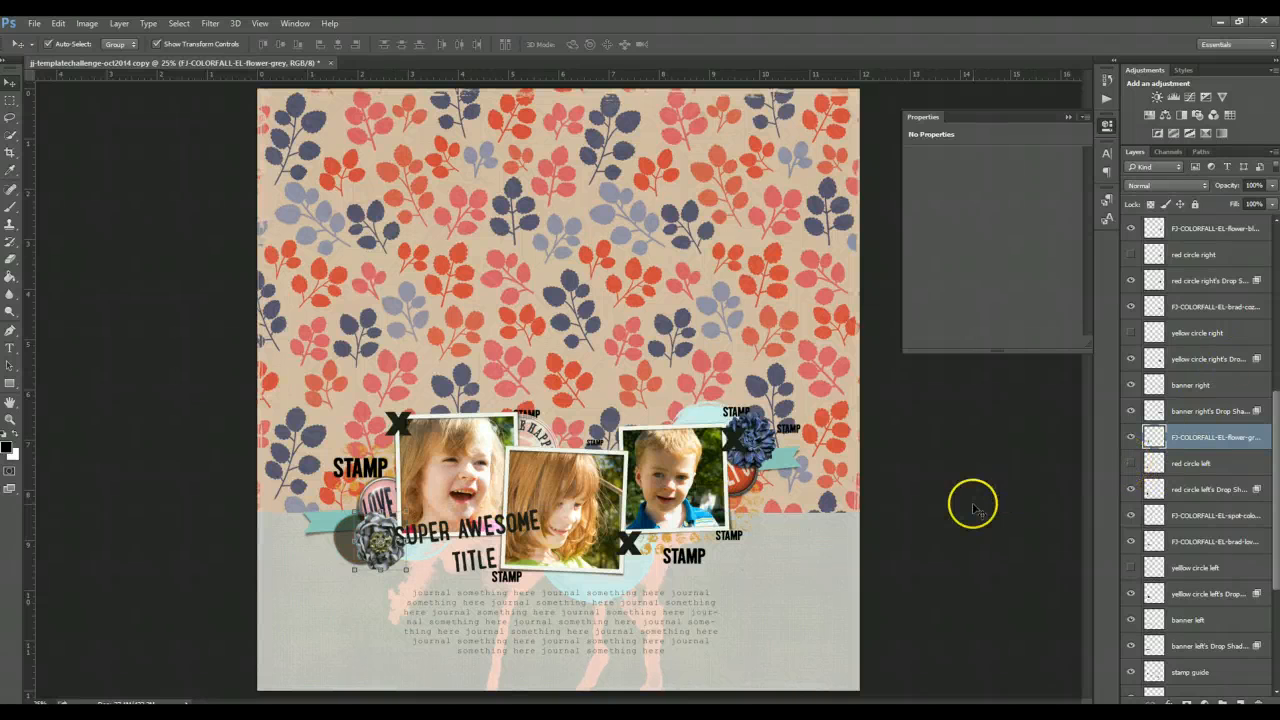
left_click(972, 503)
left_click(1205, 462)
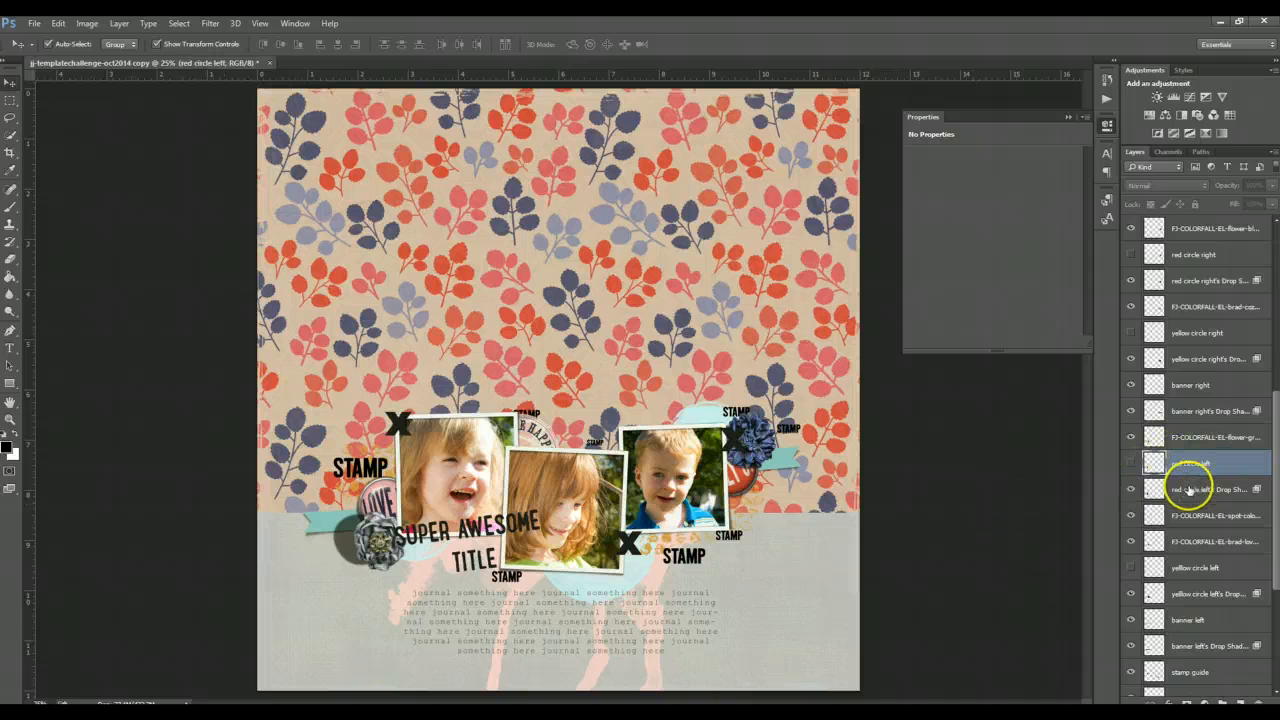
left_click(1131, 489)
left_click(963, 553)
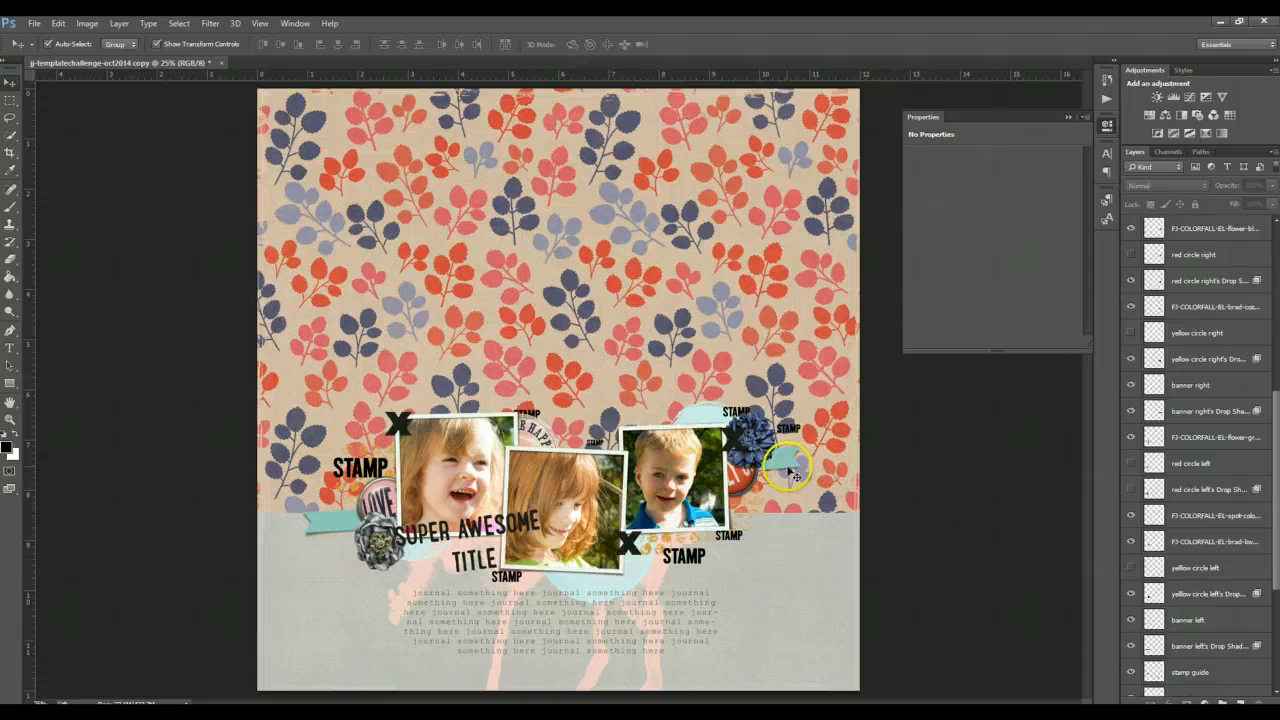
- Hide the template's elements layer and the stamp guide layer
left_click(737, 440)
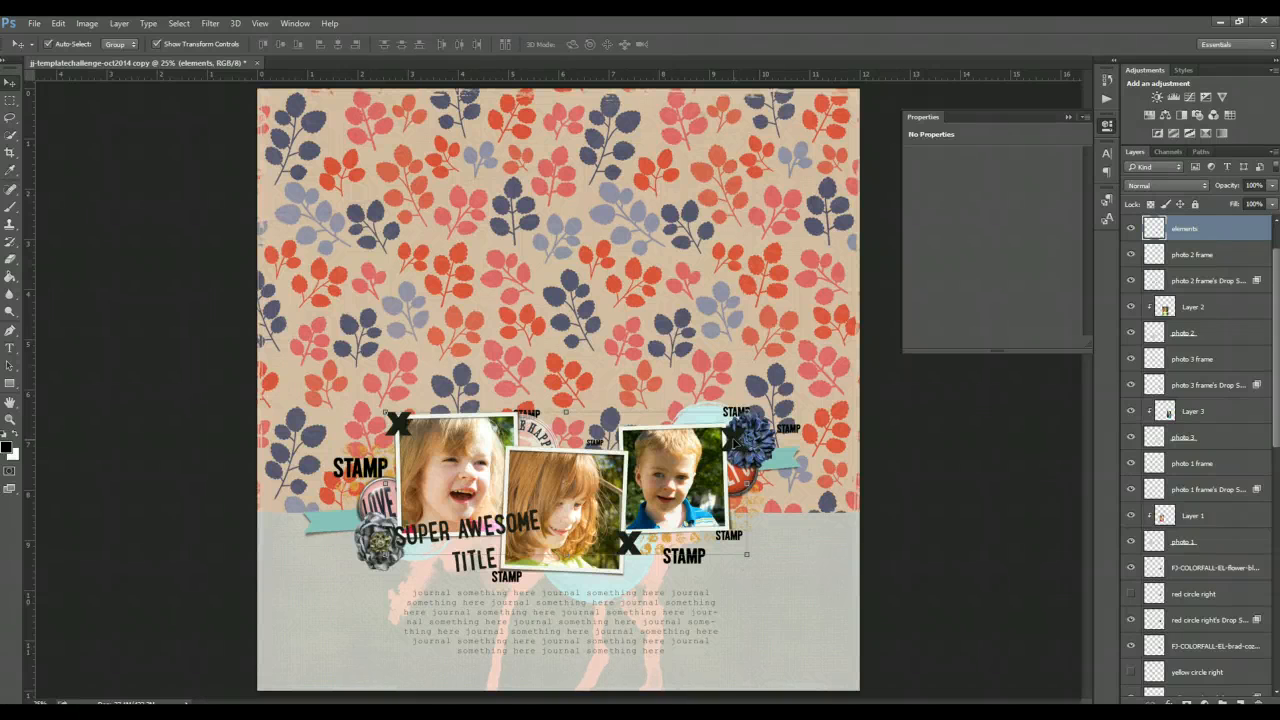
left_click(1131, 229)
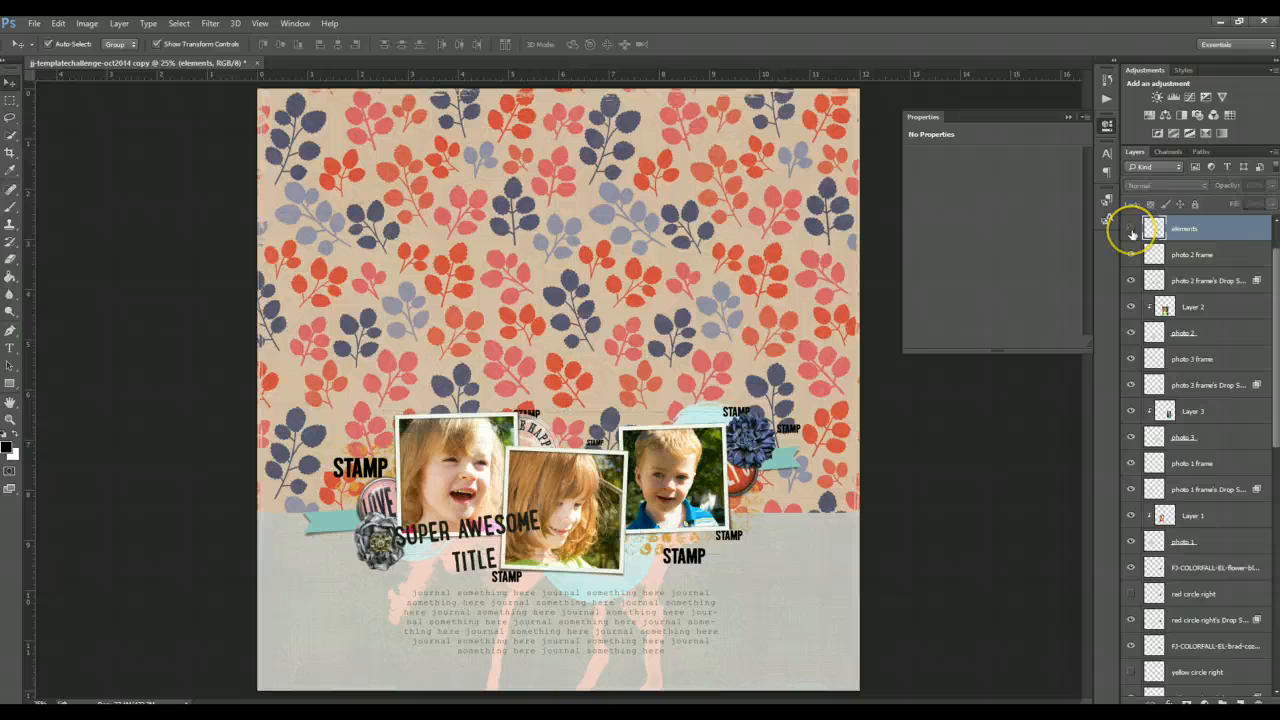
left_click(365, 466)
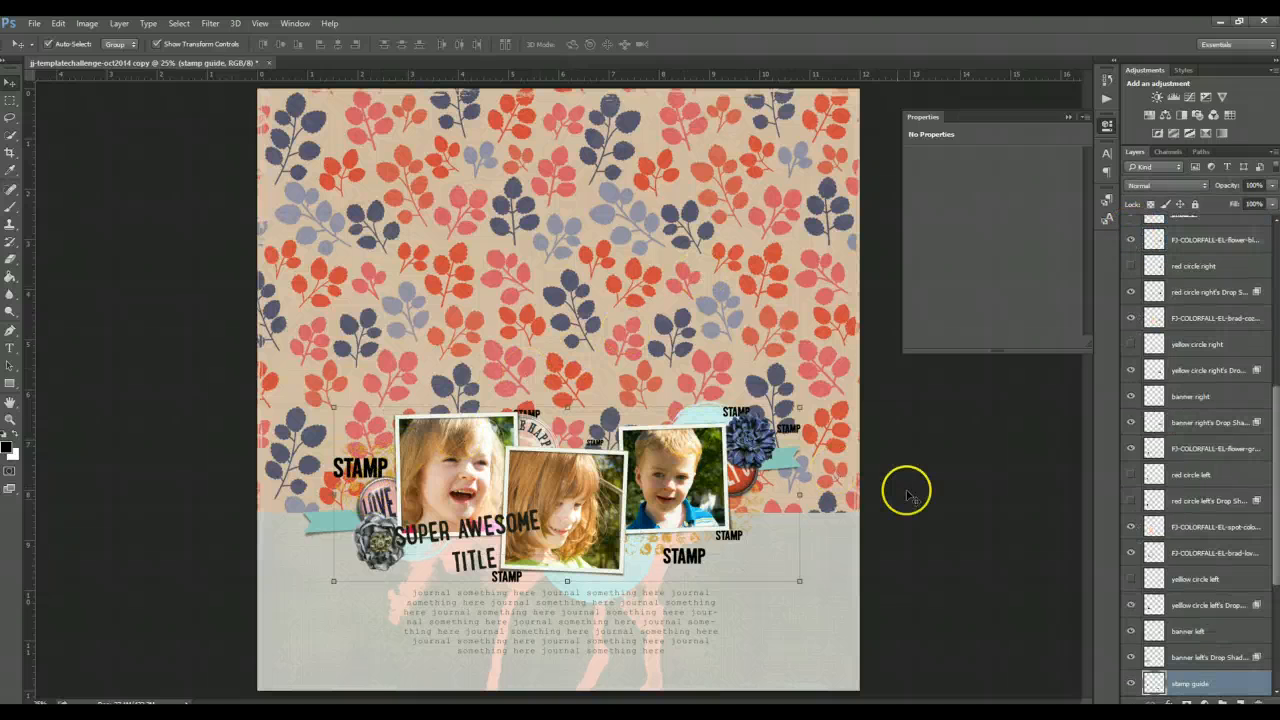
scroll(1215, 548, "down", 3)
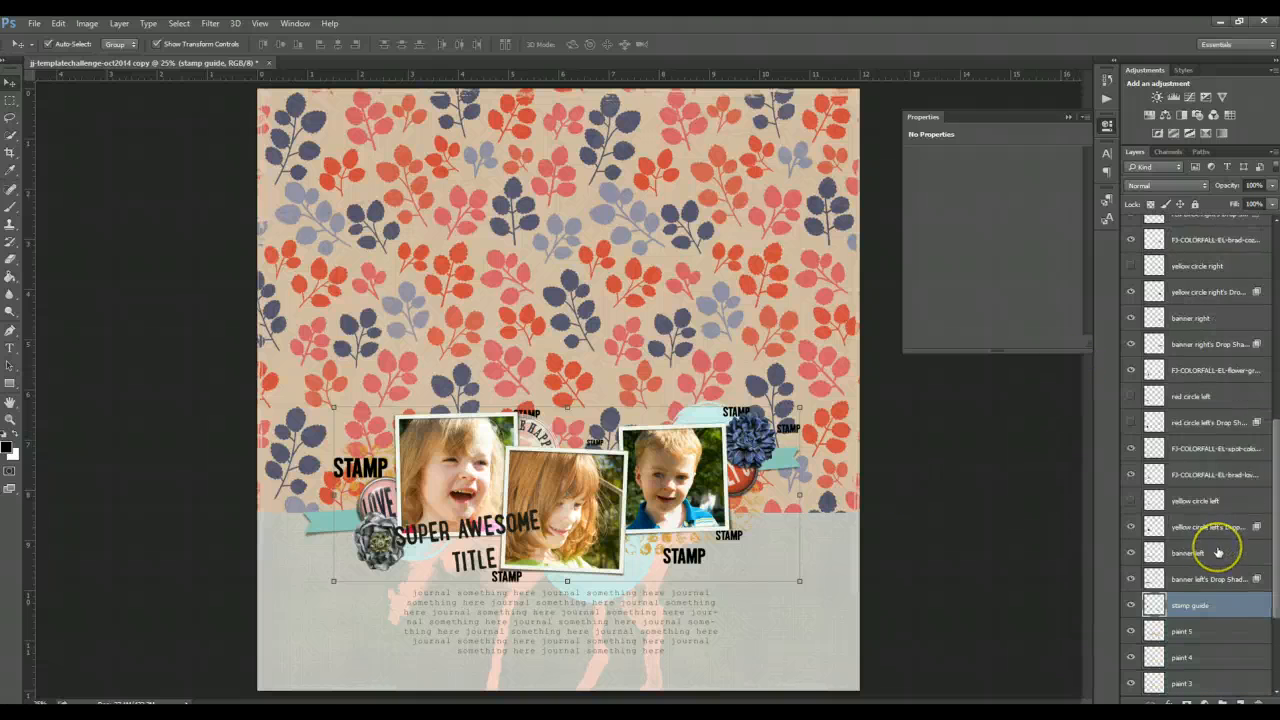
scroll(1217, 551, "down", 1)
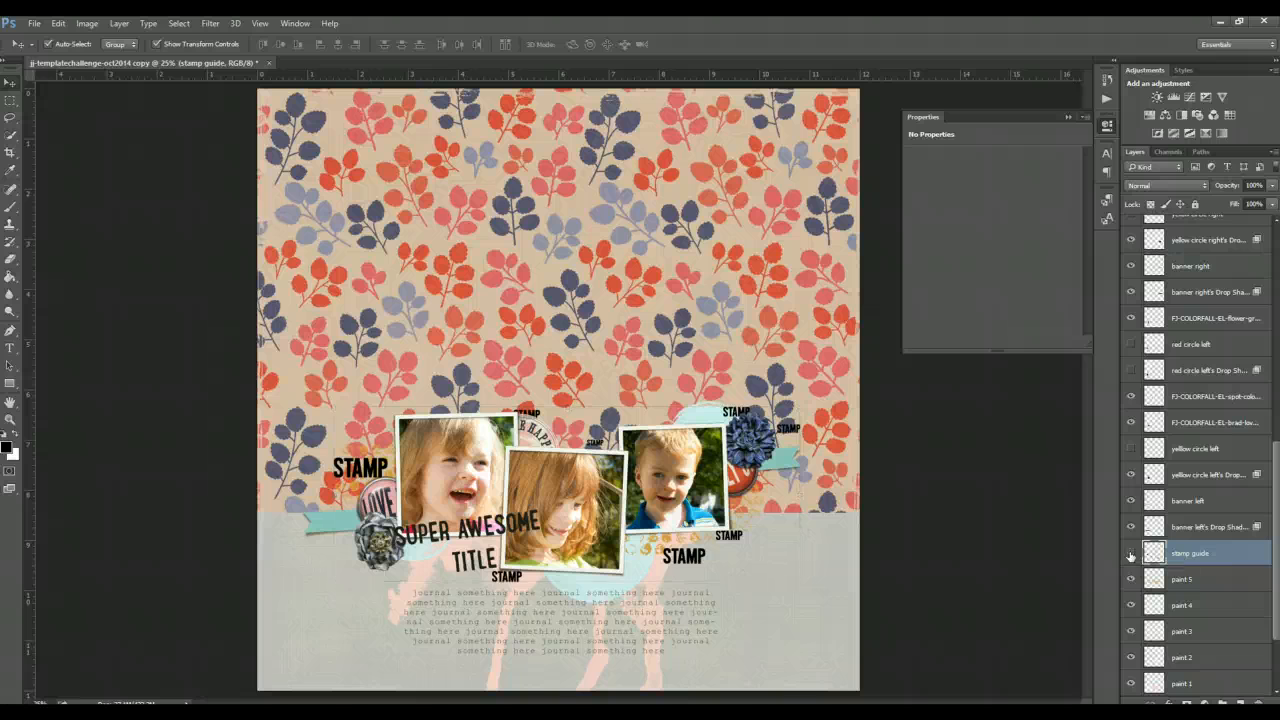
left_click(1131, 553)
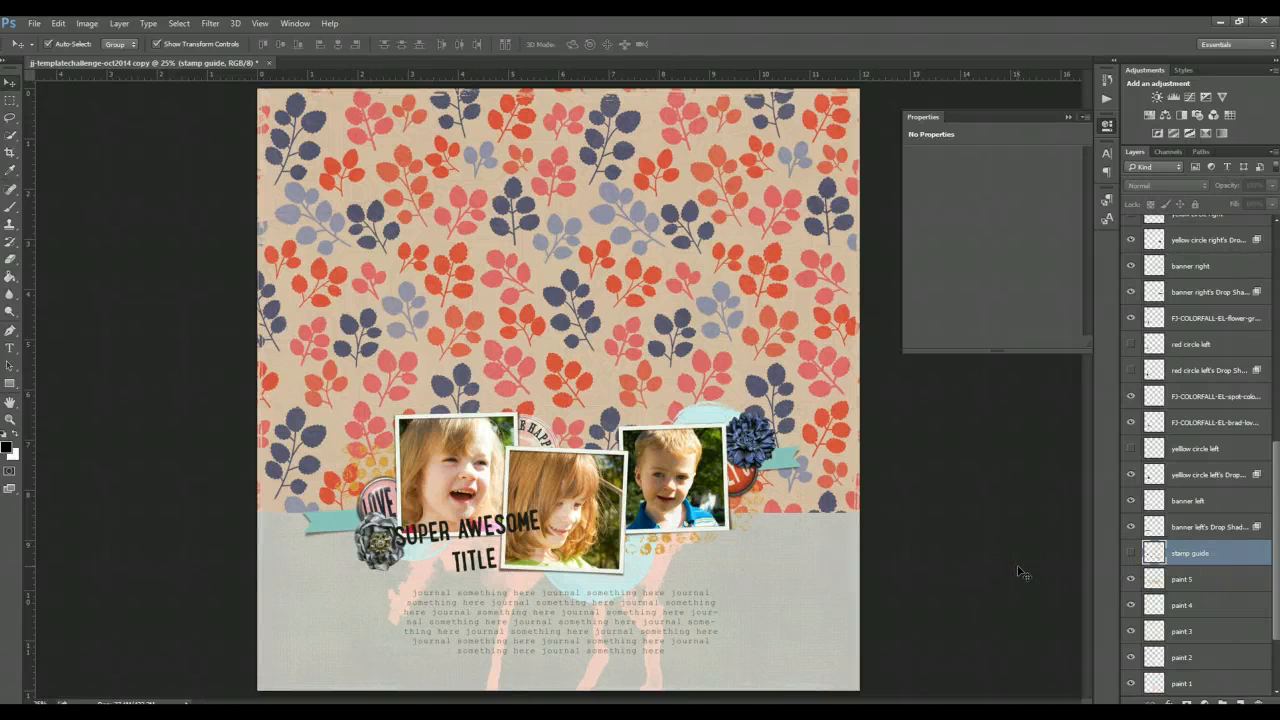
- Nudge the blue flower slightly upward and hide the right red circle's drop shadow layer
left_click_drag(752, 436, 750, 432)
left_click(980, 486)
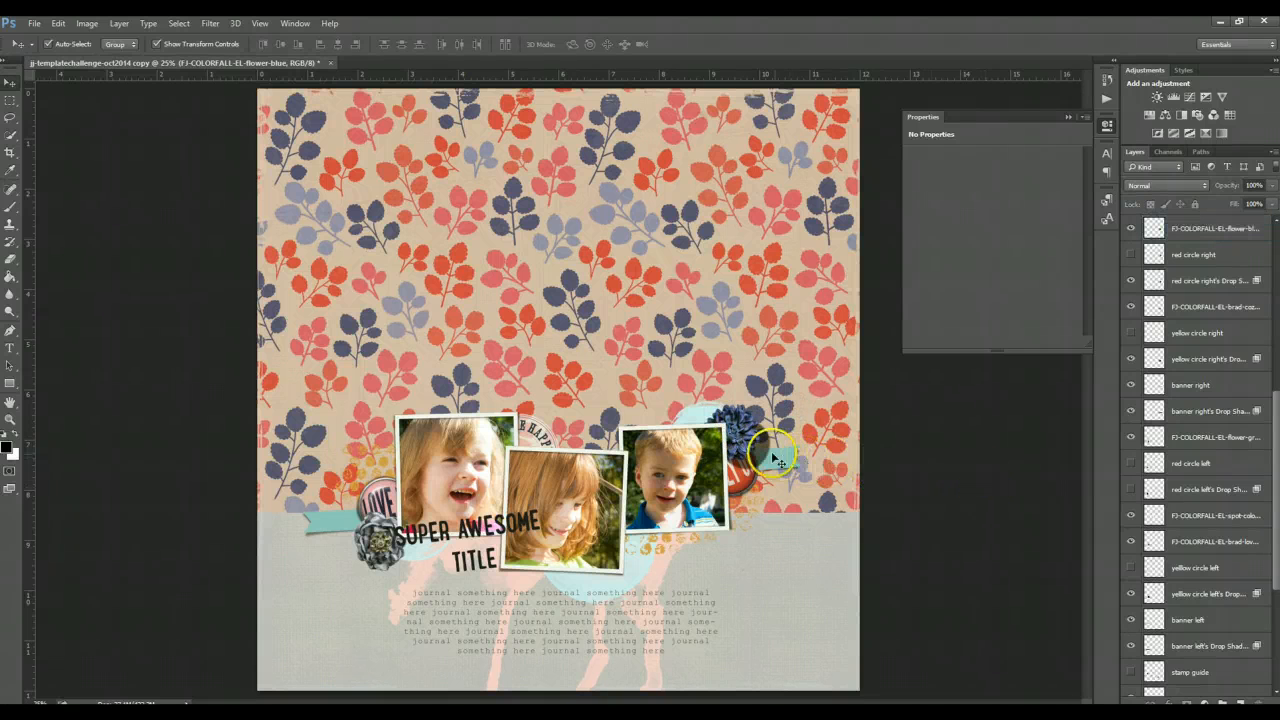
left_click(775, 460)
left_click(1131, 280)
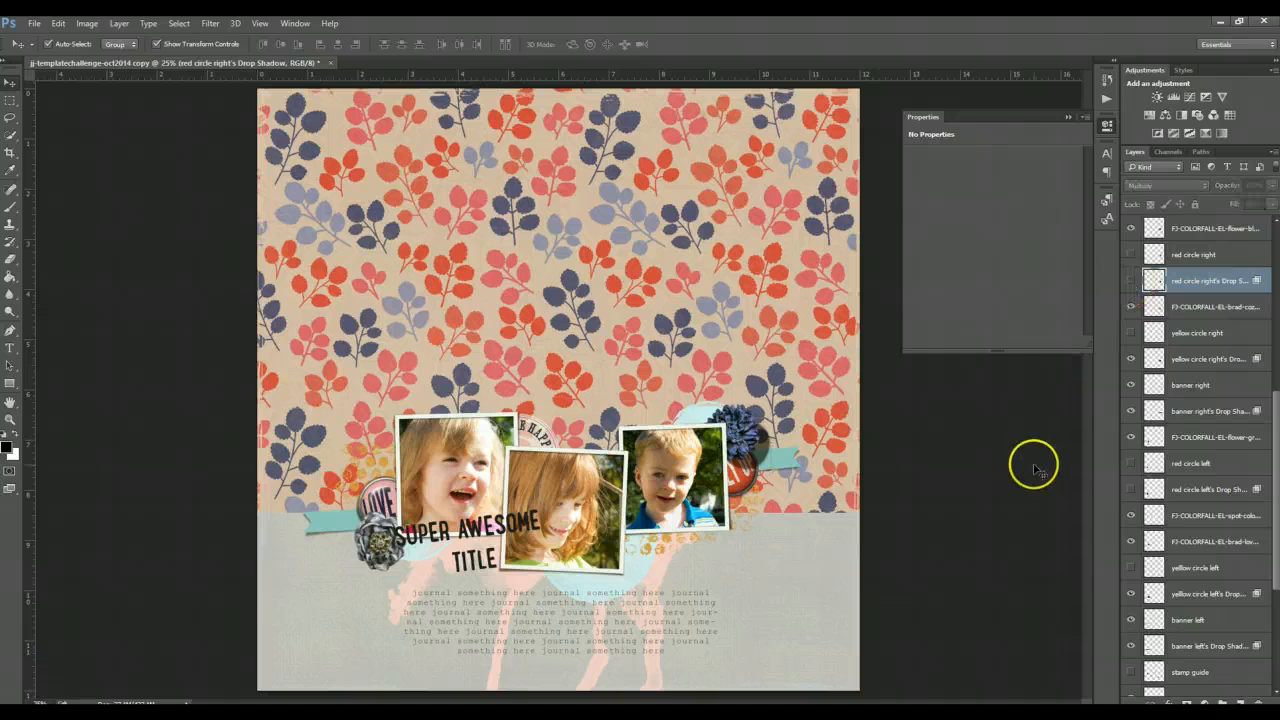
left_click(1032, 470)
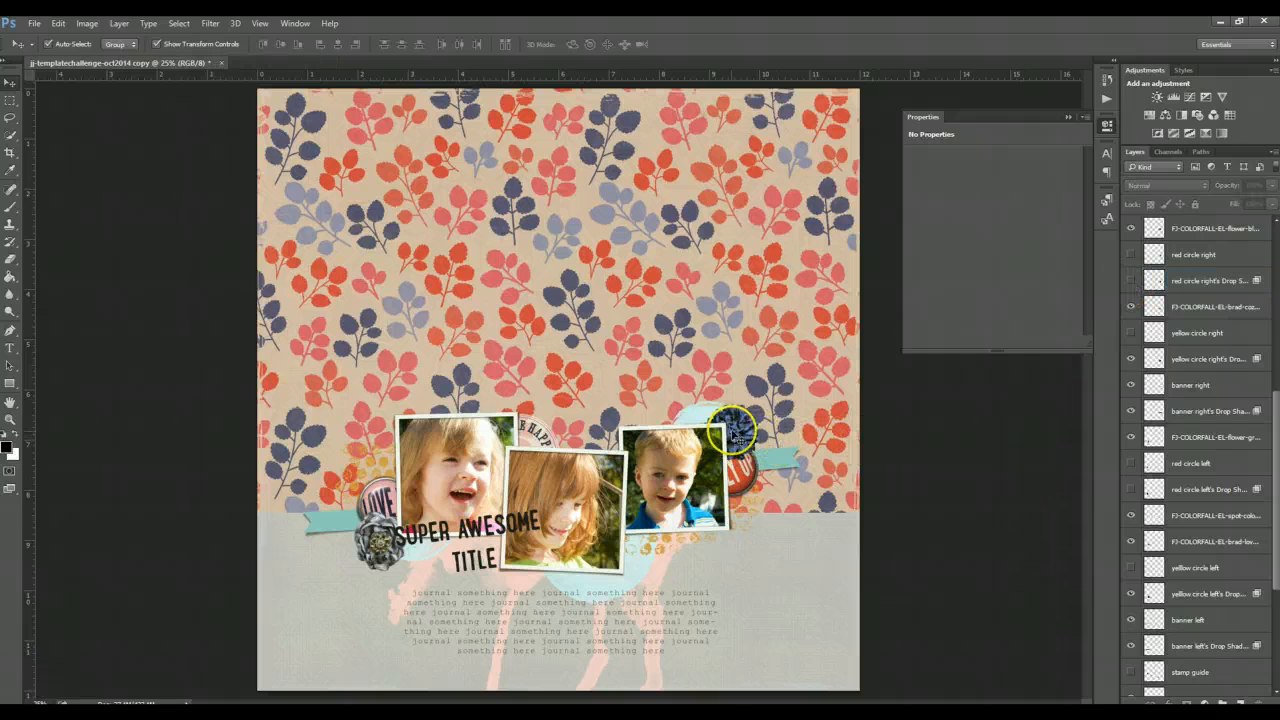
mouse_move(734, 435)
left_mouse_down()
mouse_move(741, 493)
mouse_move(740, 427)
left_mouse_up()
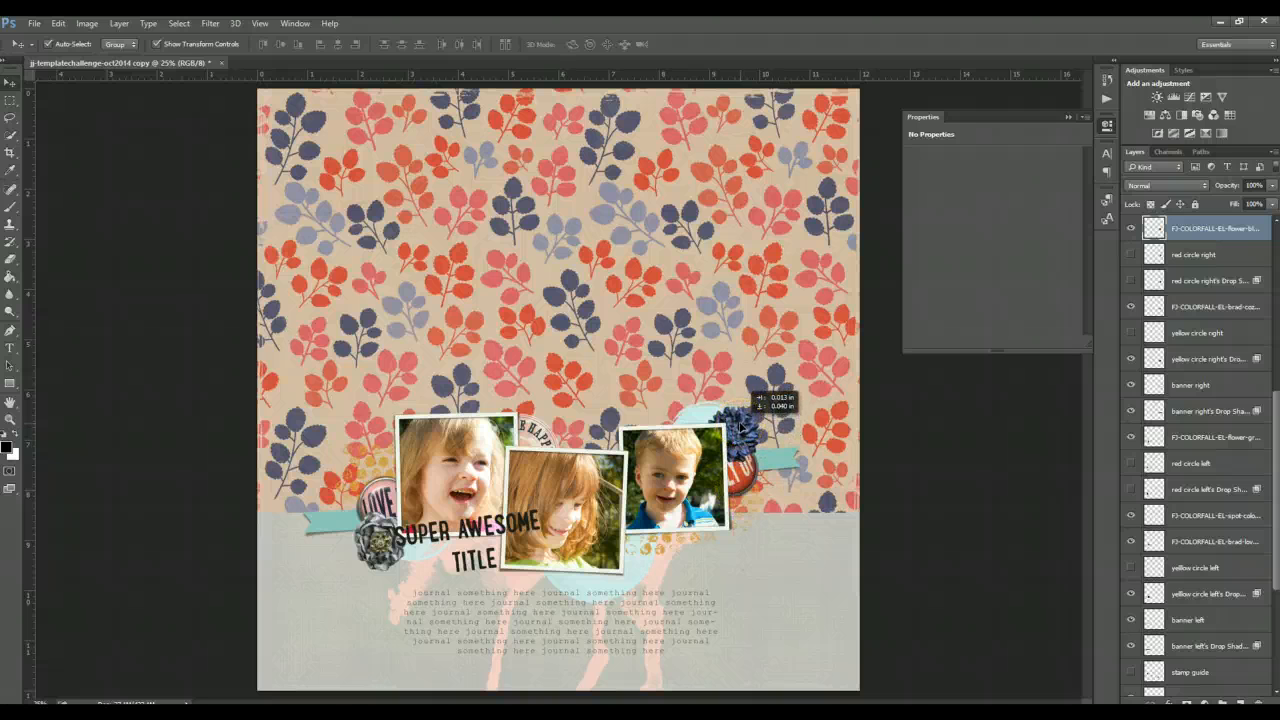
left_click_drag(740, 427, 740, 427)
- Select the cozy-up brad layer and place the tiny heart brad from the elements folder onto the page
left_click(745, 478)
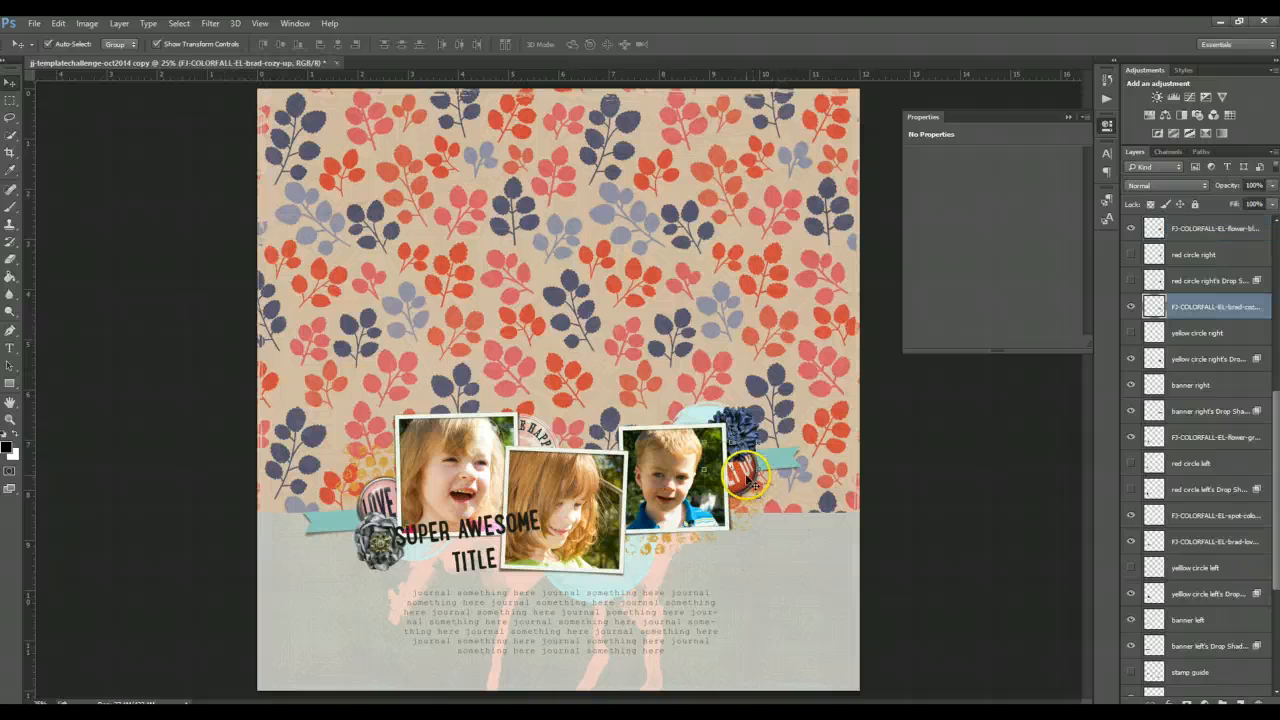
left_click(345, 713)
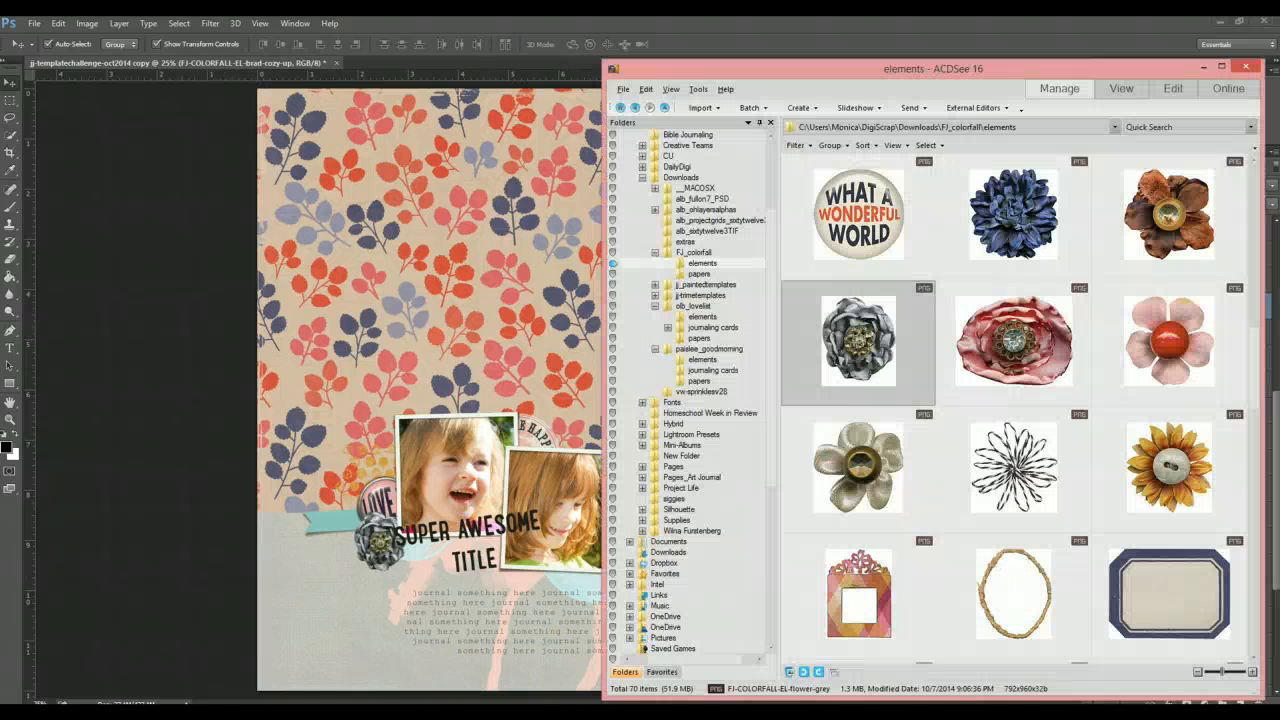
scroll(1038, 455, "down", 5)
scroll(1045, 452, "down", 8)
scroll(1077, 503, "up", 4)
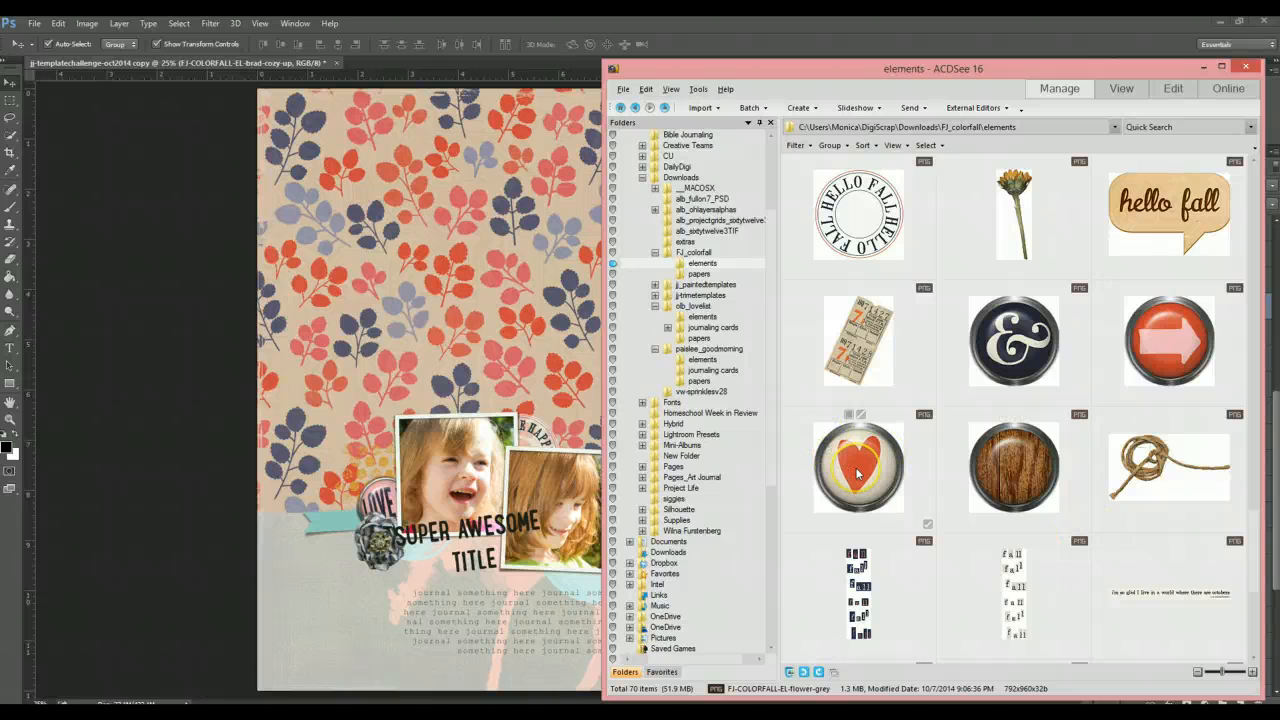
left_click_drag(856, 470, 560, 385)
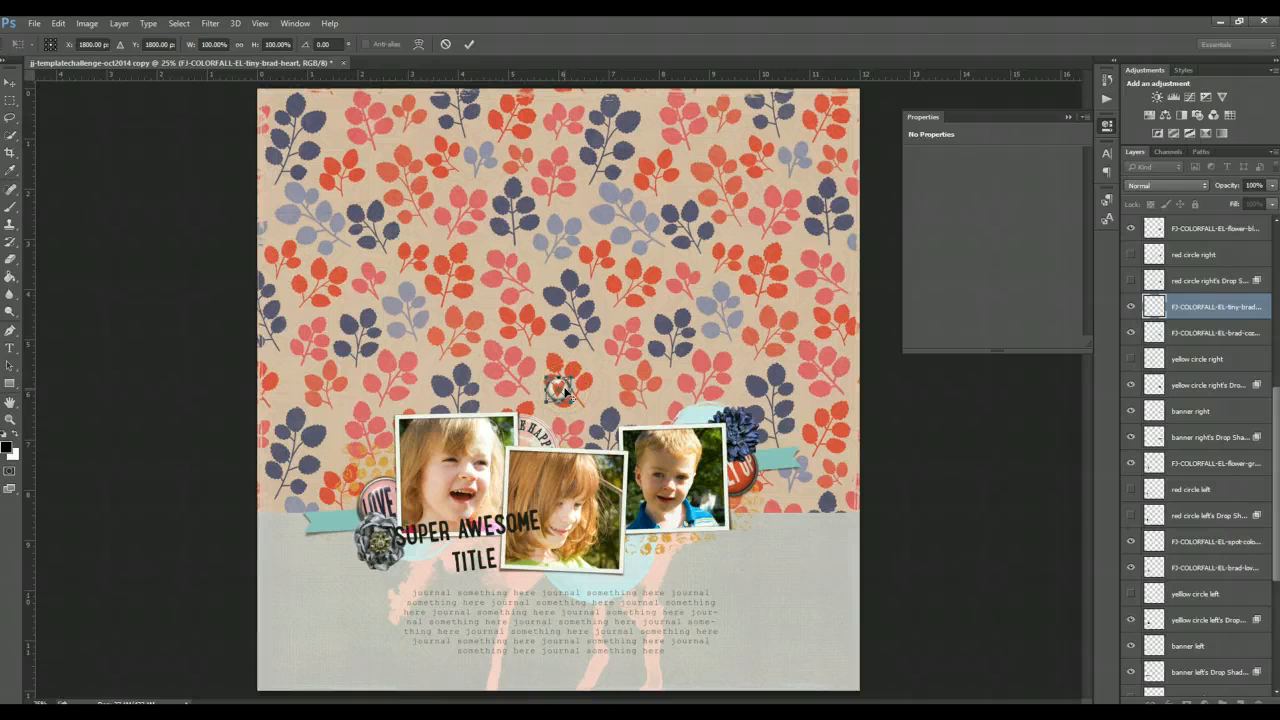
left_click(469, 45)
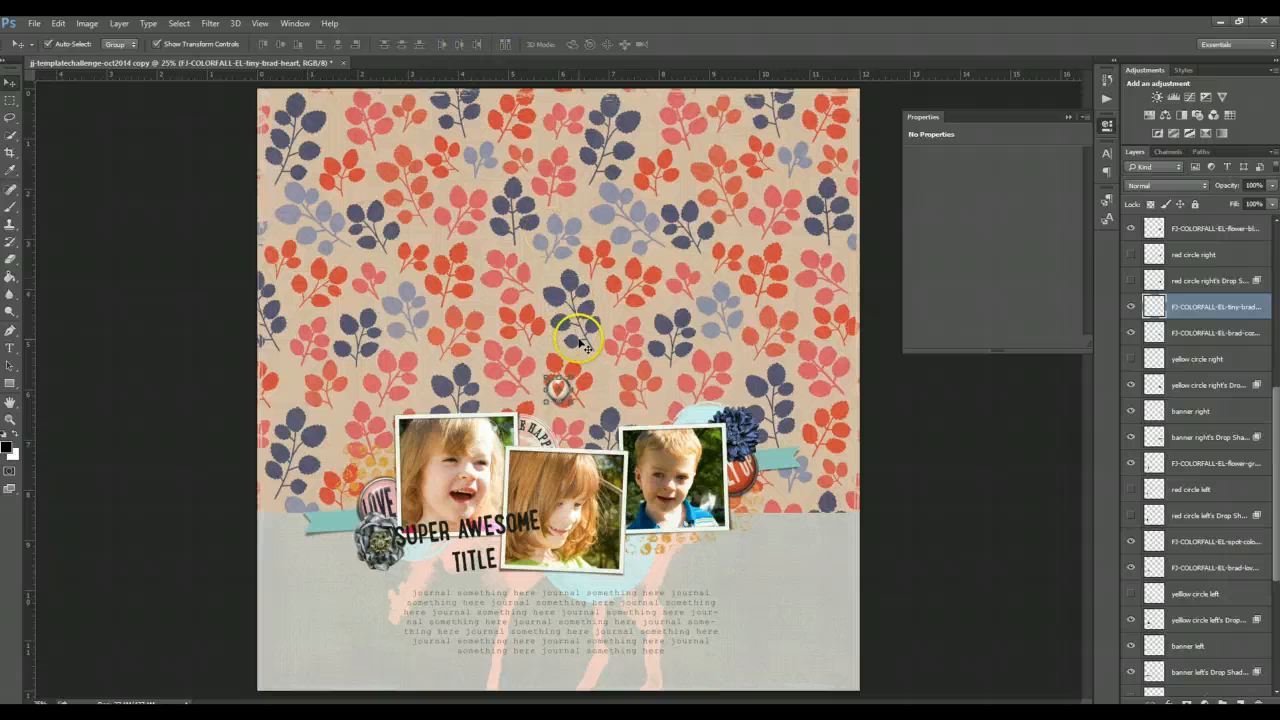
- Move the heart brad down to the bottom-left corner of the boy's photo
left_click(562, 384)
left_click(562, 386)
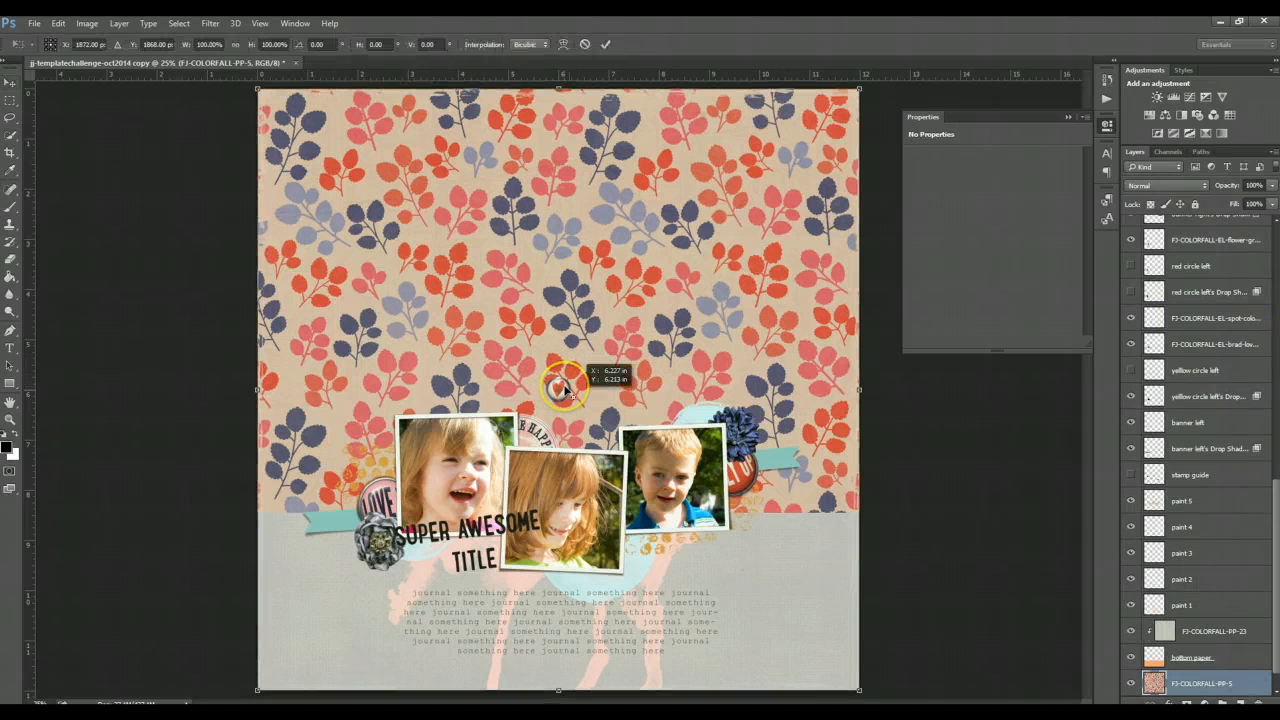
left_click(605, 44)
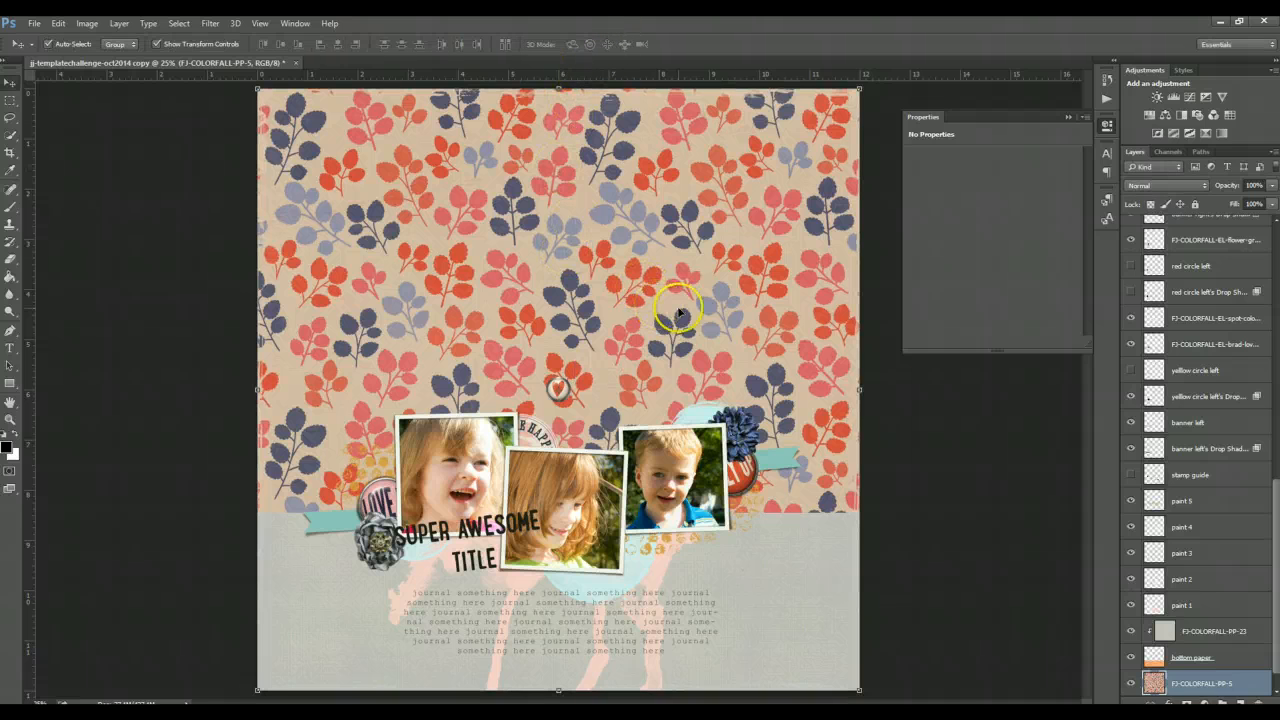
left_click(558, 388)
left_click_drag(558, 388, 626, 528)
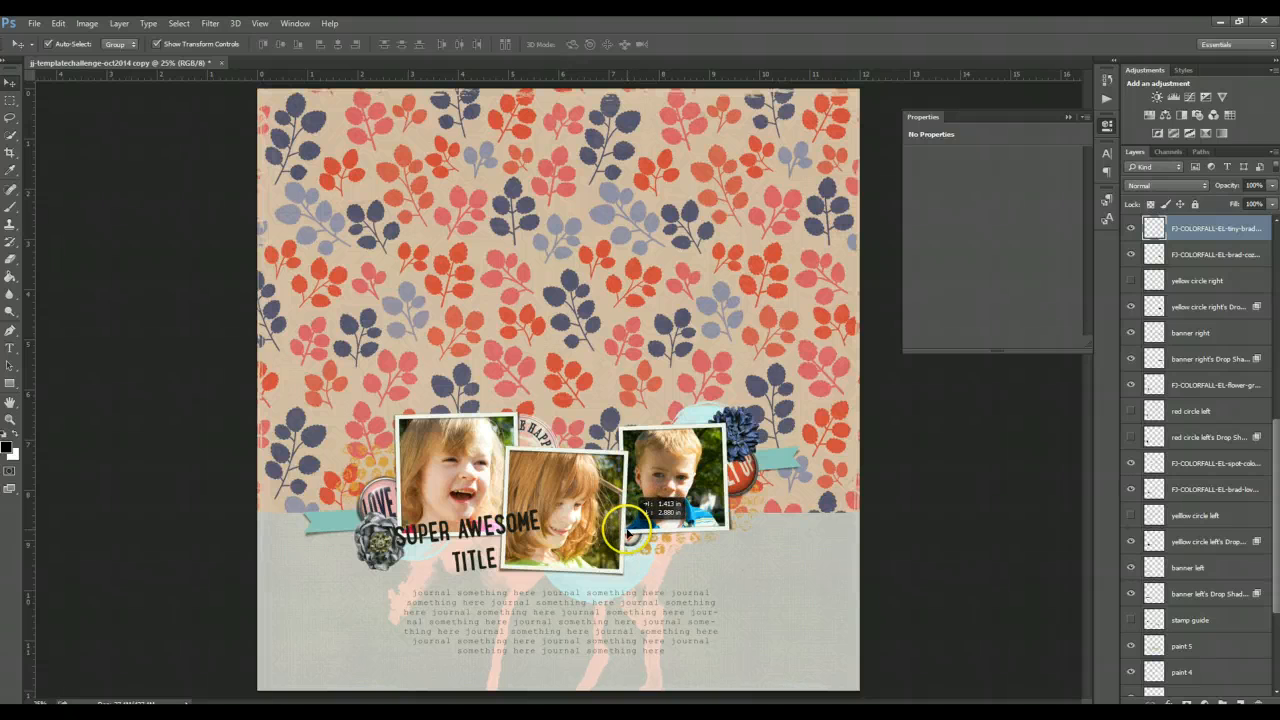
- Bring the heart brad layer forward until it sits above the photo frames
key("ctrl")
key("ctrl+bracketright")
key("ctrl+bracketright")
key("ctrl+bracketright")
key("ctrl+bracketright")
key("ctrl+bracketright")
key("ctrl+bracketright")
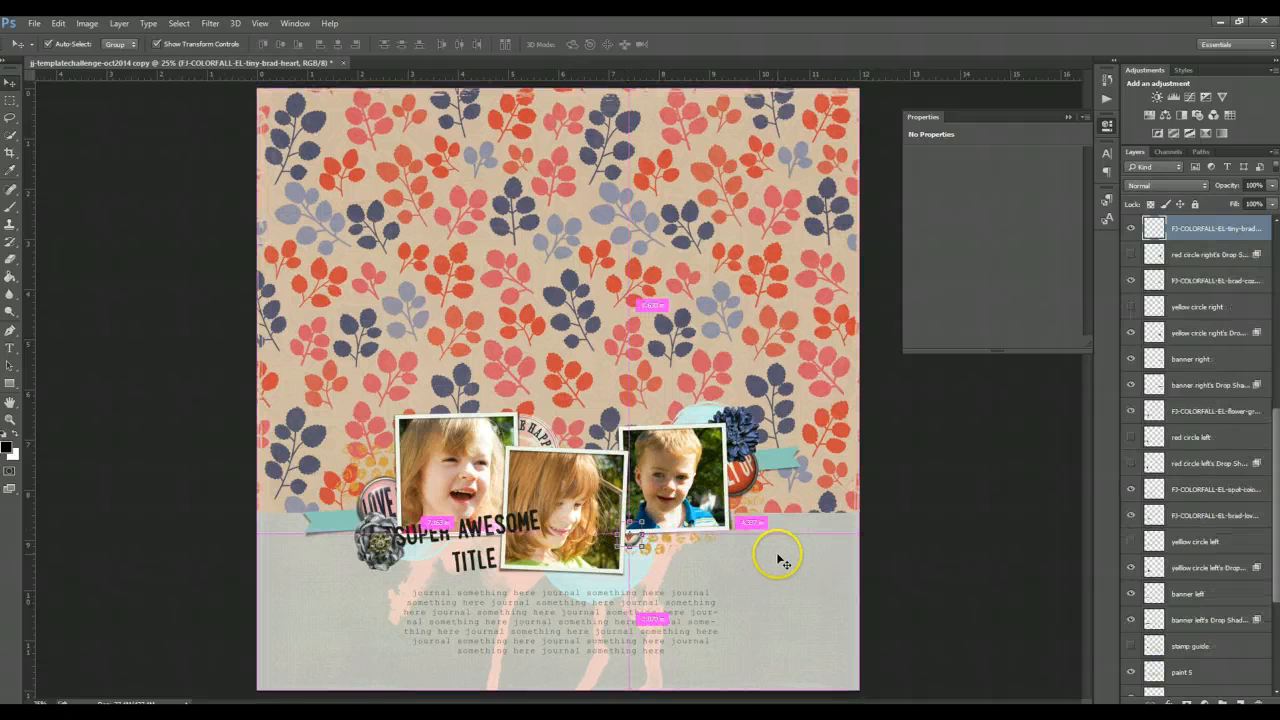
key("ctrl+bracketright")
key("ctrl+bracketright")
key("ctrl+bracketright")
key("ctrl+bracketright")
key("ctrl+bracketright")
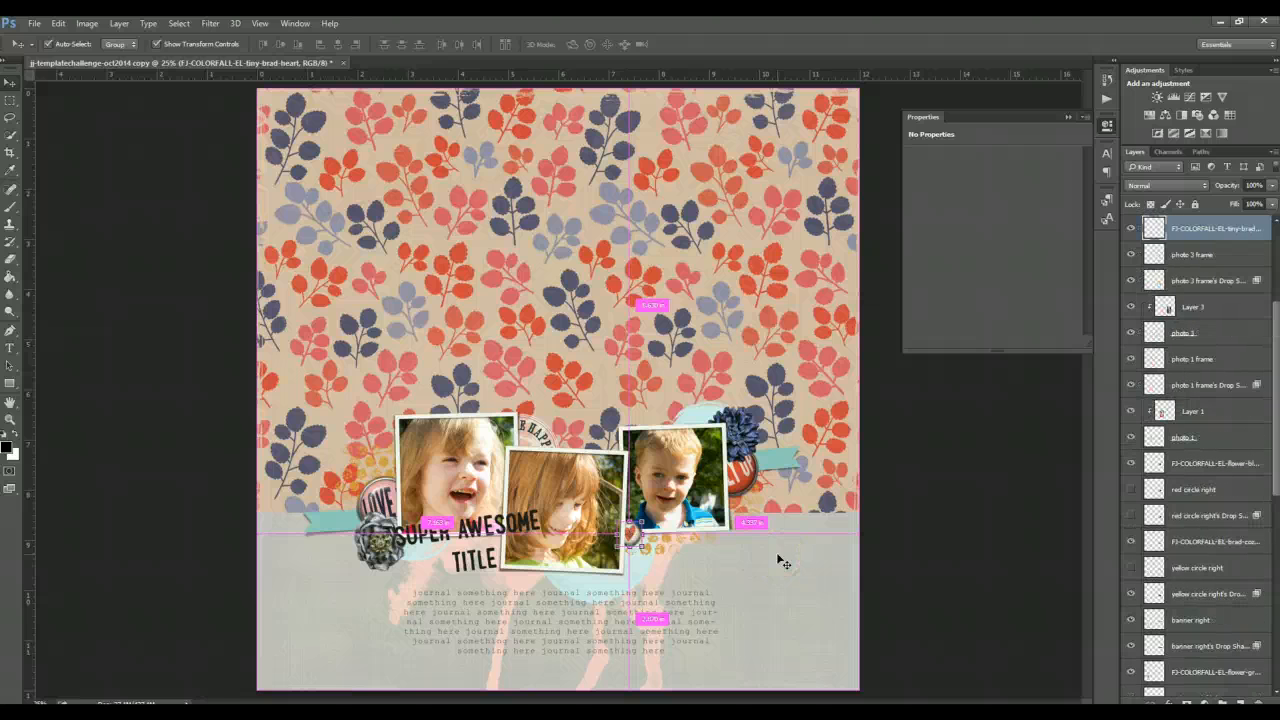
key("ctrl+bracketright")
key("ctrl+bracketright")
key("ctrl+bracketright")
key("ctrl+bracketright")
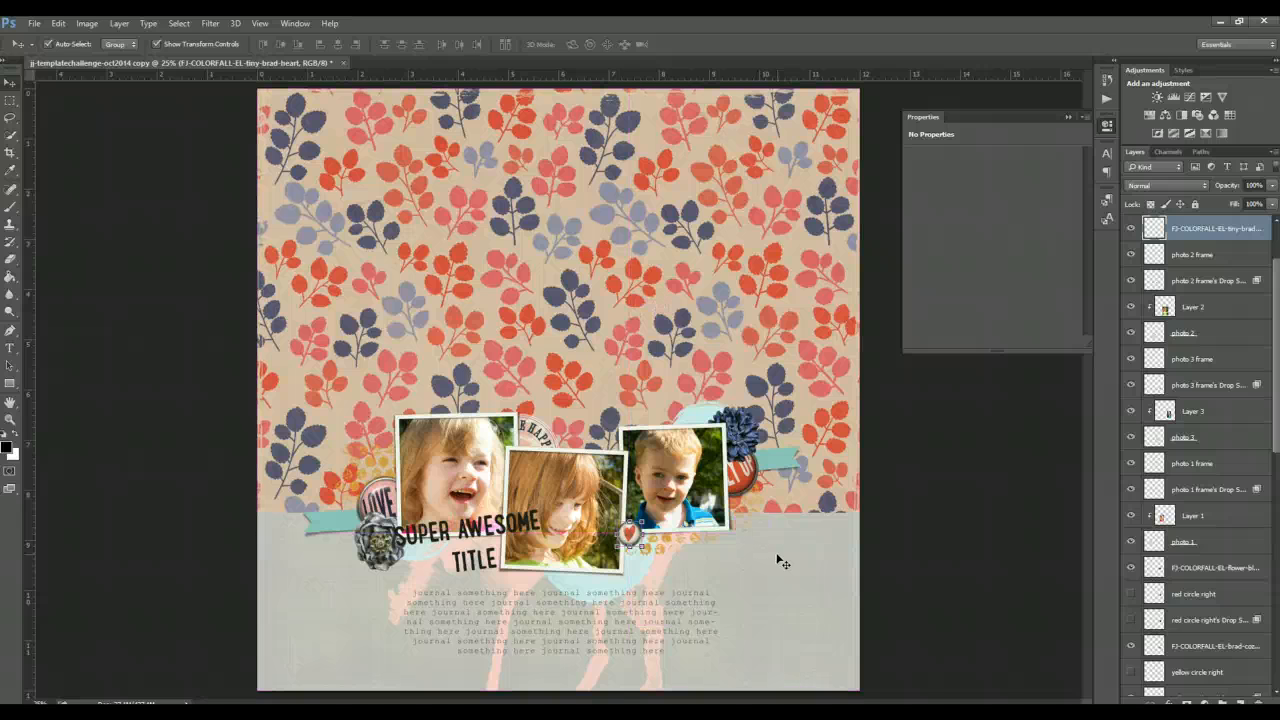
- Rotate the heart brad about -11 degrees
key("ctrl+t")
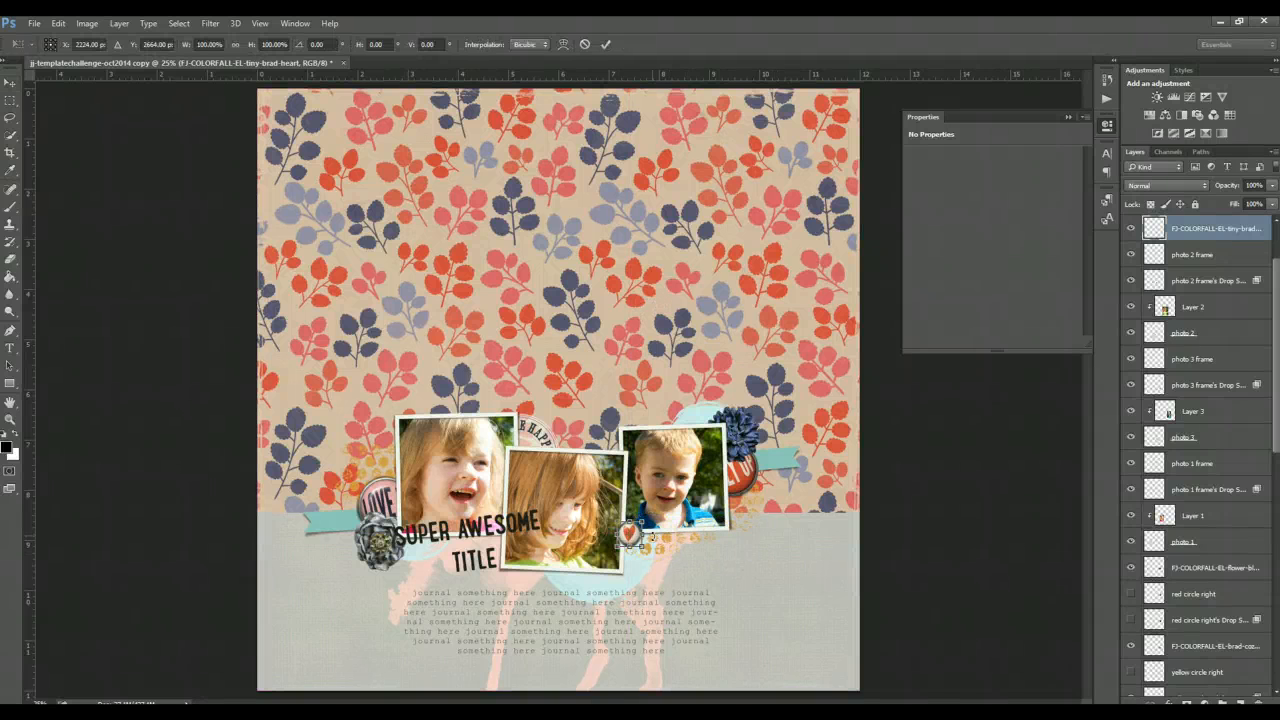
left_click_drag(648, 538, 632, 534)
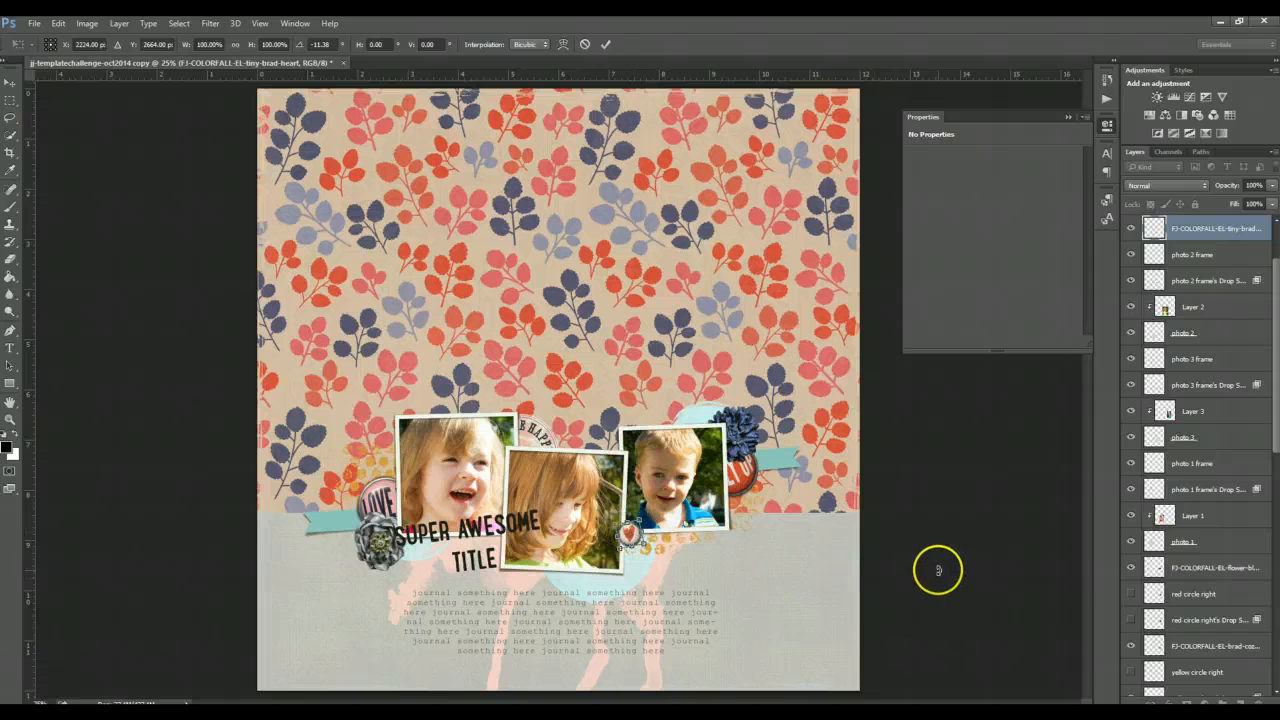
left_click(607, 44)
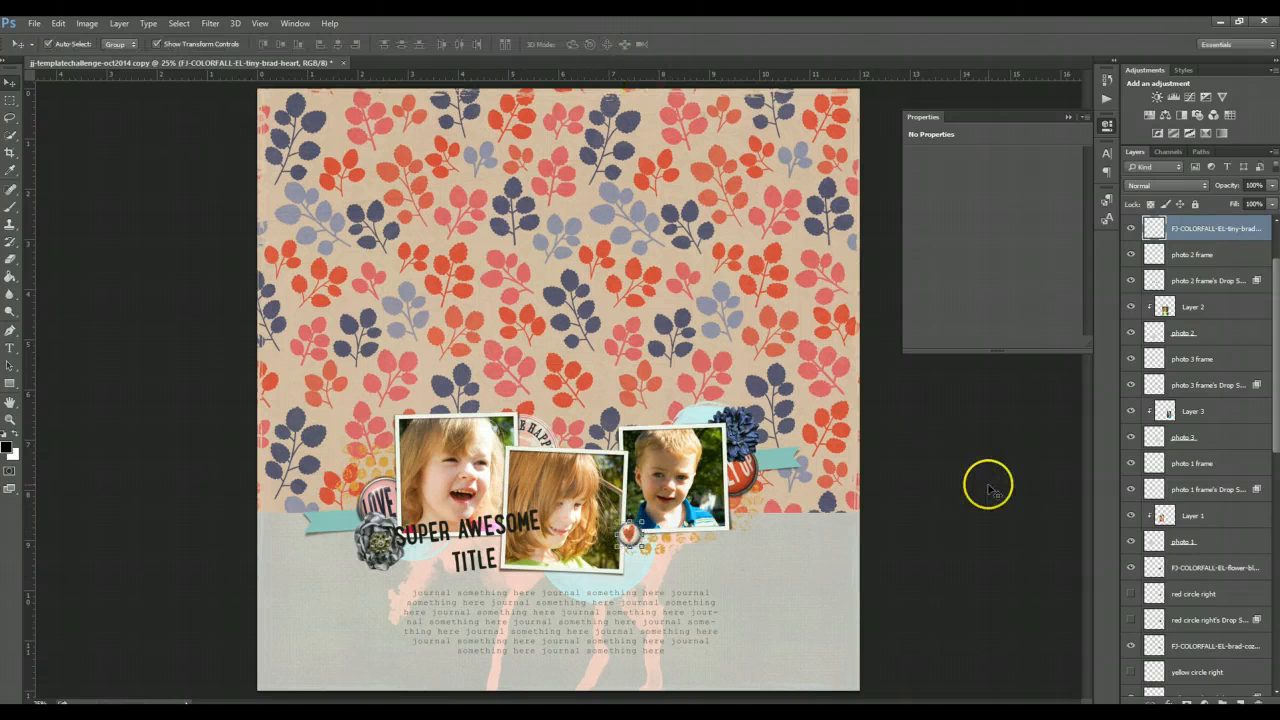
left_click(992, 490)
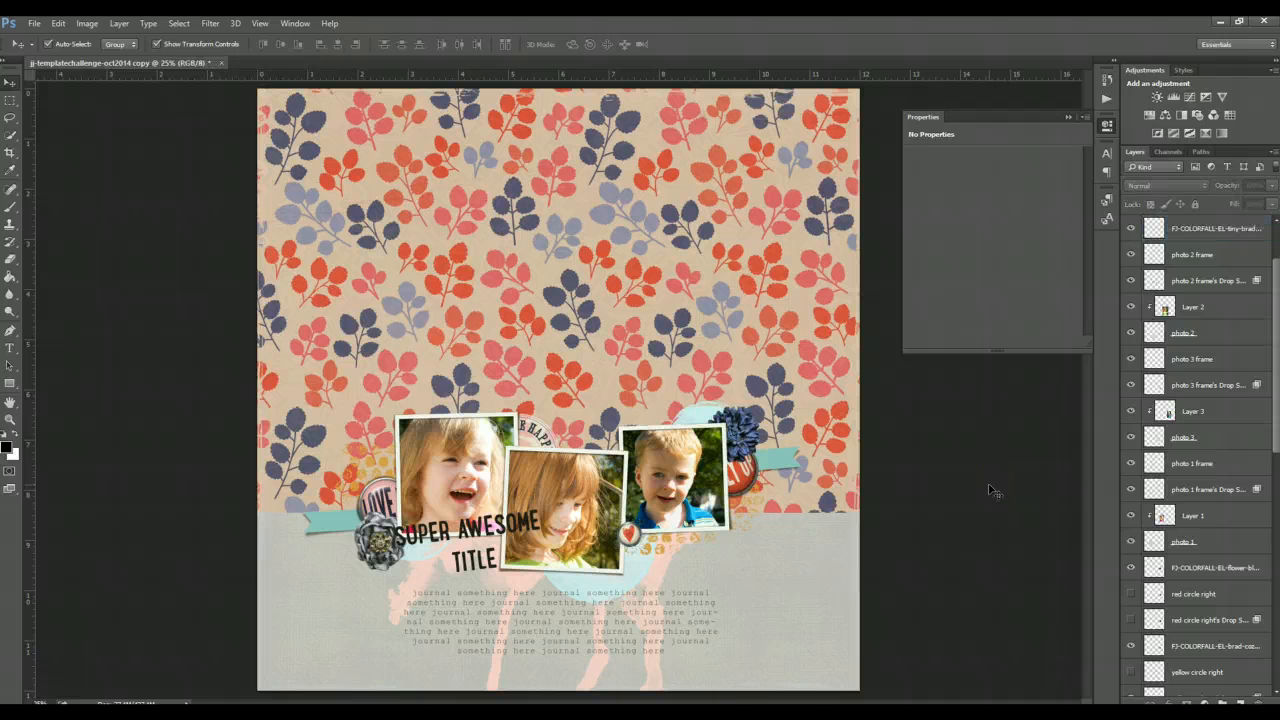
- Place the color me happy chalkart banner from the FJ_colorfall elements folder onto the page
left_click(511, 539)
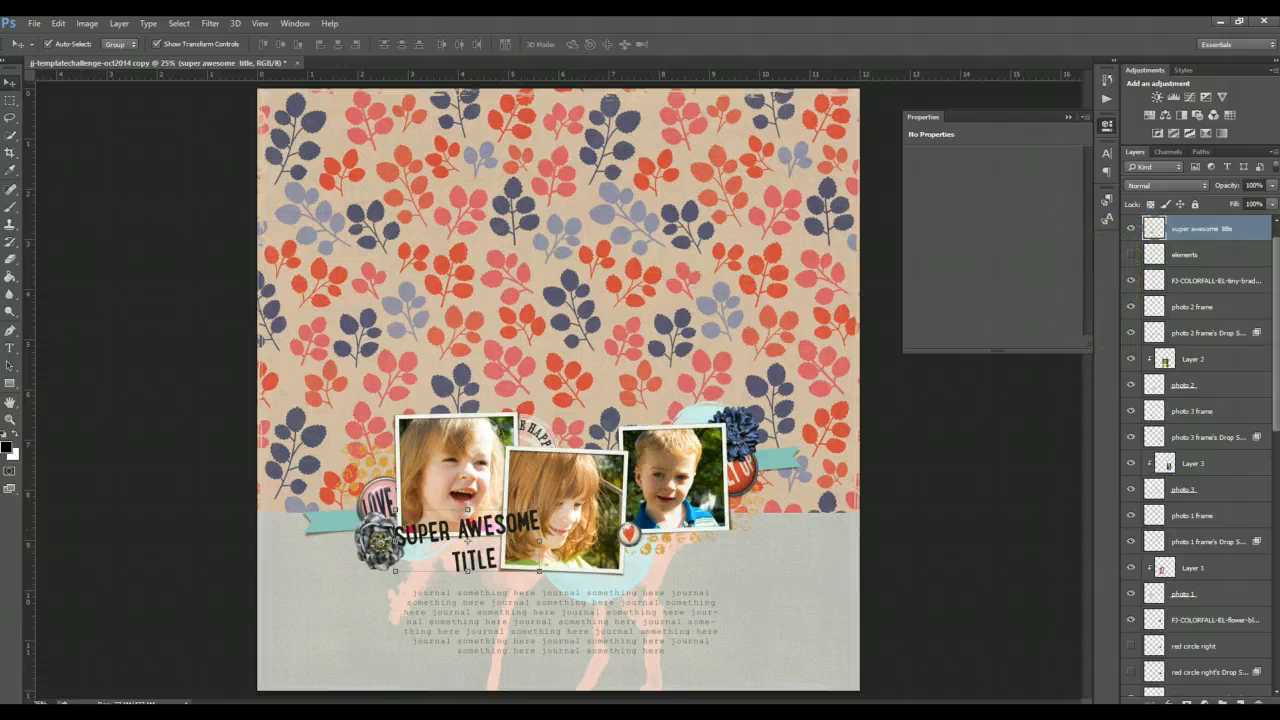
left_click(346, 712)
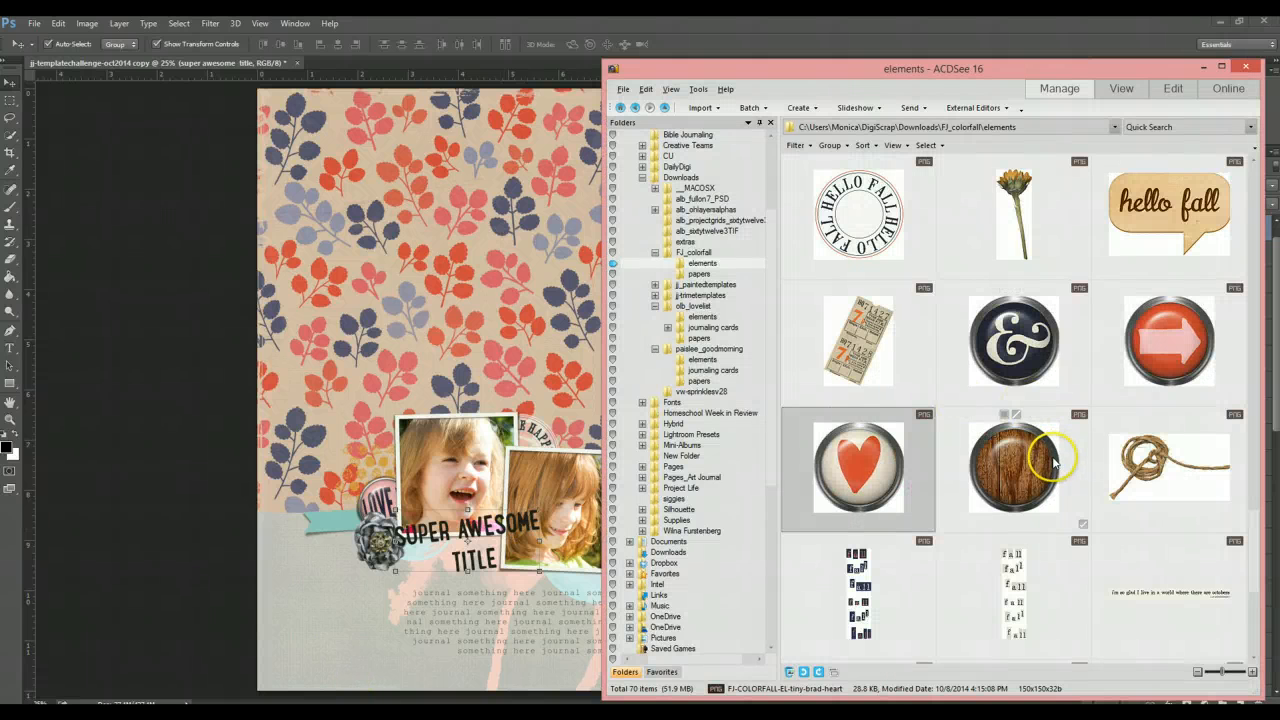
scroll(1059, 520, "up", 2)
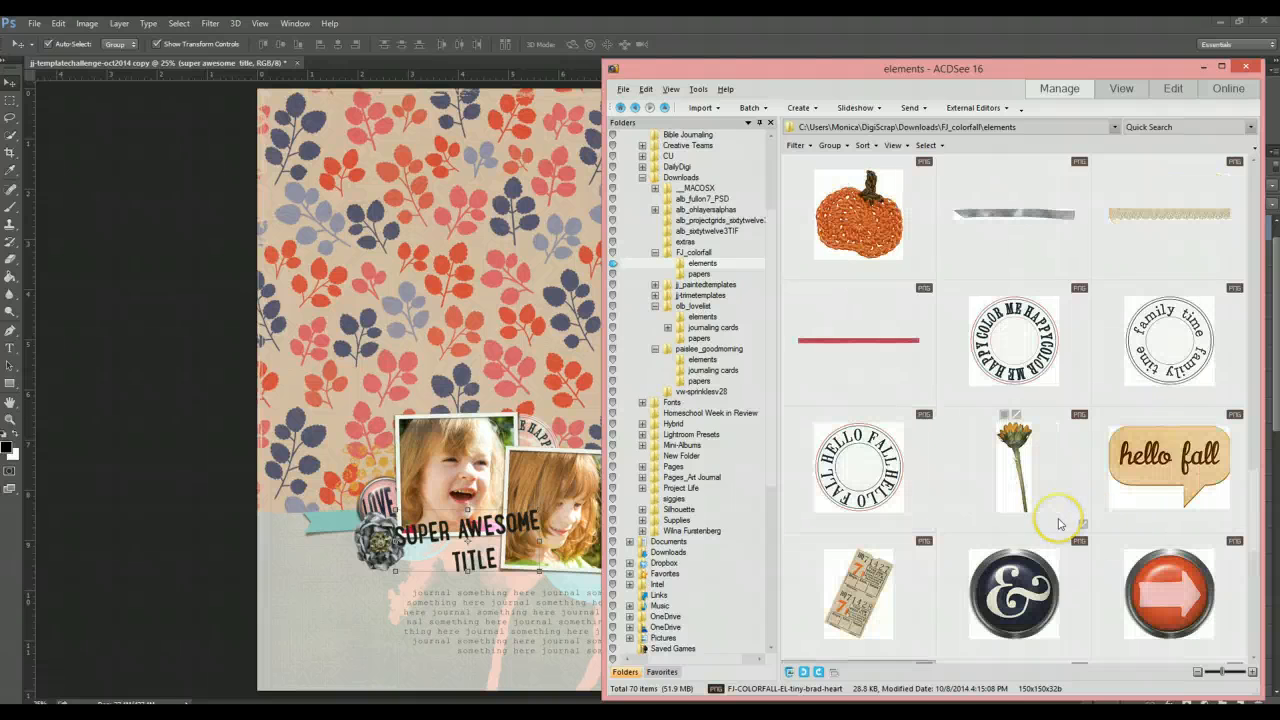
scroll(1059, 523, "up", 2)
scroll(1059, 523, "down", 6)
scroll(1059, 523, "up", 2)
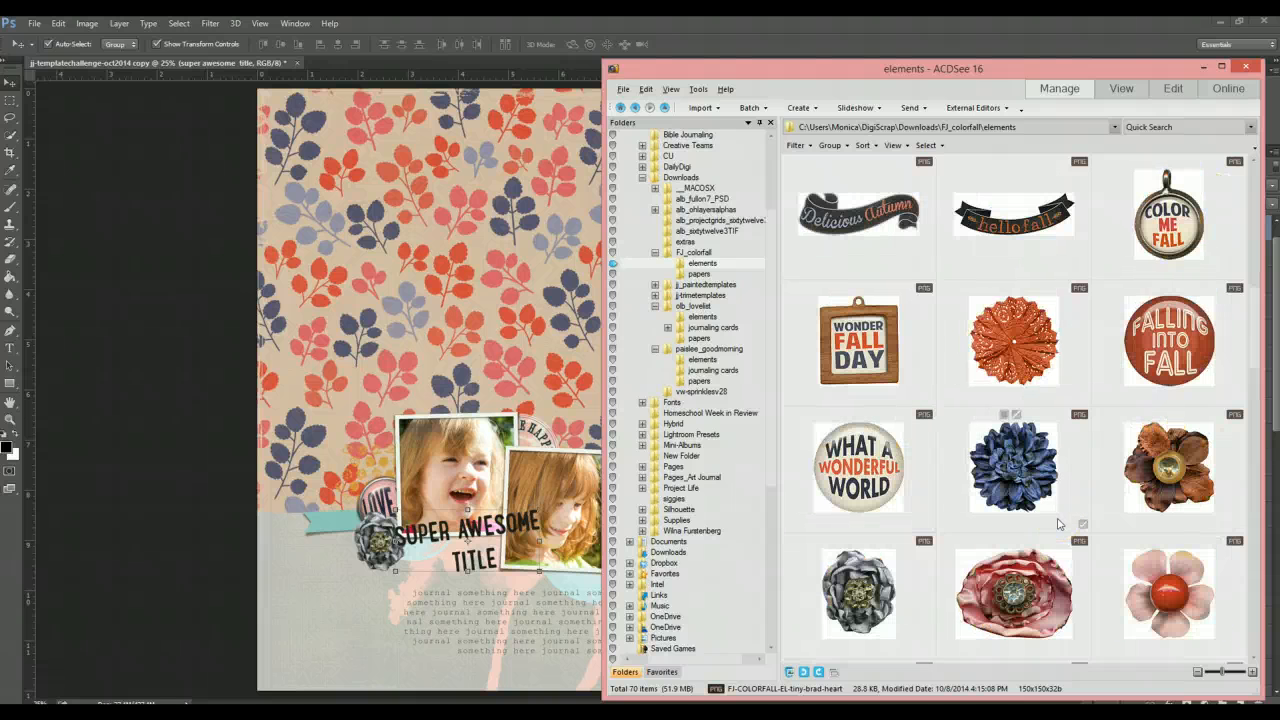
scroll(1059, 523, "up", 1)
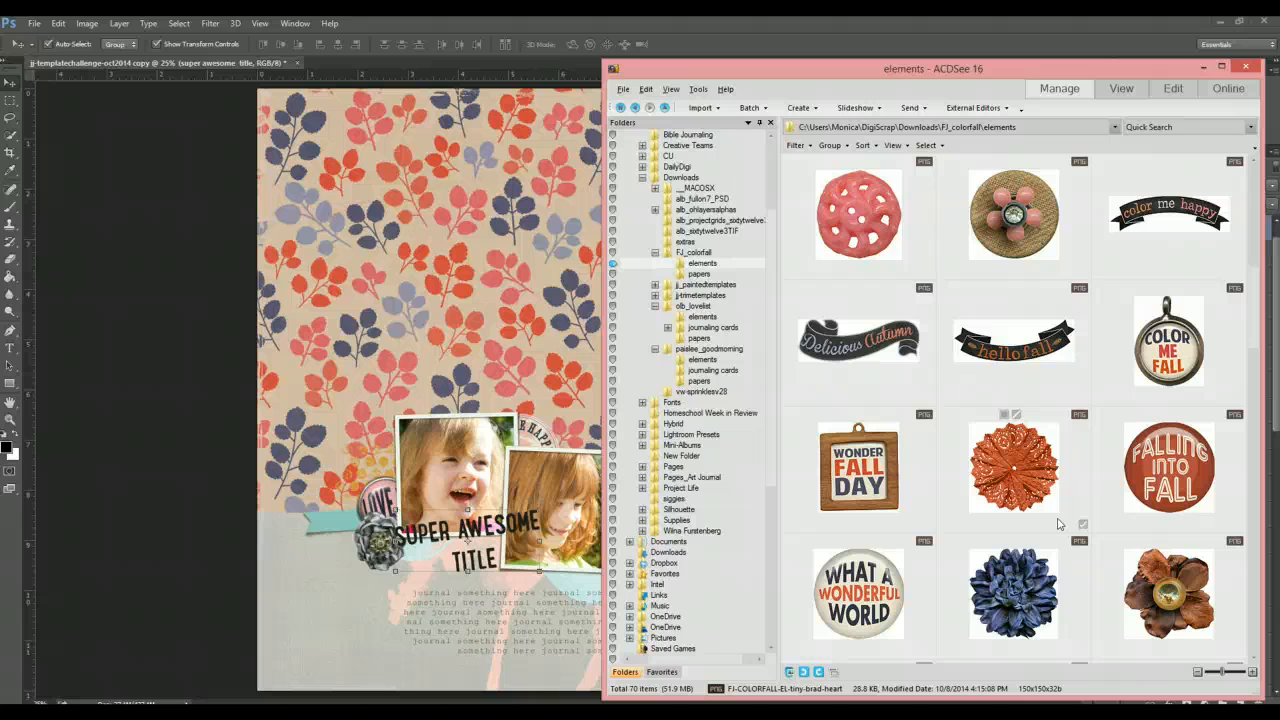
scroll(1059, 523, "up", 1)
scroll(1059, 523, "up", 3)
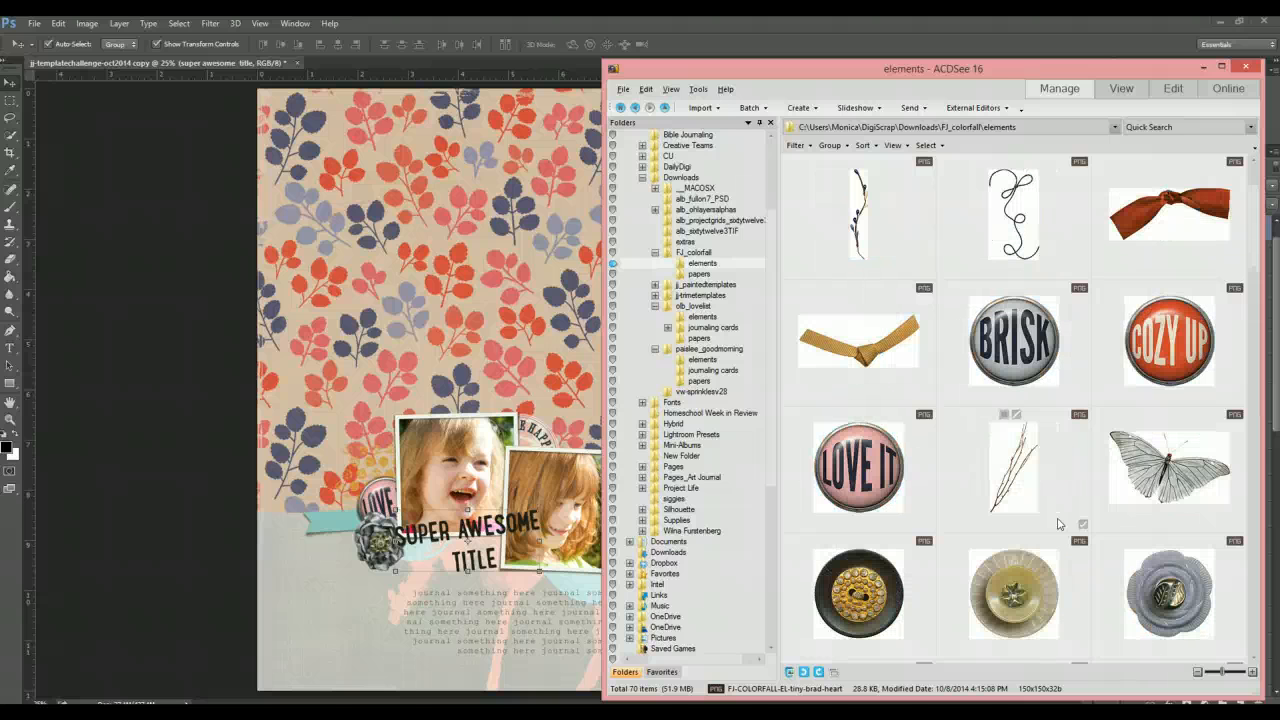
scroll(1059, 523, "up", 1)
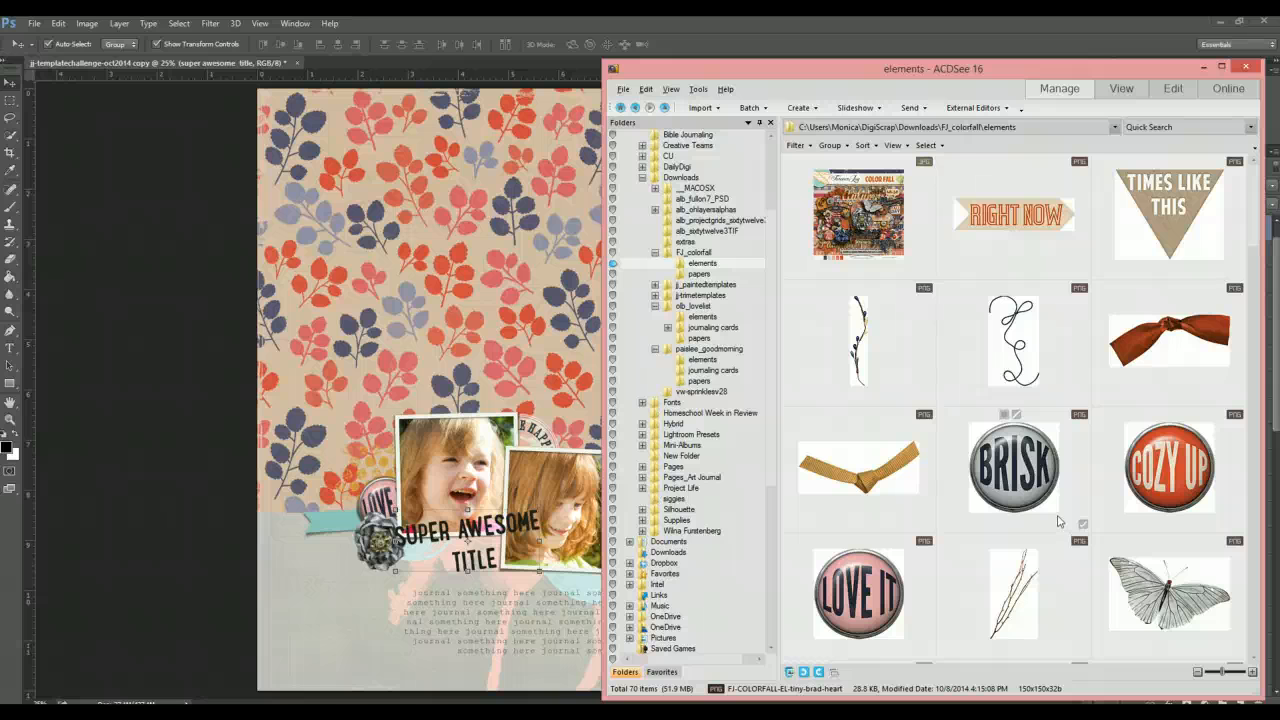
scroll(1059, 517, "down", 2)
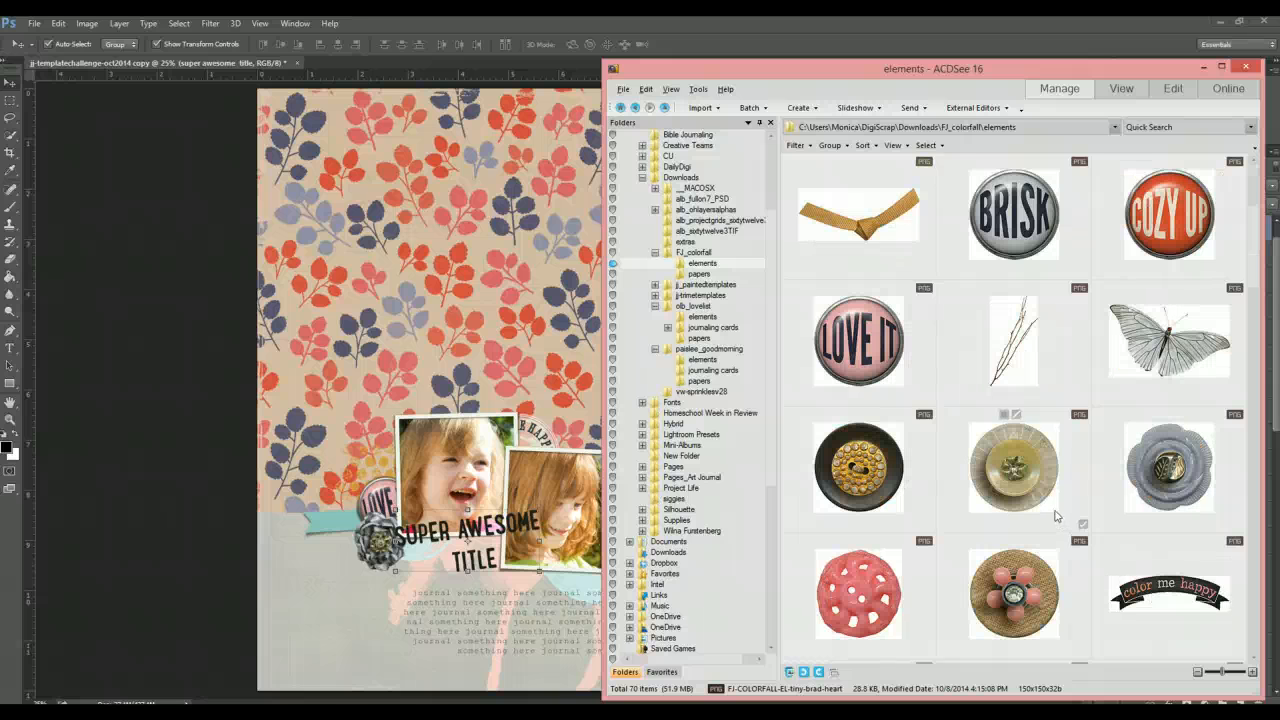
scroll(1057, 516, "down", 1)
left_click(988, 485)
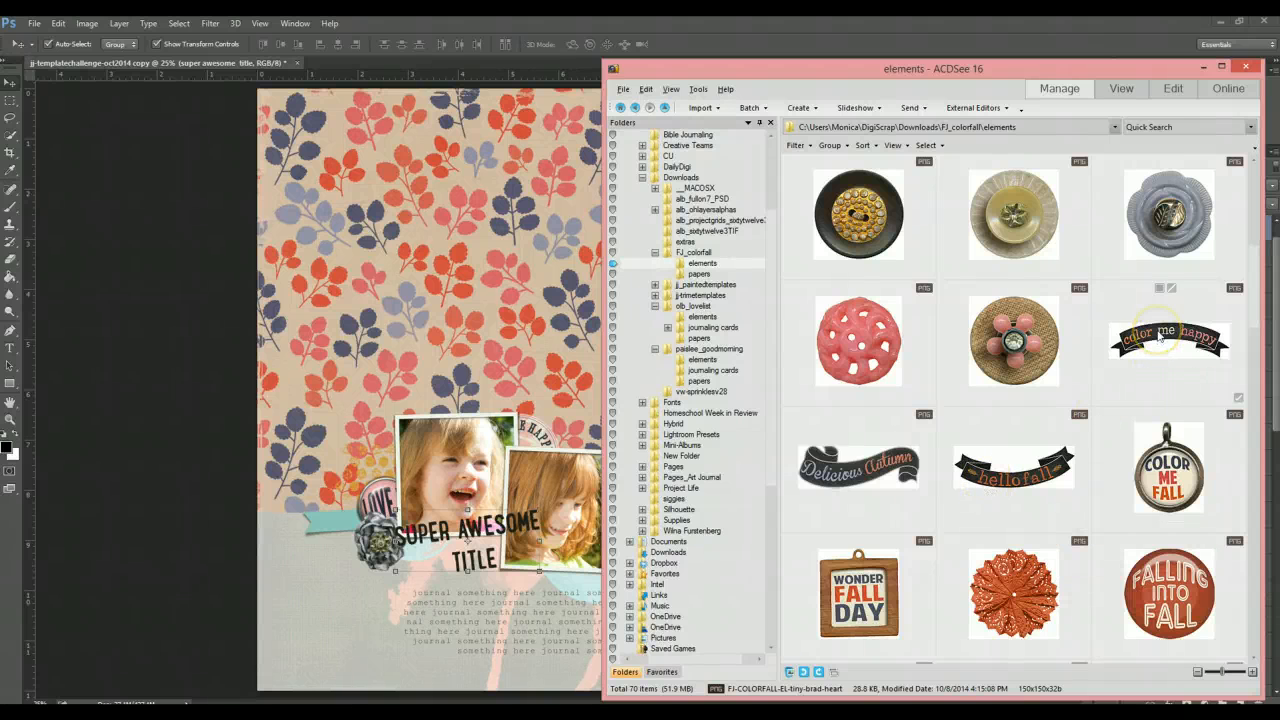
left_click_drag(1160, 335, 498, 333)
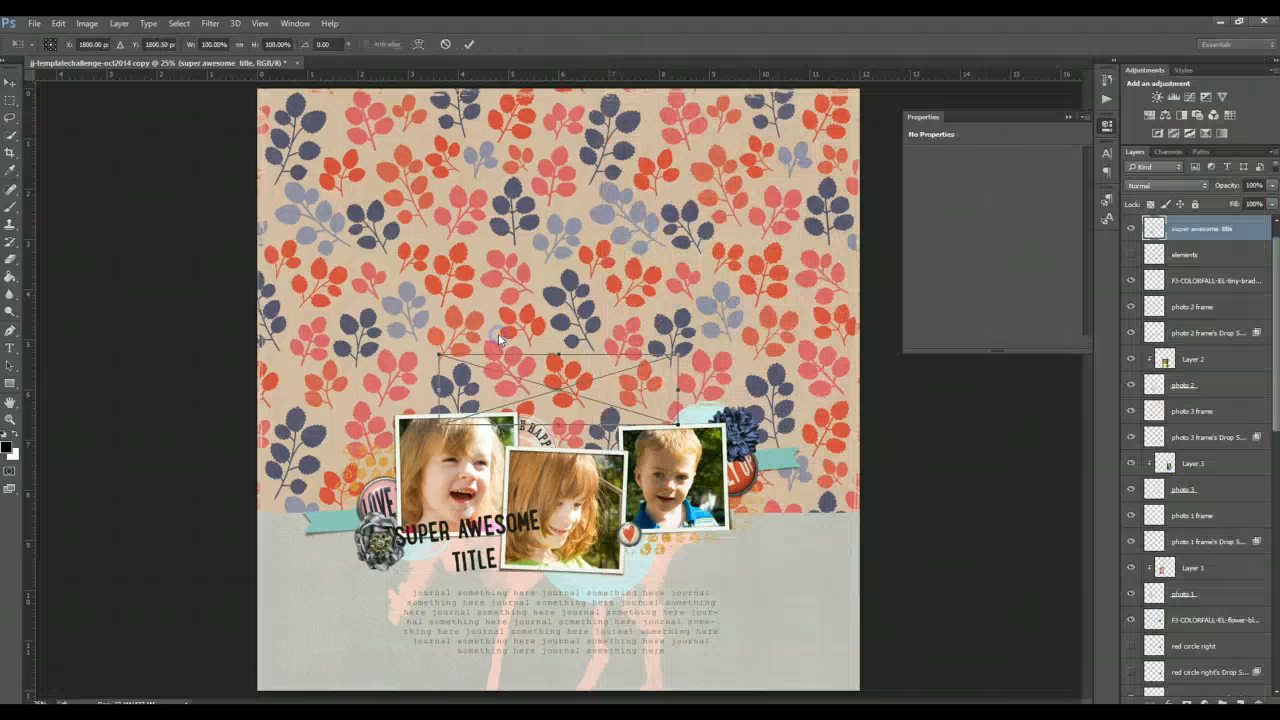
key("Return")
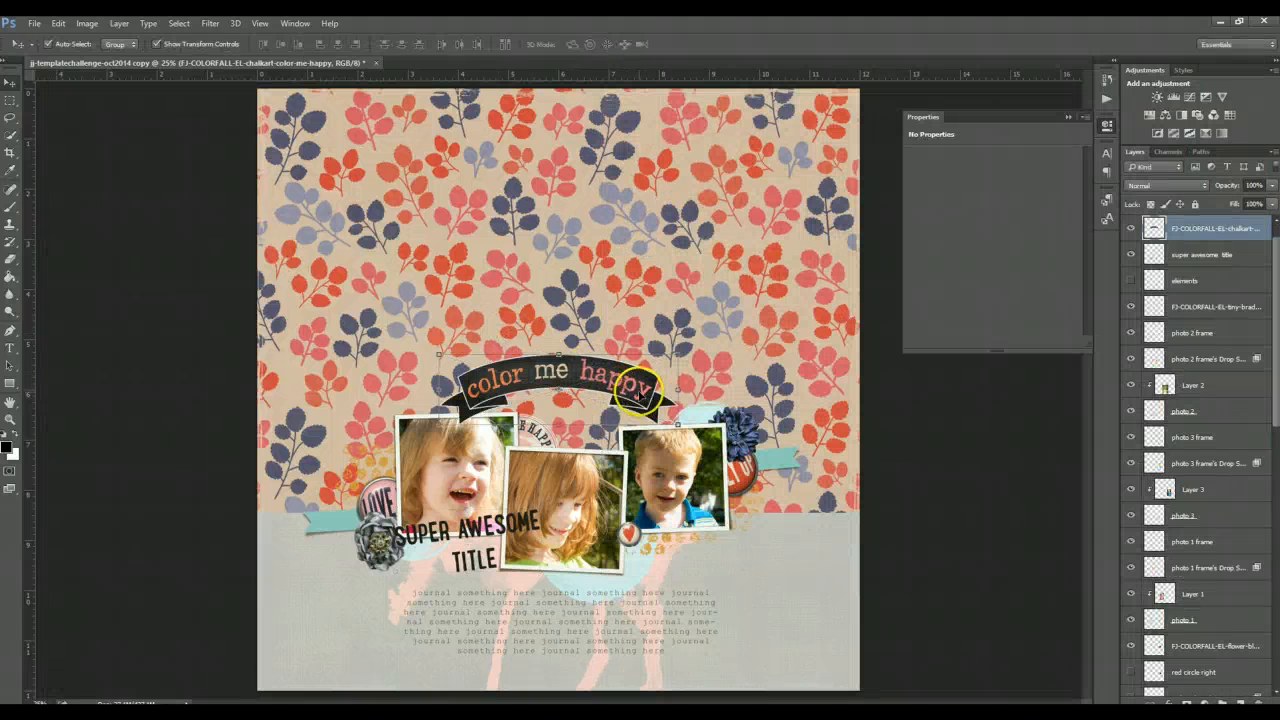
- Move the color me happy banner down onto the journaling area below the photos
left_click_drag(643, 390, 636, 591)
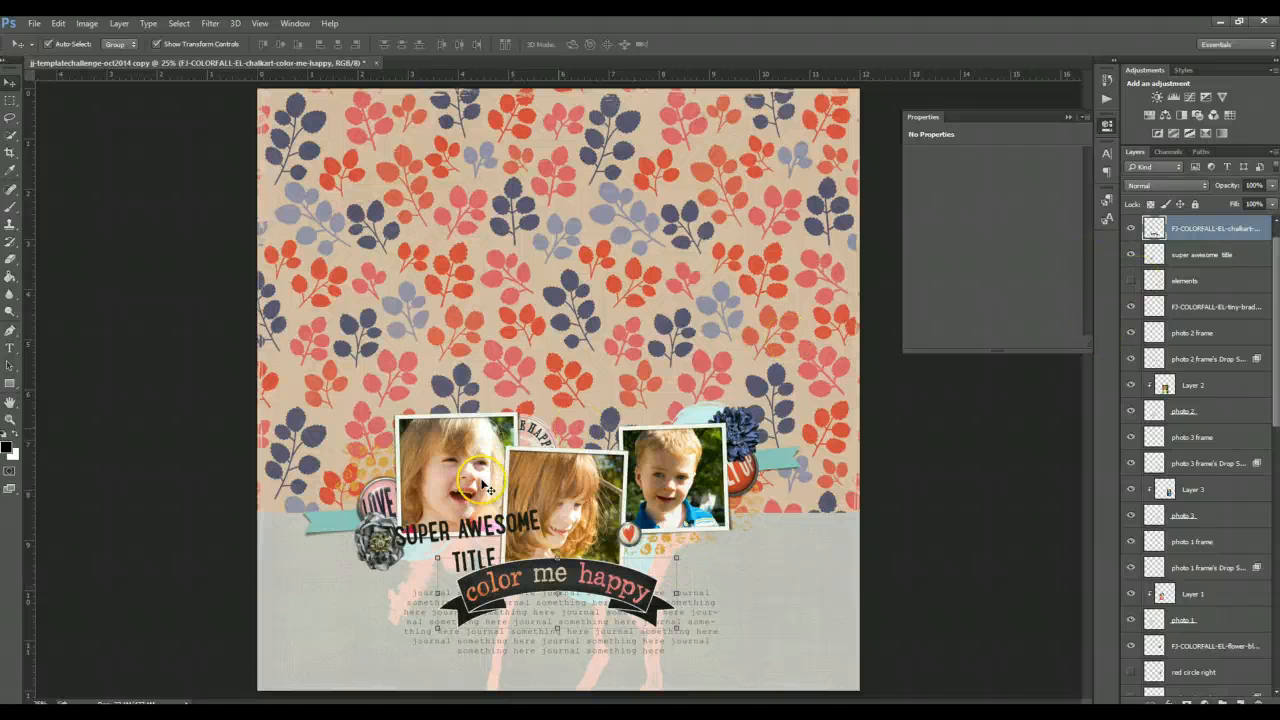
left_click(510, 535)
left_click(480, 530)
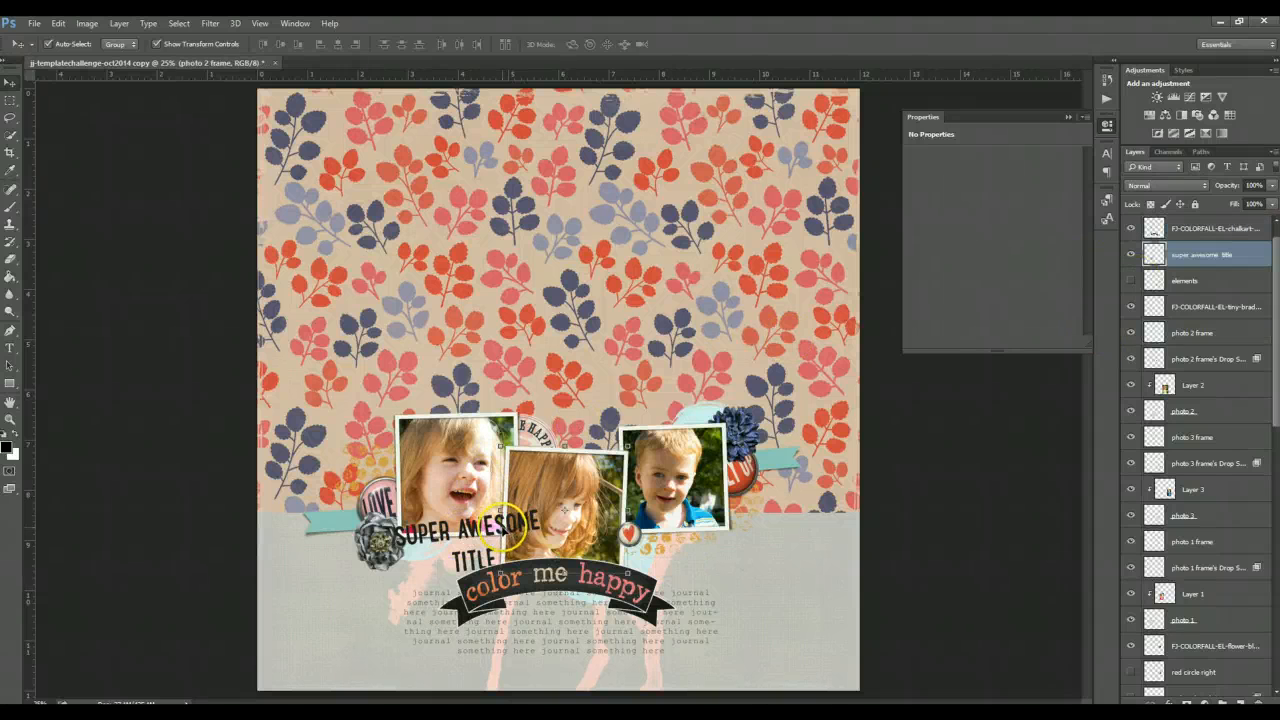
- Hide the super awesome title layer
left_click(1131, 254)
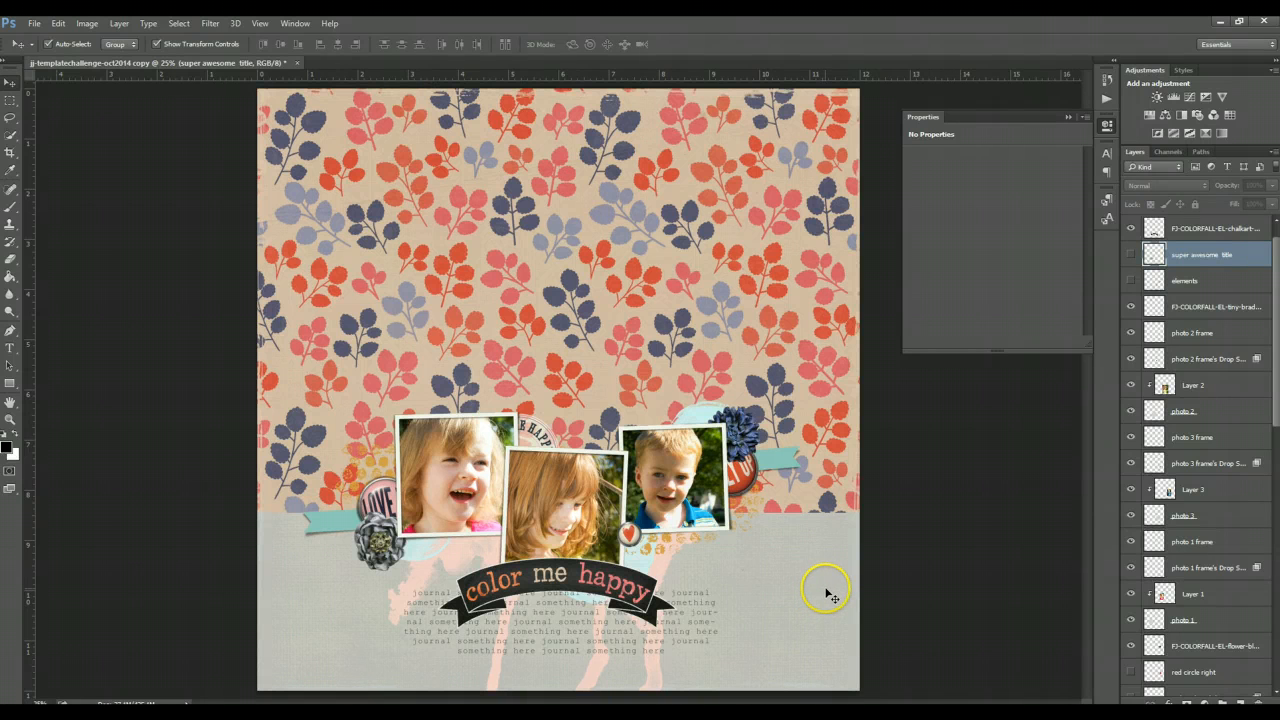
left_click(636, 592)
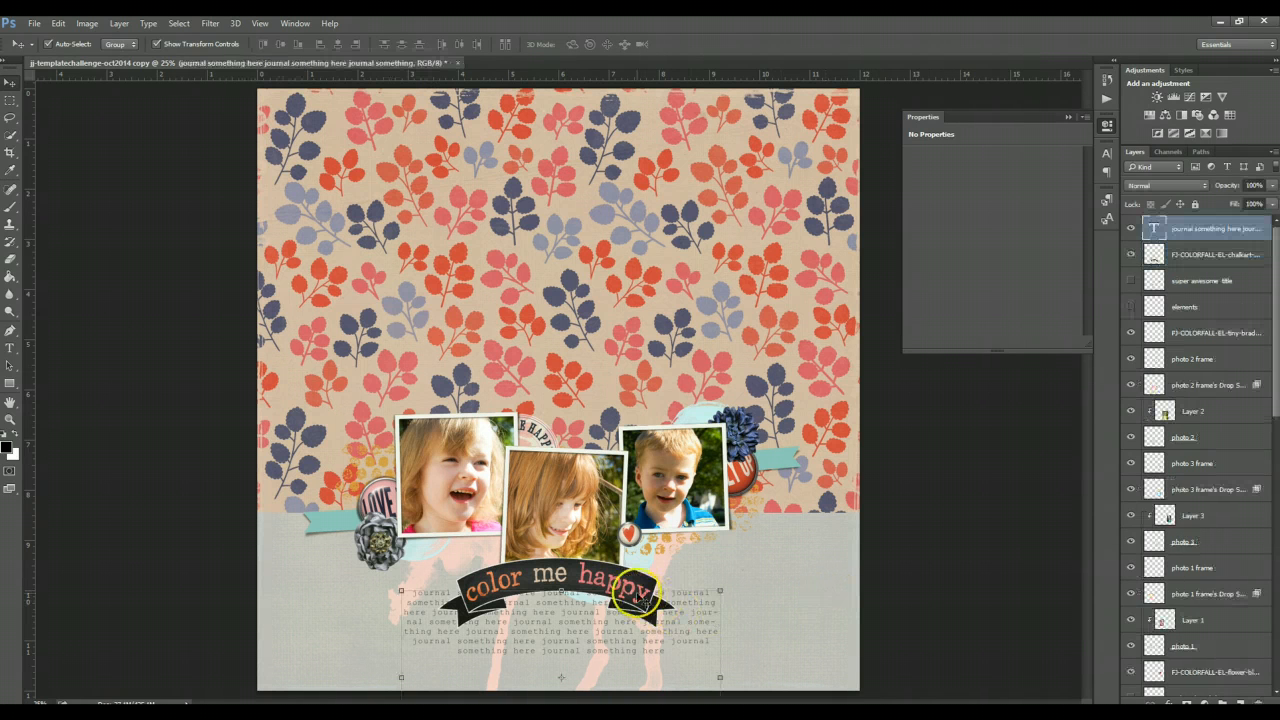
left_click(977, 540)
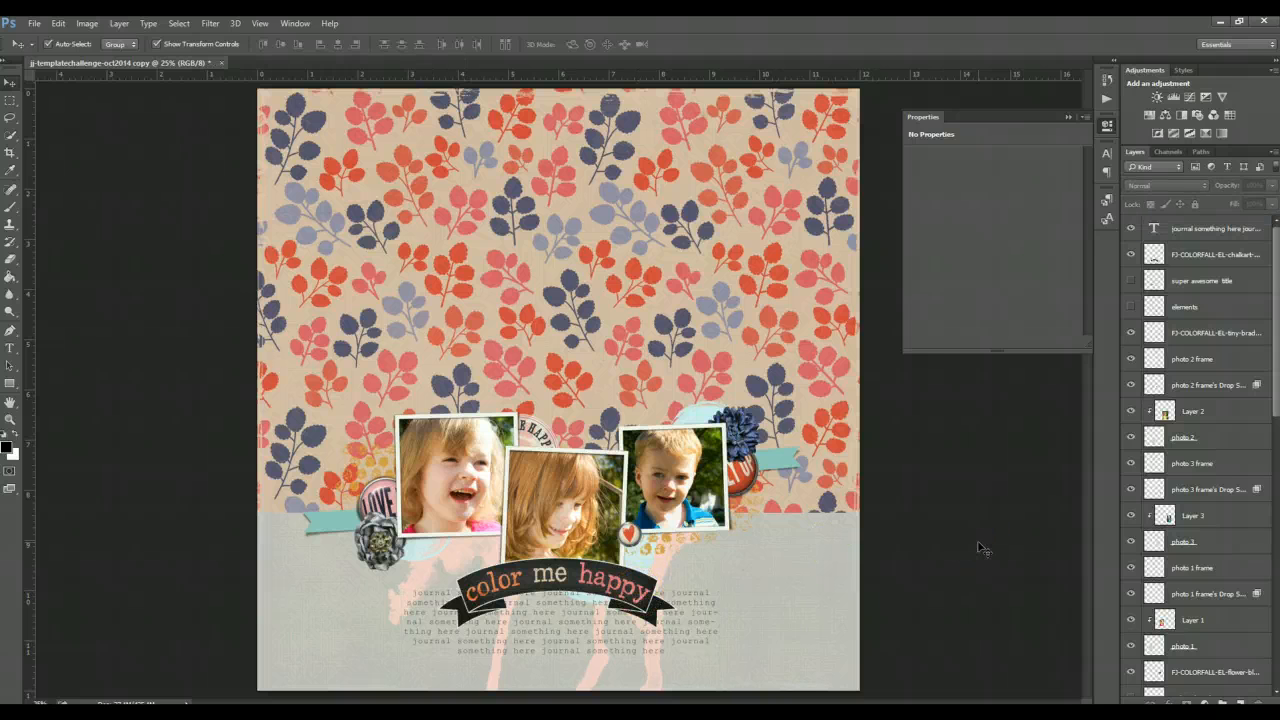
- Nudge the color me happy banner up slightly, then hide its layer
left_click(642, 603)
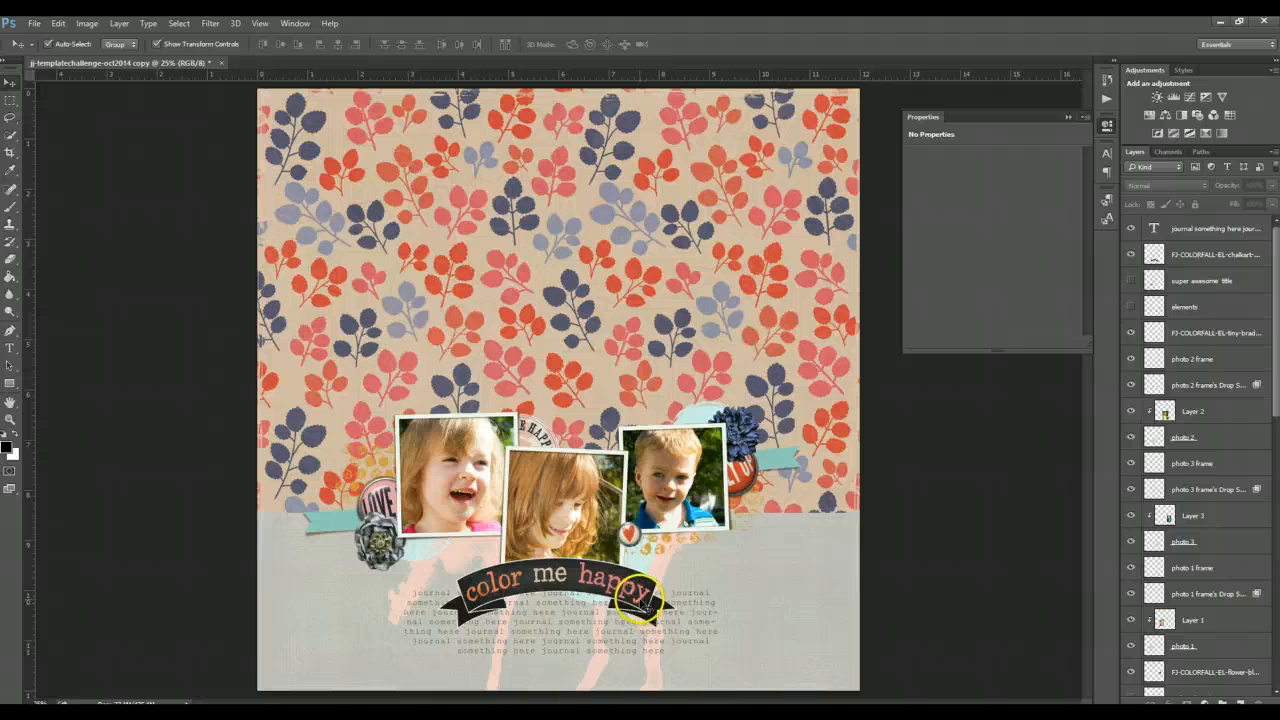
mouse_move(642, 600)
left_mouse_down()
mouse_move(626, 657)
mouse_move(630, 522)
mouse_move(636, 580)
left_mouse_up()
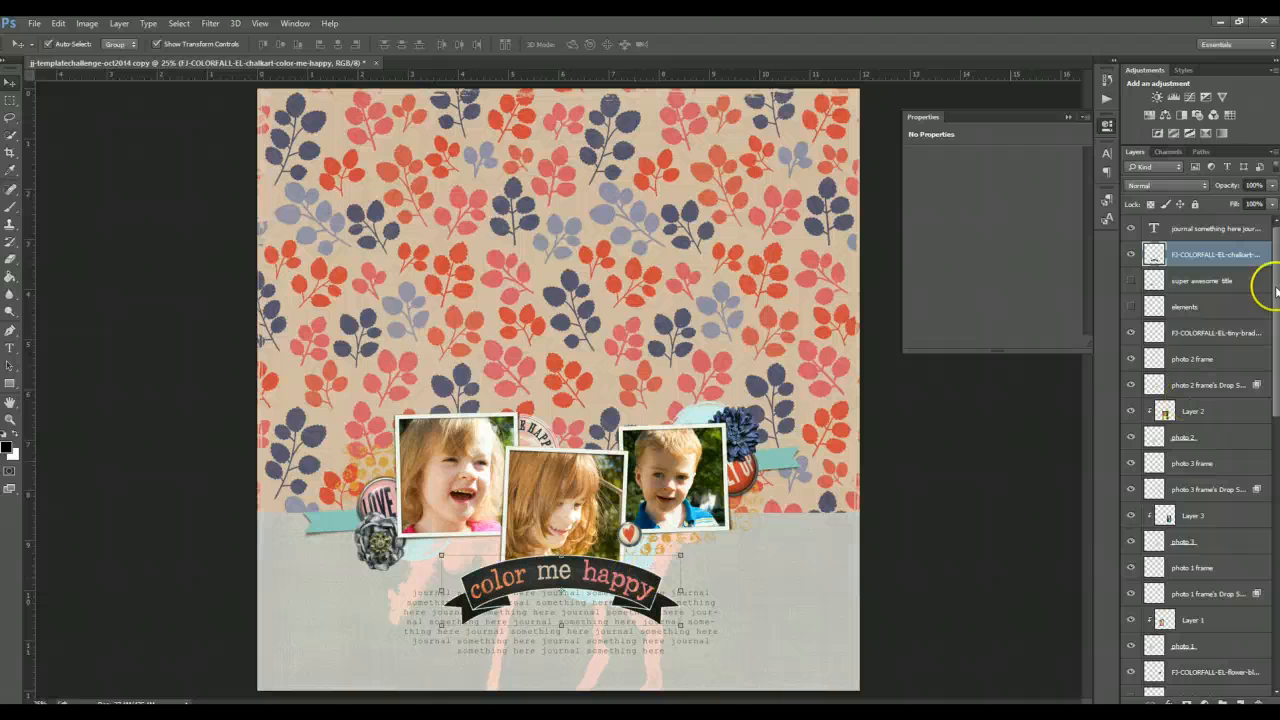
left_click(1130, 255)
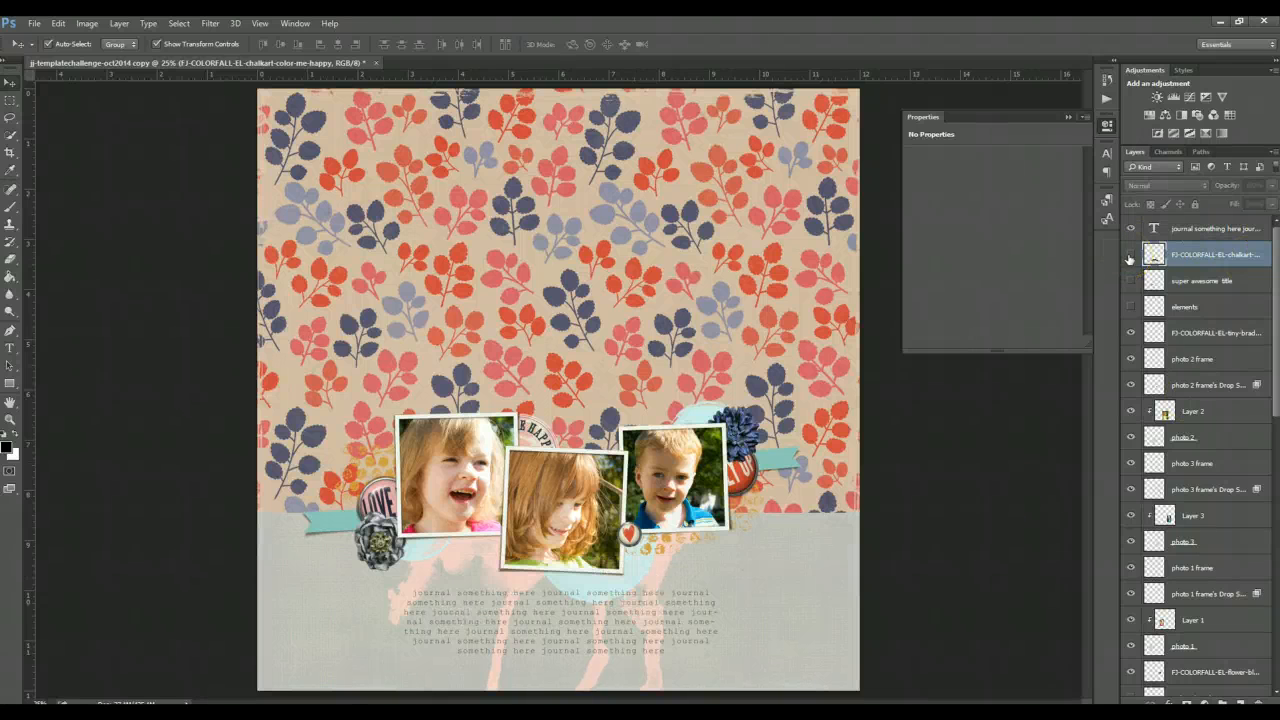
- Place the Autumn veneer word art from the FJ_colorfall elements folder onto the page
left_click(368, 697)
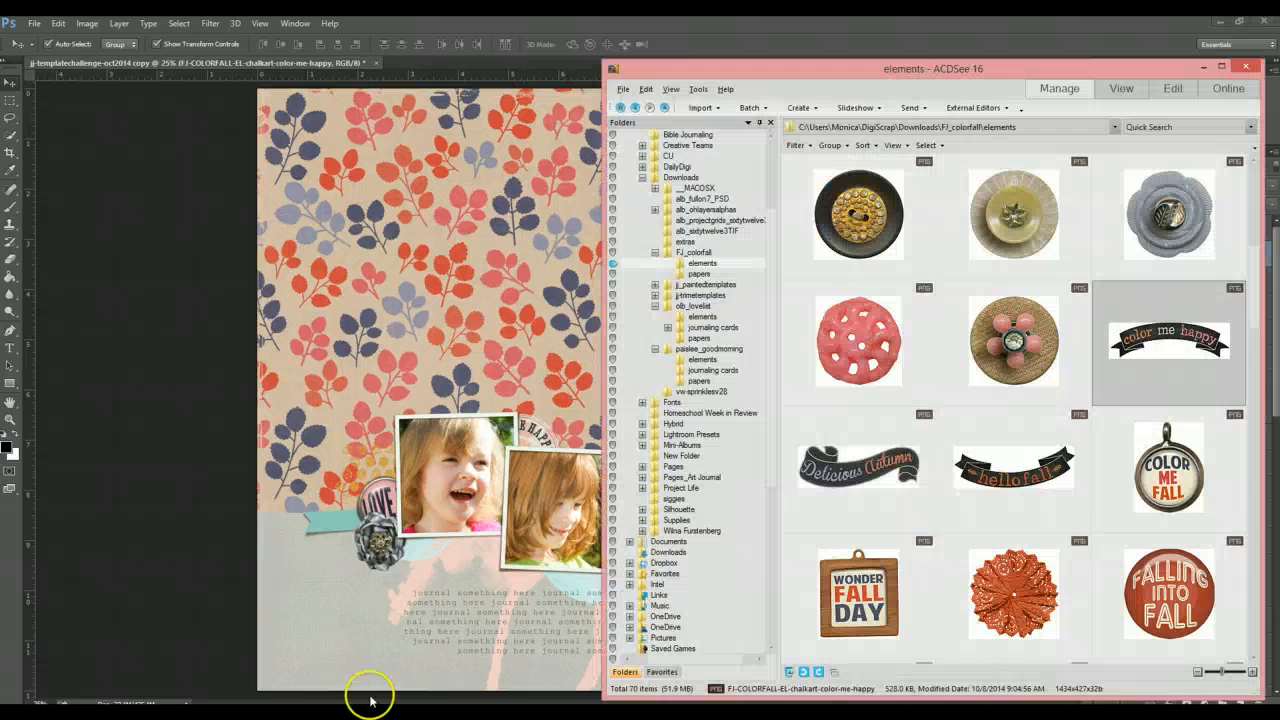
scroll(1165, 455, "up", 3)
scroll(1165, 455, "up", 2)
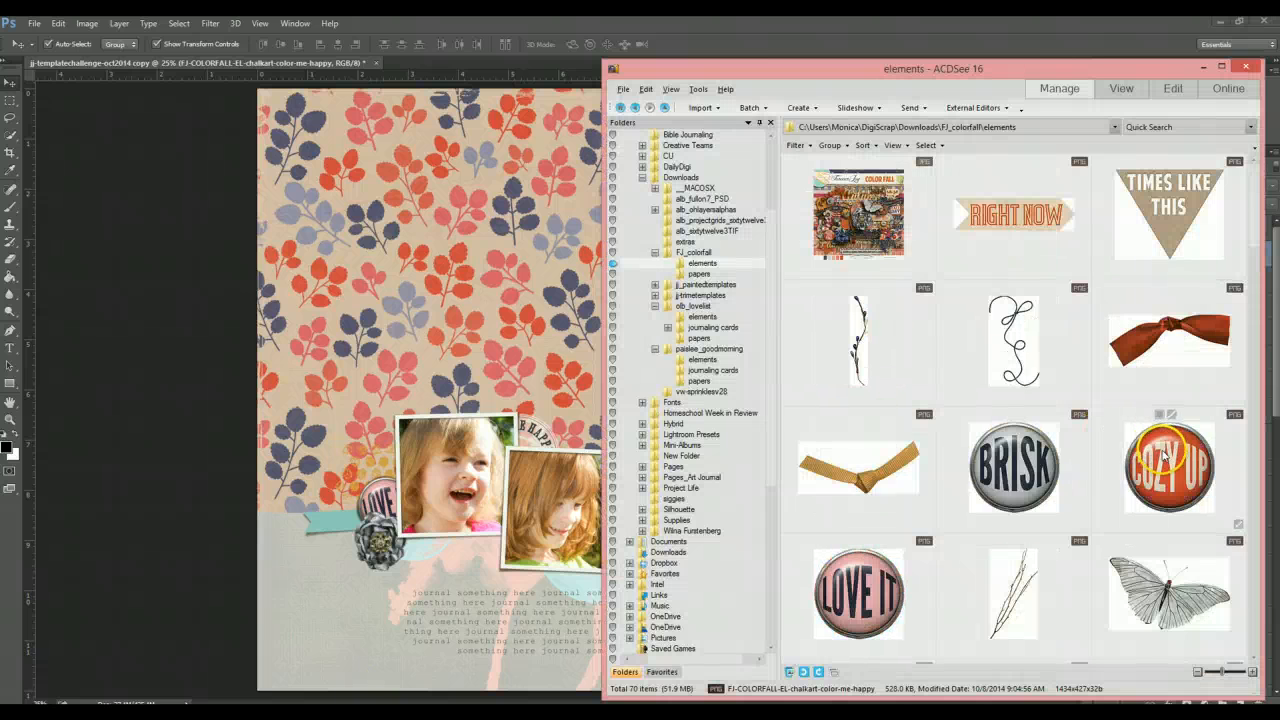
scroll(1163, 456, "down", 6)
scroll(1157, 458, "down", 8)
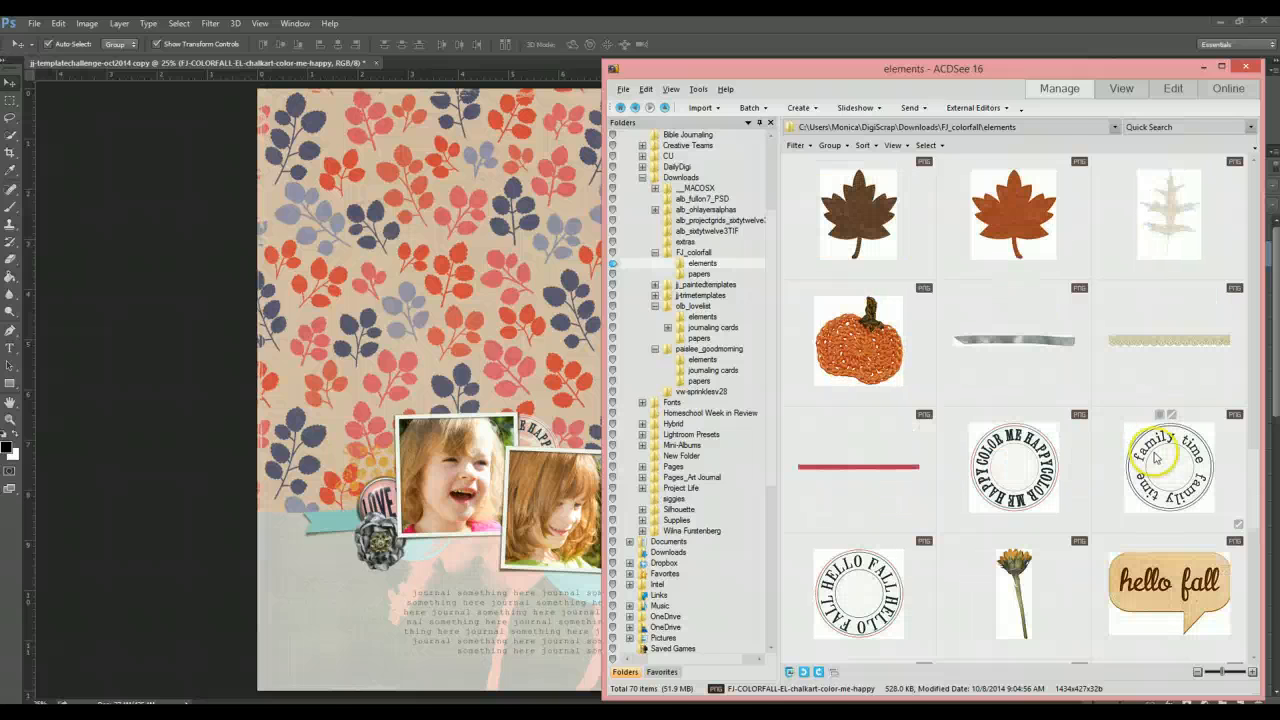
scroll(1155, 458, "down", 2)
mouse_move(1153, 459)
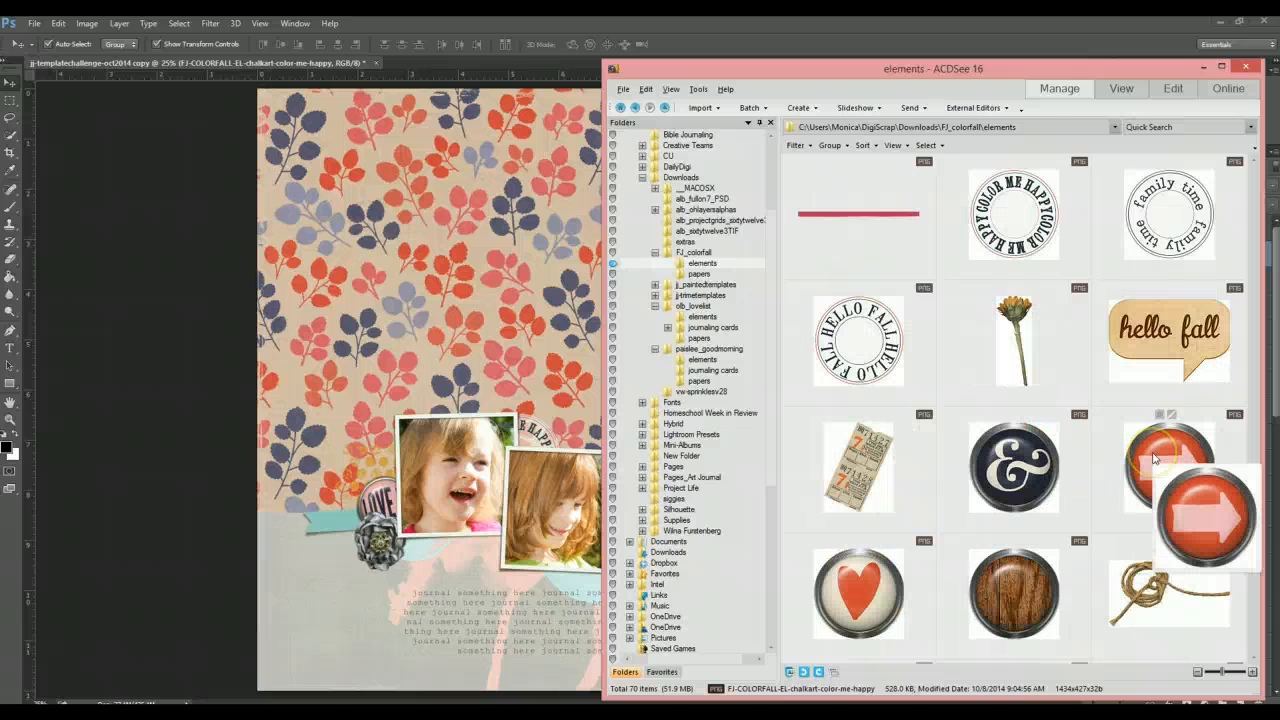
scroll(1152, 459, "down", 2)
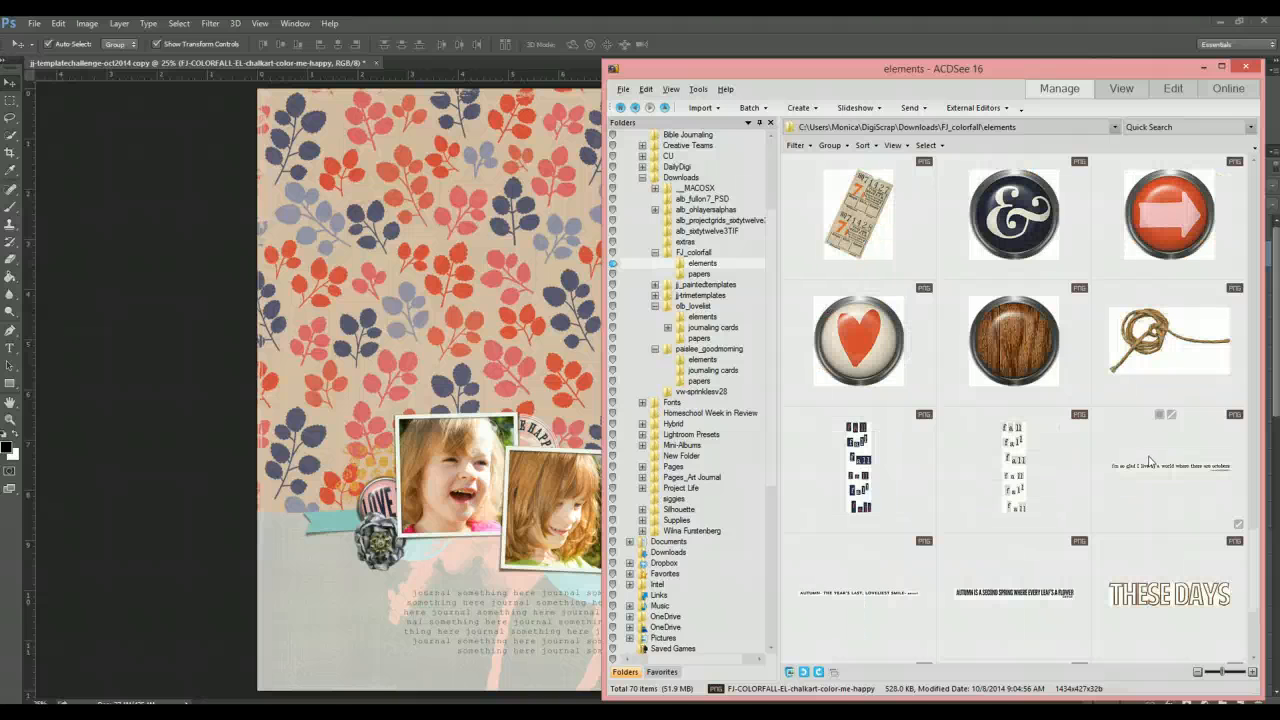
scroll(1150, 461, "down", 1)
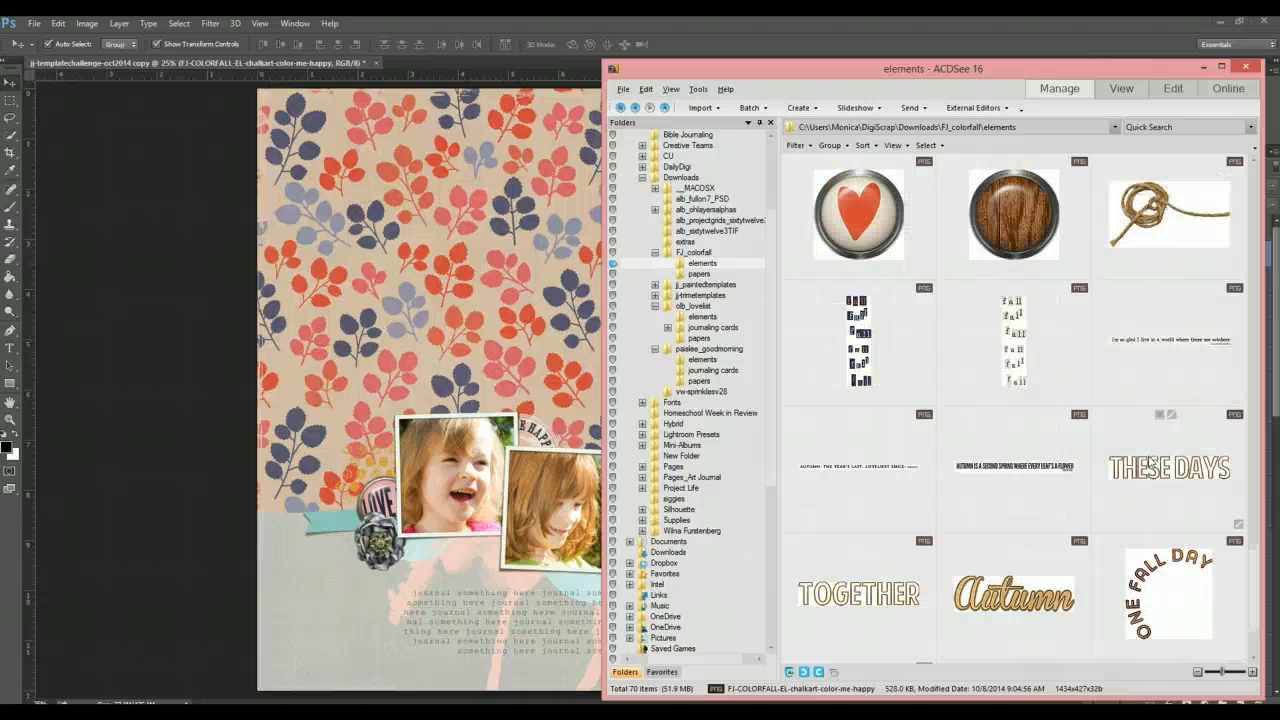
scroll(1135, 475, "down", 1)
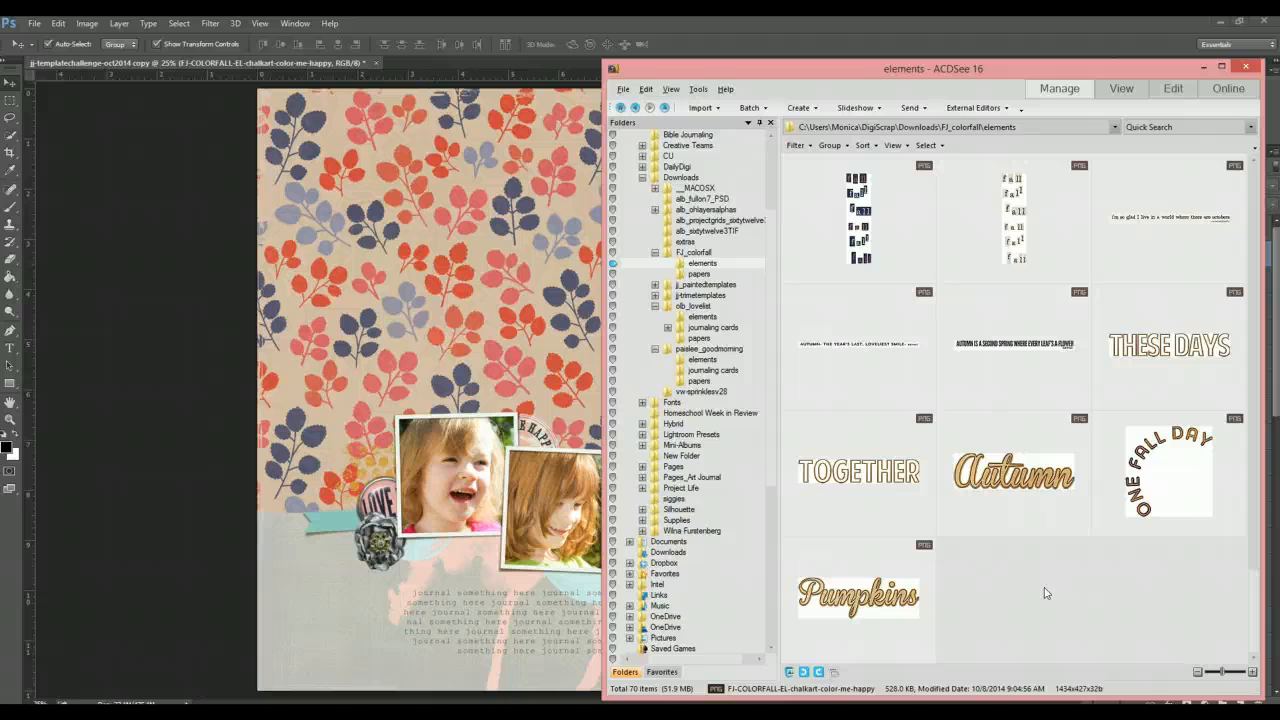
left_click(1020, 477)
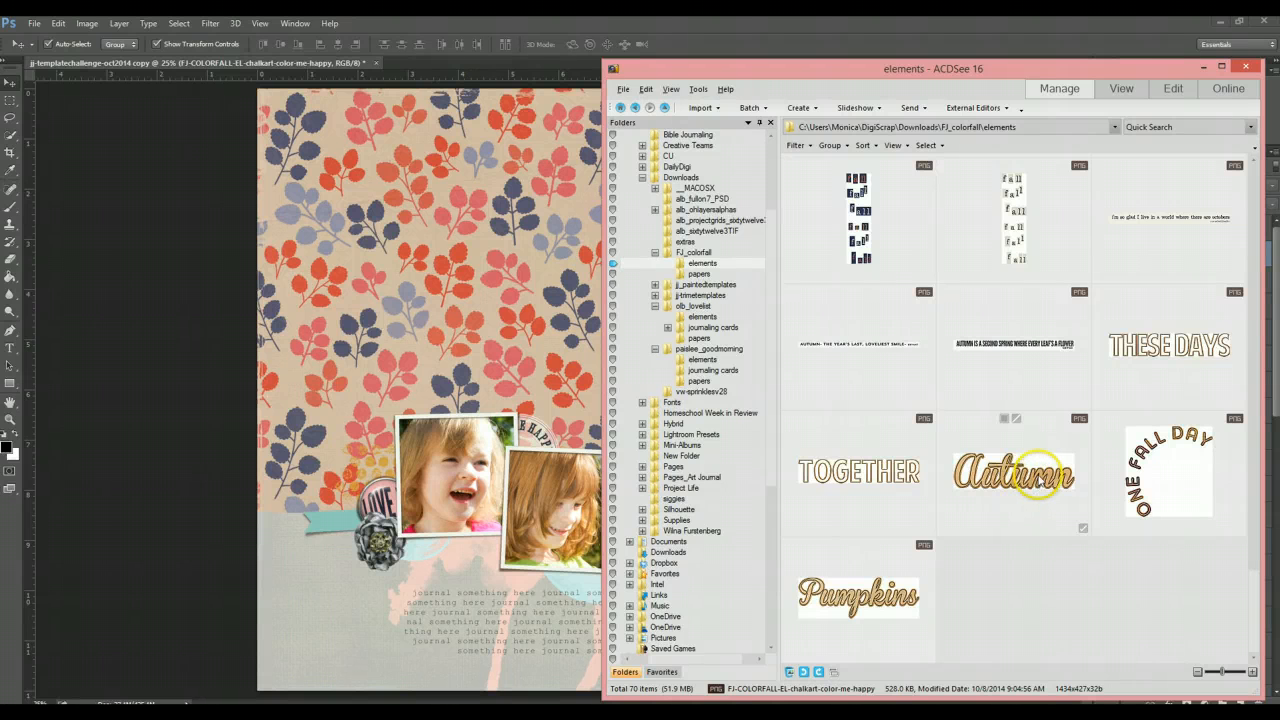
left_click_drag(1046, 477, 500, 571)
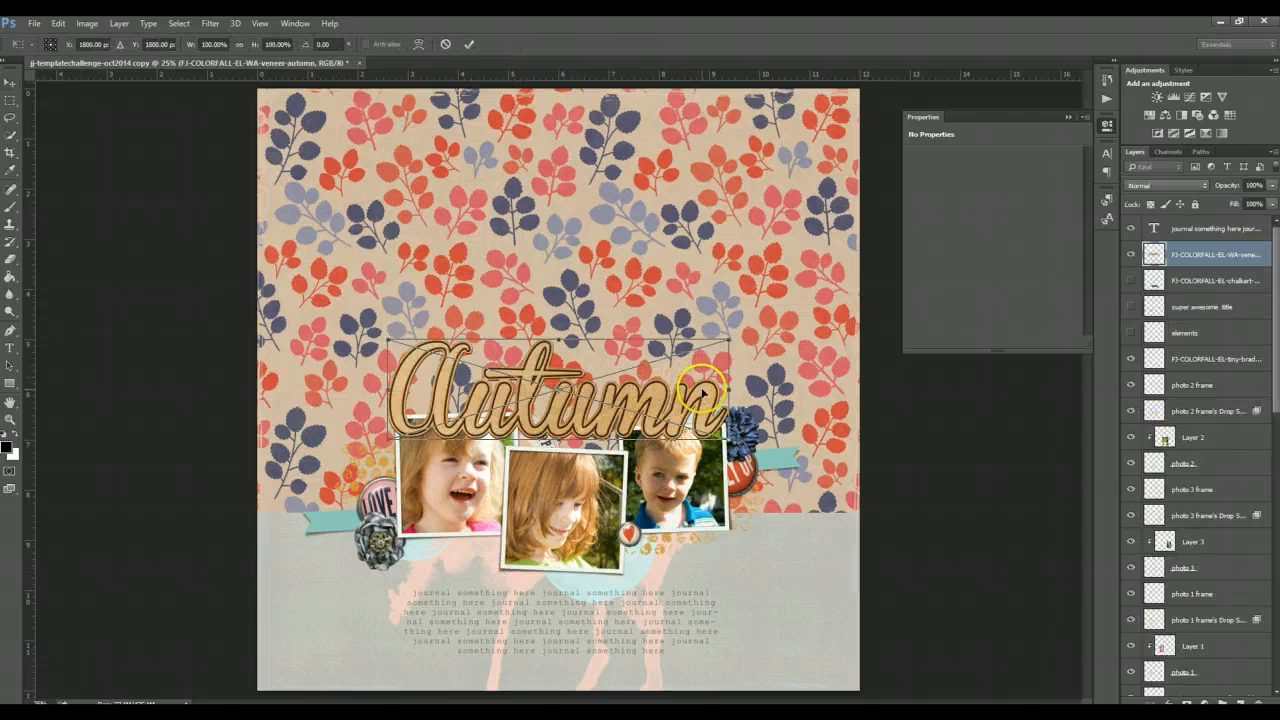
- Move the Autumn word art down over the journaling area and scale it smaller below the photos
double_click(706, 389)
left_click_drag(706, 389, 817, 473)
left_click_drag(824, 556, 821, 632)
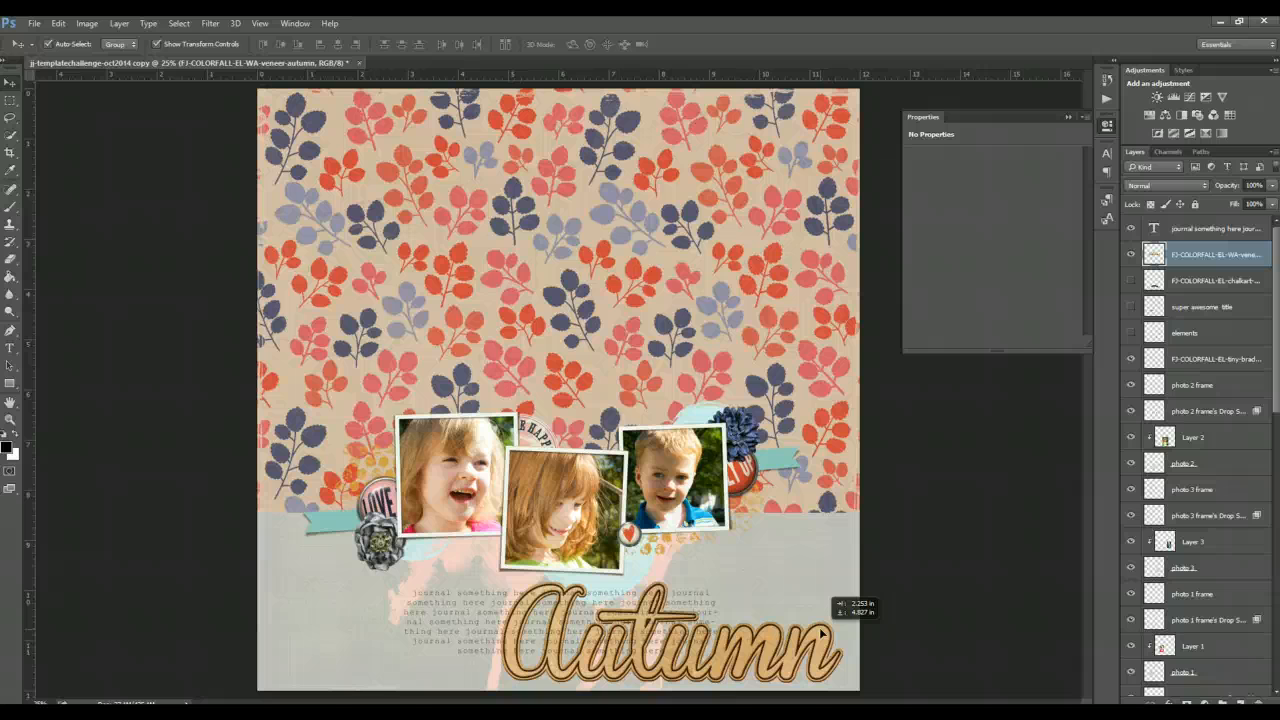
left_click_drag(822, 632, 717, 604)
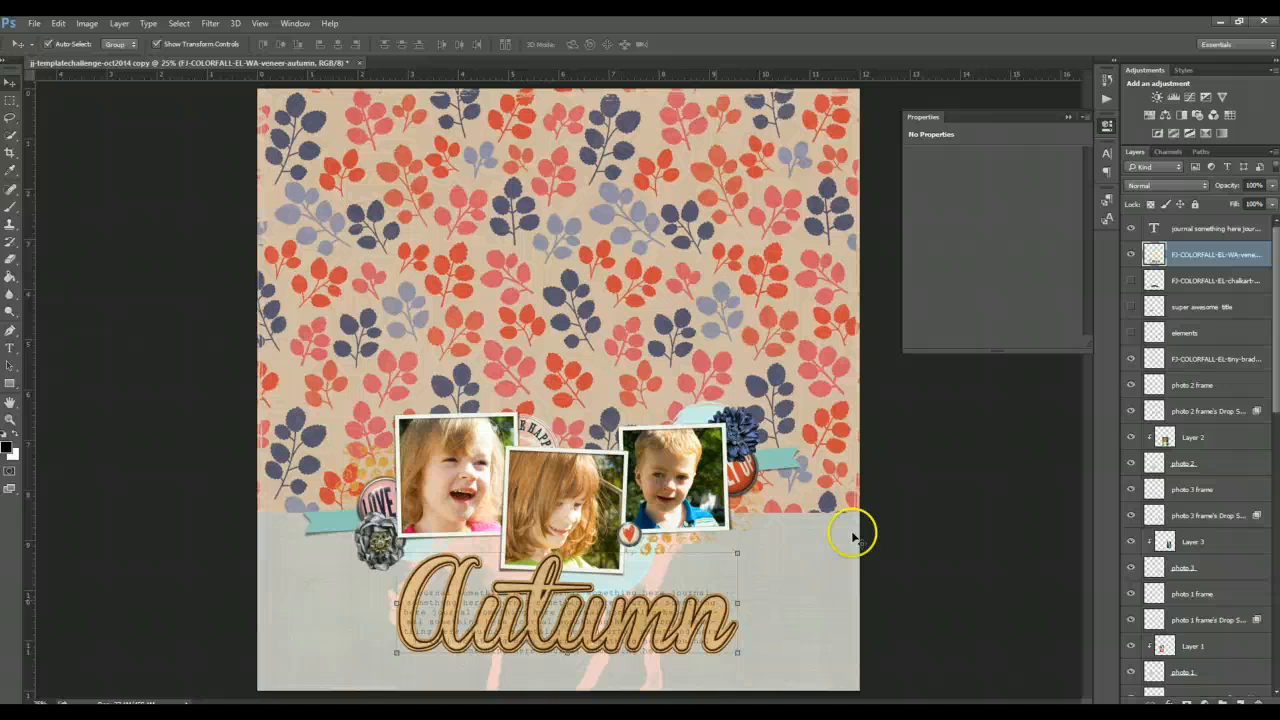
- Hide the journaling text layer
left_click(690, 594)
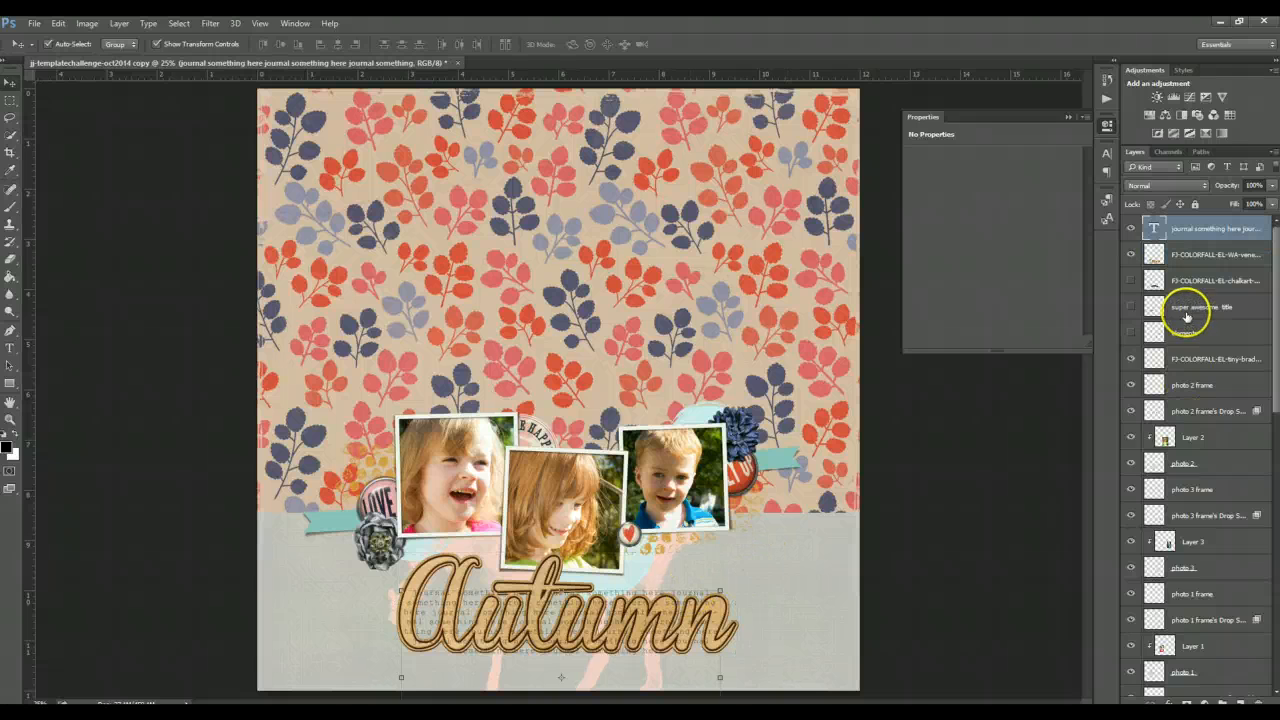
left_click(1132, 230)
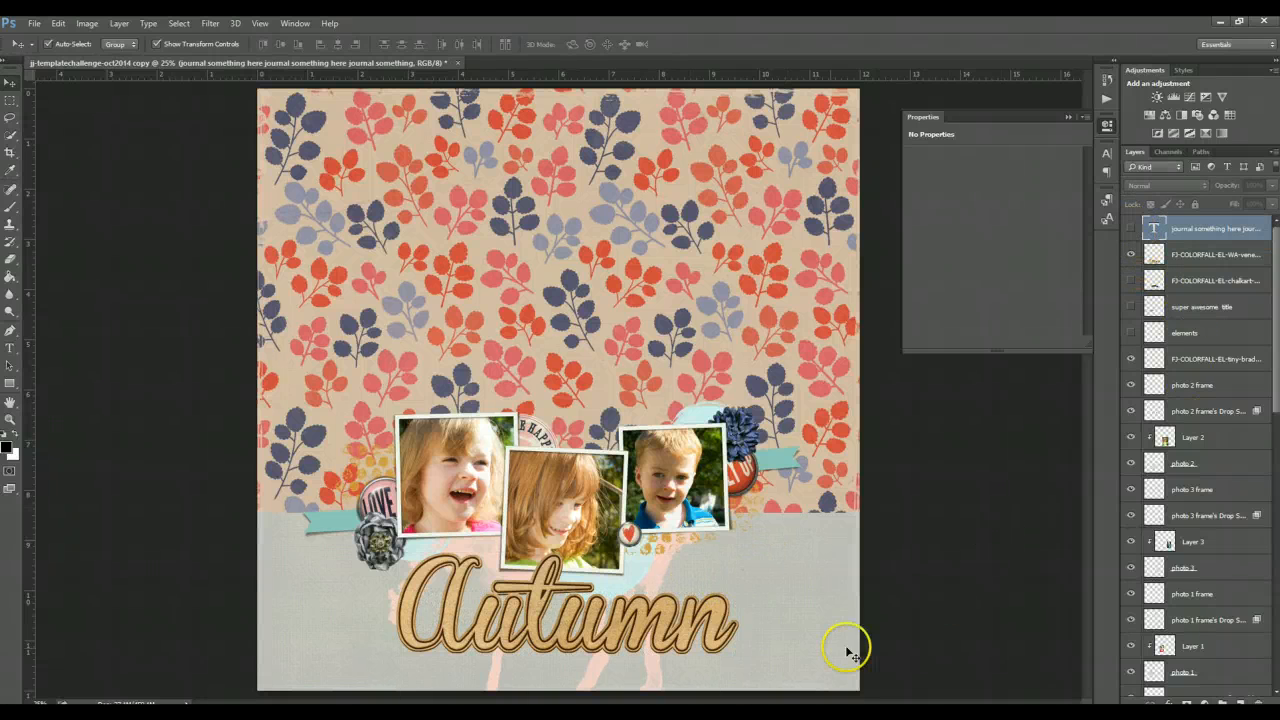
- Nudge the Autumn word art slightly right and down, then open the Styles panel
mouse_move(712, 612)
left_mouse_down()
mouse_move(673, 598)
mouse_move(723, 620)
left_mouse_up()
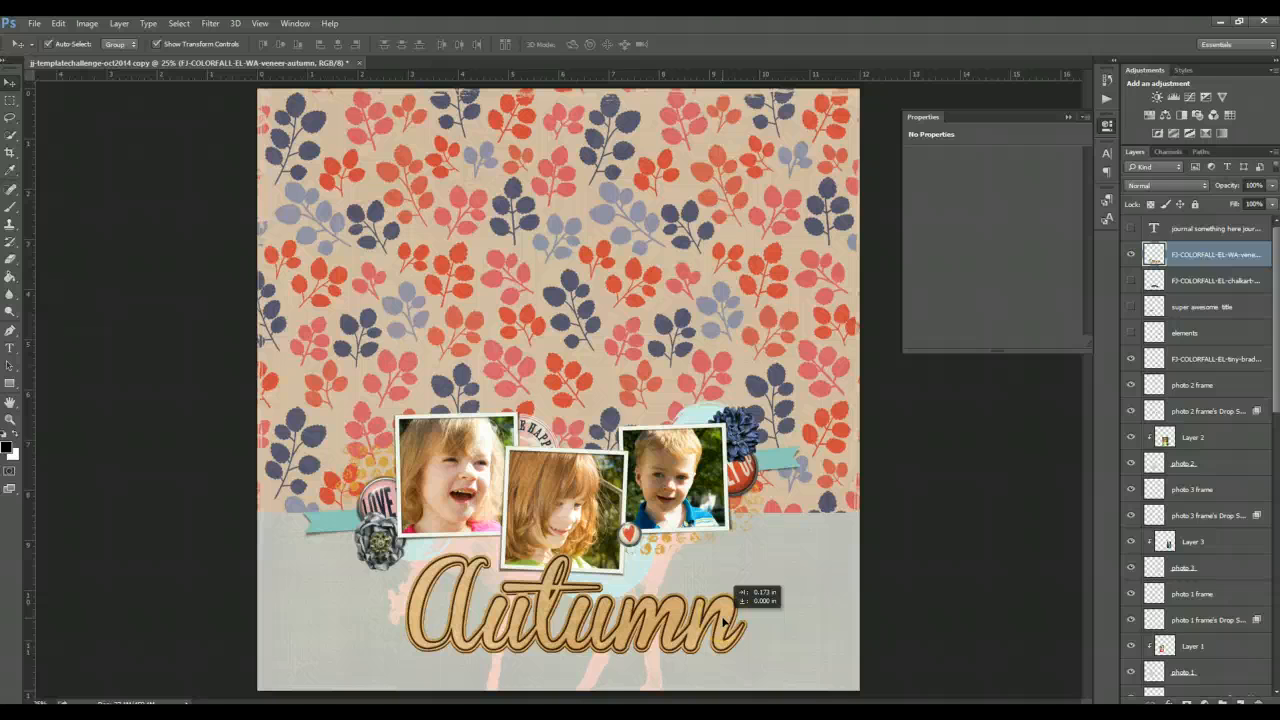
left_click_drag(723, 620, 723, 620)
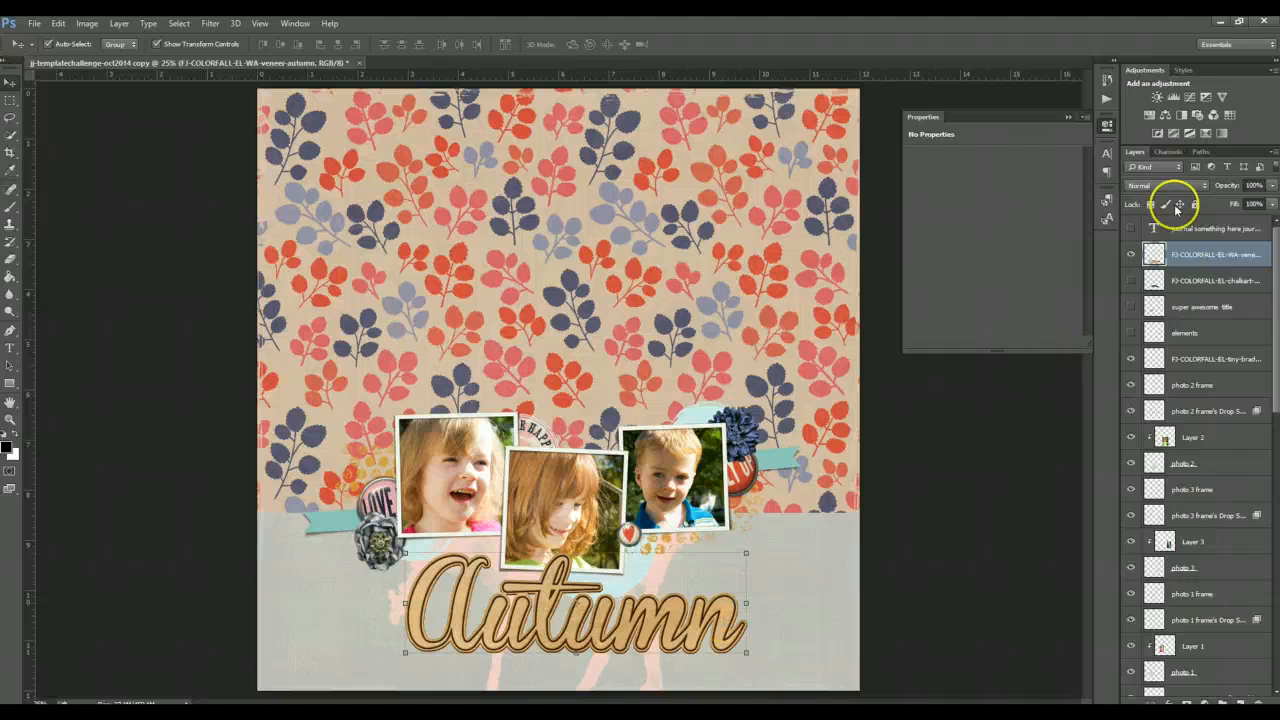
left_click(1183, 70)
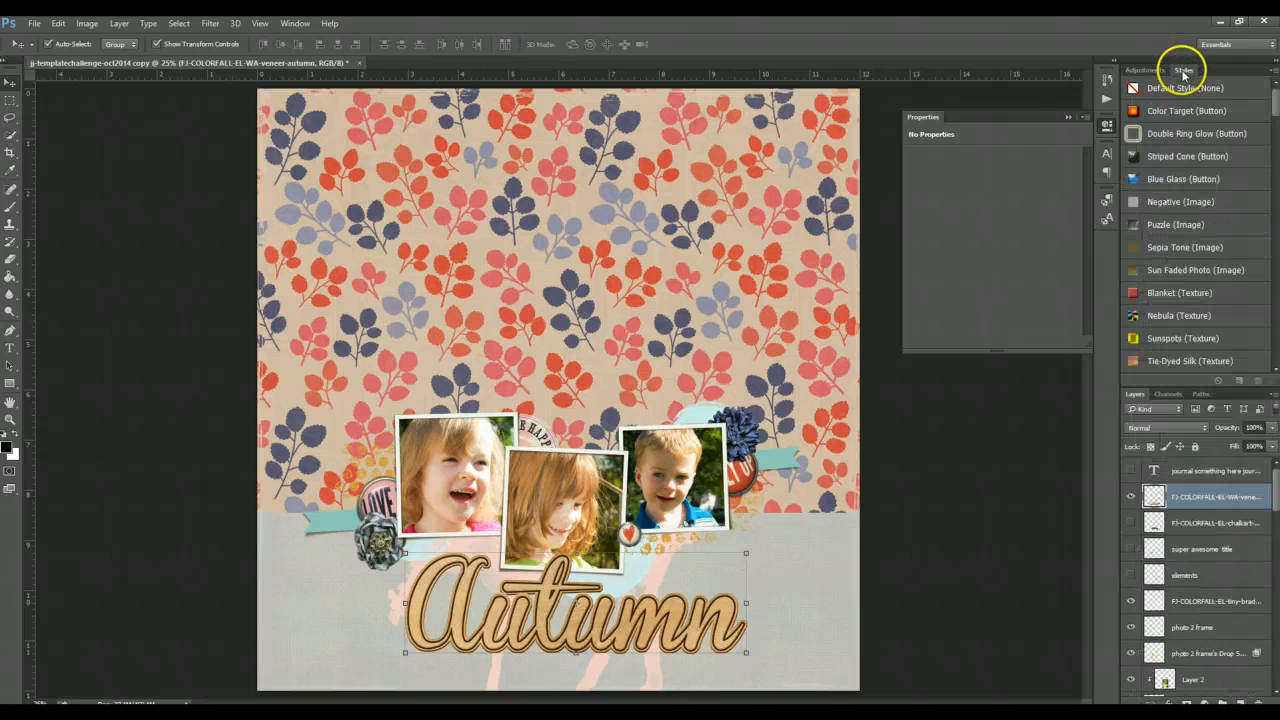
- Apply the Paper Shadow style to the Autumn word art
scroll(1212, 272, "down", 3)
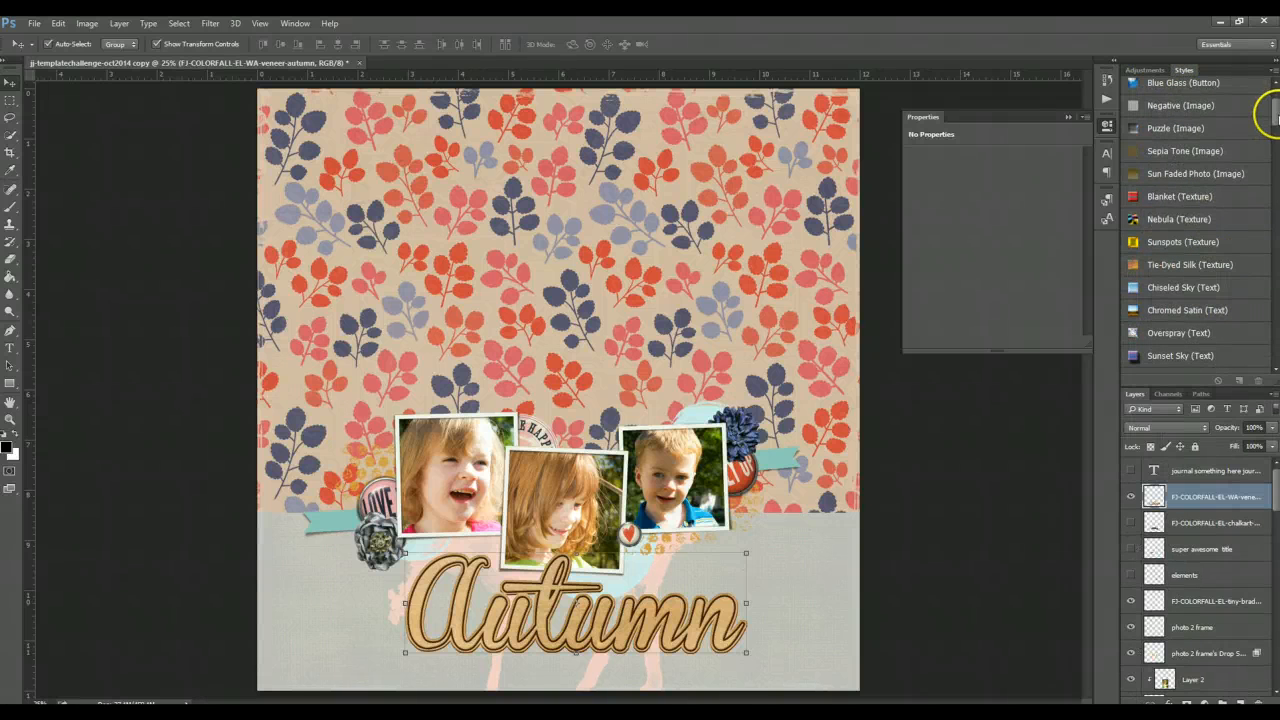
mouse_move(1275, 157)
left_mouse_down()
mouse_move(1275, 229)
mouse_move(1273, 165)
left_mouse_up()
left_click(1235, 247)
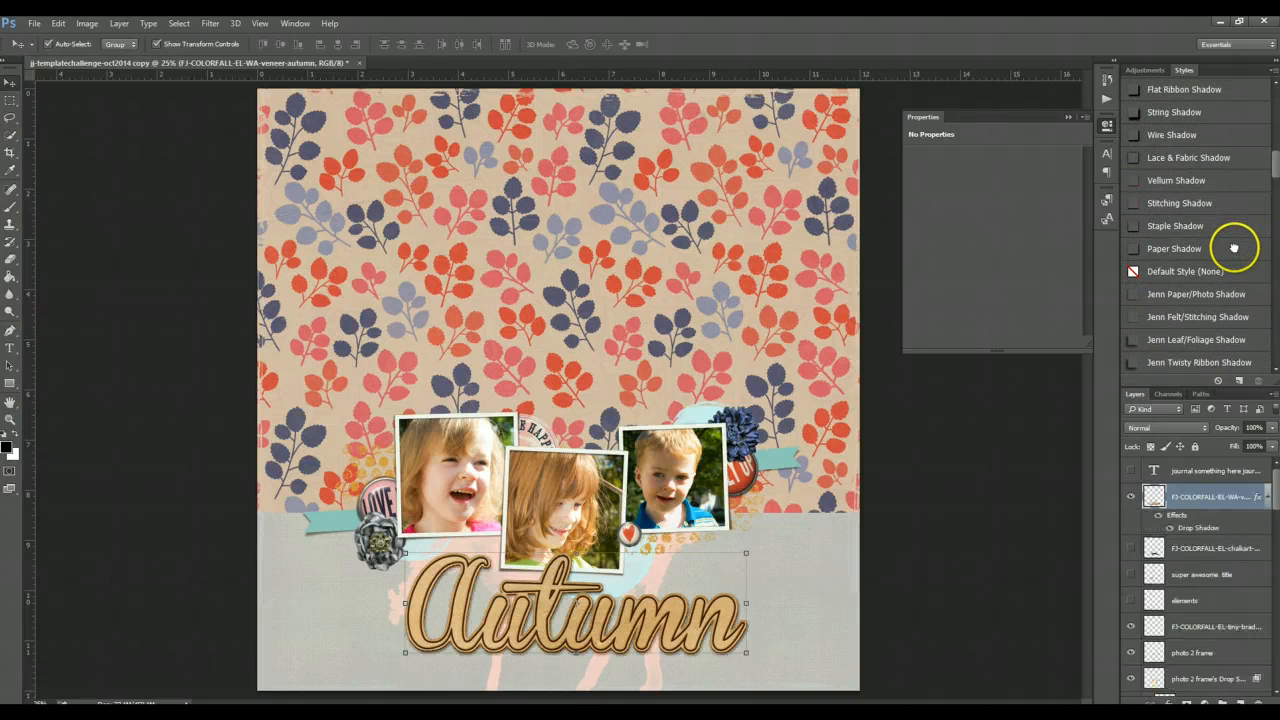
- Select the blue flower element near the boy's photo and apply the 3D Flower Shadow style to it
left_click(749, 421)
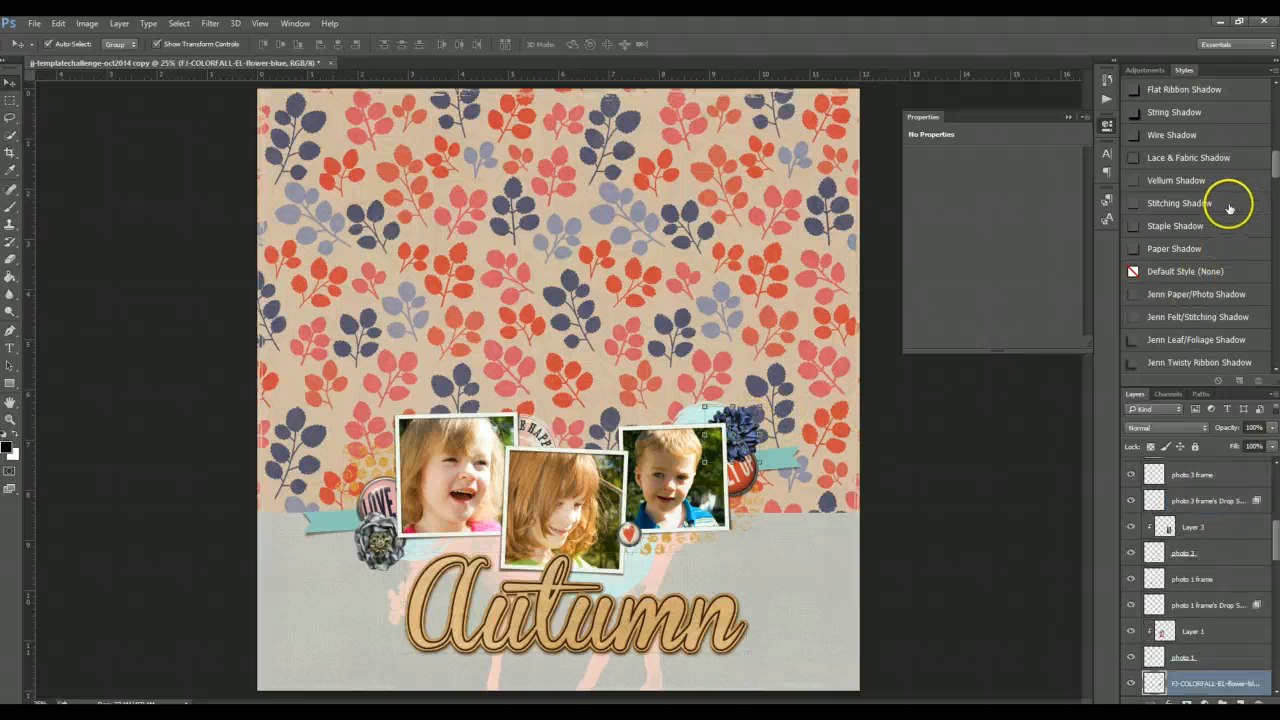
scroll(1229, 205, "up", 2)
scroll(1229, 205, "up", 3)
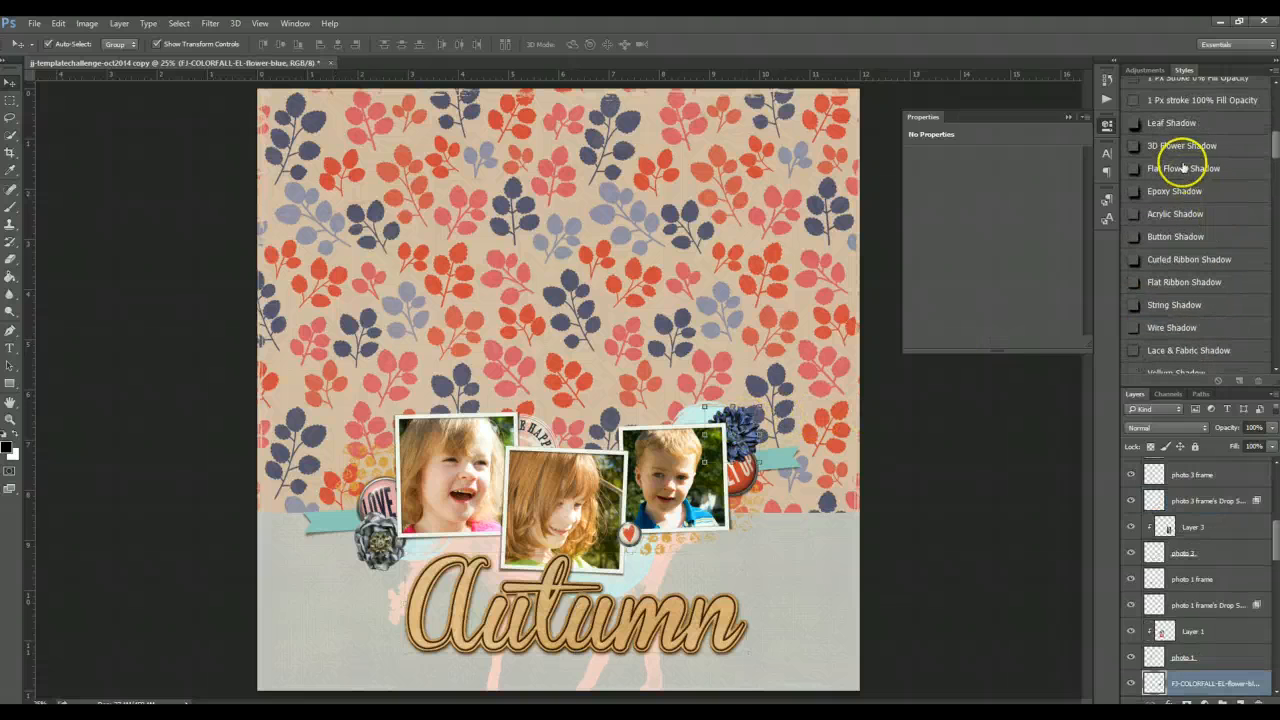
left_click(1178, 146)
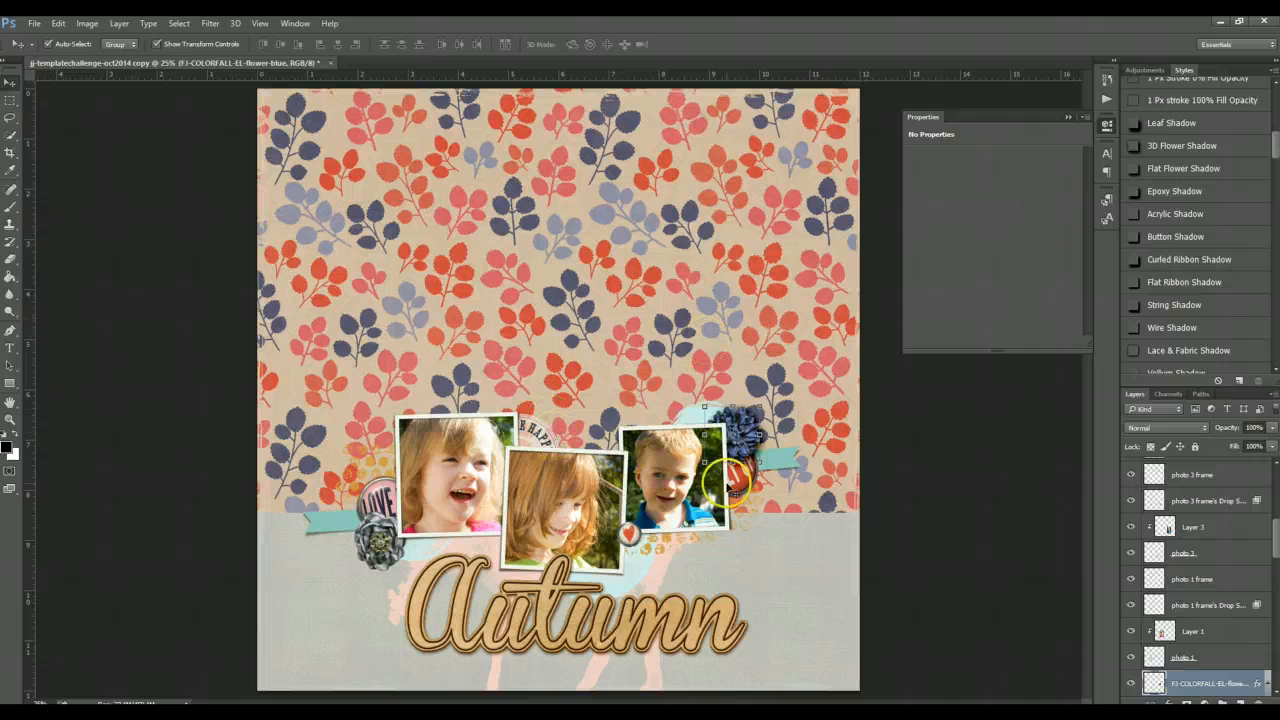
key("ctrl+t")
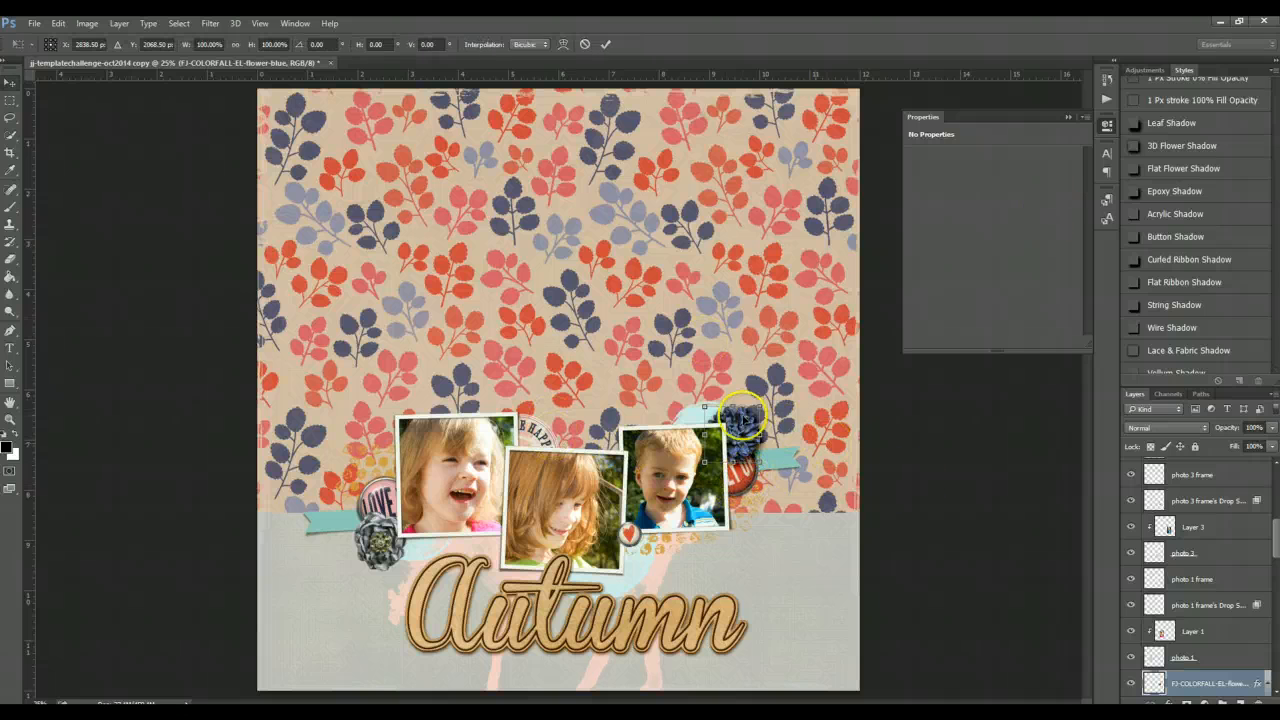
key("Return")
- Apply the Epoxy Shadow style to the cozy-up brad and the Button Shadow style to the tiny heart brad
left_click(745, 478)
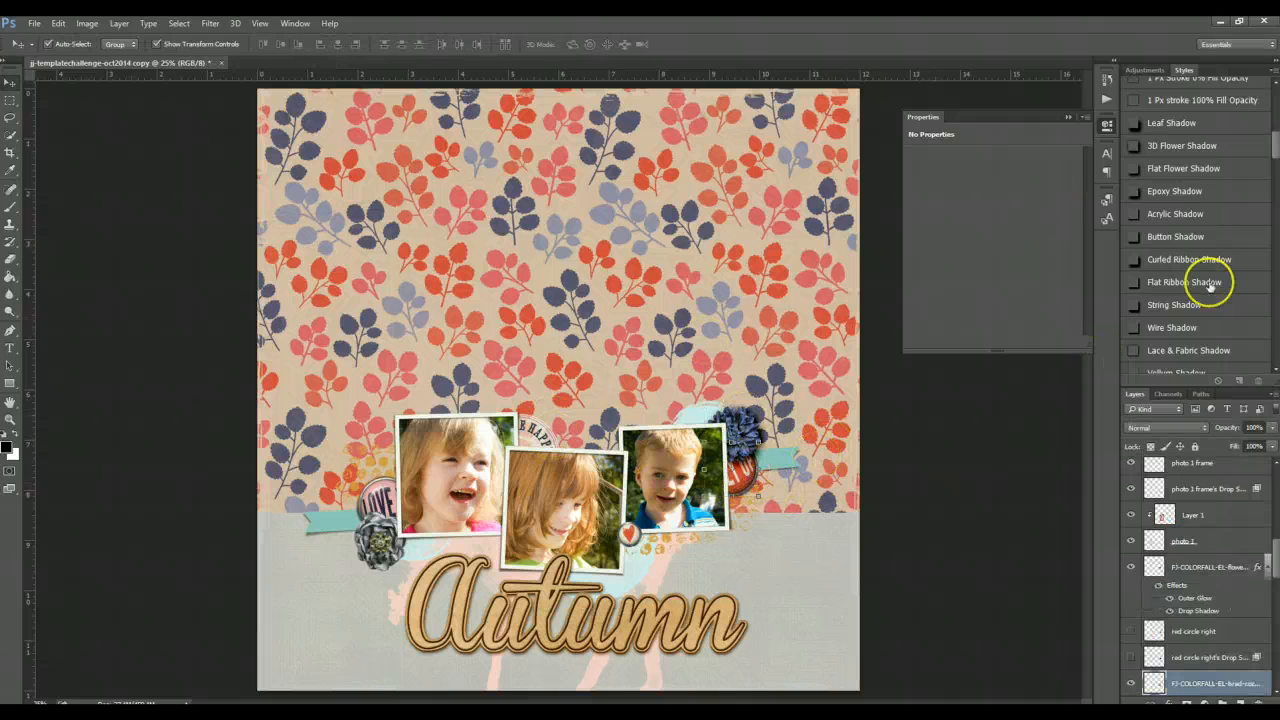
left_click(1175, 191)
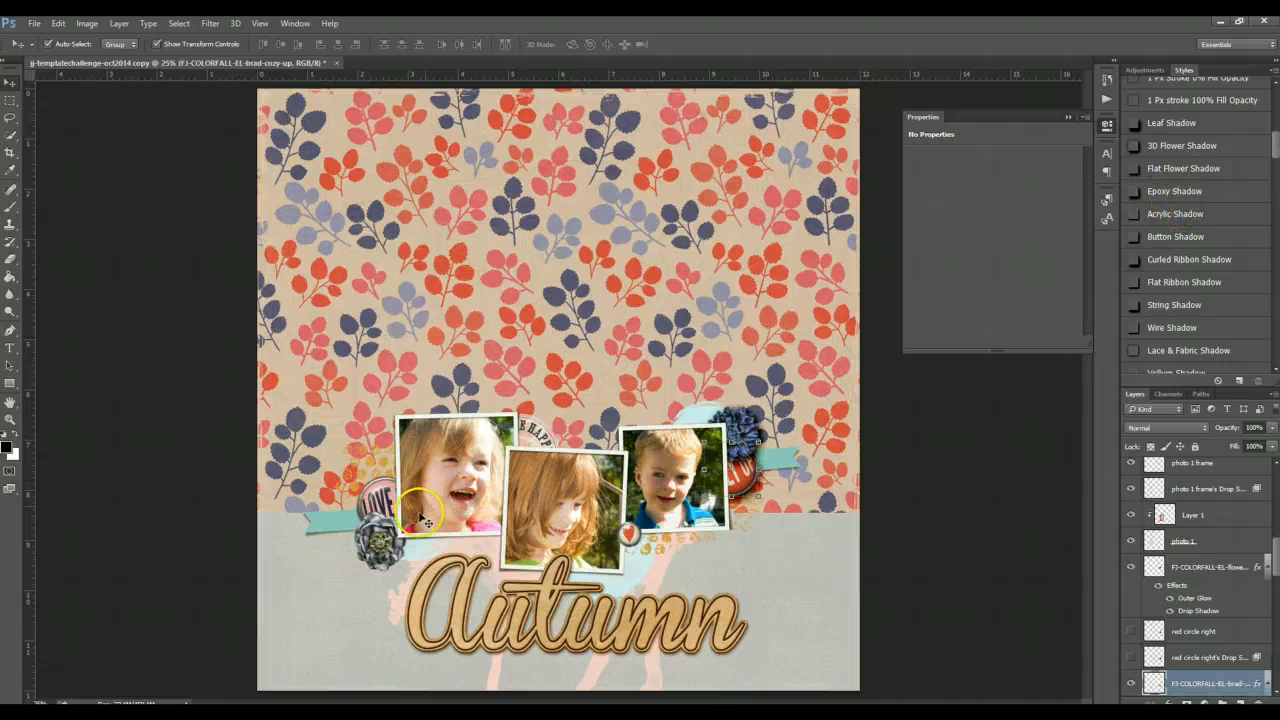
left_click(629, 533)
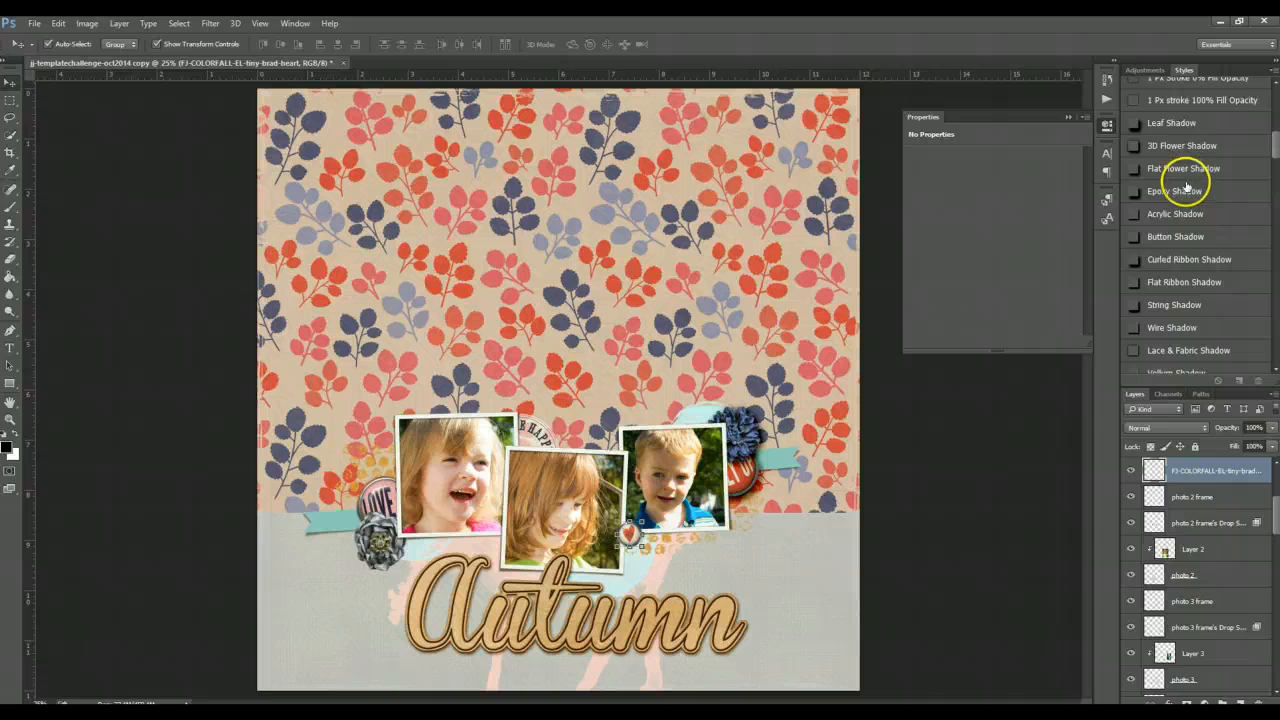
left_click(1170, 238)
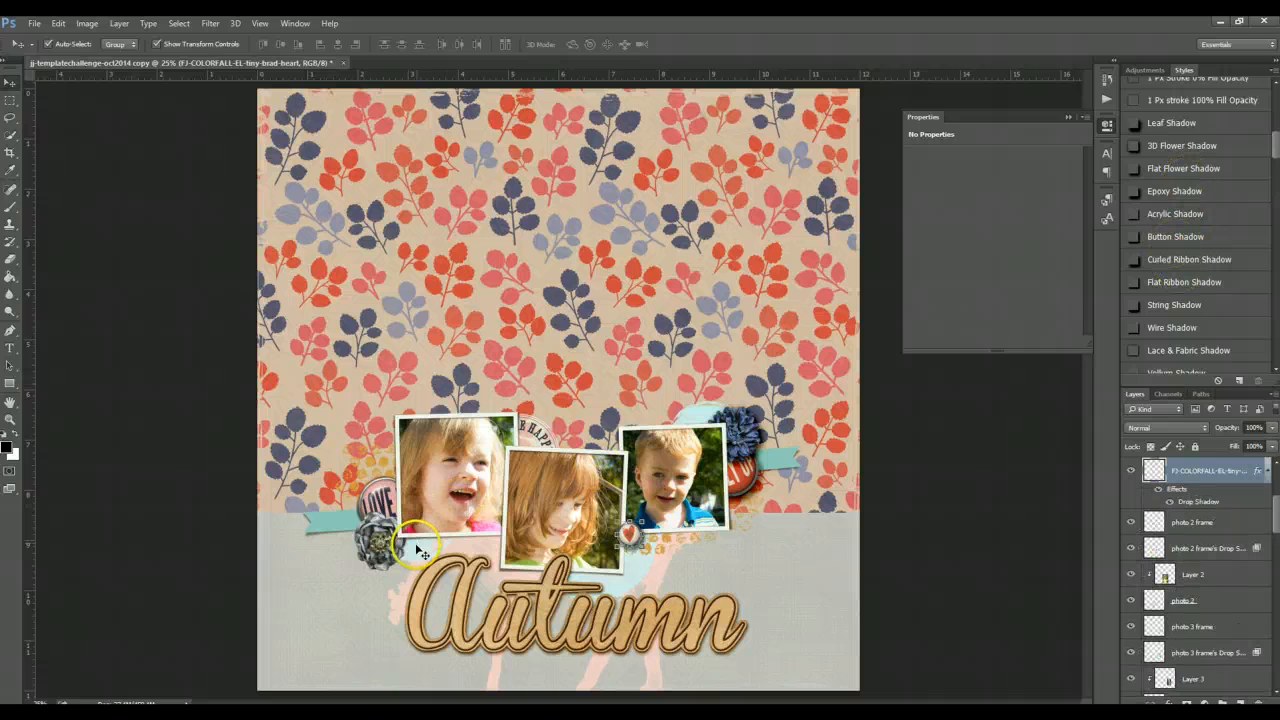
- Apply the Flat Flower Shadow style to the grey flower element at the left of the photos
left_click(420, 552)
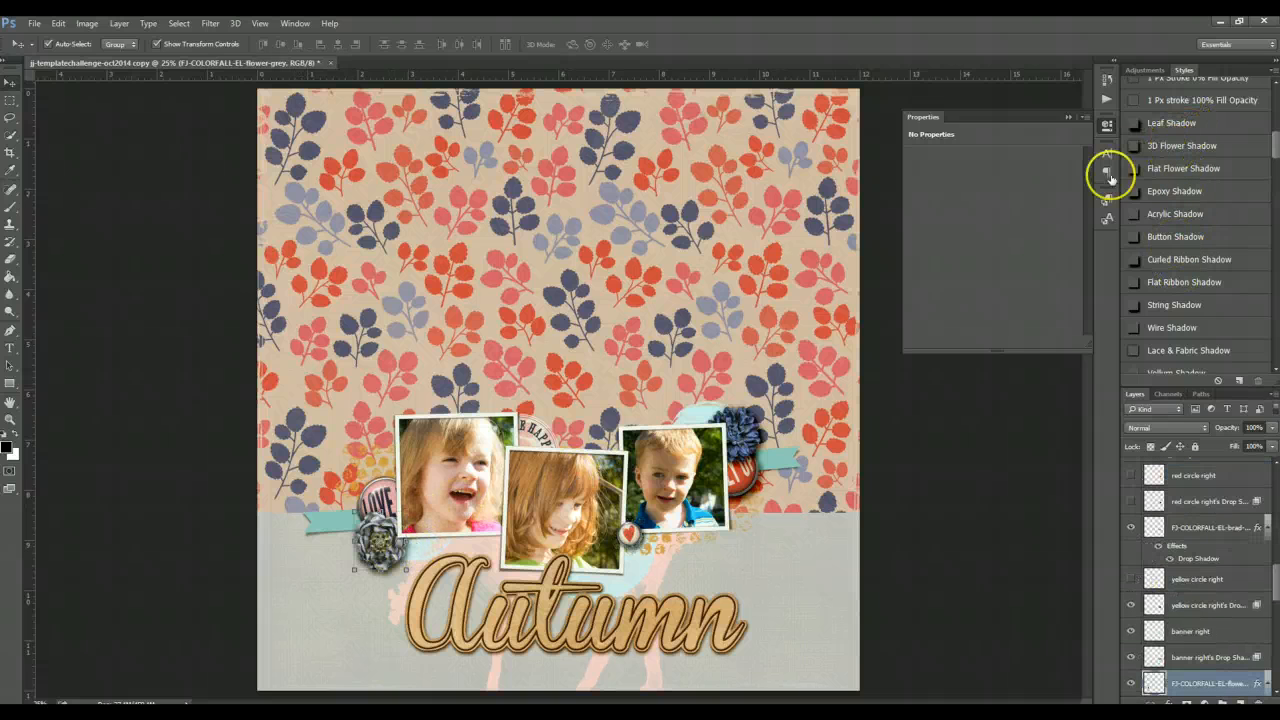
left_click(1145, 170)
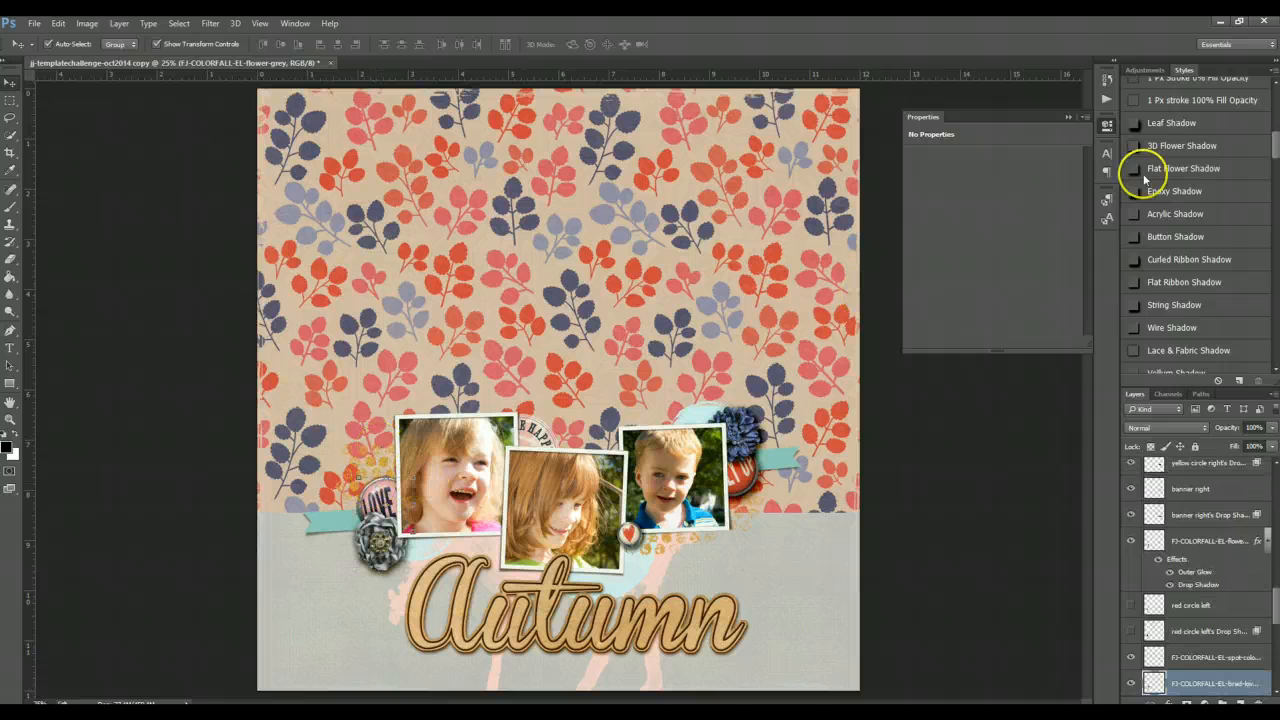
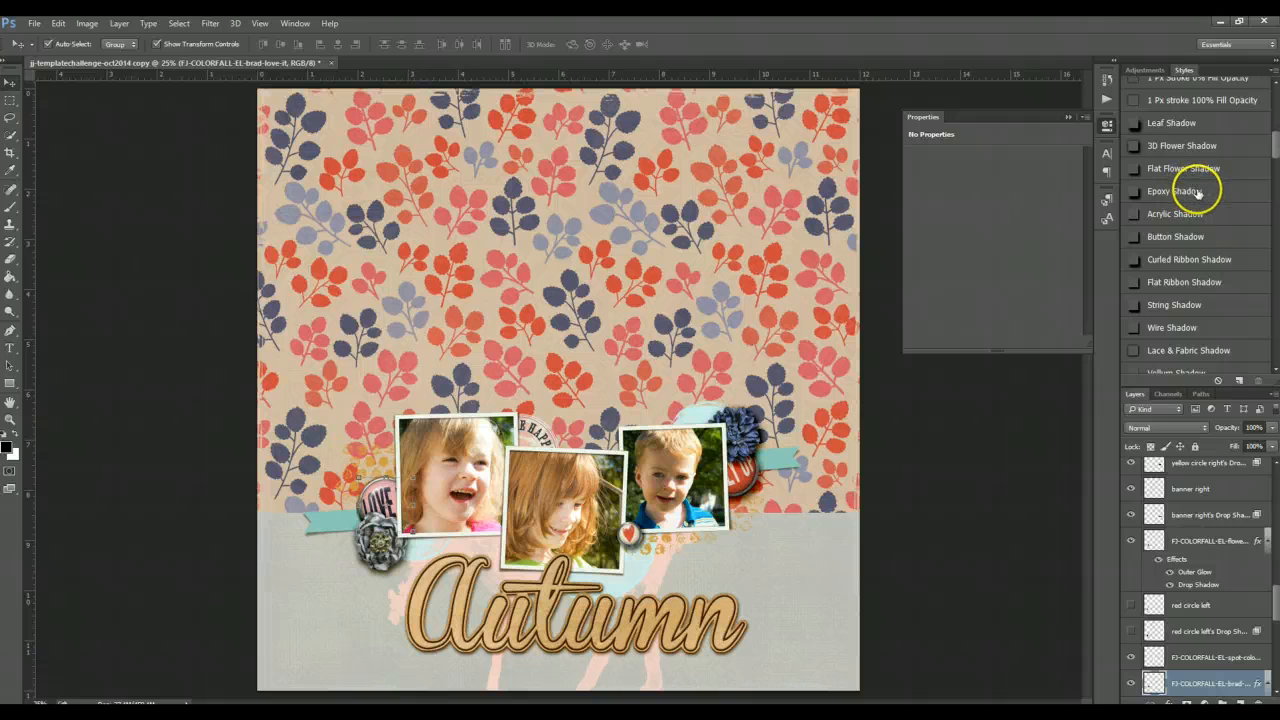
scroll(1205, 235, "down", 2)
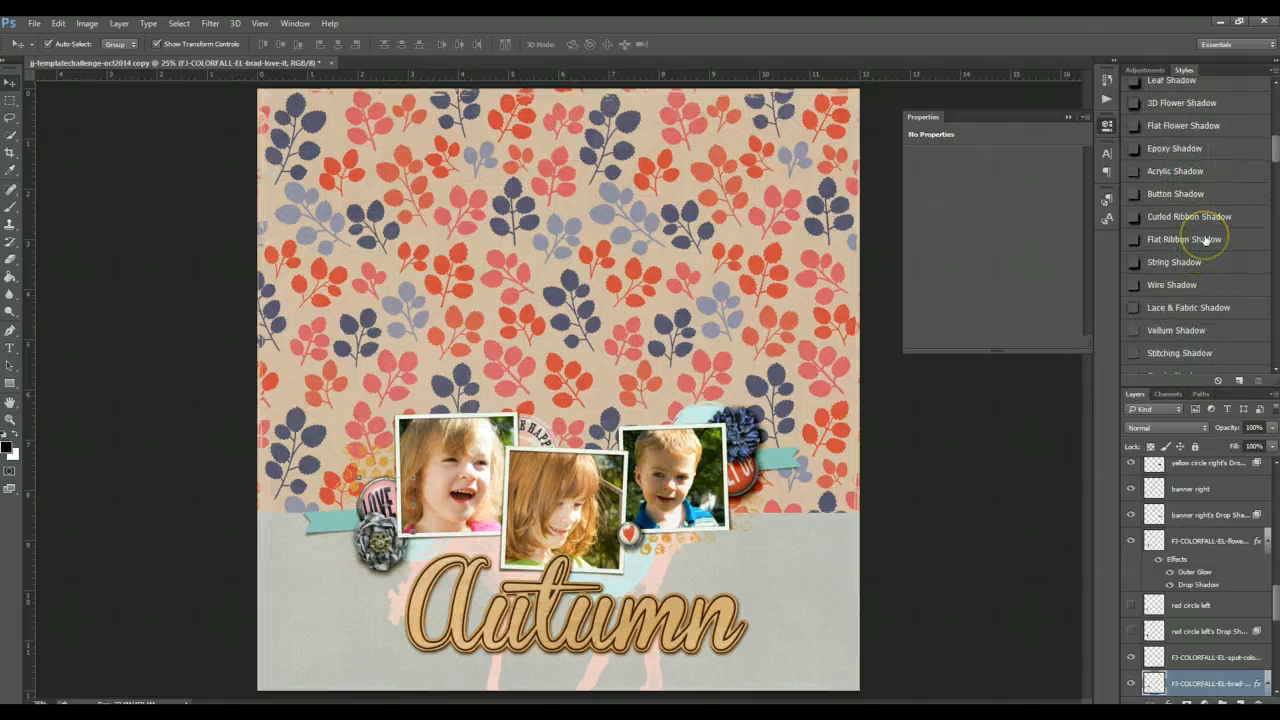
scroll(1205, 235, "down", 8)
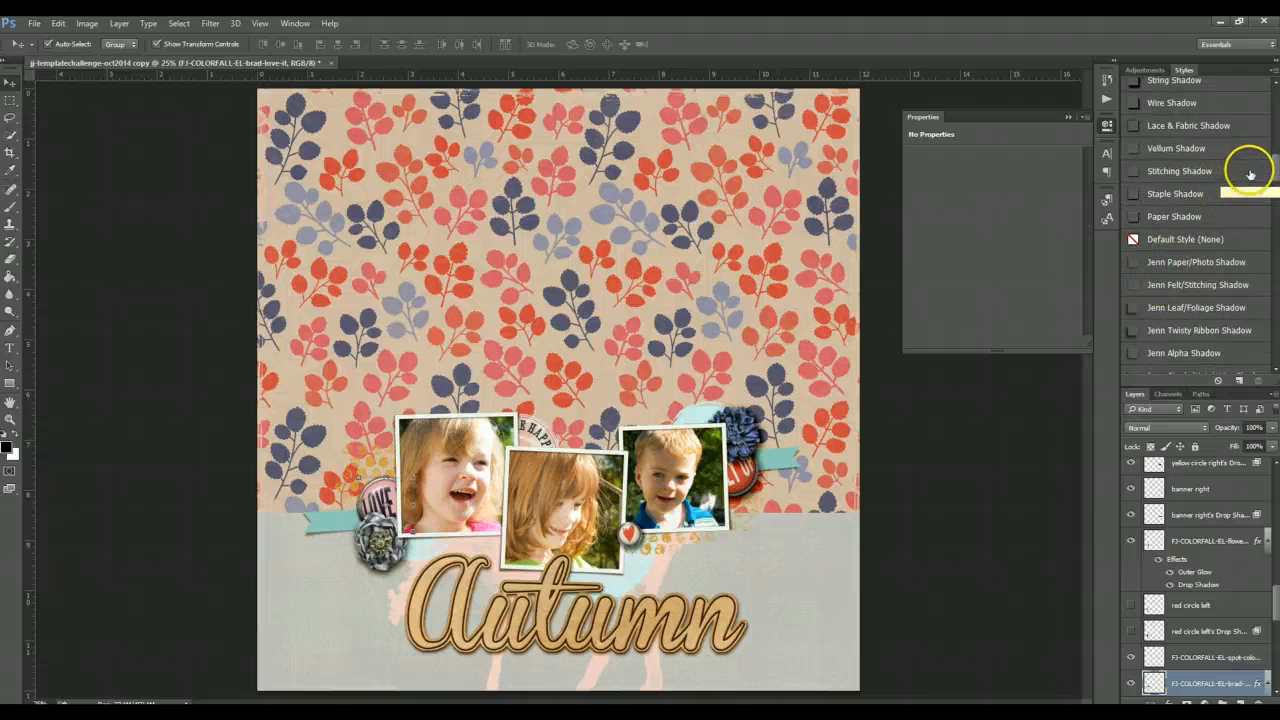
left_click_drag(1272, 155, 1272, 148)
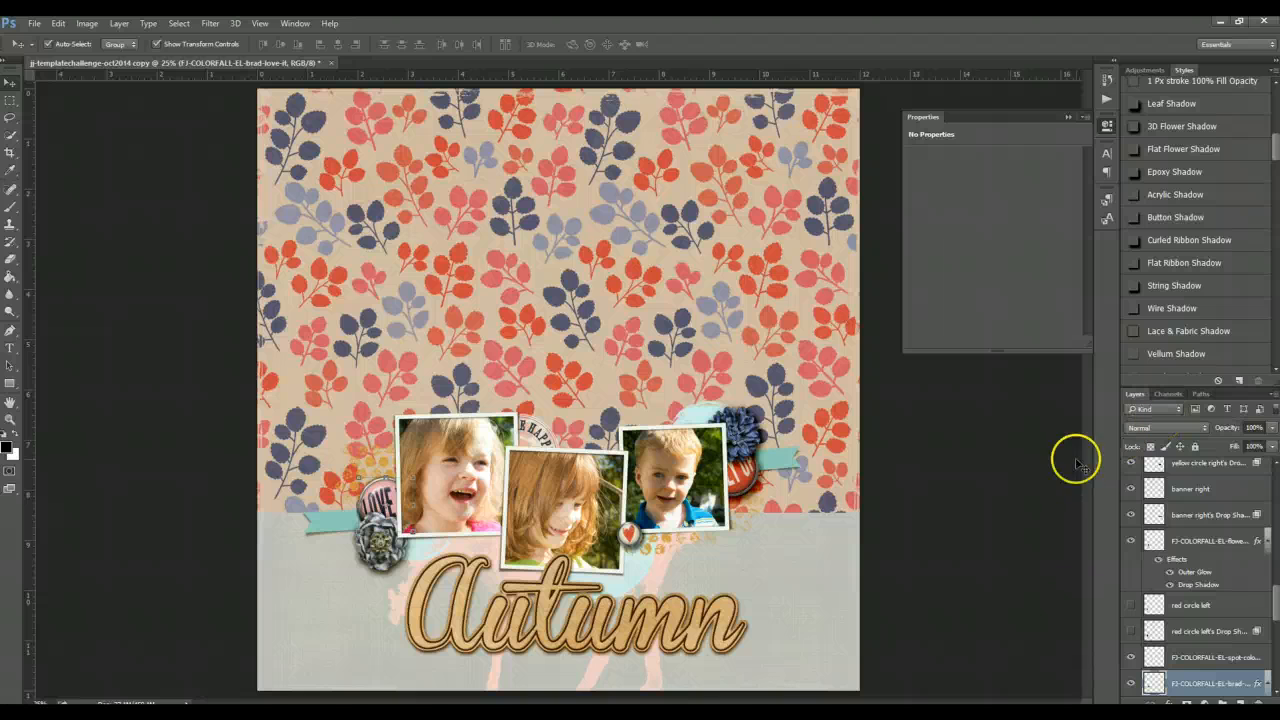
- Switch to ACDSee and place the grey ribbon element from the FJ_colorfall elements folder onto the page above the right banner layer
left_click(786, 470)
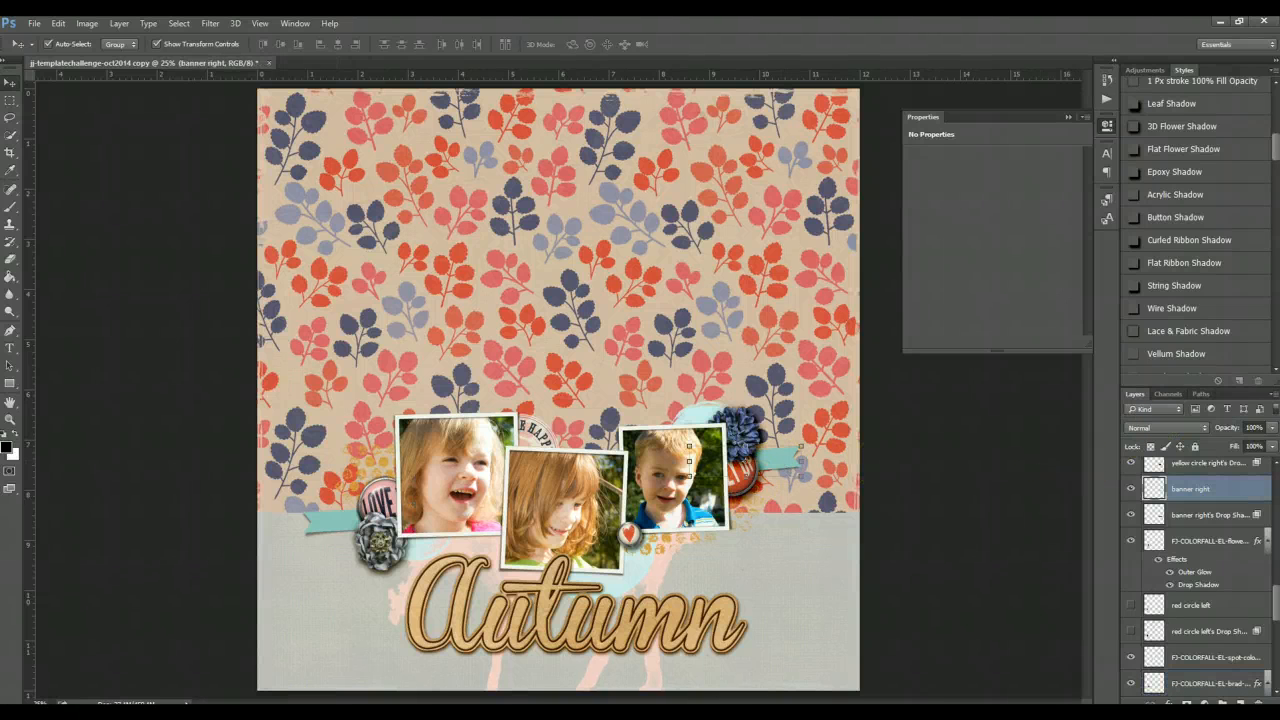
key("alt+Tab")
scroll(1035, 521, "up", 3)
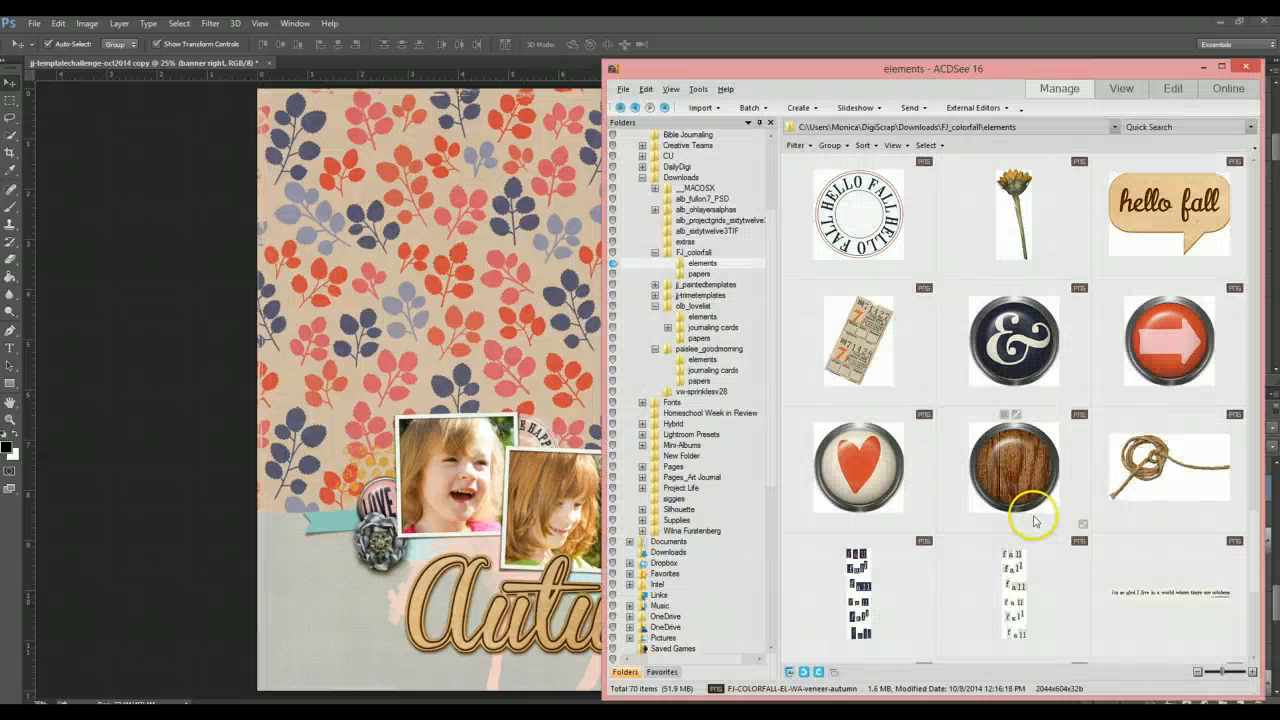
scroll(1033, 520, "up", 2)
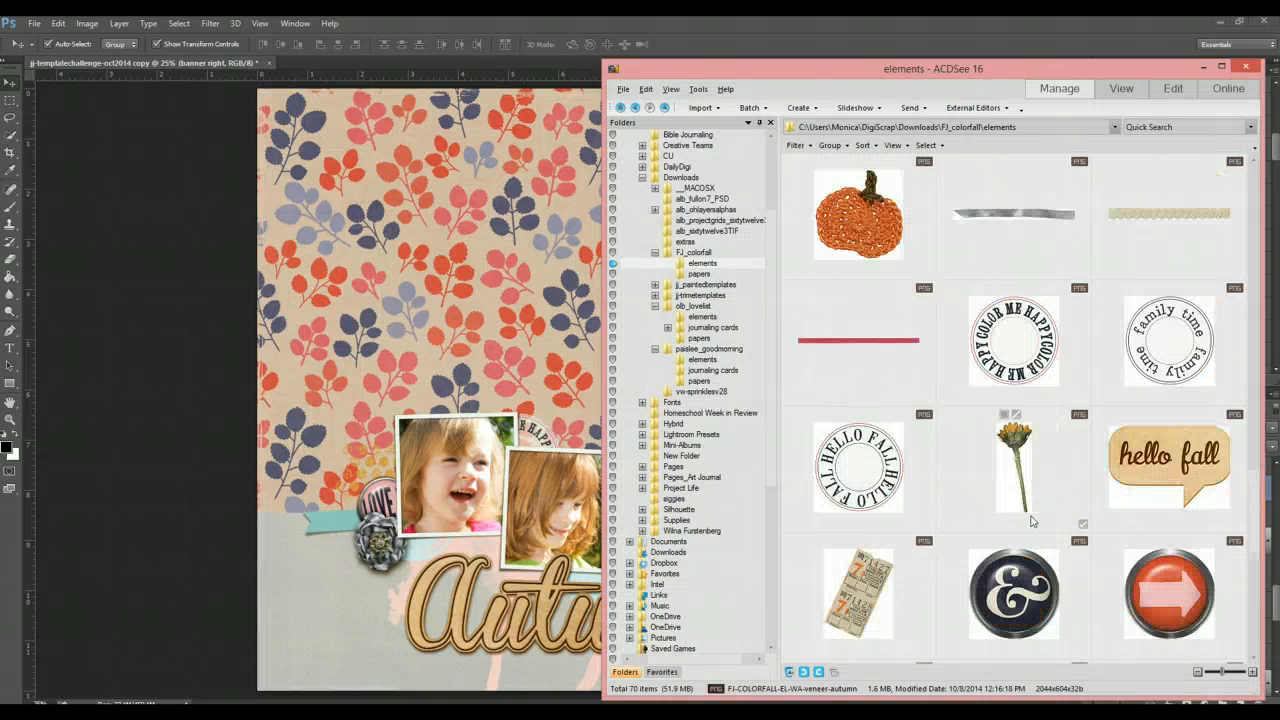
scroll(1031, 520, "up", 2)
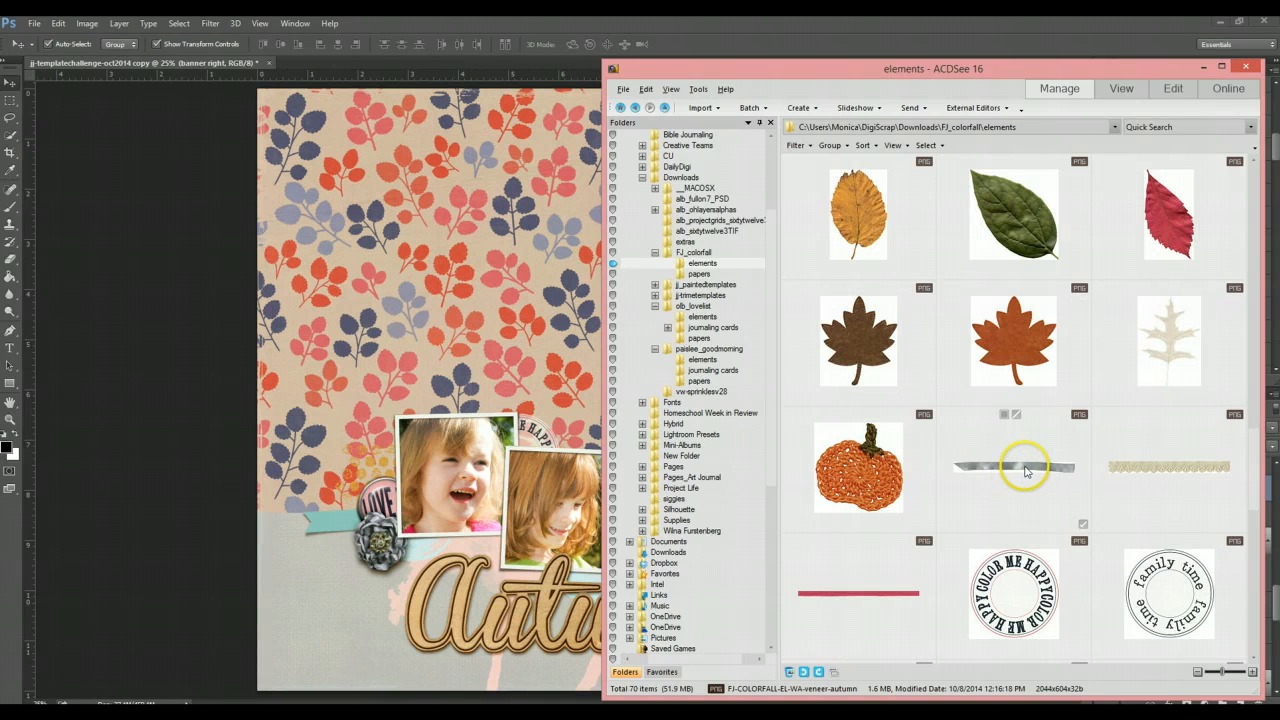
left_click_drag(1028, 470, 535, 330)
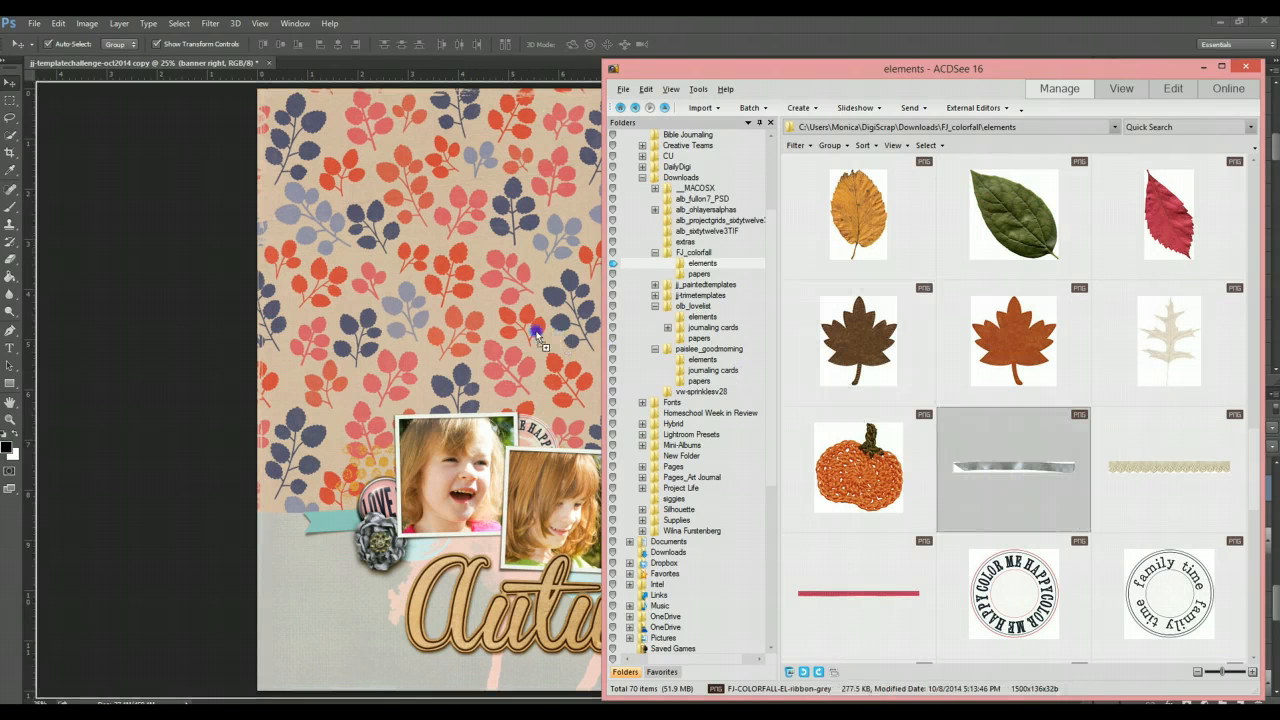
key("Return")
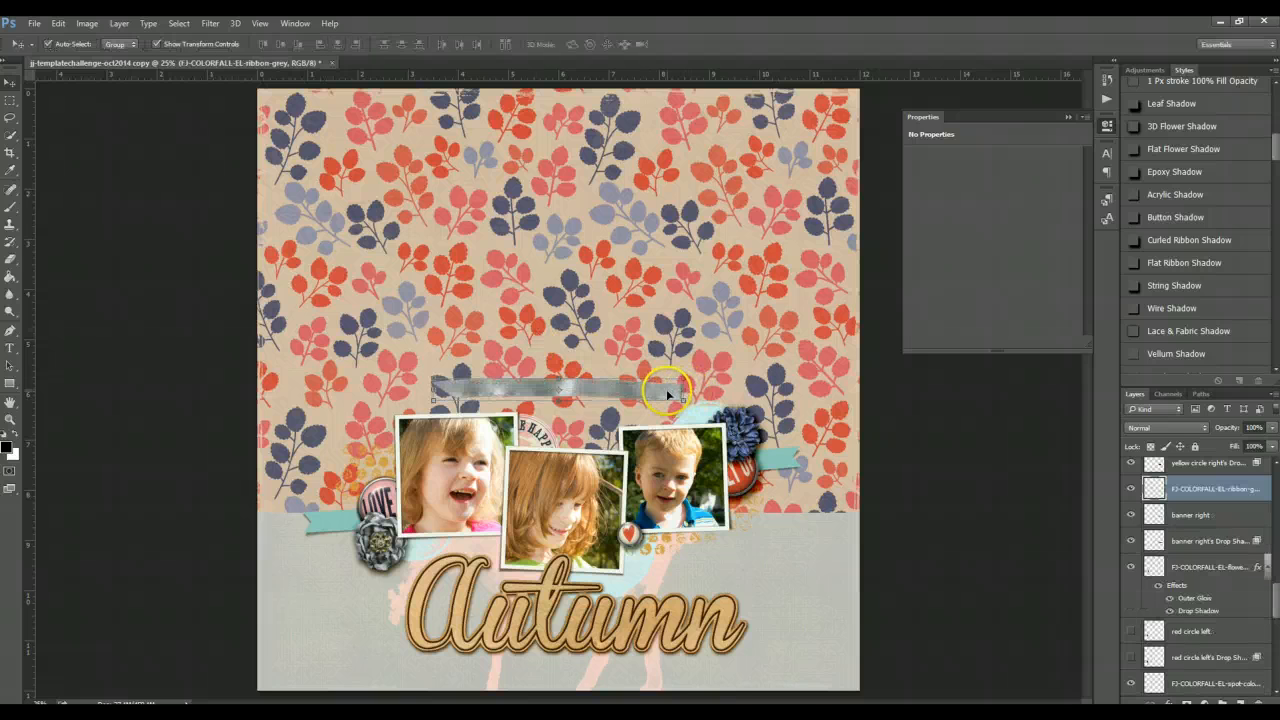
- Move the grey ribbon over the right banner and hide the original banner right layer
left_click_drag(666, 394, 787, 461)
key("ctrl+t")
key("Return")
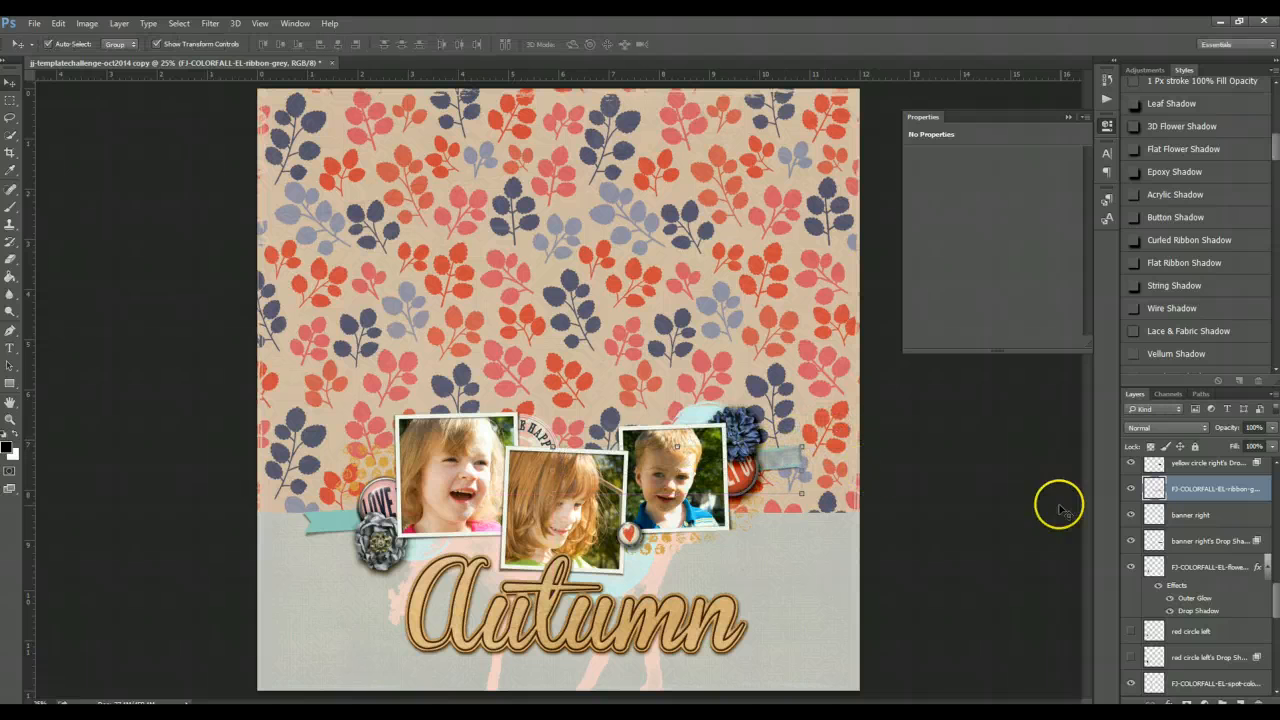
left_click(1130, 515)
- Duplicate the grey ribbon onto the left banner position and move the copy five levels down the layer stack
left_click_drag(782, 462, 517, 503)
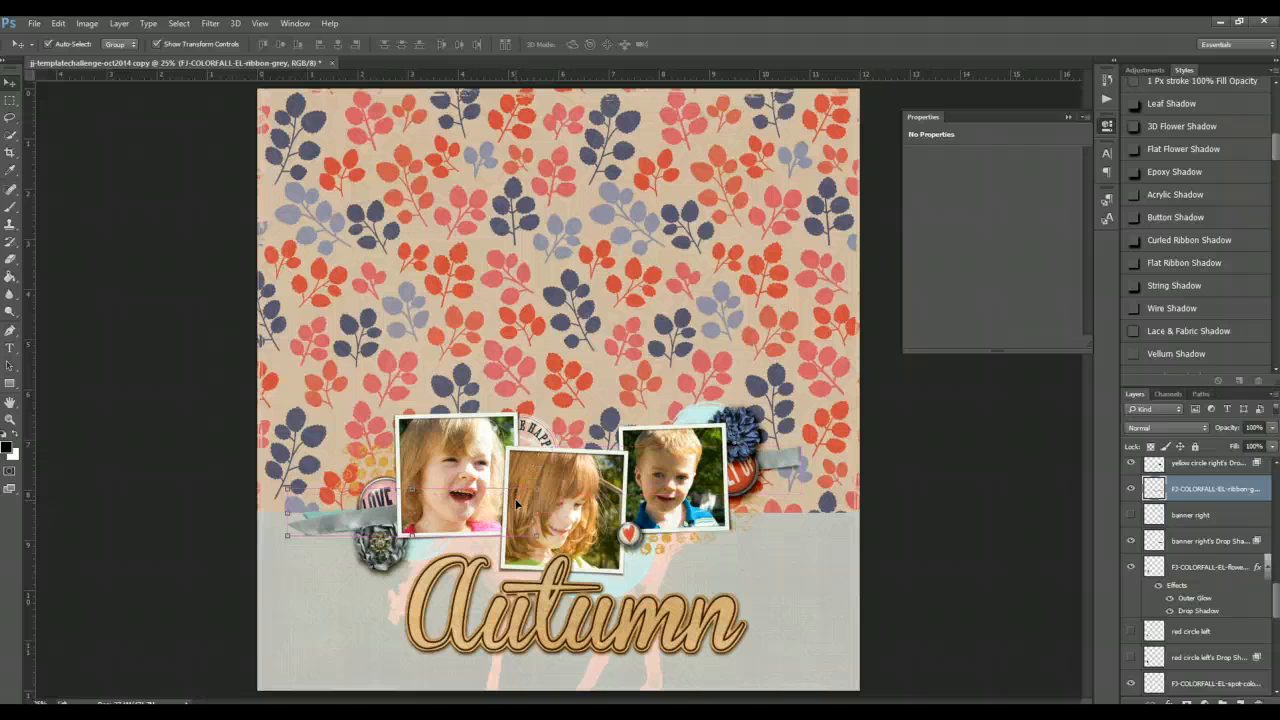
key("ctrl+bracketleft")
key("ctrl+bracketleft")
key("ctrl+bracketleft")
key("ctrl+bracketleft")
key("ctrl+bracketleft")
key("ctrl+bracketleft")
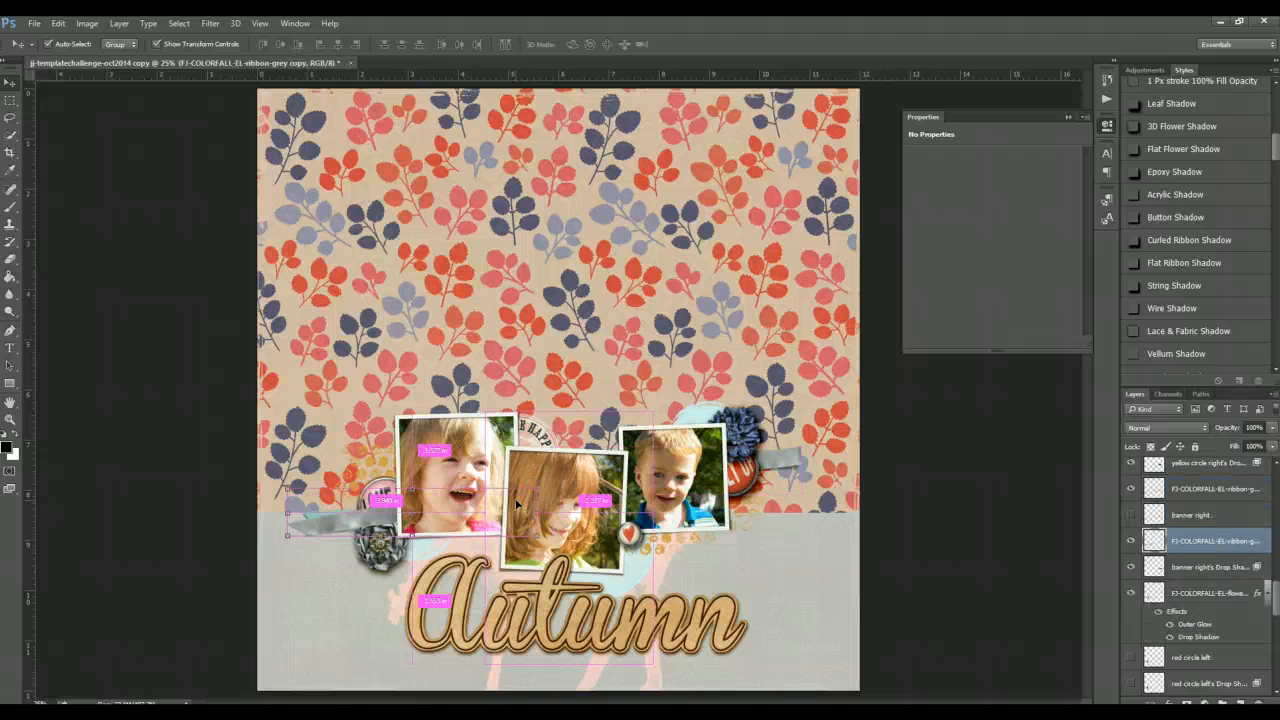
key("ctrl+bracketleft")
key("ctrl+bracketleft")
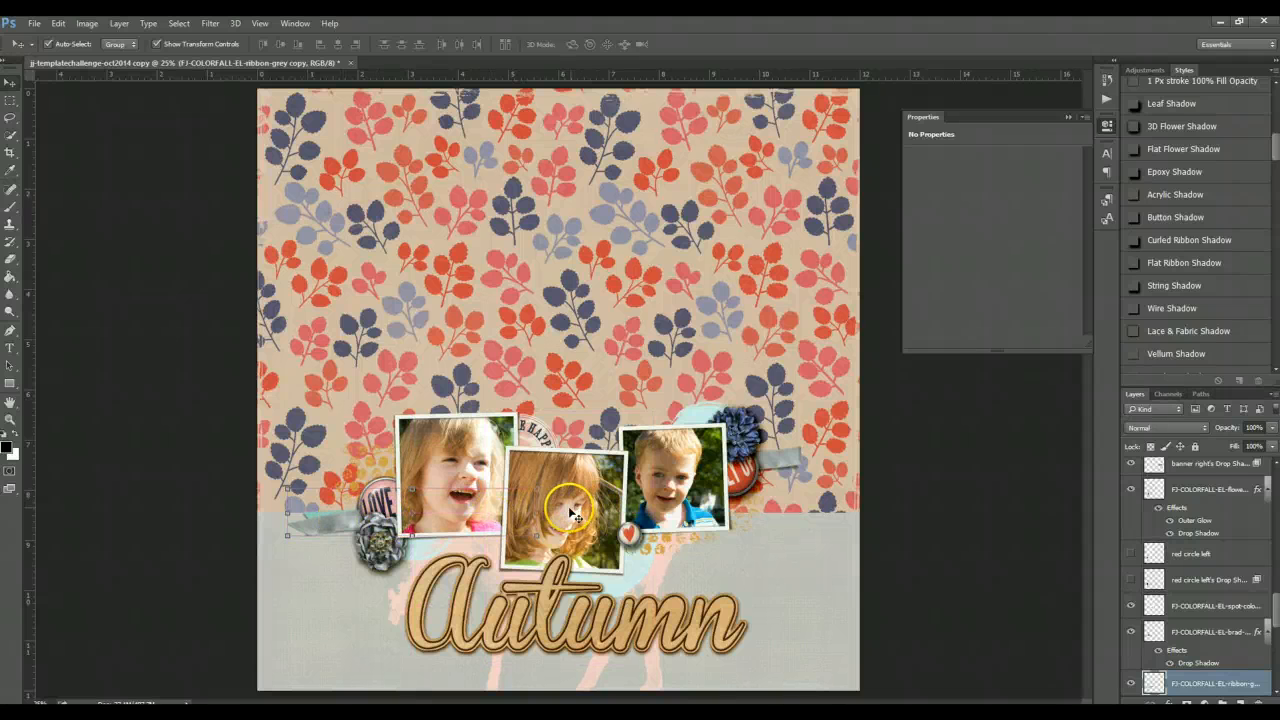
left_click(197, 503)
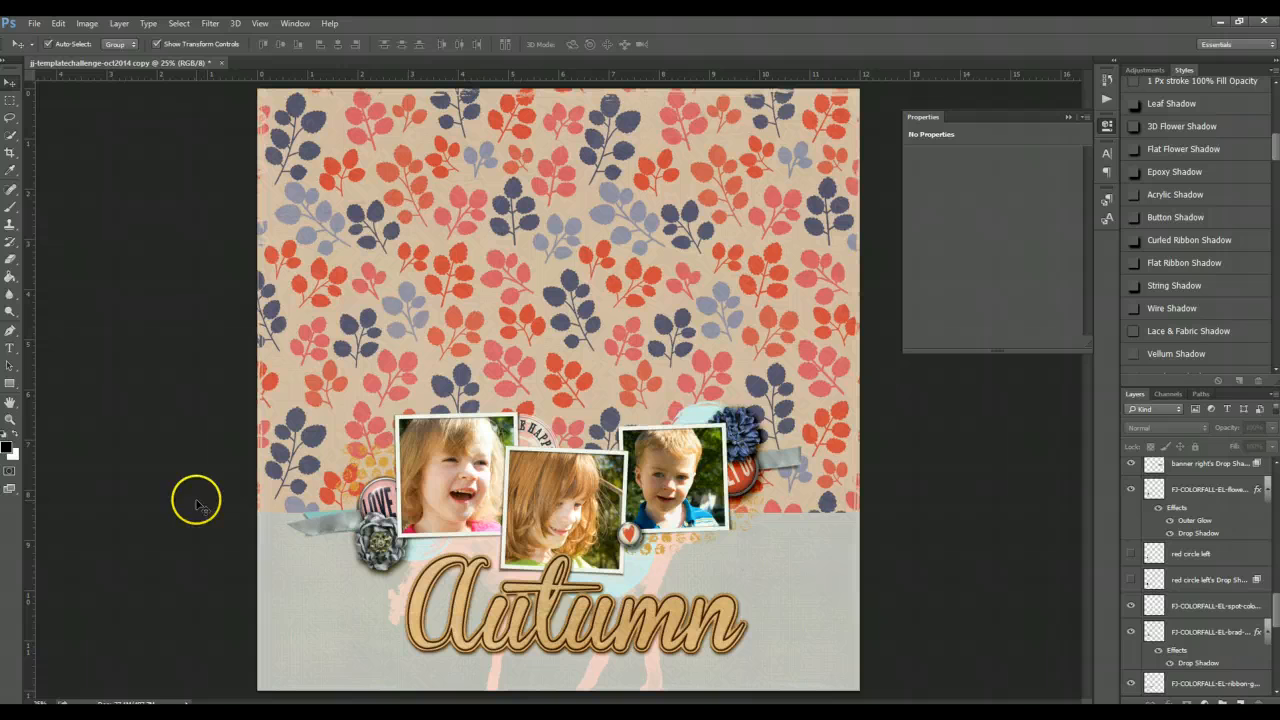
- Hide the banner left layer, its drop shadow layer and the right banner's drop shadow layer
left_click(310, 516)
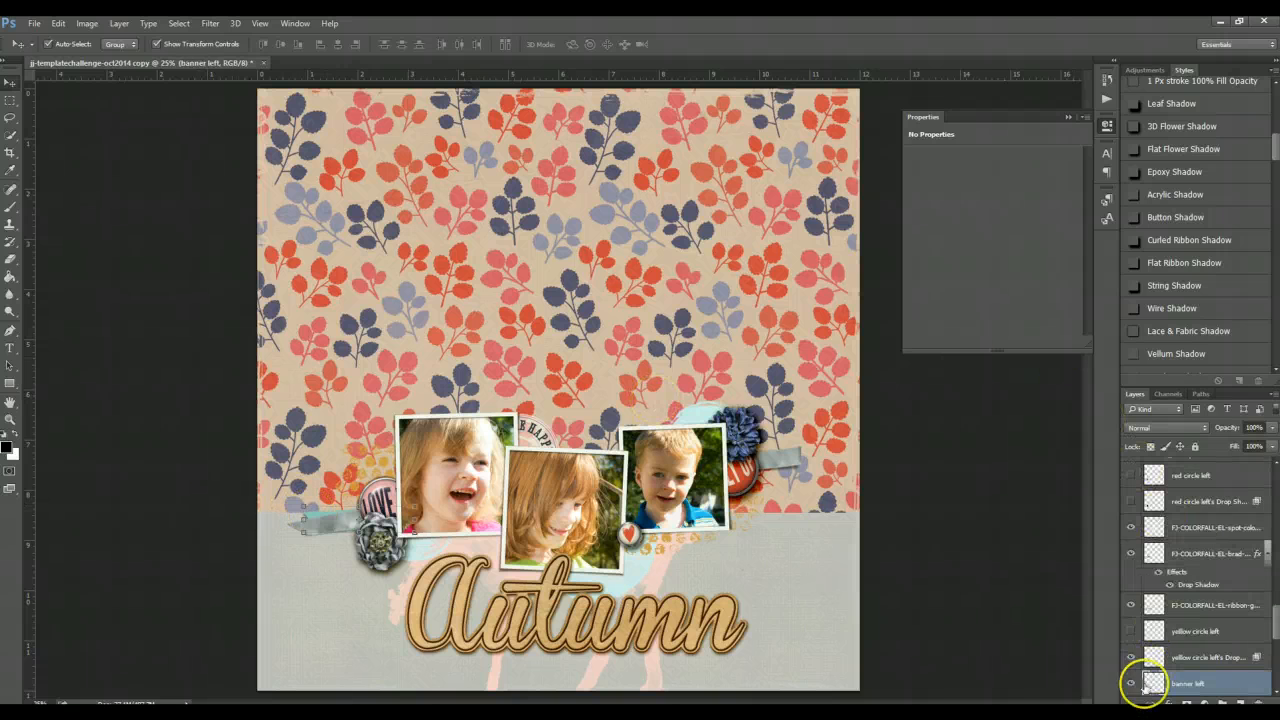
left_click(1134, 686)
key("F2")
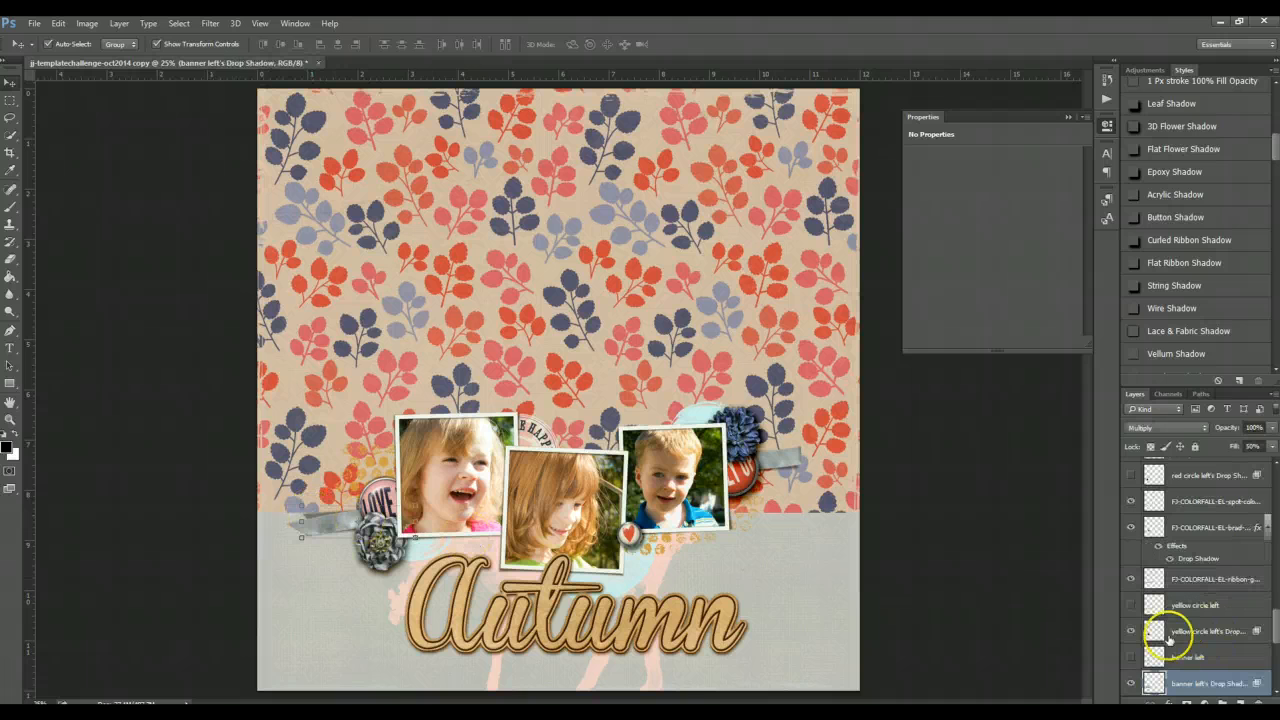
left_click(1130, 685)
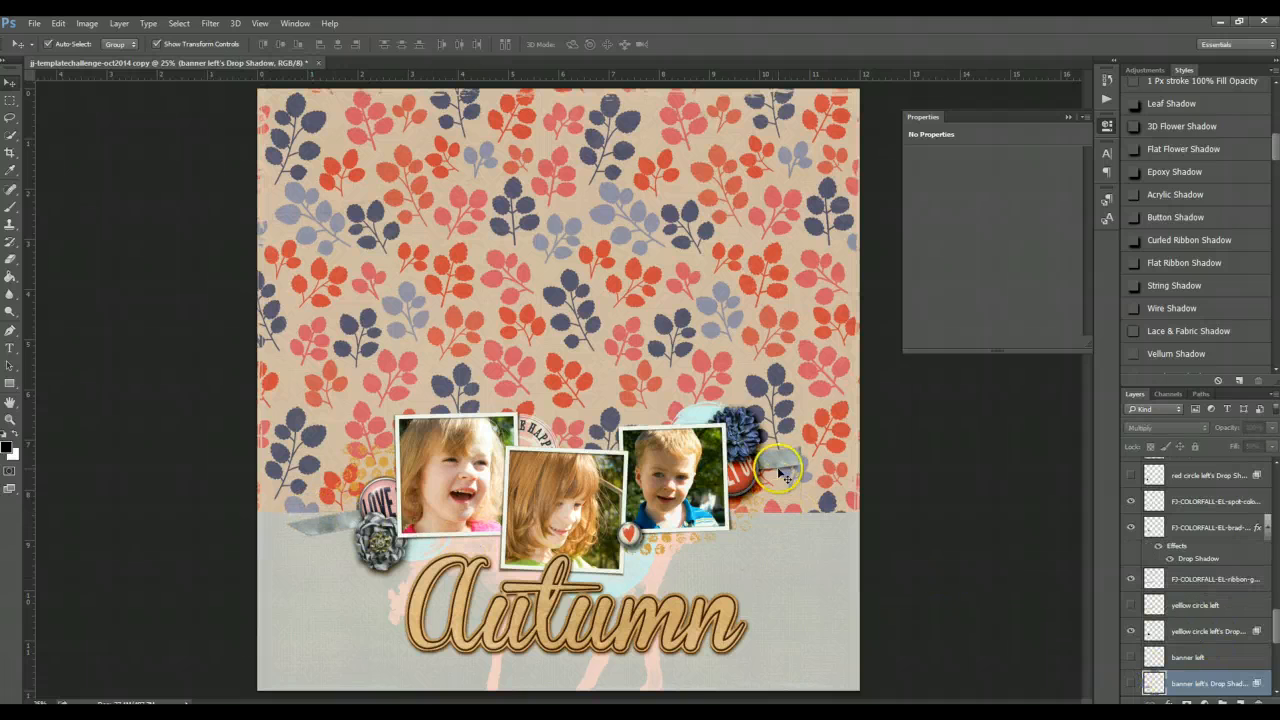
left_click(778, 462)
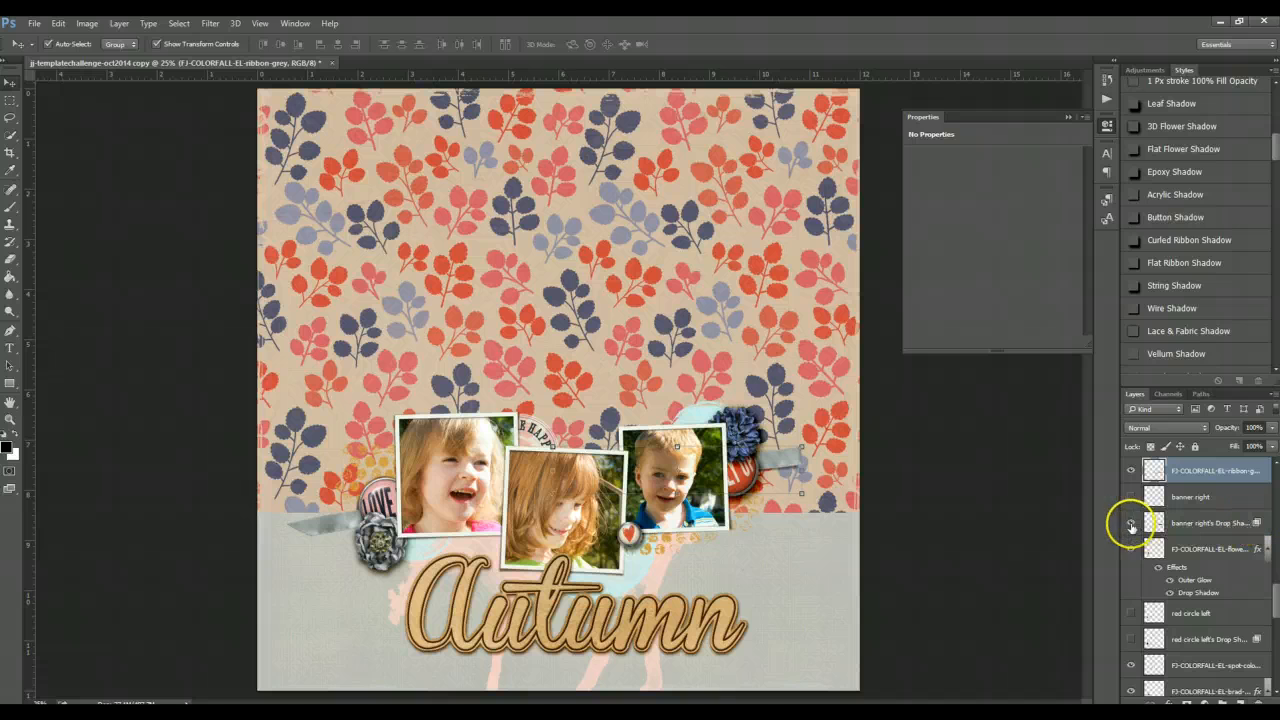
left_click(1131, 548)
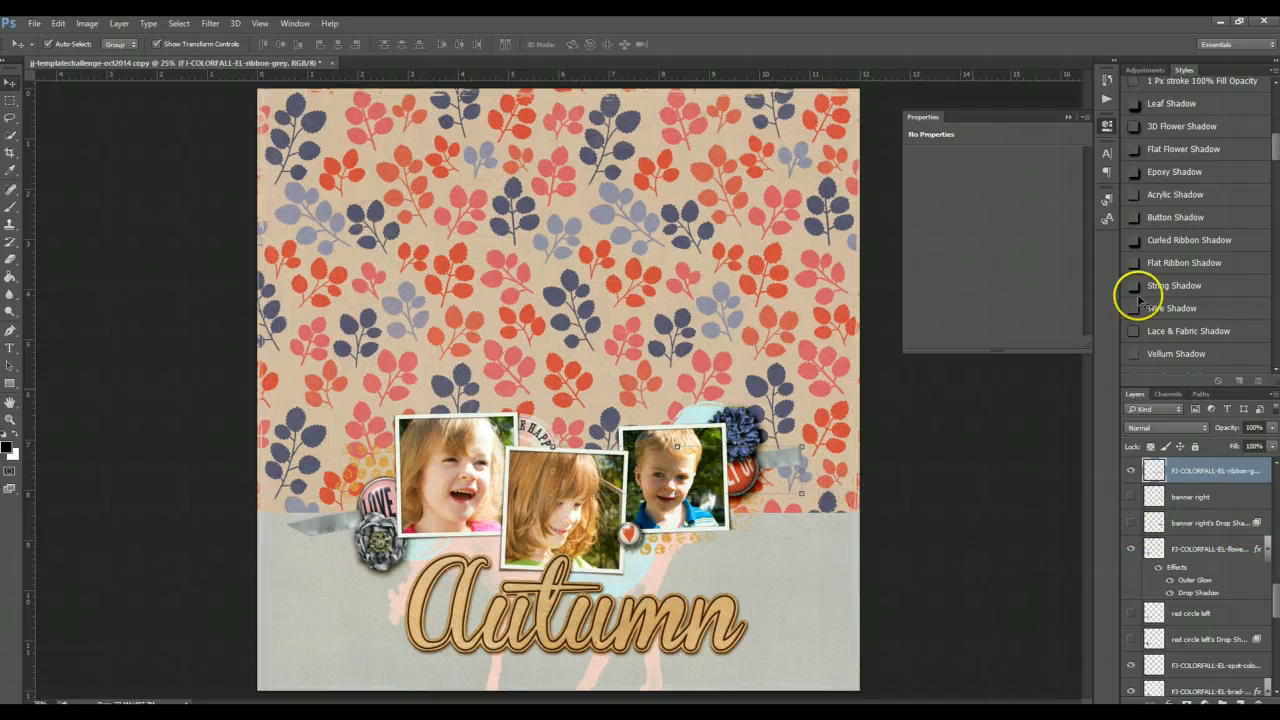
- Apply the Flat Ribbon Shadow style to both the right and left grey ribbons
left_click(1171, 263)
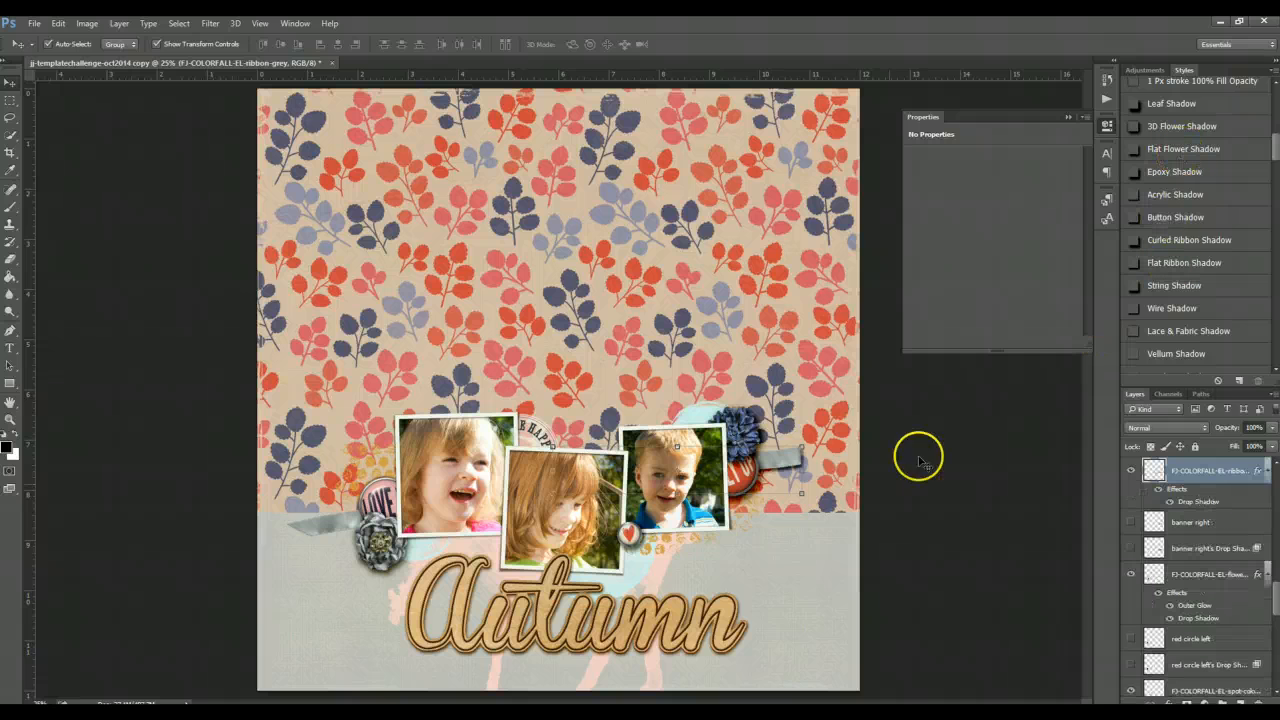
left_click(320, 523)
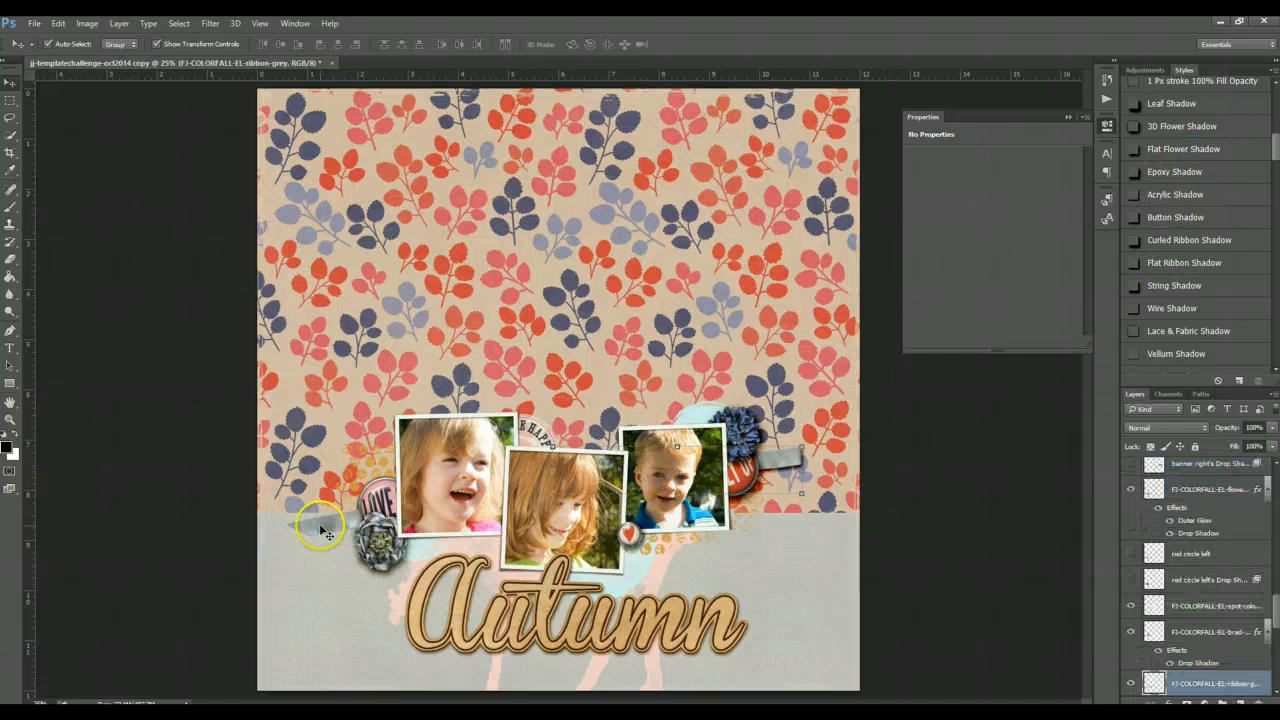
left_click(1172, 265)
left_click(957, 503)
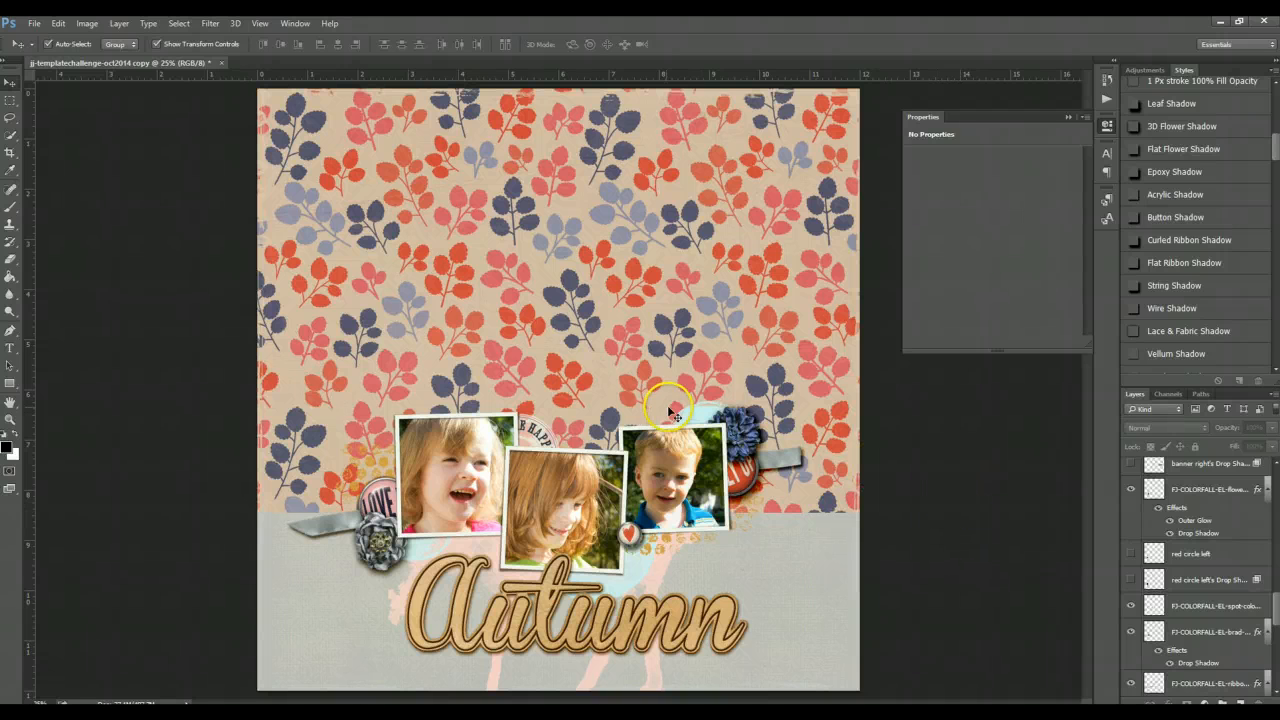
- Fill the blue paint 4 splotch behind the photos with grey c0bdb8 sampled from the bottom background paper
left_click(700, 412)
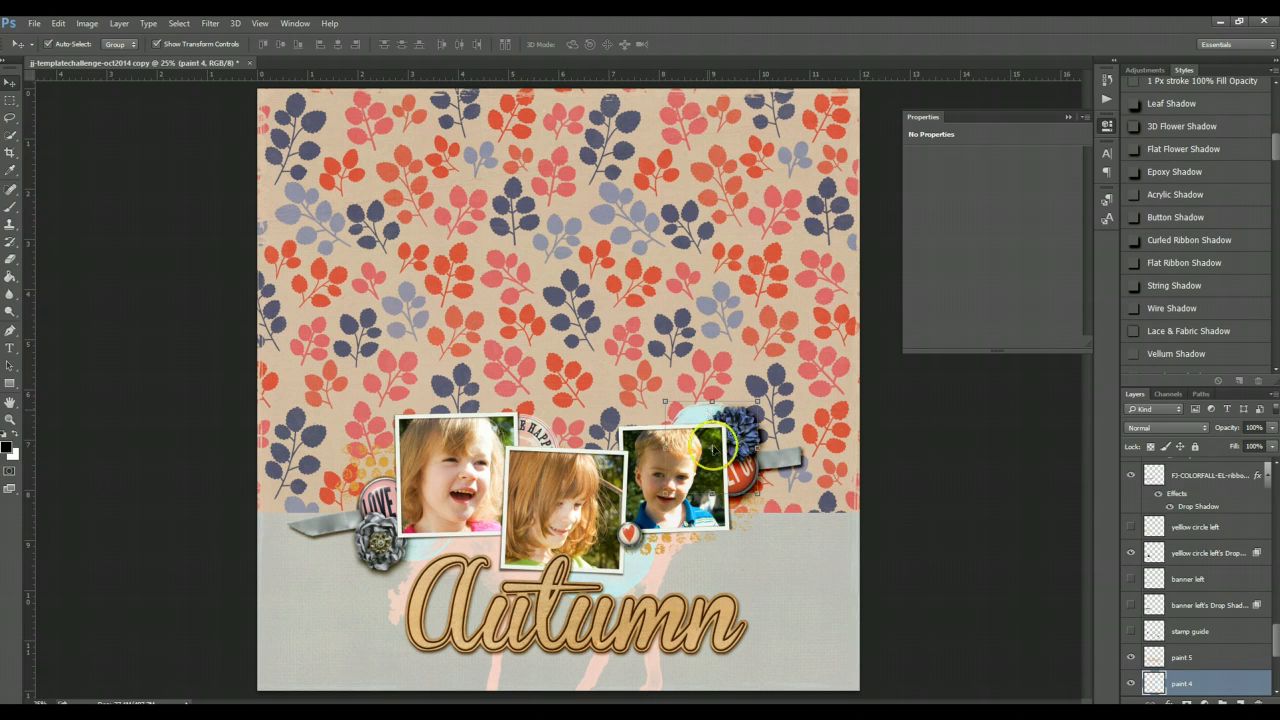
left_click(668, 558)
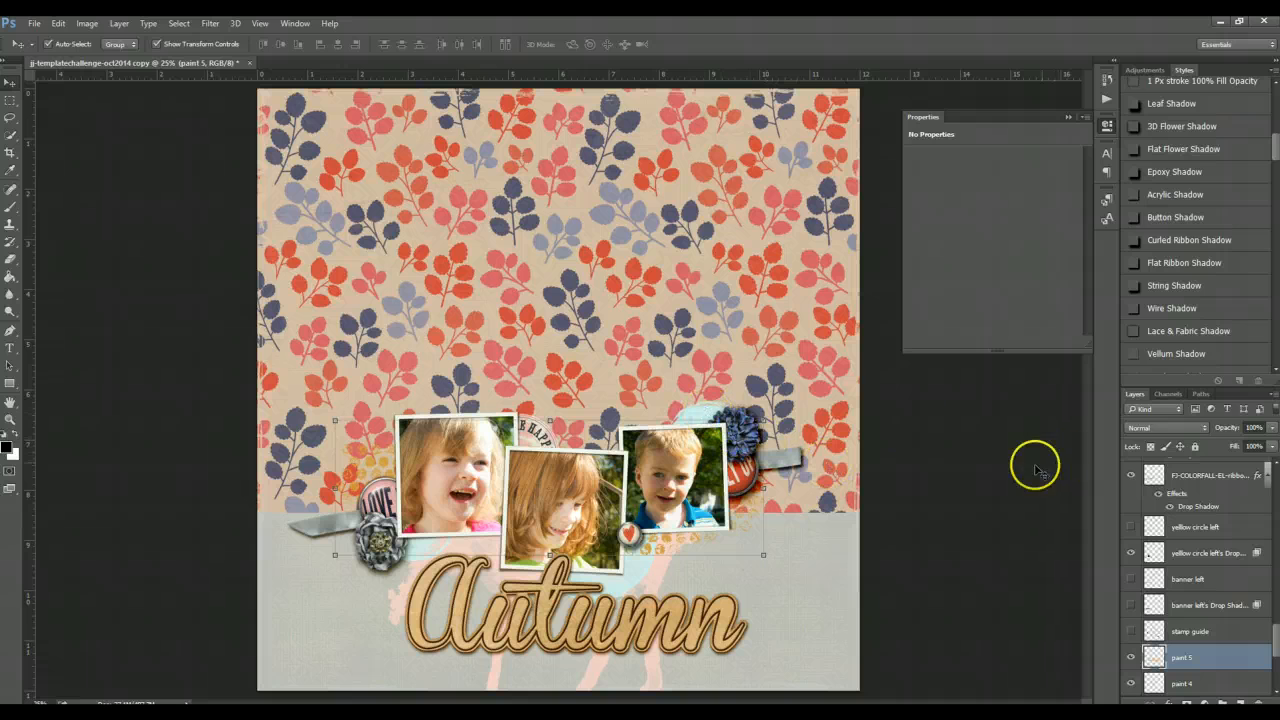
left_click(703, 414)
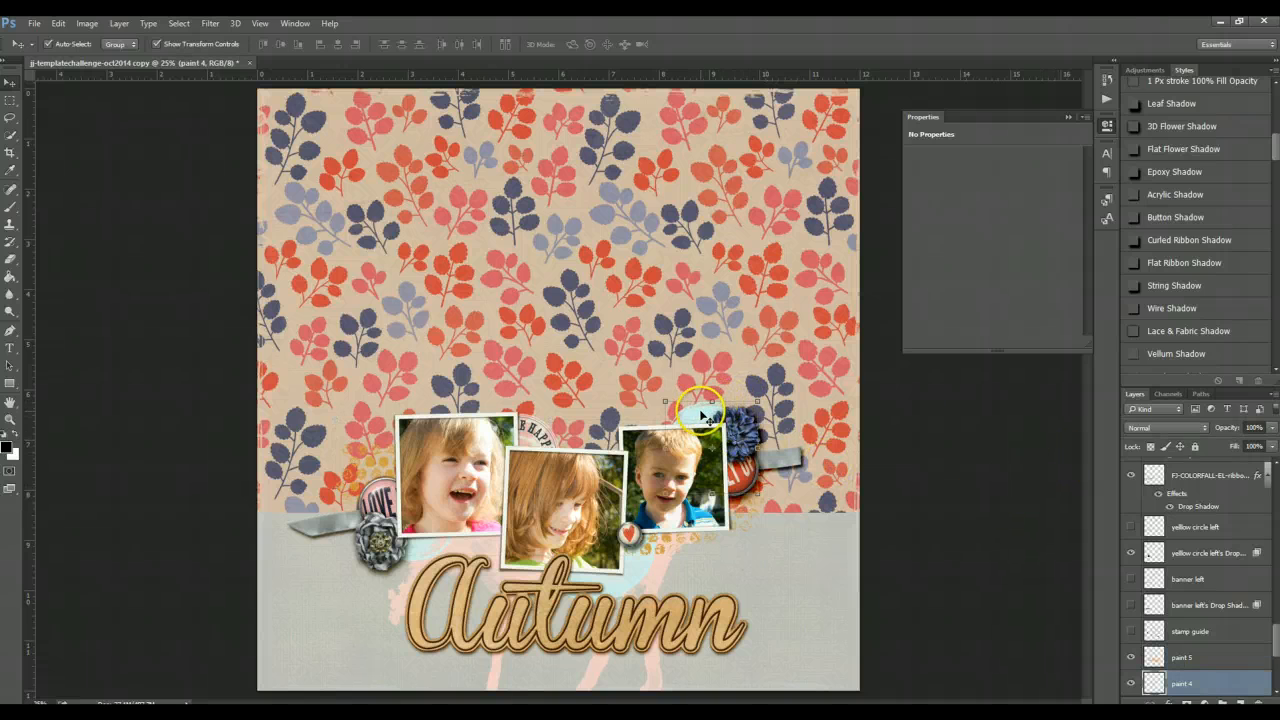
left_click(8, 448)
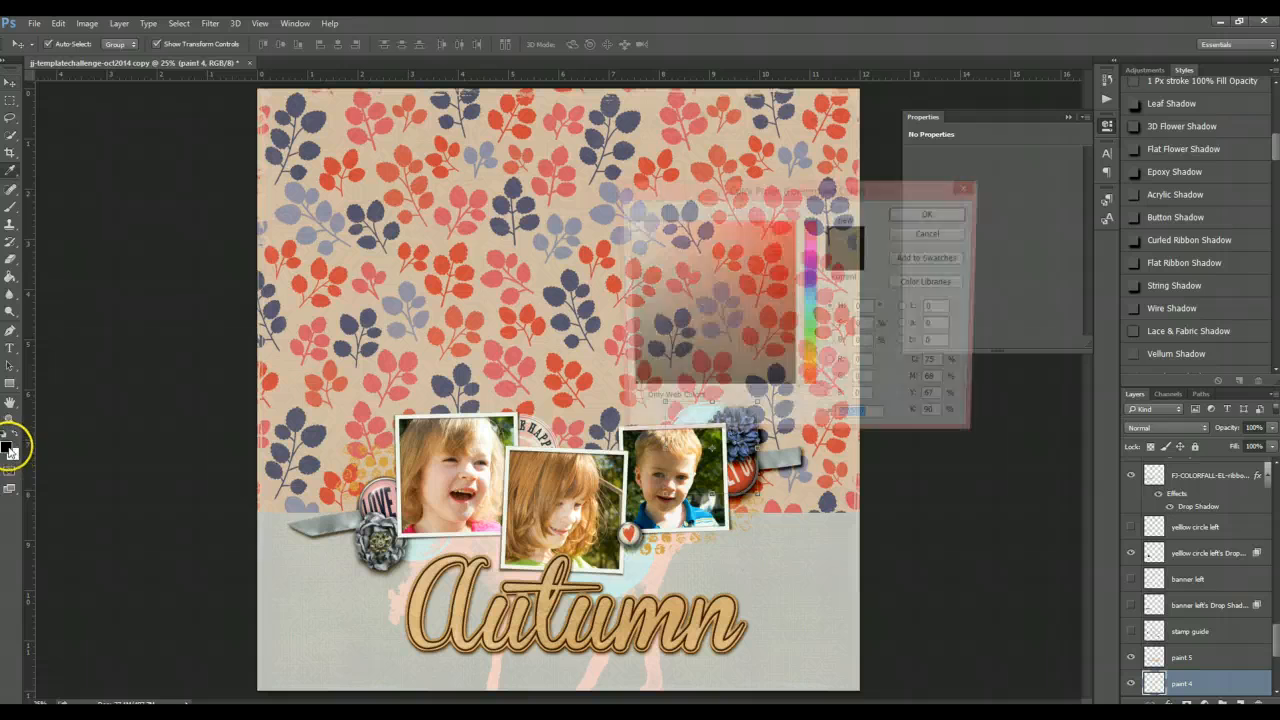
left_click(310, 580)
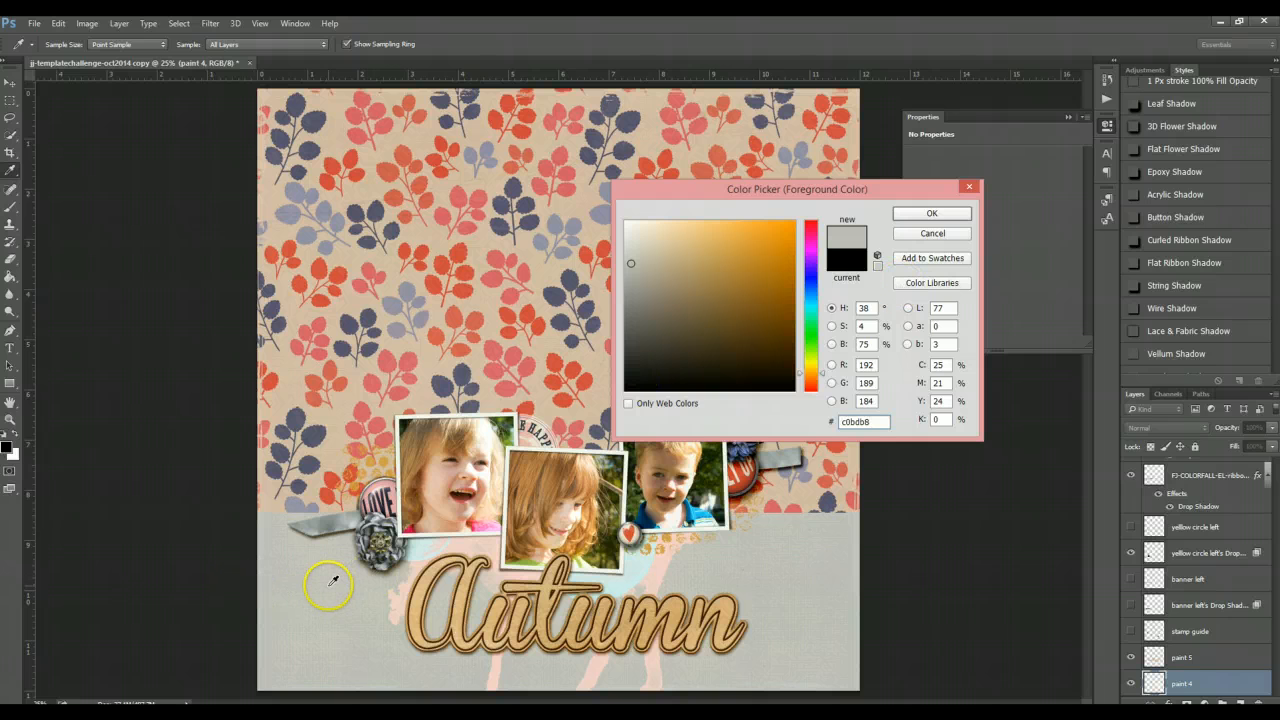
left_click(922, 213)
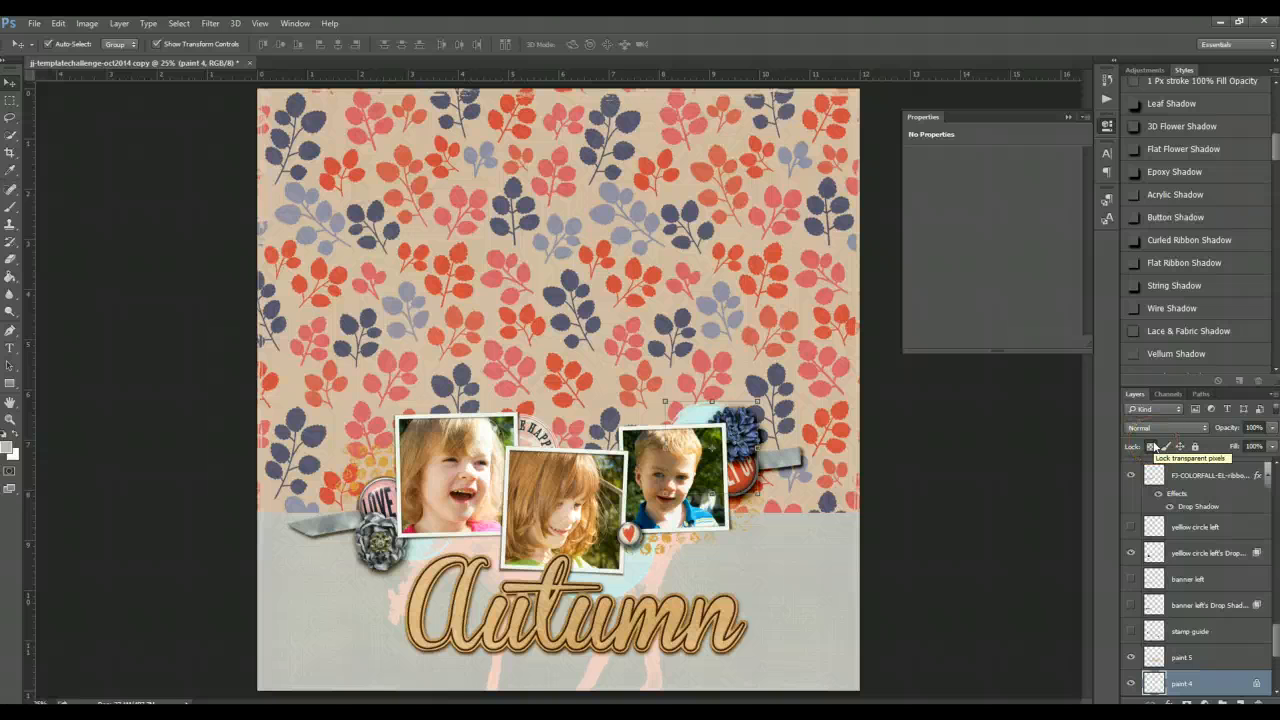
key("alt+BackSpace")
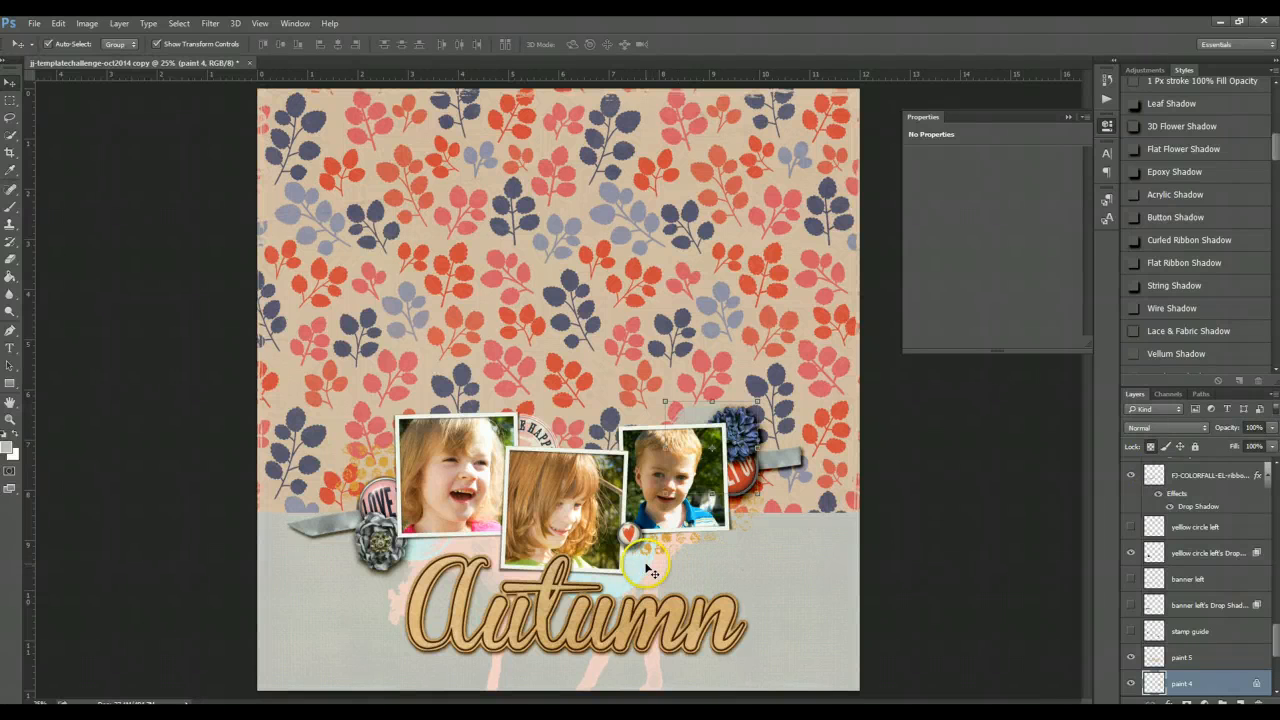
- Select the paint 2 layer and recolour it with 9691a7 sampled from a blue leaf in the background paper
key("alt+bracketleft")
key("alt+bracketleft")
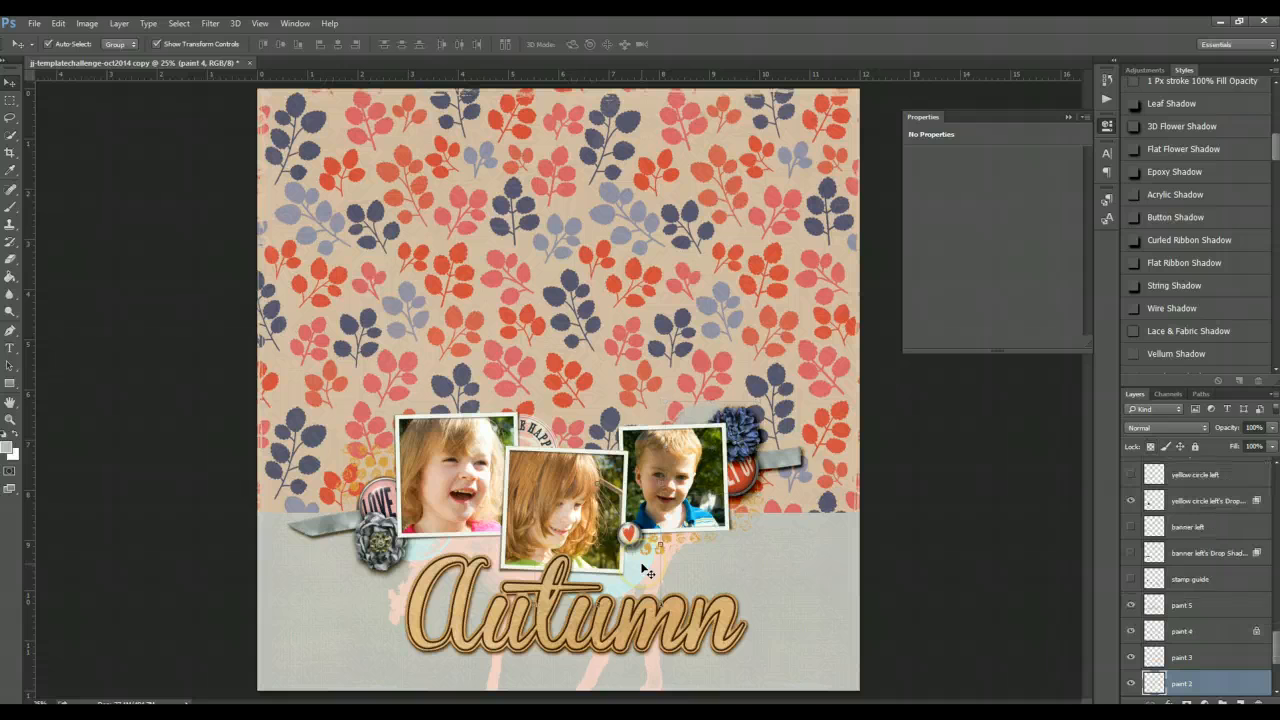
left_click(10, 453)
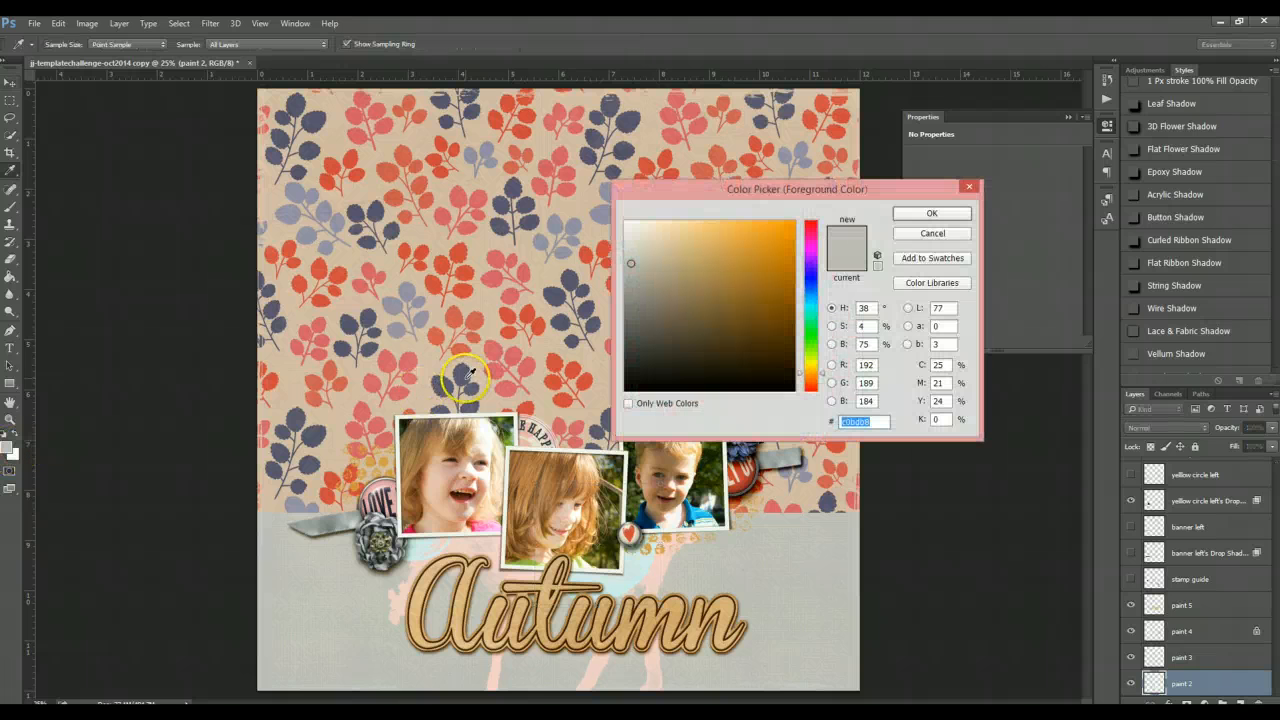
left_click(425, 313)
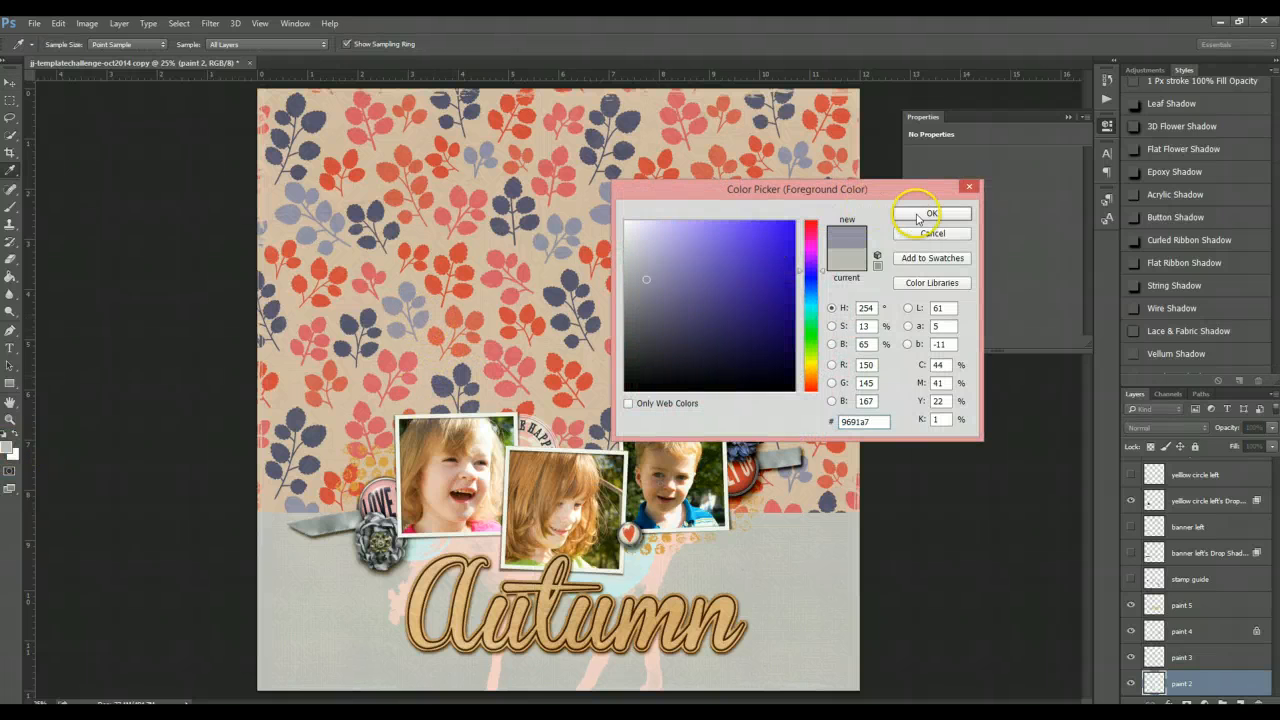
left_click(929, 213)
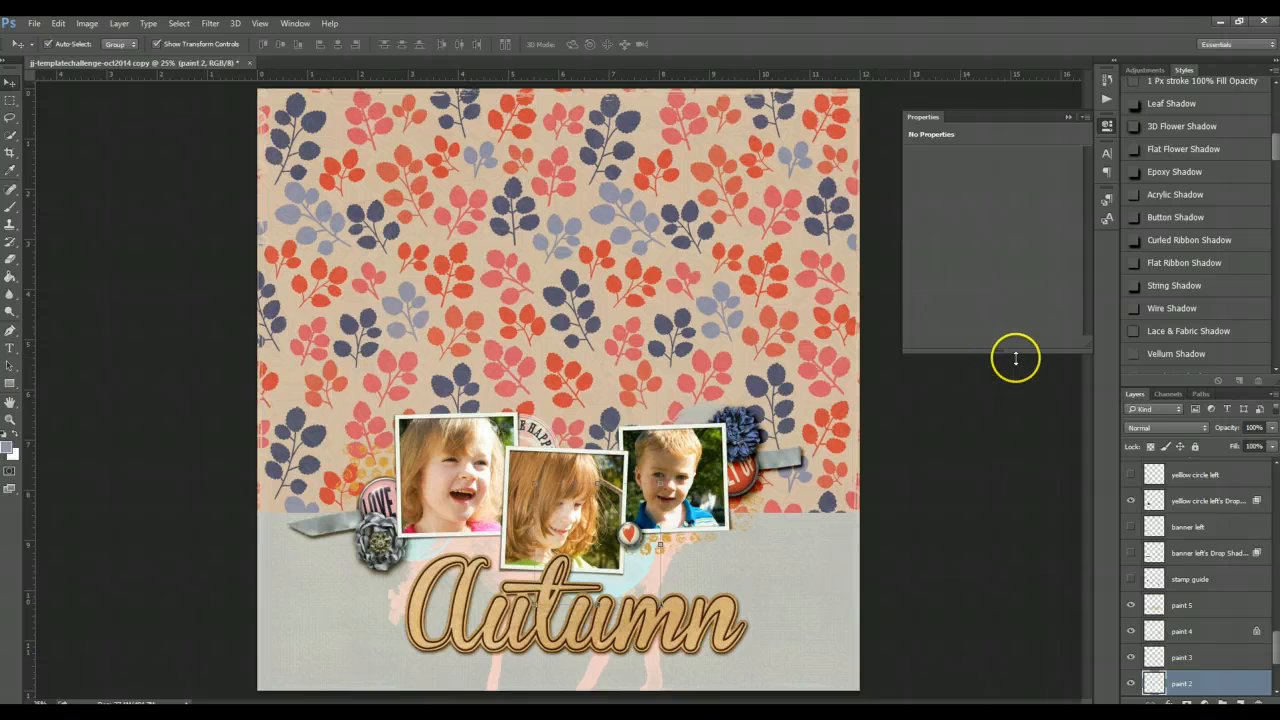
- Select the paint 3 layer and lock its transparent pixels
left_click(401, 545)
left_click(1151, 447)
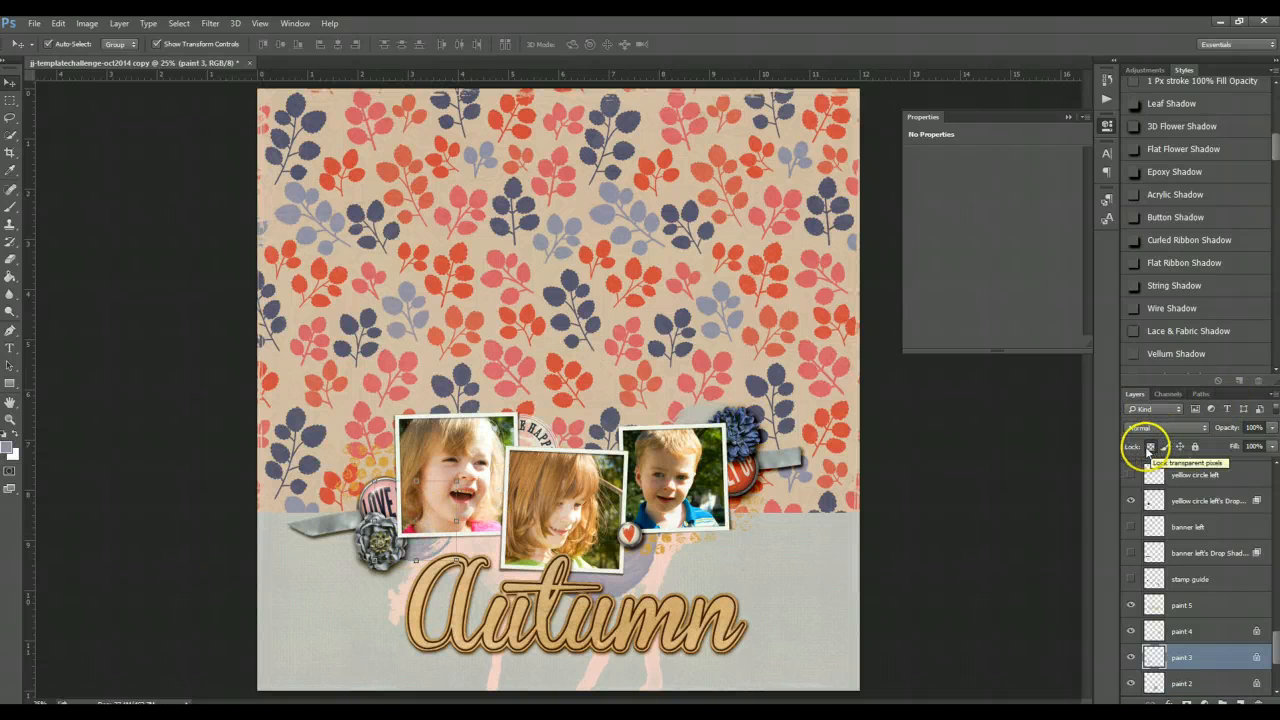
- Select the paint 1 layer and fill it with red d6606c sampled from a red leaf in the background paper
left_click(661, 579)
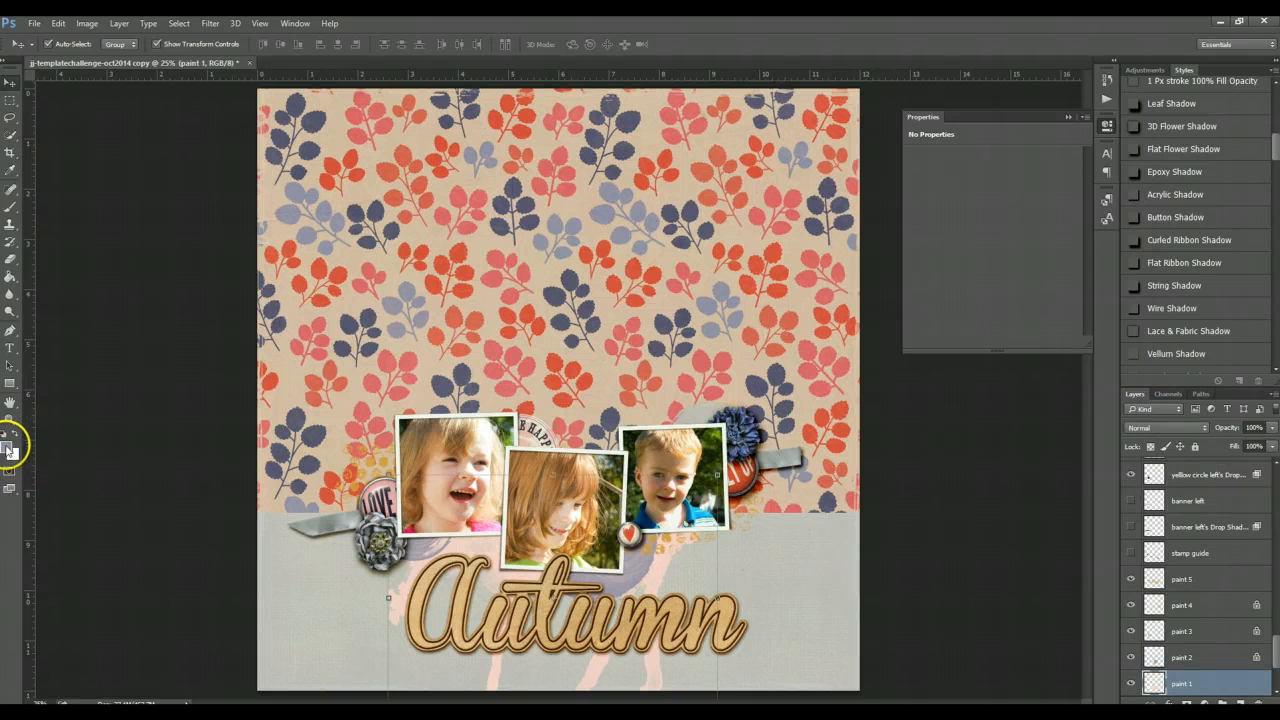
left_click(10, 447)
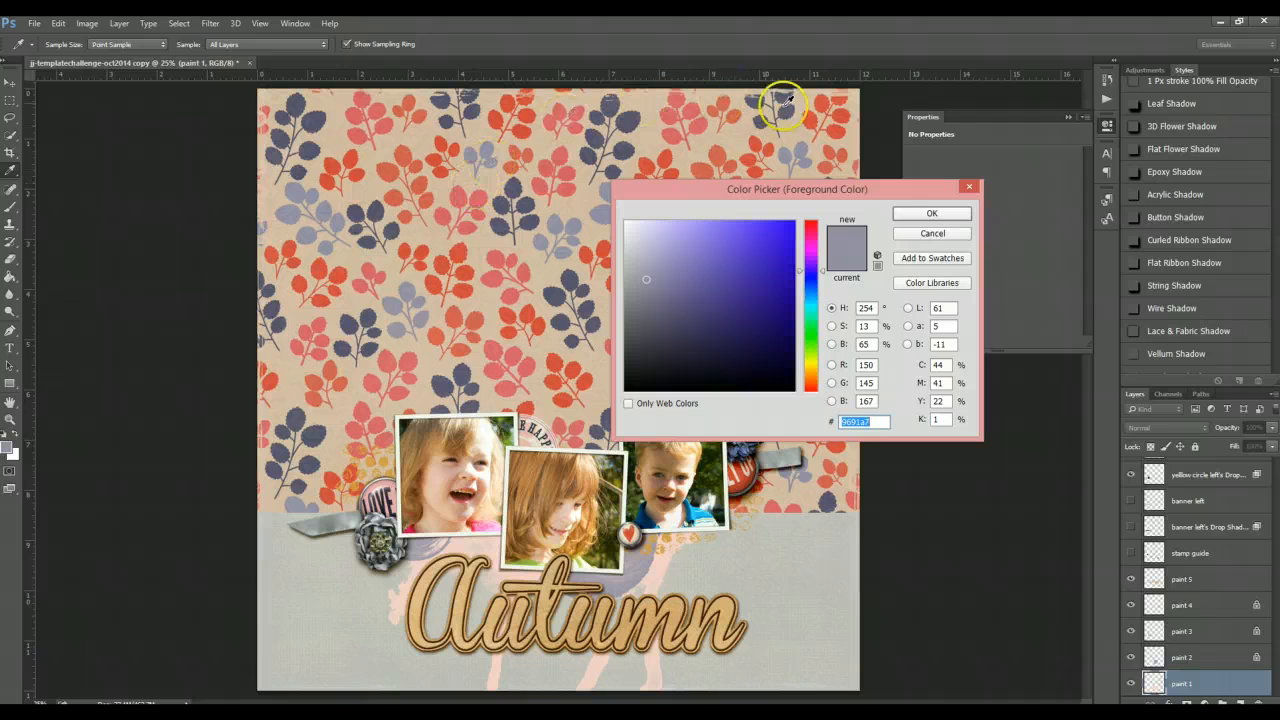
left_click(700, 122)
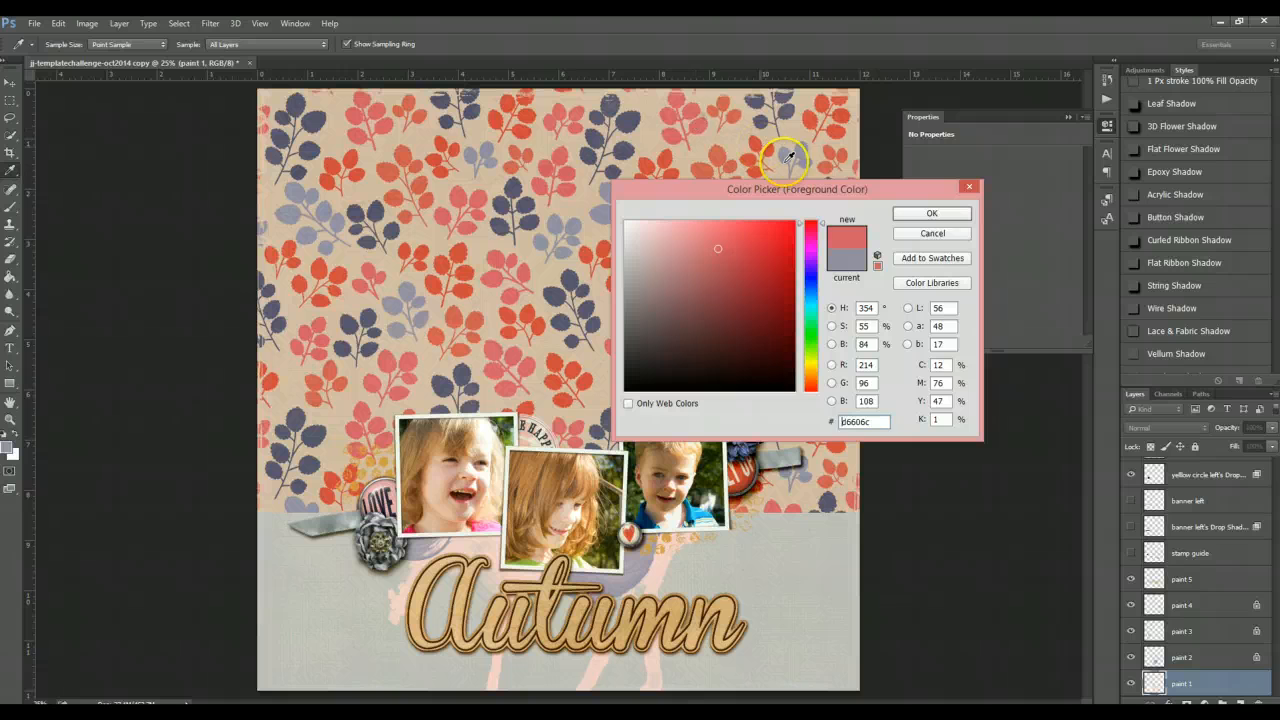
left_click(902, 211)
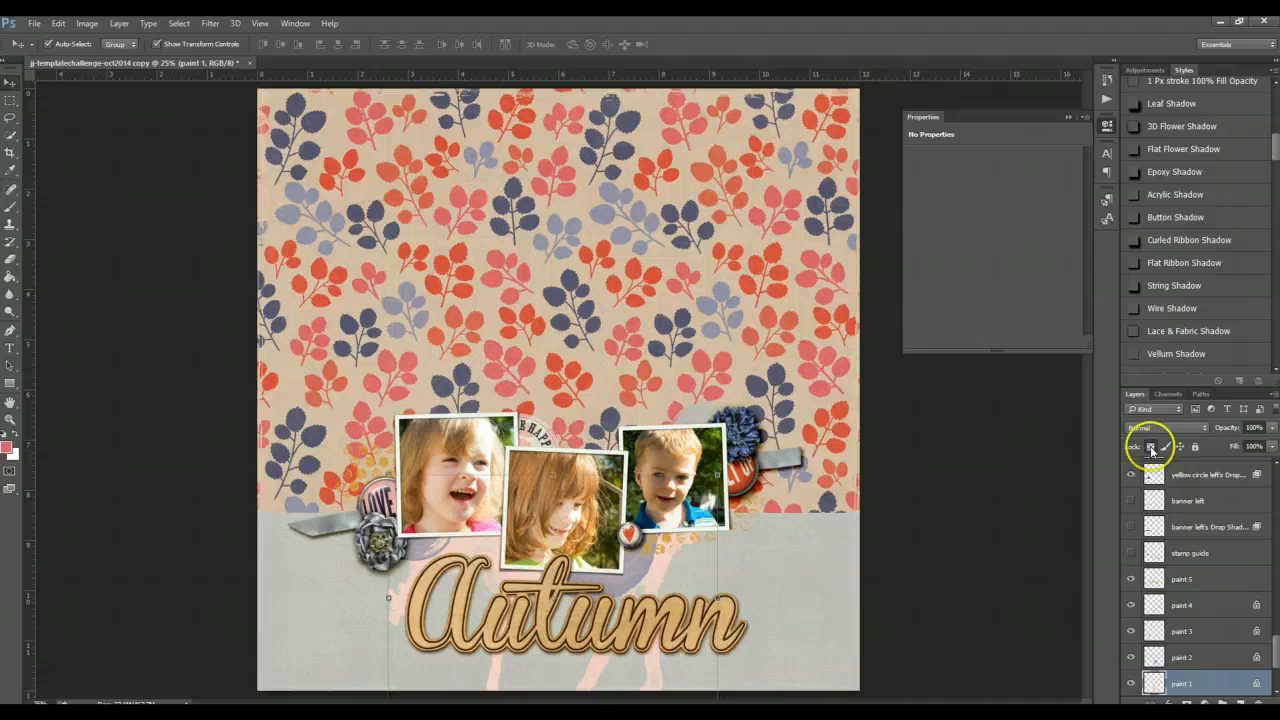
key("alt+BackSpace")
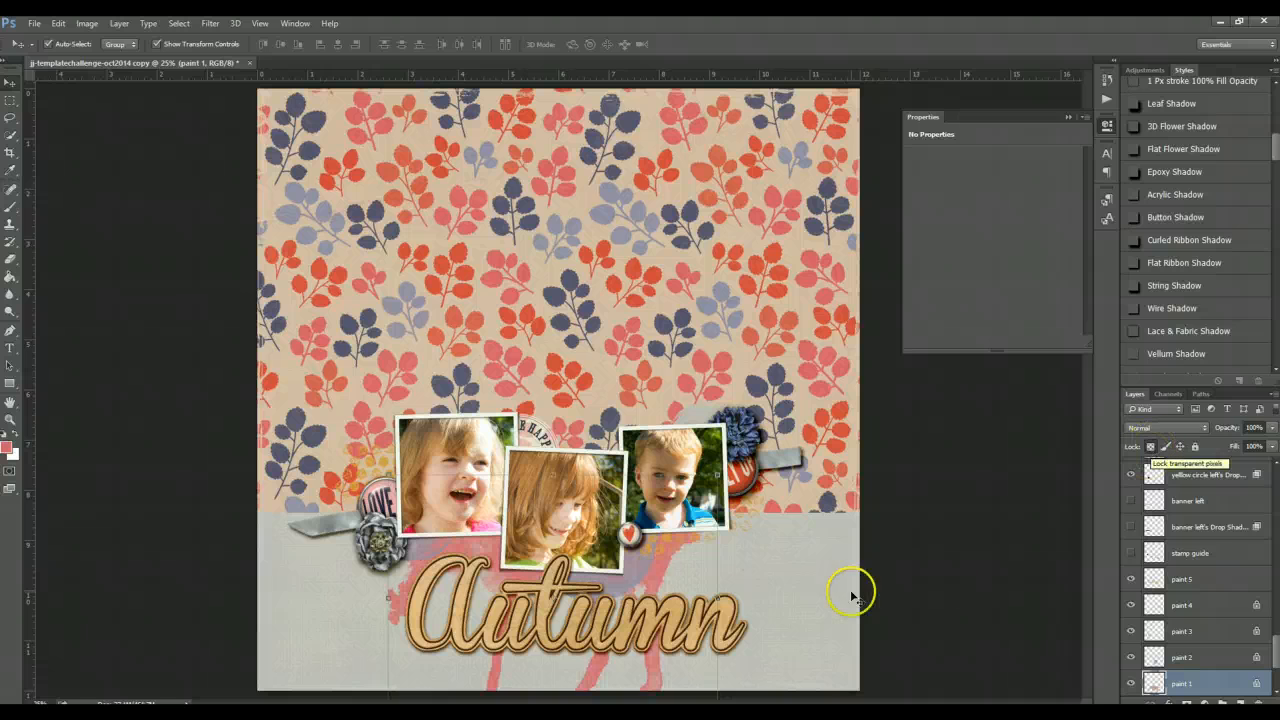
- Nudge the paint 1 splotch slightly upward and lower its opacity to 61%
mouse_move(658, 560)
left_mouse_down()
mouse_move(640, 530)
mouse_move(651, 491)
mouse_move(666, 540)
left_mouse_up()
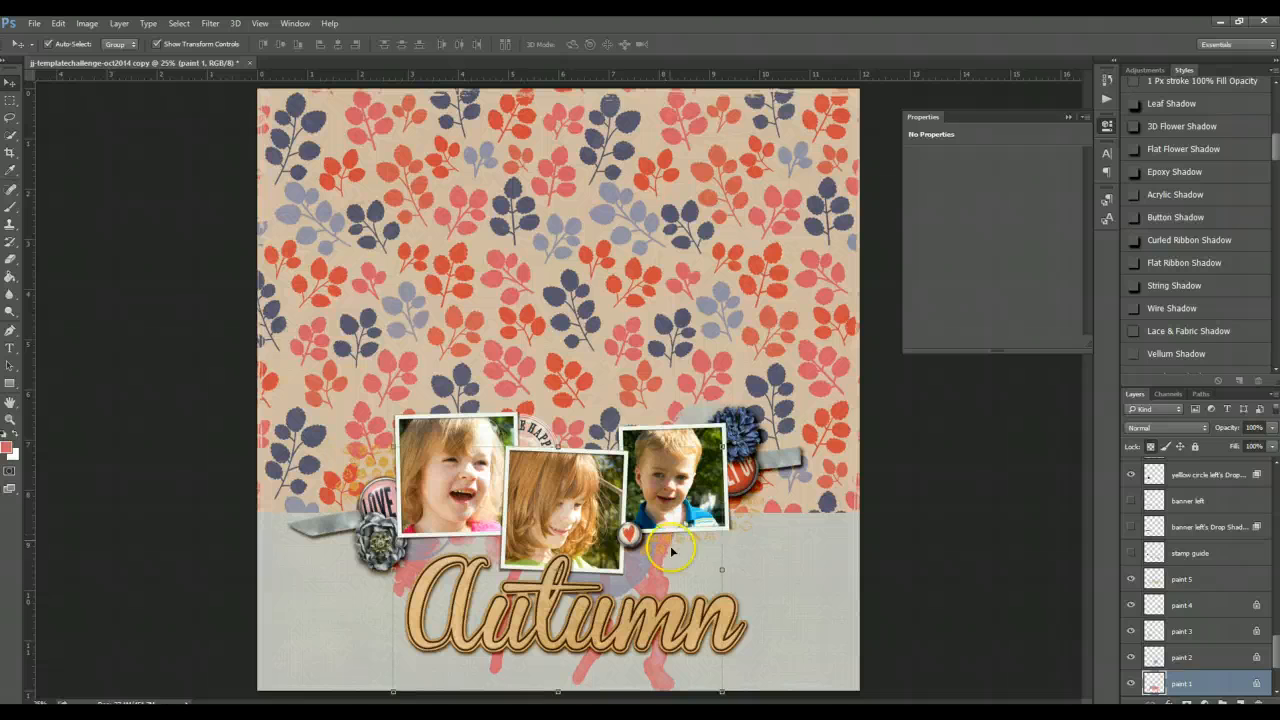
left_click(1271, 428)
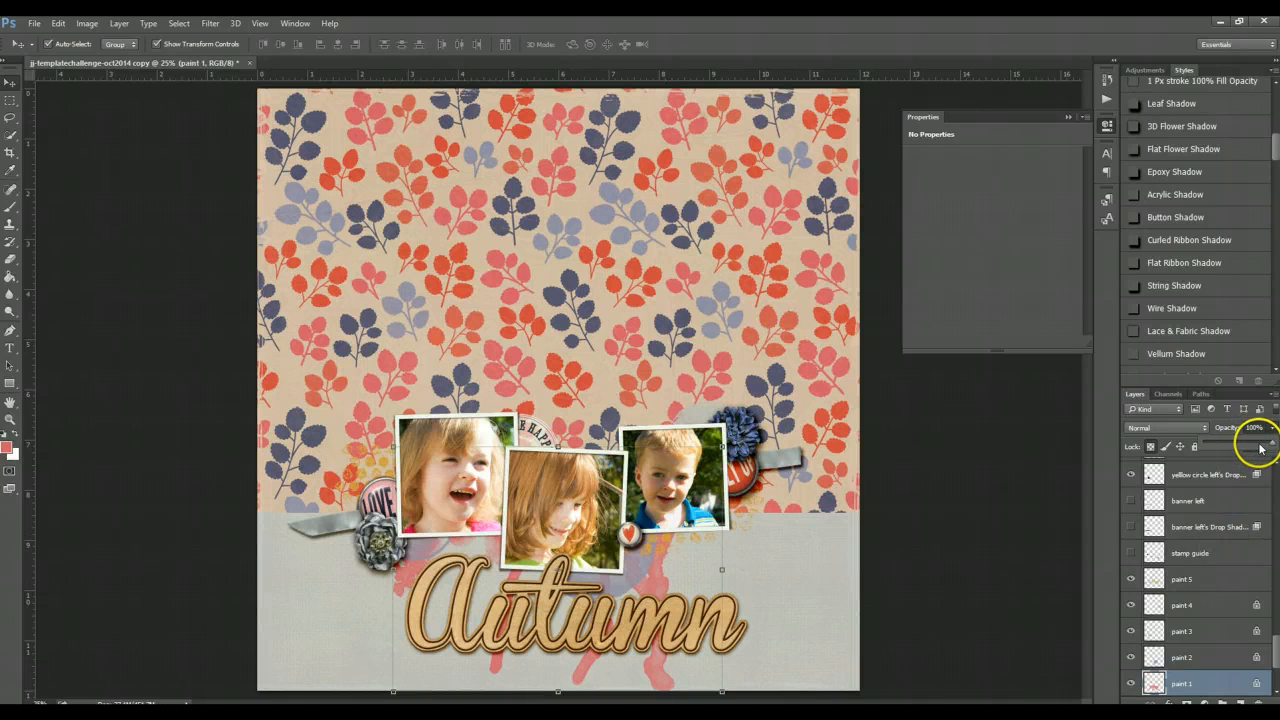
mouse_move(1260, 448)
left_mouse_down()
mouse_move(1229, 432)
mouse_move(1249, 434)
mouse_move(1259, 447)
mouse_move(1248, 451)
left_mouse_up()
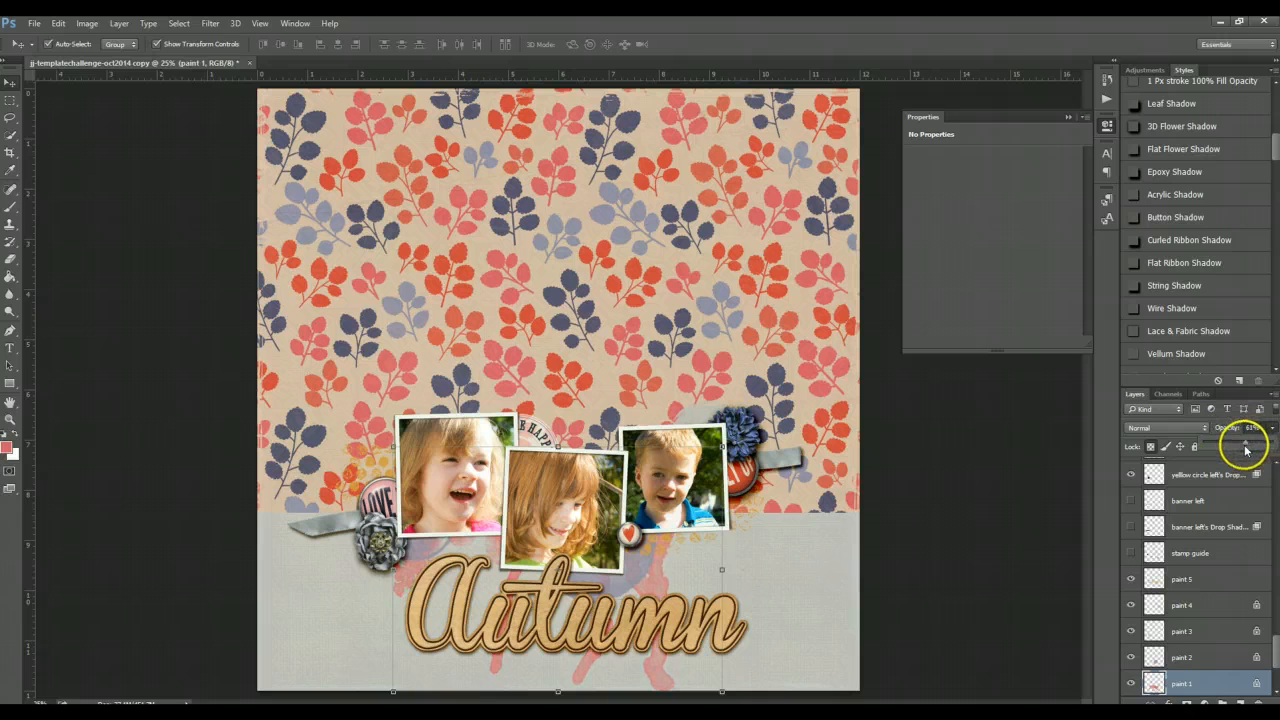
left_click(951, 612)
- Select the paint 2 layer and lower its opacity to 79%
key("alt+bracketright")
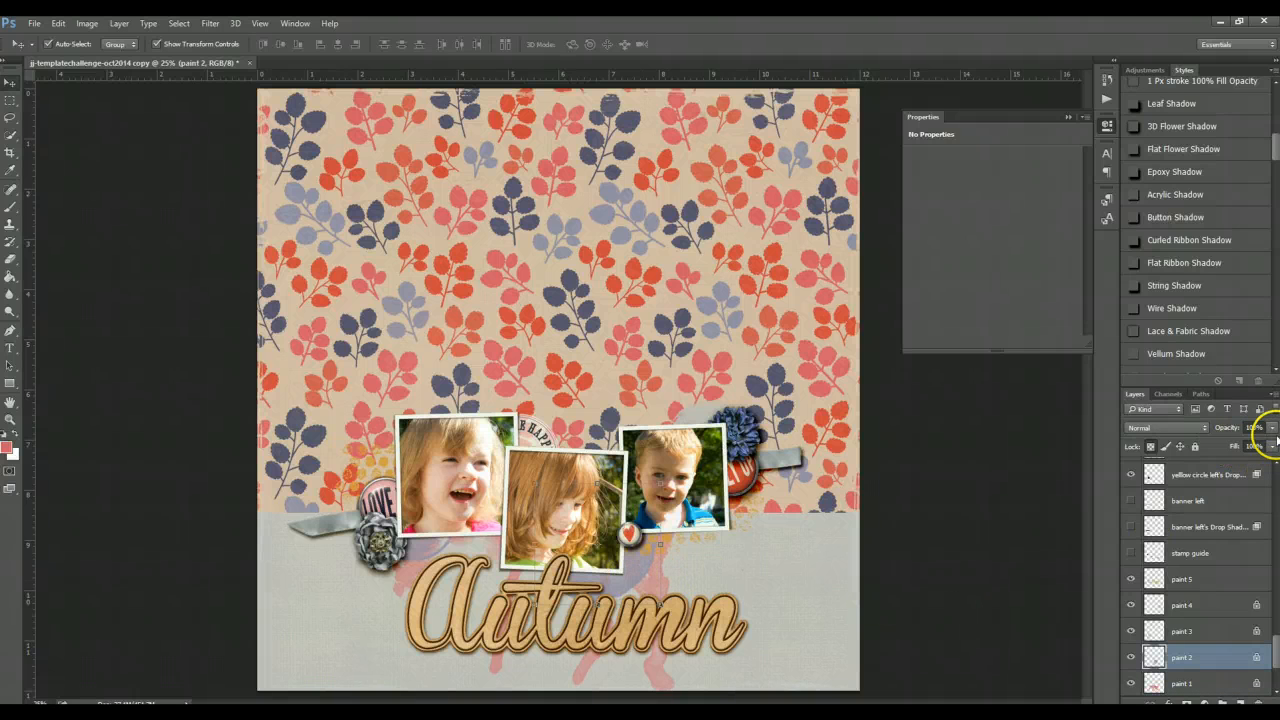
left_click(1272, 428)
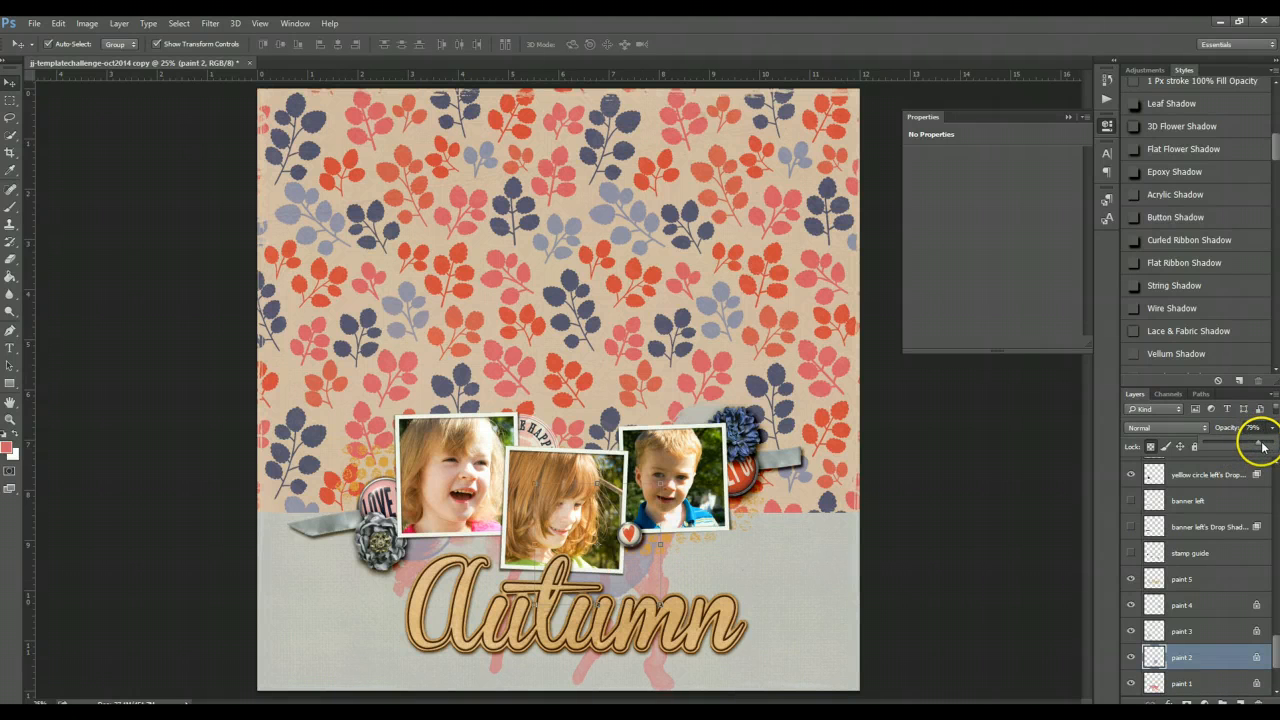
left_click(940, 588)
left_click(940, 588)
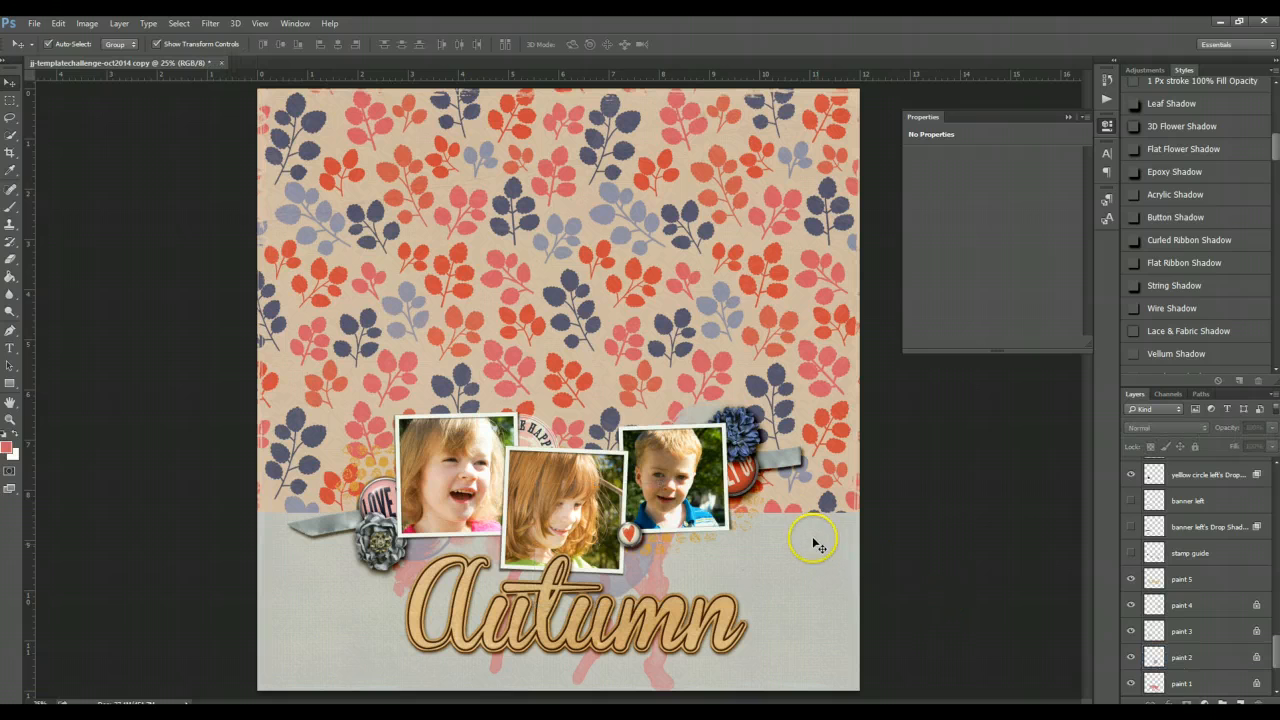
- Select the paint 5 layer and toggle its visibility off and back on to compare
left_click(760, 518)
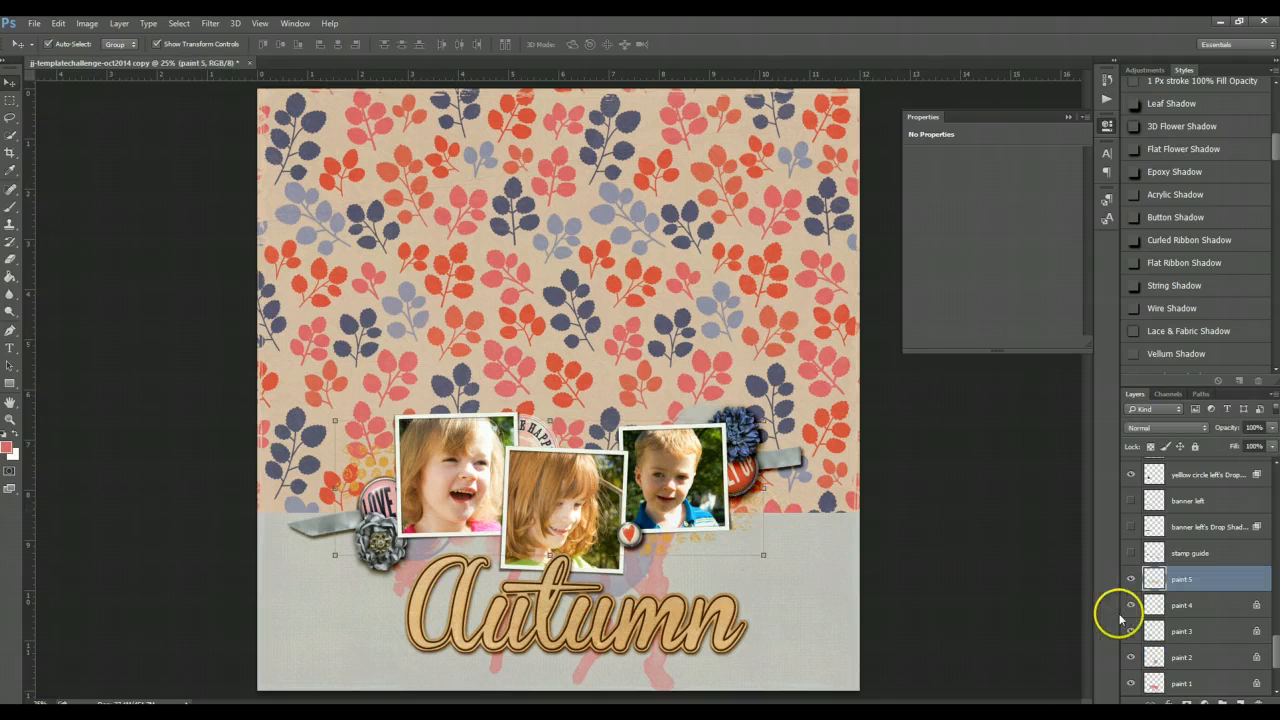
left_click(1131, 579)
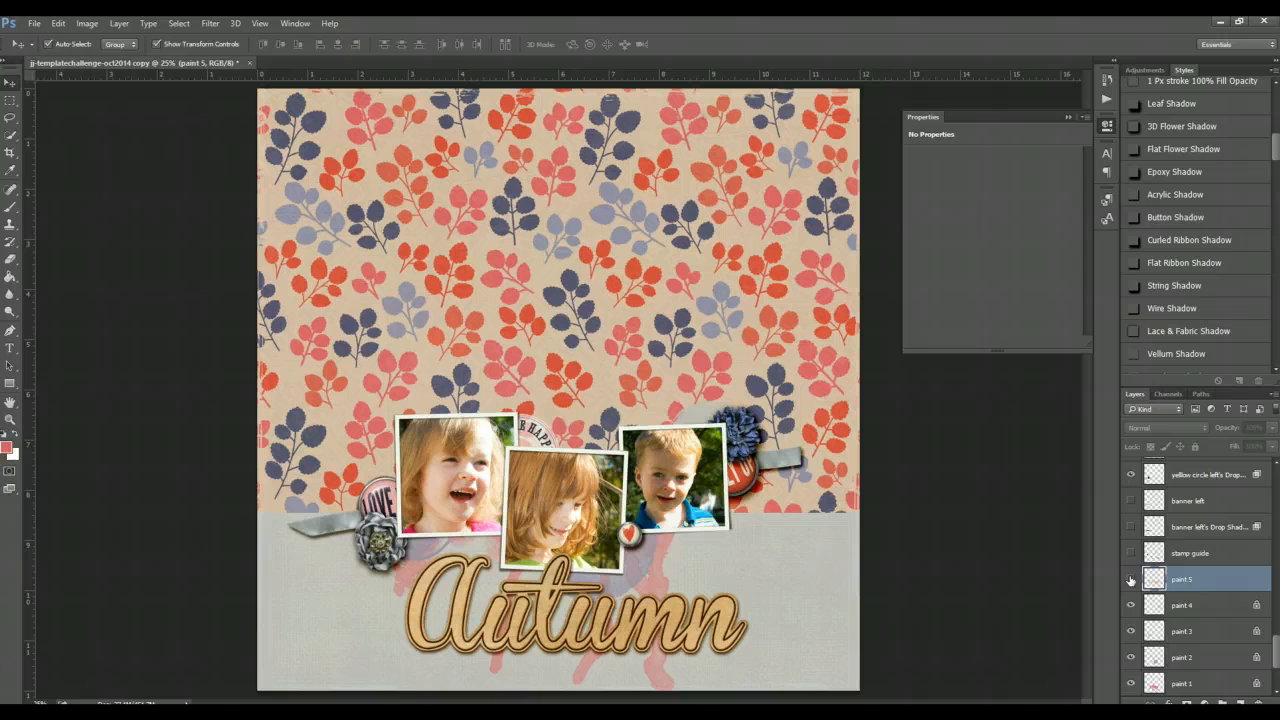
left_click(1131, 579)
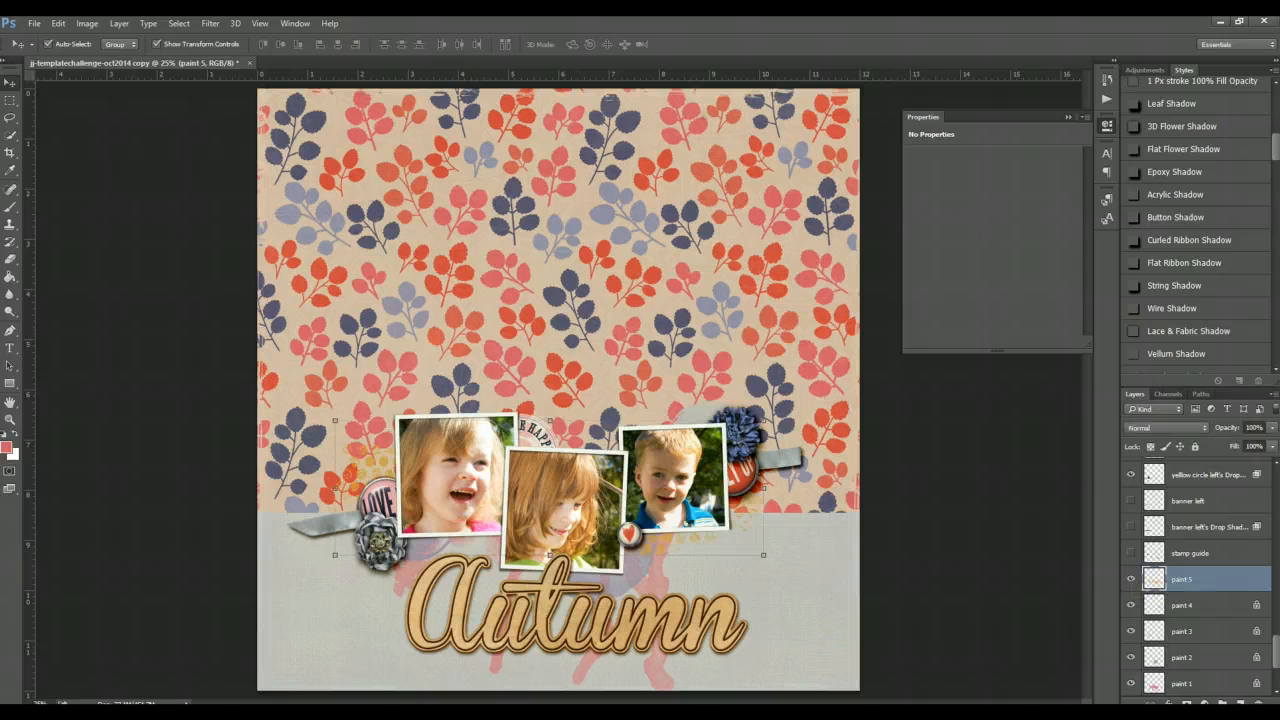
- Switch to ACDSee and browse the FJ_colorfall elements folder for more embellishments
left_click(578, 710)
scroll(1066, 398, "down", 7)
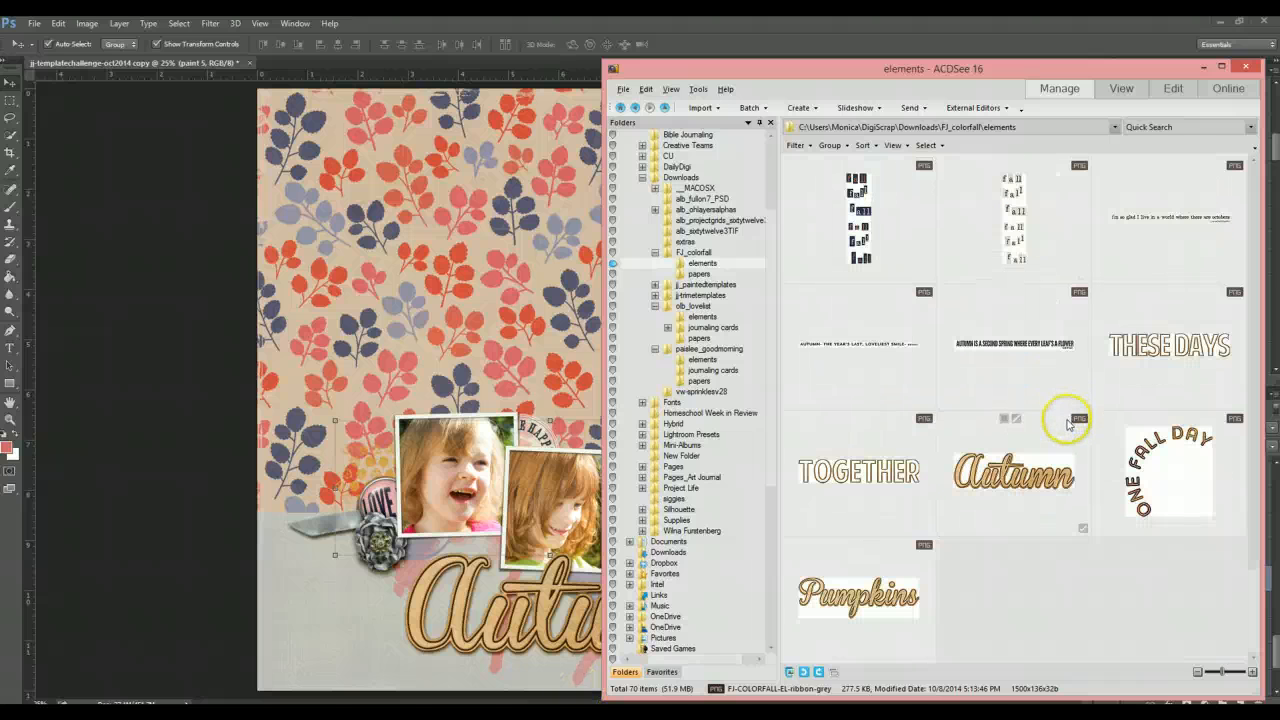
scroll(1066, 433, "up", 3)
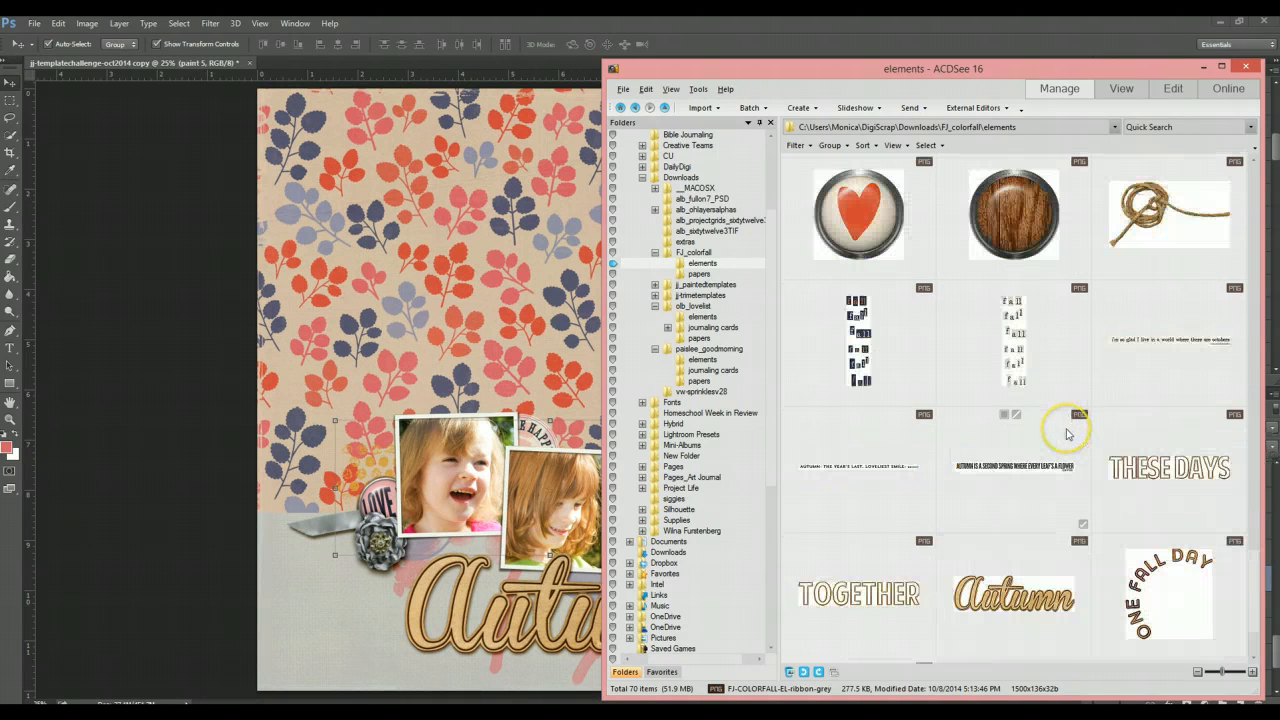
scroll(1066, 433, "up", 1)
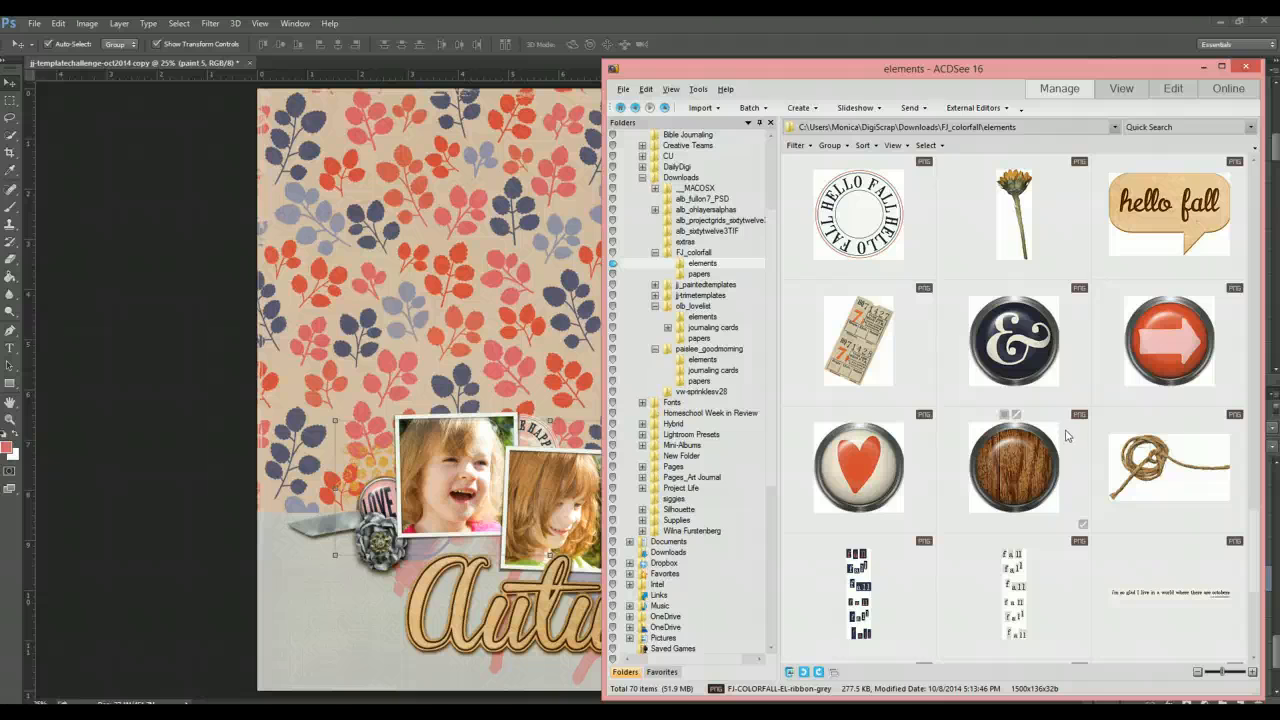
scroll(1066, 435, "up", 4)
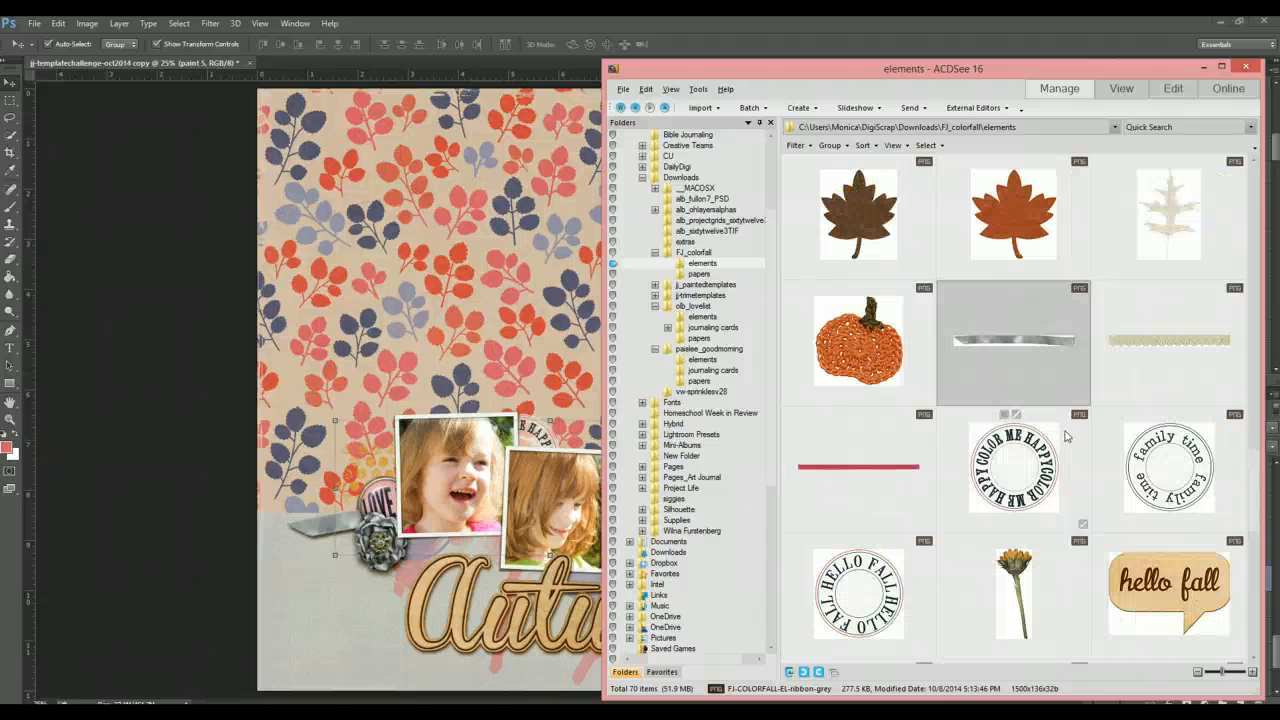
scroll(1066, 436, "up", 3)
scroll(1066, 440, "up", 4)
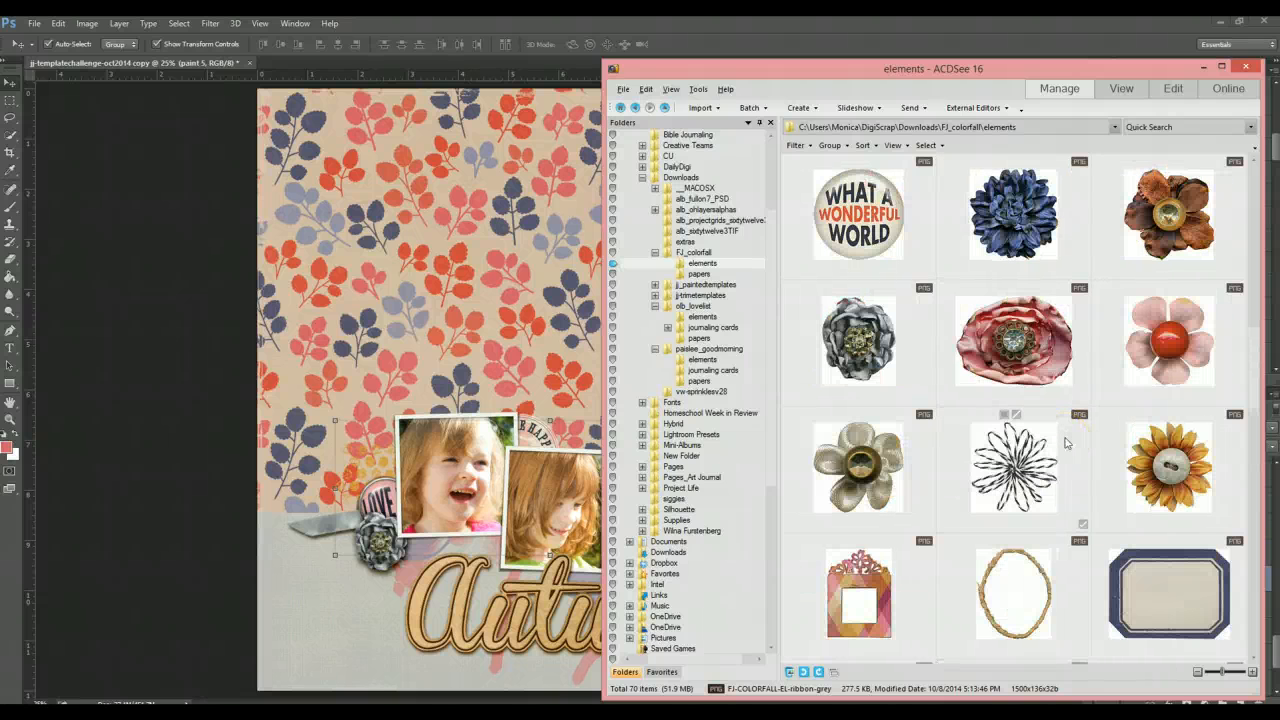
scroll(1066, 443, "up", 8)
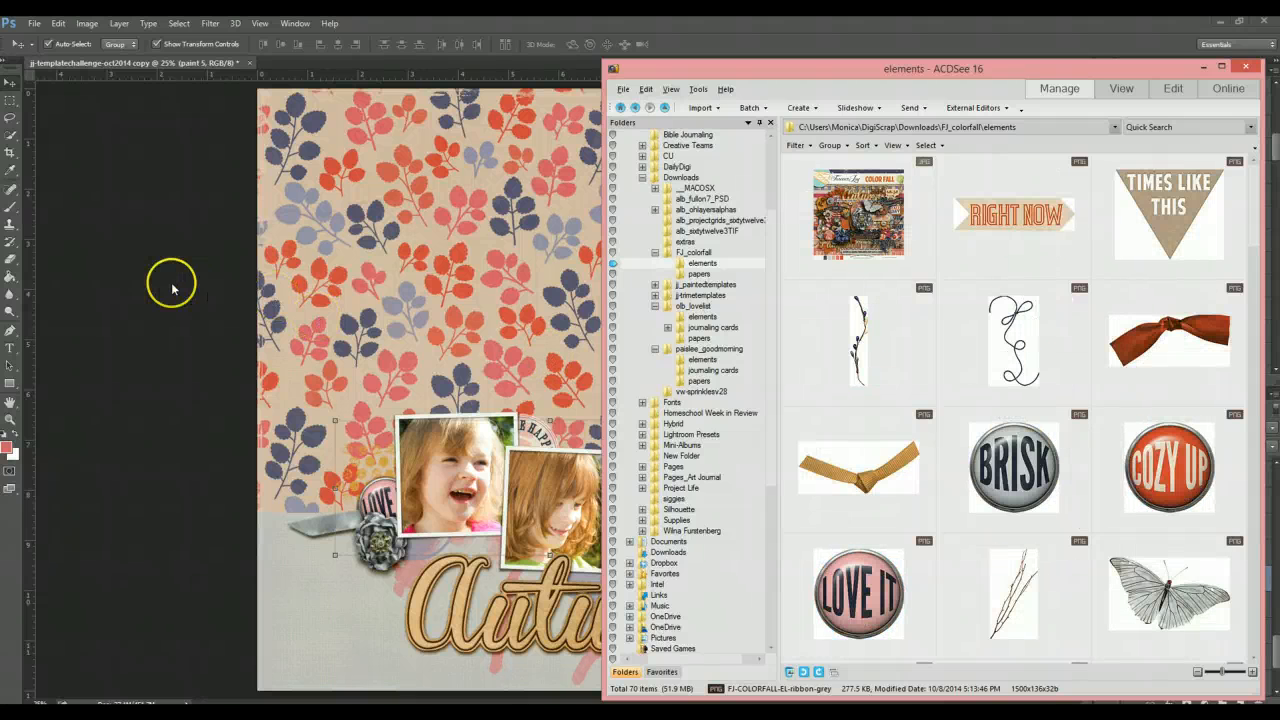
left_click(172, 288)
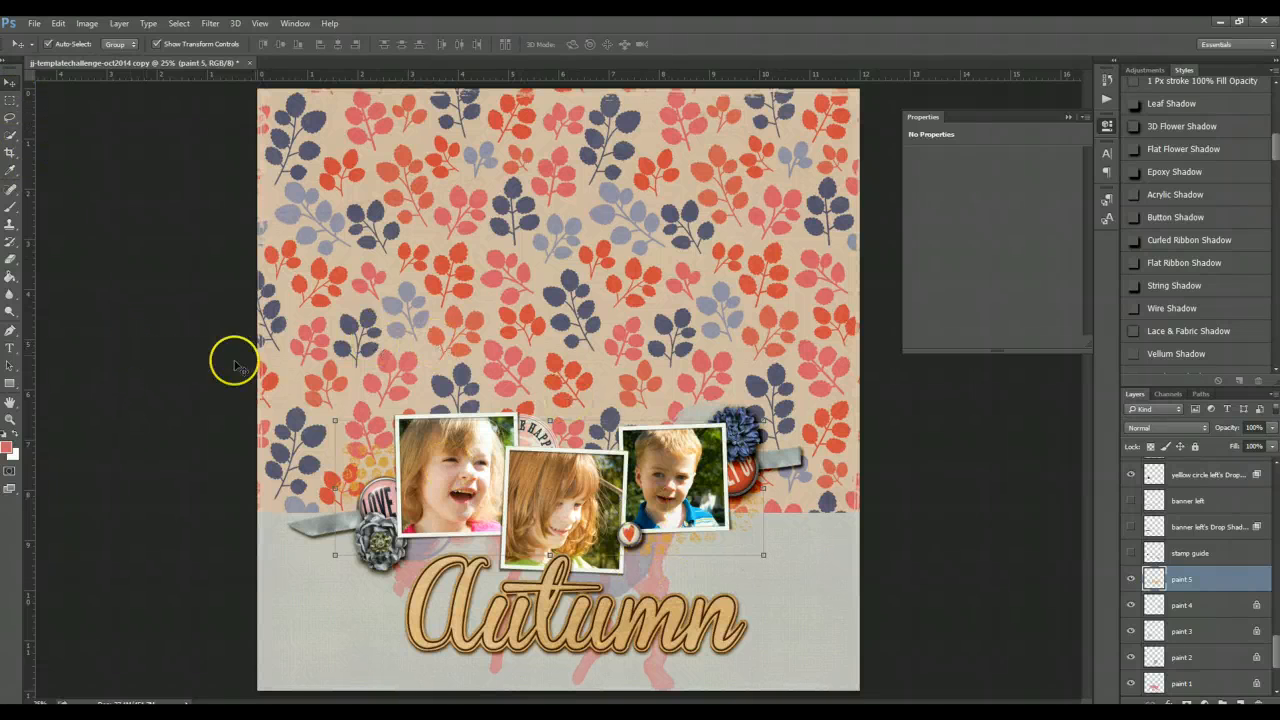
- Nudge the color me happy stamp slightly and apply the Vellum Shadow style to it
left_click(140, 382)
mouse_move(531, 425)
left_mouse_down()
mouse_move(548, 432)
mouse_move(520, 489)
mouse_move(568, 394)
mouse_move(620, 425)
mouse_move(545, 431)
left_mouse_up()
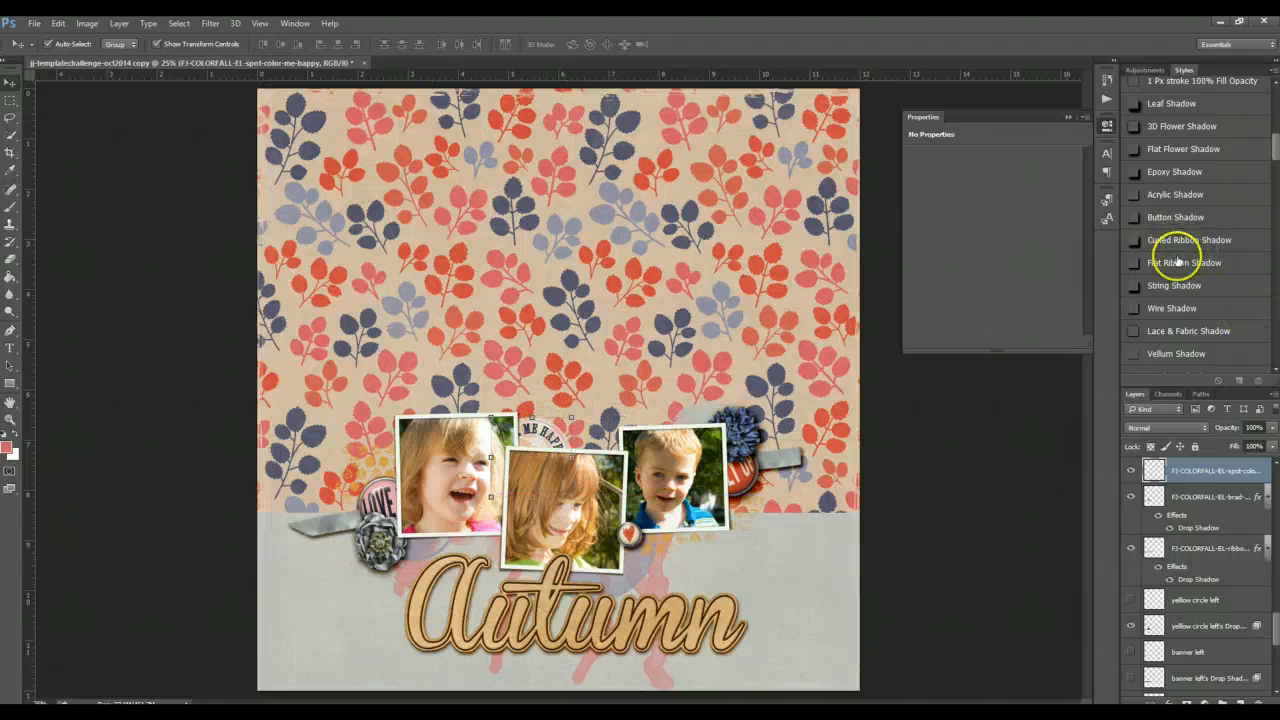
scroll(1180, 300, "down", 1)
left_click(1177, 343)
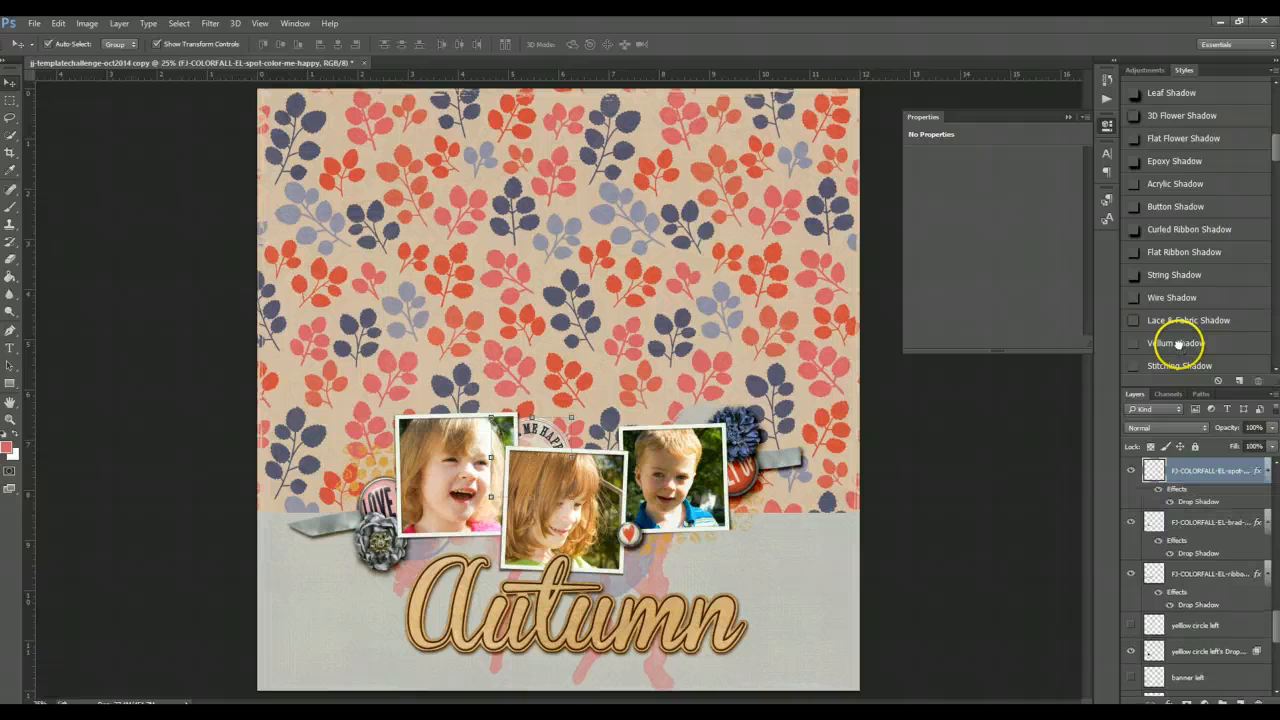
left_click(1014, 525)
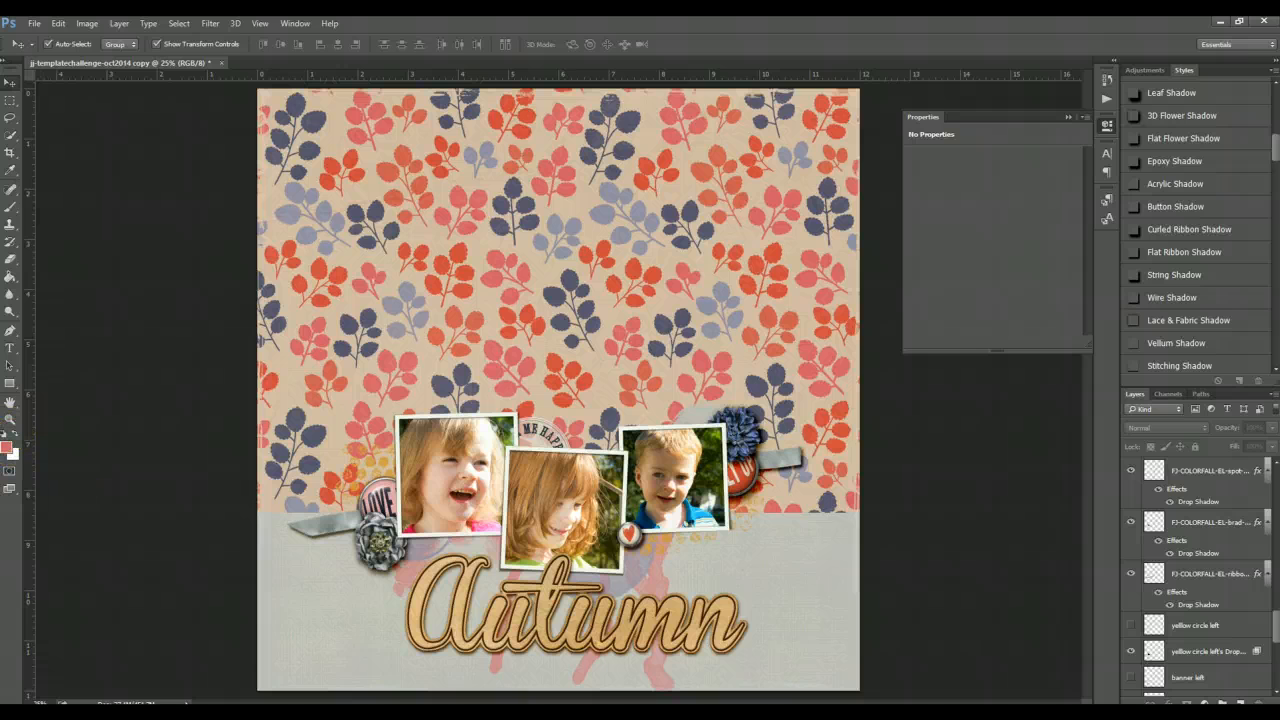
key("alt+Tab")
scroll(1180, 478, "down", 1)
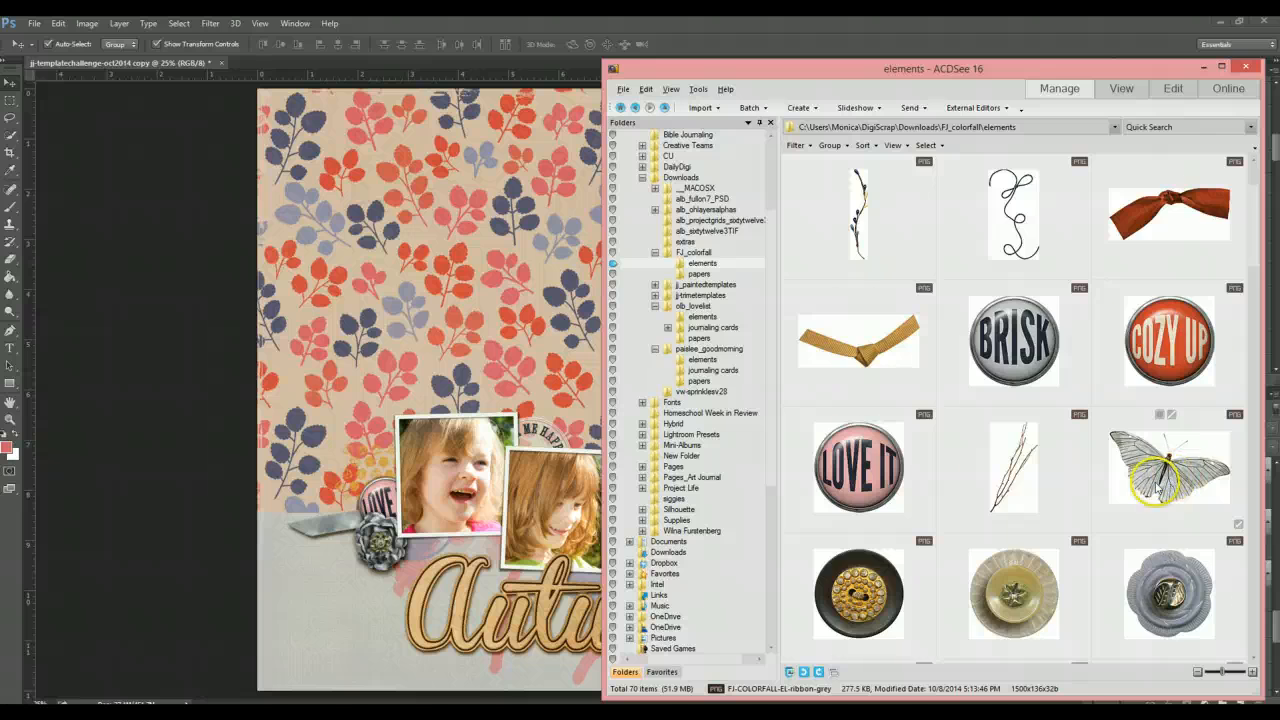
scroll(1166, 476, "down", 1)
scroll(1132, 480, "up", 1)
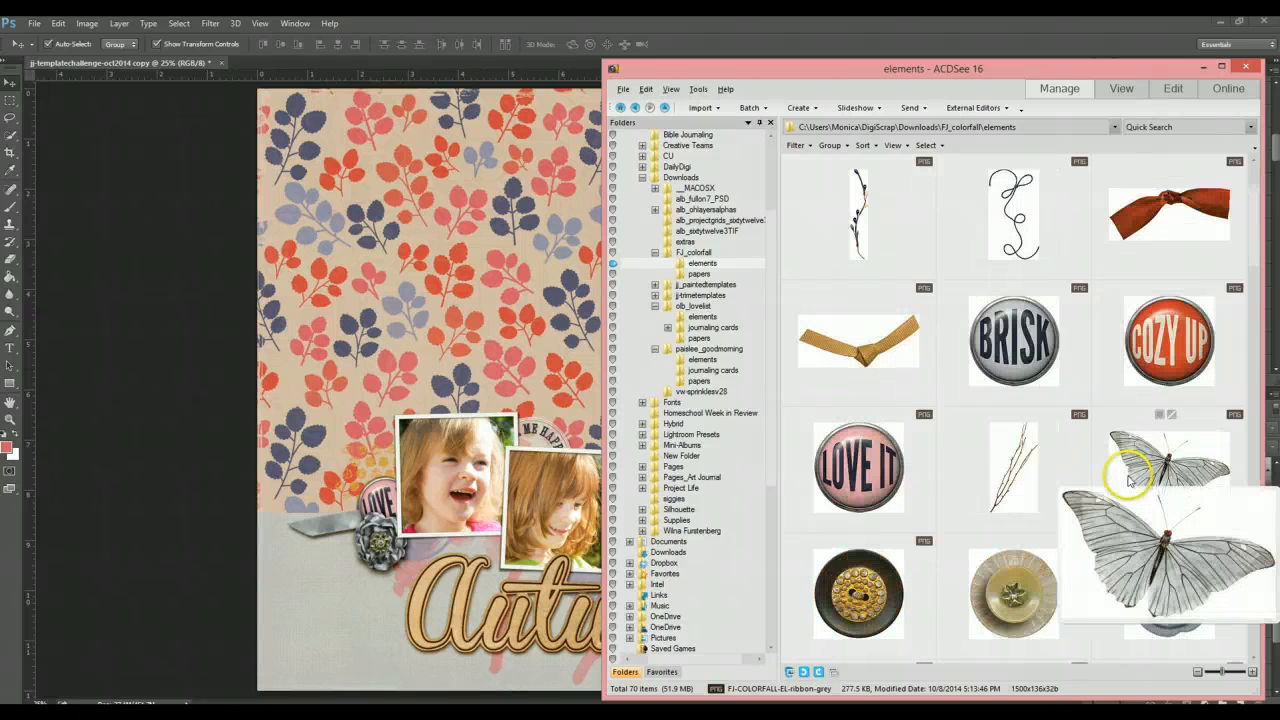
scroll(1130, 478, "up", 1)
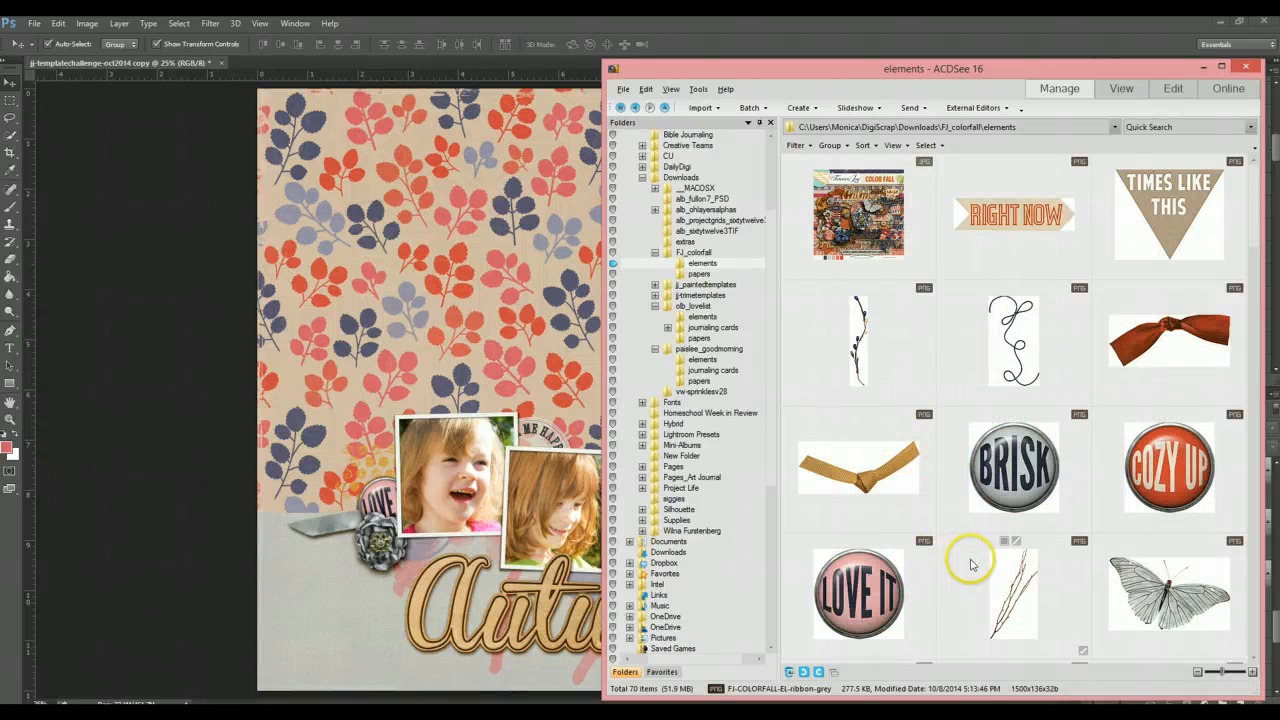
left_click(445, 431)
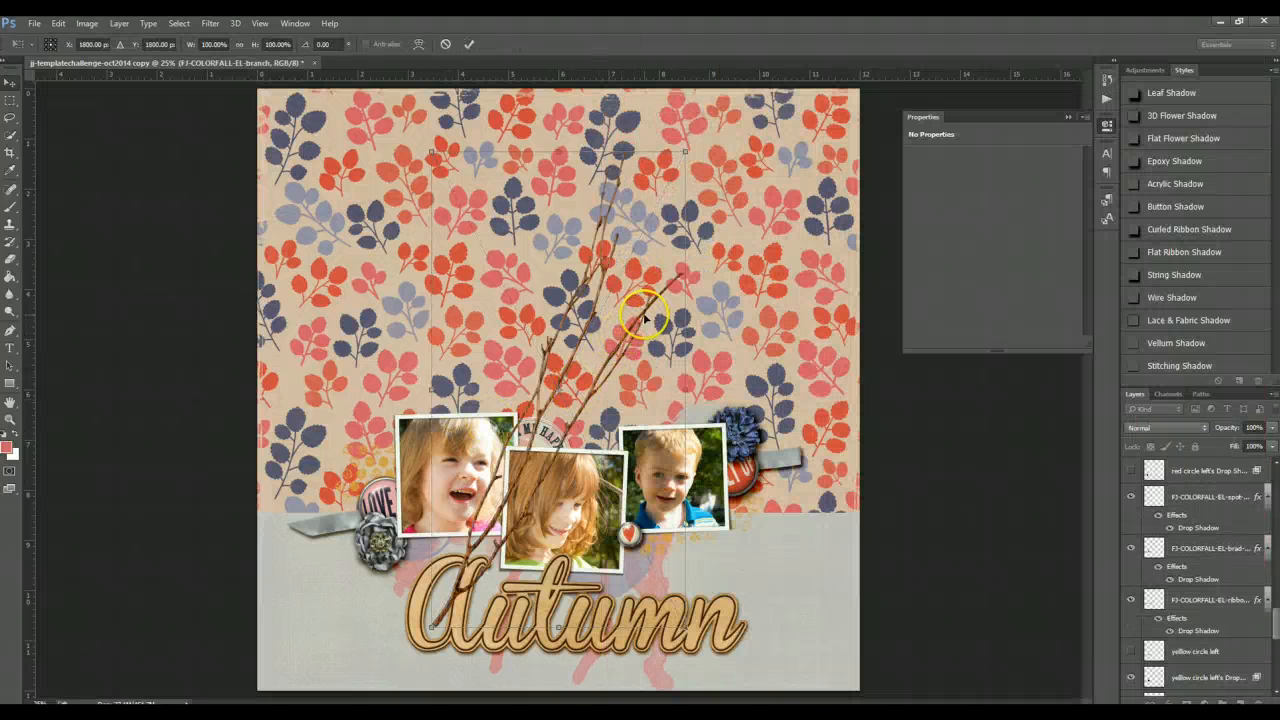
key("Return")
left_click_drag(645, 318, 820, 455)
key("Delete")
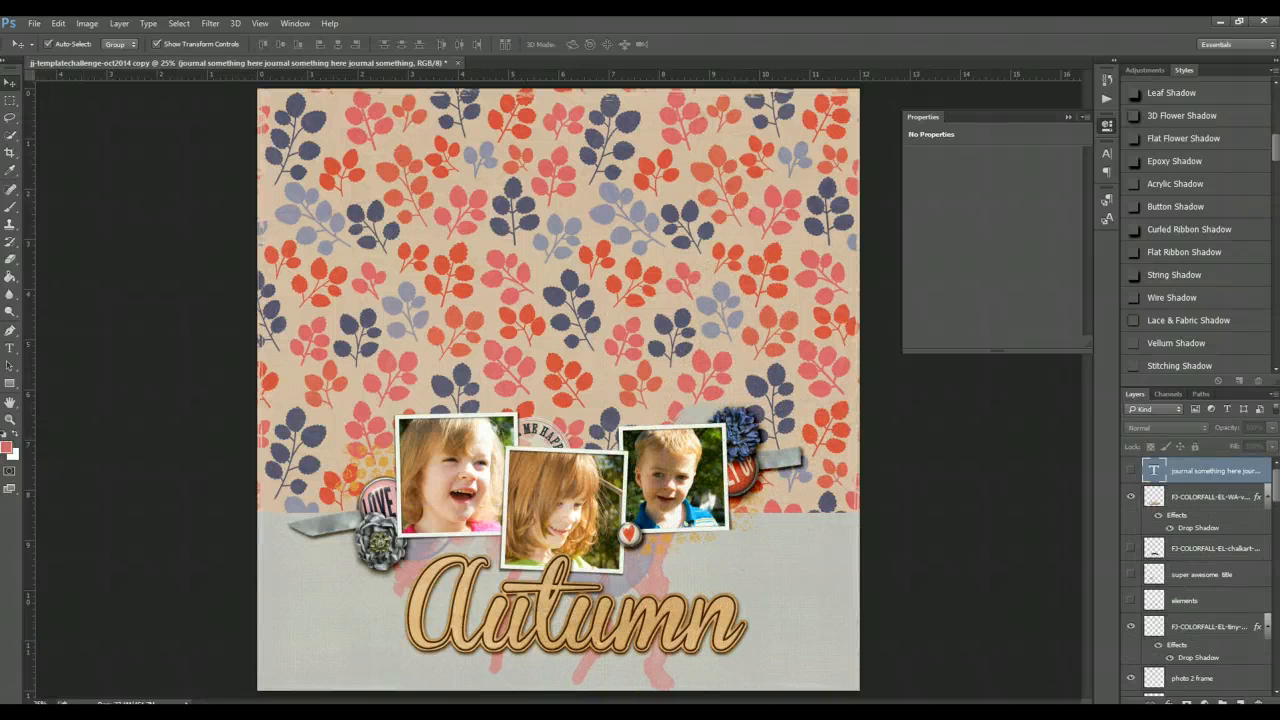
- Drag the orange doily element from the elements folder onto the page, centred above the photos
key("alt+Tab")
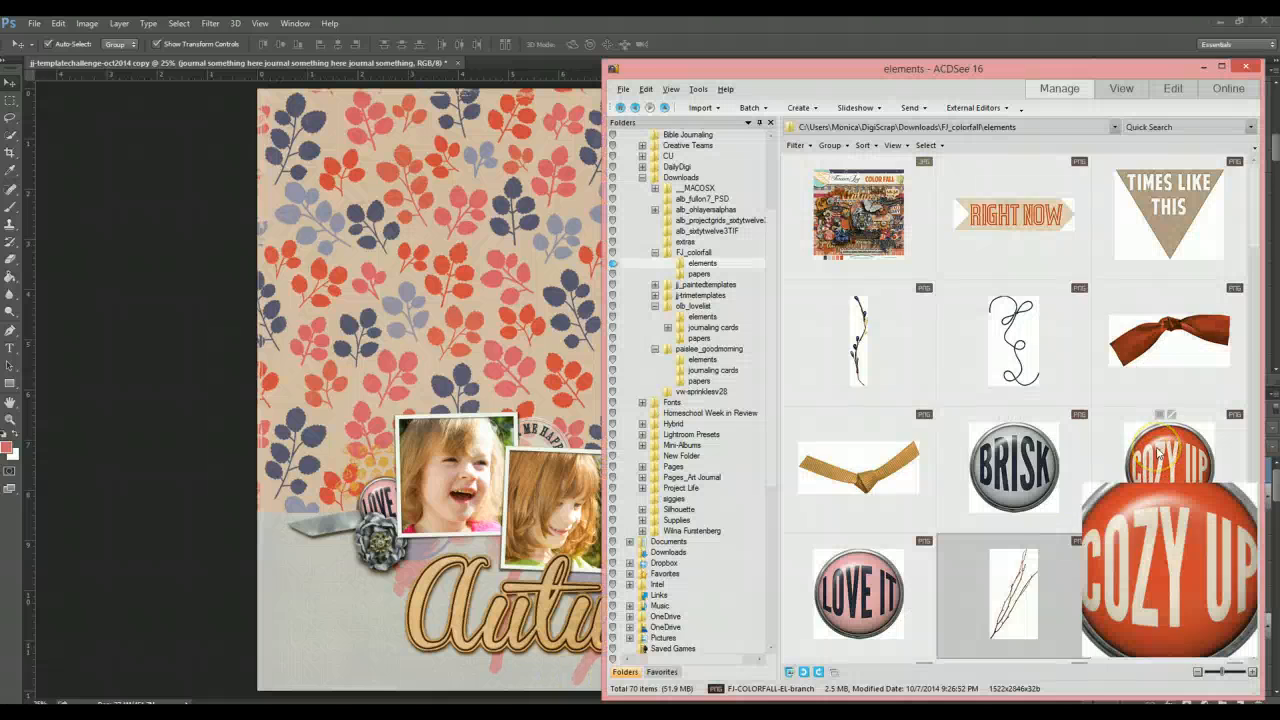
scroll(1158, 455, "down", 2)
scroll(1158, 455, "down", 1)
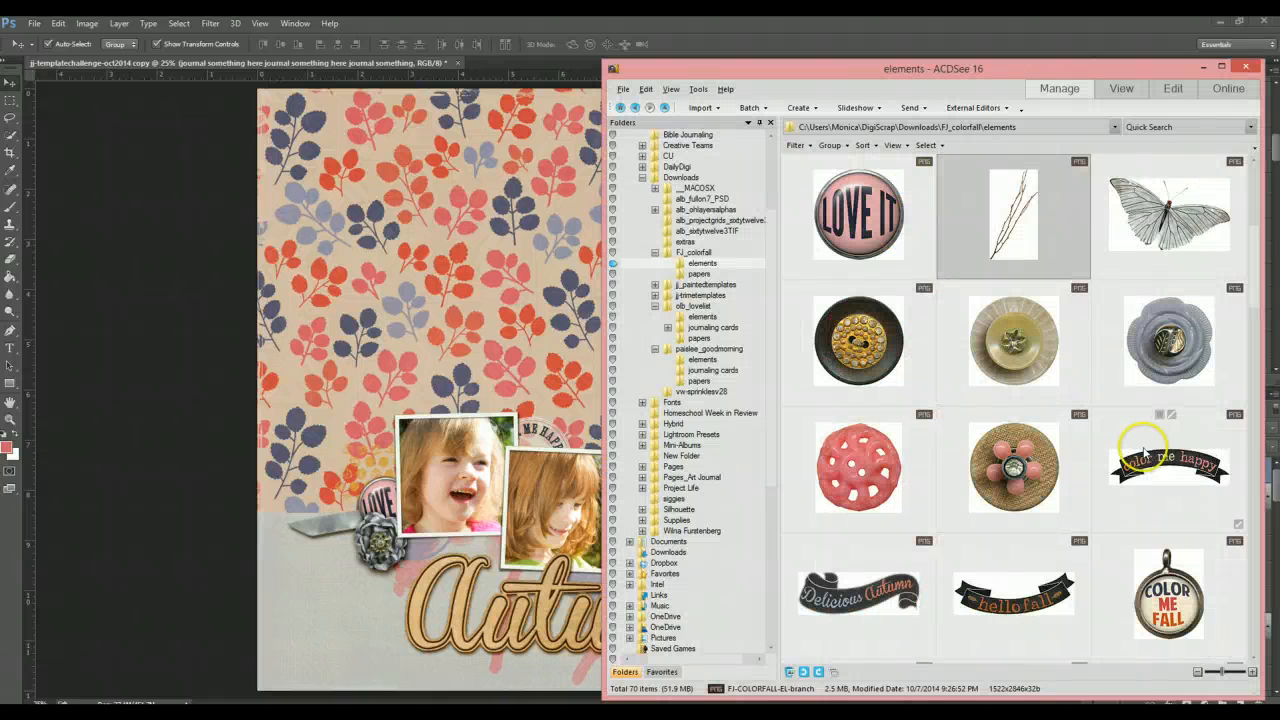
scroll(1143, 452, "down", 2)
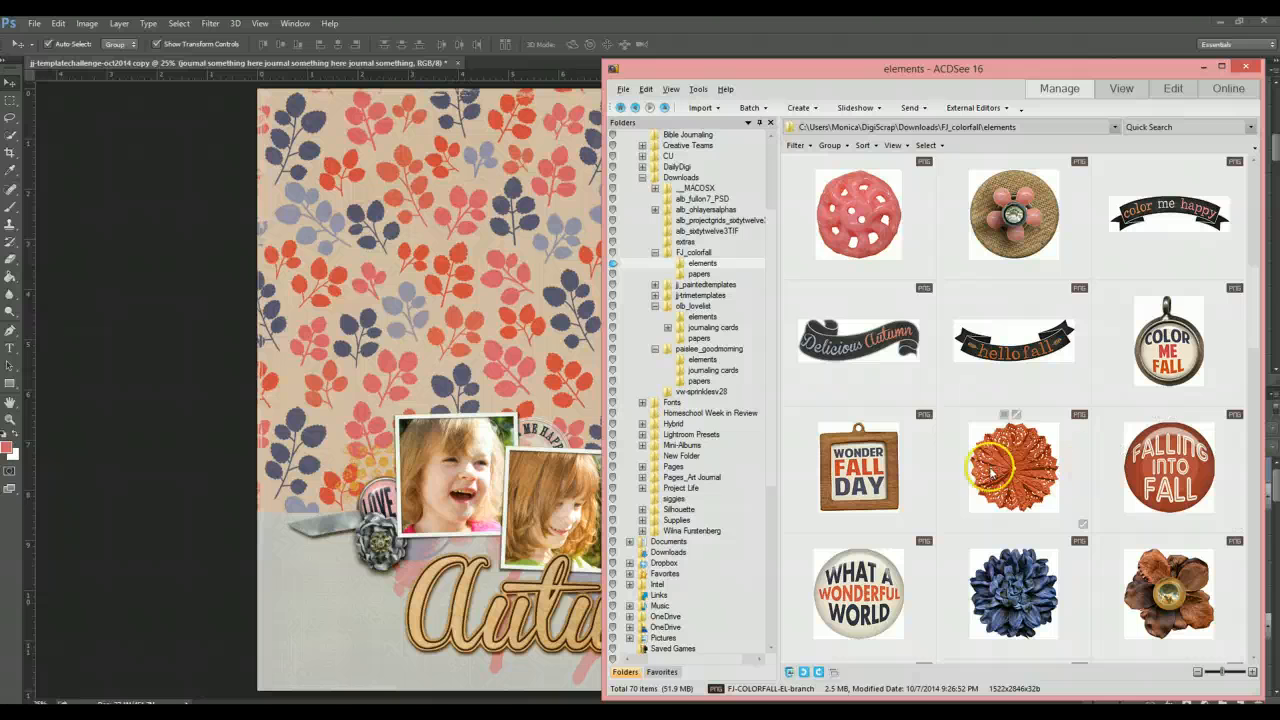
left_click_drag(1025, 465, 557, 349)
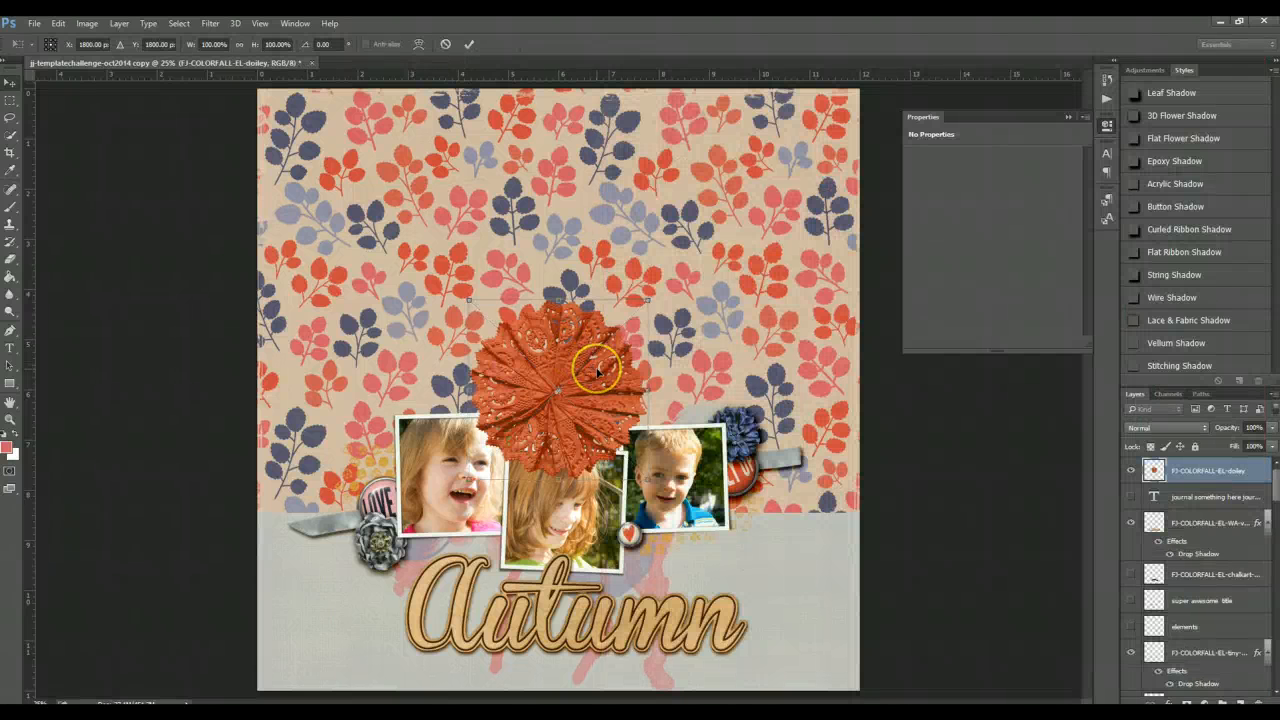
key("Return")
- Send the doily layer back three levels so it sits behind the photos
key("ctrl+bracketleft")
key("ctrl+bracketleft")
key("ctrl+bracketleft")
key("ctrl+bracketleft")
key("ctrl+bracketleft")
key("ctrl+bracketleft")
key("ctrl+bracketleft")
key("ctrl+bracketleft")
key("ctrl+bracketleft")
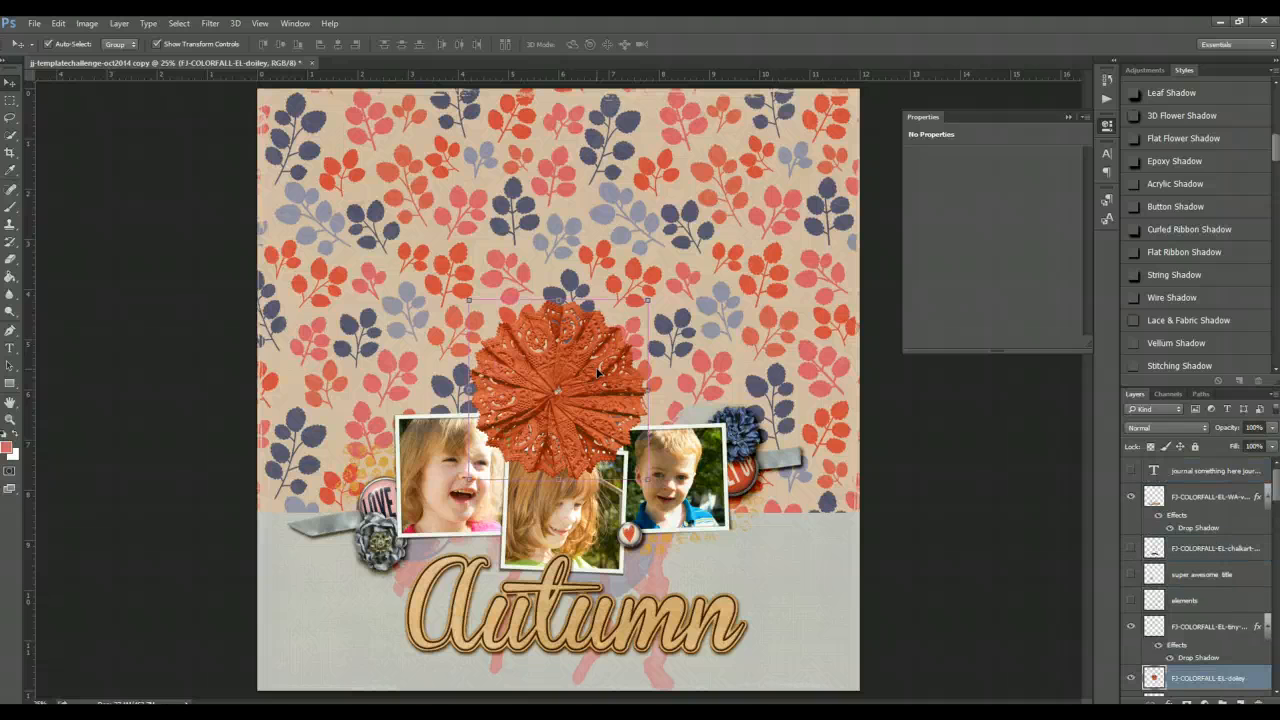
- Rearrange the doily's layer order behind the photos and move it down behind the middle and right photos
key("ctrl+bracketleft")
key("ctrl+bracketleft")
key("ctrl+bracketleft")
key("ctrl+bracketleft")
key("ctrl+bracketleft")
key("ctrl+bracketleft")
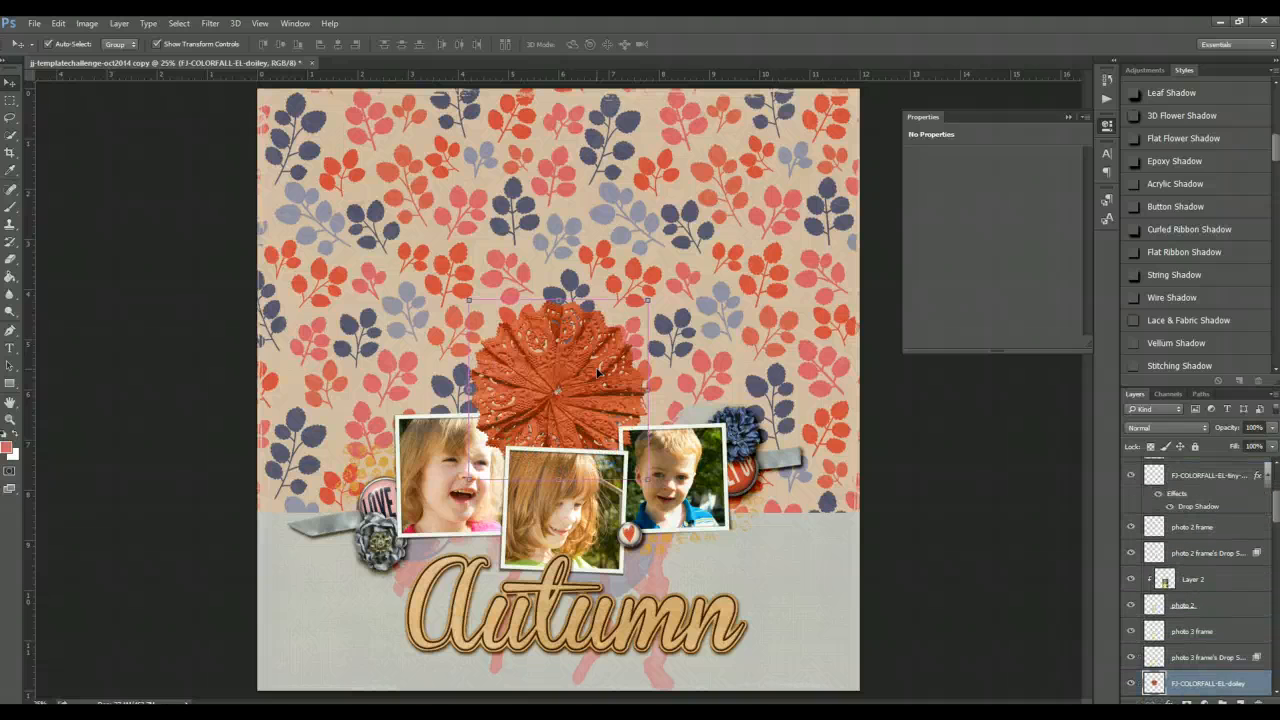
key("ctrl+bracketright")
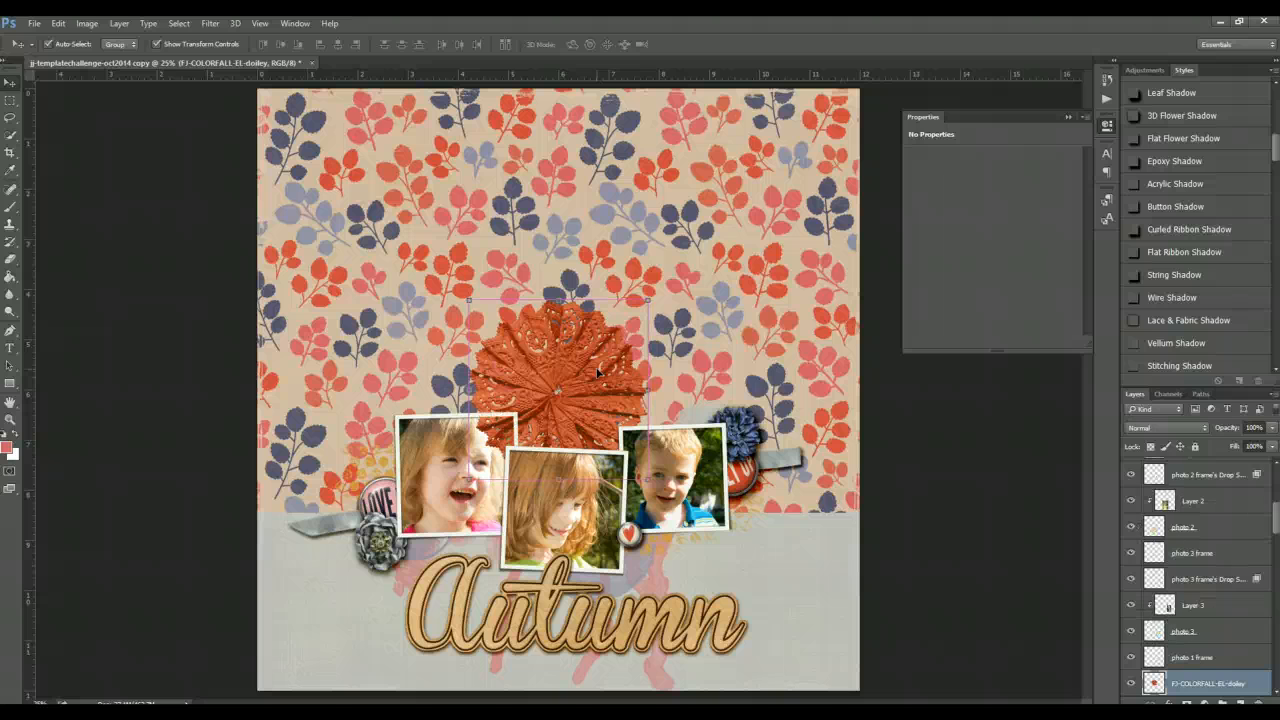
key("ctrl+bracketleft")
left_click(577, 387)
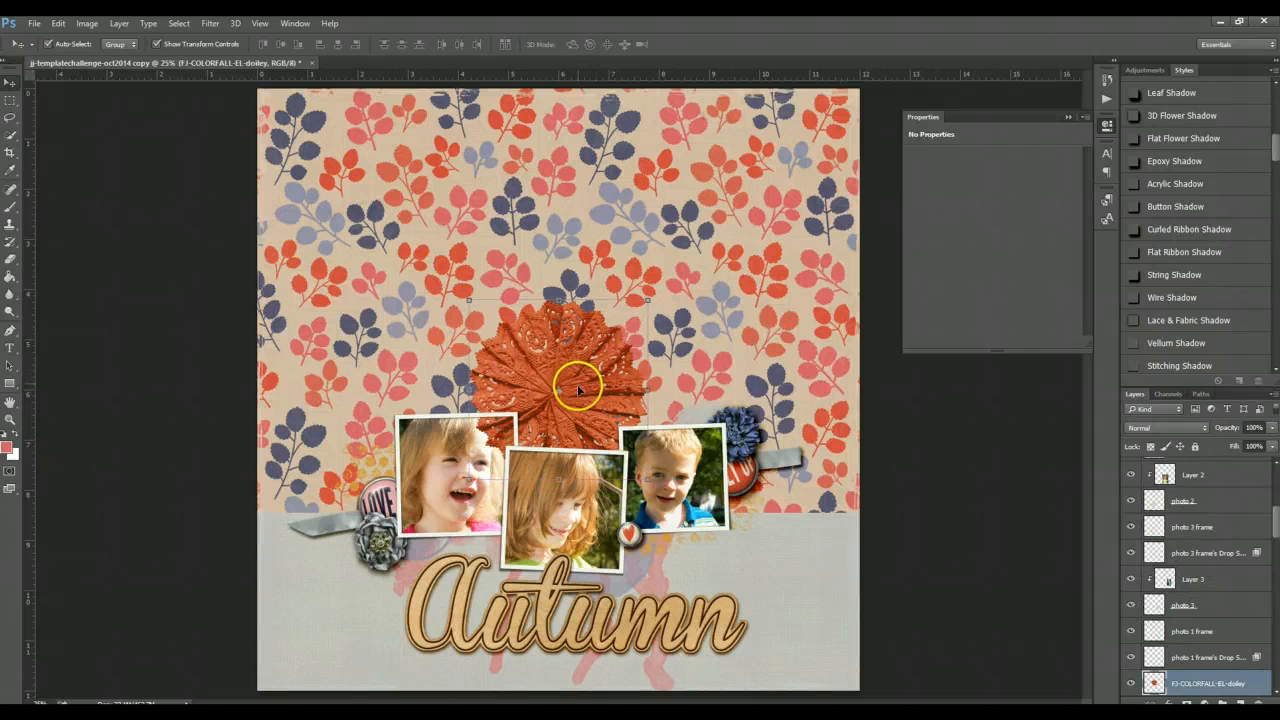
left_click_drag(577, 387, 645, 488)
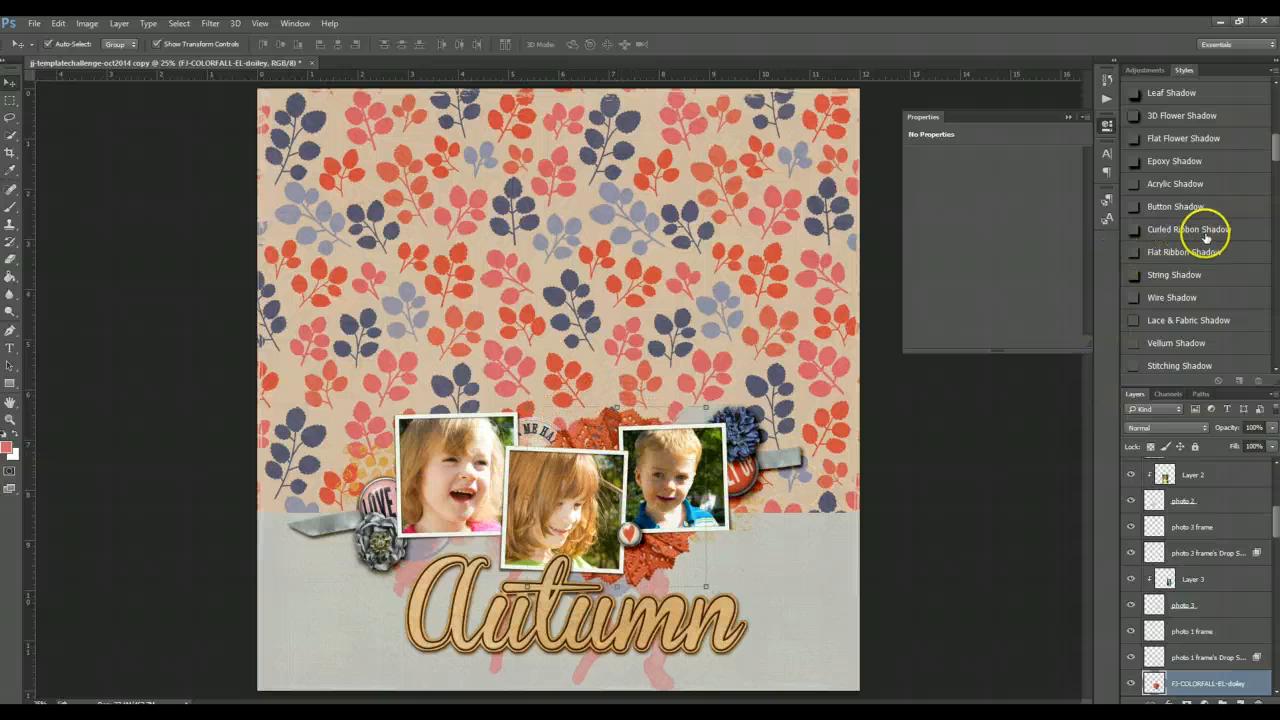
- Apply the Lace & Fabric Shadow style to the doily
scroll(1205, 243, "up", 2)
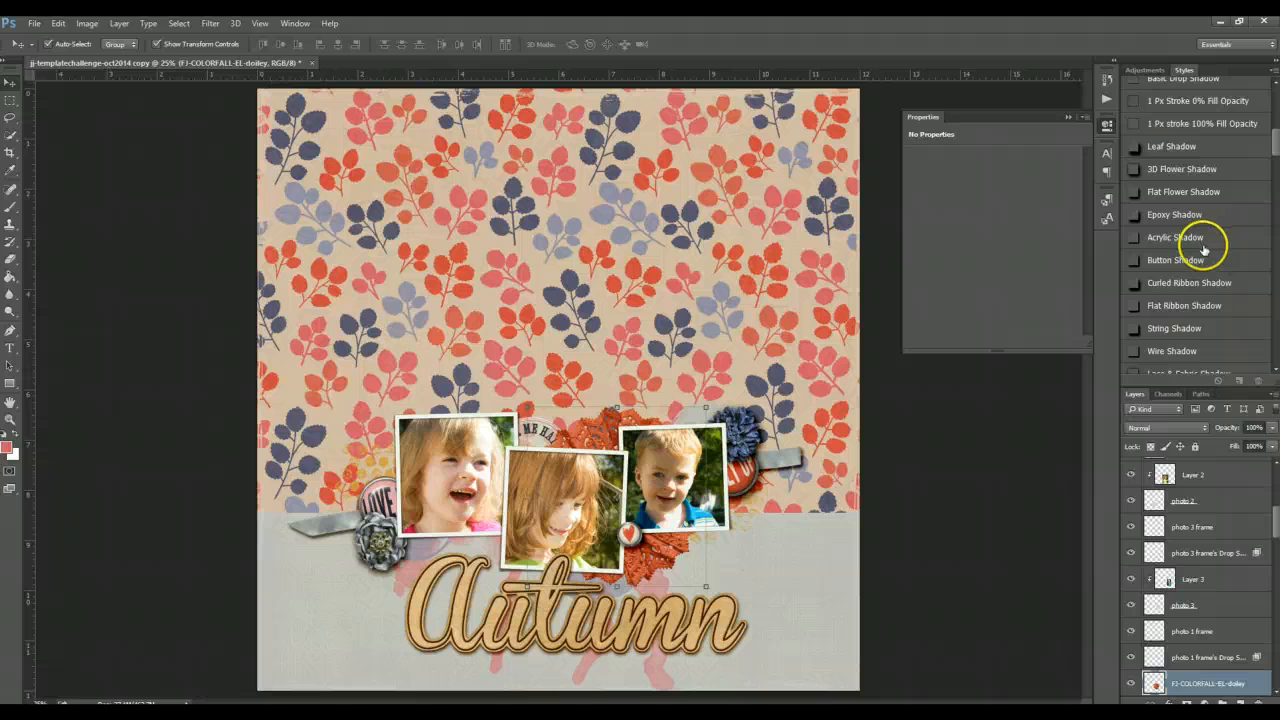
scroll(1205, 260, "down", 2)
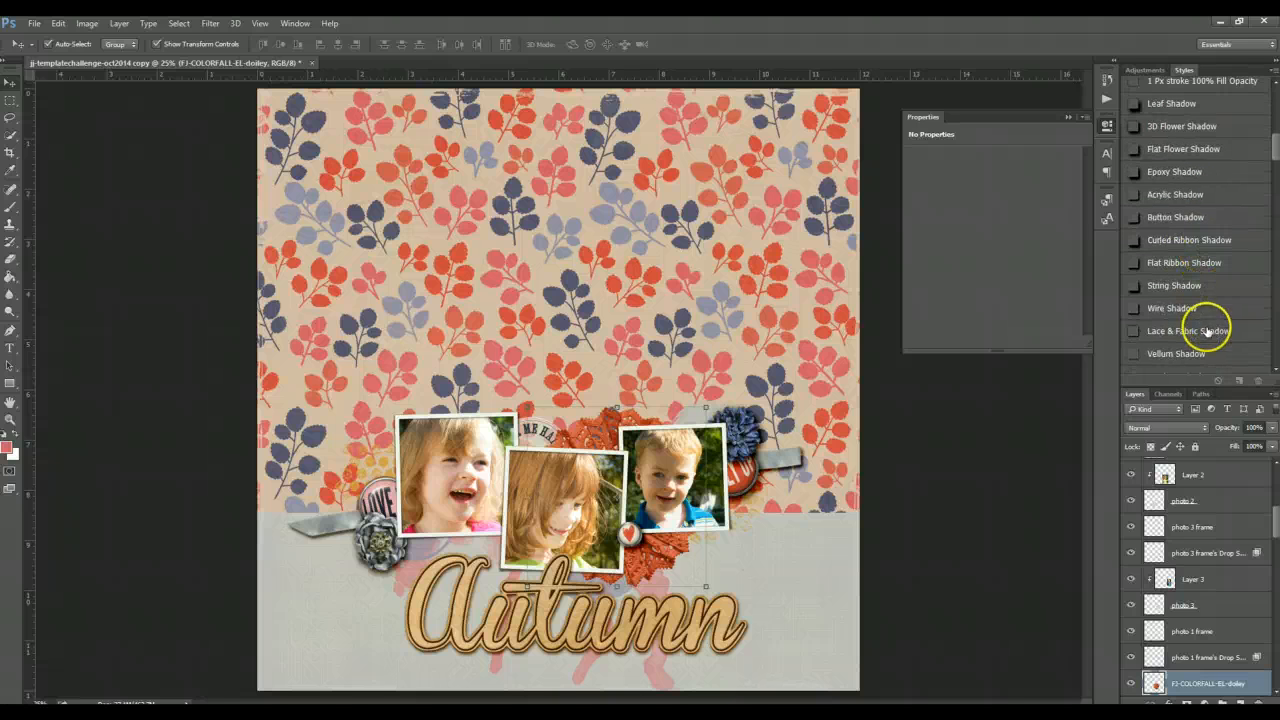
left_click(1207, 330)
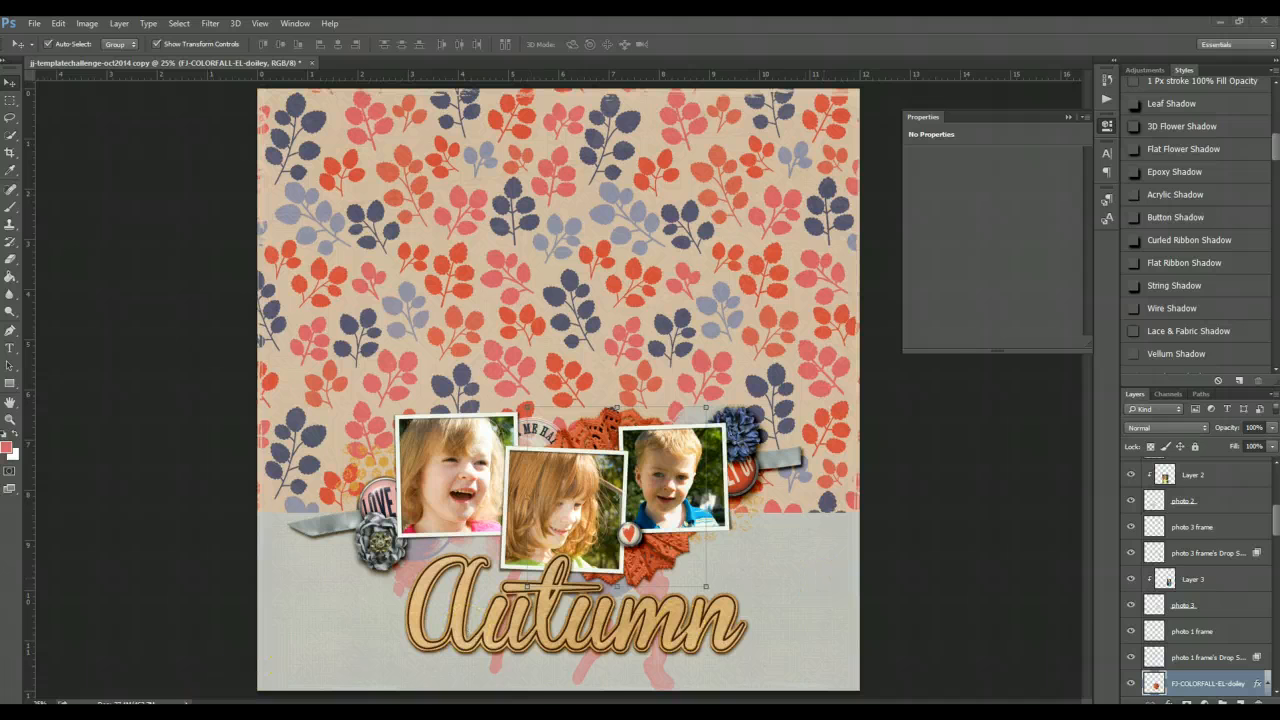
- Place the blue flower element from the elements folder onto the page above the photos
key("alt+Tab")
left_click_drag(1014, 586, 385, 252)
double_click(590, 365)
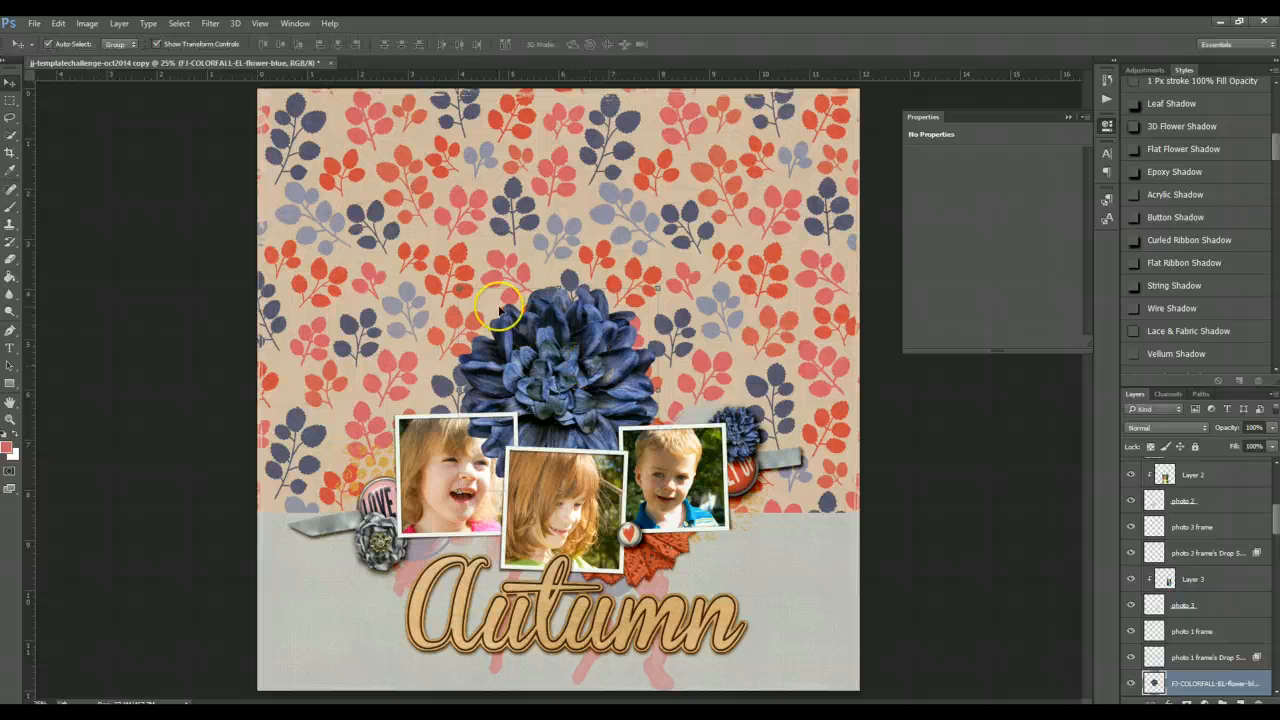
- Scale the blue flower down to about 54%
key("ctrl+t")
left_click_drag(455, 287, 548, 381)
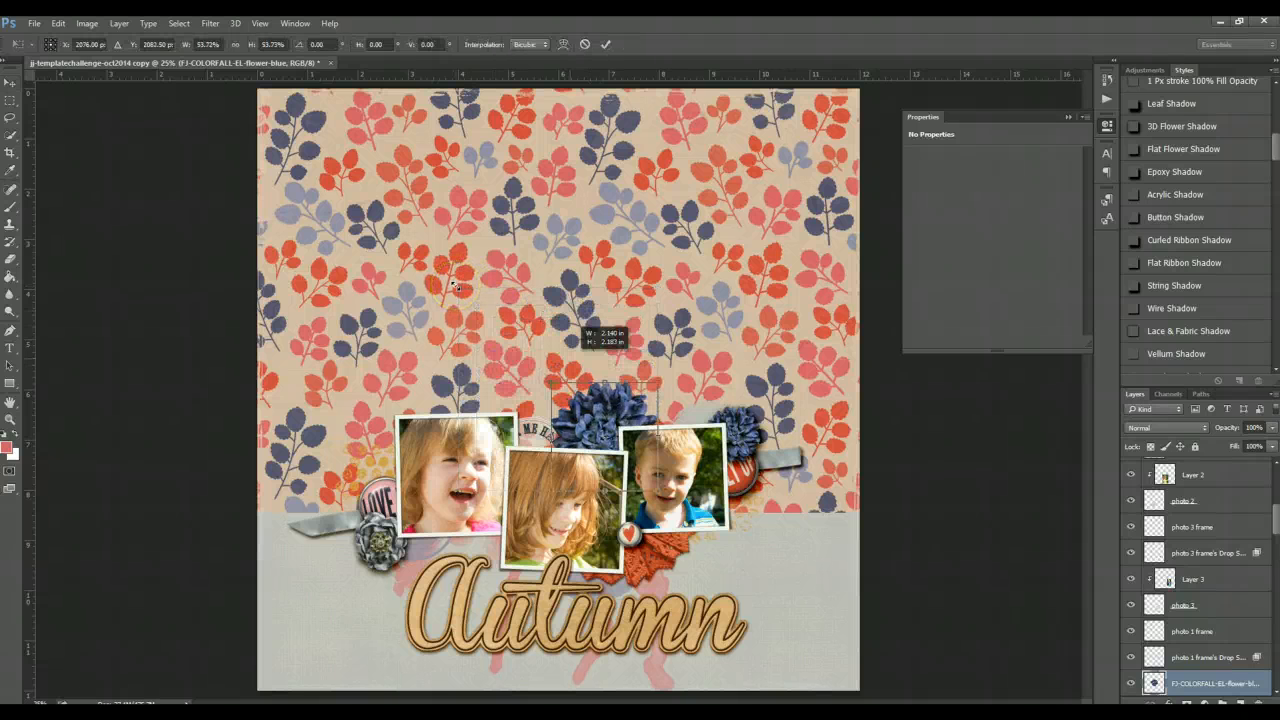
double_click(615, 407)
- Move the blue flower to the middle photo's lower left corner and send it back three layers
left_click_drag(616, 408, 550, 493)
key("ctrl+bracketleft")
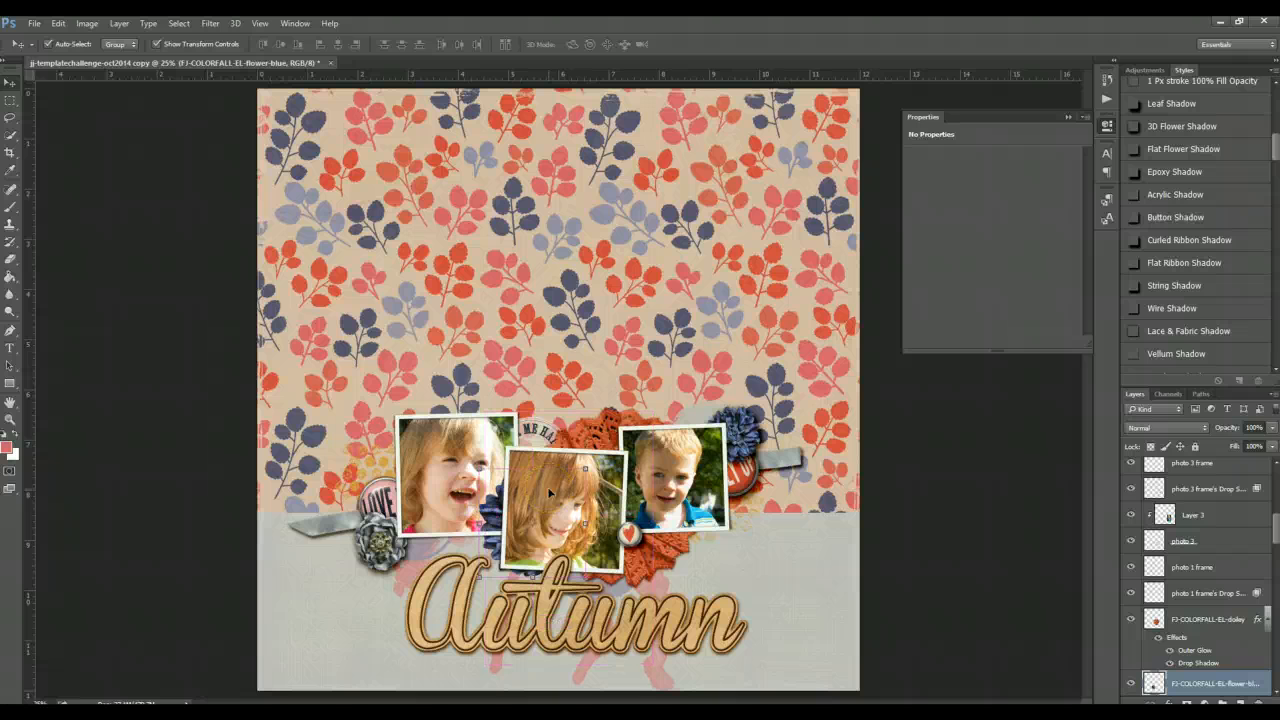
key("ctrl+bracketleft")
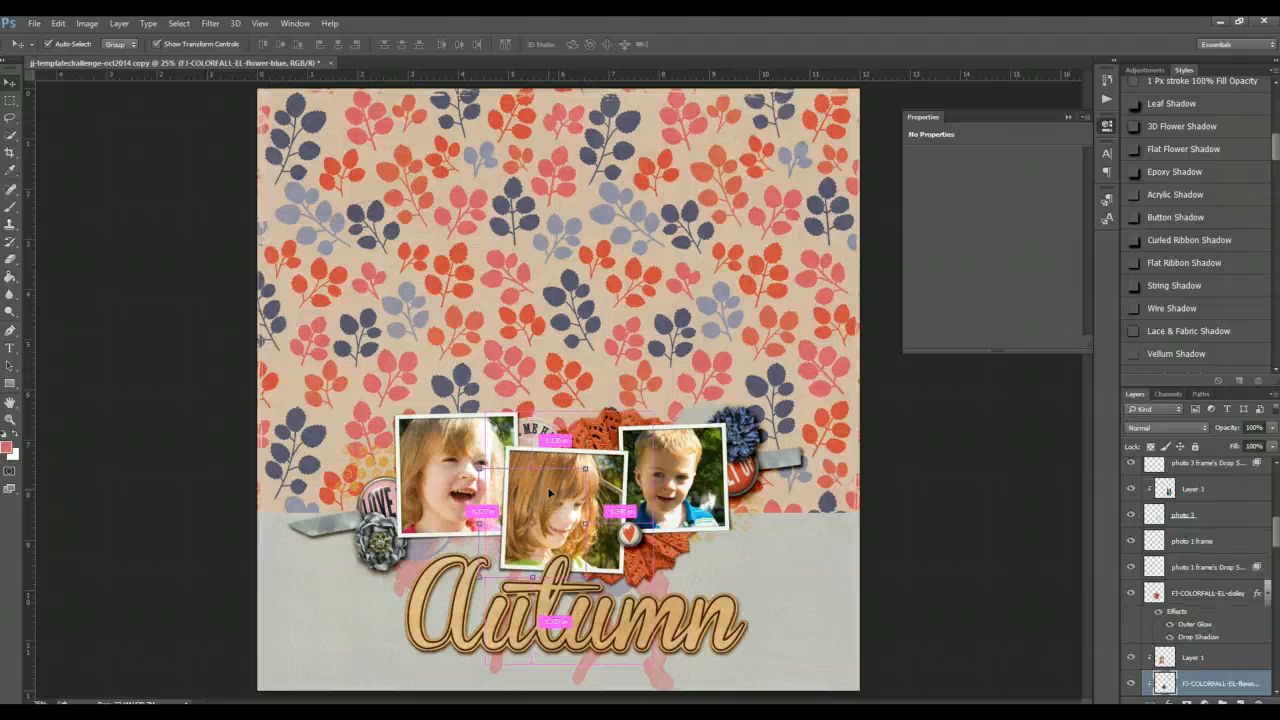
key("ctrl+bracketleft")
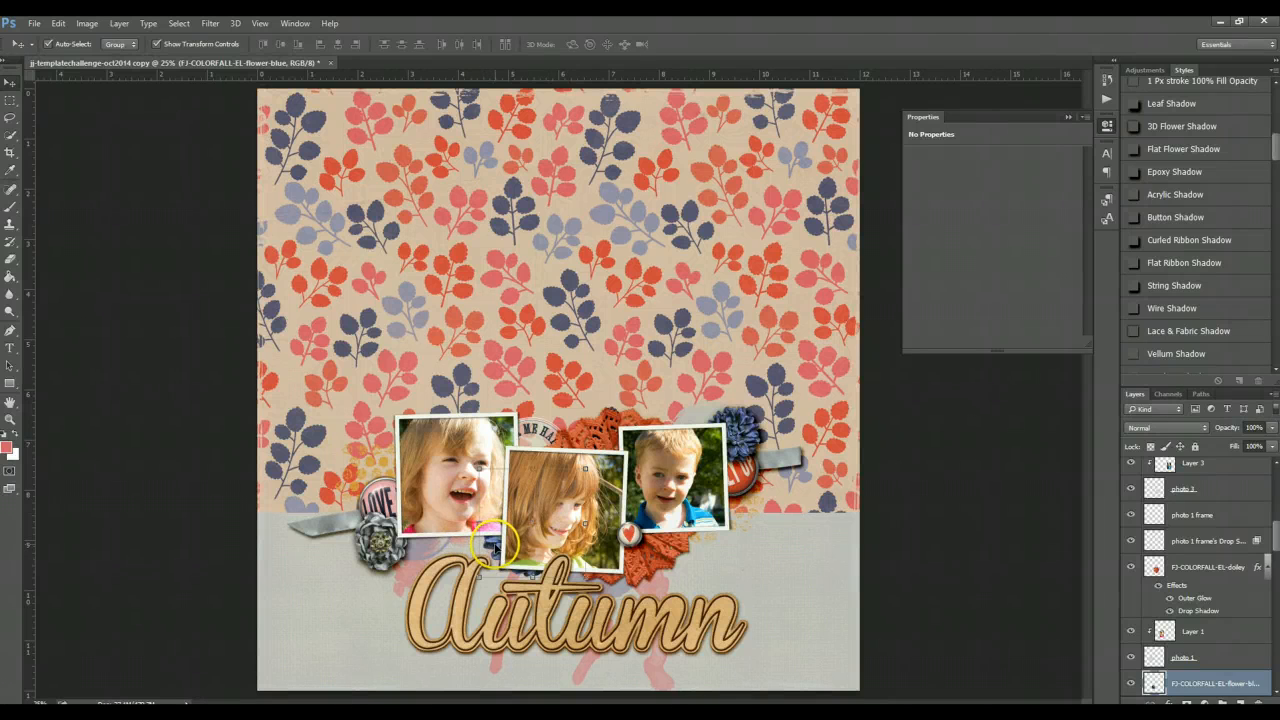
- Nudge the blue flower slightly and apply the 3D Flower Shadow style to it
left_click_drag(490, 545, 477, 537)
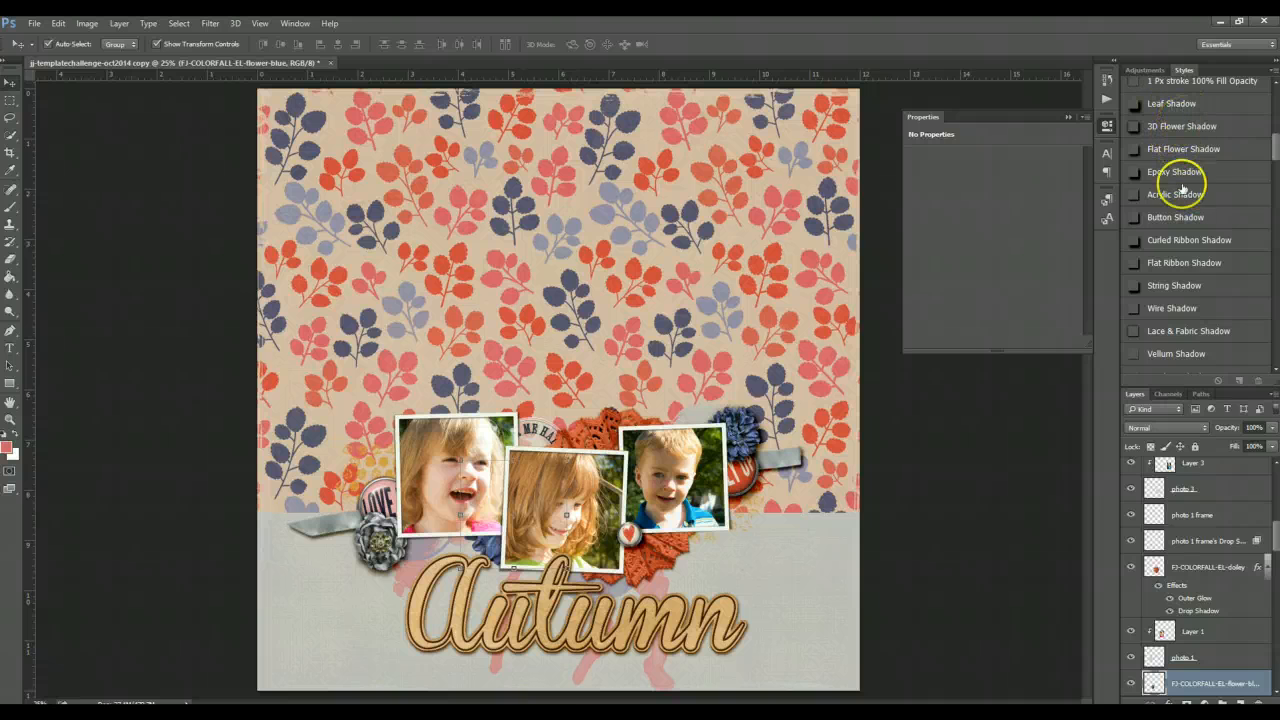
left_click(1180, 127)
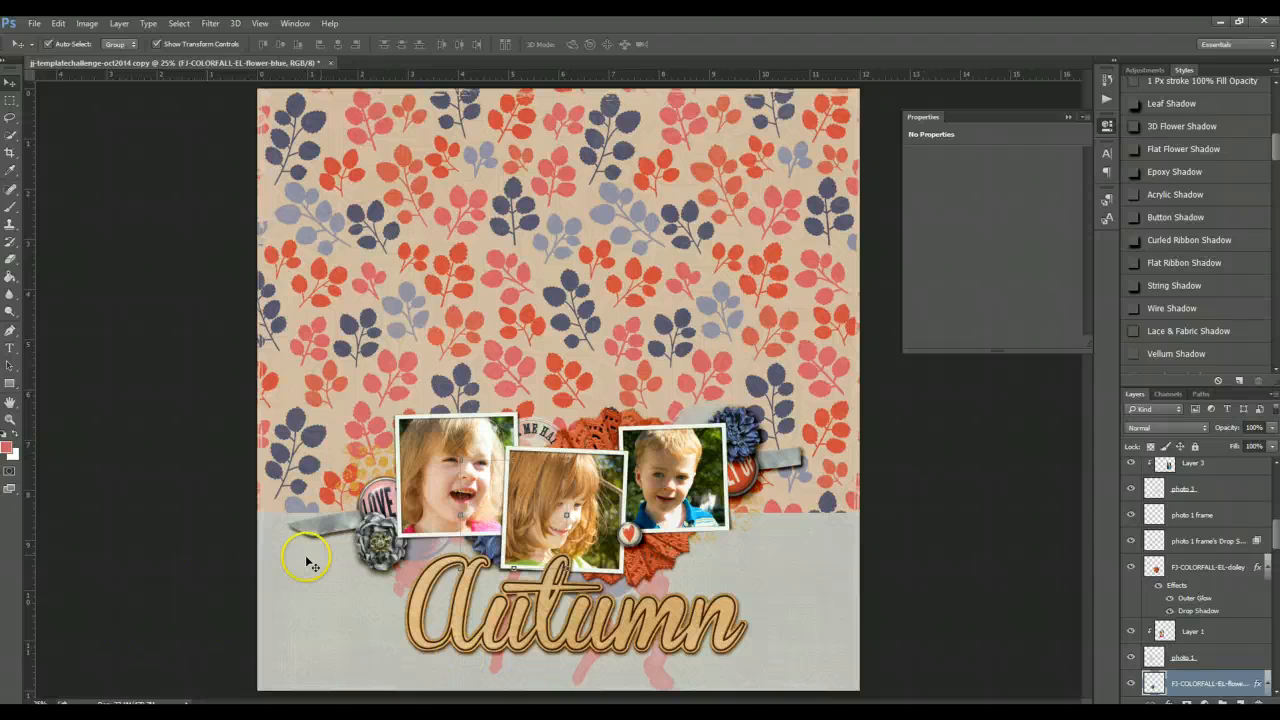
- Place the grey flower element from the elements folder onto the page above the photos
key("alt+Tab")
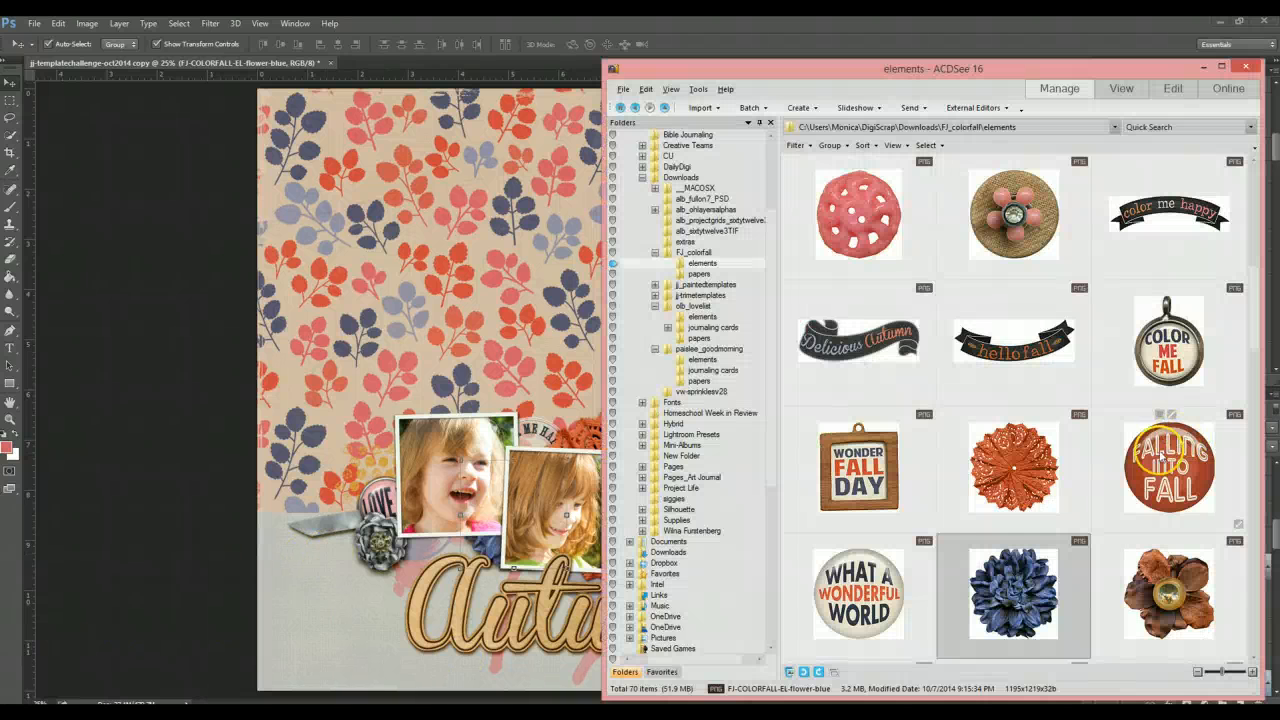
scroll(1165, 450, "down", 2)
mouse_move(1153, 460)
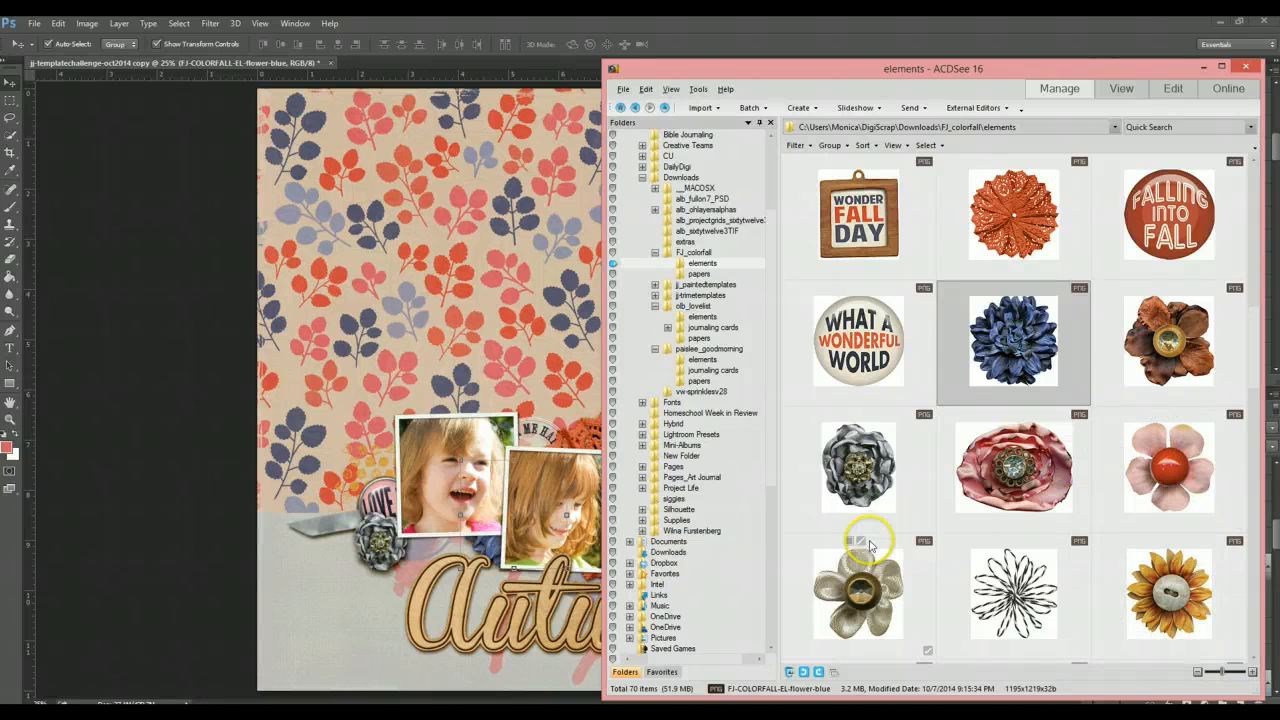
left_click_drag(858, 465, 432, 302)
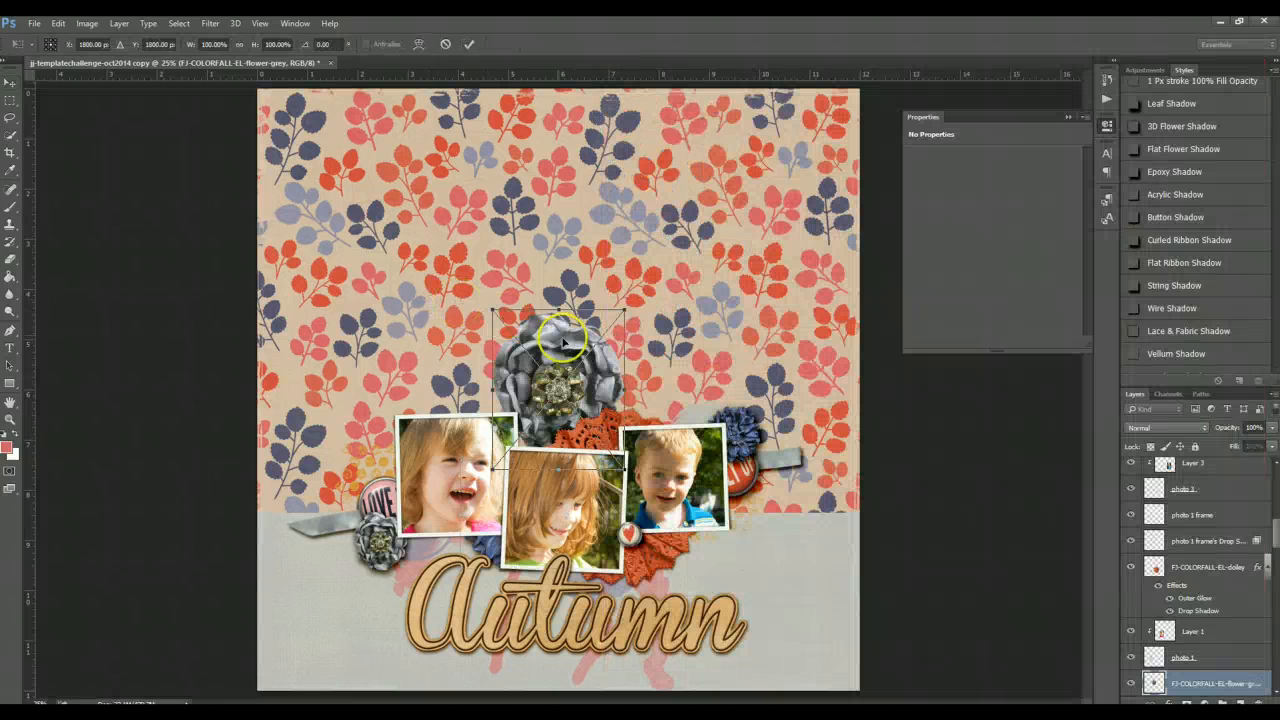
key("Return")
- Move the grey flower near the right photo and scale it down to about 56%
left_click_drag(560, 340, 674, 428)
key("ctrl+t")
left_click_drag(745, 555, 689, 489)
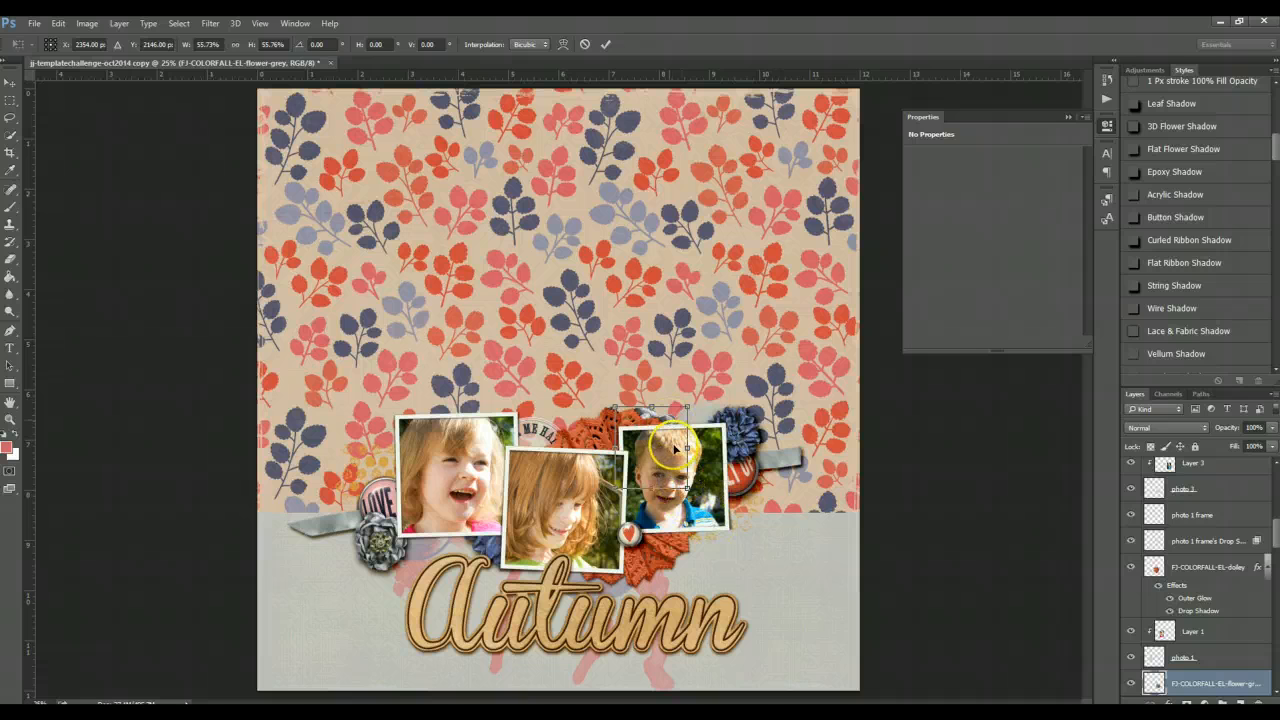
left_click(605, 44)
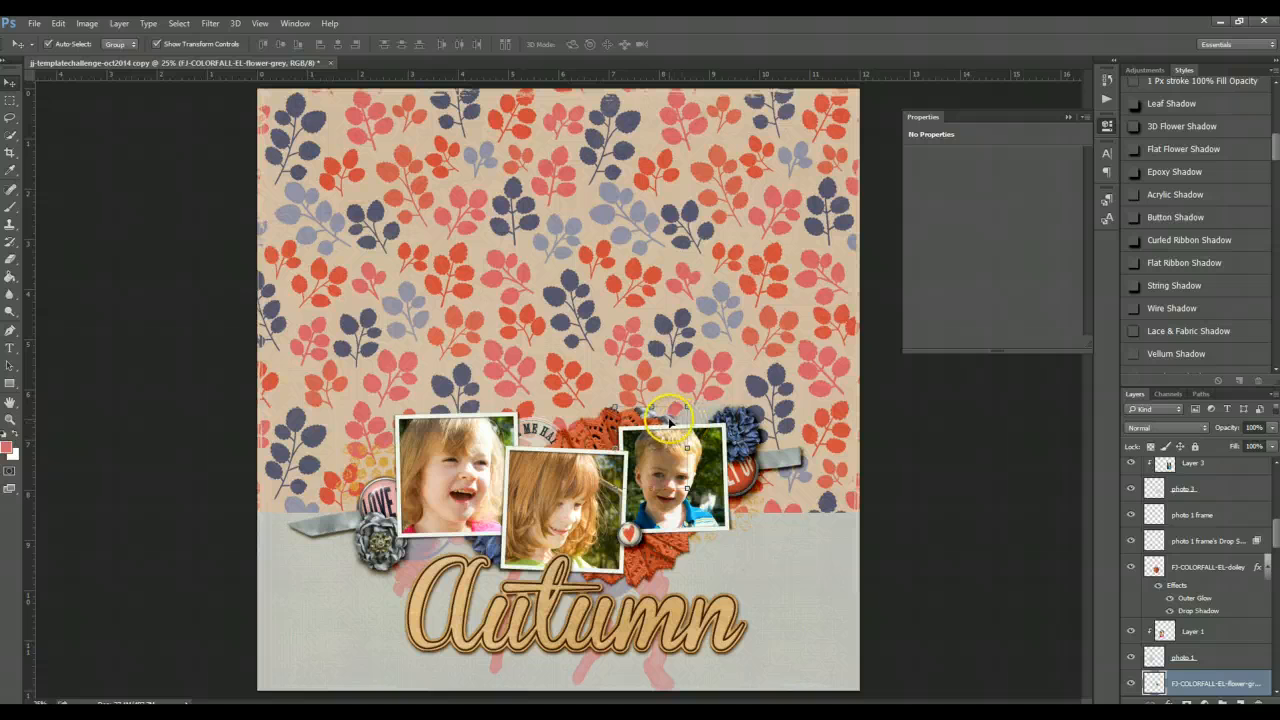
- Move the grey flower to the right photo's lower corner and duplicate a copy between the tops of the first two photos
left_click_drag(669, 419, 722, 489)
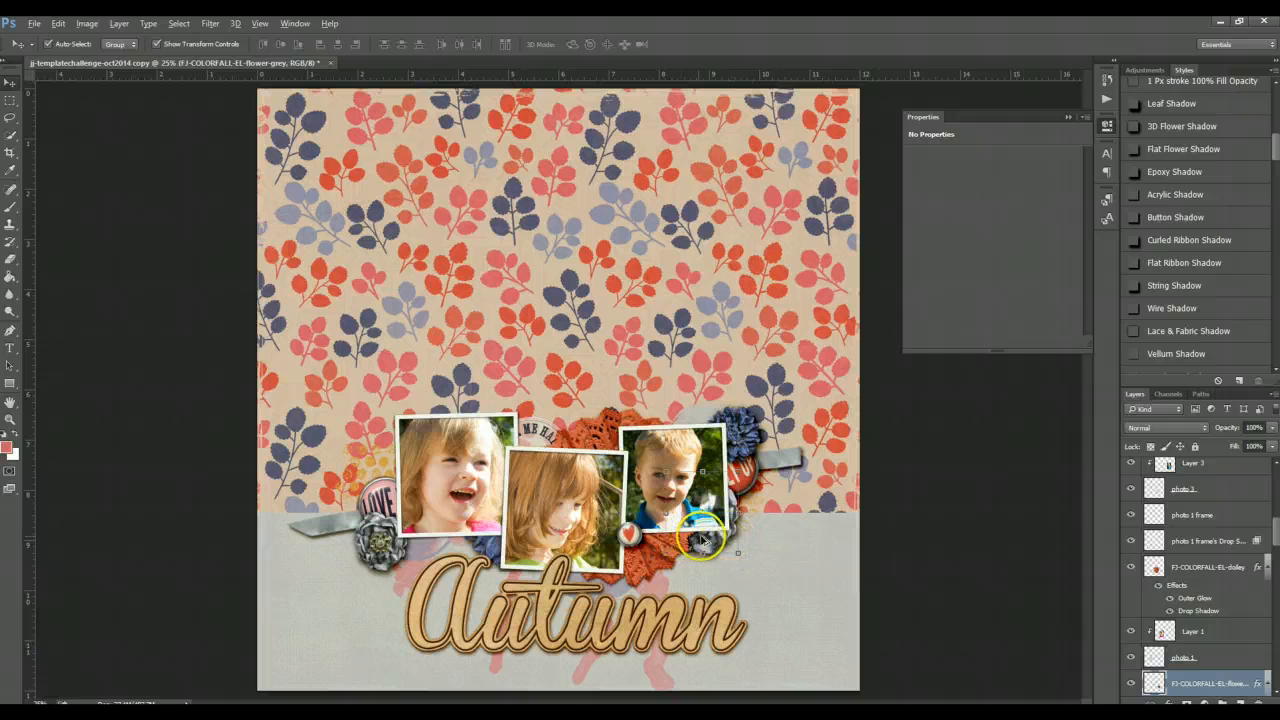
left_click_drag(706, 541, 500, 463)
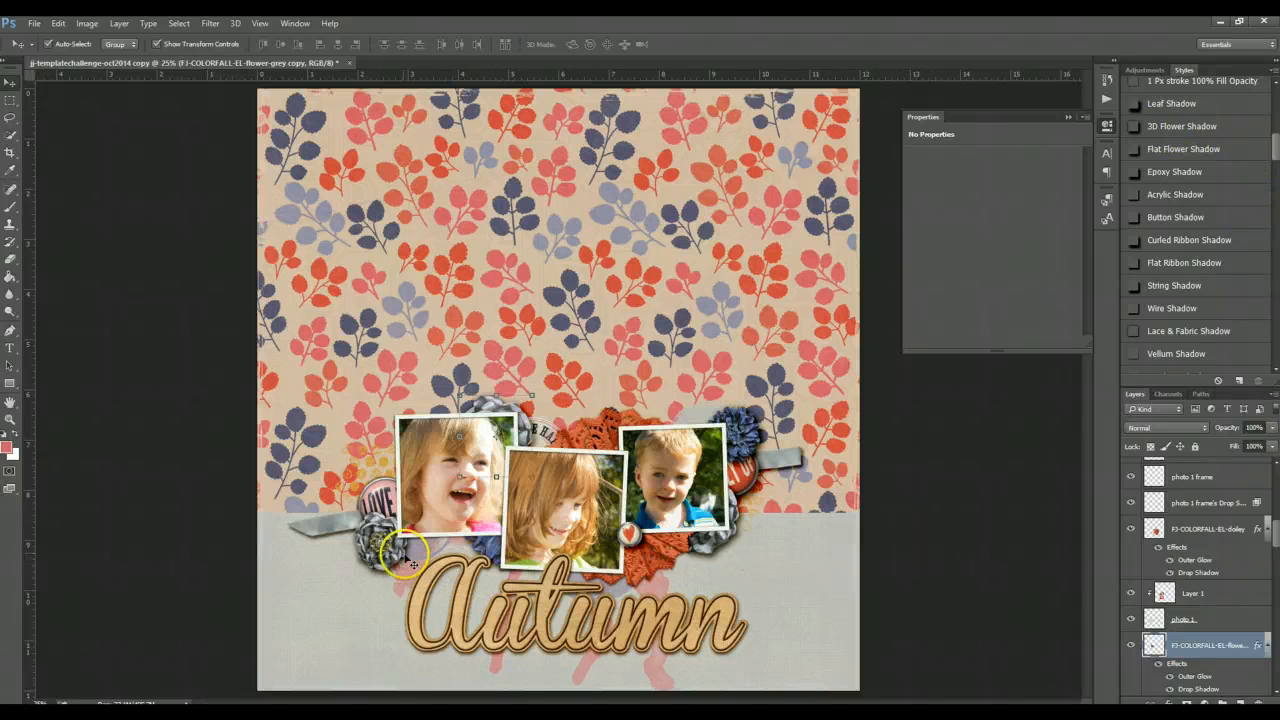
left_click(388, 600)
- Place the brown flower with a button from the elements folder onto the page
key("alt+Tab")
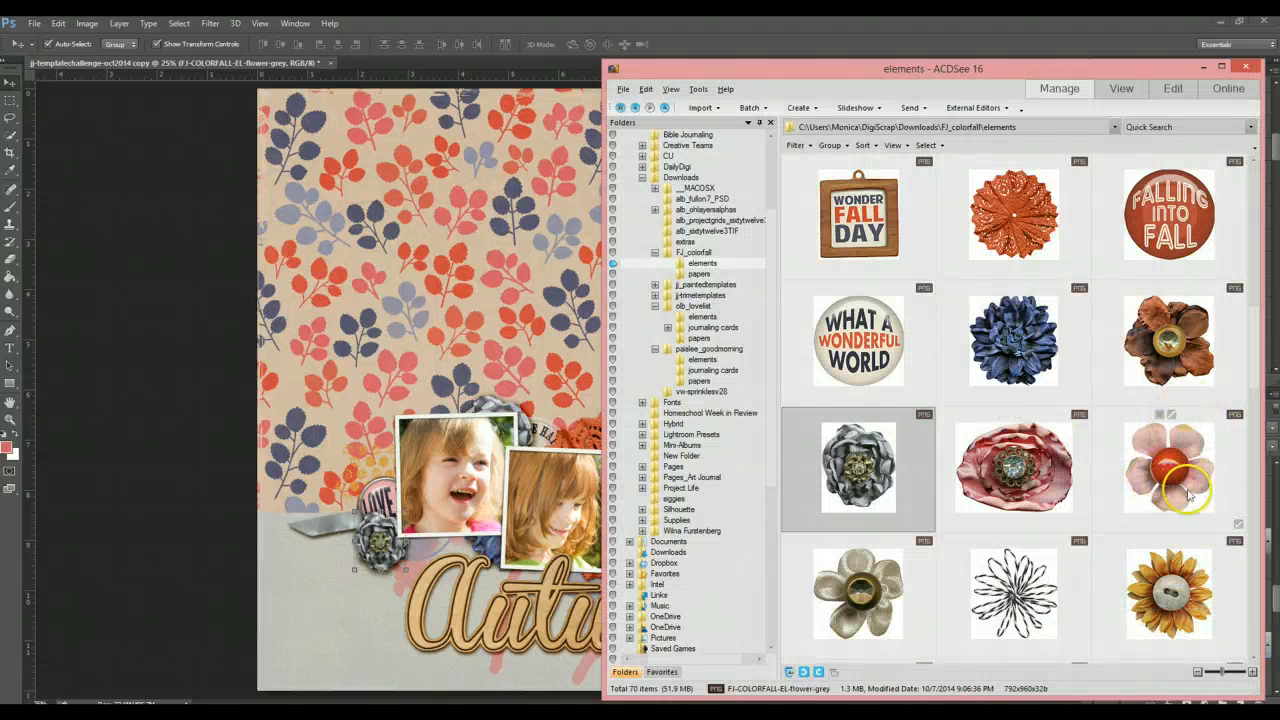
mouse_move(1205, 500)
scroll(1205, 500, "down", 1)
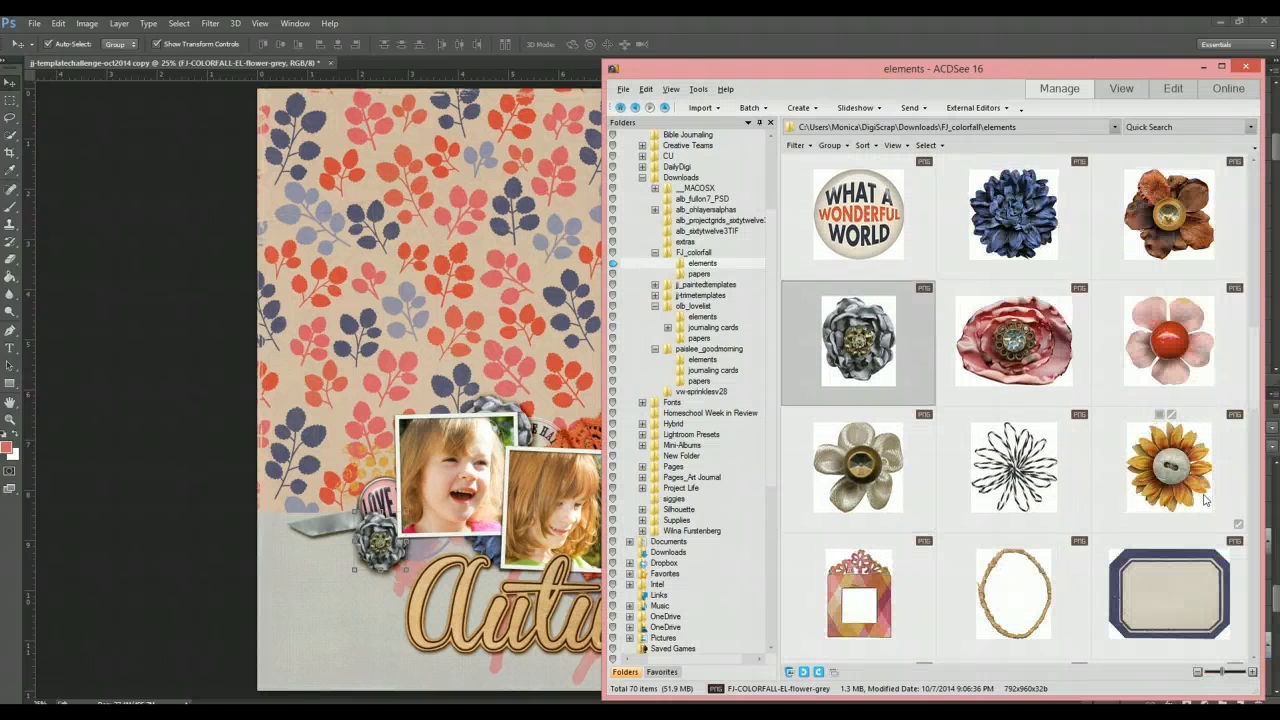
scroll(1205, 500, "up", 1)
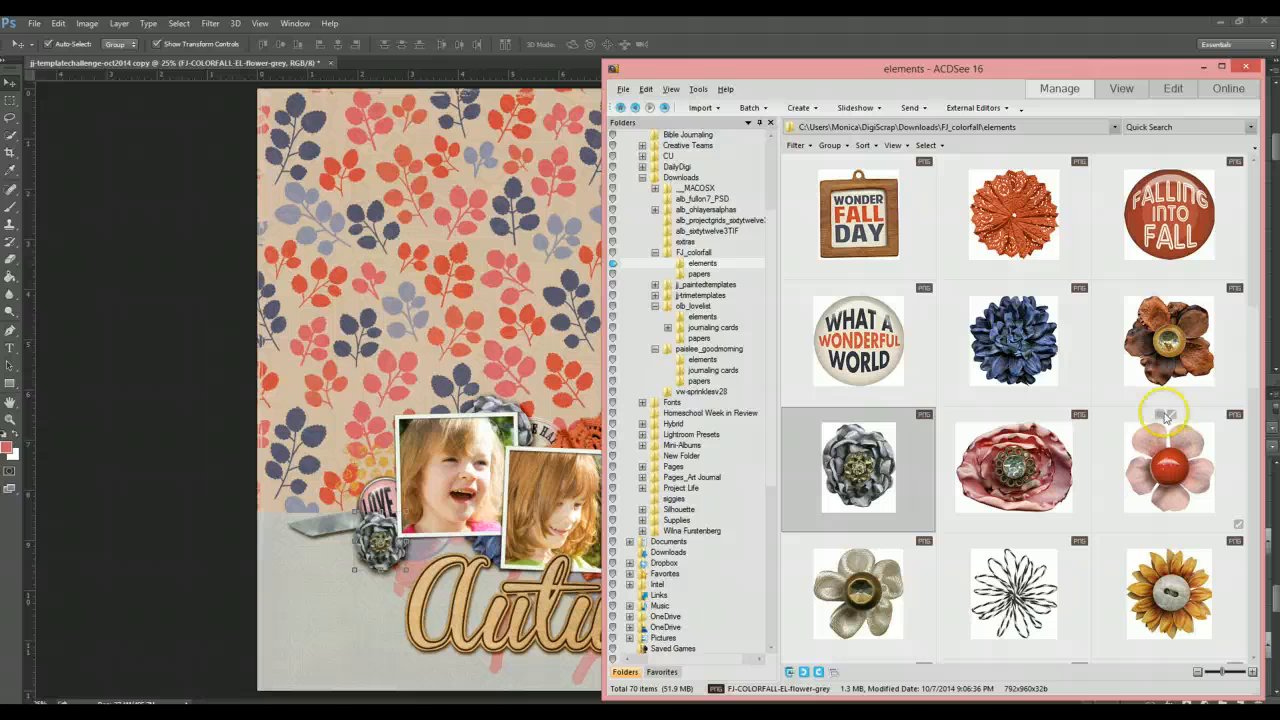
left_click_drag(1168, 340, 480, 318)
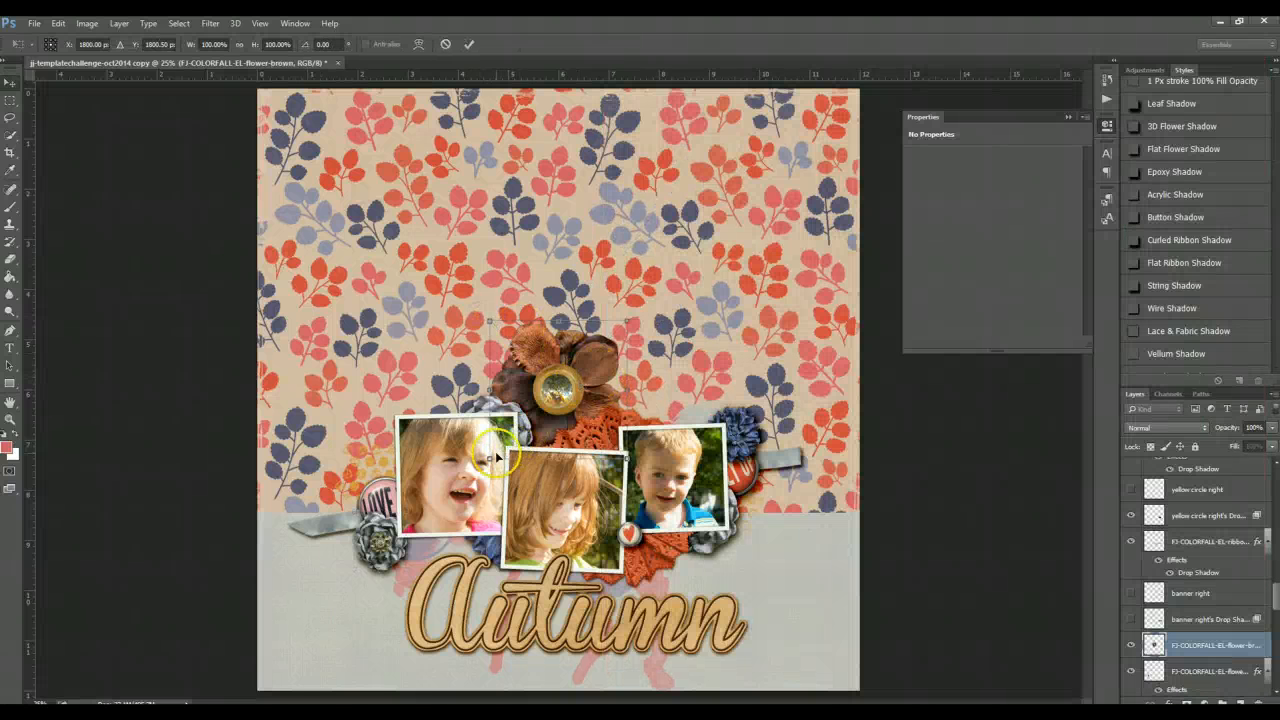
key("Return")
- Scale the brown flower to about 38% and tuck it under the first photo's lower right corner
key("ctrl+t")
left_click_drag(489, 458, 586, 381)
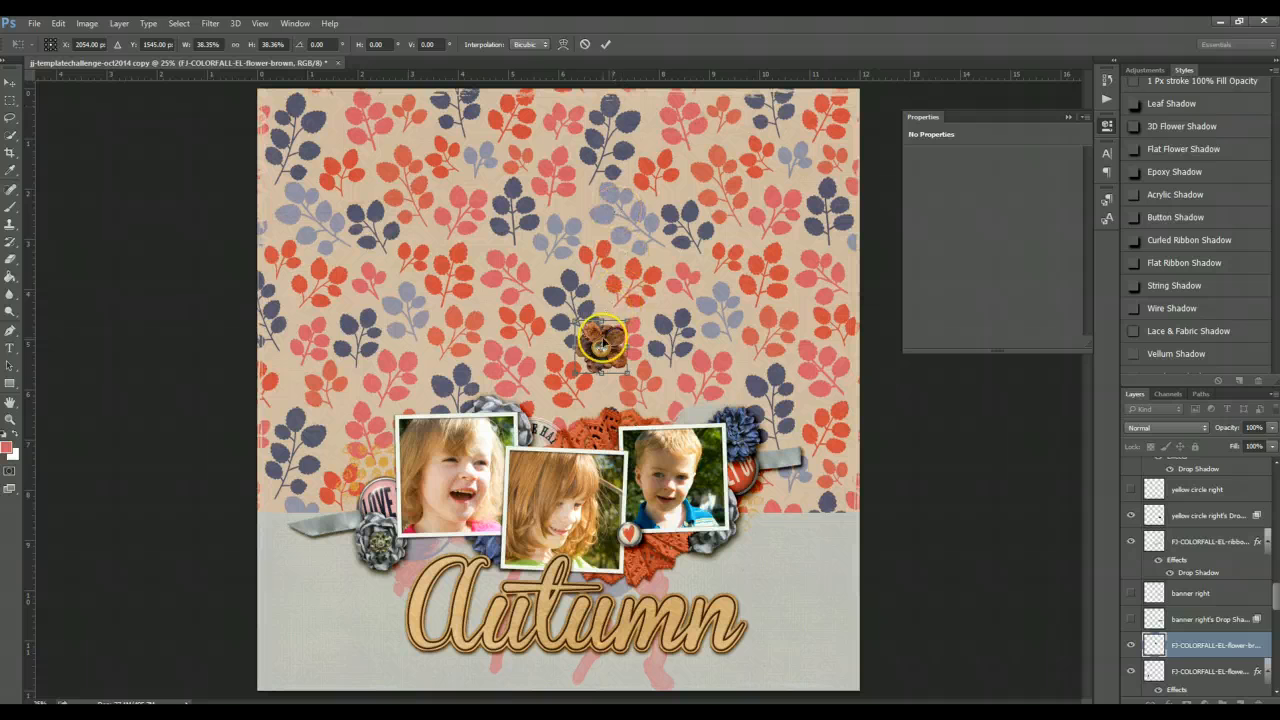
key("Return")
left_click_drag(602, 343, 432, 524)
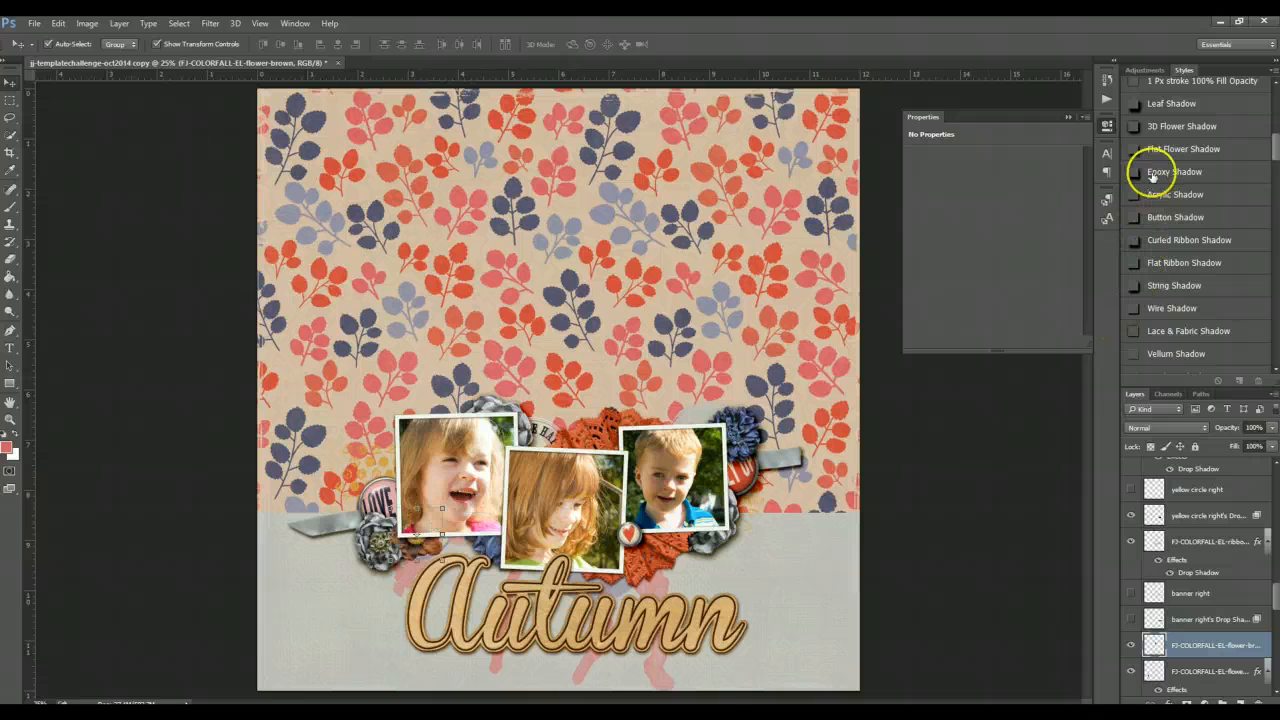
- Apply the 3D Flower Shadow style to the brown flower and select the first photo's layer
left_click(1165, 128)
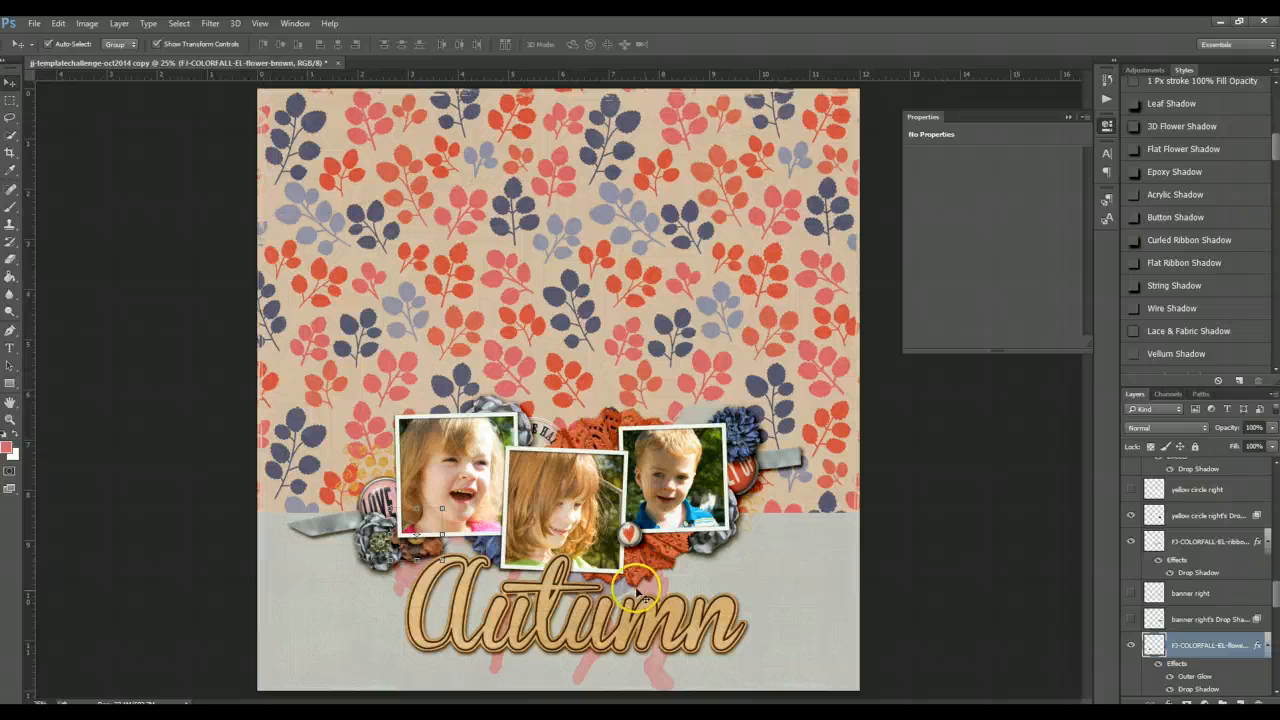
left_click(497, 531)
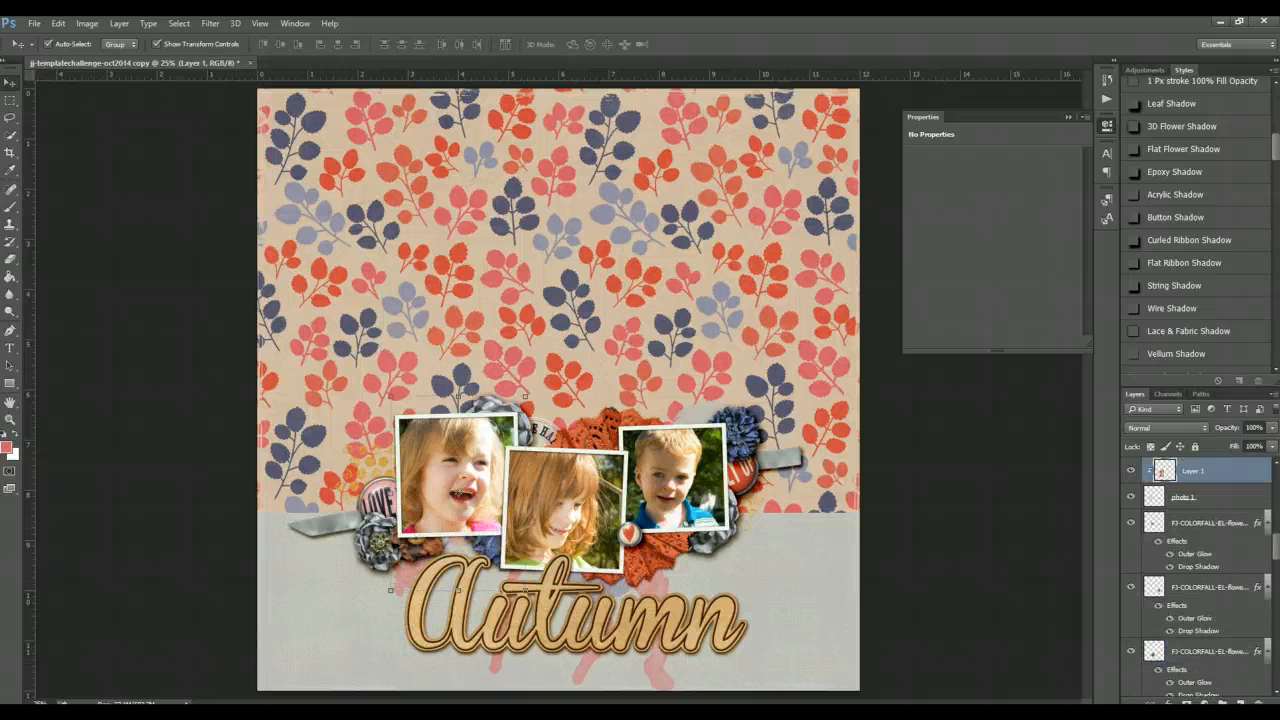
- Browse the elements folder and place the tiny ampersand brad onto the page above the photos
key("alt+Tab")
scroll(1059, 438, "down", 2)
scroll(1060, 441, "down", 3)
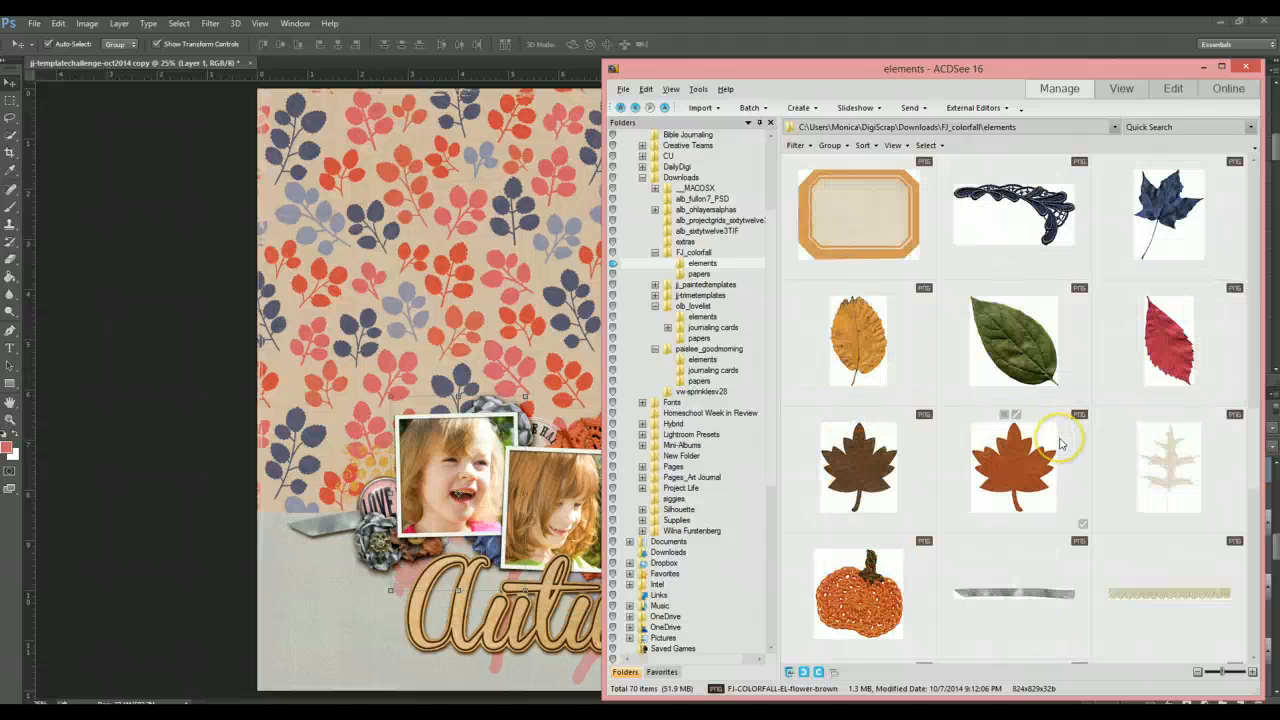
scroll(1061, 442, "down", 2)
scroll(1061, 443, "down", 1)
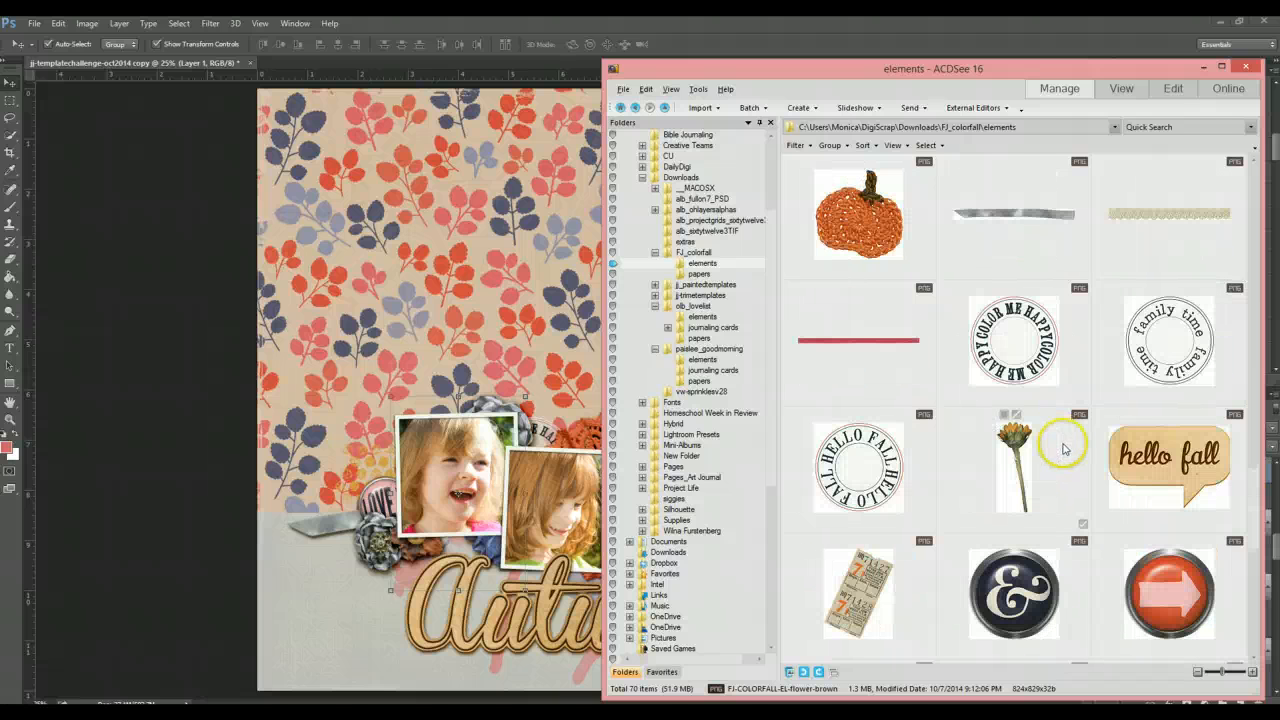
left_click(1082, 487)
scroll(1082, 487, "down", 1)
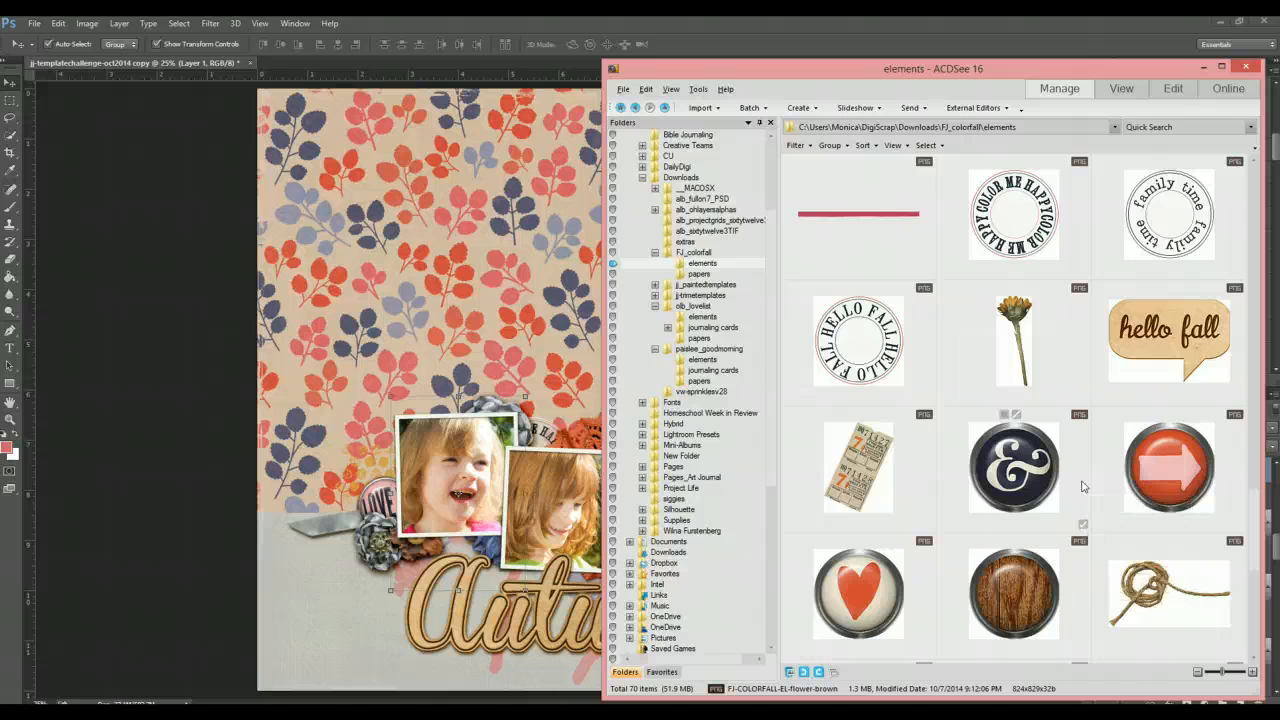
scroll(1082, 487, "down", 1)
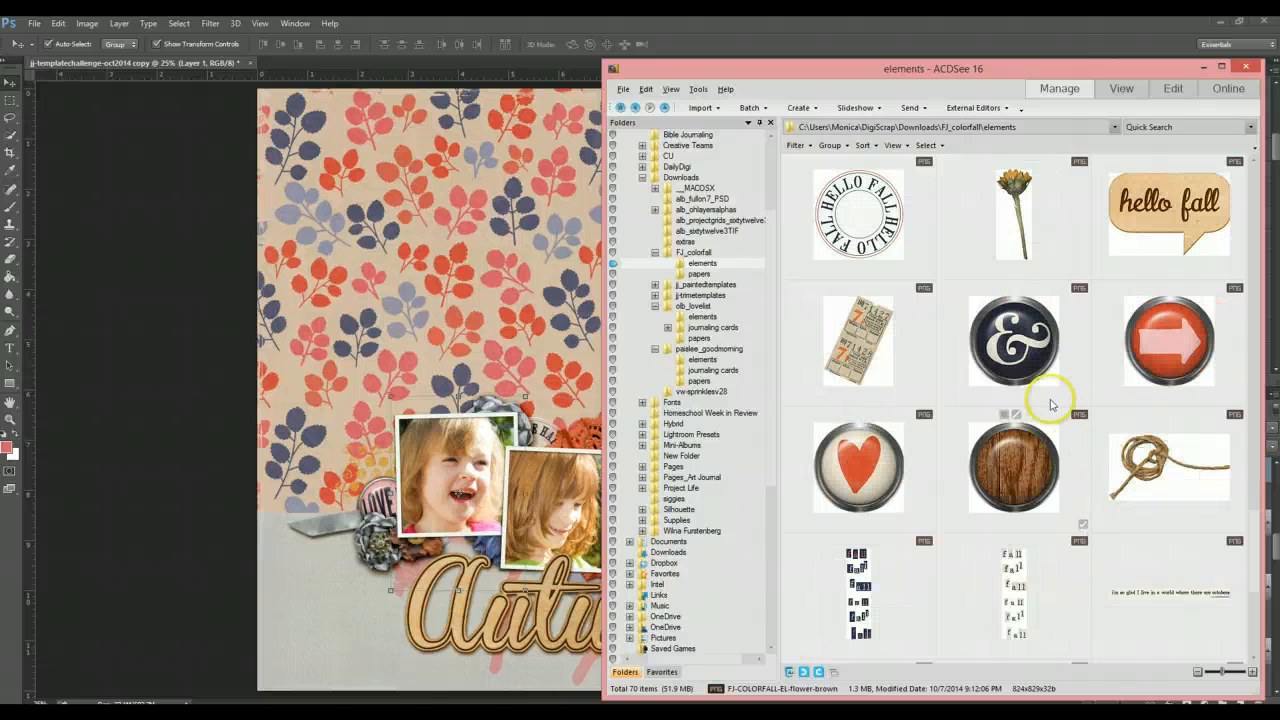
left_click_drag(1015, 345, 550, 288)
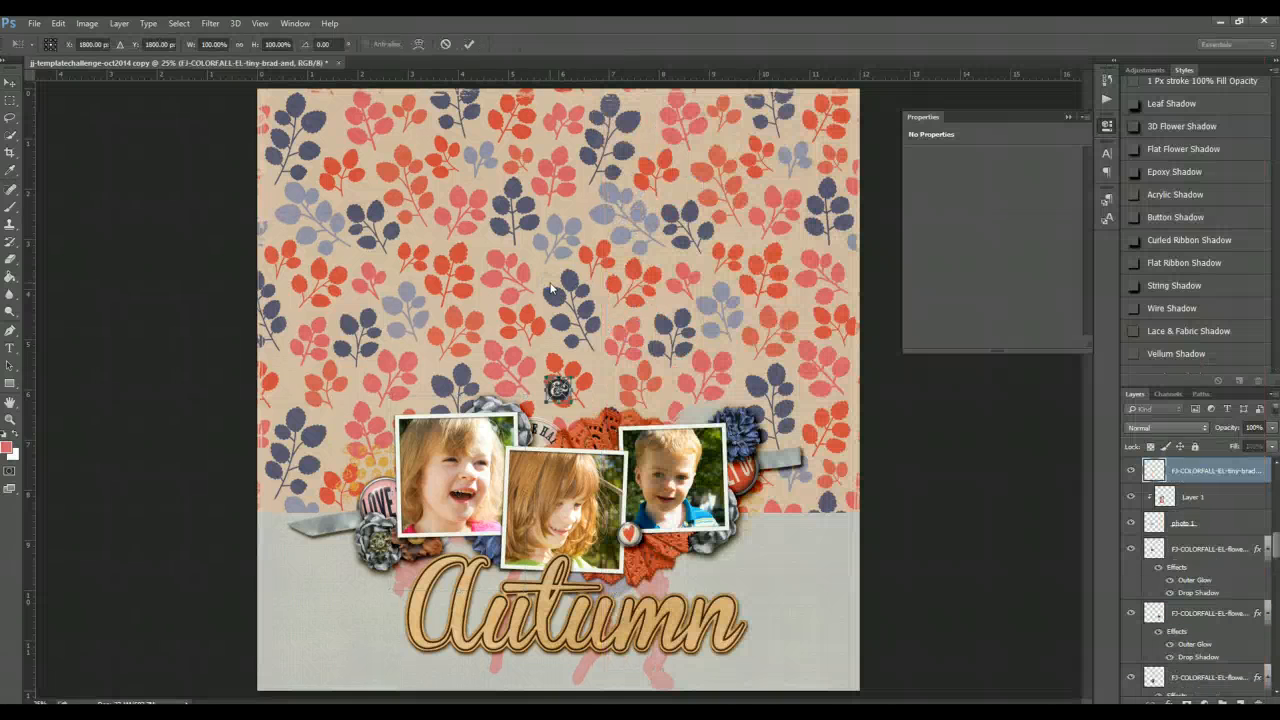
left_click(469, 44)
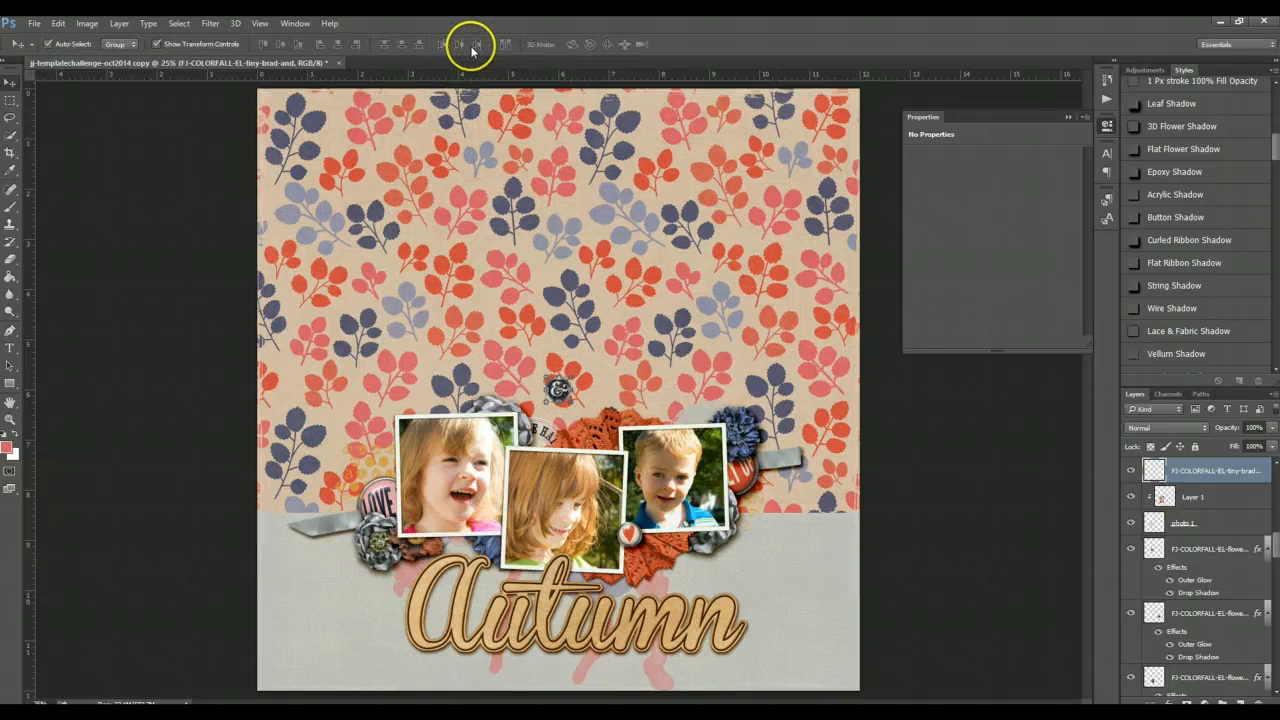
- Nudge the ampersand brad slightly lower above the photos
left_click_drag(563, 389, 543, 413)
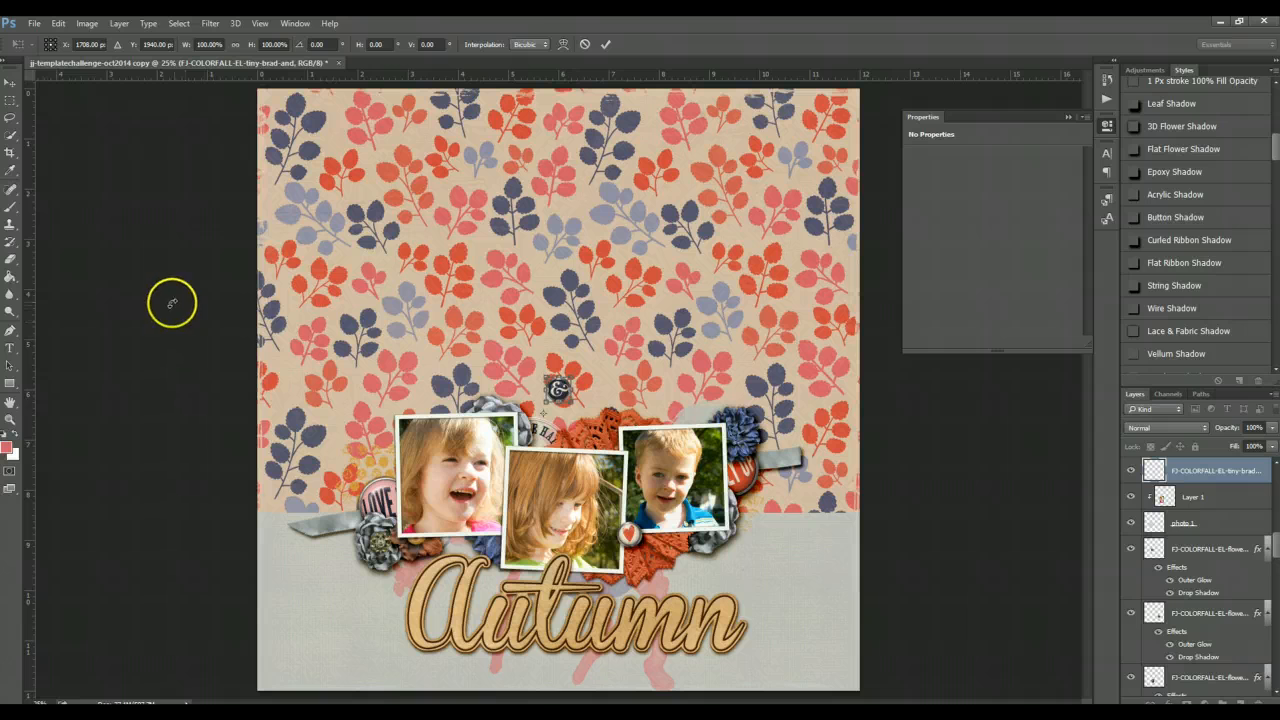
left_click(605, 44)
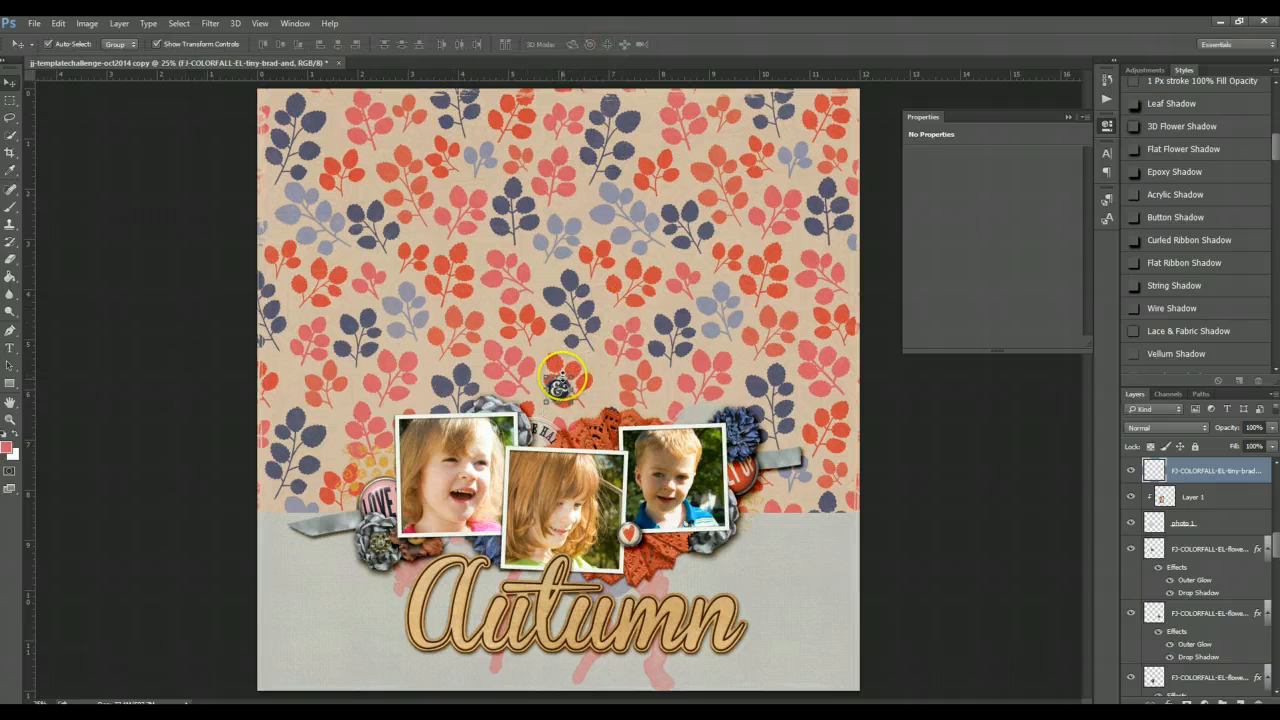
key("ctrl+t")
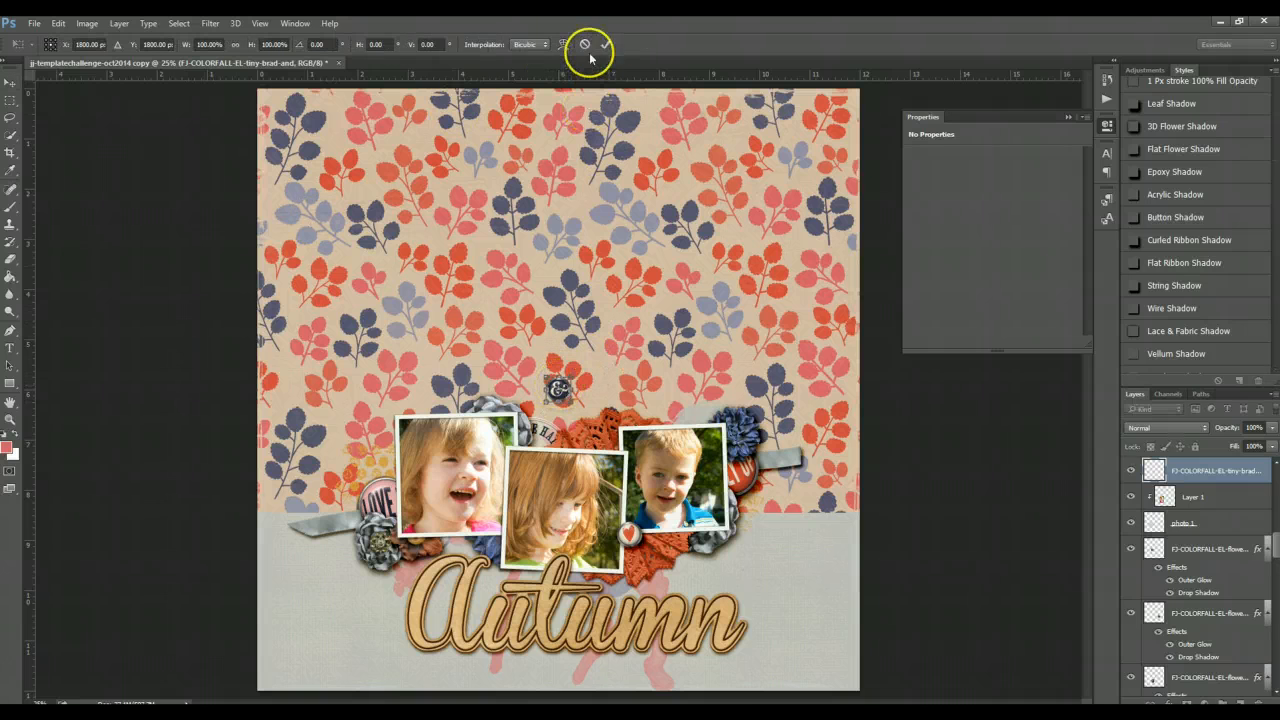
left_click(605, 44)
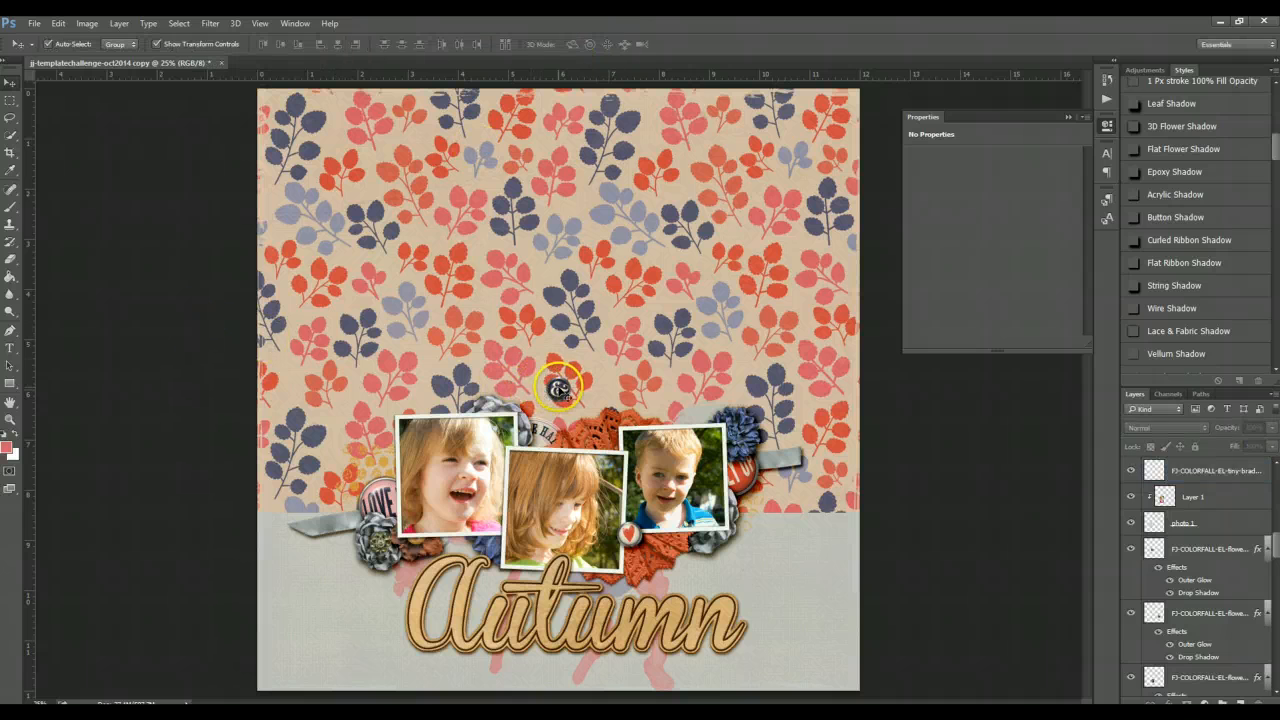
- Move the ampersand brad onto the first photo's lower right edge and raise its layer above the photo frames
left_click_drag(558, 388, 497, 530)
key("ctrl+]")
key("ctrl+]")
key("ctrl+]")
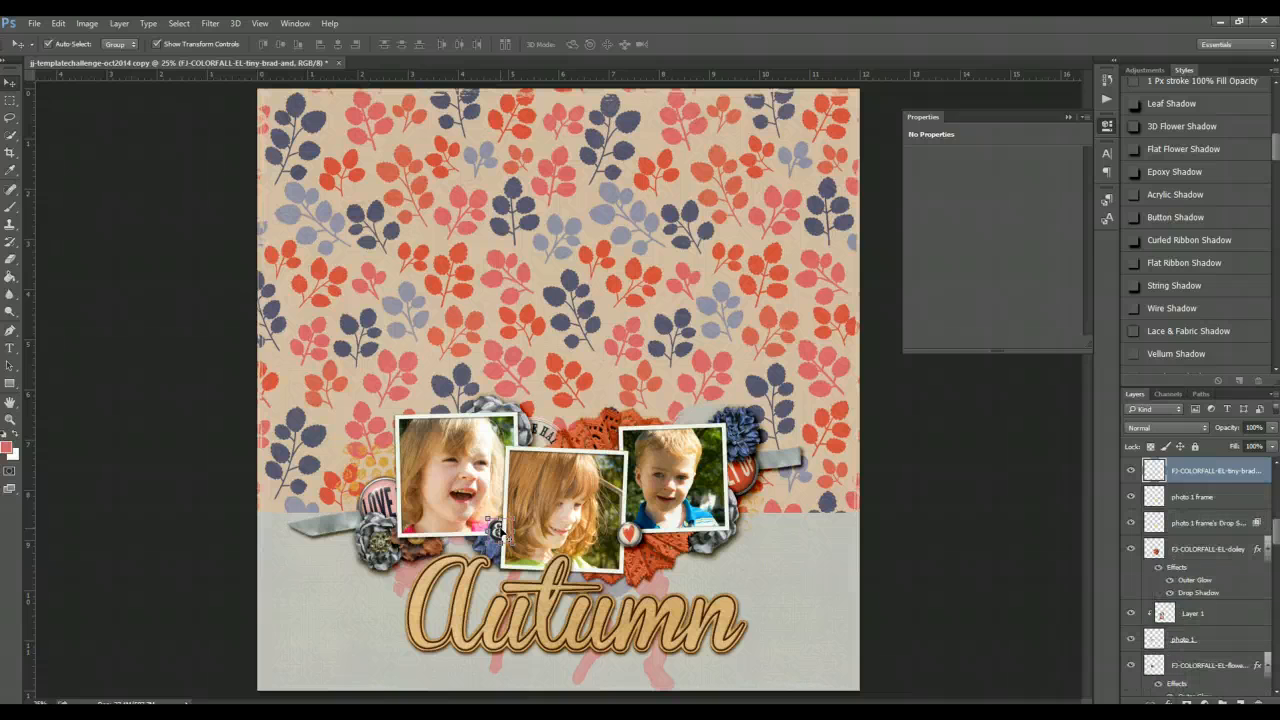
key("ctrl+]")
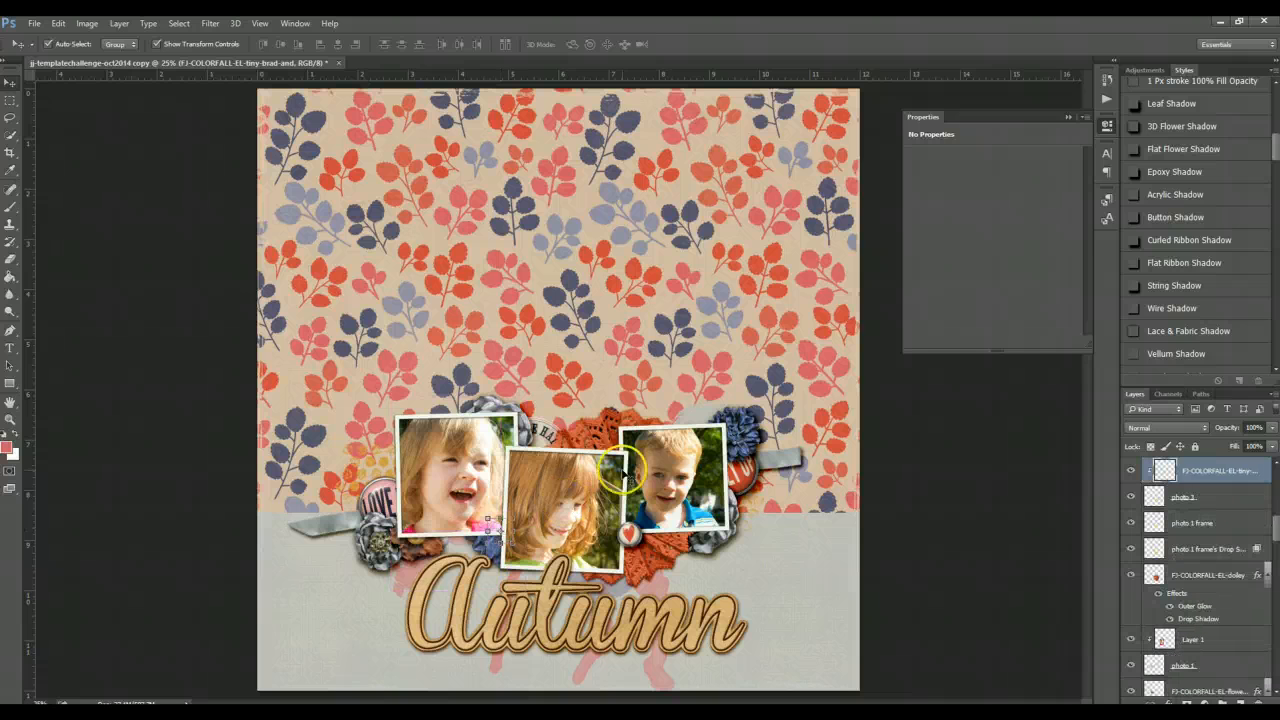
key("ctrl+]")
key("ctrl+]")
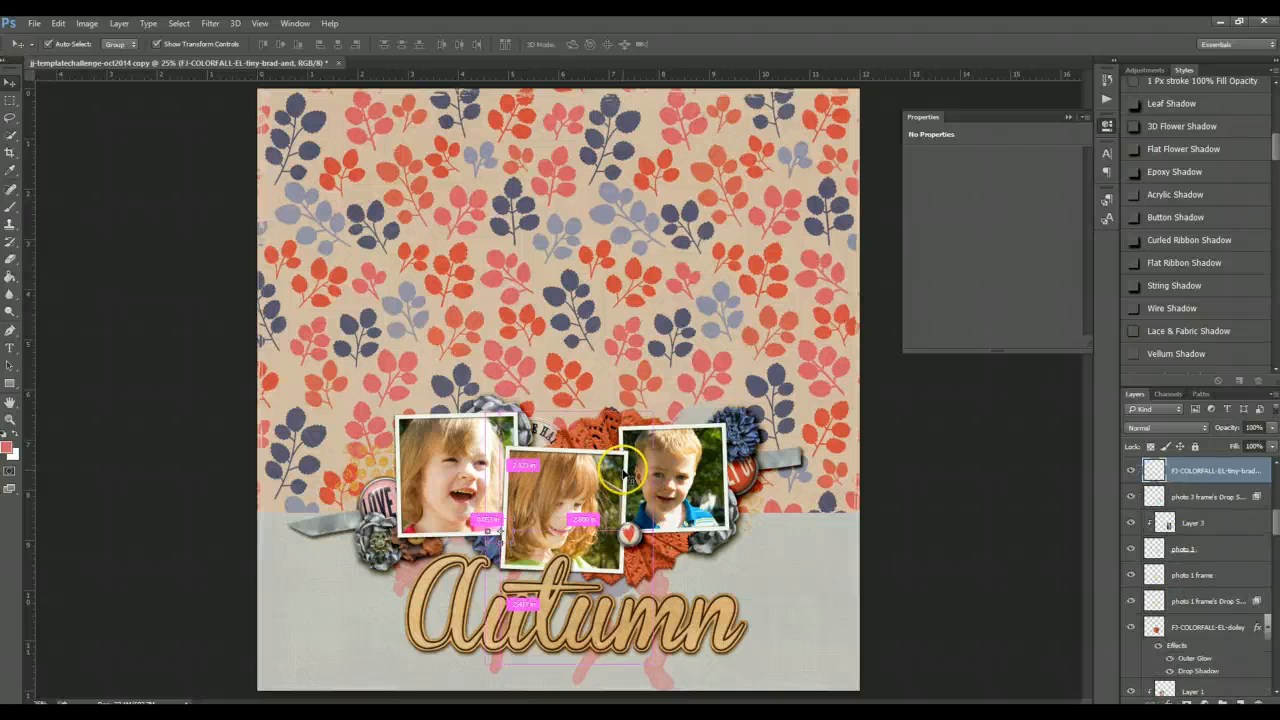
key("ctrl+]")
key("ctrl+]")
key("ctrl+]")
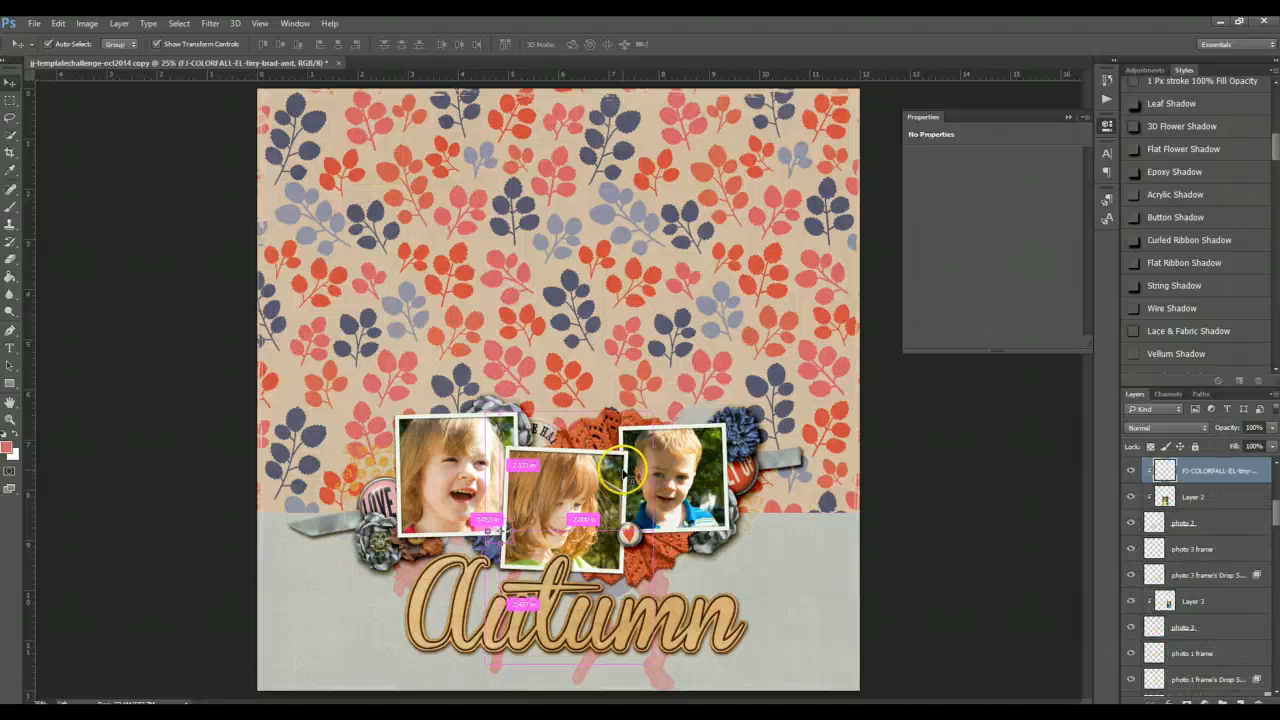
key("ctrl+]")
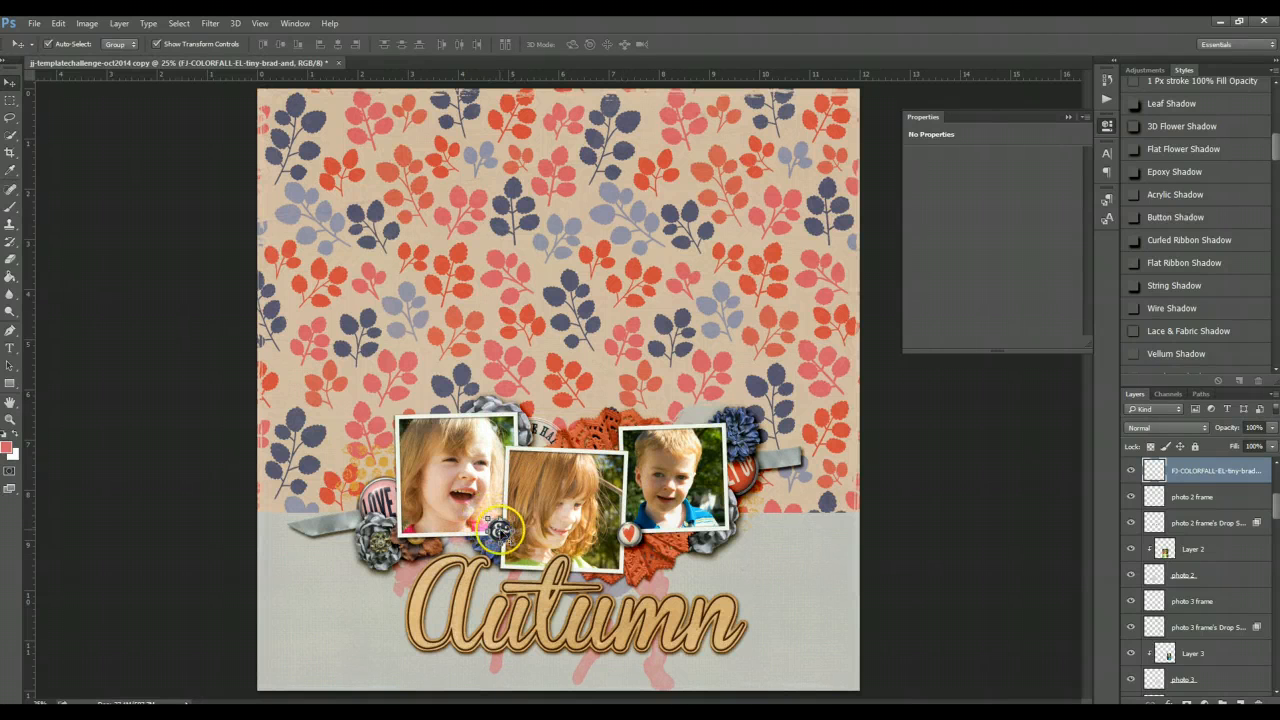
- Reposition the ampersand brad at the top edge between the first and second photos
key("ctrl+t")
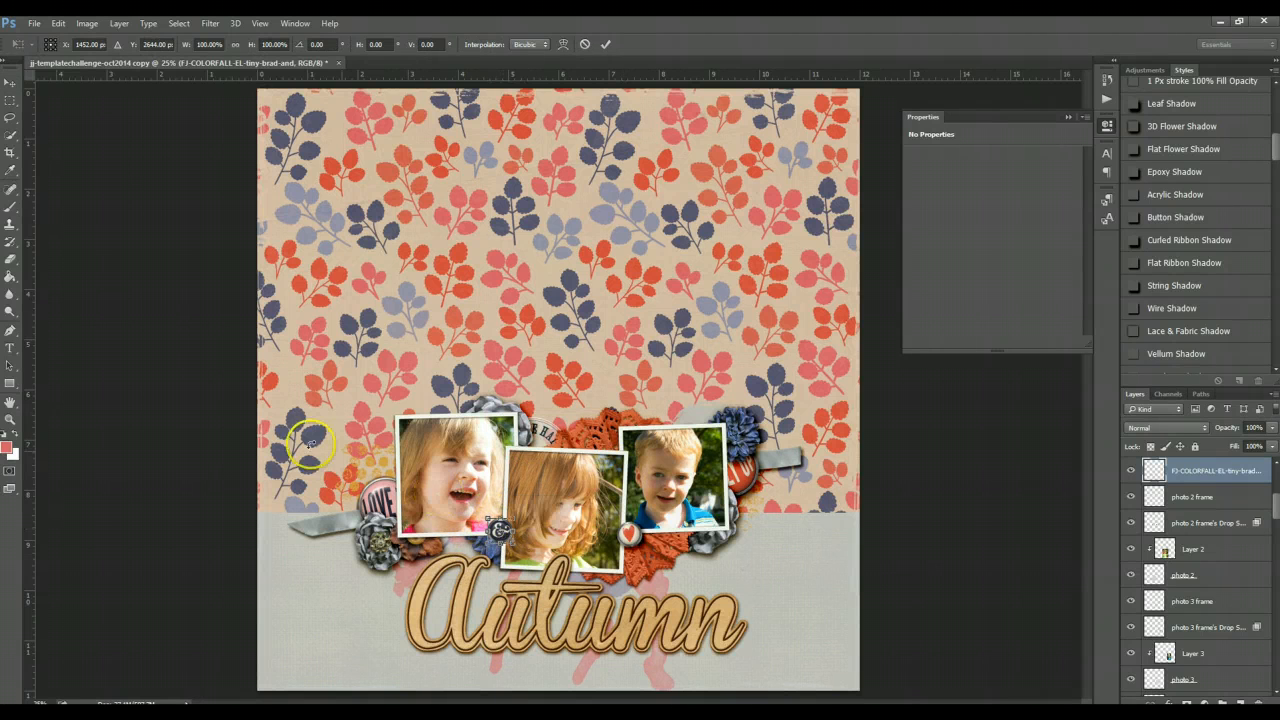
left_click(605, 44)
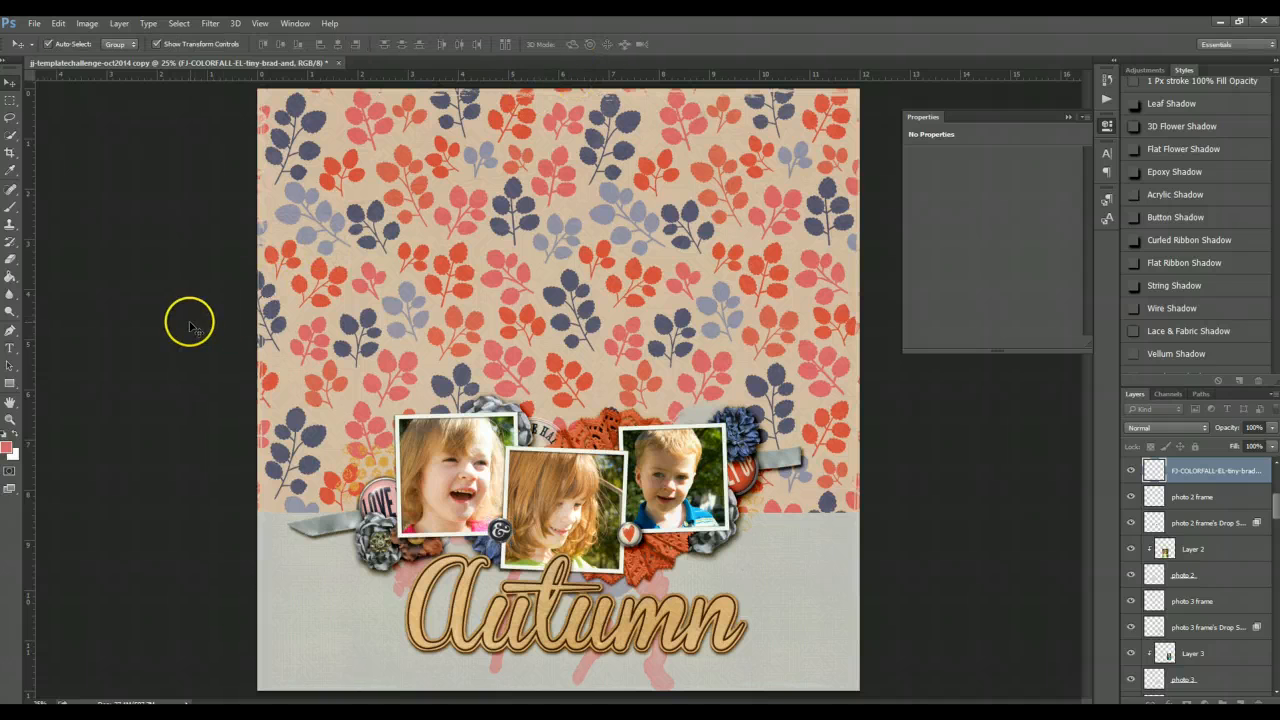
left_click_drag(497, 525, 533, 440)
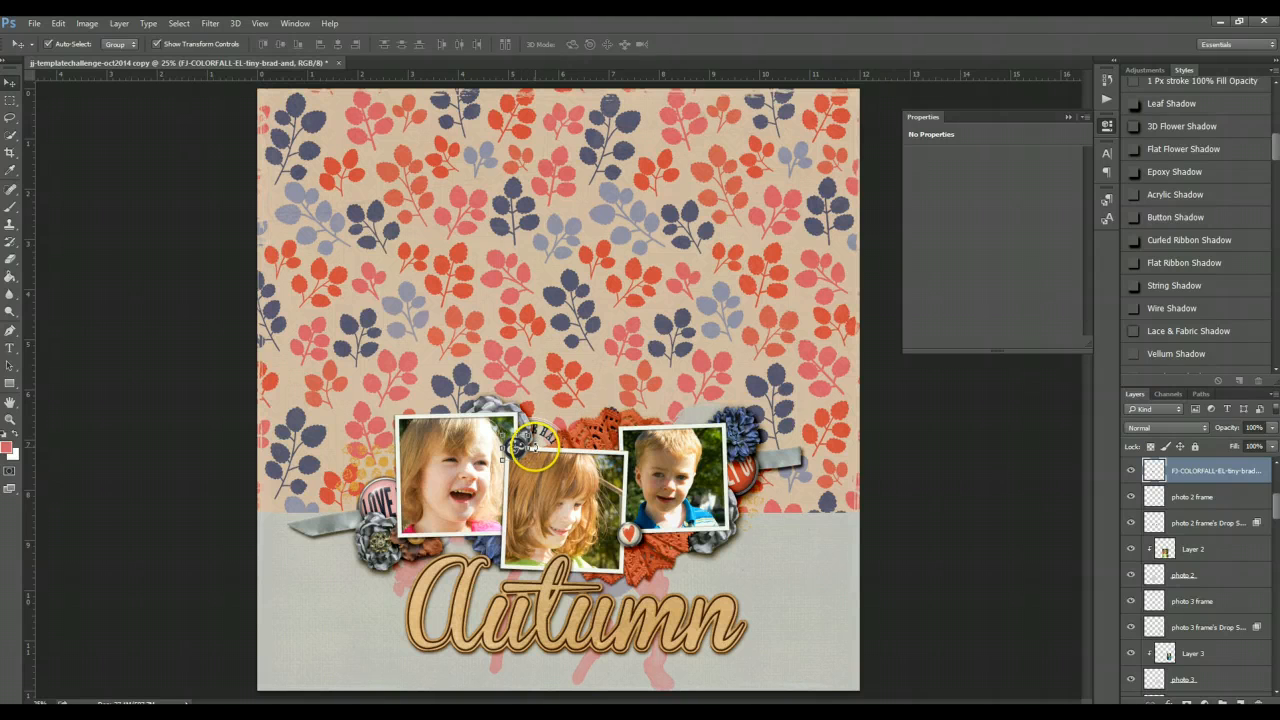
- Rotate the ampersand brad about 8° and apply the transformation
key("ctrl+t")
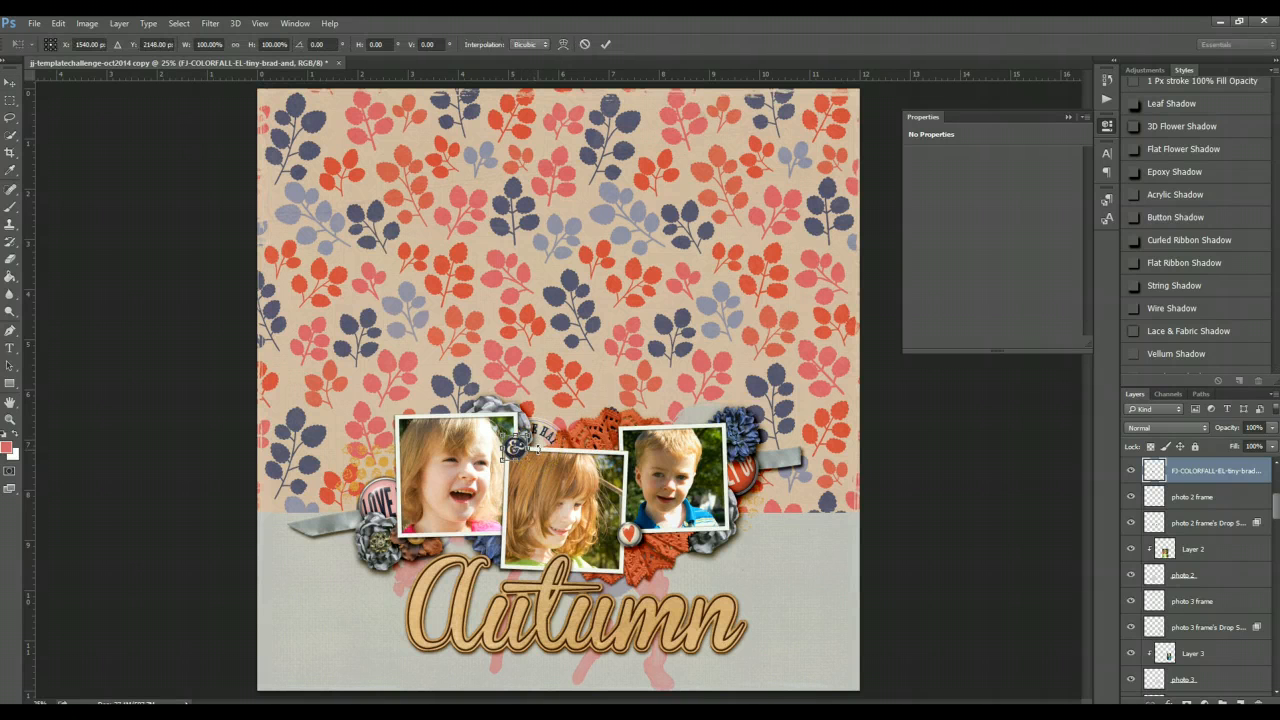
left_click_drag(536, 446, 537, 450)
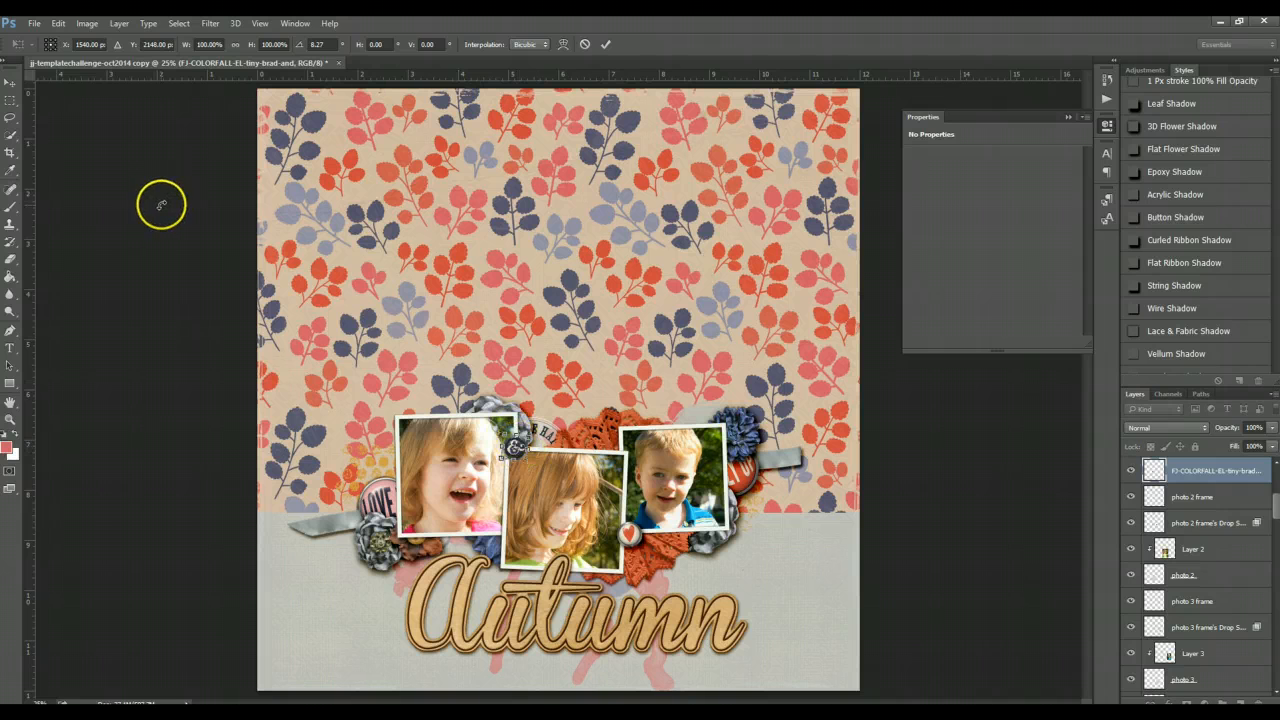
left_click(10, 82)
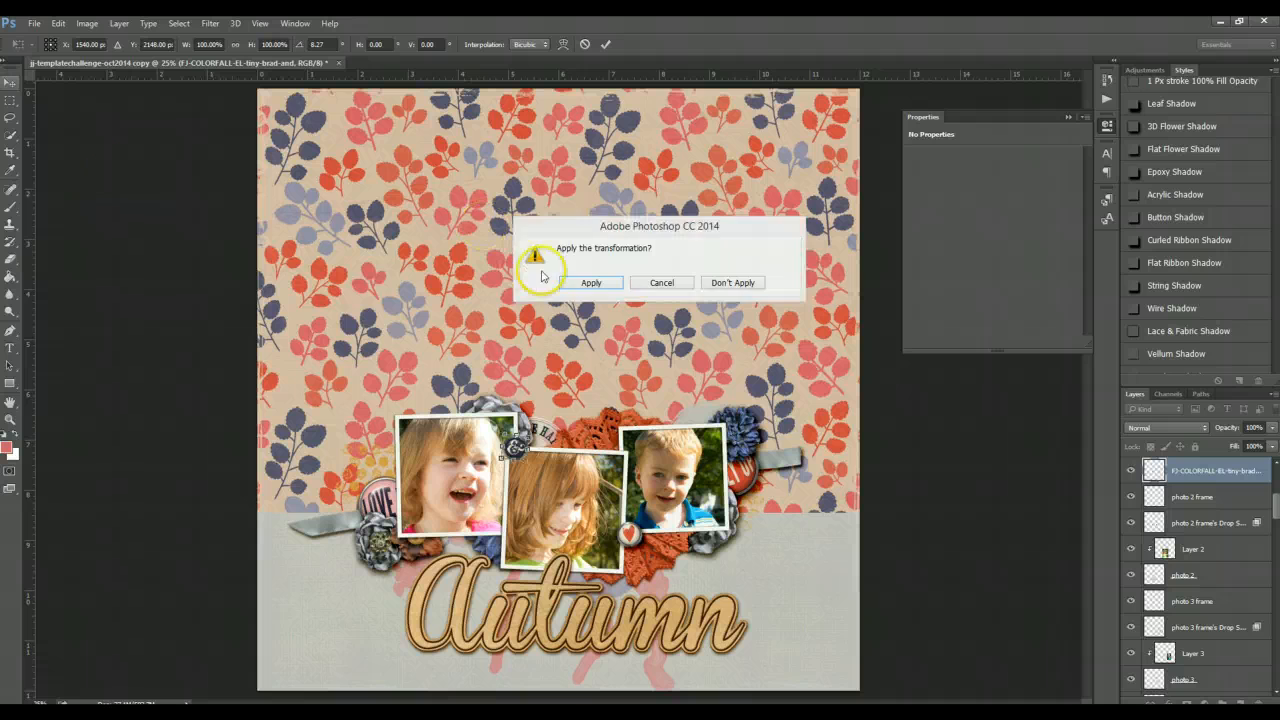
left_click(590, 281)
- Select the ampersand brad and apply the Button Shadow style to it
left_click(168, 168)
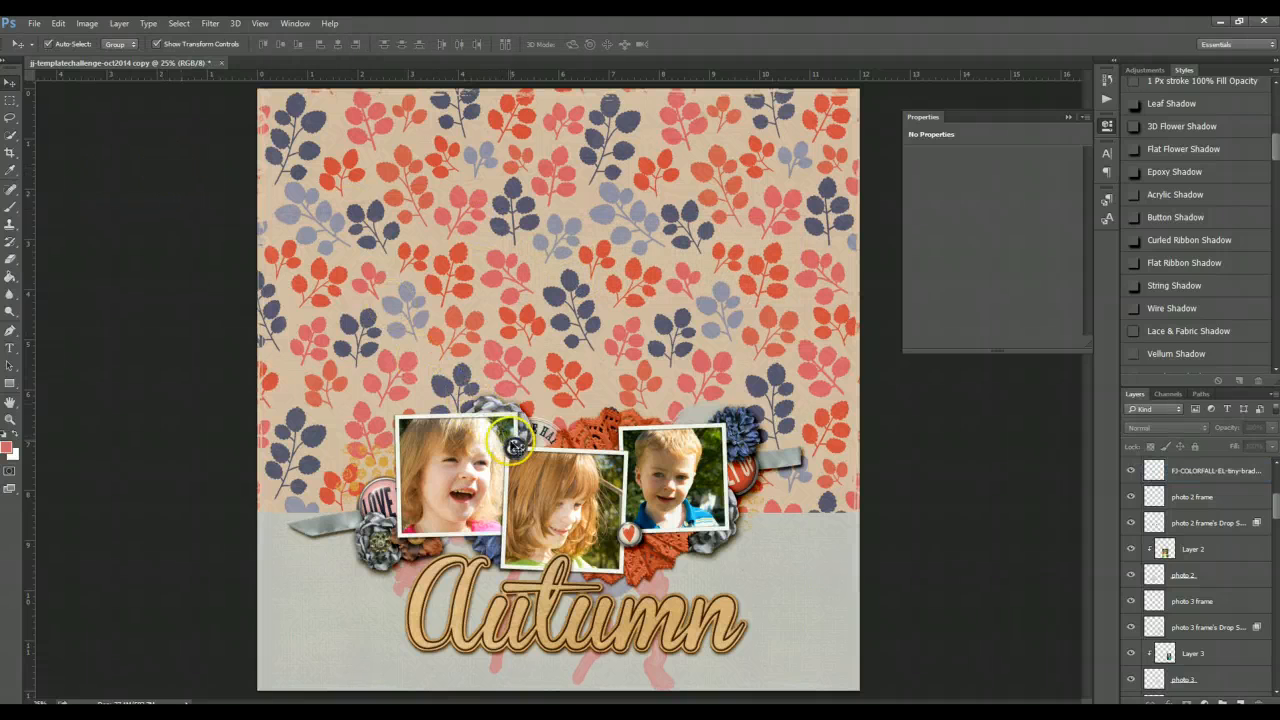
left_click(515, 446)
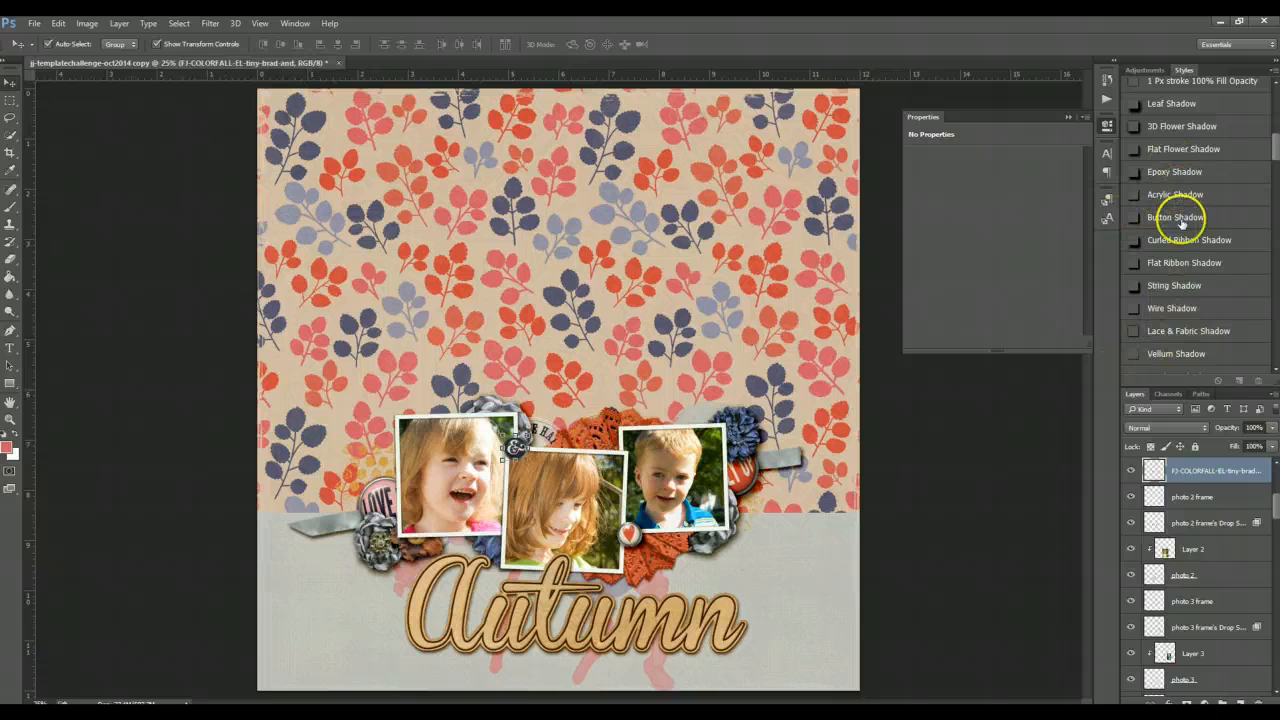
left_click(1175, 217)
left_click(989, 508)
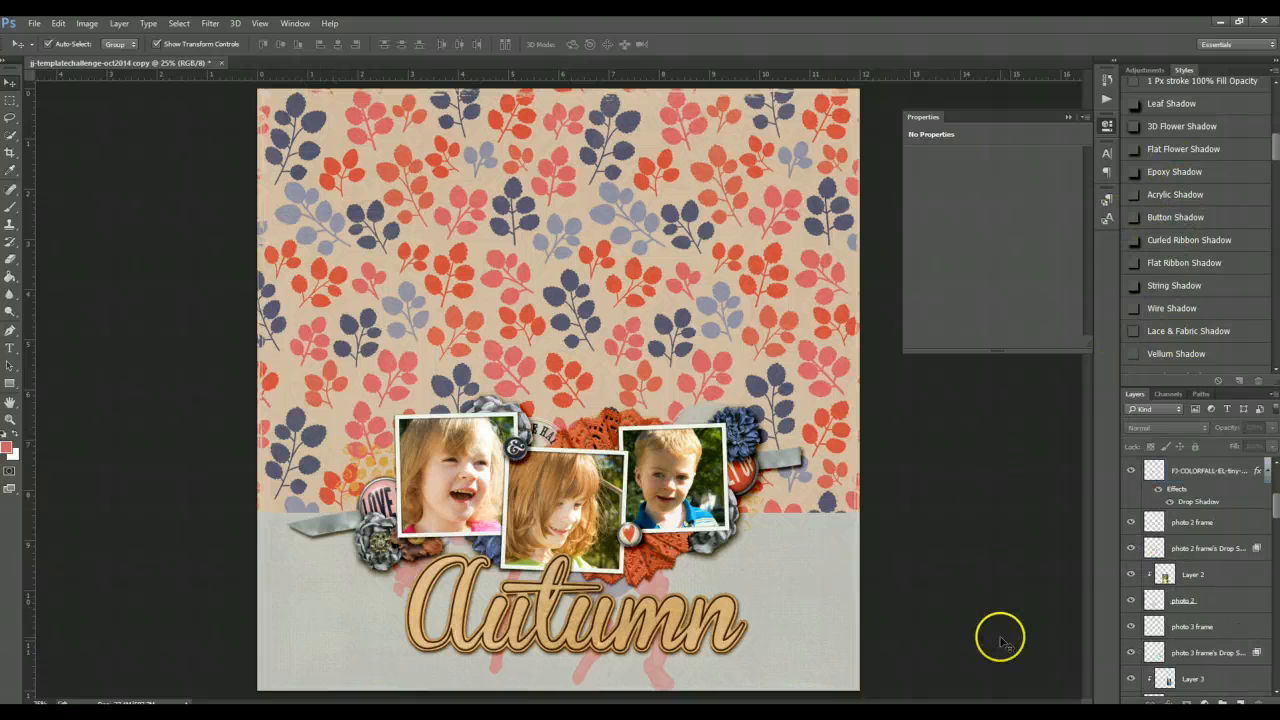
- Browse the FJ_colorfall elements folder and place the blue string bow onto the page
key("alt+Tab")
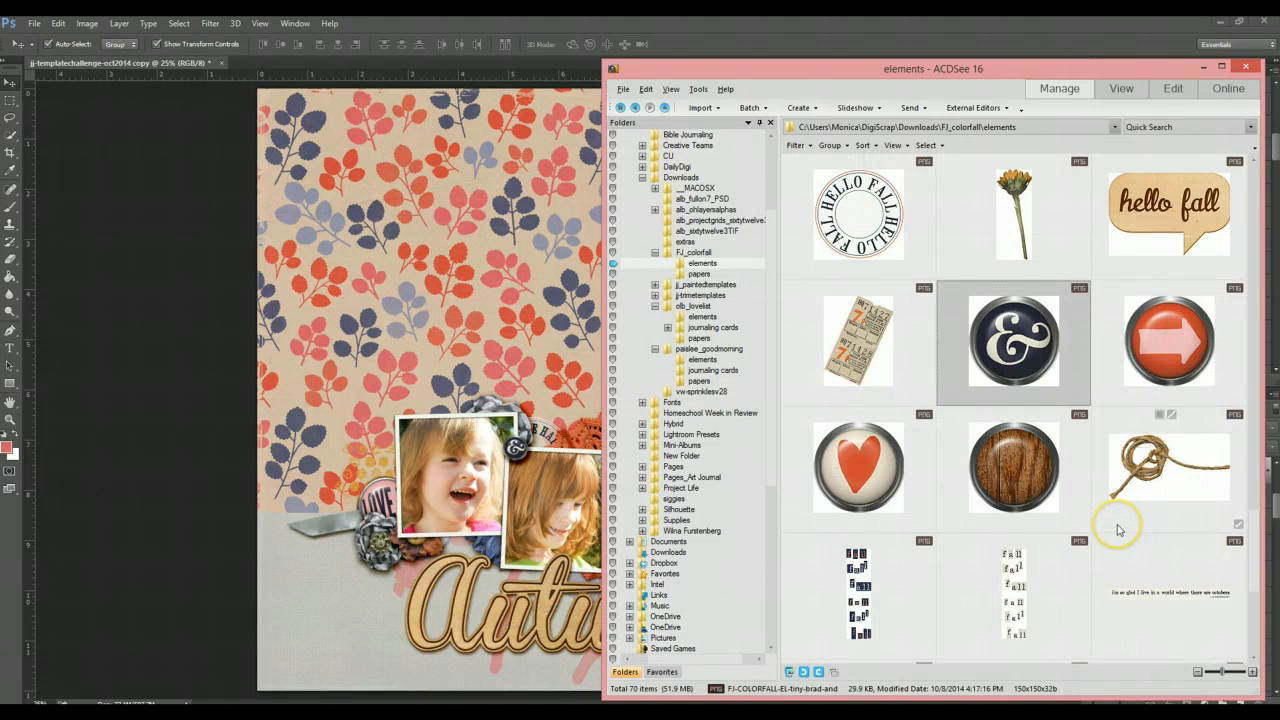
scroll(1122, 523, "down", 1)
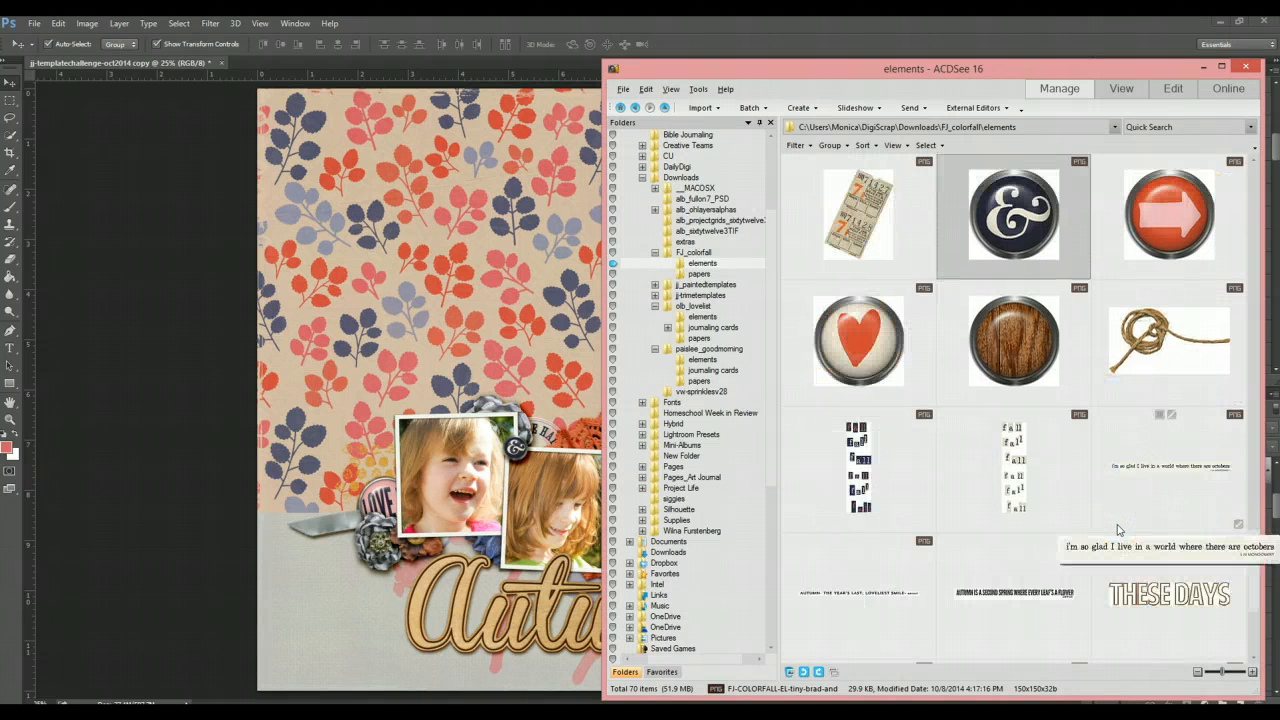
left_click(1116, 503)
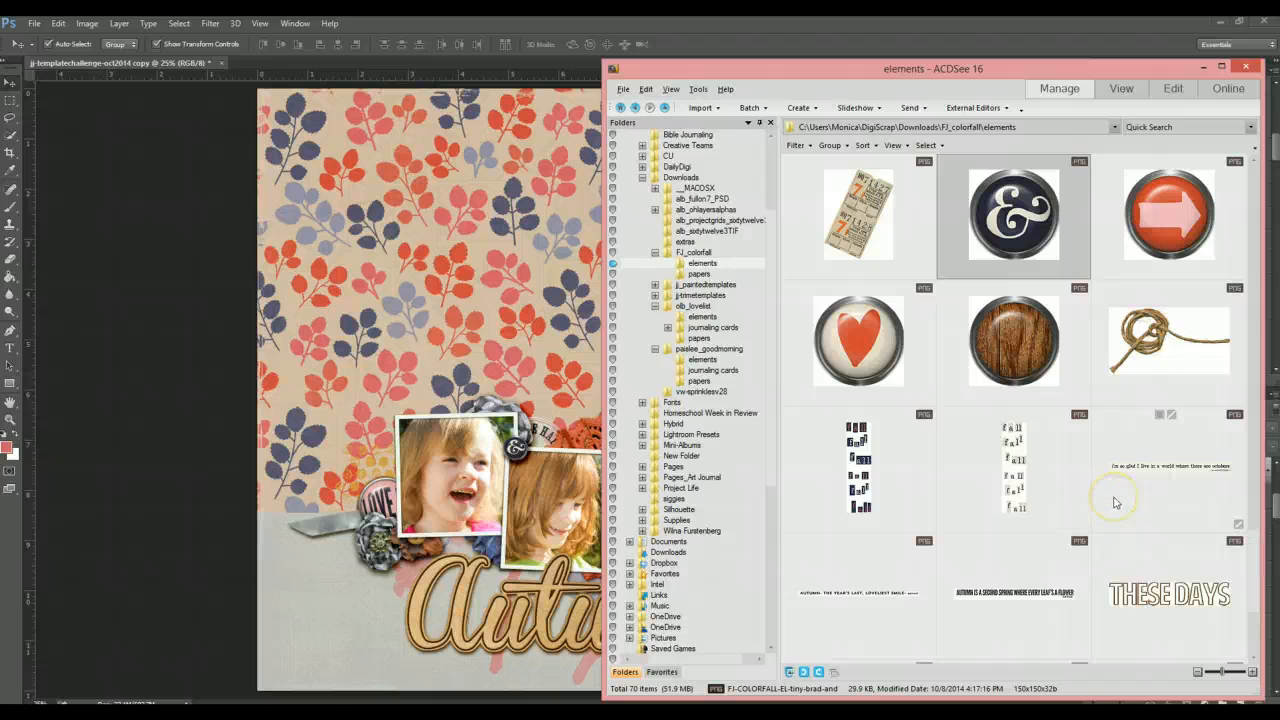
scroll(1108, 495, "down", 1)
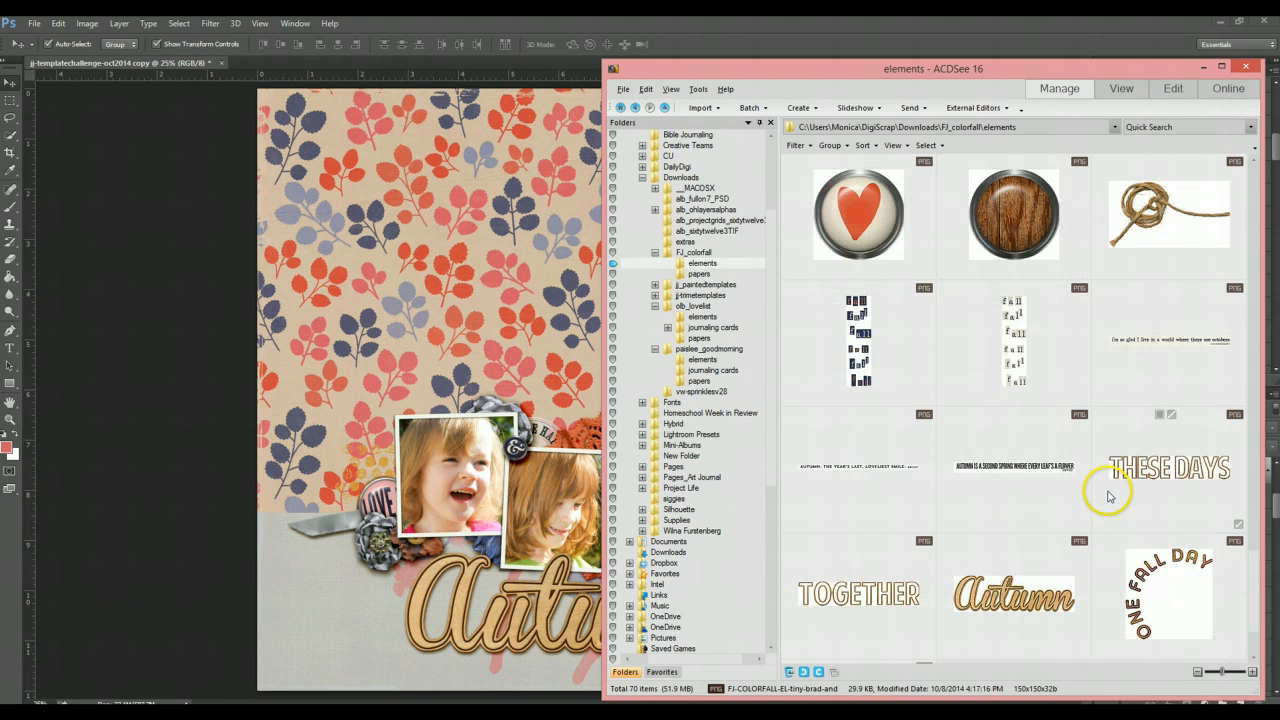
mouse_move(1005, 517)
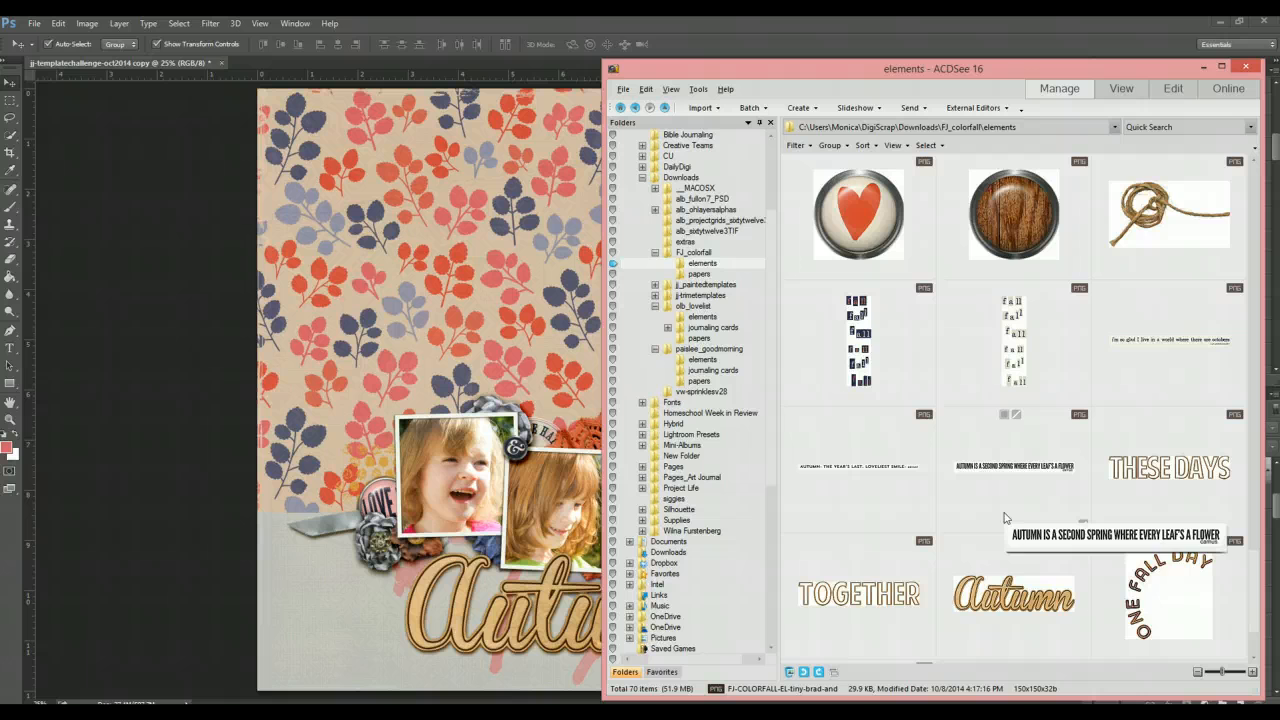
scroll(1005, 517, "up", 4)
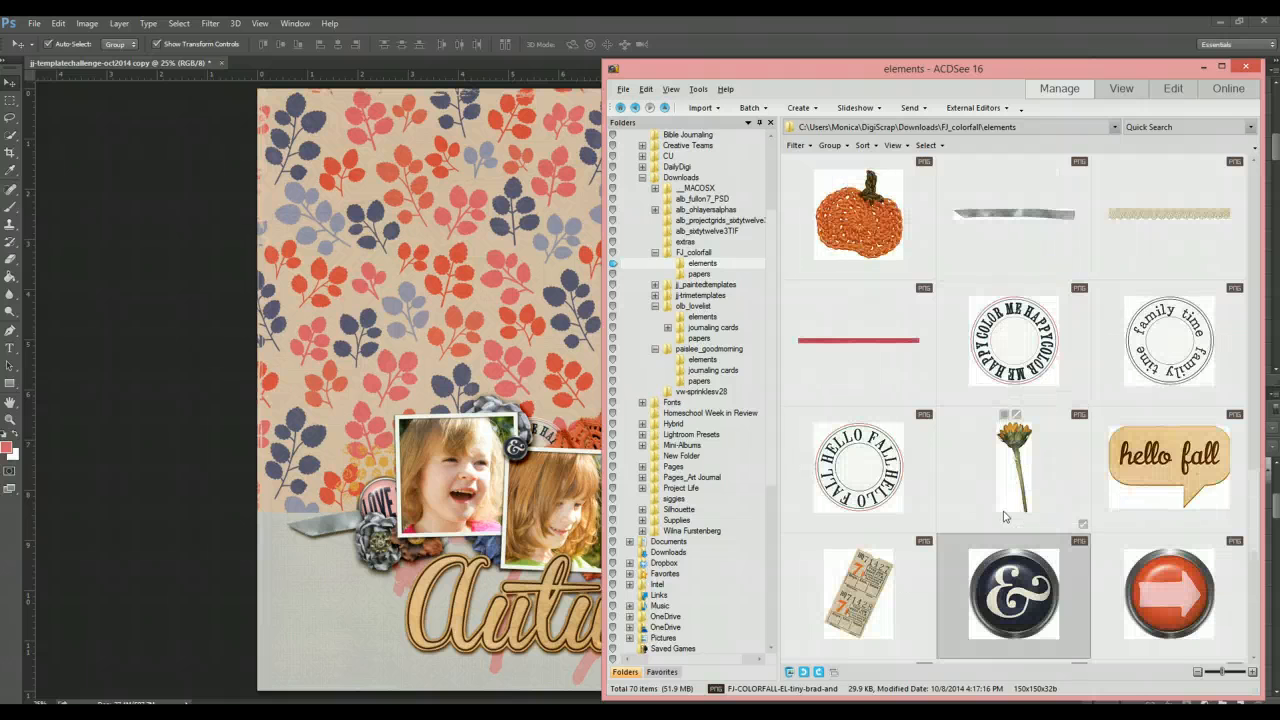
scroll(1005, 517, "up", 6)
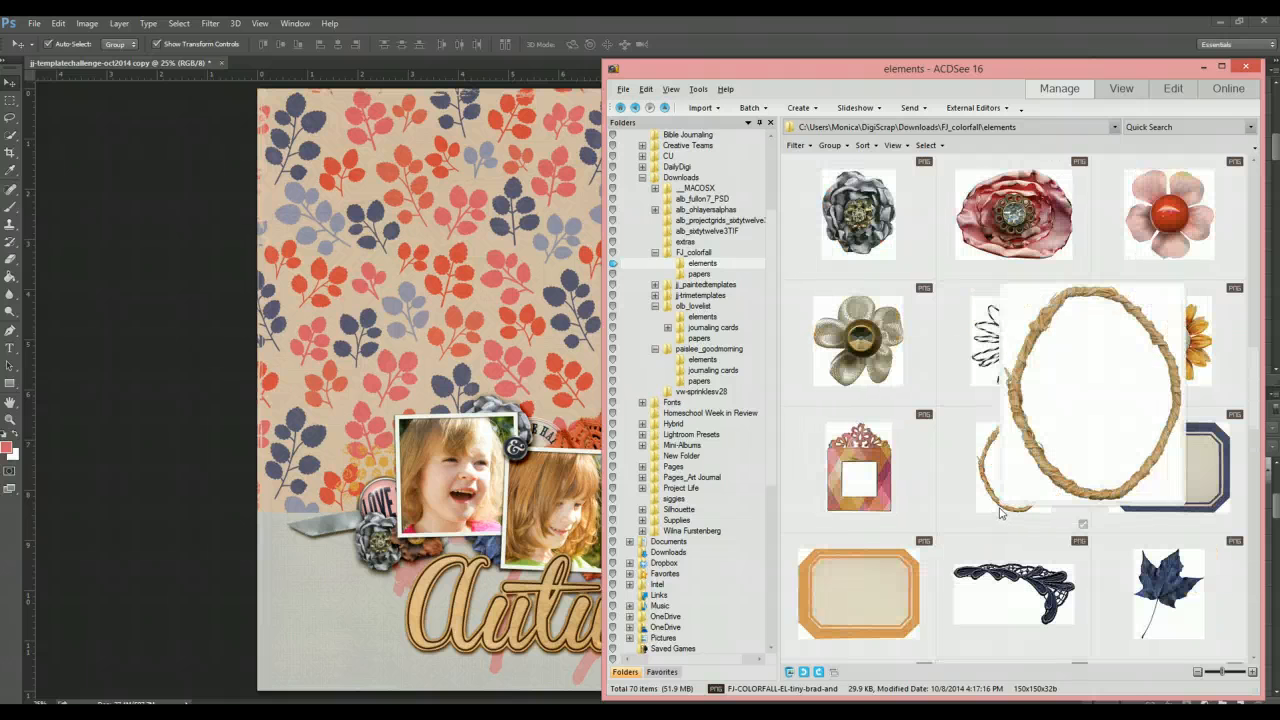
scroll(1000, 513, "up", 6)
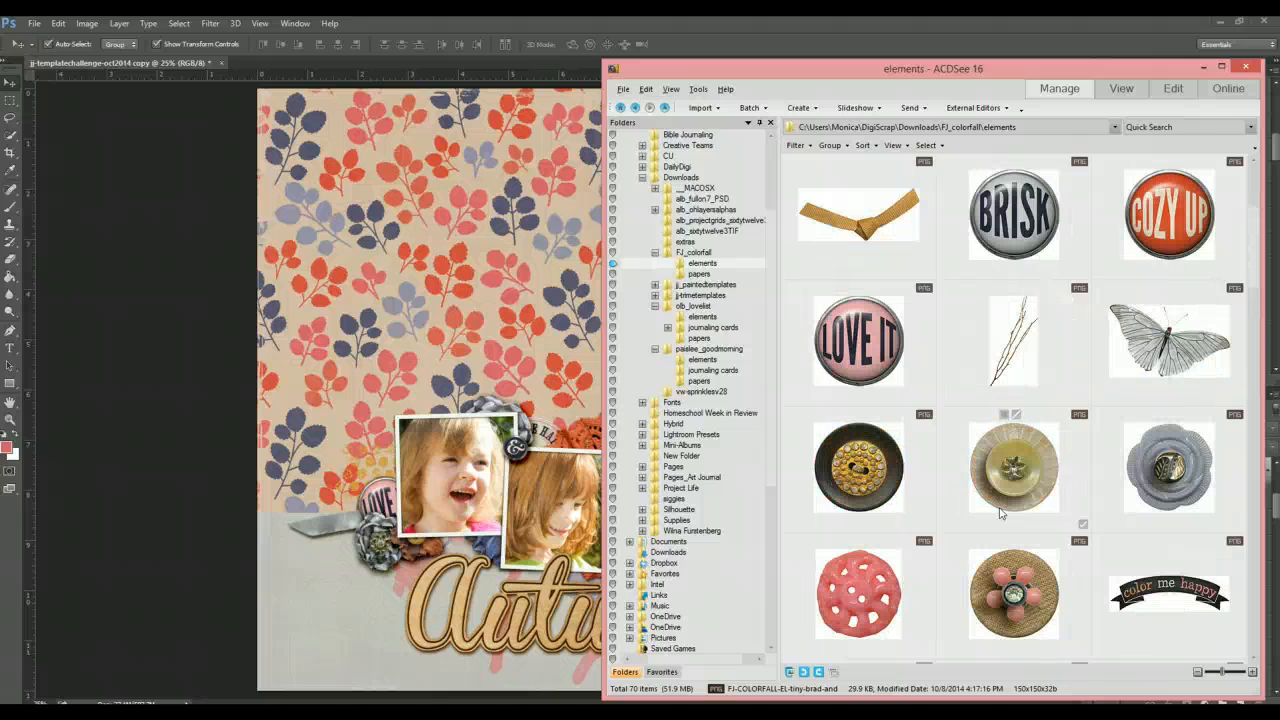
scroll(1000, 513, "up", 2)
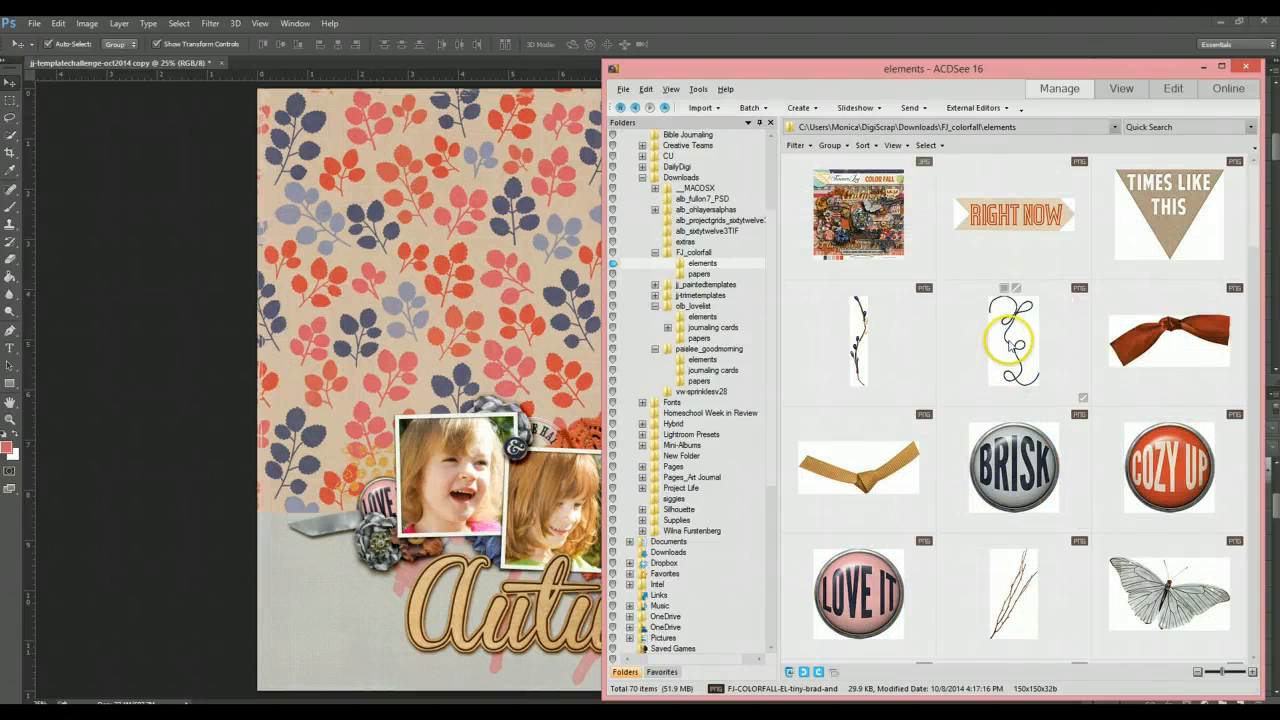
left_click(373, 315)
left_click_drag(373, 315, 374, 312)
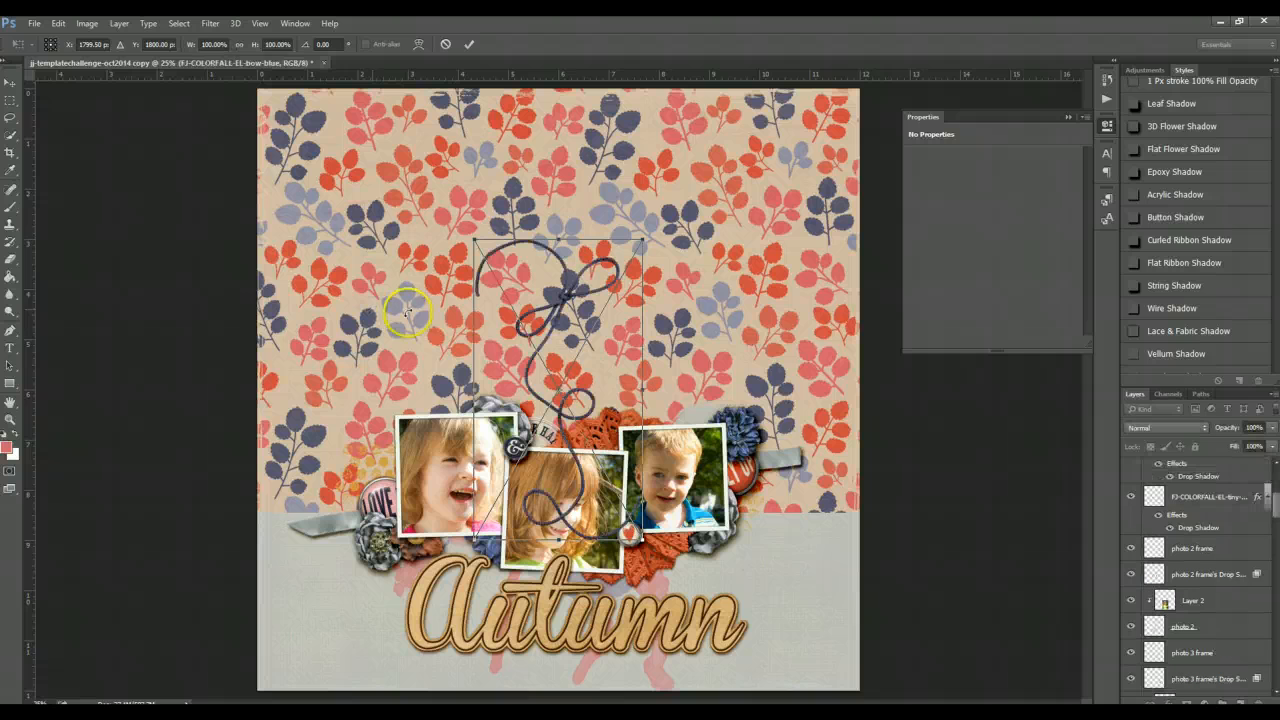
left_click(469, 47)
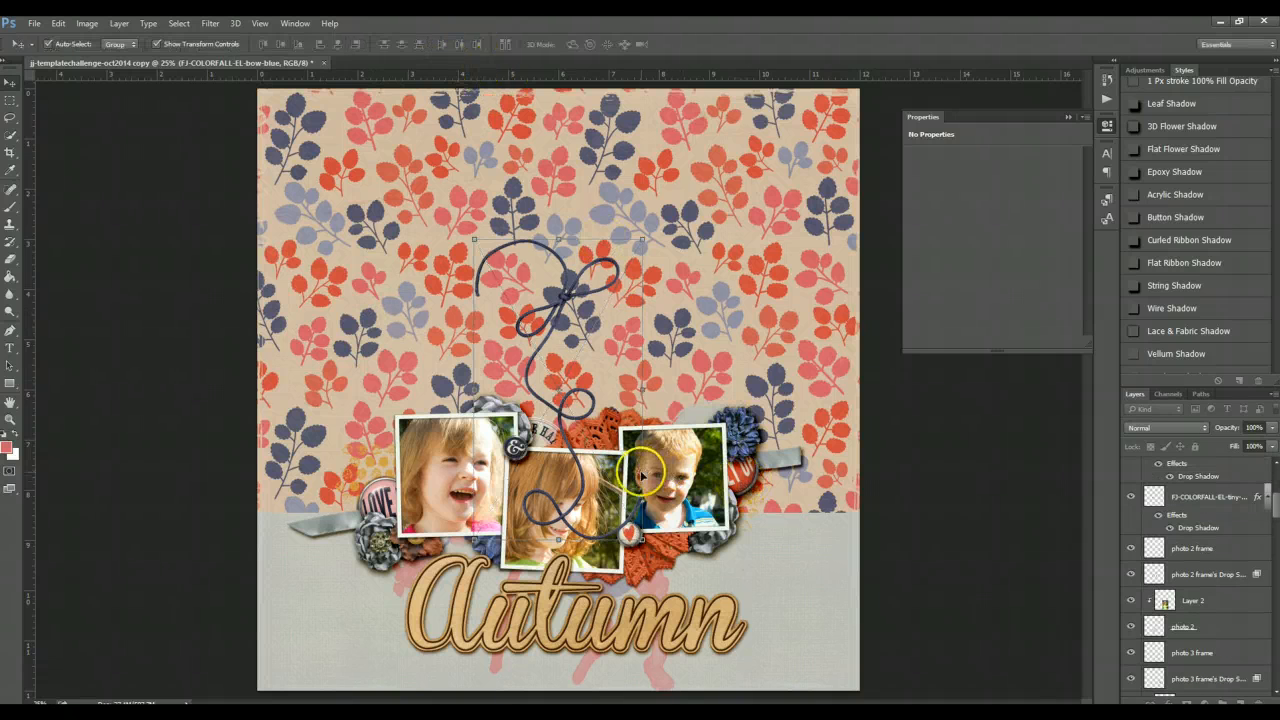
- Rotate the blue string bow about -82° and move it beside the Autumn title
left_click_drag(655, 480, 772, 214)
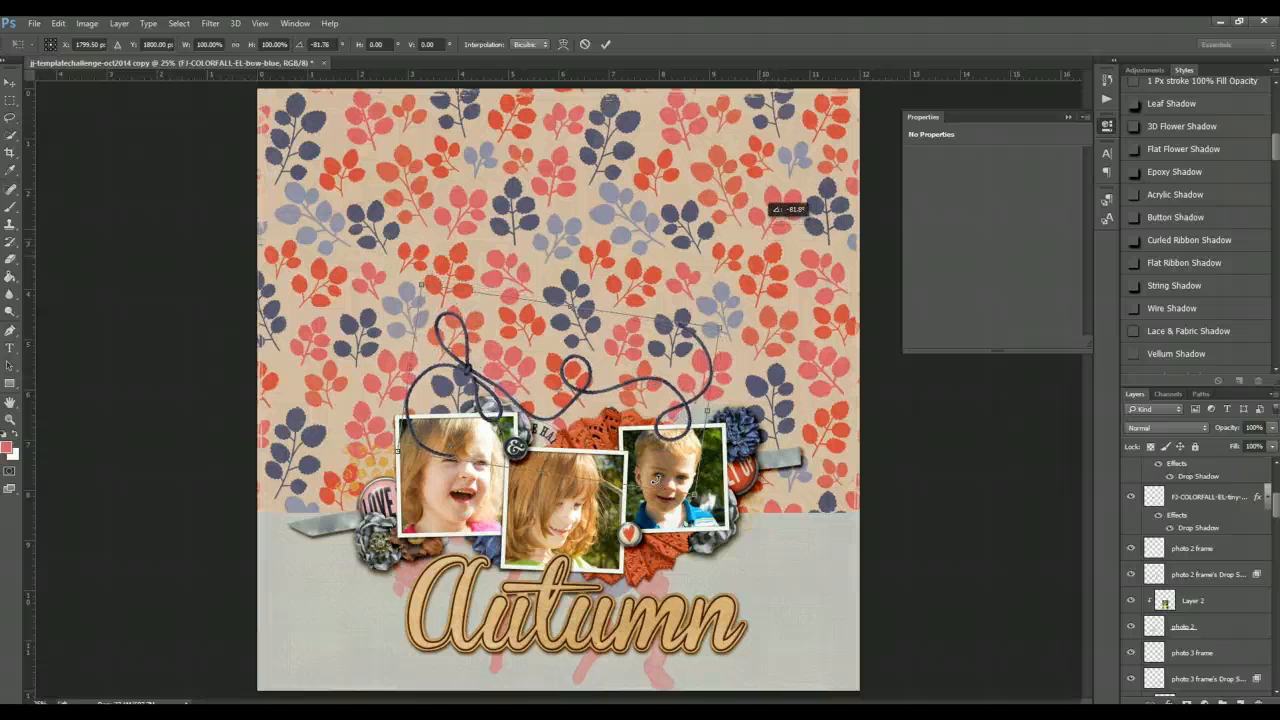
double_click(580, 390)
left_click_drag(580, 390, 738, 618)
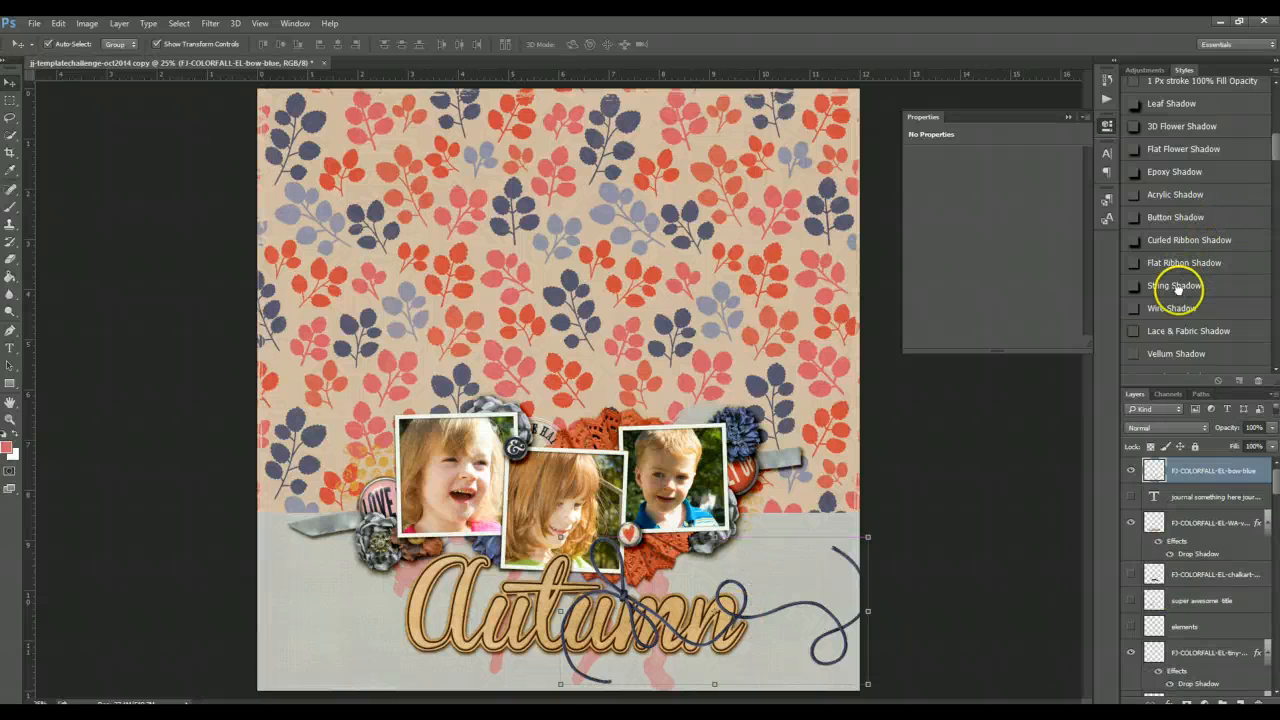
- Apply the String Shadow style to the bow, scale it to about 68% and tuck it under the photos' lower edge
left_click(1177, 287)
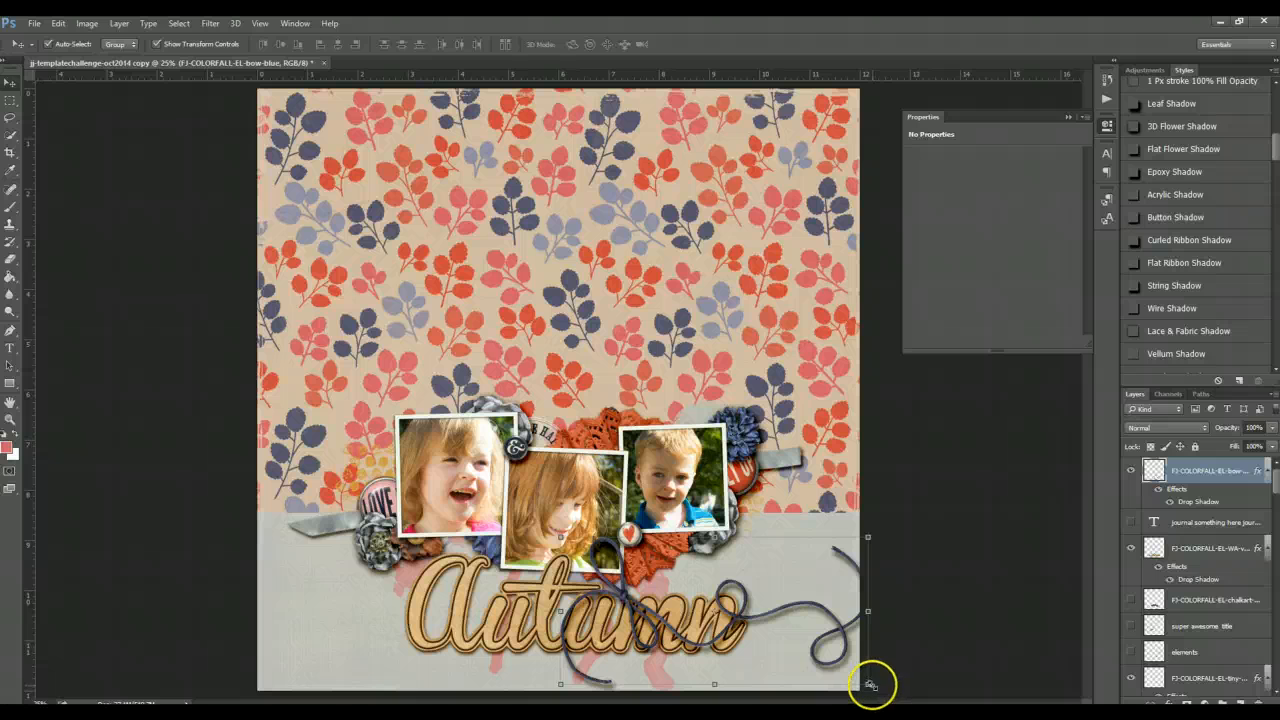
left_click_drag(868, 685, 769, 636)
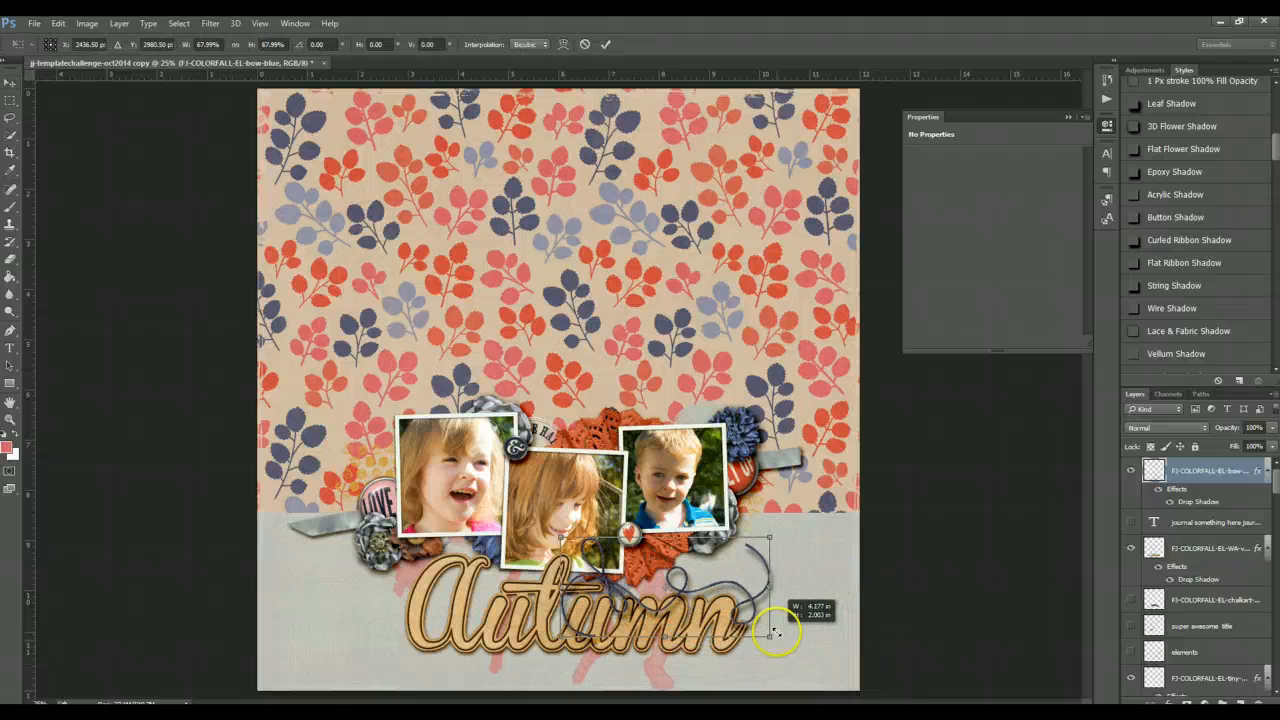
left_click(605, 44)
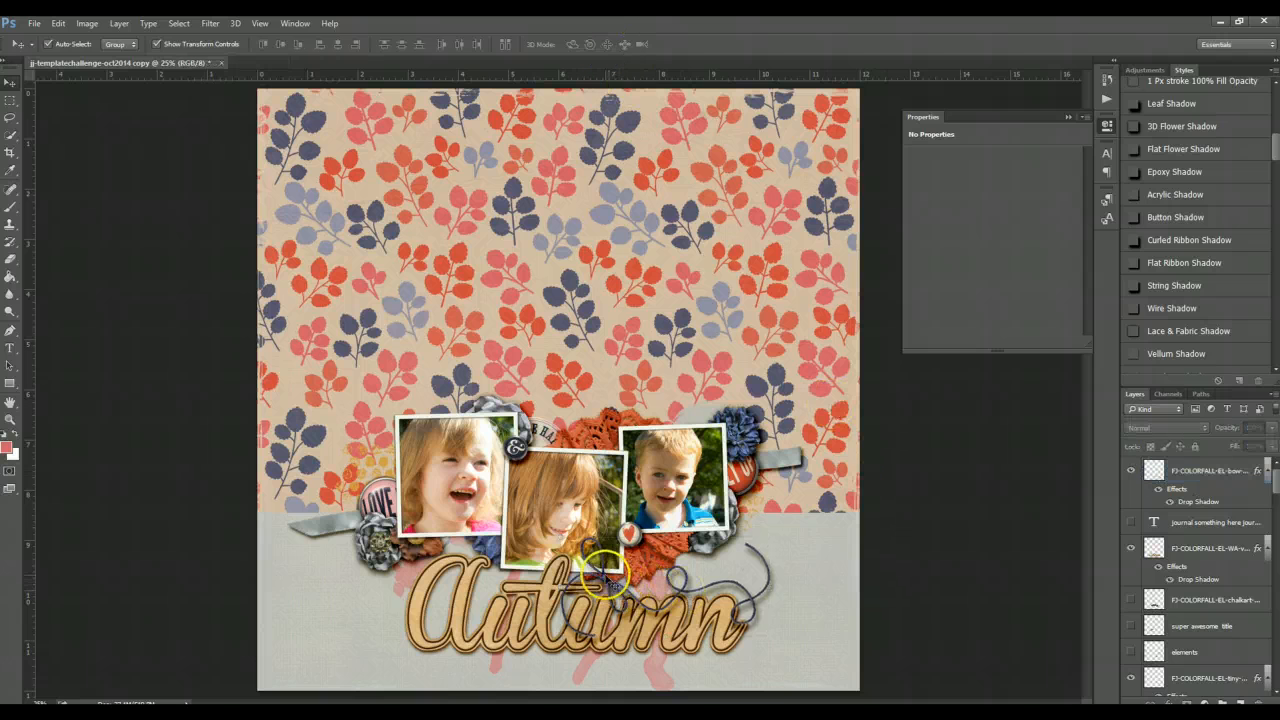
left_click_drag(605, 570, 624, 545)
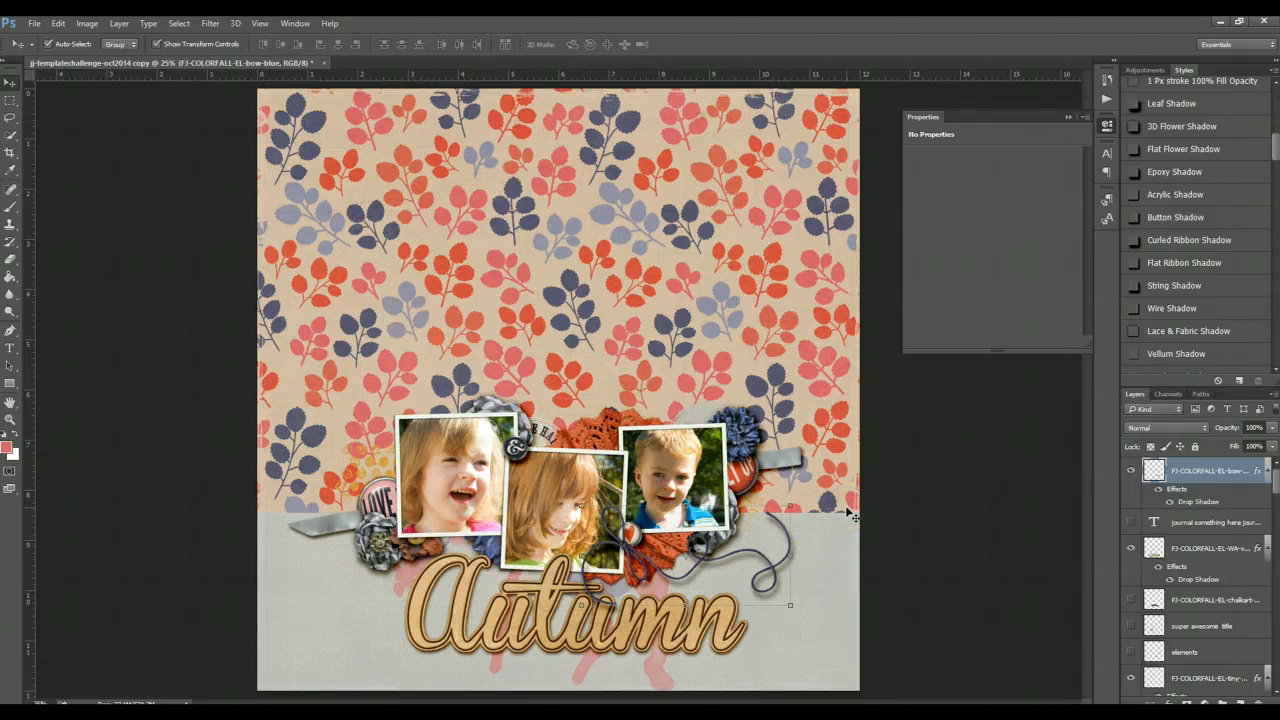
- Send the blue string bow several layers back beneath the photo elements and nudge it into place
key("ctrl+bracketleft")
key("ctrl+bracketleft")
key("ctrl+bracketleft")
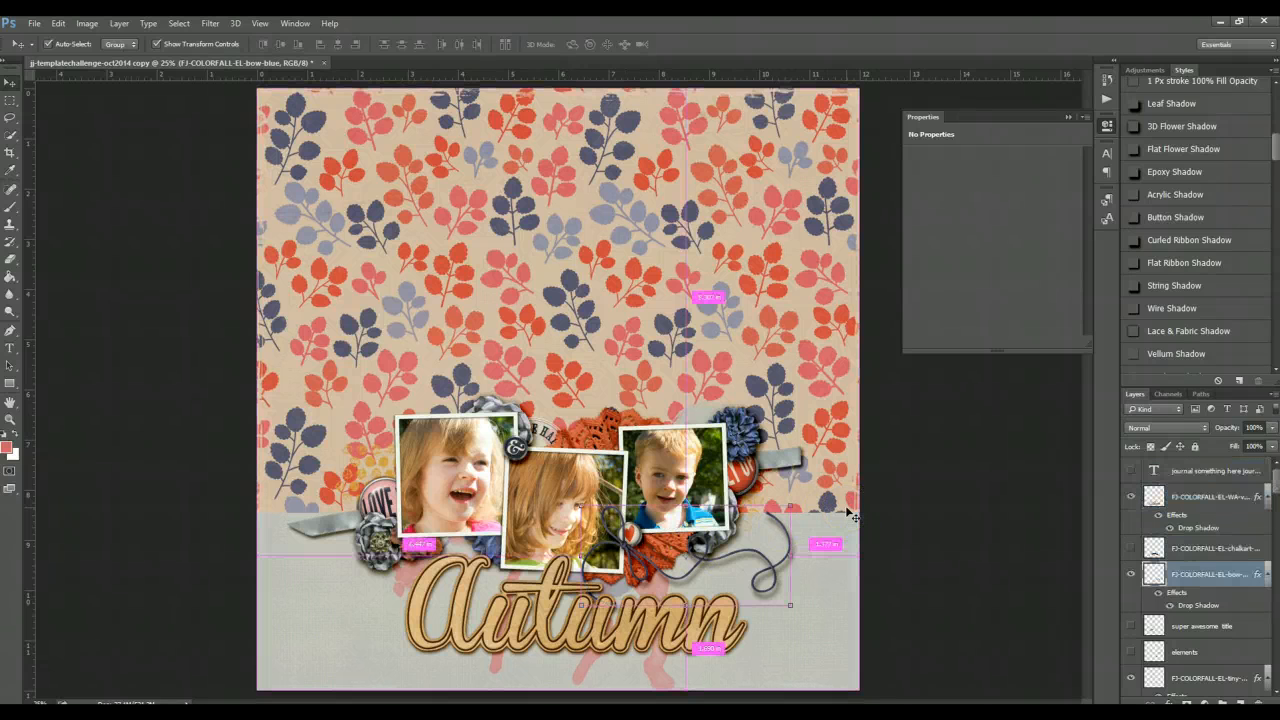
key("ctrl+bracketleft")
key("ctrl+bracketleft")
key("ctrl+bracketleft")
key("ctrl+bracketleft")
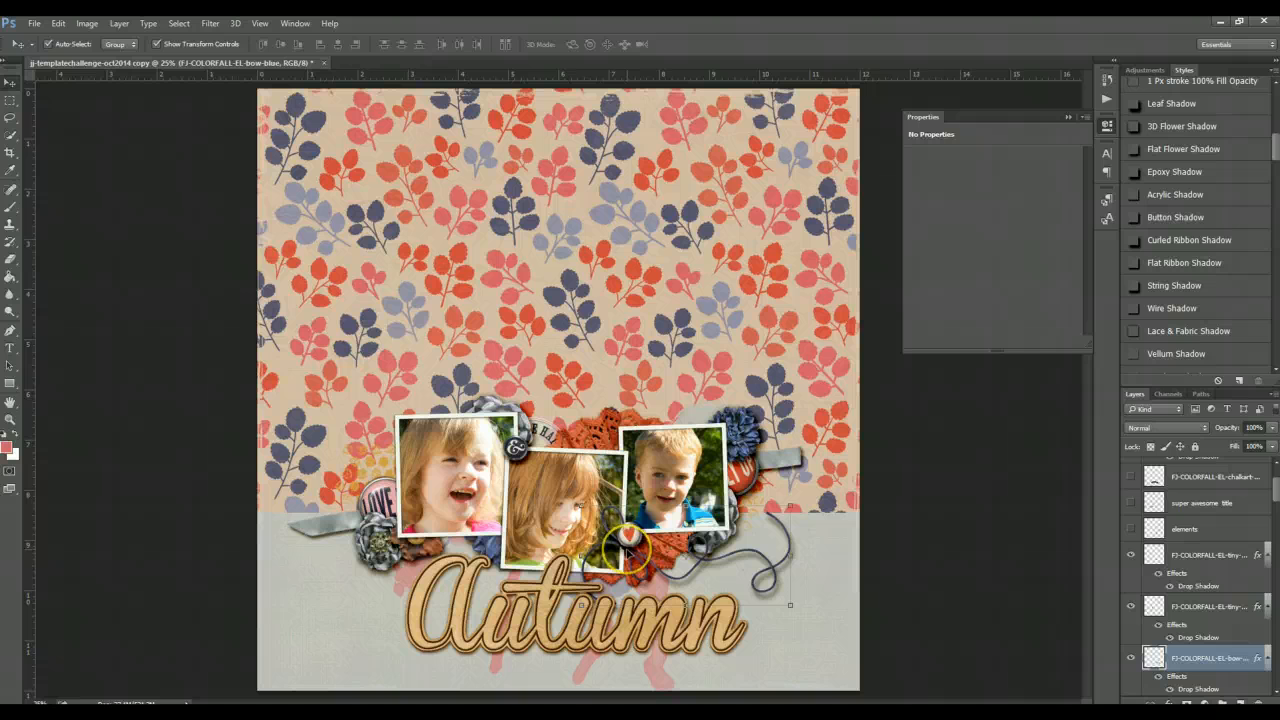
left_click_drag(627, 540, 631, 546)
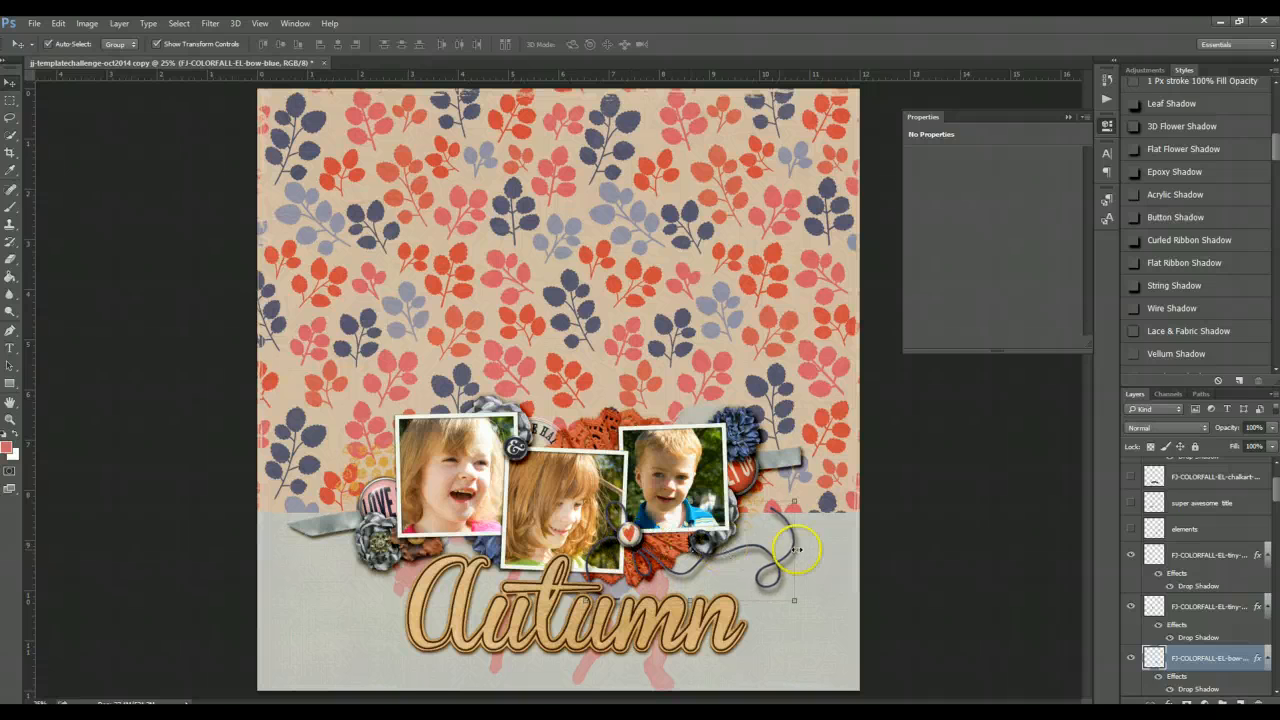
- Rotate the bow about -5°, scale it to about 117% and shift it slightly upward
key("ctrl+t")
left_click_drag(810, 549, 810, 550)
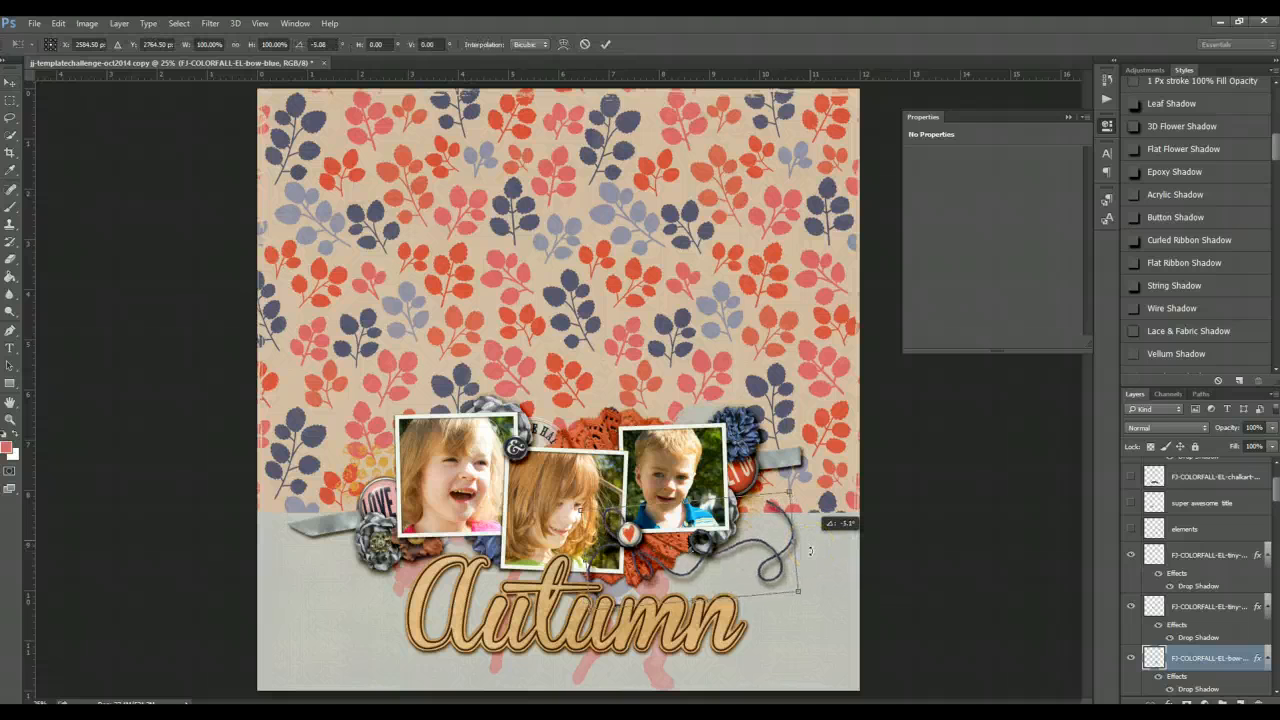
key("Return")
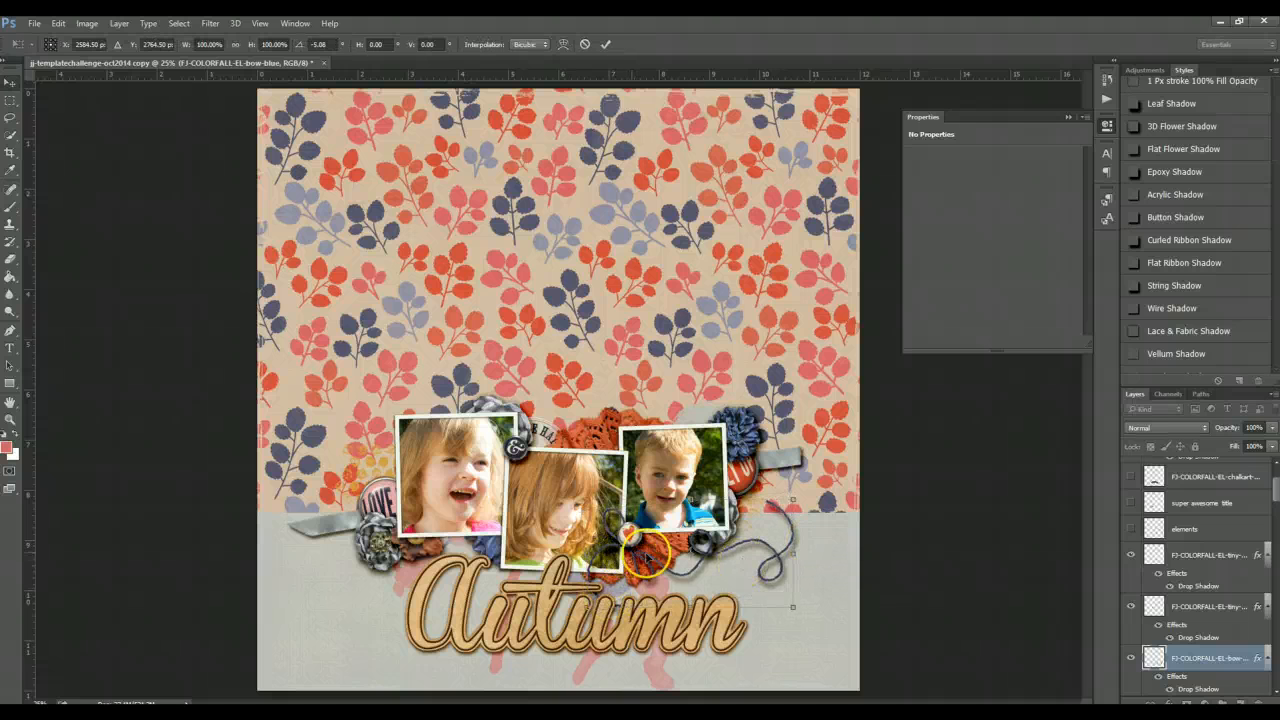
left_click_drag(794, 609, 826, 627)
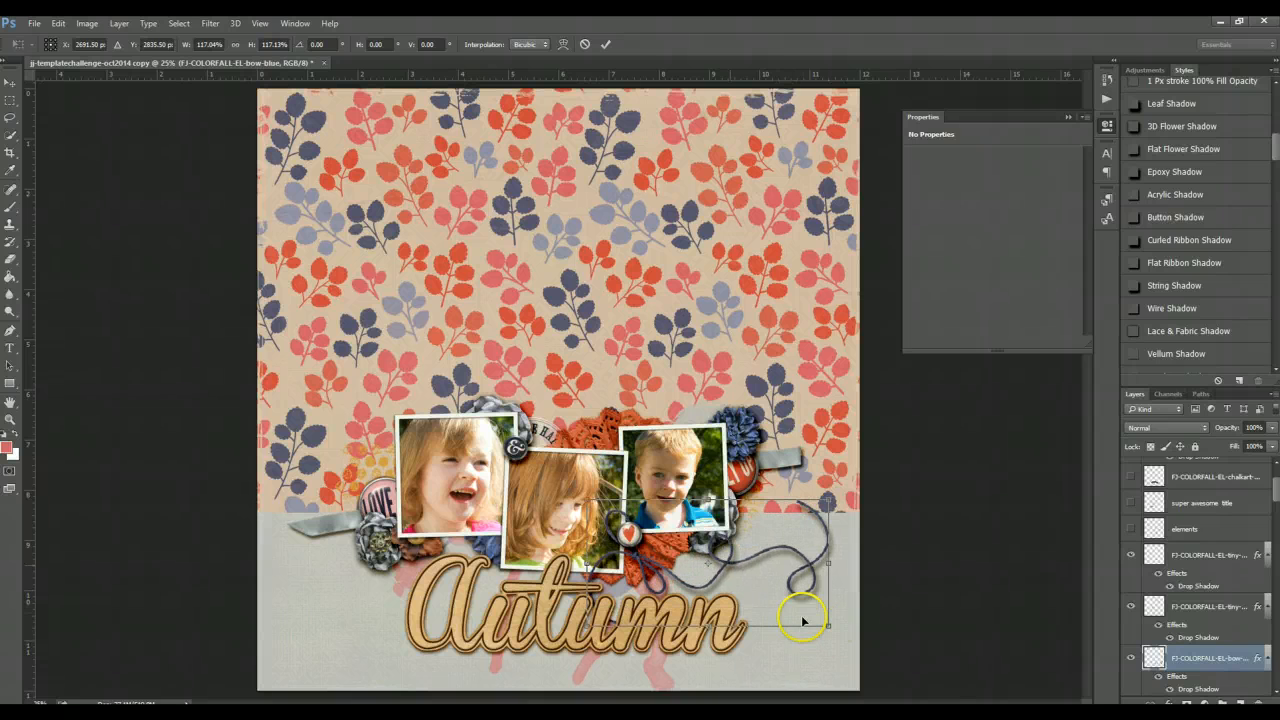
key("Return")
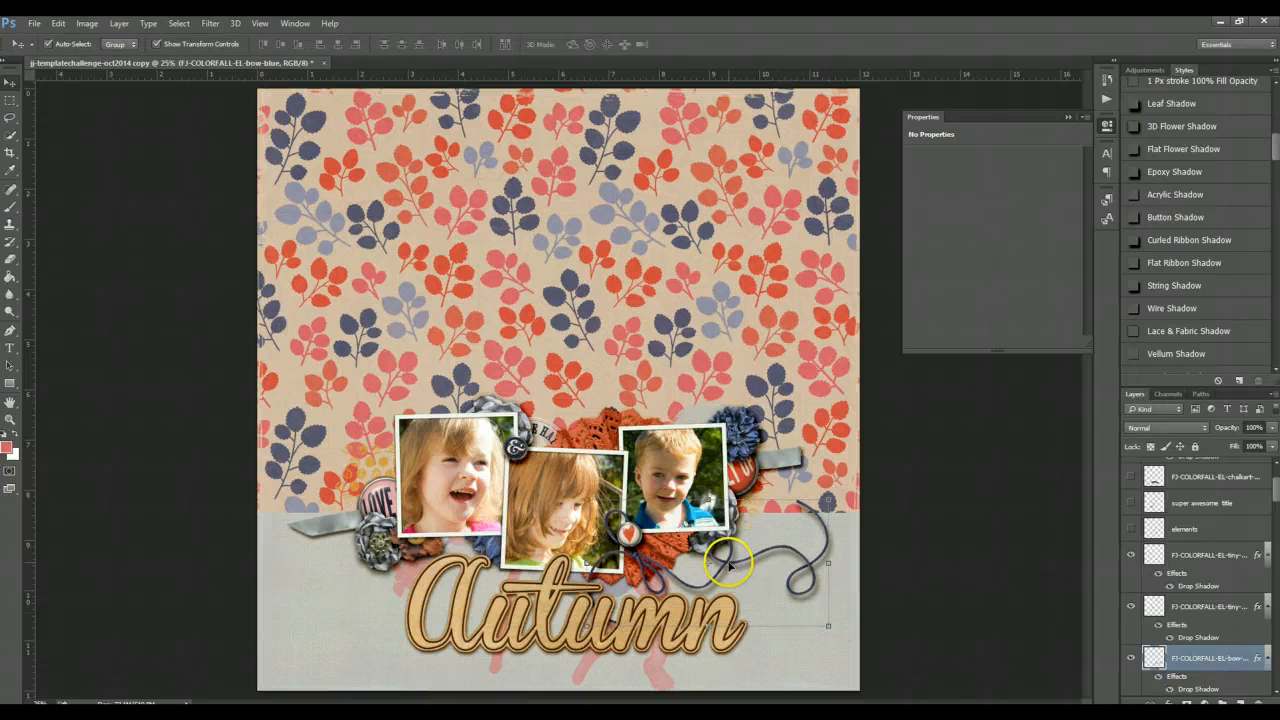
left_click_drag(729, 565, 722, 552)
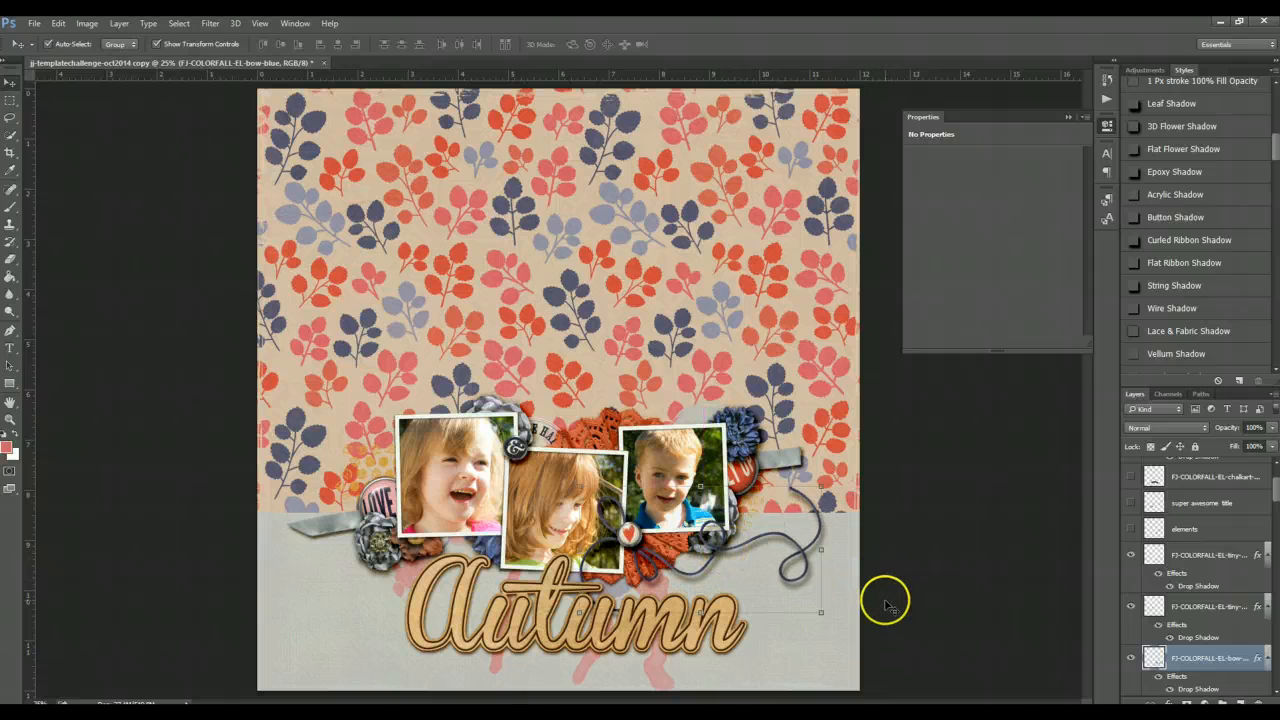
- With the background paper layer selected, place the gold leaf from the FJ_colorfall elements folder onto the page
left_click(778, 662)
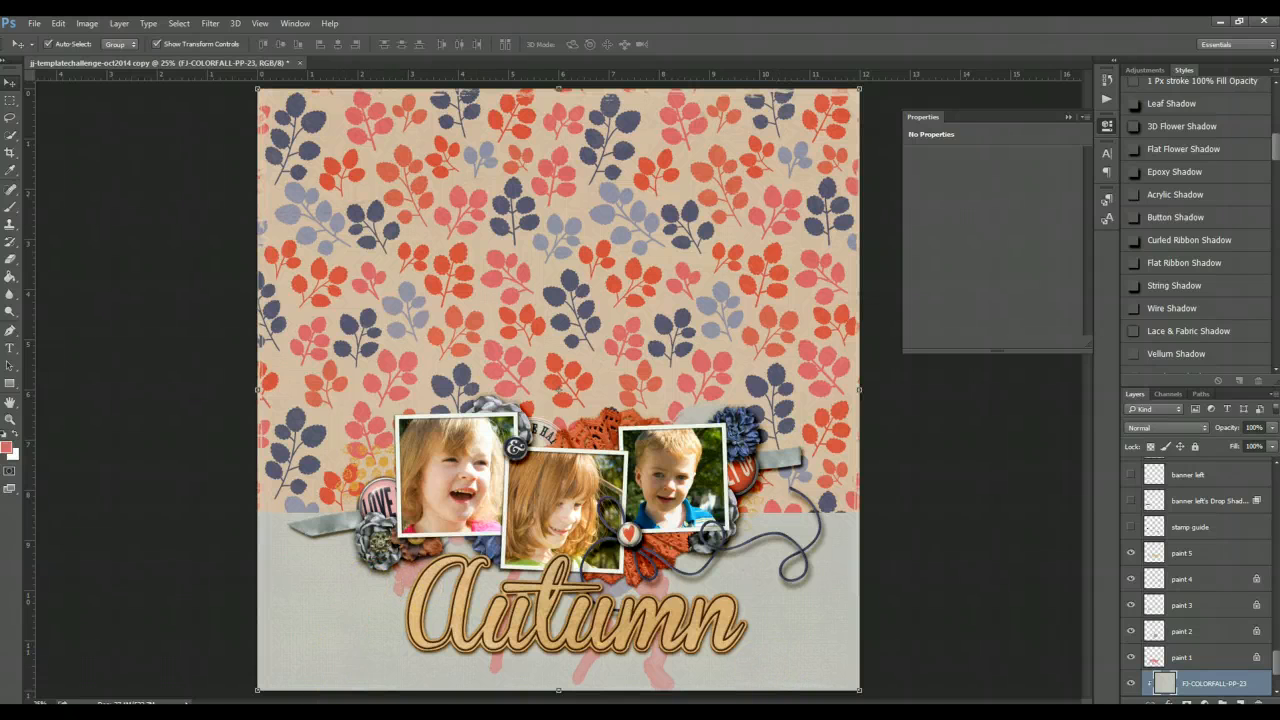
key("alt+Tab")
scroll(1178, 468, "down", 3)
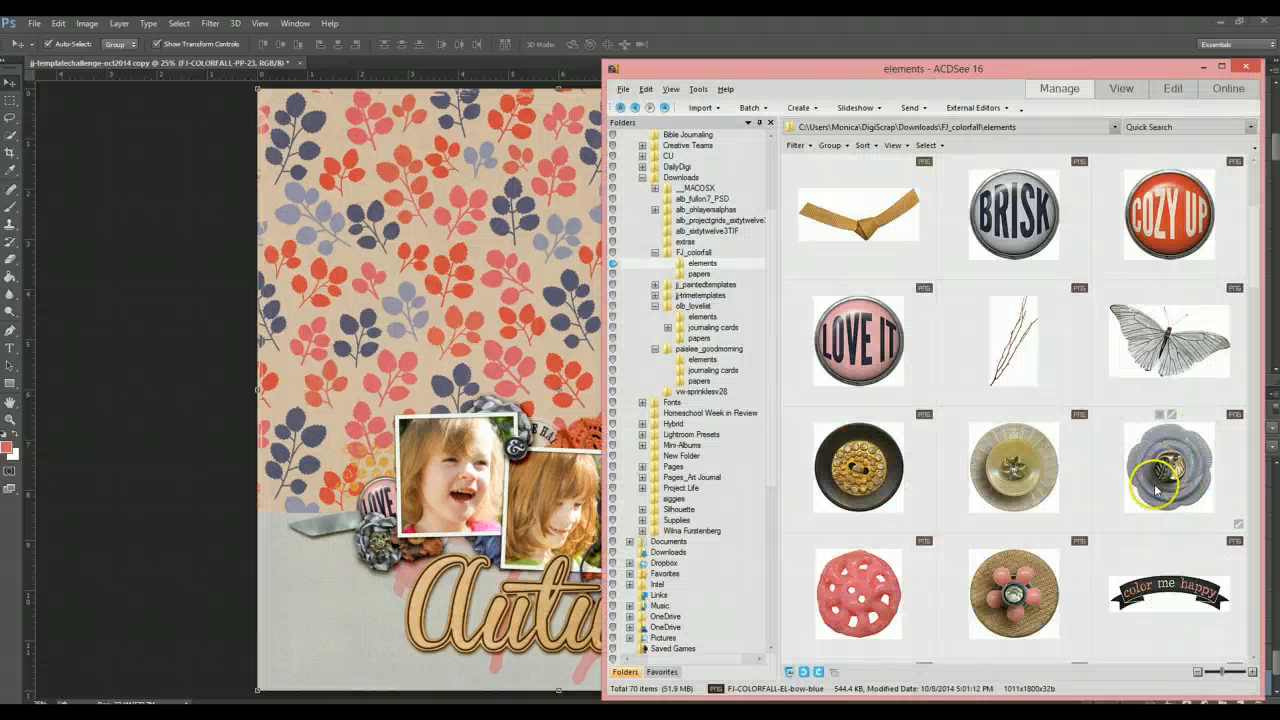
scroll(1150, 492, "down", 4)
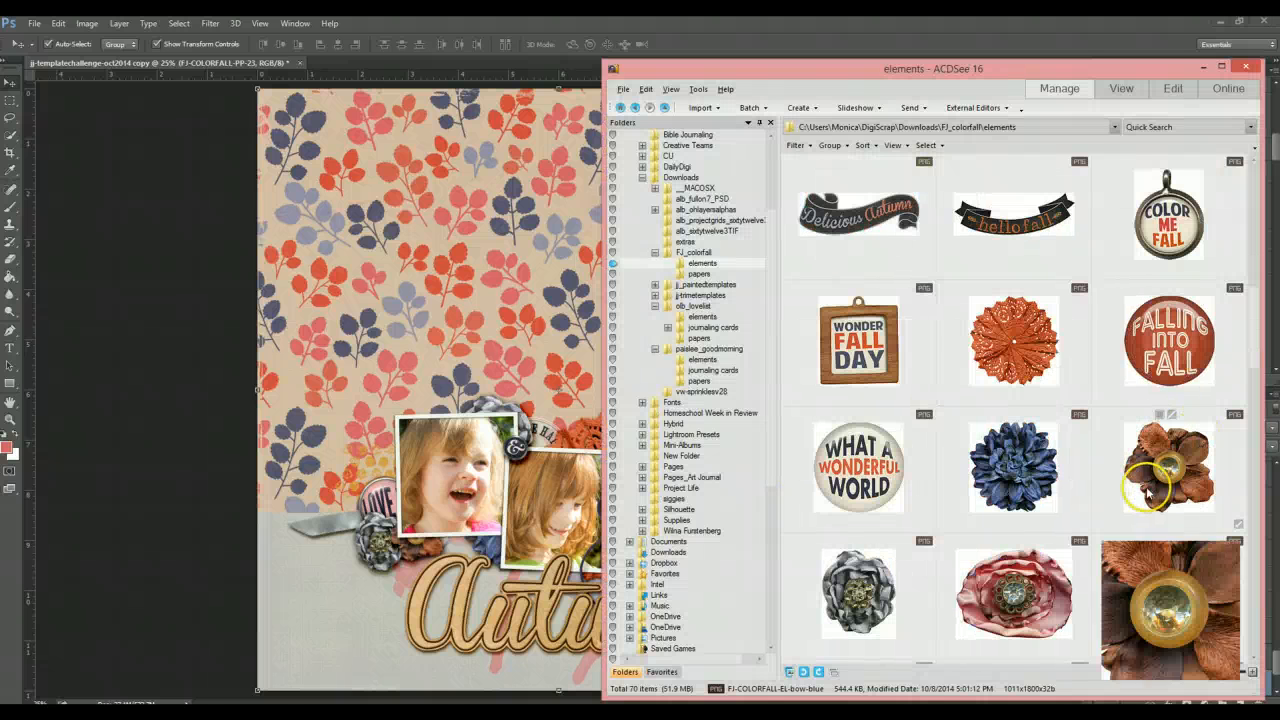
mouse_move(1128, 487)
scroll(1128, 487, "down", 1)
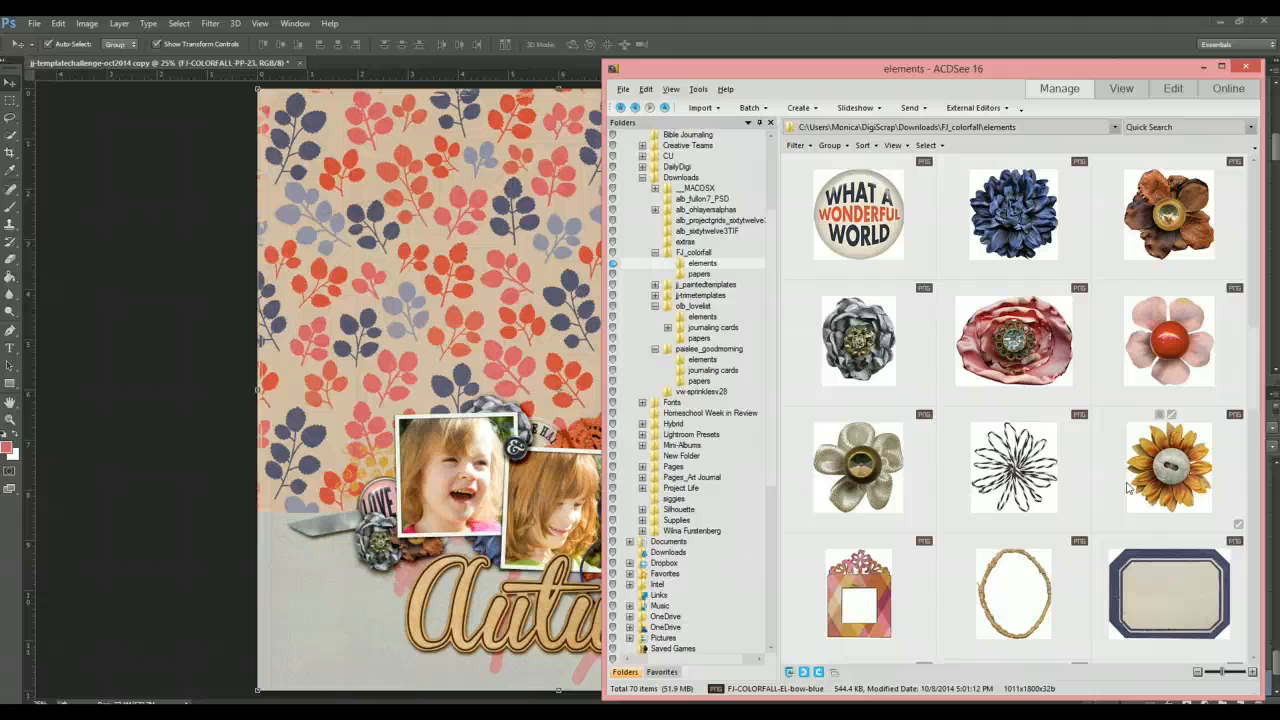
scroll(1128, 487, "down", 1)
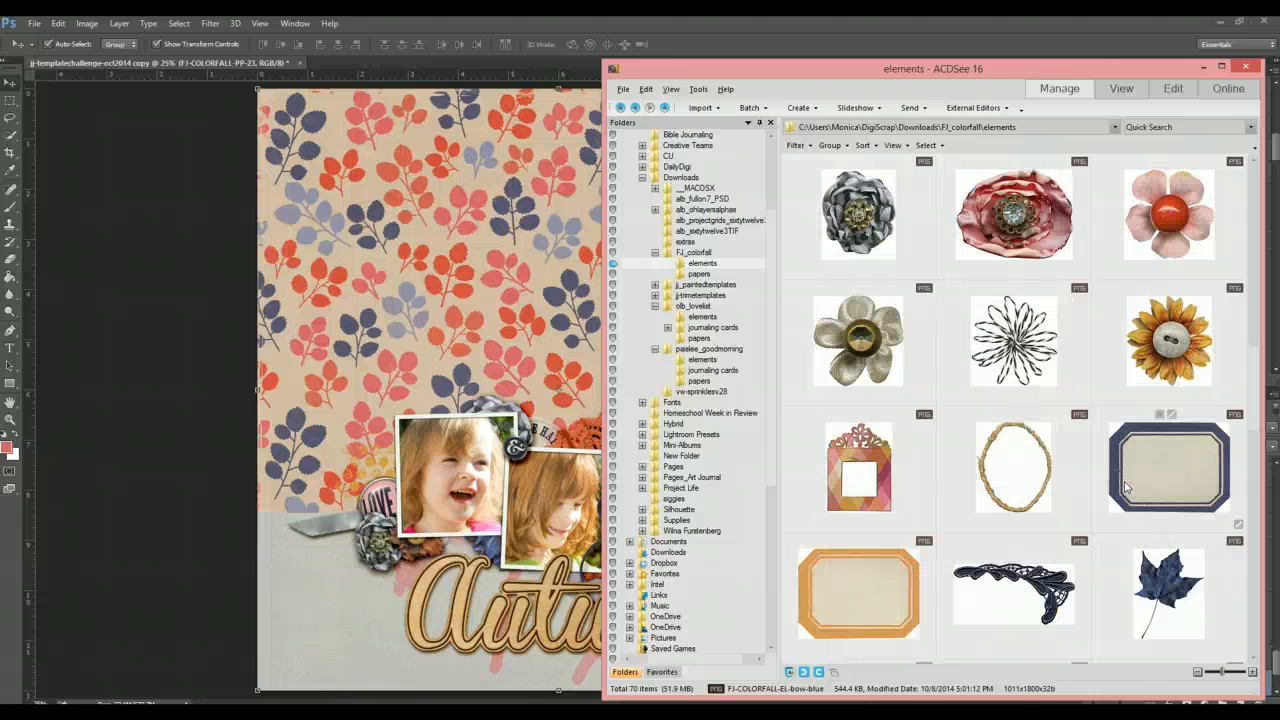
scroll(1125, 487, "down", 1)
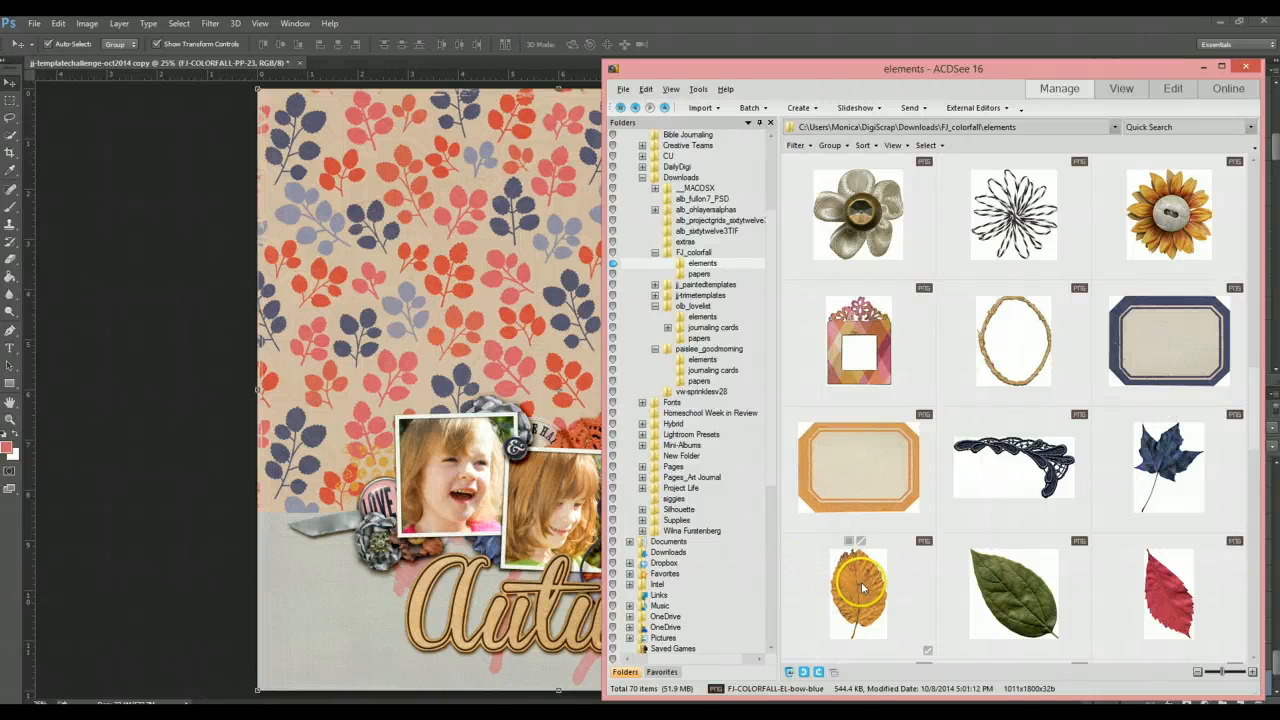
left_click_drag(862, 587, 418, 369)
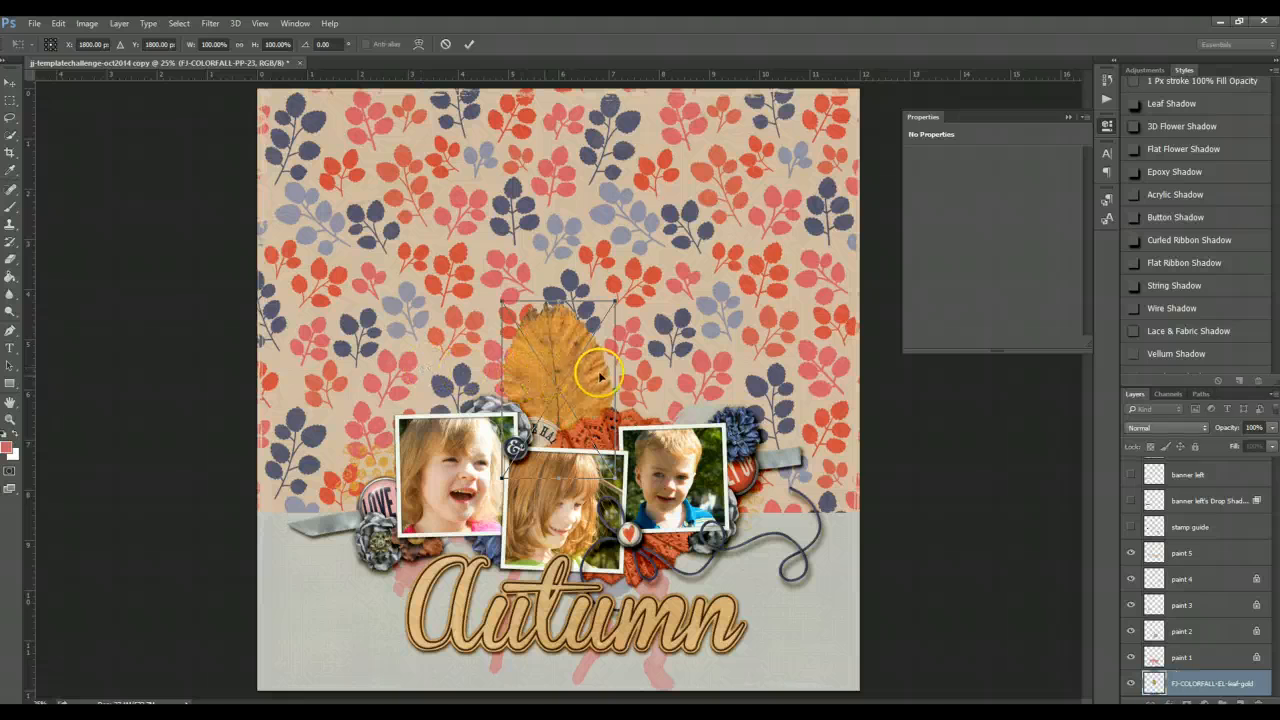
key("Return")
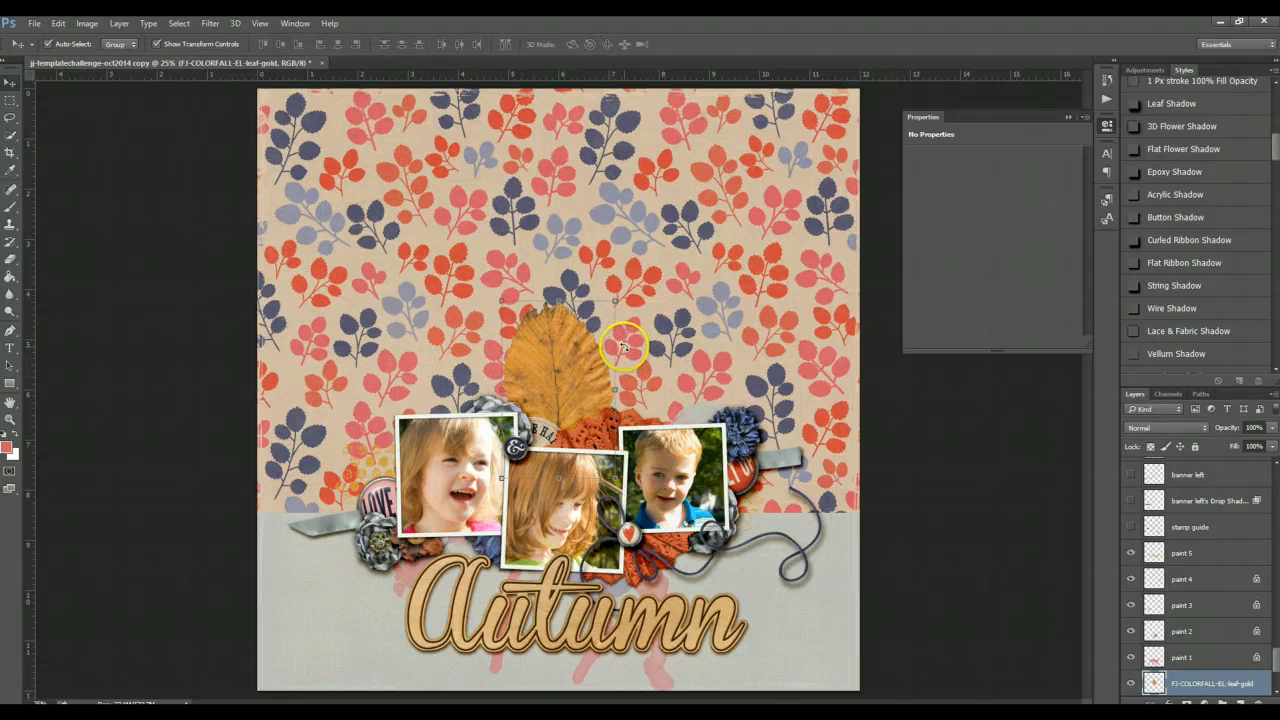
- Move the gold leaf down behind the photos and scale it to about 69%
key("ctrl+t")
left_click_drag(622, 346, 552, 401)
key("Return")
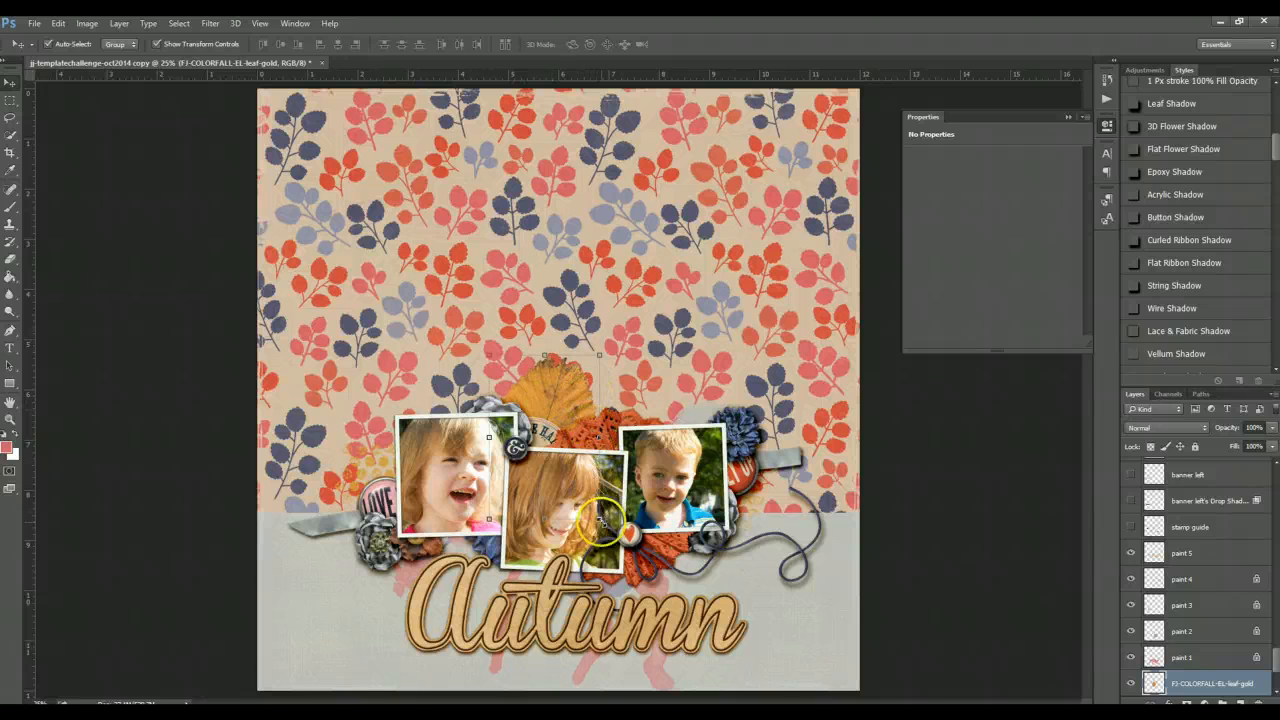
key("ctrl+t")
left_click_drag(599, 521, 565, 469)
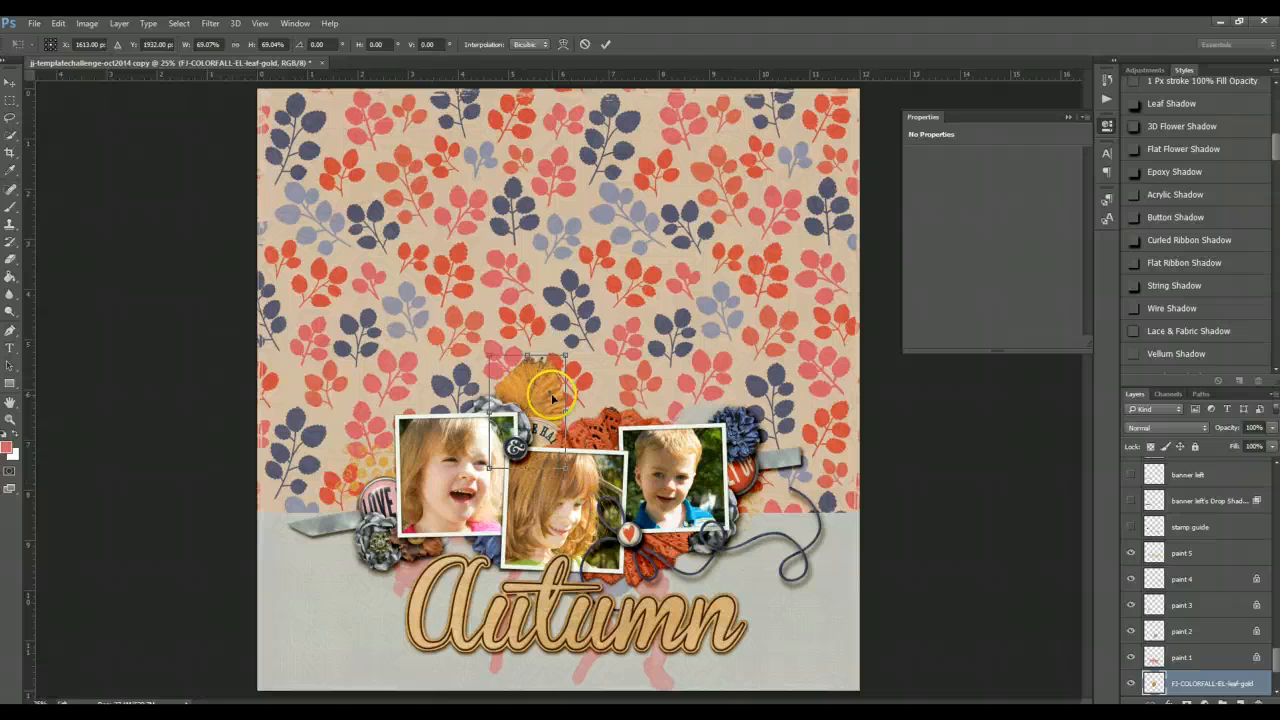
key("Return")
- Tuck the gold leaf behind the right photo beside the blue flower and apply the Leaf Shadow style
left_click_drag(580, 387, 776, 445)
key("Return")
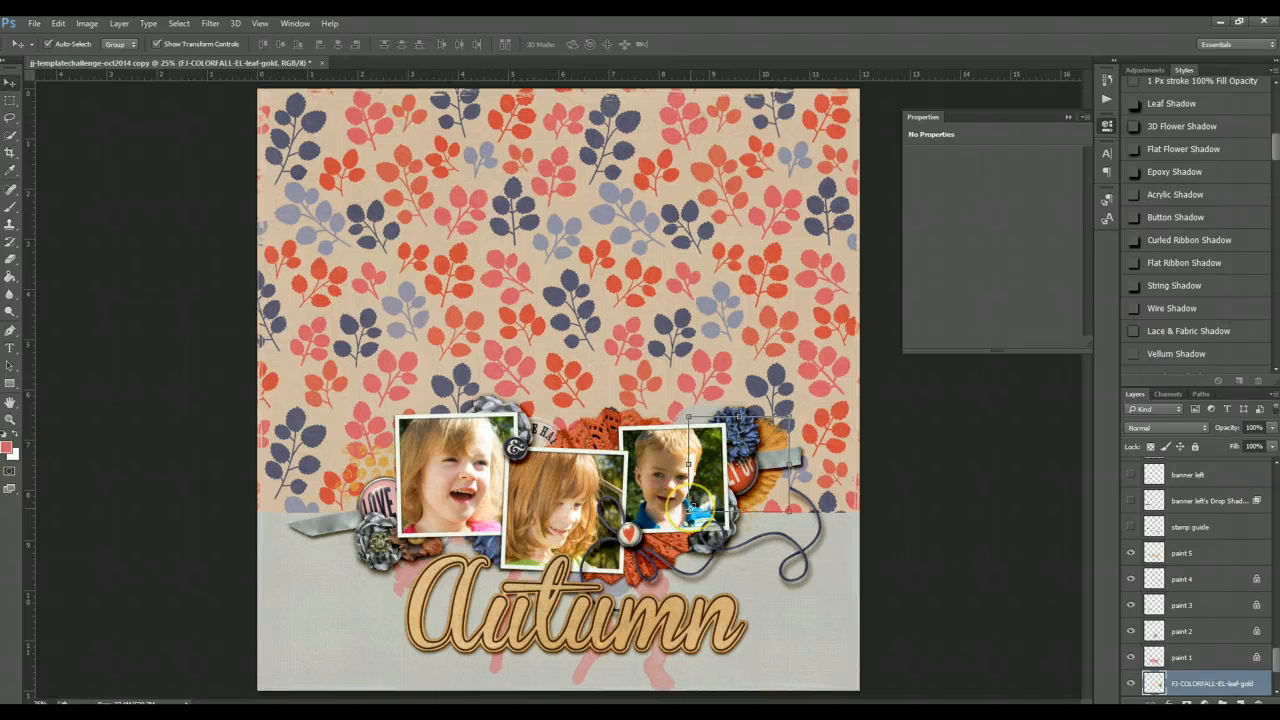
left_click_drag(689, 510, 713, 488)
key("Return")
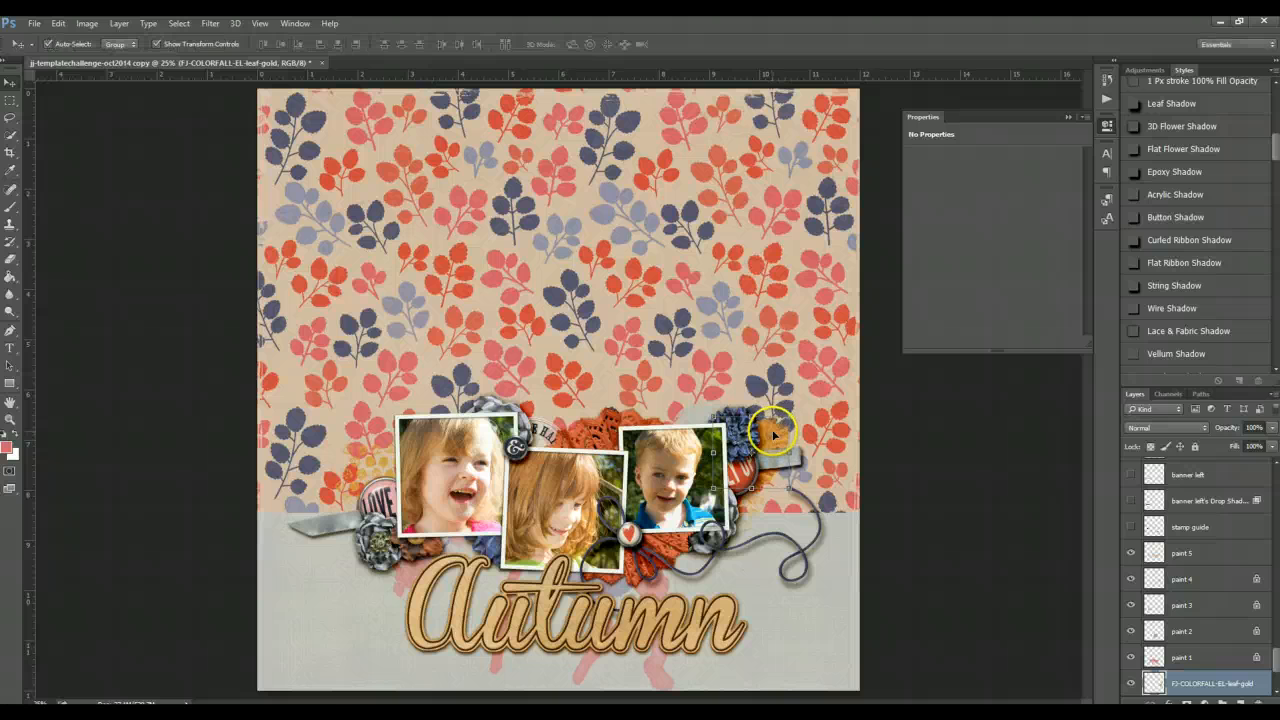
left_click_drag(772, 435, 1183, 110)
key("ctrl+t")
key("Return")
left_click(1183, 106)
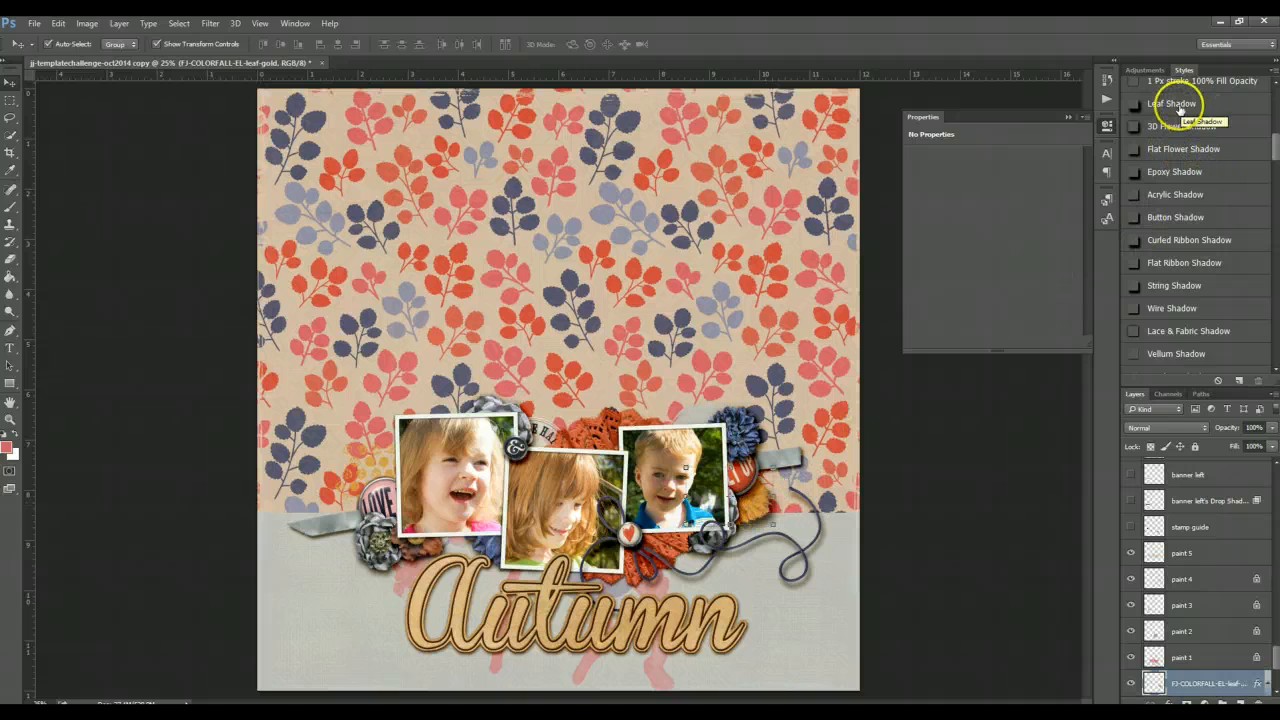
- Duplicate the shadowed gold leaf and drag the copy toward the lower left near the Autumn title
key("ctrl+j")
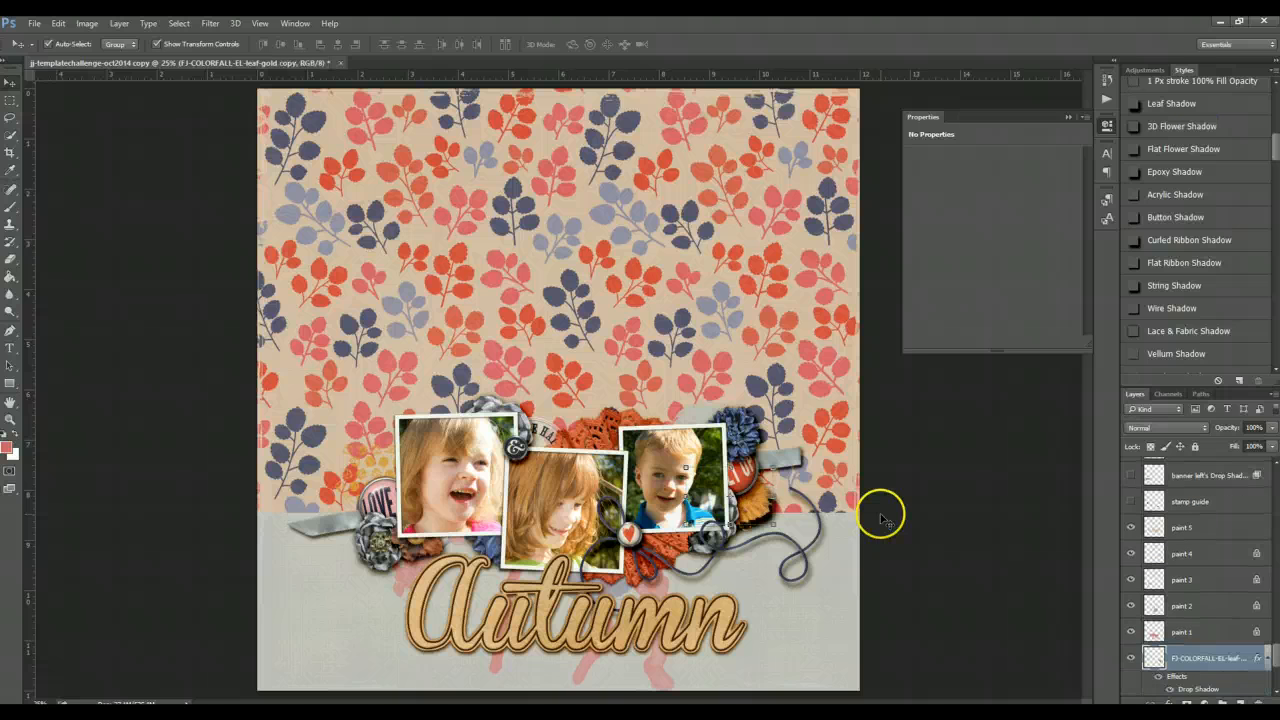
left_click_drag(759, 503, 484, 399)
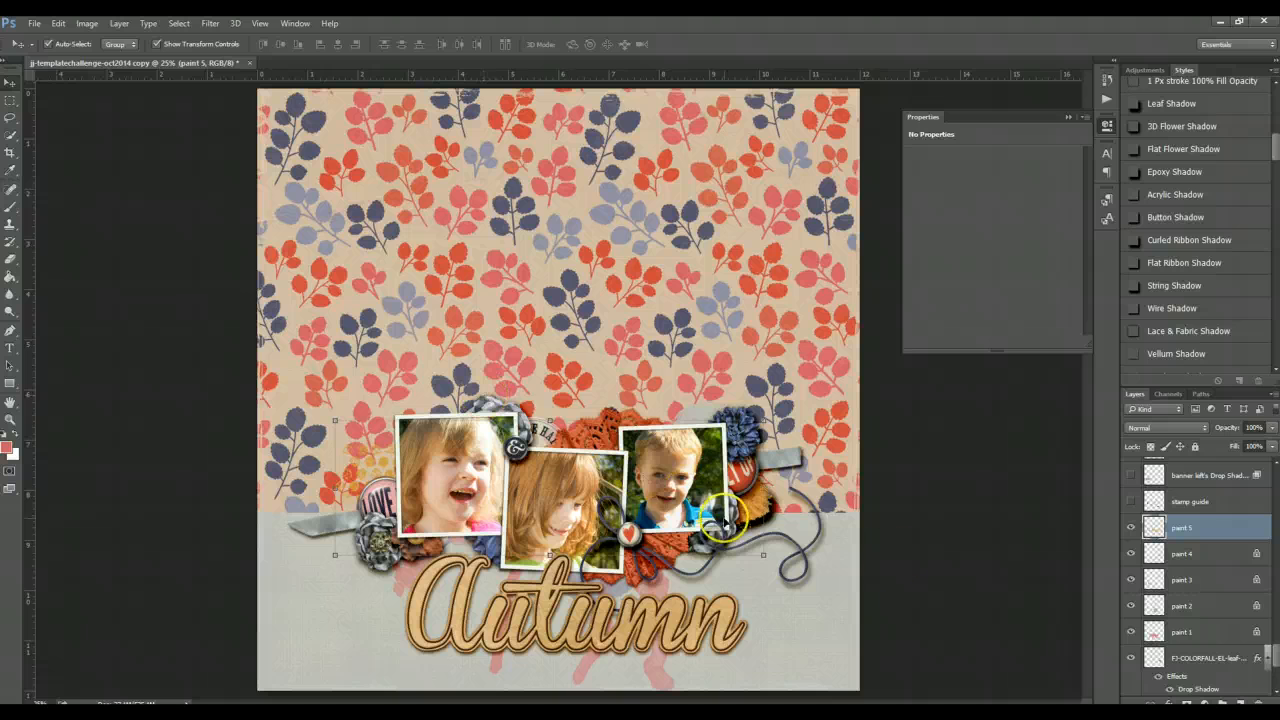
mouse_move(767, 503)
left_mouse_down()
mouse_move(755, 445)
mouse_move(535, 430)
mouse_move(505, 440)
mouse_move(560, 435)
mouse_move(440, 545)
mouse_move(436, 565)
mouse_move(468, 542)
mouse_move(428, 543)
mouse_move(452, 543)
mouse_move(448, 573)
mouse_move(398, 602)
mouse_move(442, 592)
mouse_move(430, 615)
mouse_move(408, 570)
left_mouse_up()
key("Return")
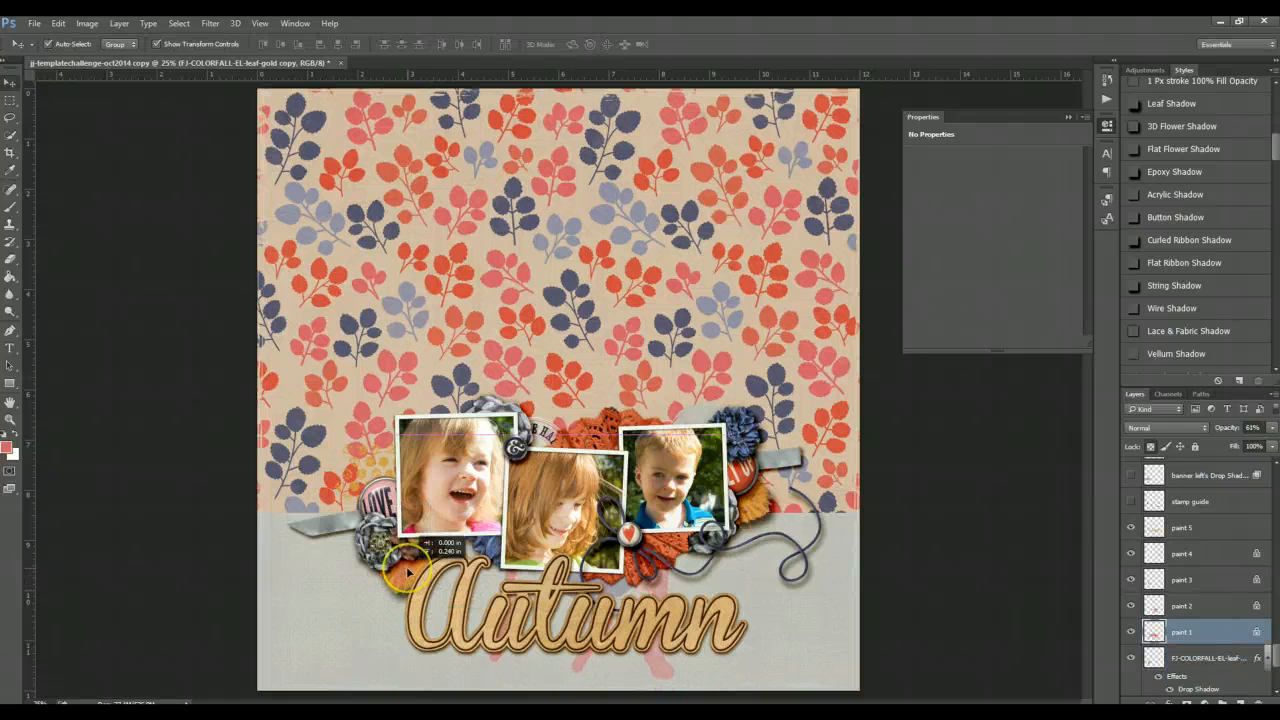
key("ctrl+z")
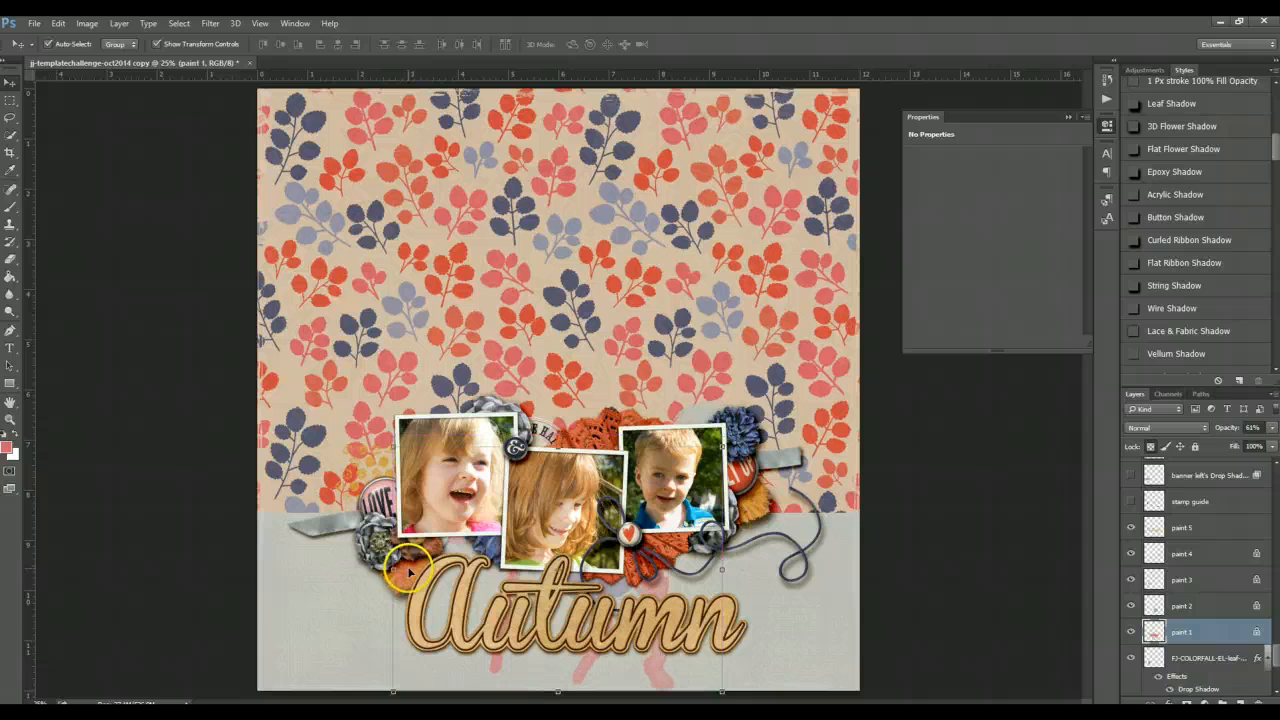
- Select the leaf copy among the overlapping layers and position it just left of the title's A
left_click(368, 594)
left_click(413, 577)
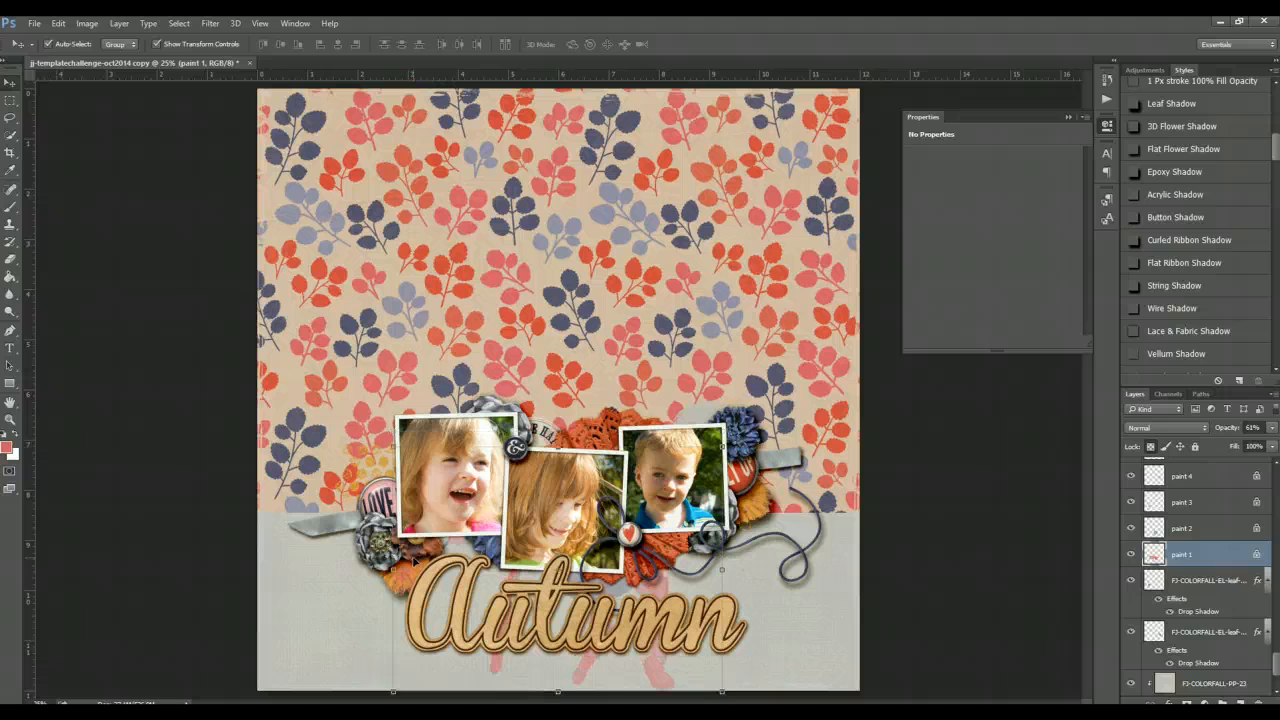
left_click(268, 553)
left_click(400, 575)
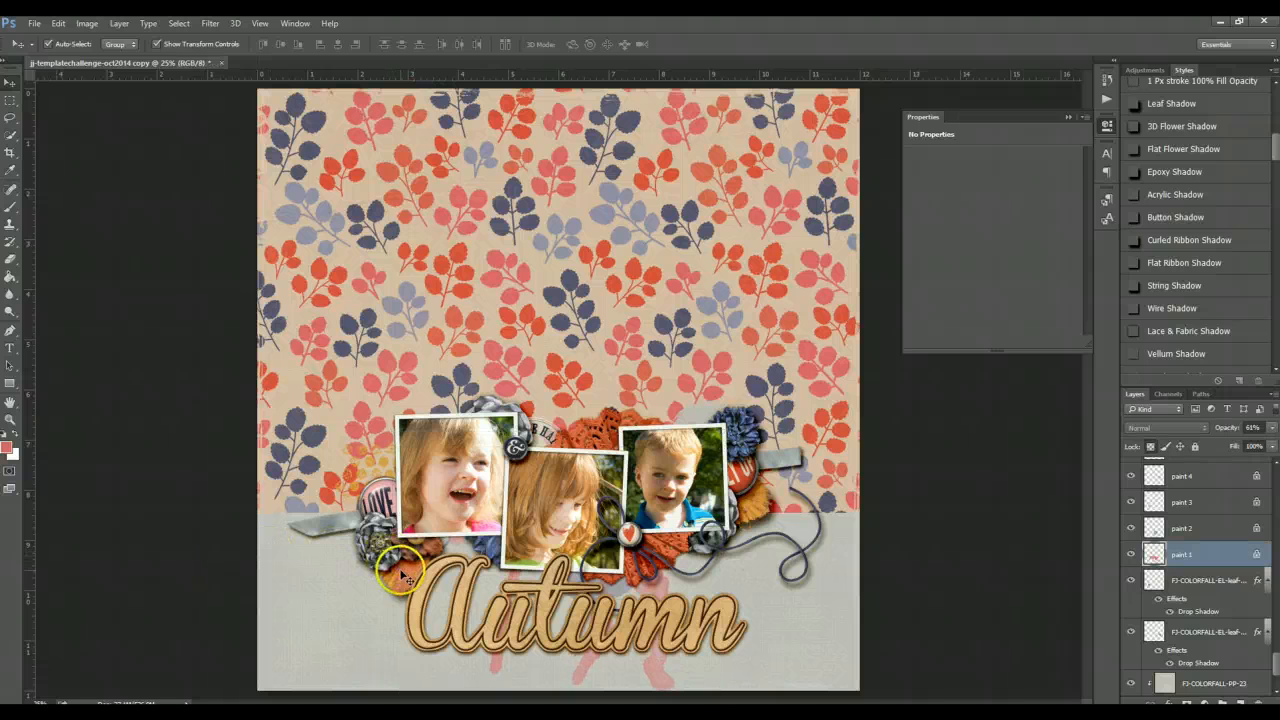
left_click_drag(404, 560, 405, 566)
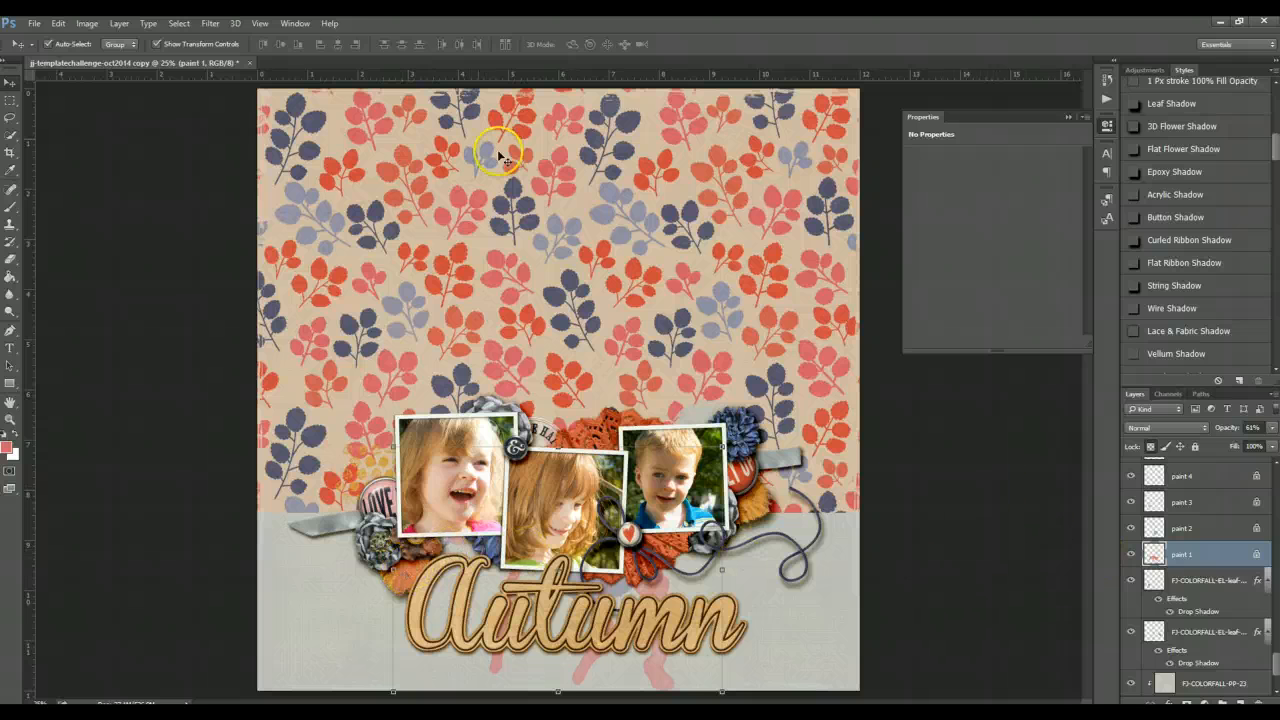
left_click(180, 214)
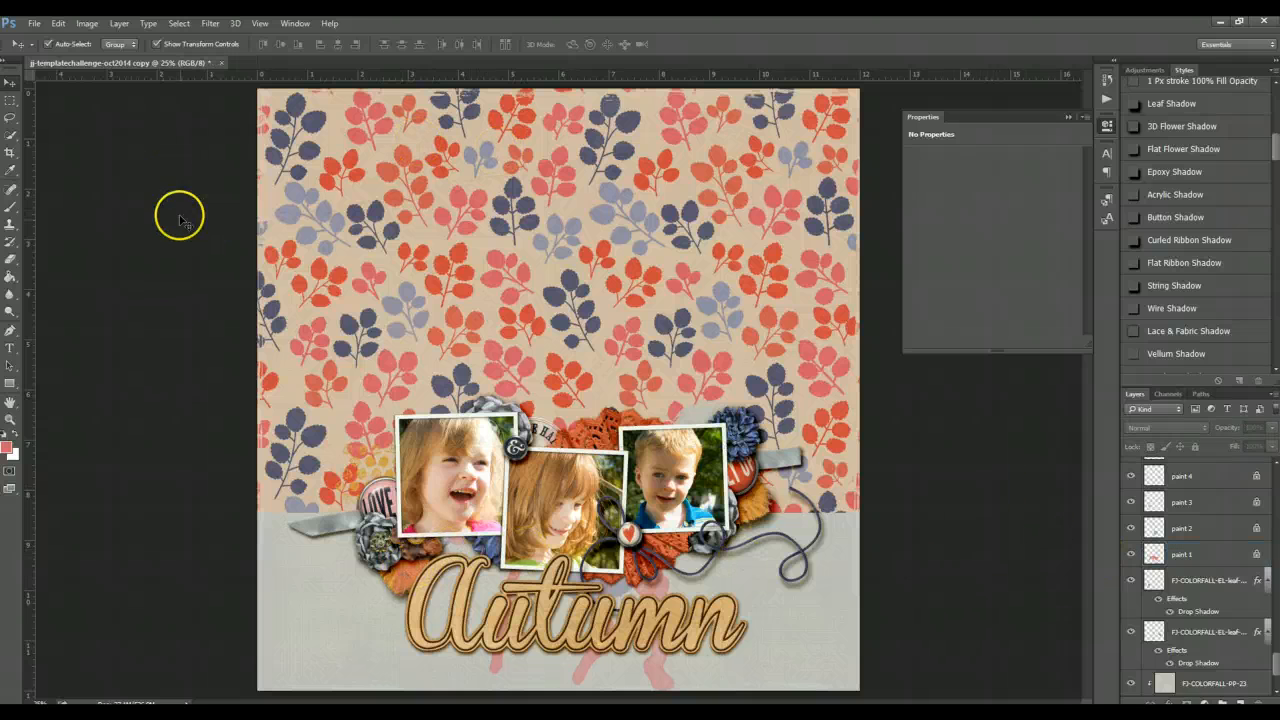
left_click(420, 583)
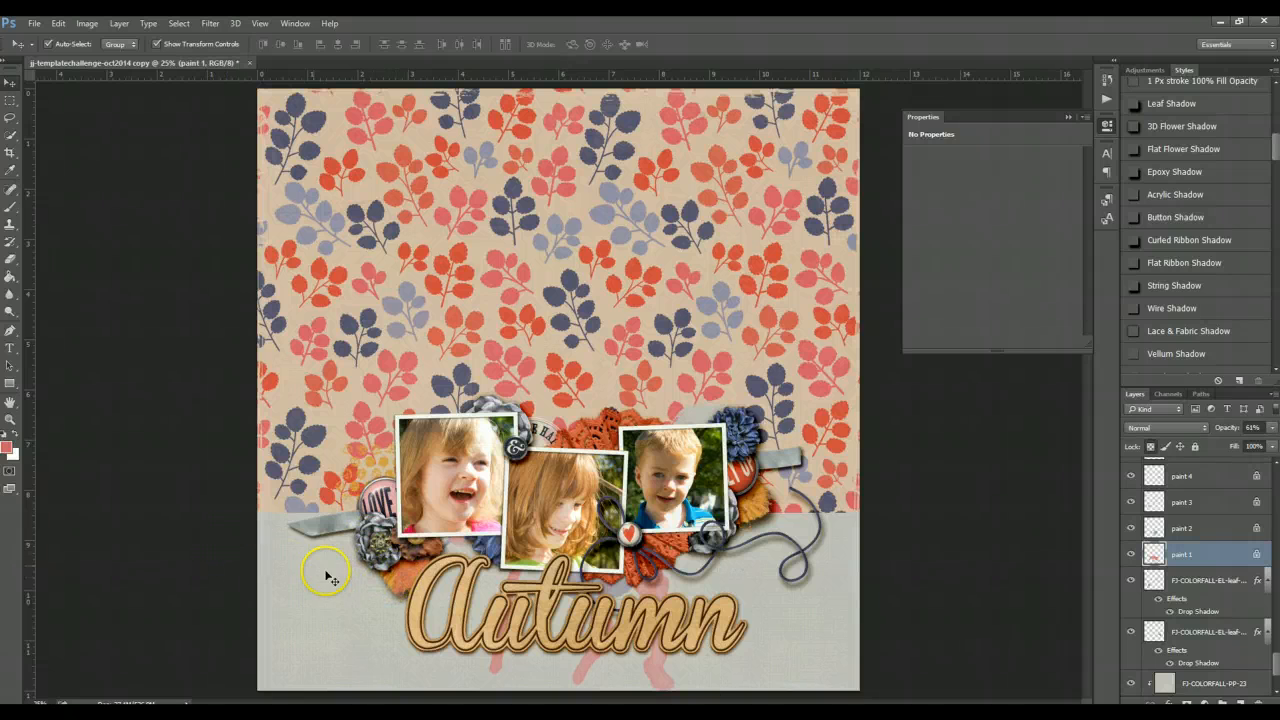
left_click_drag(338, 571, 383, 567)
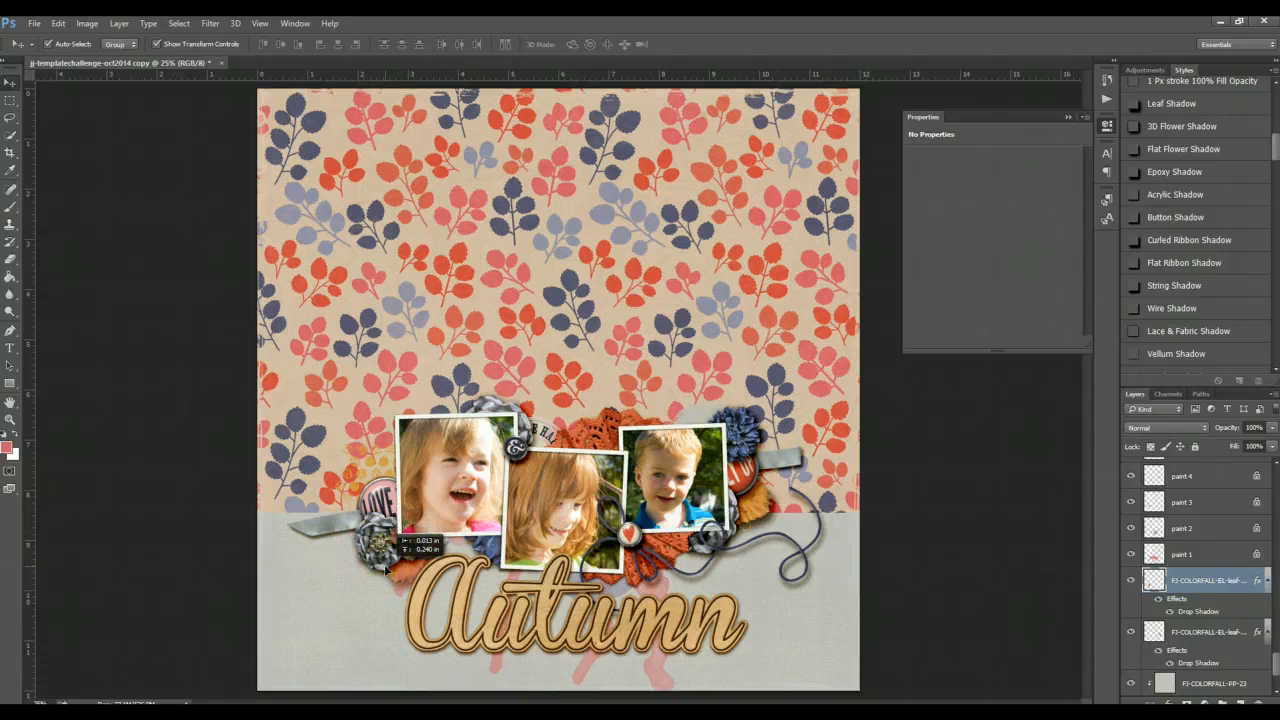
left_click_drag(385, 567, 386, 567)
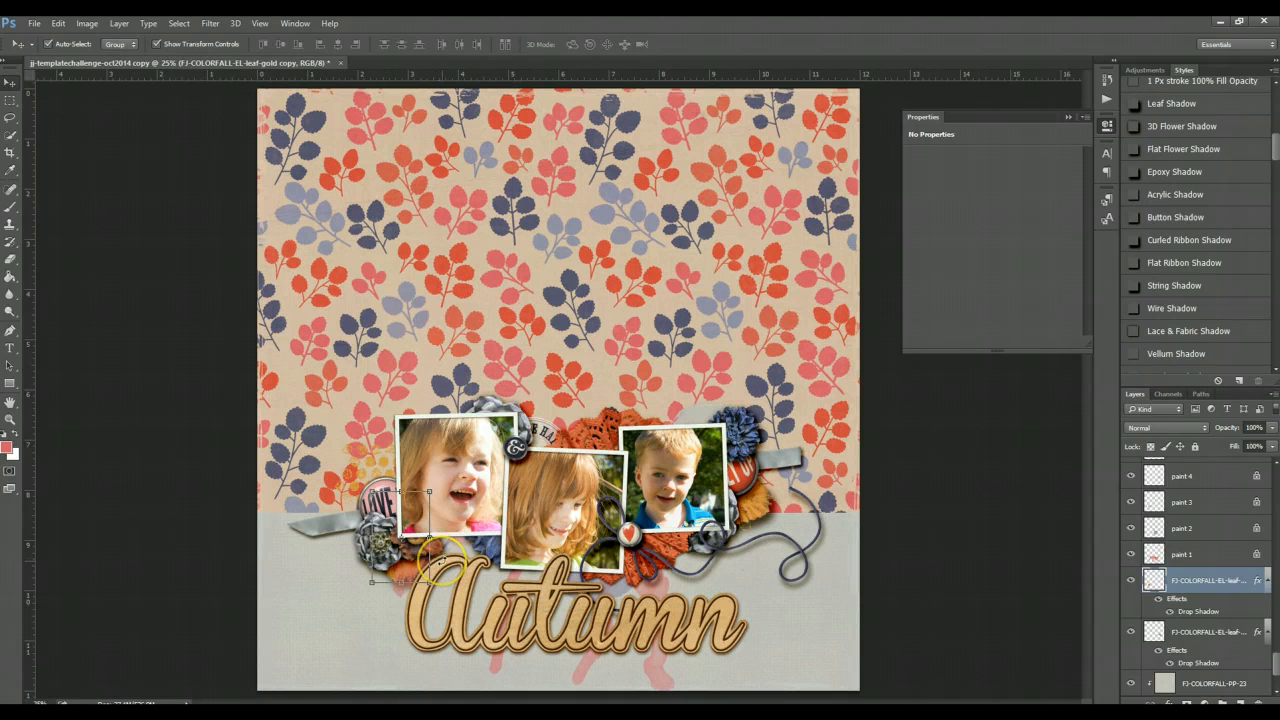
- Rotate the leaf copy about -26° beside the Autumn title
key("ctrl+t")
mouse_move(437, 542)
left_mouse_down()
mouse_move(468, 524)
mouse_move(443, 563)
left_mouse_up()
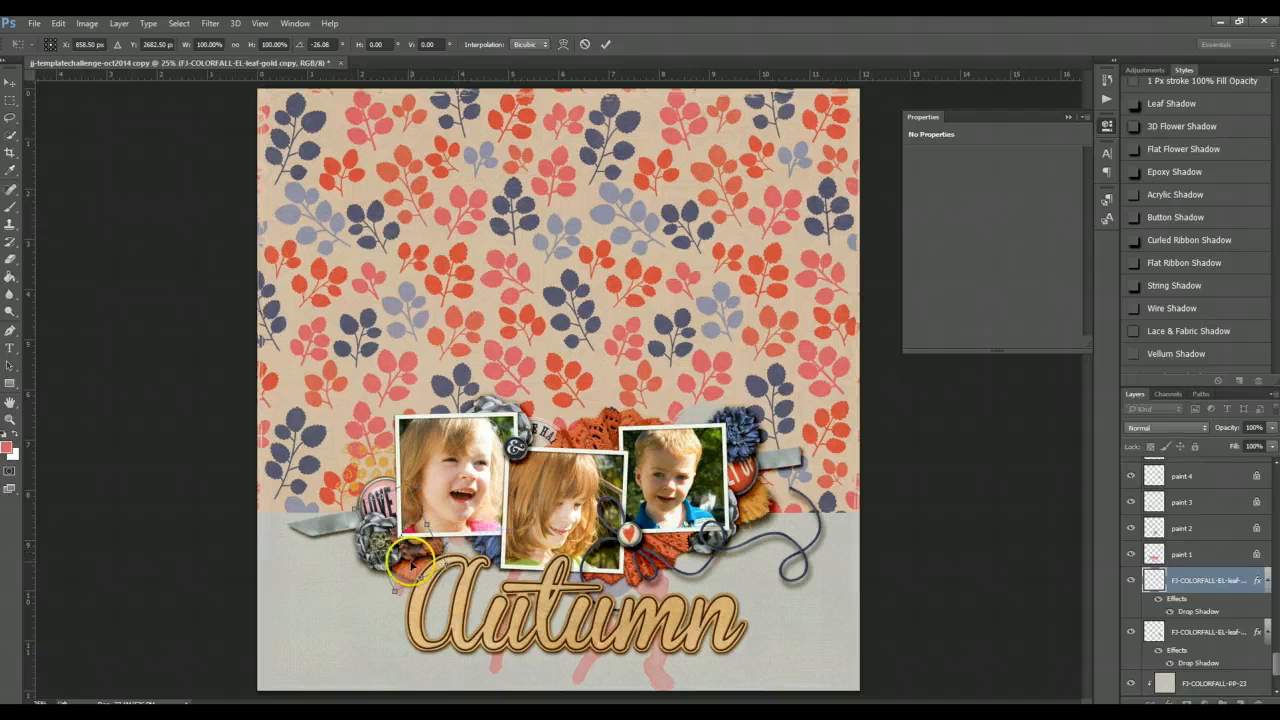
key("Return")
left_click(412, 568)
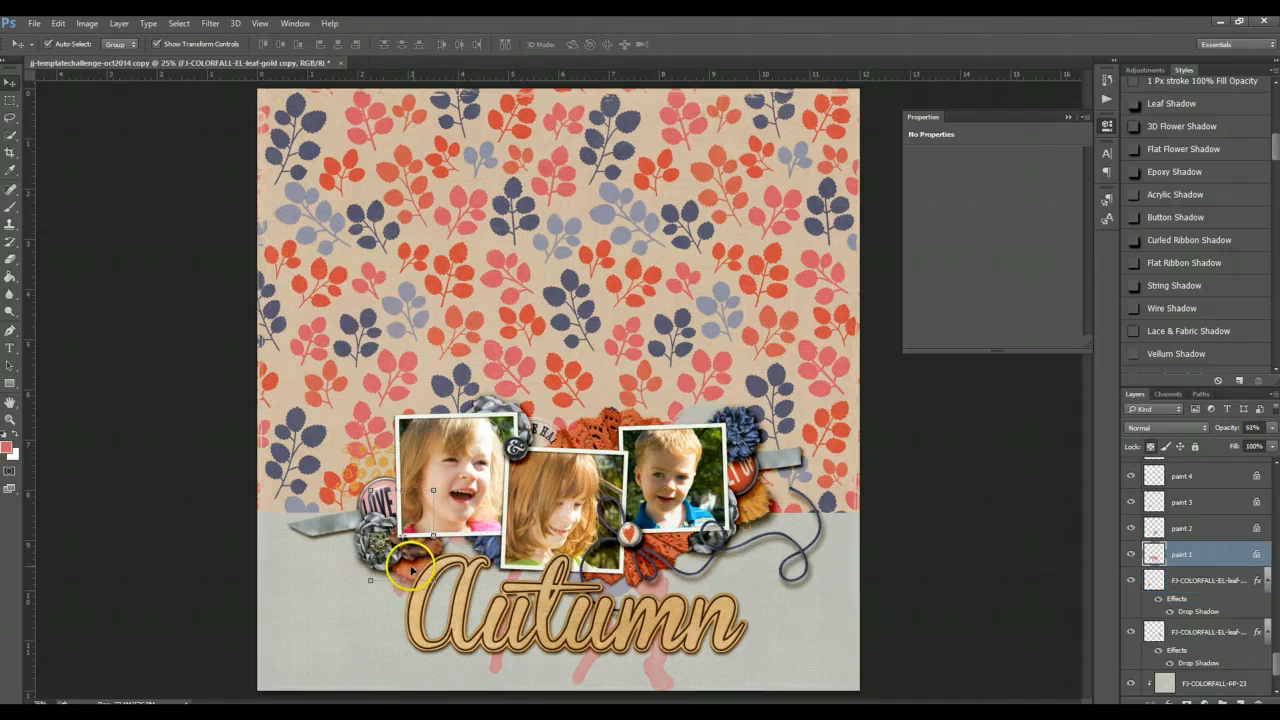
left_click_drag(409, 562, 402, 564)
left_click(208, 568)
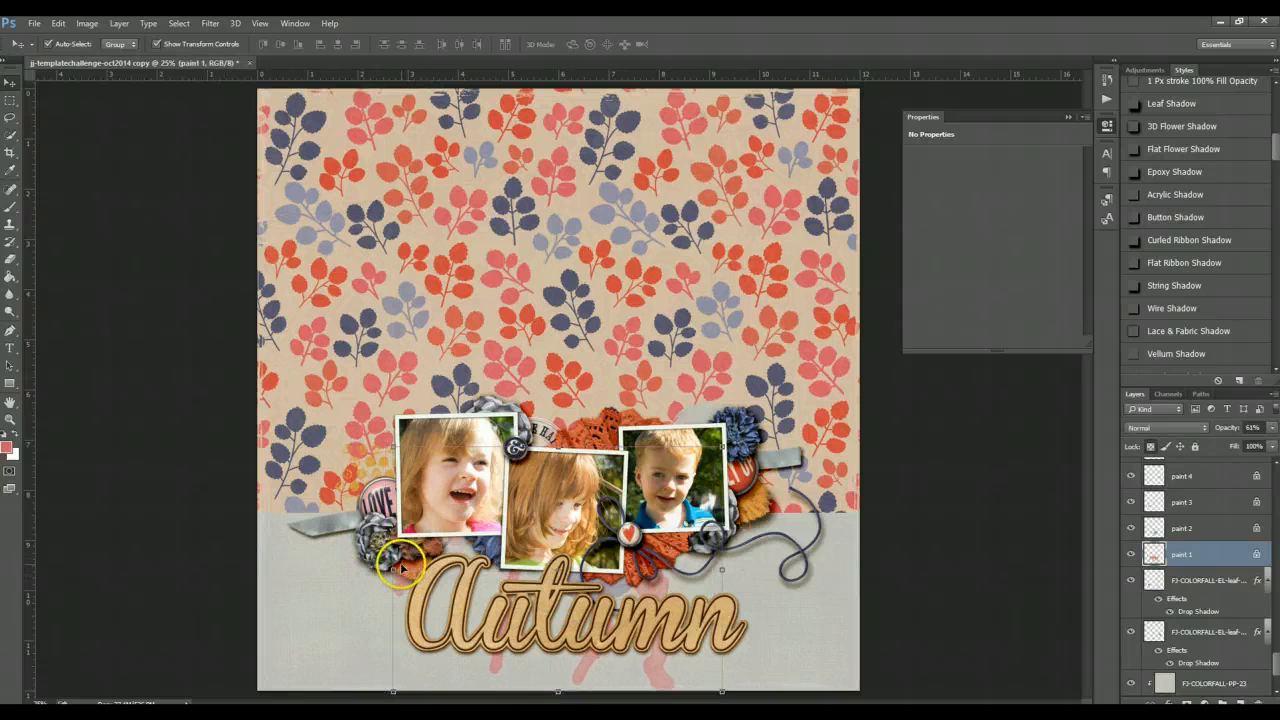
- Search the canvas and layer stack for the gold leaf copy lying beneath the paint layers
left_click(185, 462)
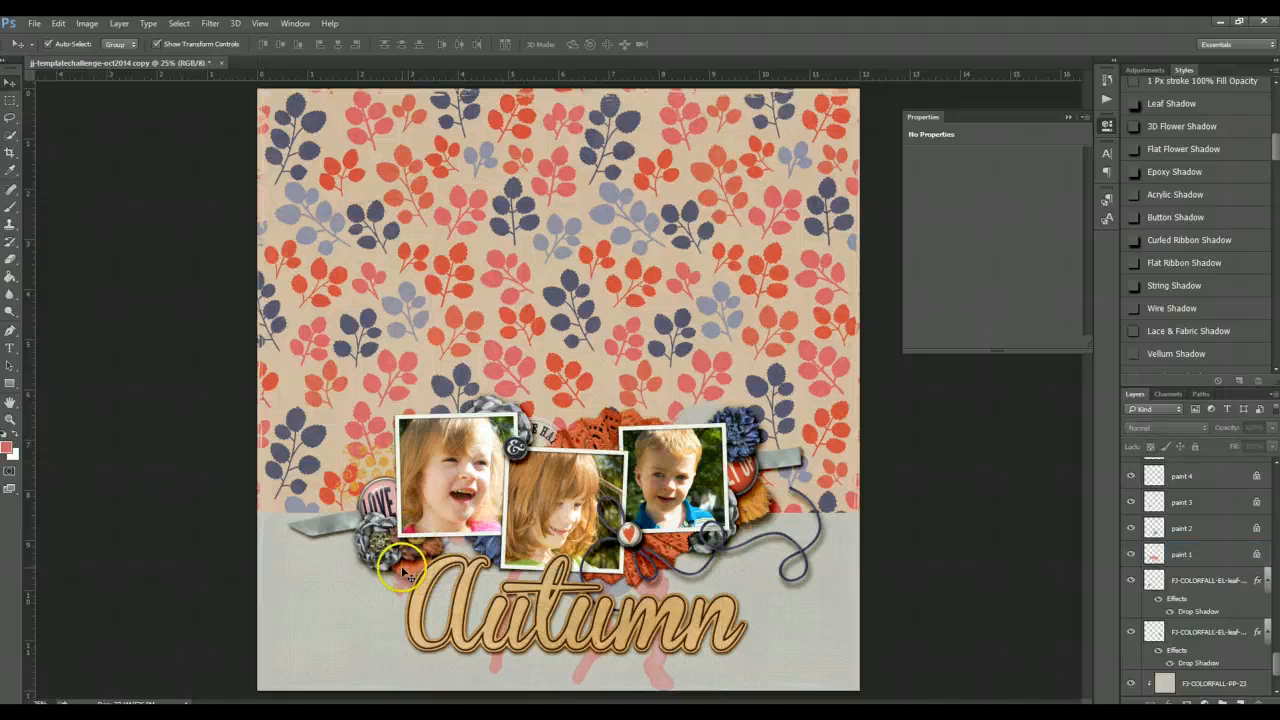
left_click(398, 566)
left_click(196, 563)
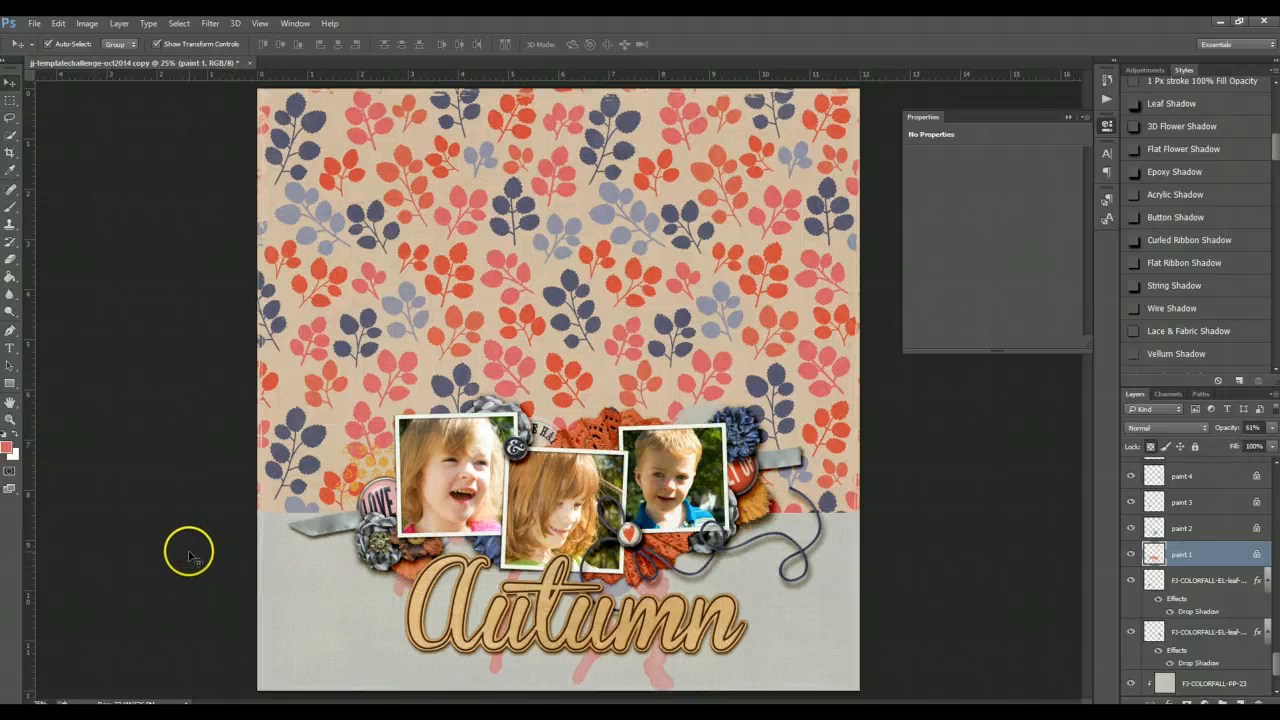
left_click(405, 566)
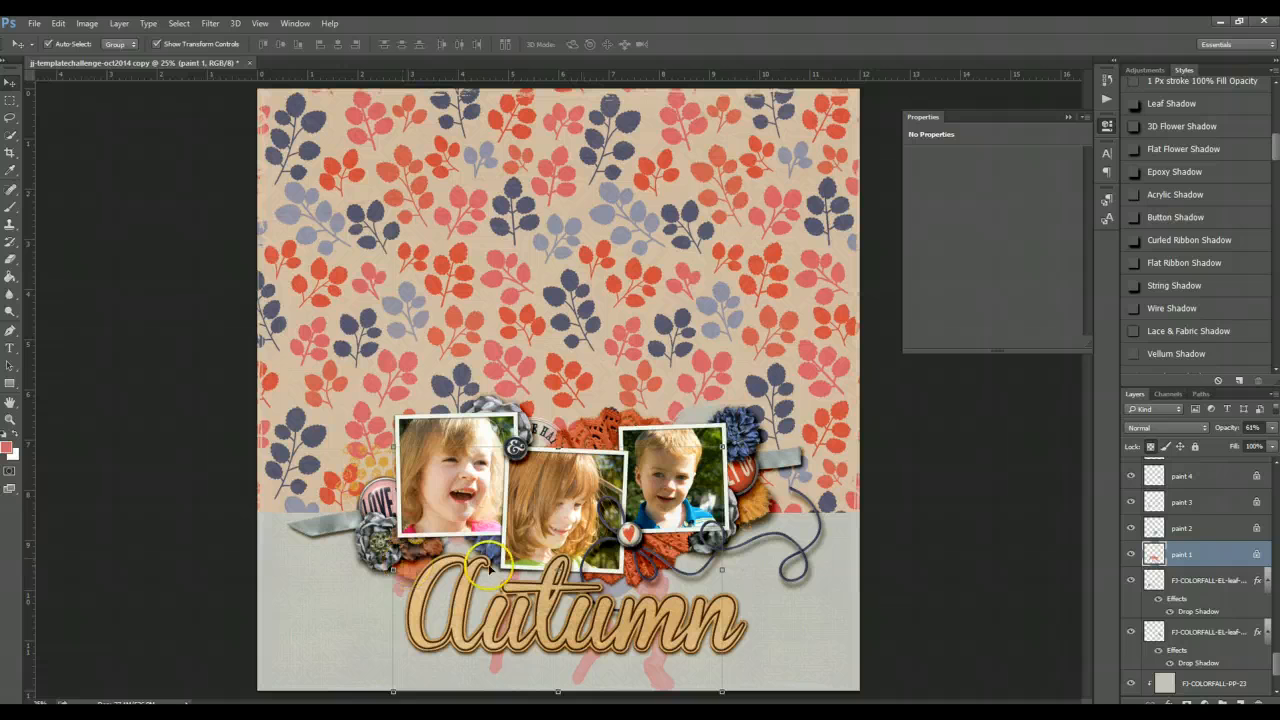
left_click(925, 585)
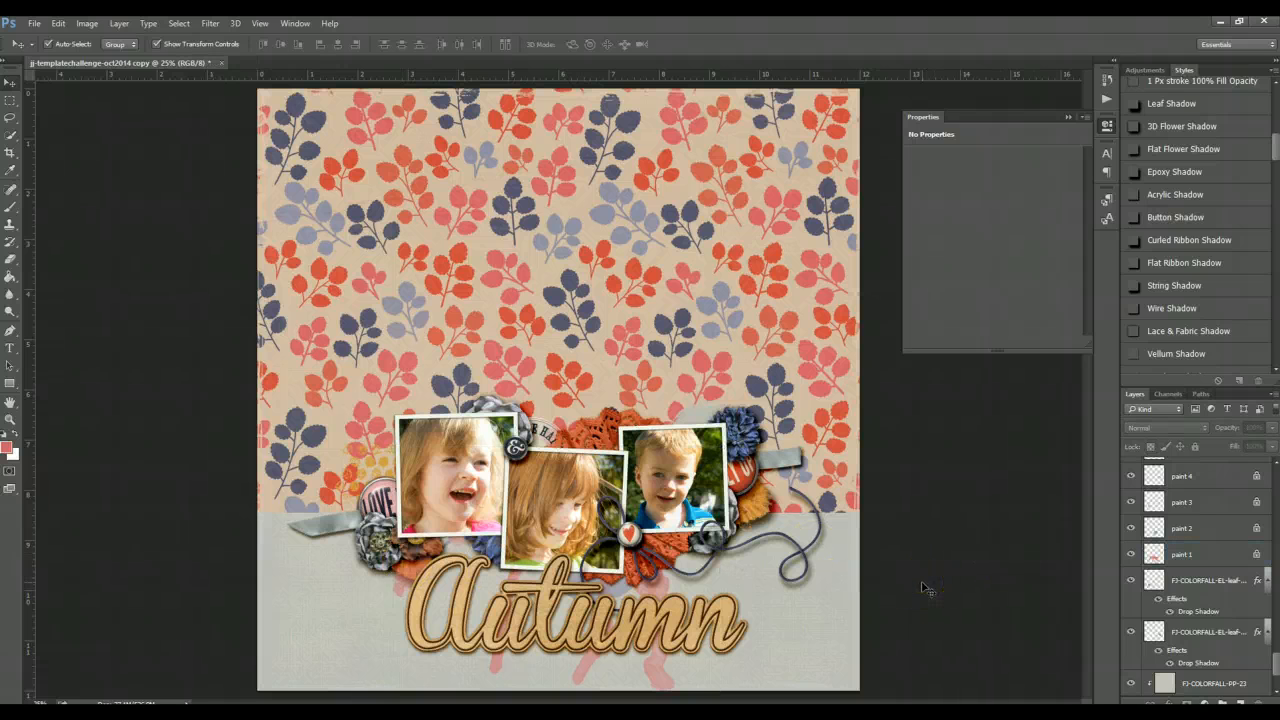
left_click(398, 582)
scroll(1176, 557, "up", 1)
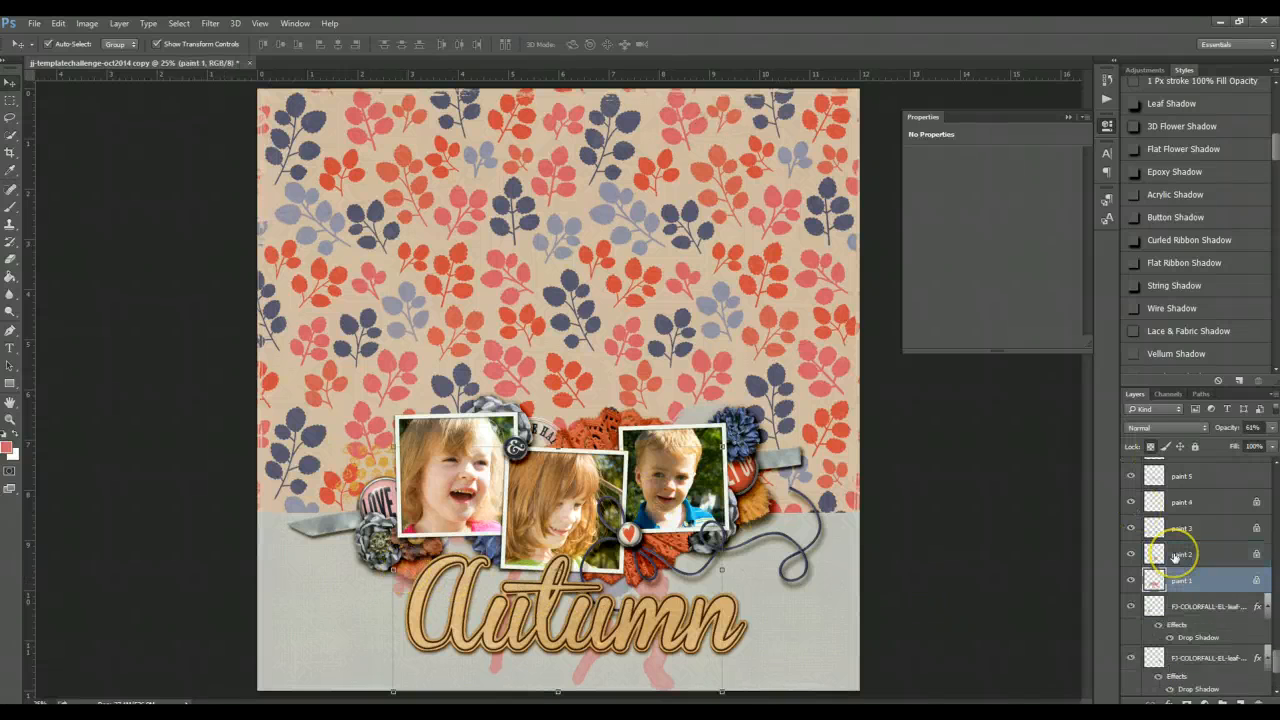
scroll(1176, 557, "up", 1)
scroll(1197, 514, "up", 5)
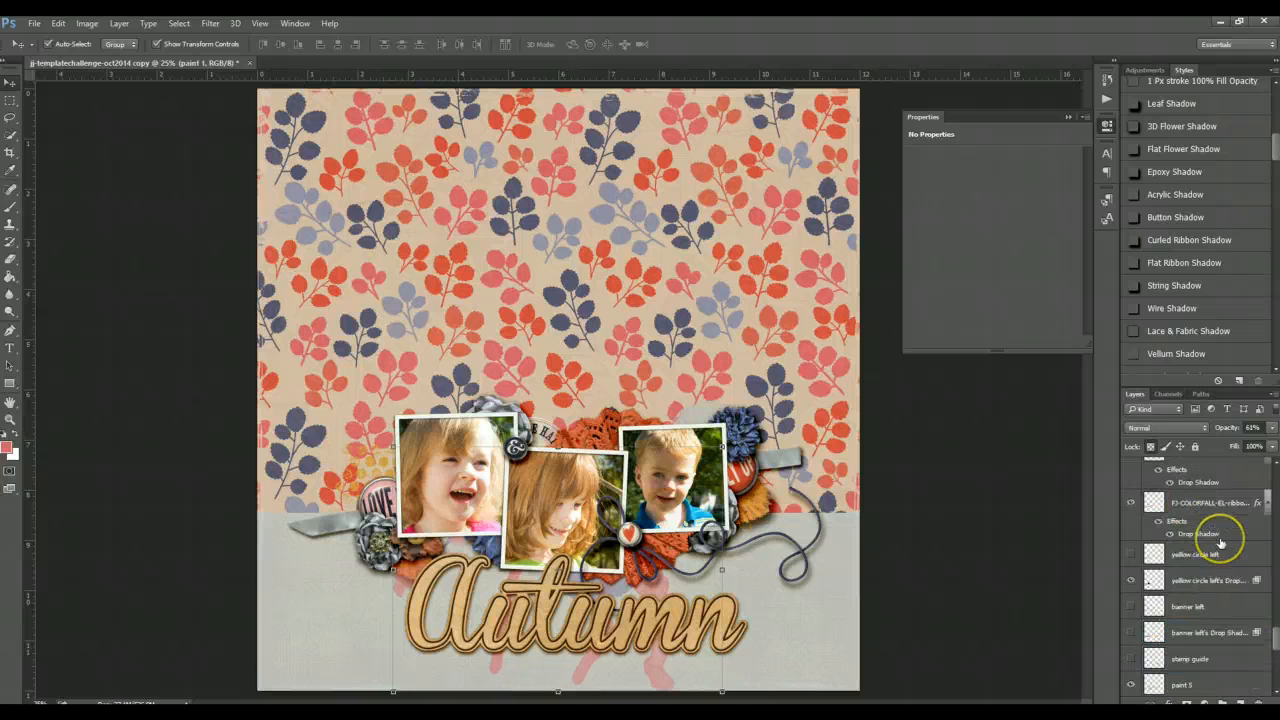
scroll(1216, 538, "up", 5)
left_click(953, 537)
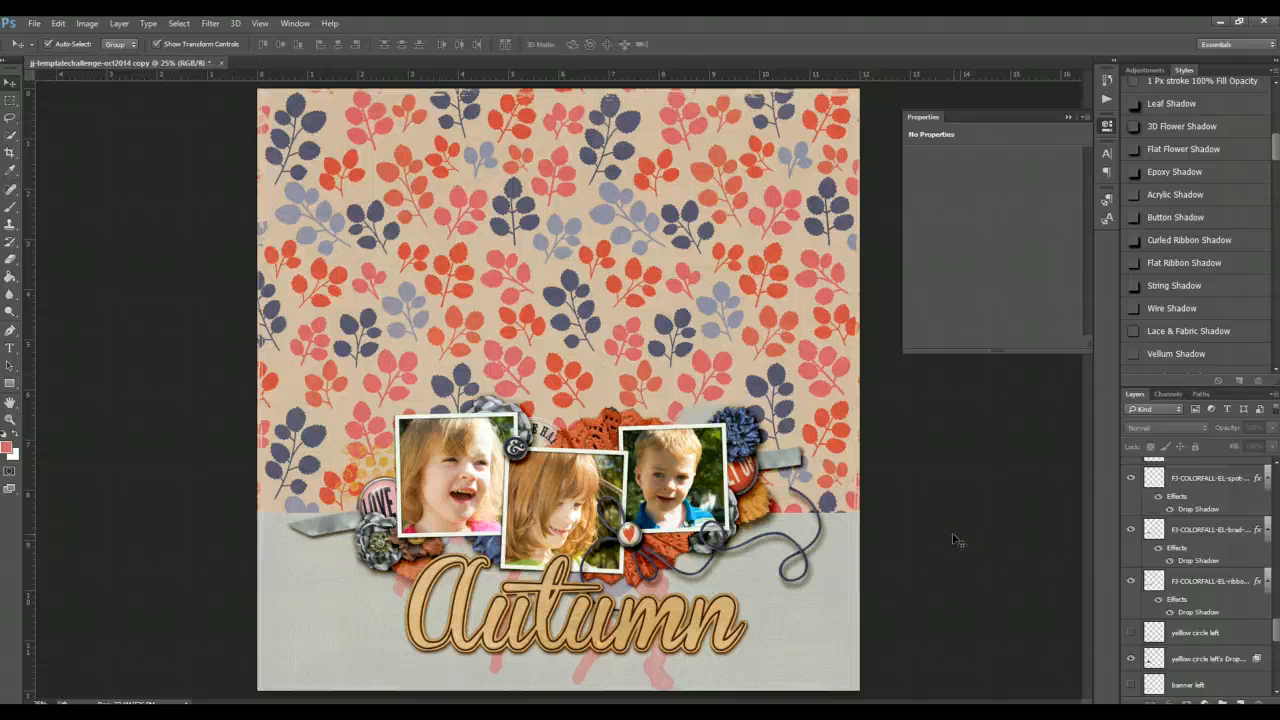
- Select the gold leaf copy and nudge it slightly up and to the left beside the Autumn title
left_click(400, 568)
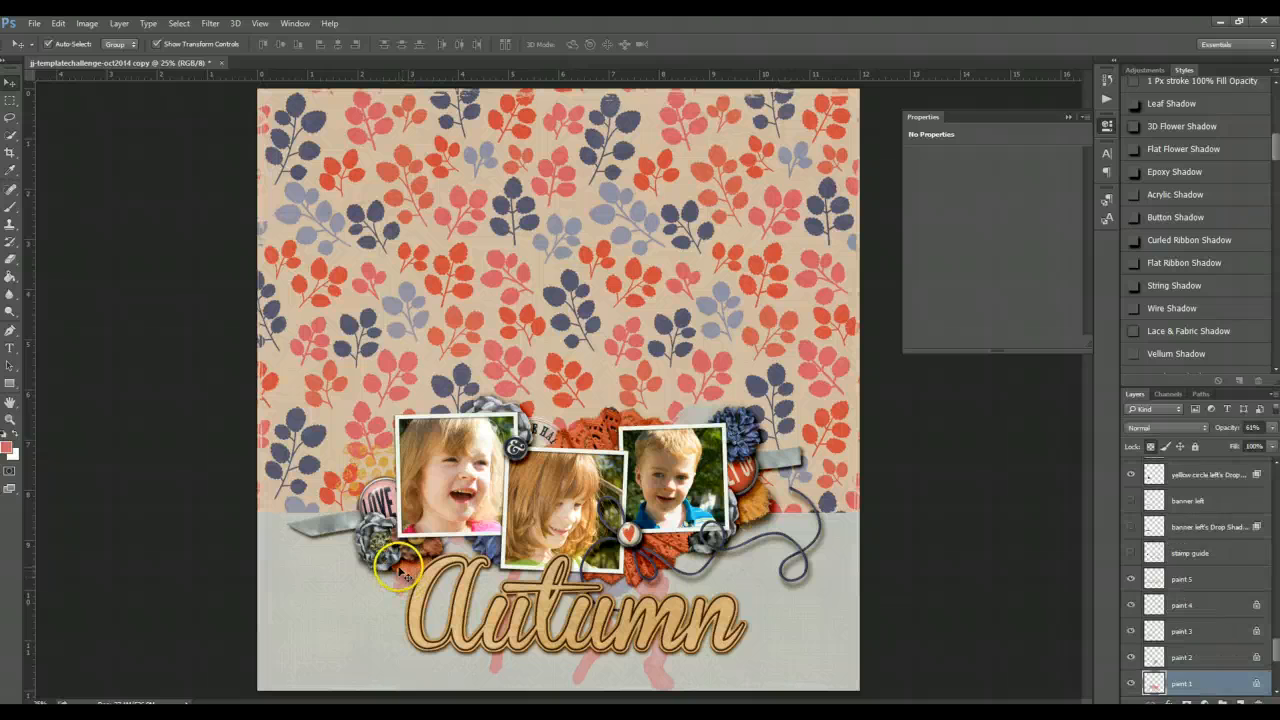
left_click(400, 568)
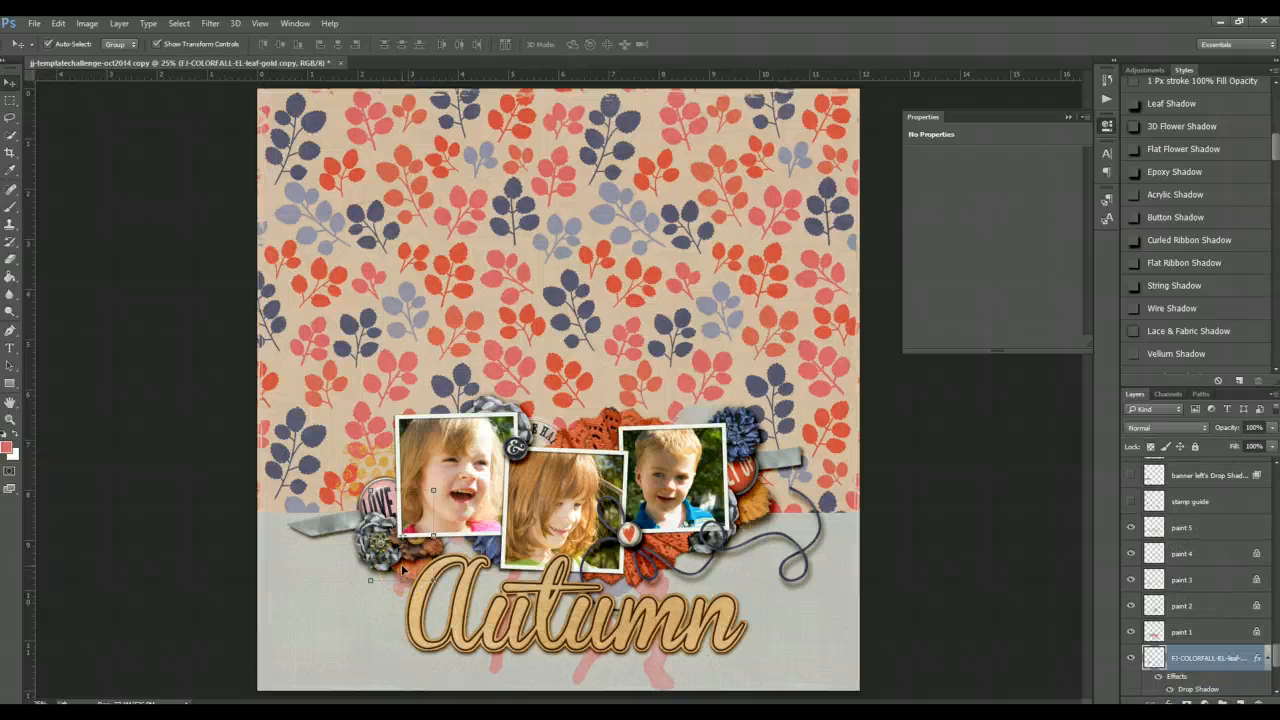
key("shift+Up")
key("shift+Left")
key("shift+Left")
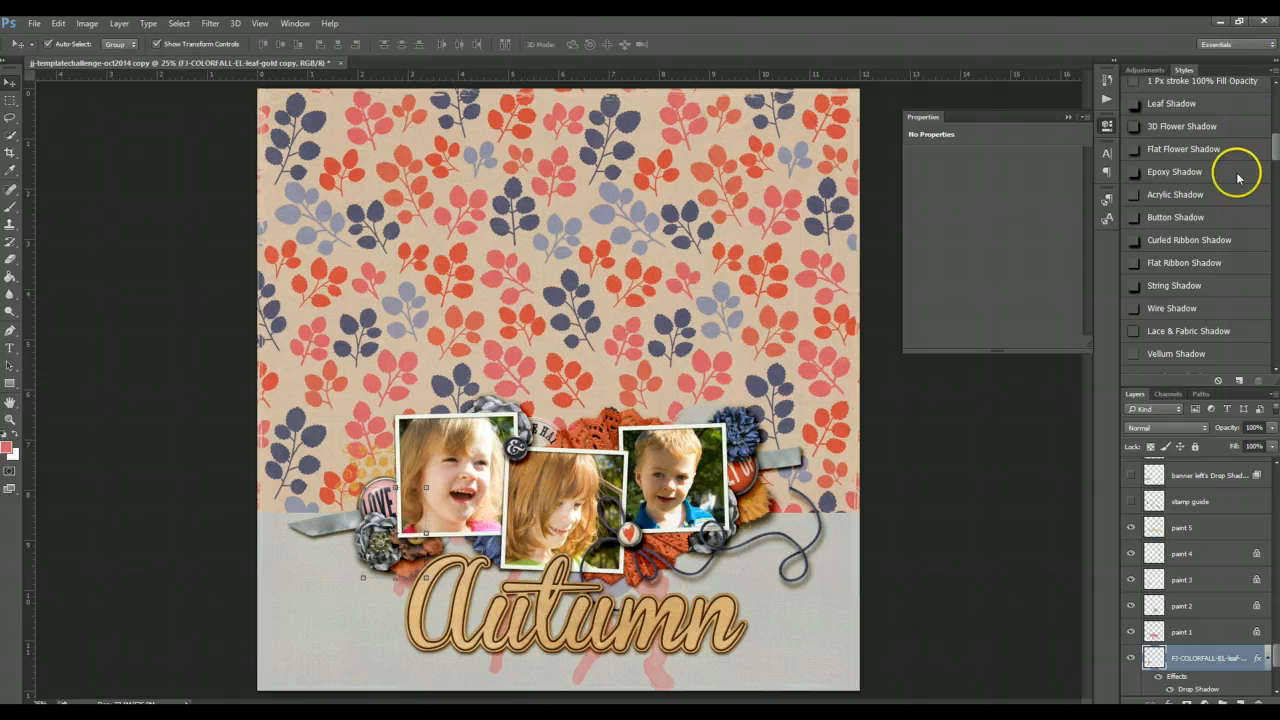
left_click(1000, 493)
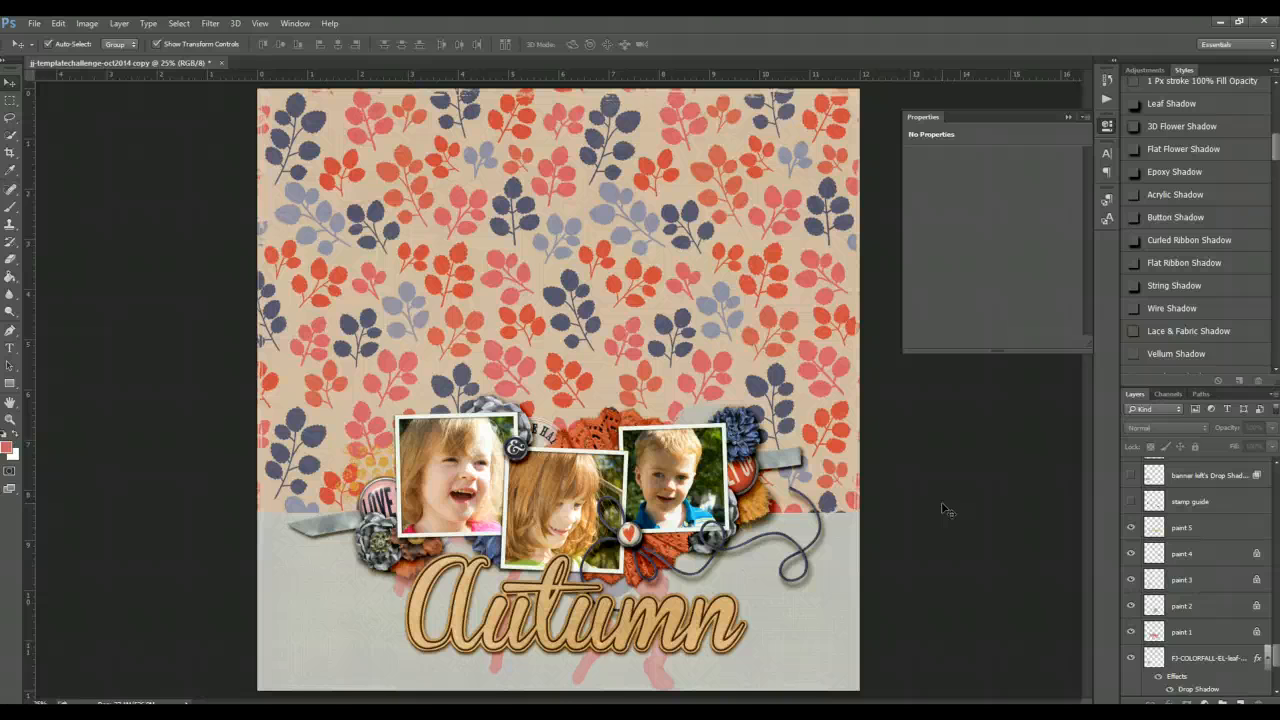
left_click(939, 504)
- Switch to ACDSee and browse the FJ_colorfall elements folder for a word art piece
left_click(386, 702)
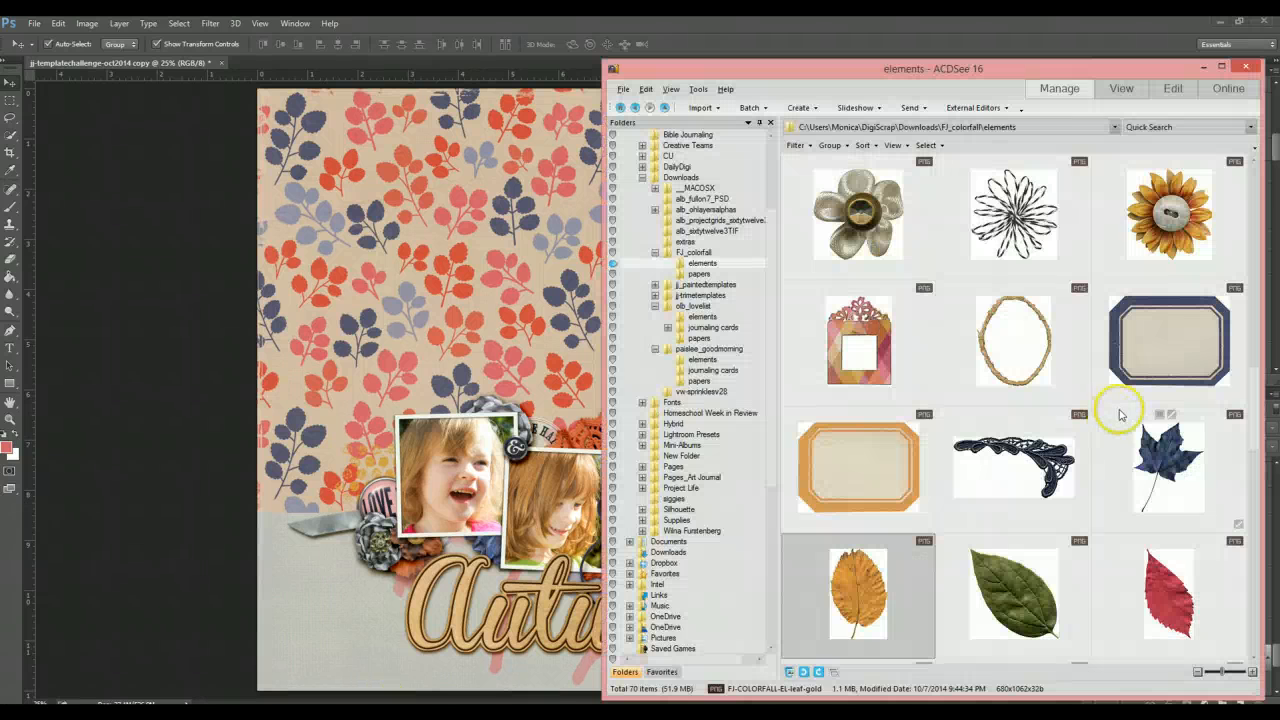
scroll(1106, 428, "down", 1)
scroll(1104, 430, "down", 3)
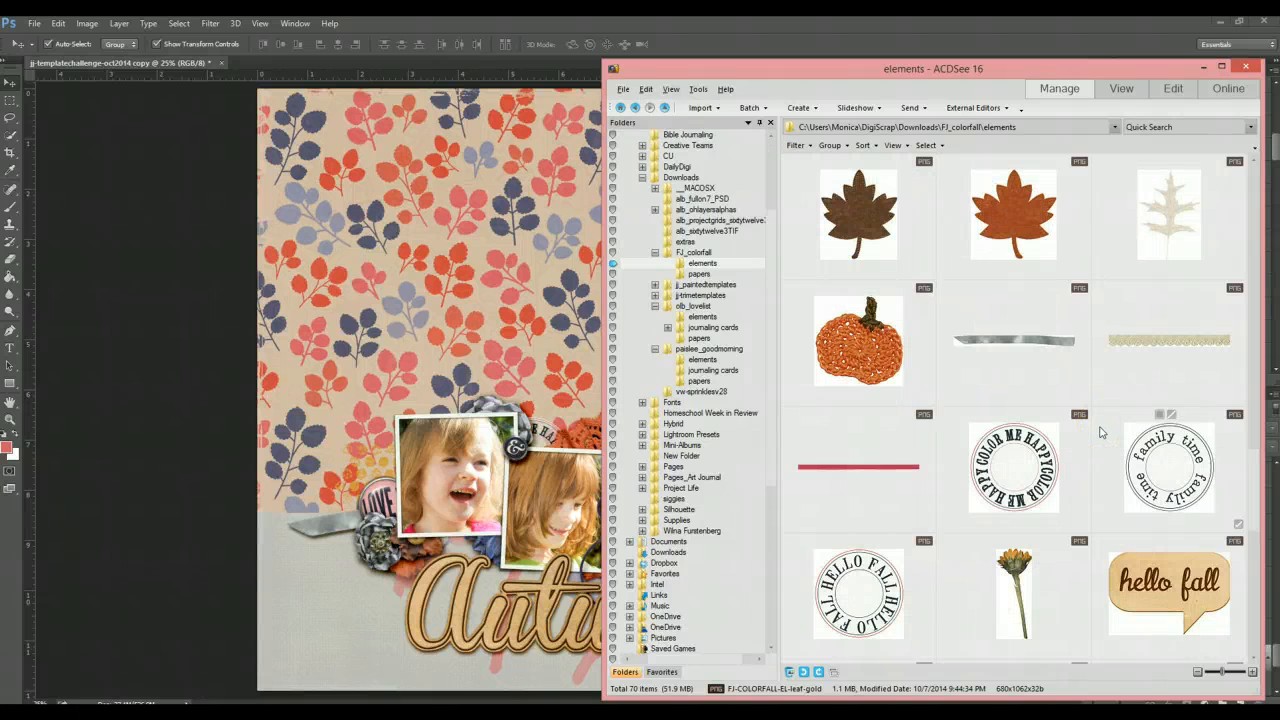
scroll(1101, 432, "down", 1)
mouse_move(1101, 432)
scroll(1101, 432, "down", 1)
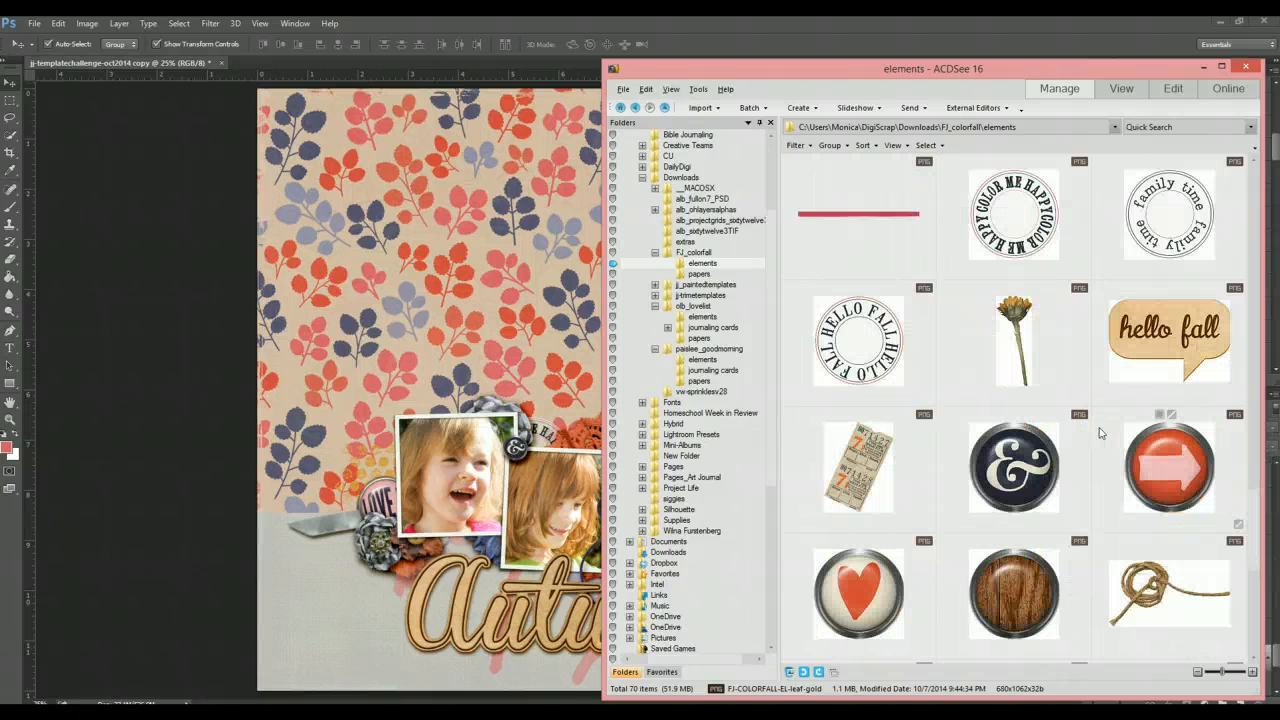
scroll(1101, 432, "down", 1)
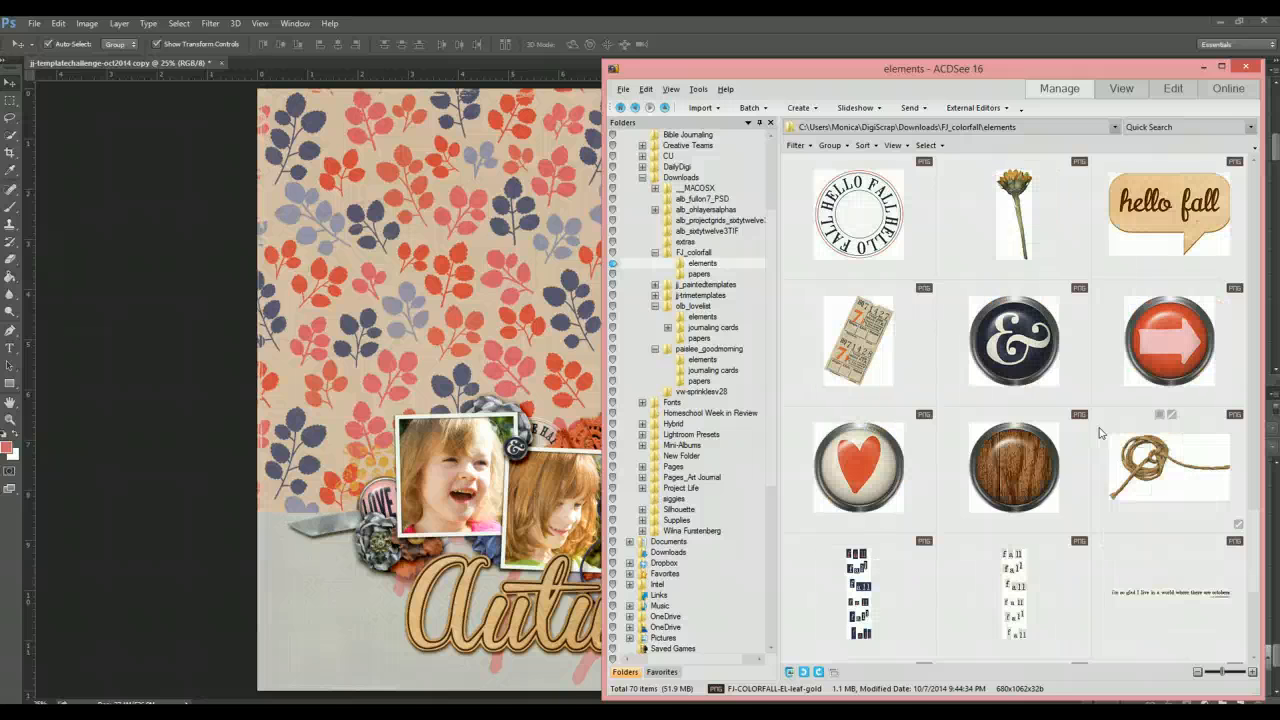
scroll(1100, 432, "down", 1)
scroll(1077, 440, "down", 1)
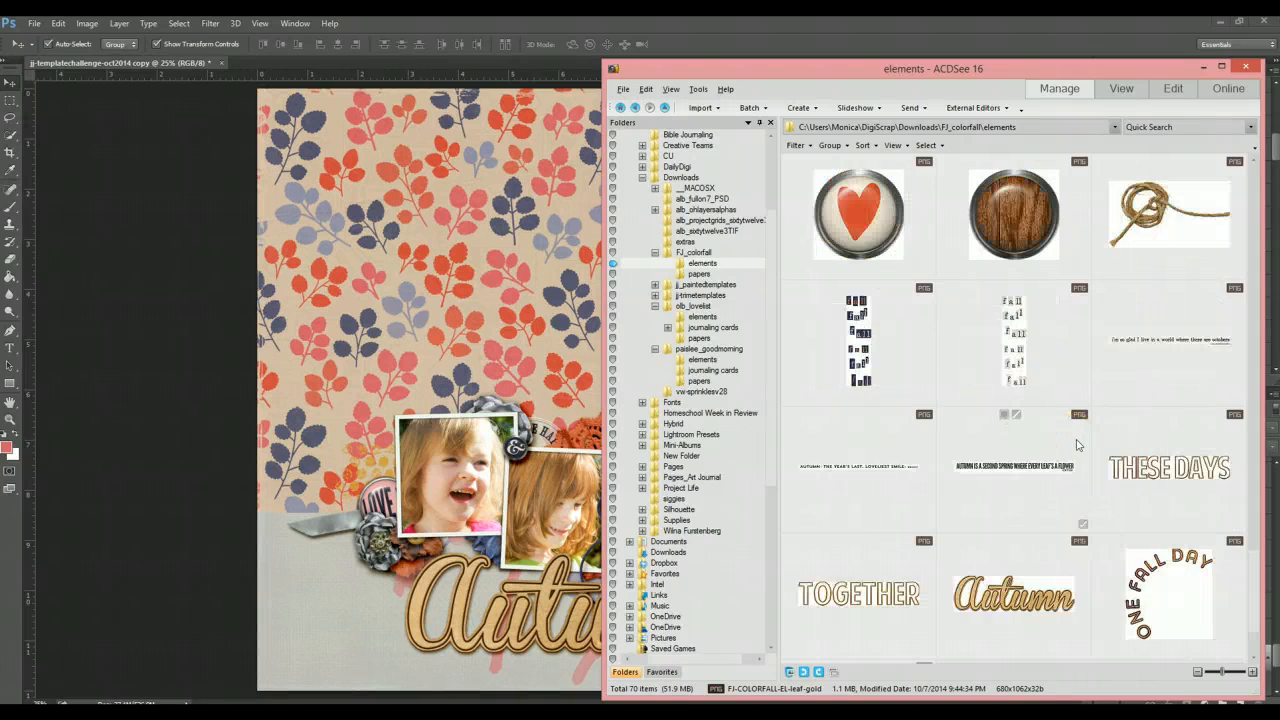
scroll(1077, 444, "down", 1)
left_click(143, 407)
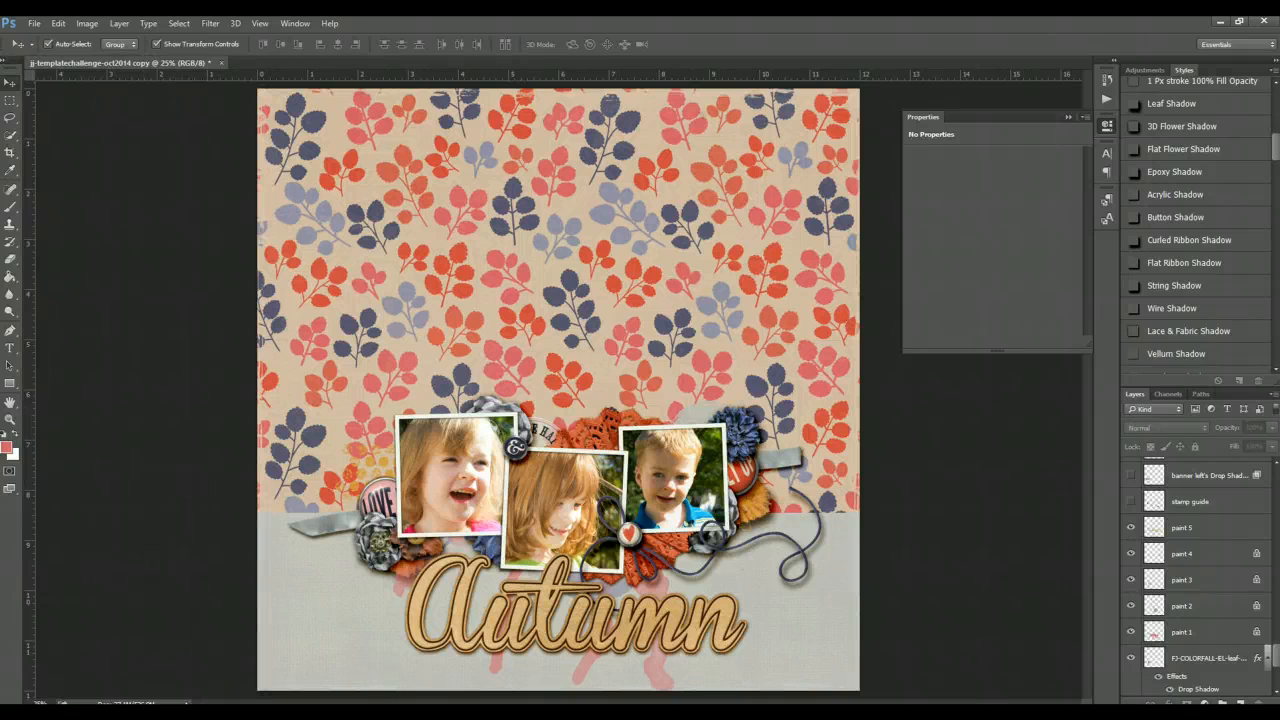
left_click(427, 693)
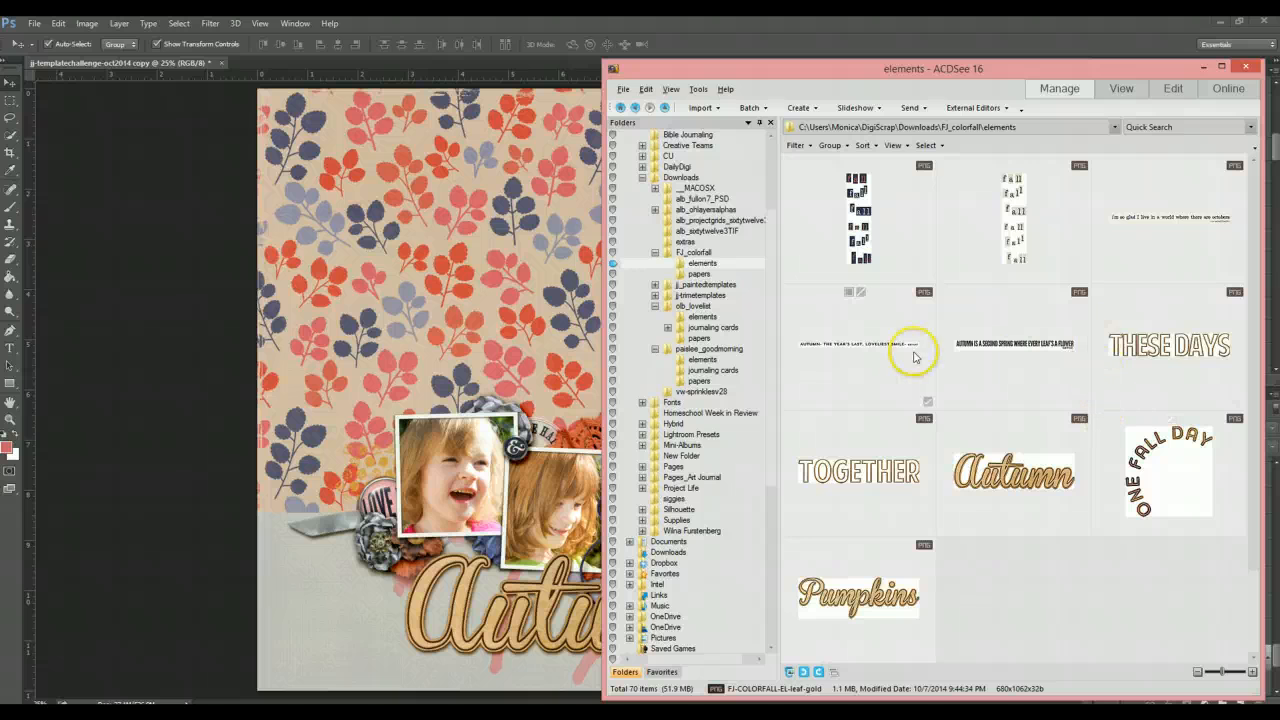
mouse_move(897, 353)
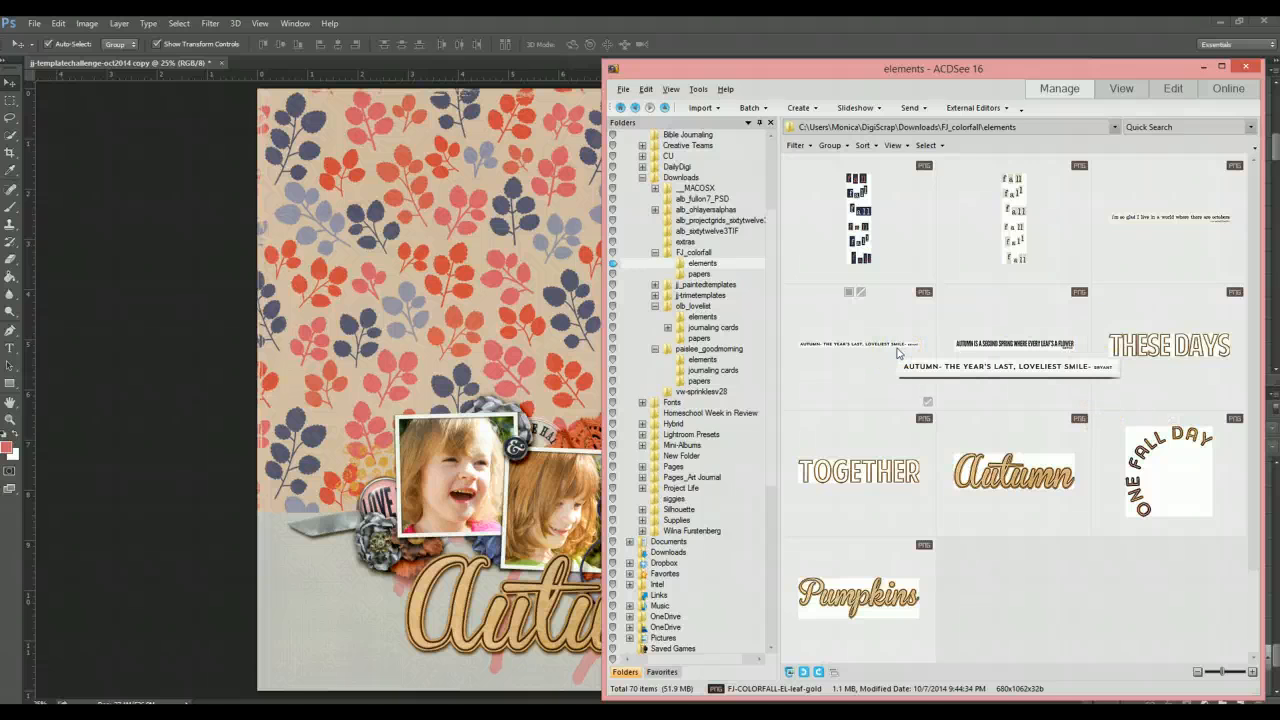
mouse_move(984, 350)
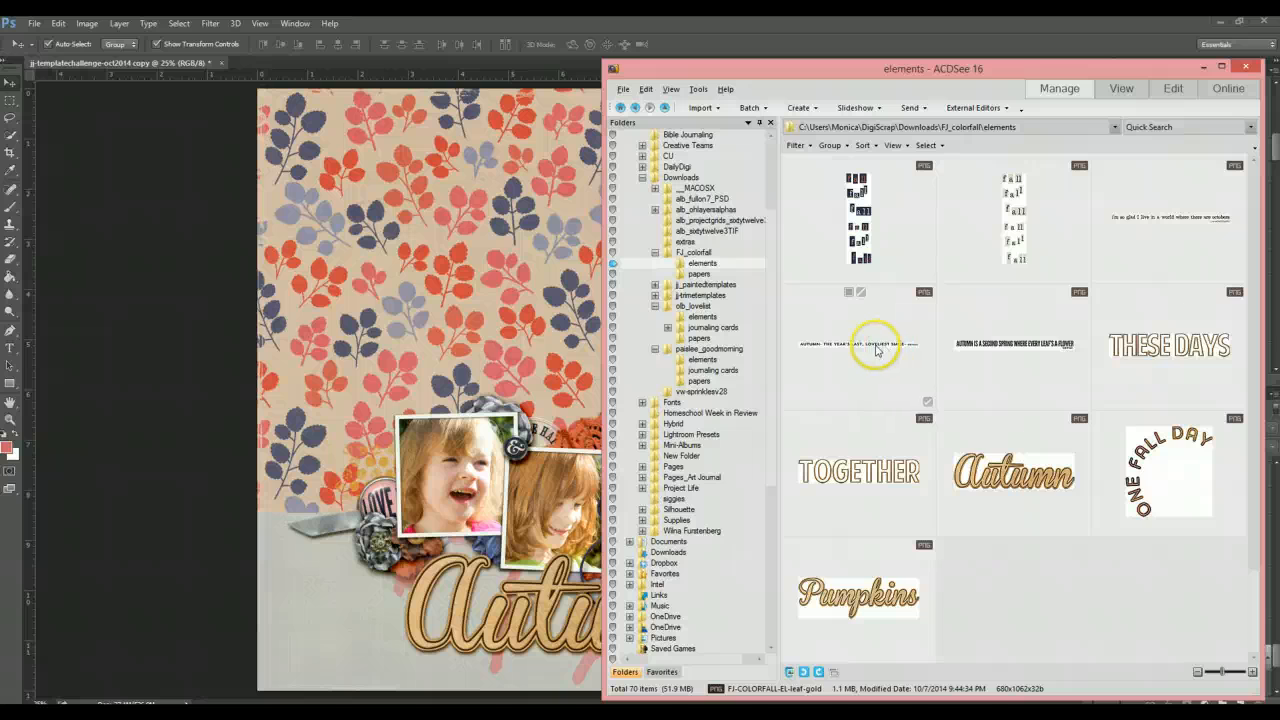
- Try placing the 'Autumn- the year's last, loveliest smile' word art below the title, then delete it
left_click_drag(886, 343, 433, 393)
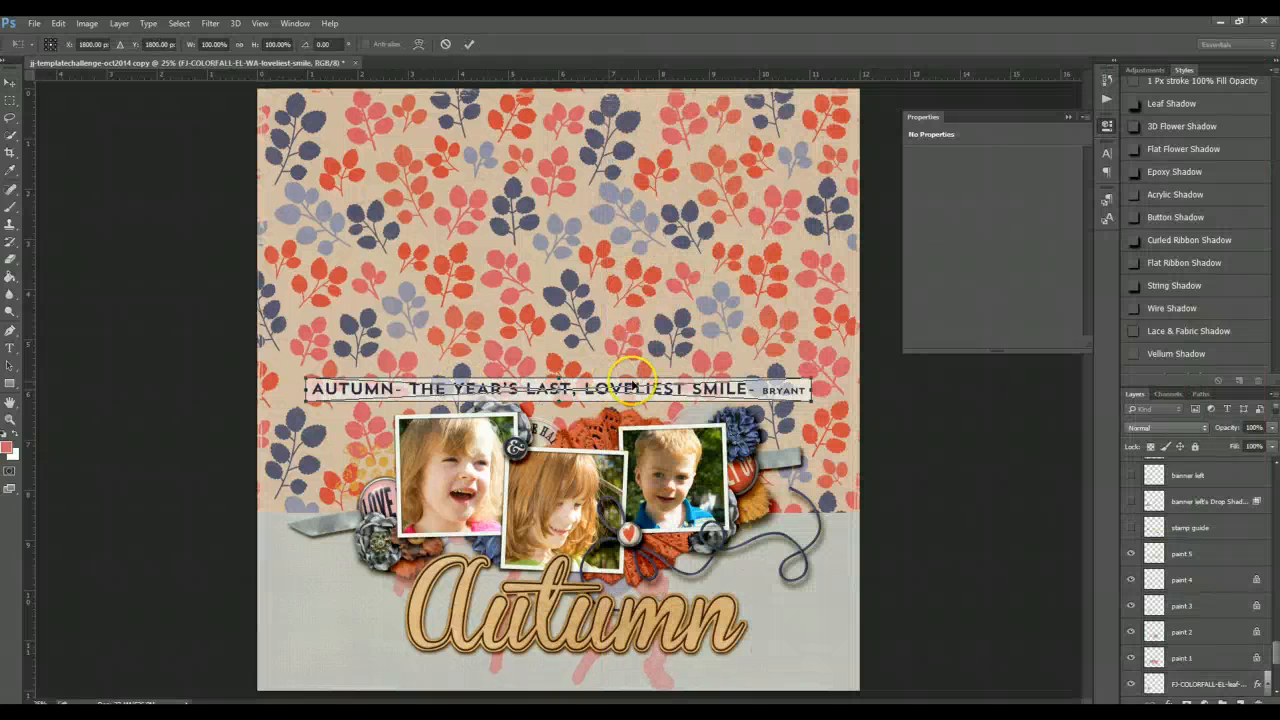
key("Return")
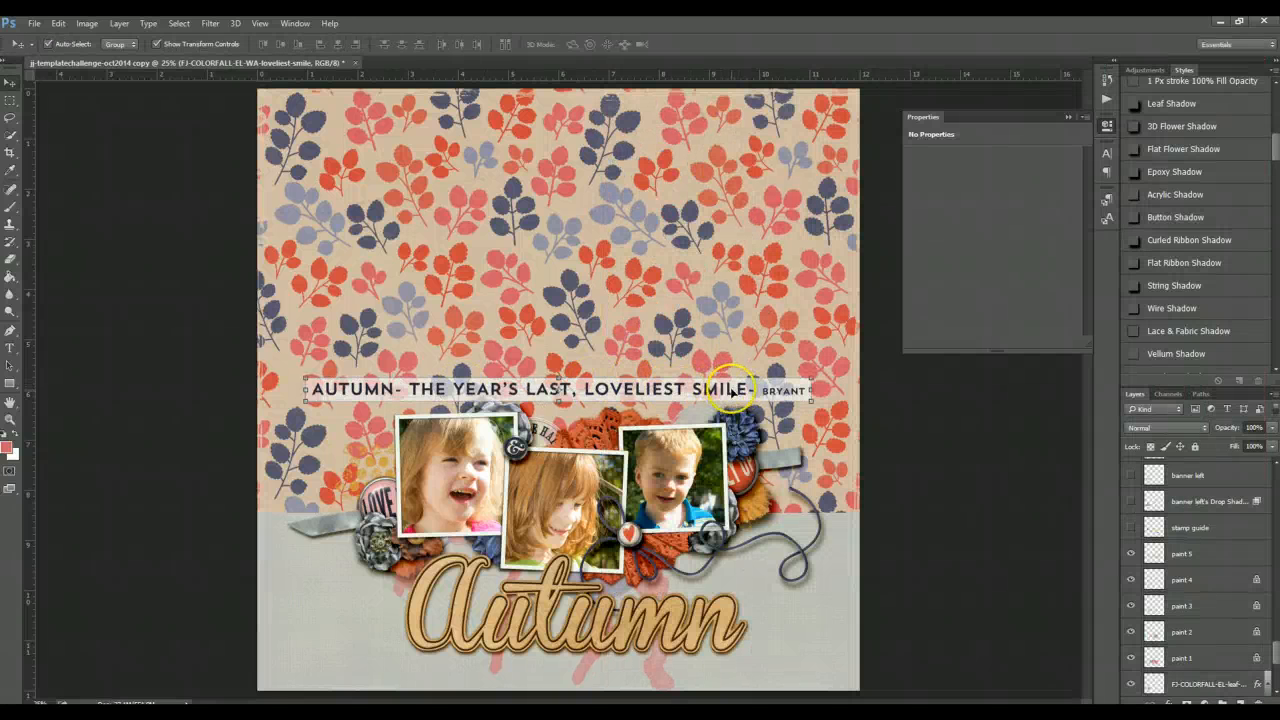
left_click_drag(724, 389, 760, 678)
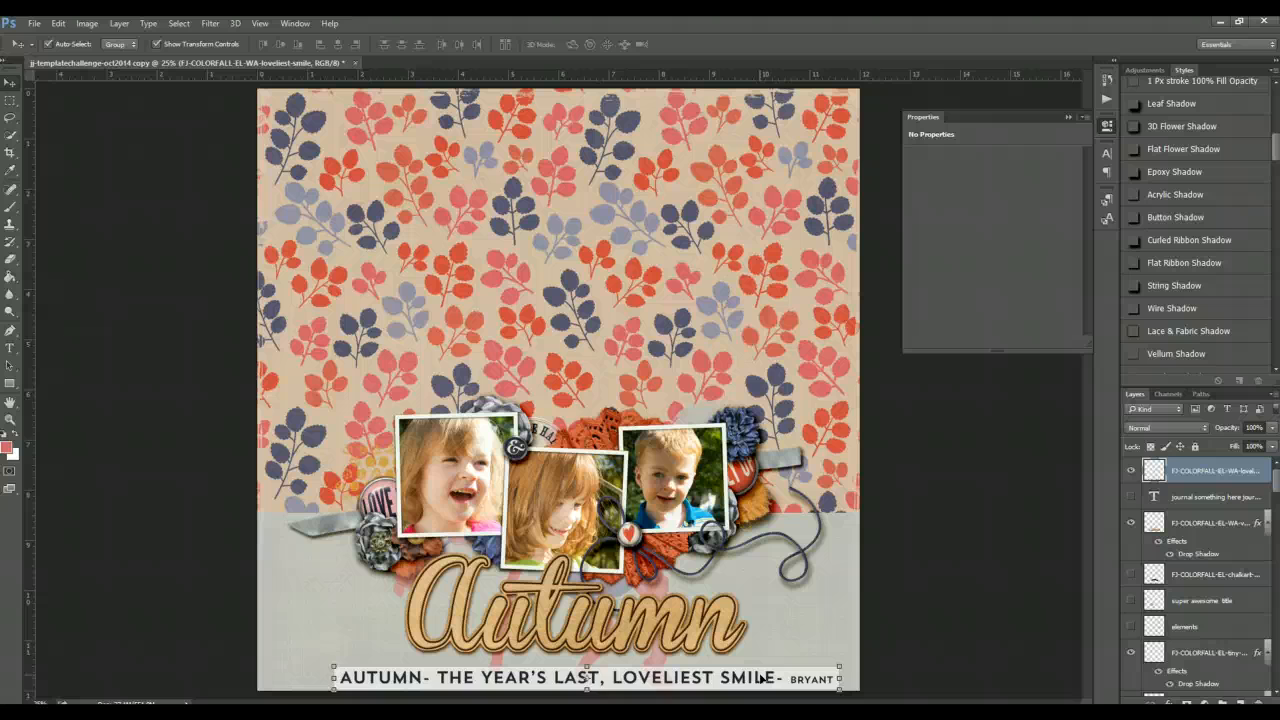
key("Delete")
left_click(986, 574)
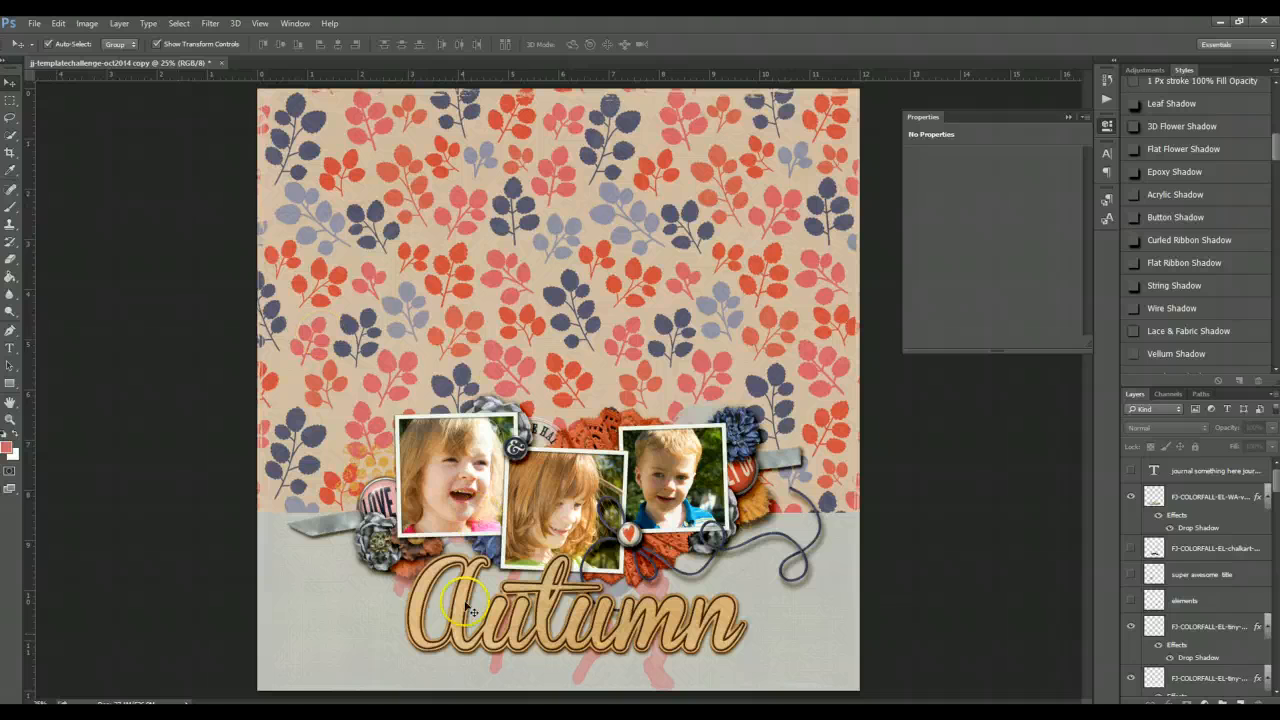
- Move the journaling text block slightly up and to the right in the lower left corner
left_click(503, 716)
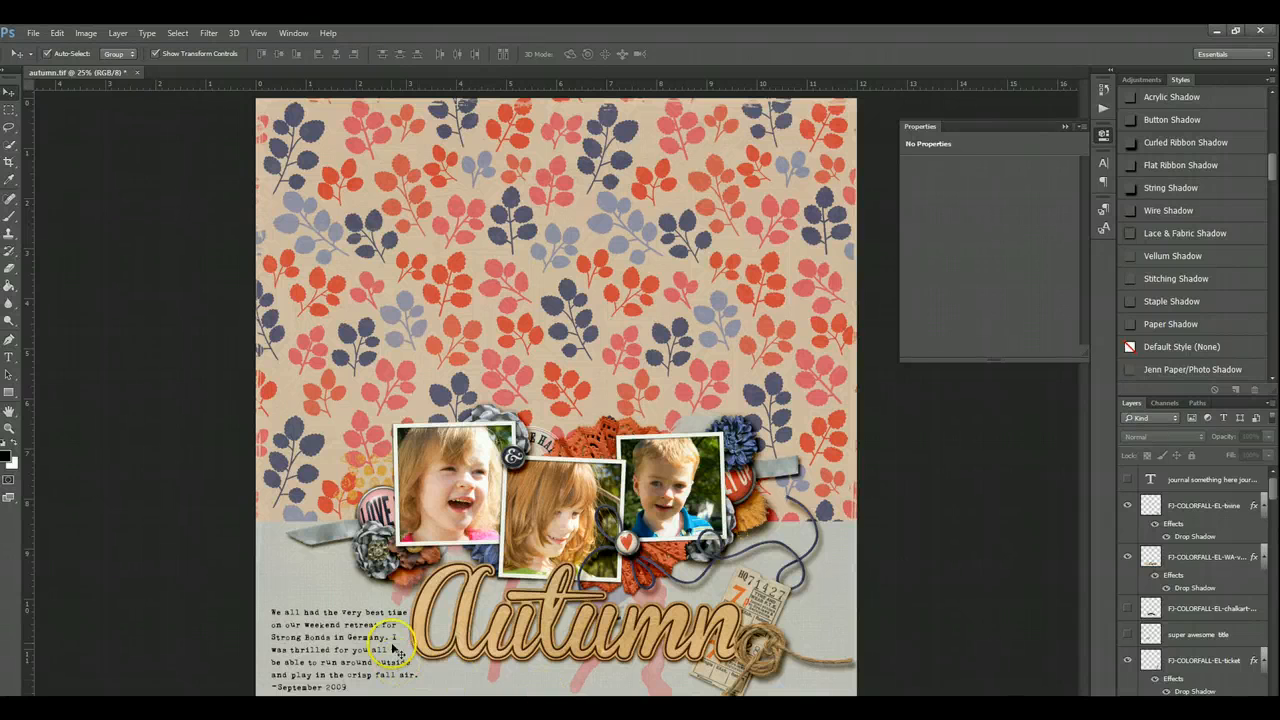
left_click(340, 650)
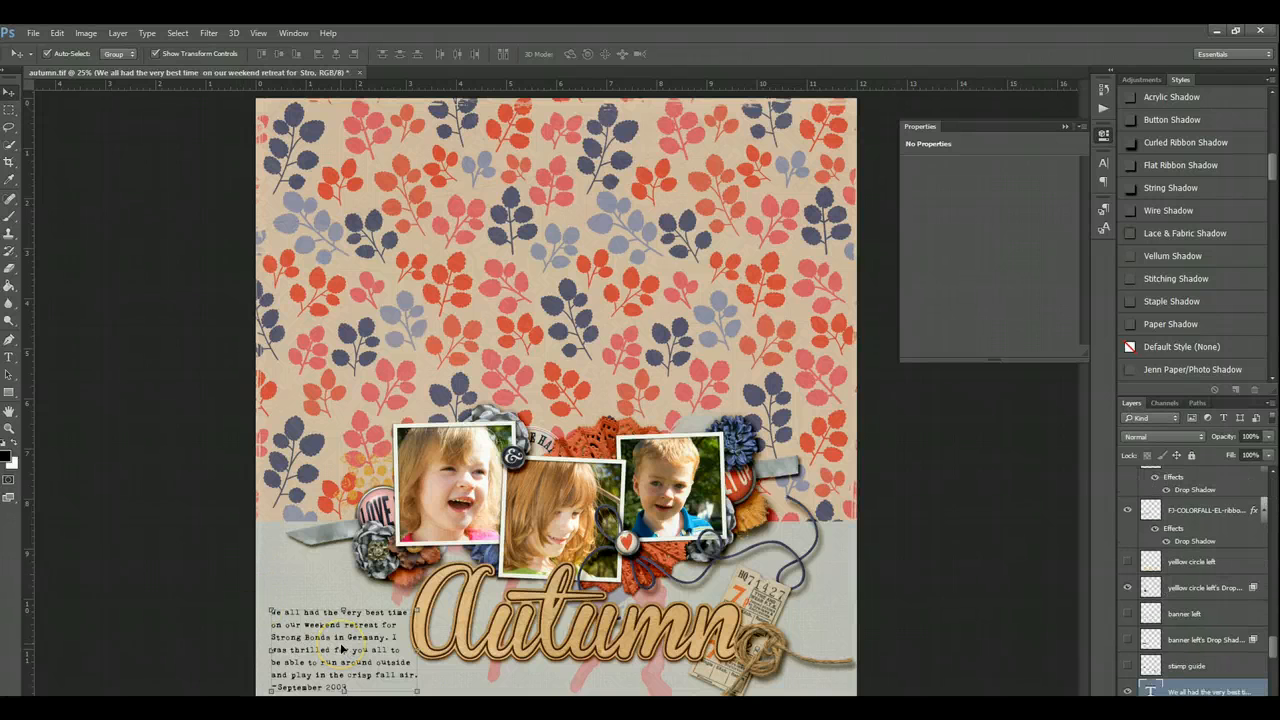
left_click_drag(345, 643, 356, 636)
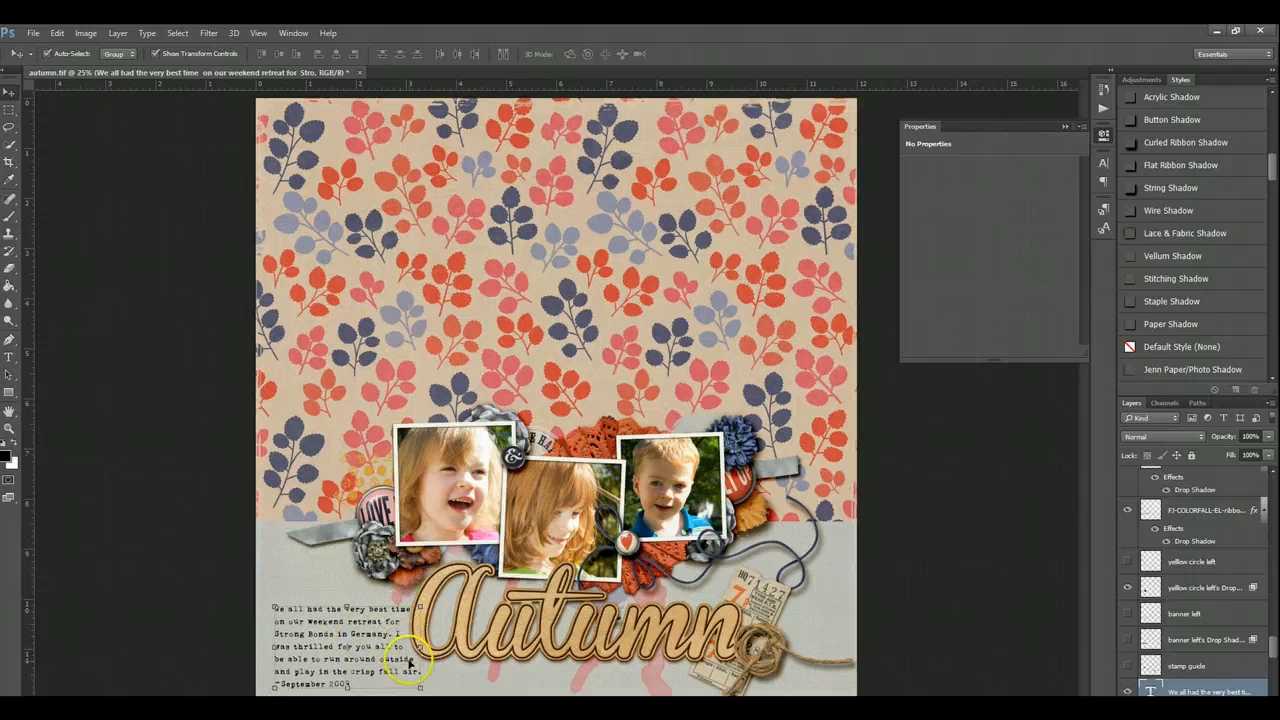
left_click(162, 248)
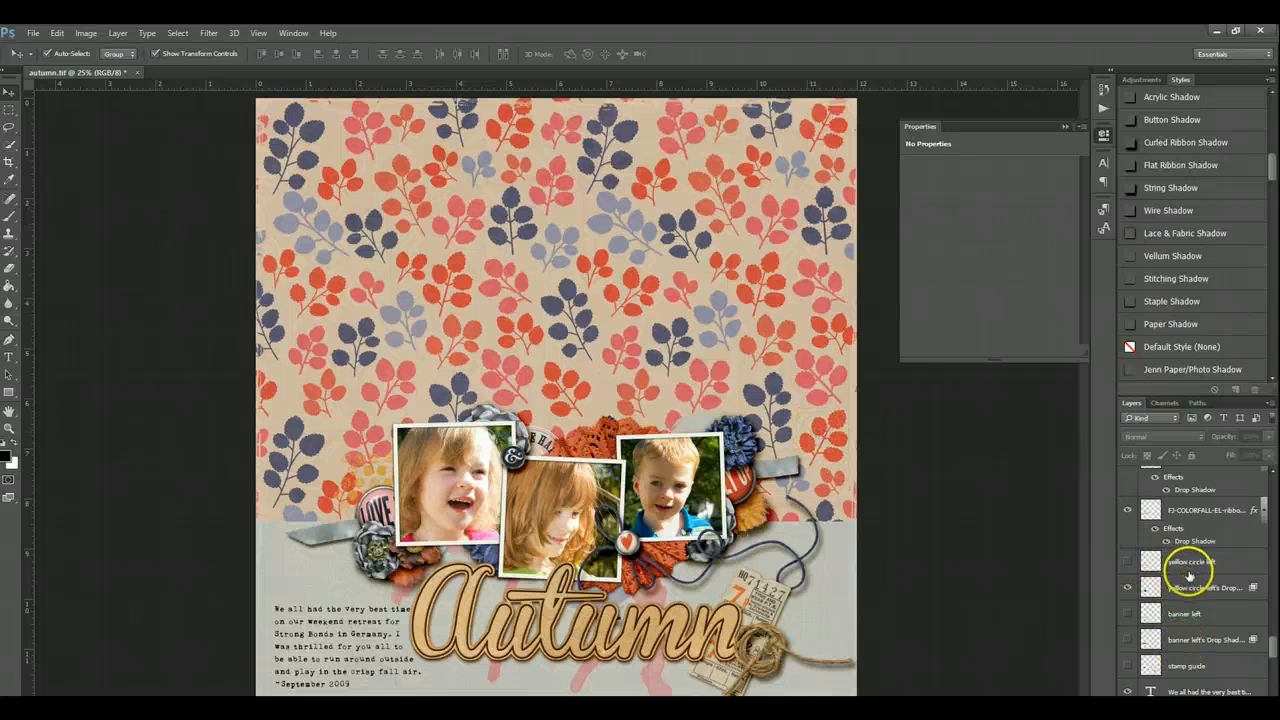
- Merge the bottom paper layer with the FJ-COLORFALL-PP-23 paper layer above it
scroll(1192, 588, "down", 4)
scroll(1192, 590, "down", 5)
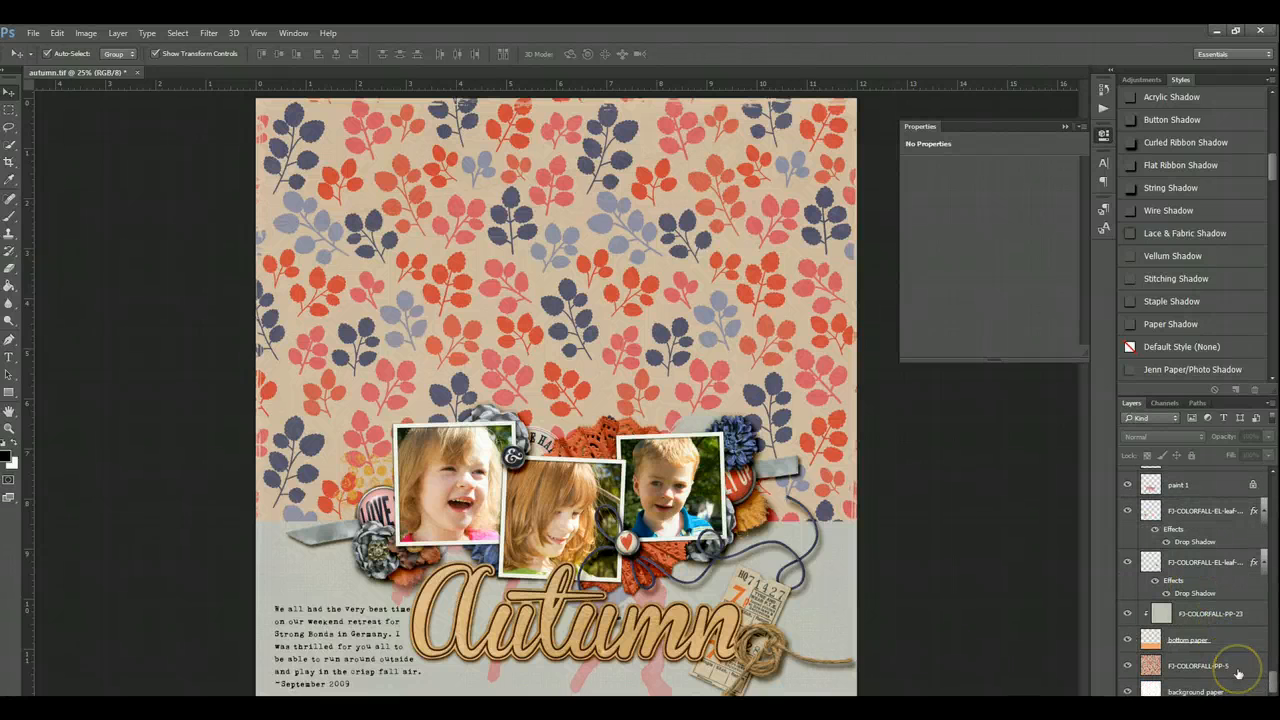
left_click(1237, 668)
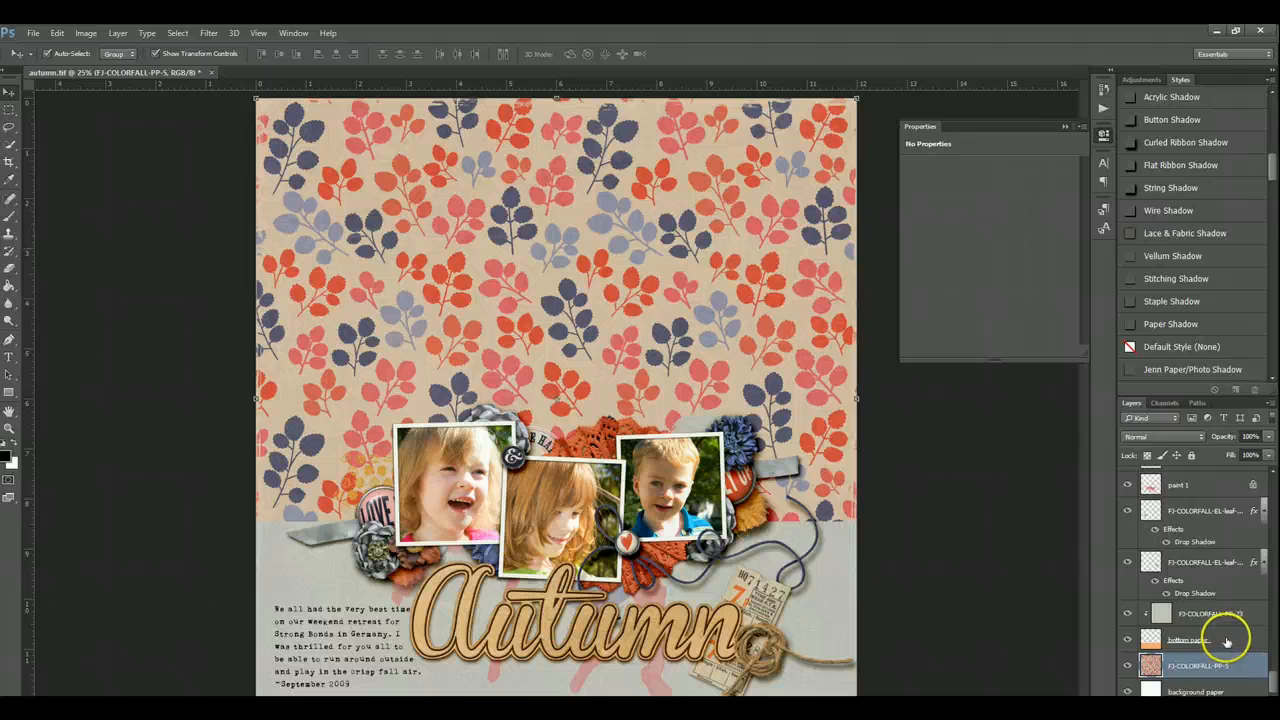
left_click(1224, 638)
left_click(1225, 616, "shift")
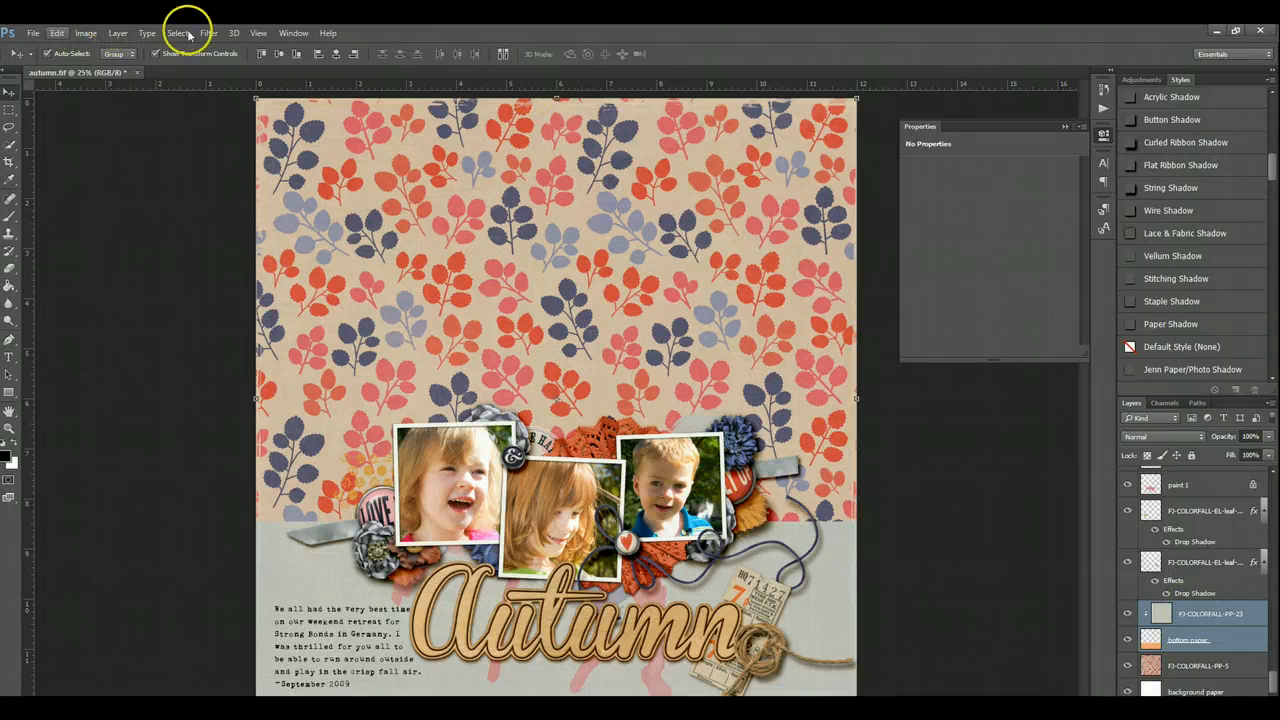
left_click(117, 36)
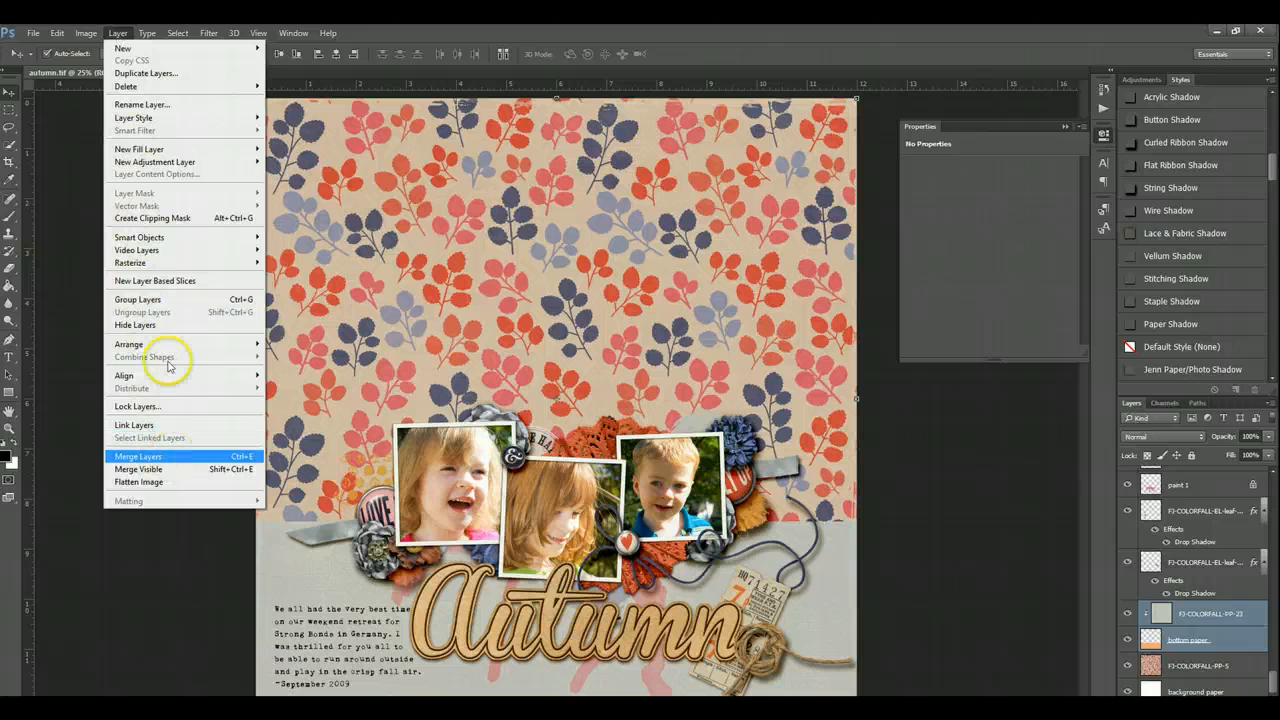
left_click(117, 32)
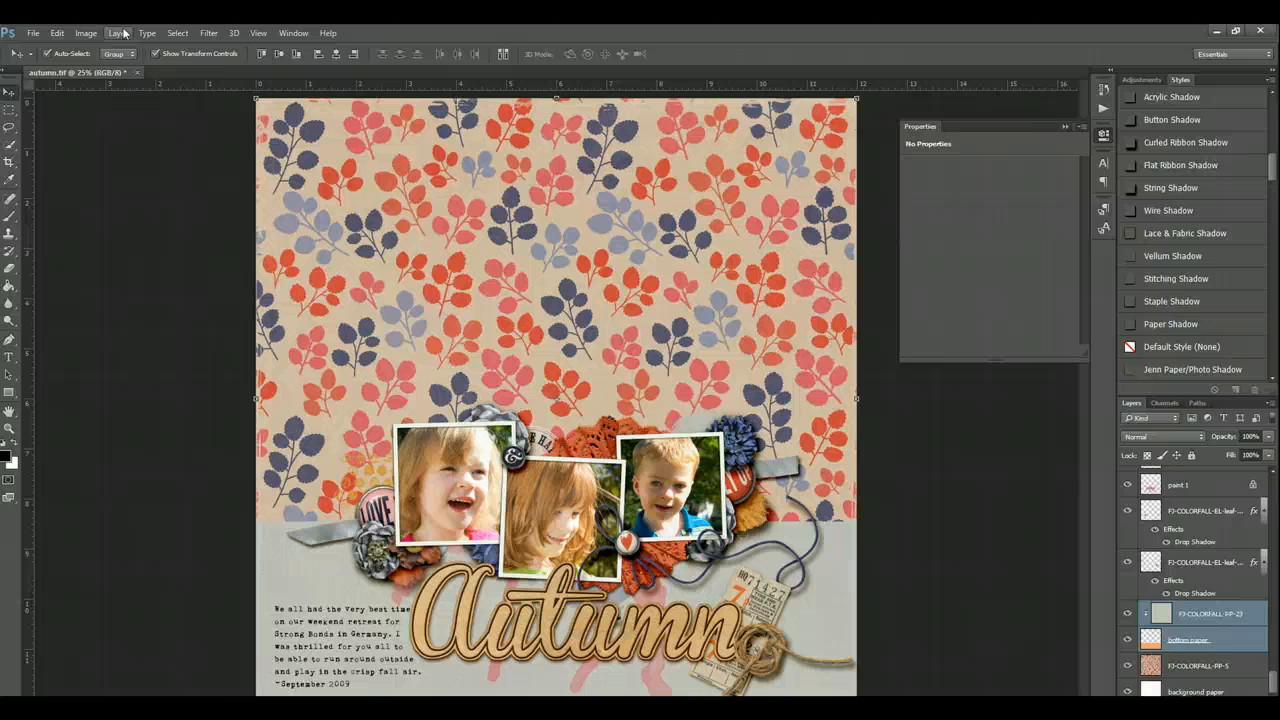
key("ctrl+e")
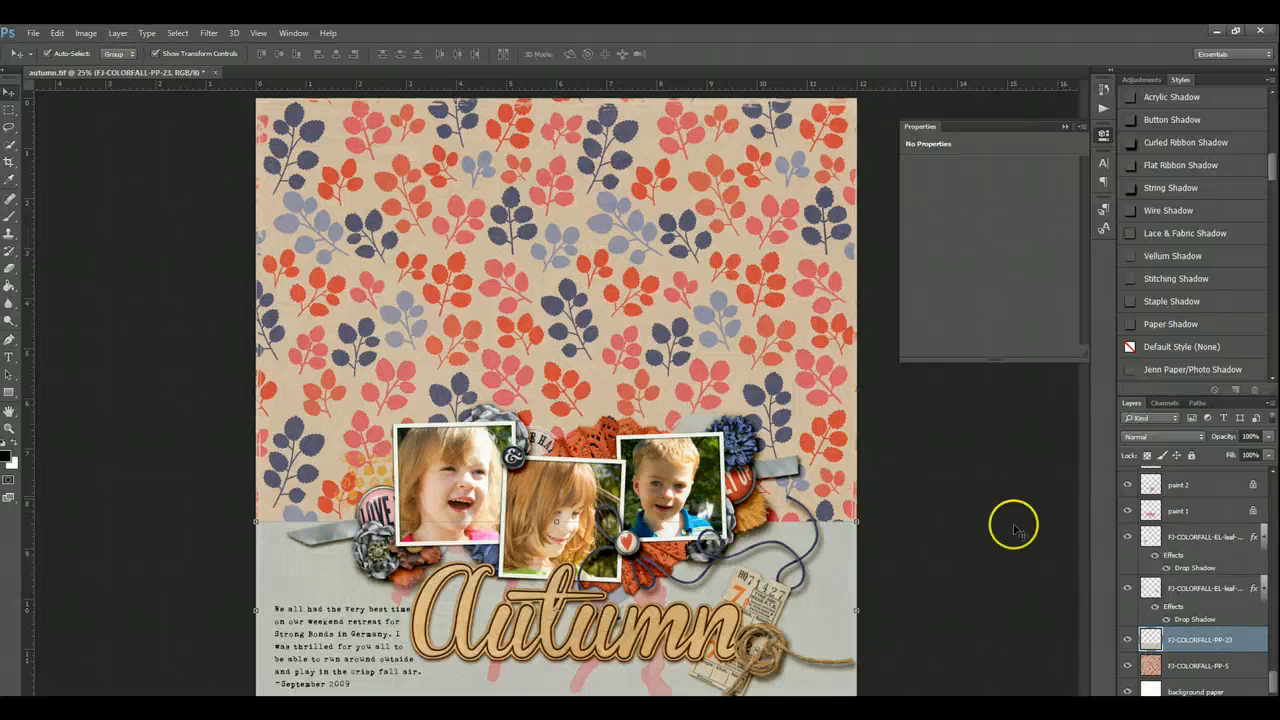
scroll(1210, 605, "up", 1)
scroll(1210, 610, "up", 9)
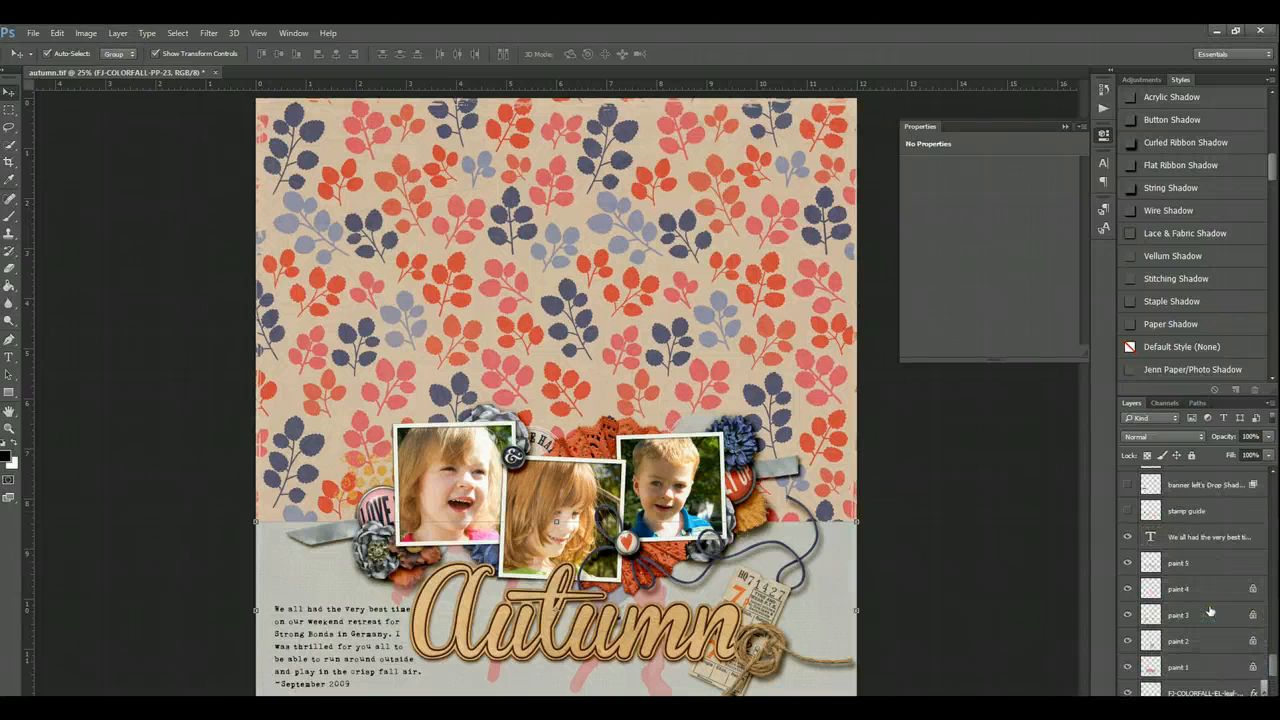
- Merge the photo 1 placeholder layer with the Layer 1 photo clipped to it
scroll(1209, 614, "up", 2)
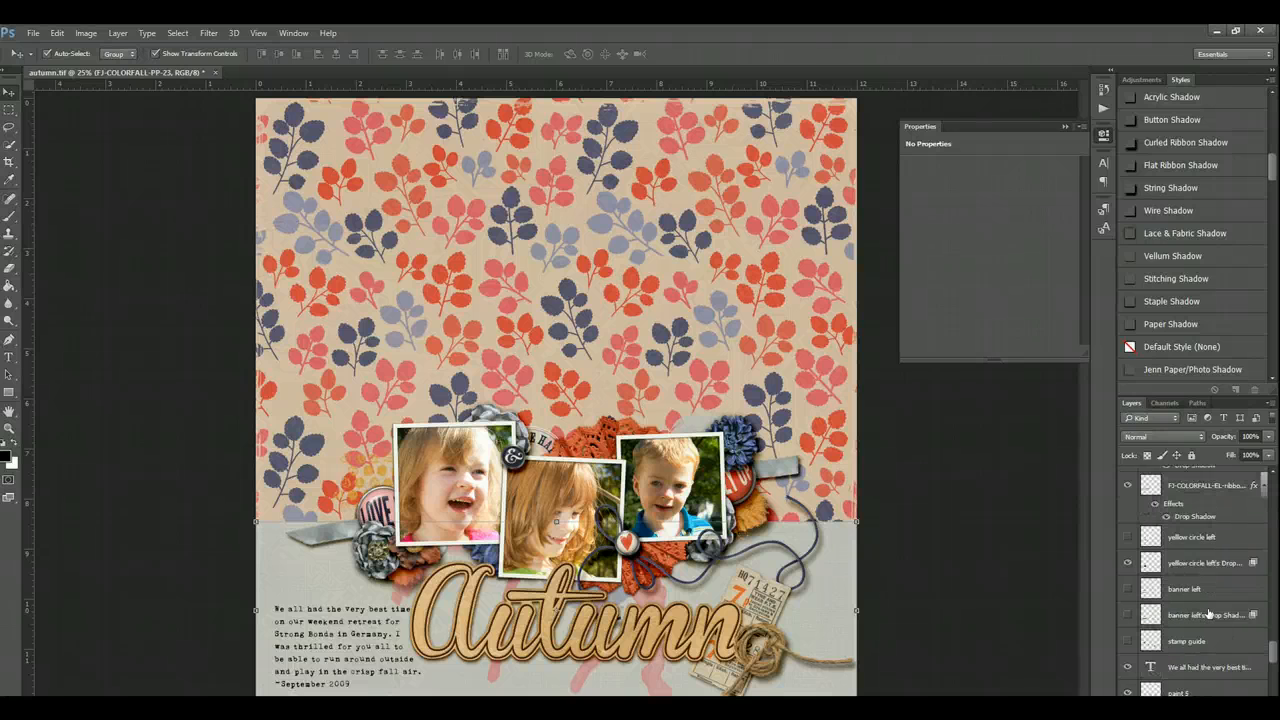
scroll(1208, 614, "up", 6)
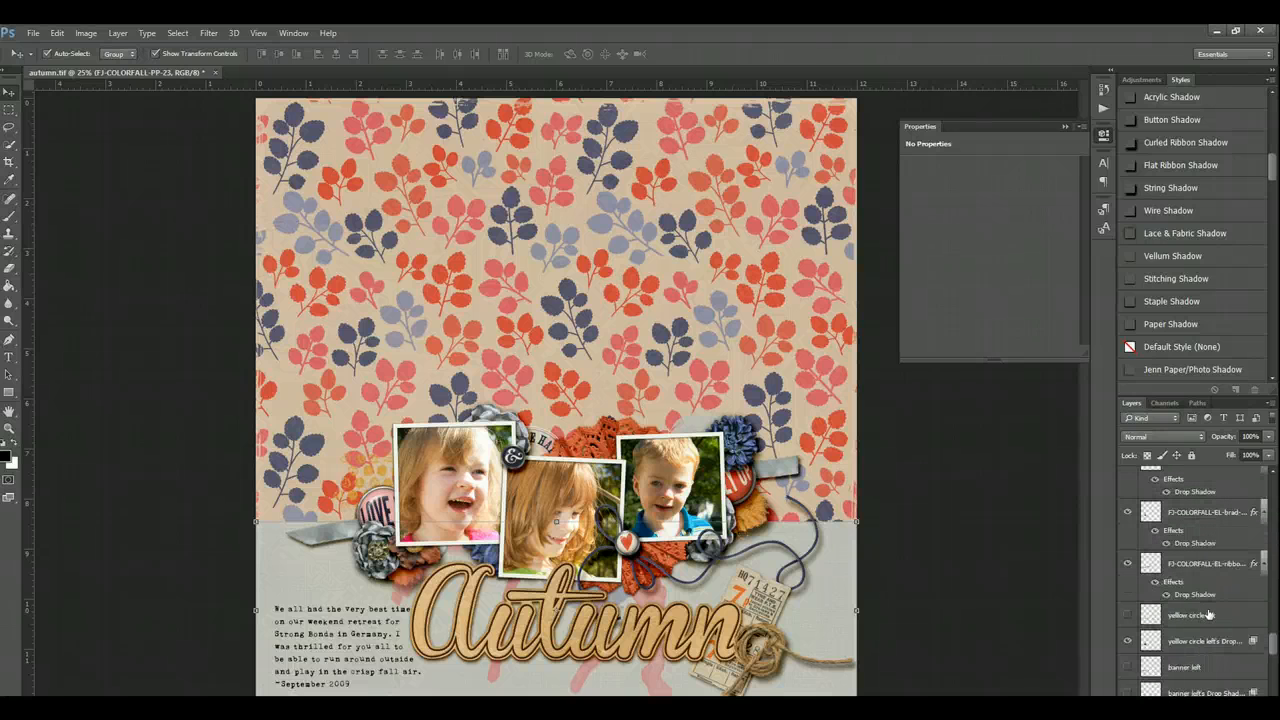
scroll(1208, 614, "up", 3)
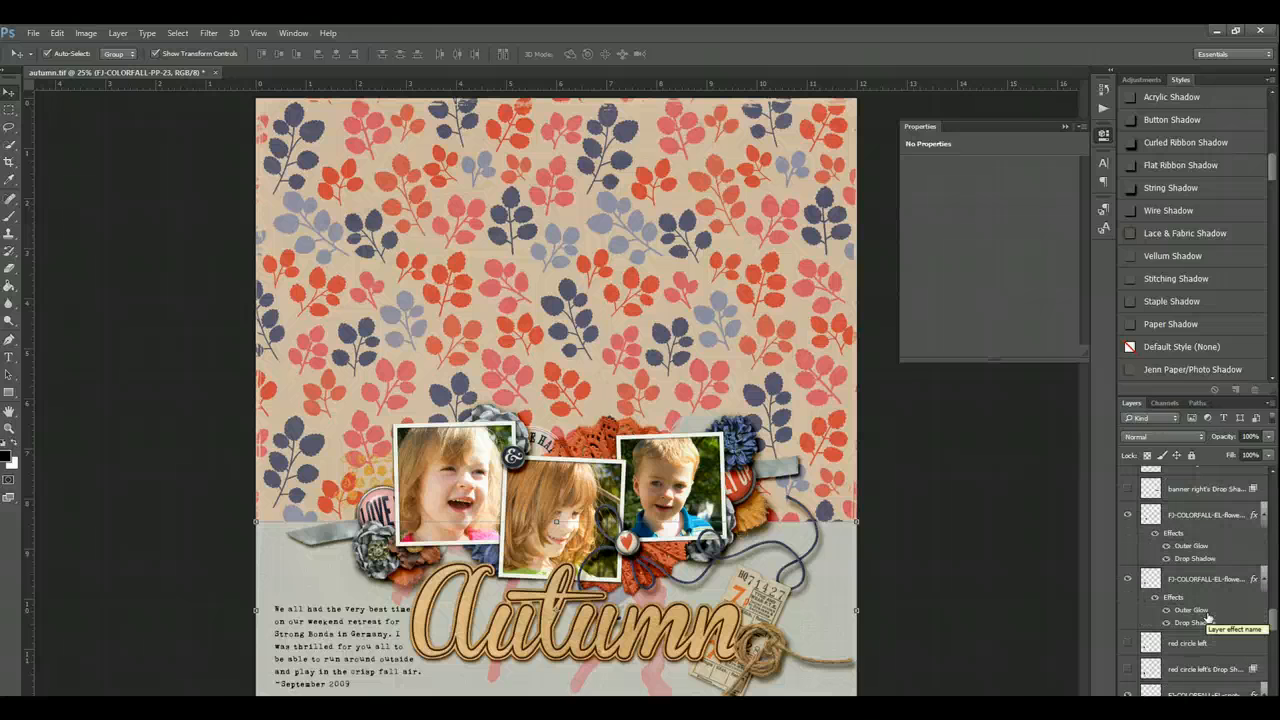
scroll(1208, 619, "up", 6)
scroll(1207, 620, "up", 8)
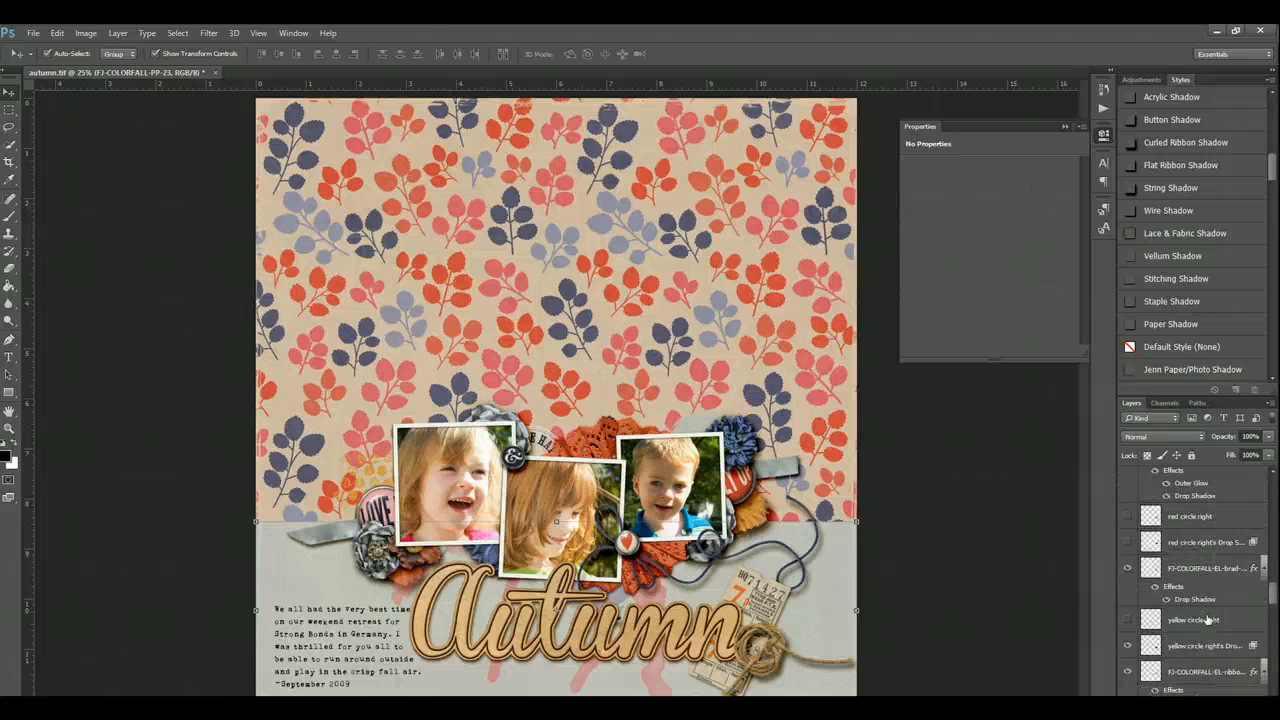
scroll(1207, 620, "up", 6)
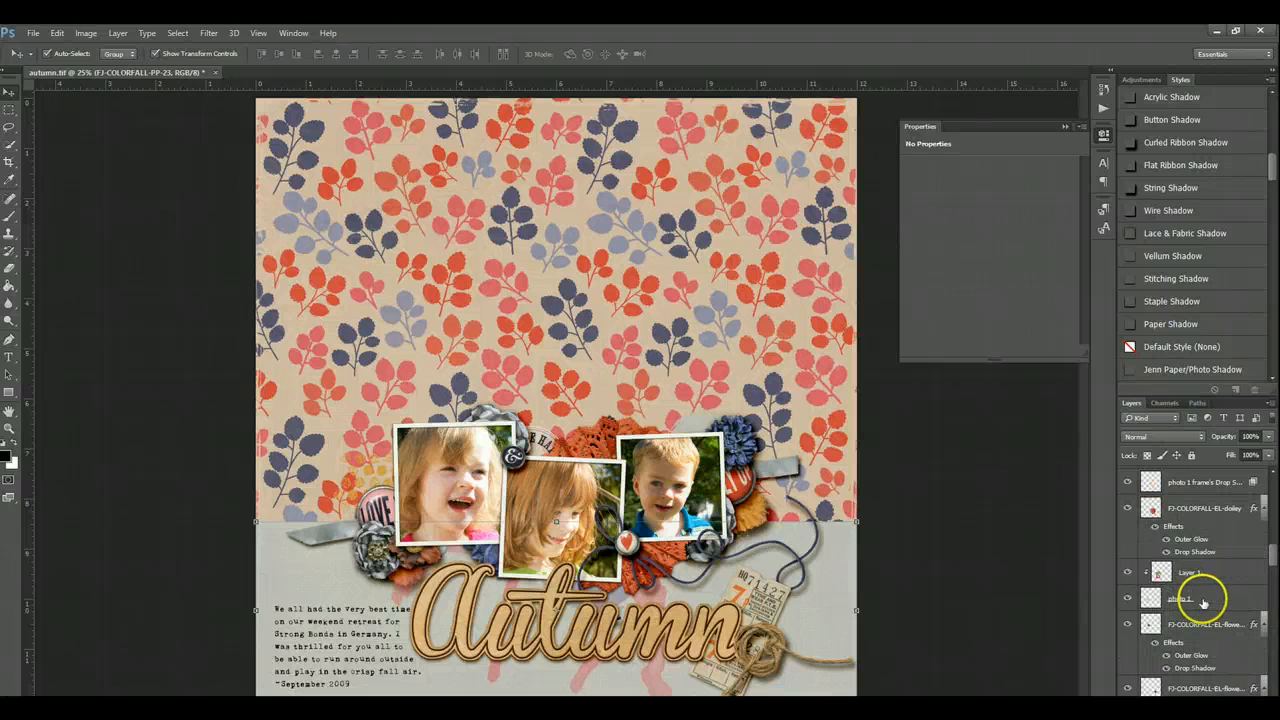
left_click(1200, 598)
left_click(1207, 578, "shift")
key("ctrl+e")
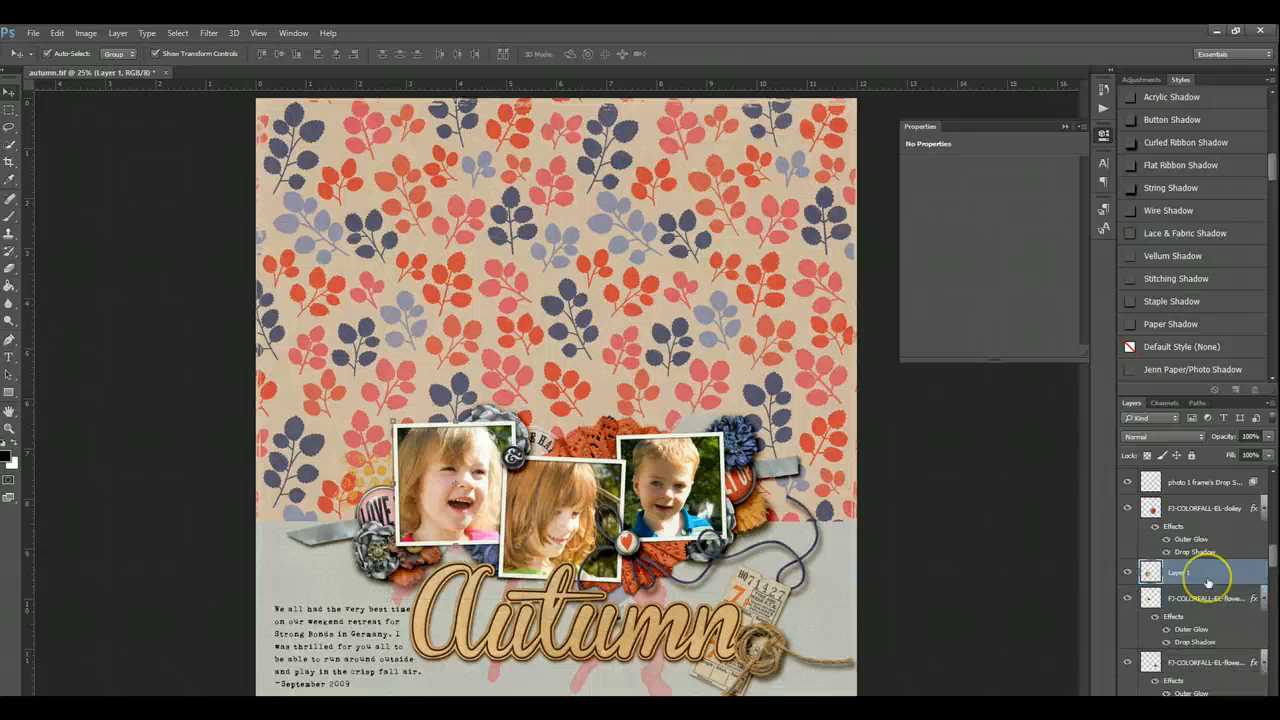
- Merge the photo 3 placeholder layer with the Layer 3 photo clipped to it
scroll(1207, 585, "up", 5)
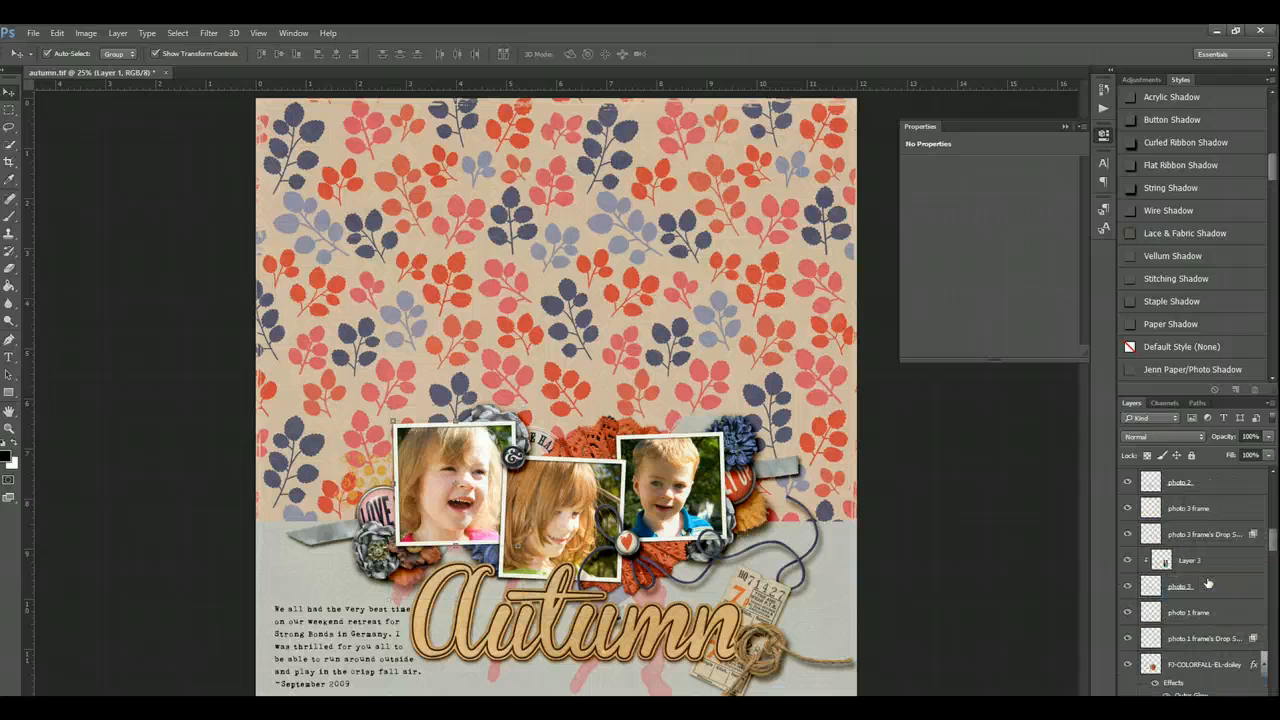
left_click(1211, 589)
left_click(1213, 565, "shift")
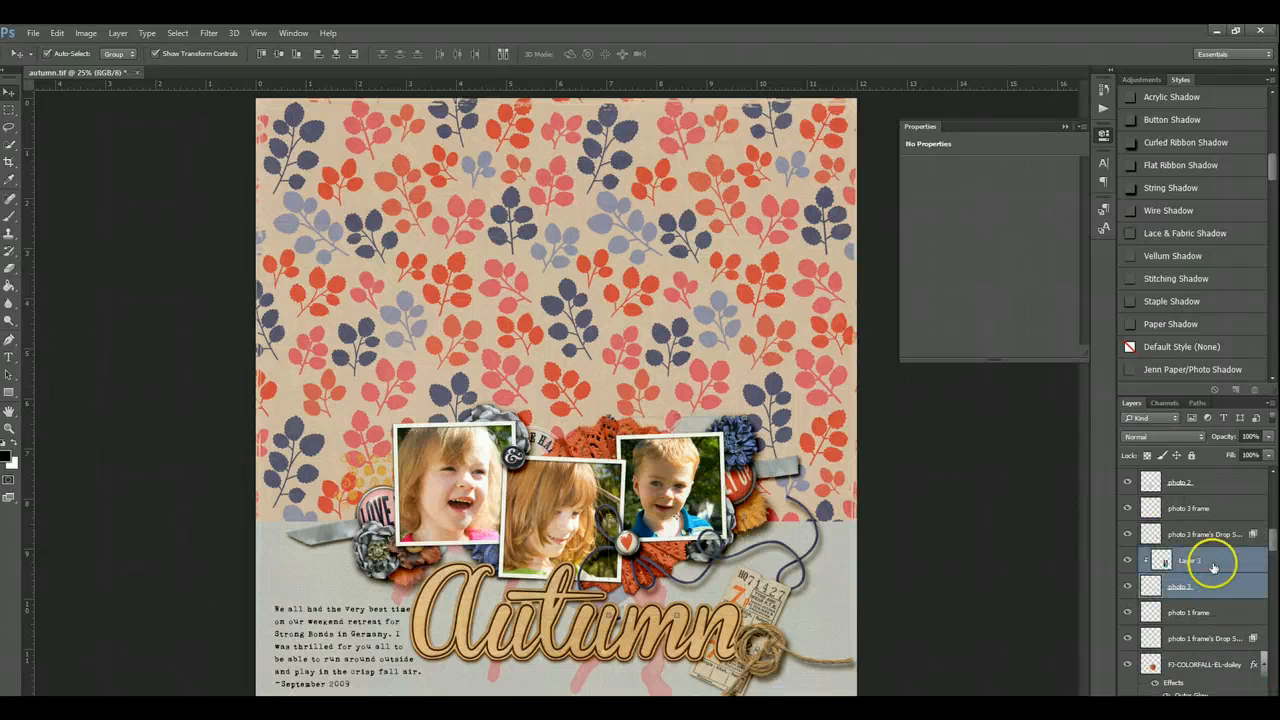
key("ctrl+e")
- Merge the photo 2 placeholder layer with the Layer 2 photo clipped to it
scroll(1214, 570, "up", 3)
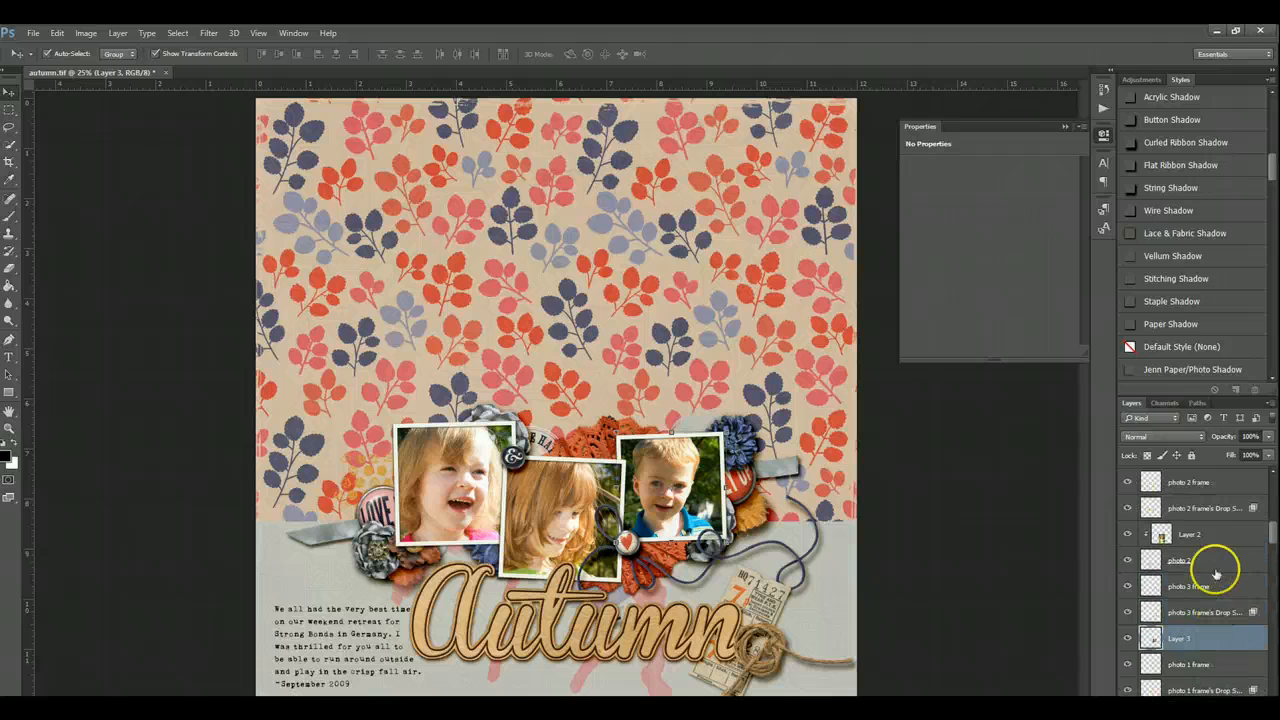
left_click(1214, 563)
left_click(1211, 540, "shift")
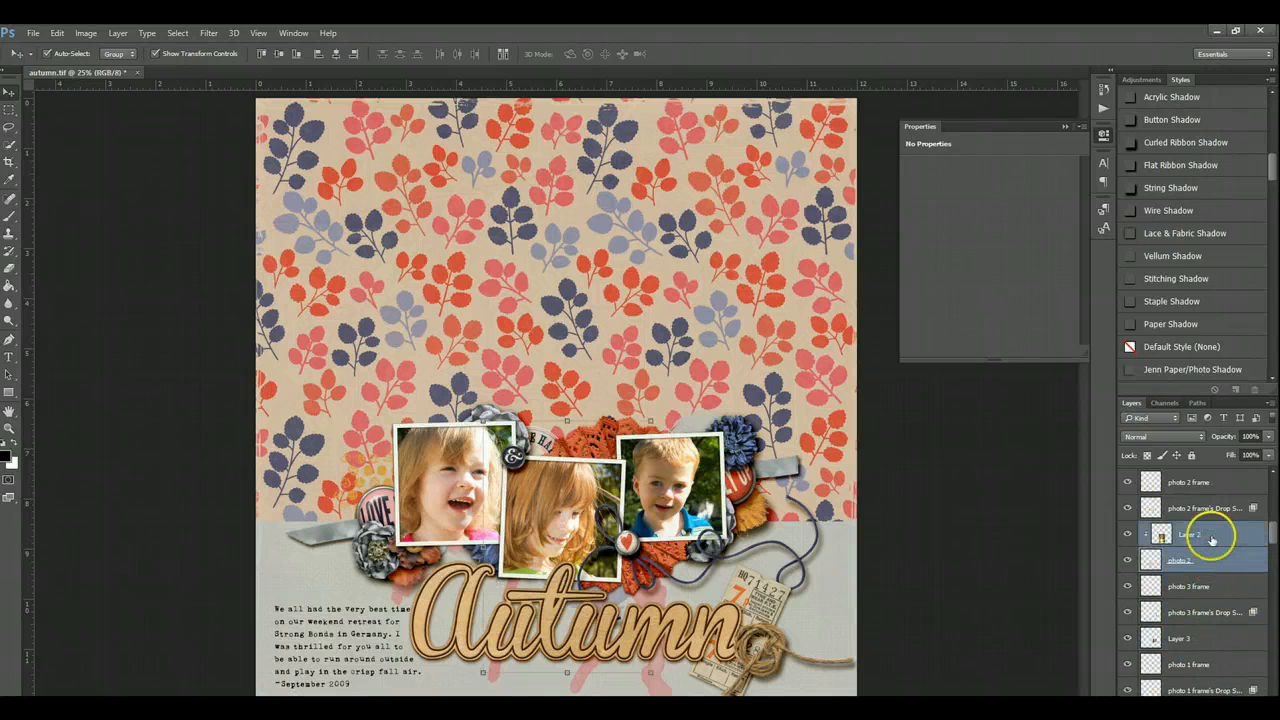
key("ctrl+e")
- Delete the hidden template layers from stamp guide up to yellow circle left
scroll(1211, 540, "up", 4)
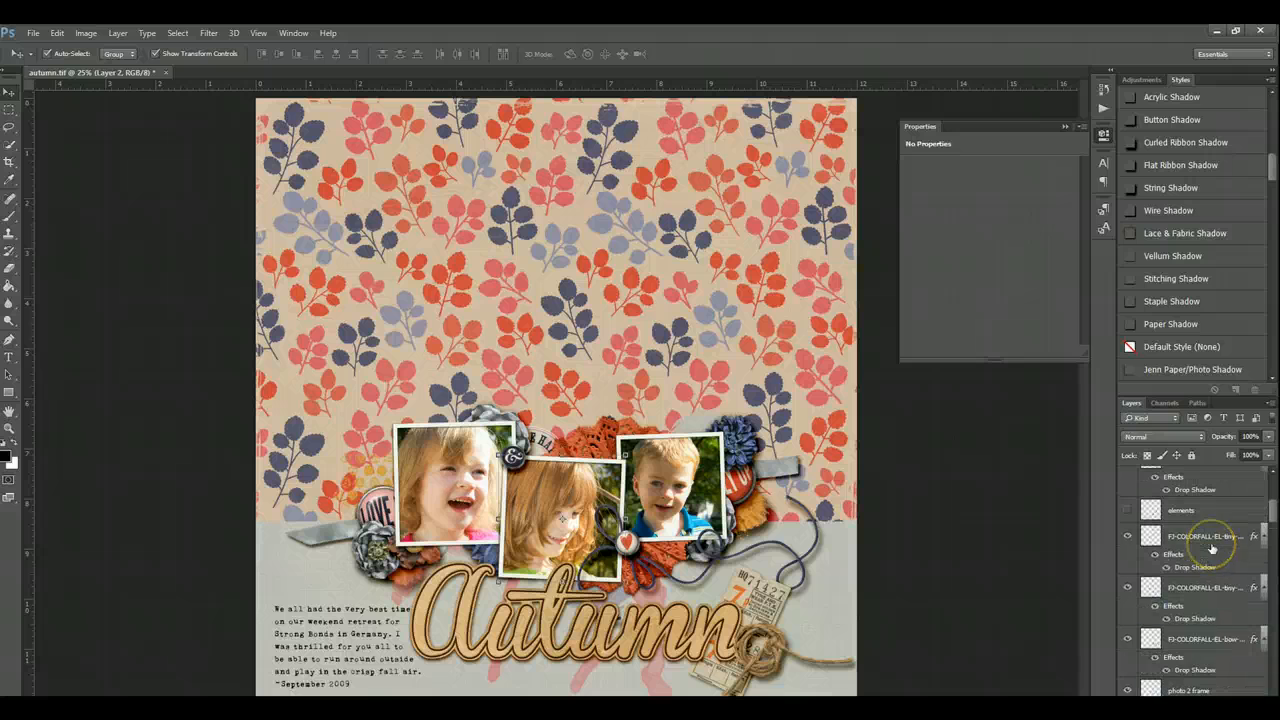
left_click_drag(1266, 510, 1277, 694)
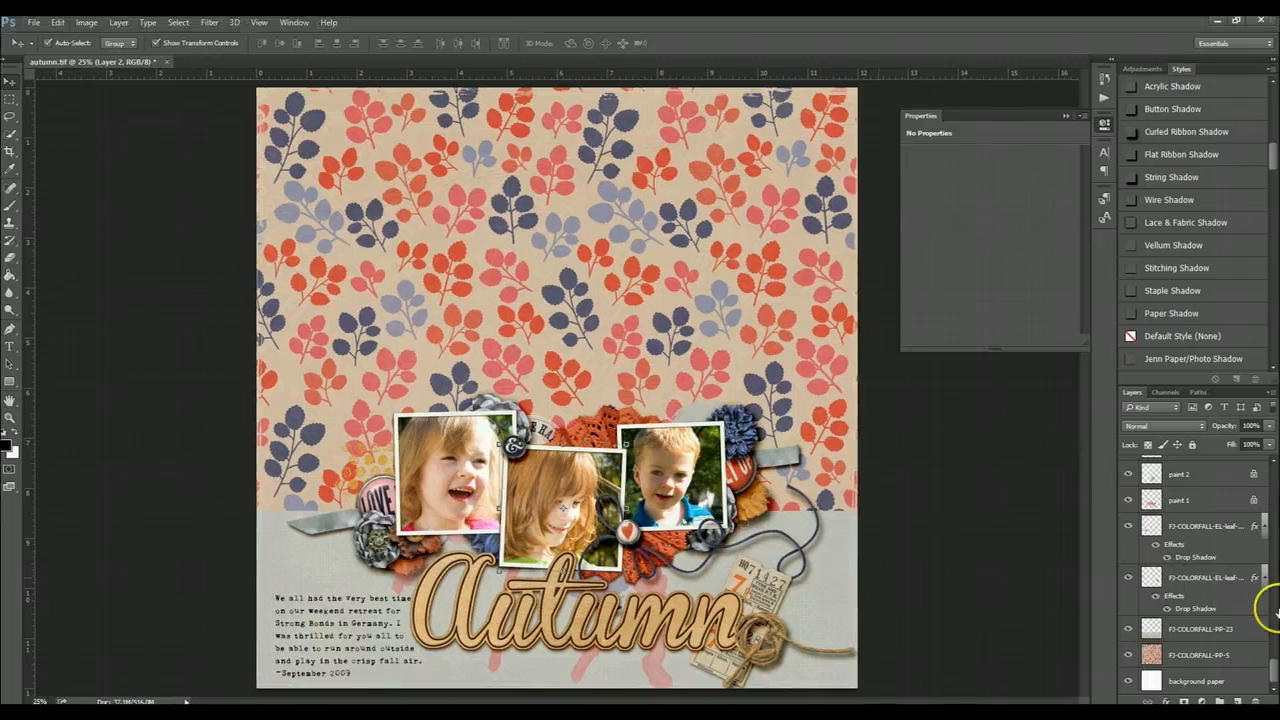
left_click_drag(1268, 675, 1267, 636)
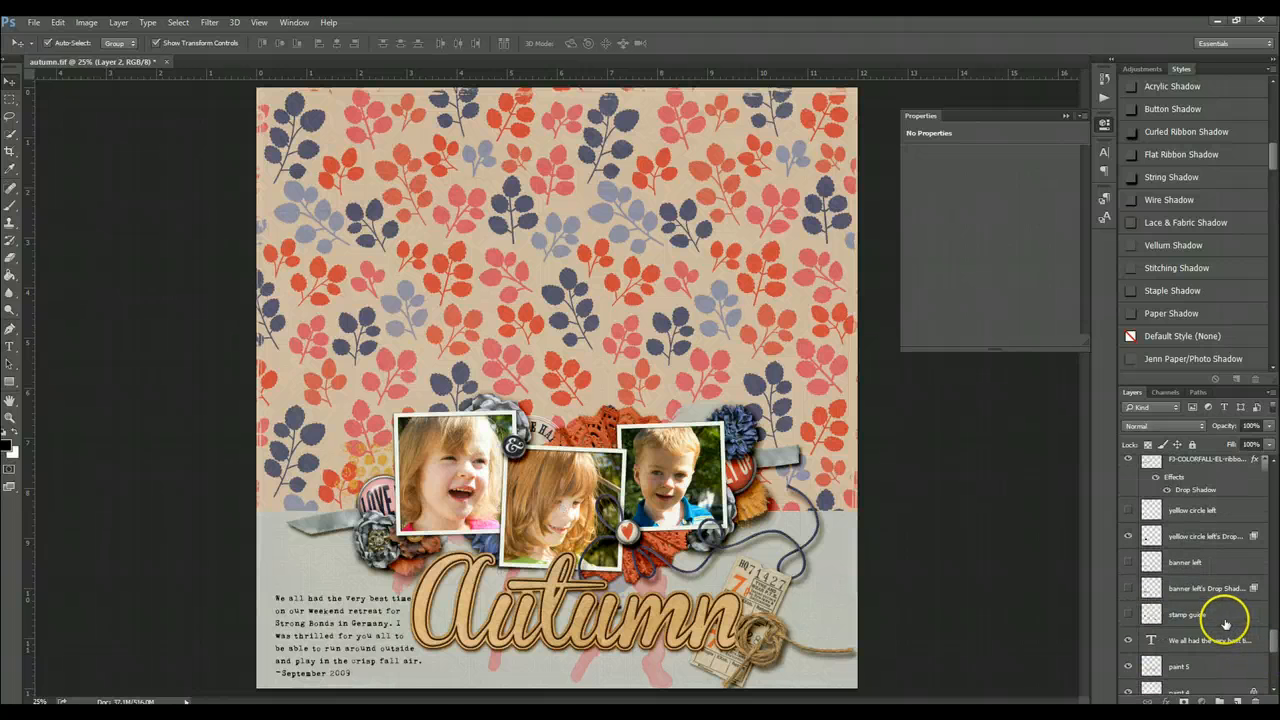
left_click(1225, 613)
left_click(1128, 563)
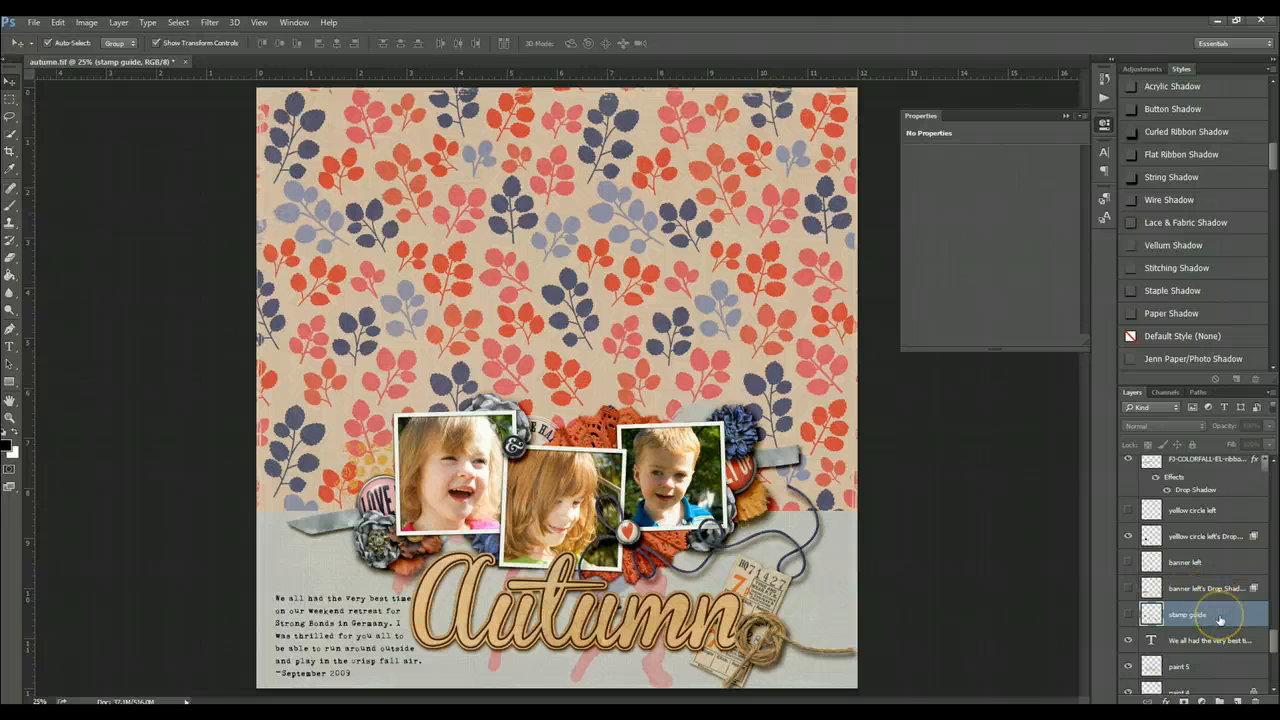
left_click(1208, 511, "shift")
key("Delete")
- Delete the hidden red circle left layer and its drop shadow layer
scroll(1214, 600, "up", 5)
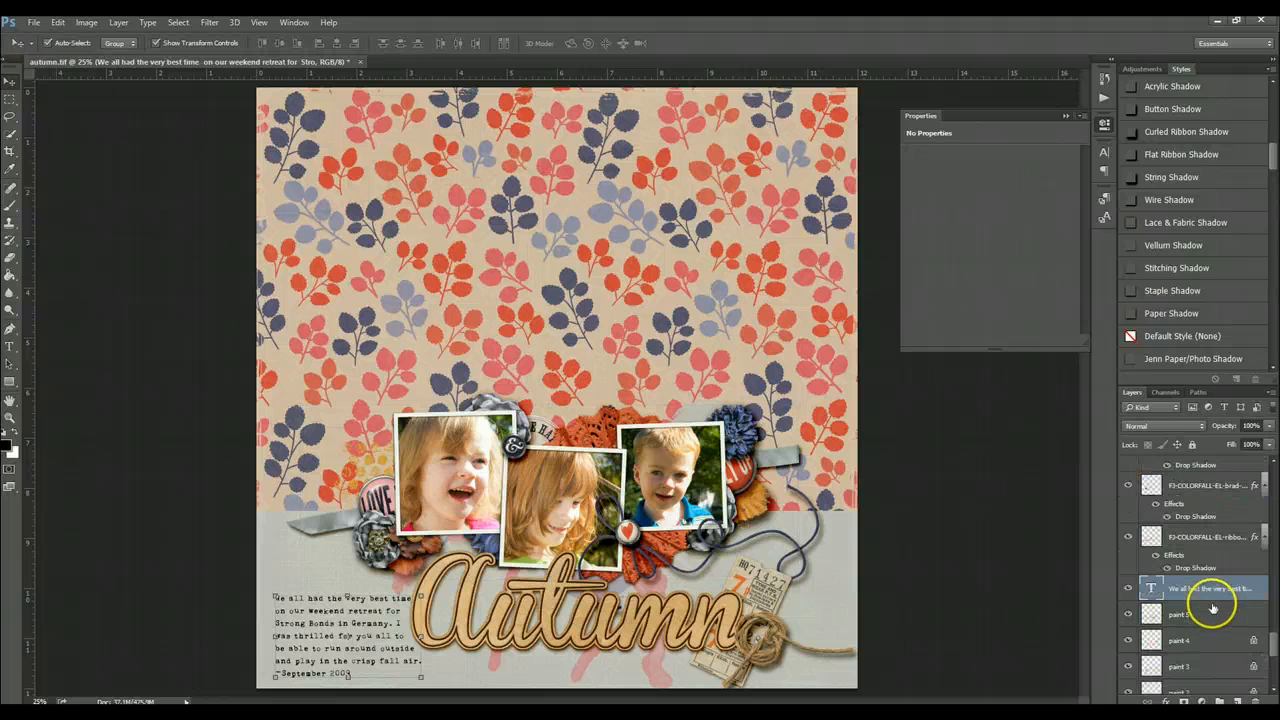
scroll(1217, 607, "down", 1)
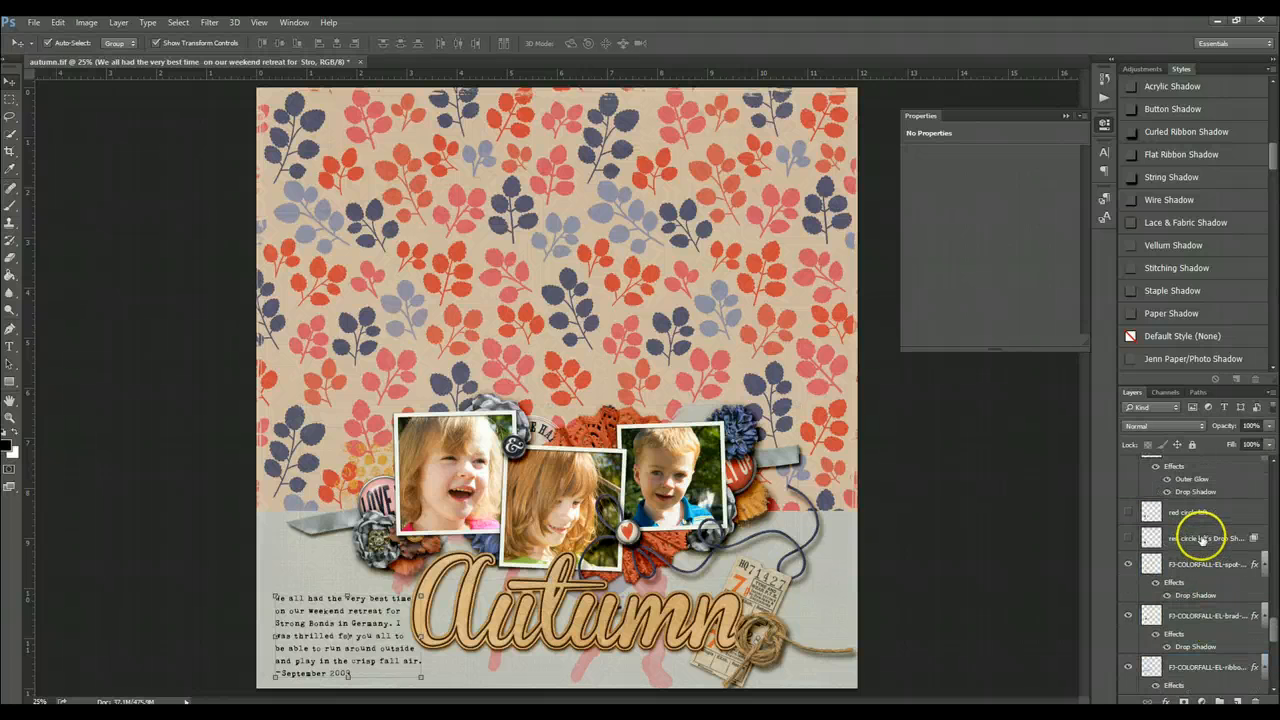
left_click(1200, 534)
left_click(1200, 510)
key("Delete")
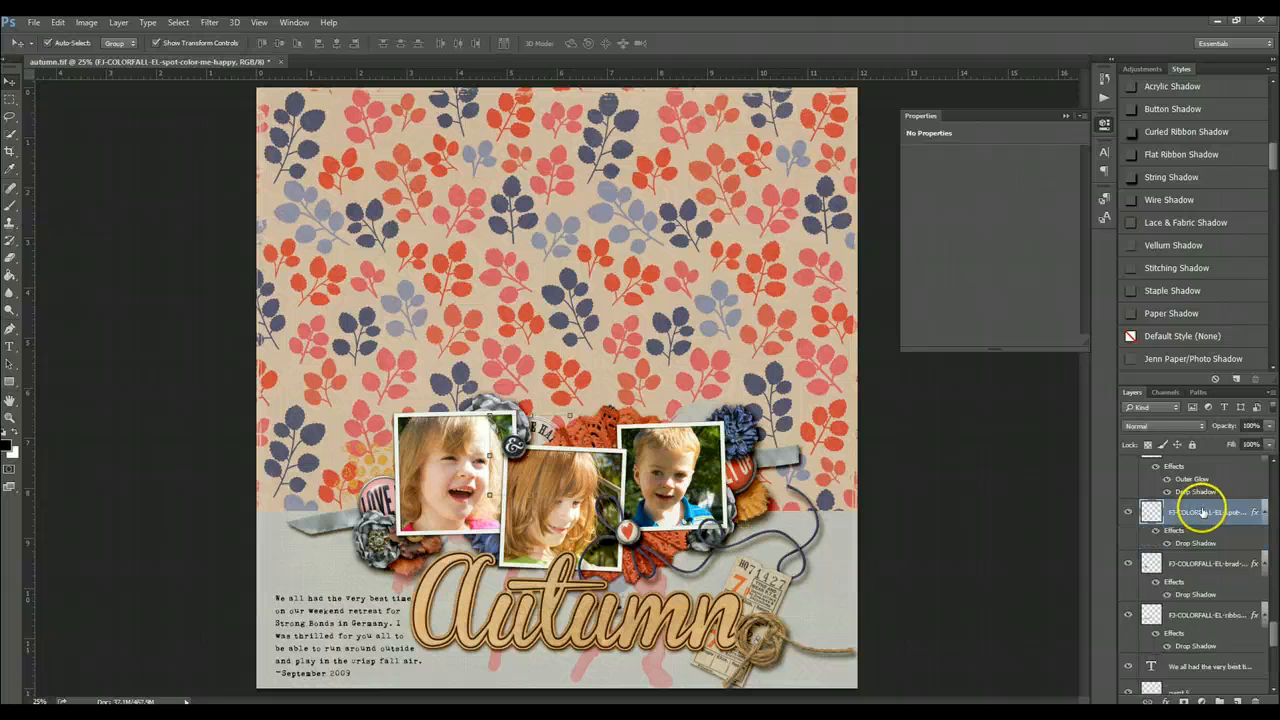
- Delete the hidden banner right layer and its drop shadow layer
scroll(1213, 546, "up", 4)
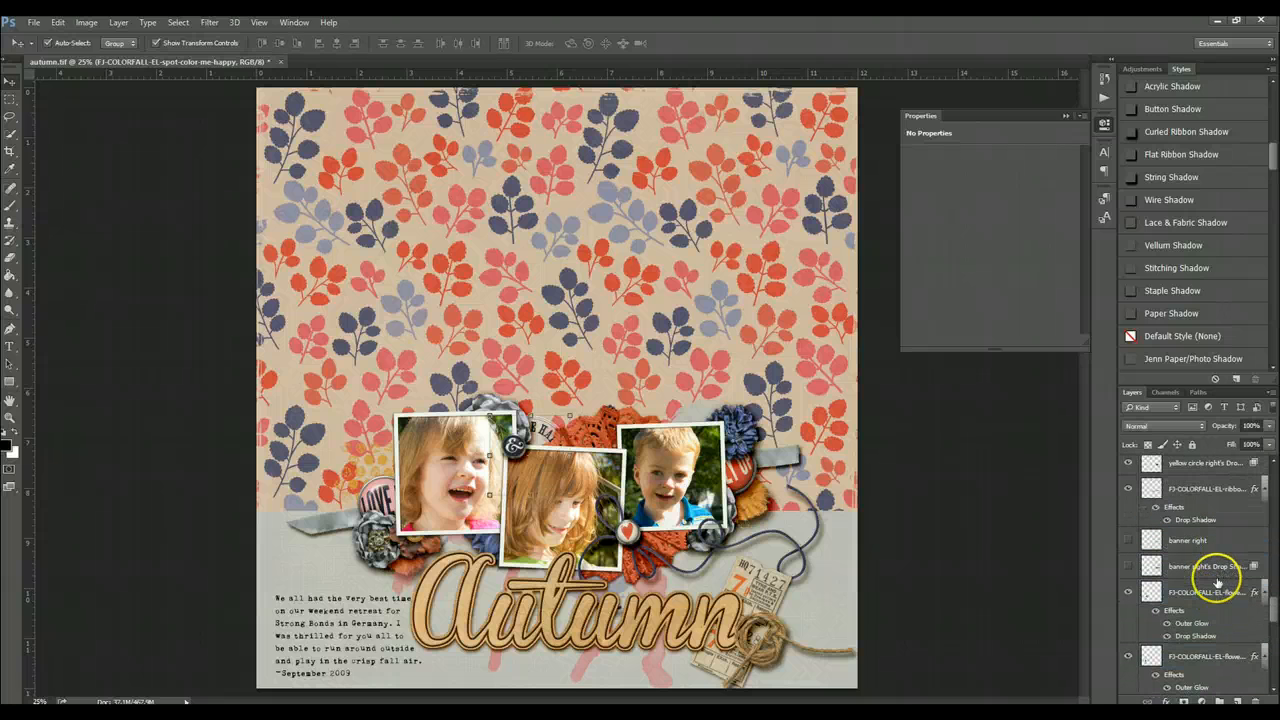
left_click(1216, 567)
left_click(1207, 541, "shift")
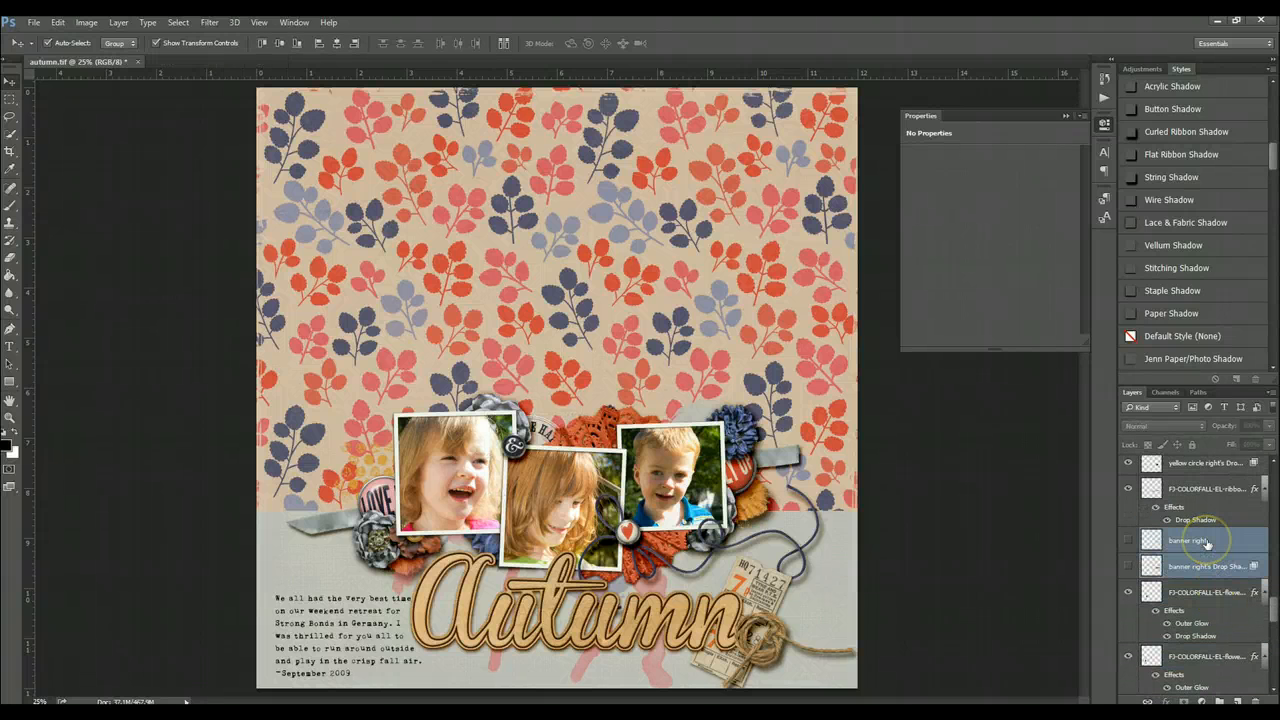
key("Delete")
- Delete the hidden yellow circle right, red circle right and red circle right's drop shadow template layers
scroll(1210, 560, "up", 2)
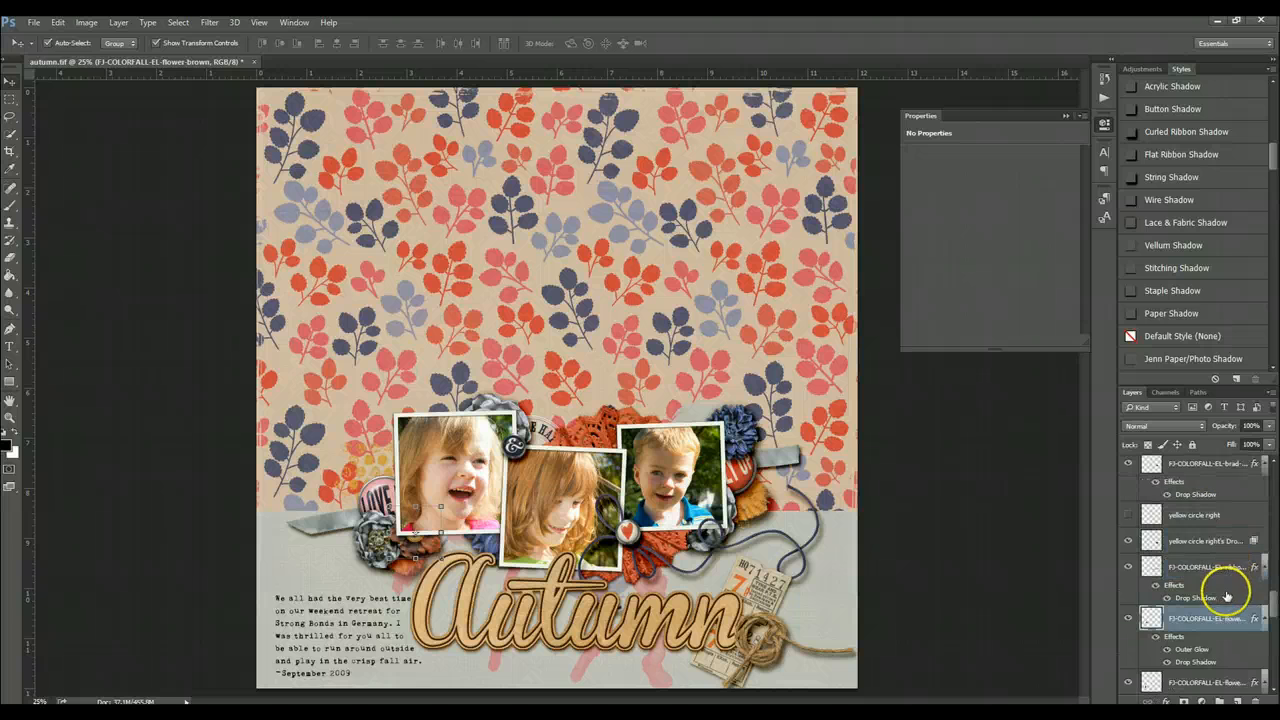
left_click(1205, 516)
scroll(1206, 540, "up", 2)
key("alt+bracketleft")
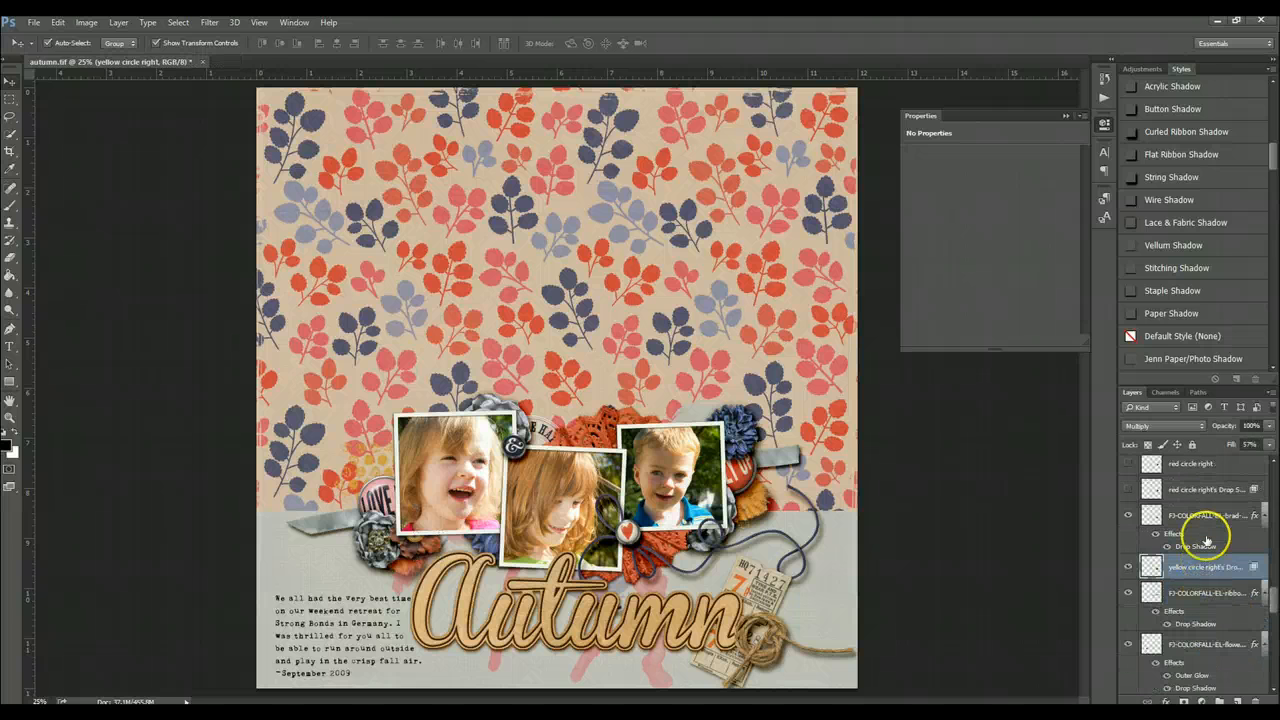
scroll(1207, 540, "up", 2)
left_click(1200, 520)
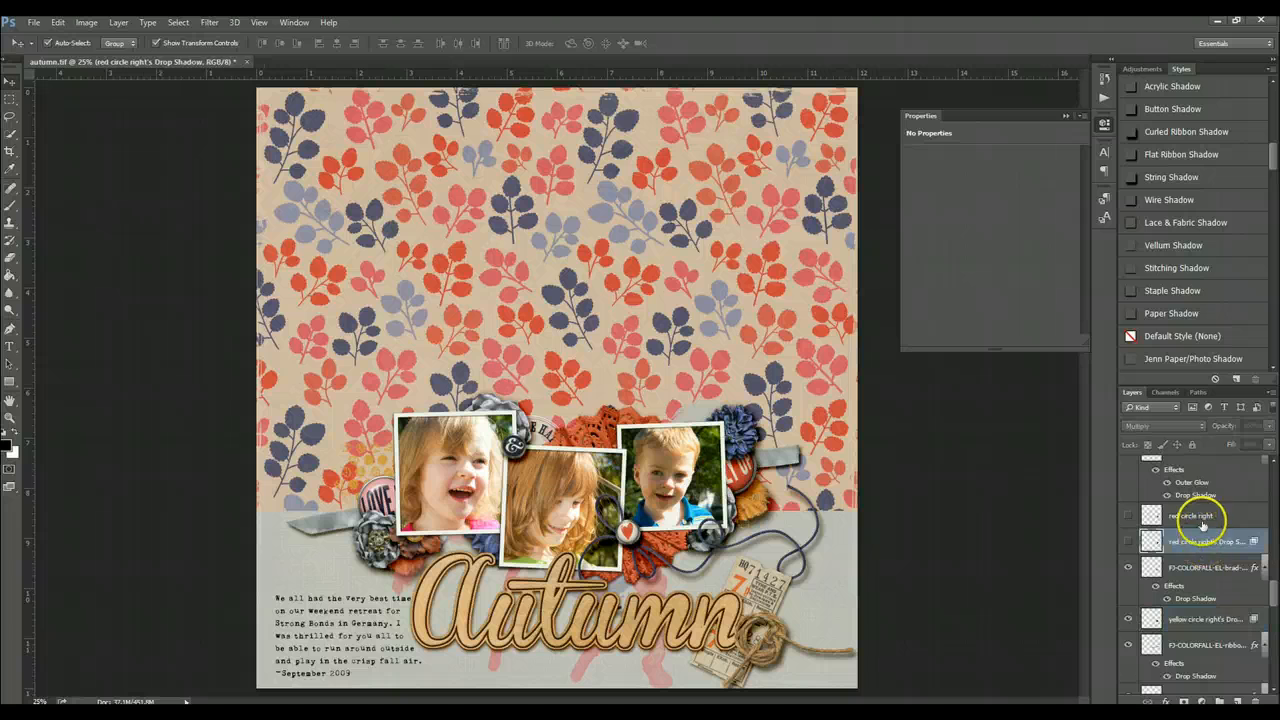
key("Delete")
- Delete the hidden elements template layer
left_click(1203, 520)
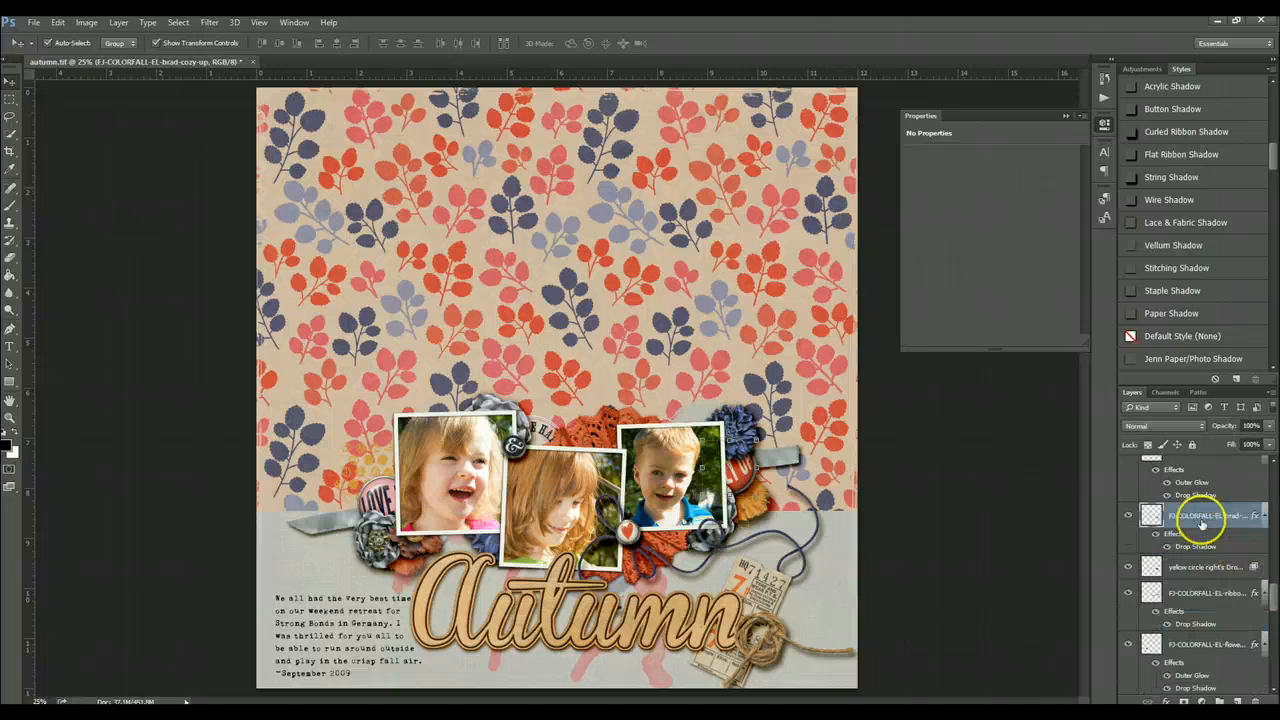
scroll(1200, 600, "down", 4)
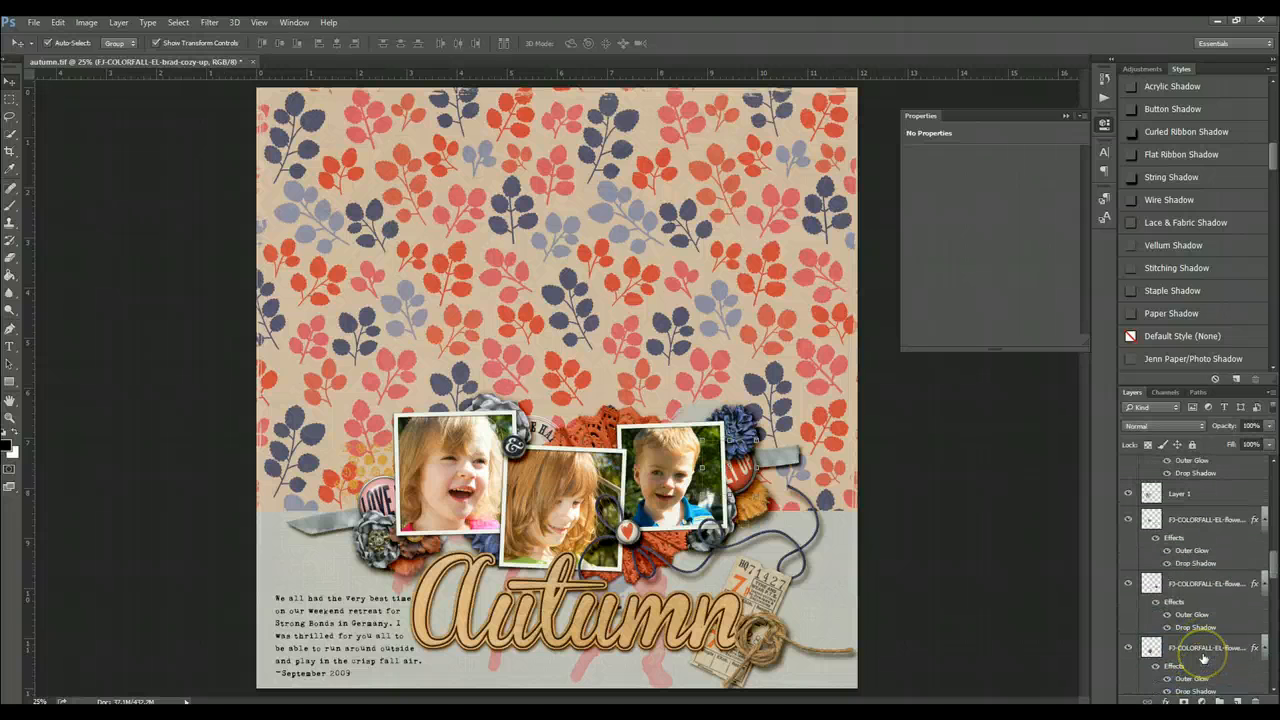
scroll(1203, 658, "down", 6)
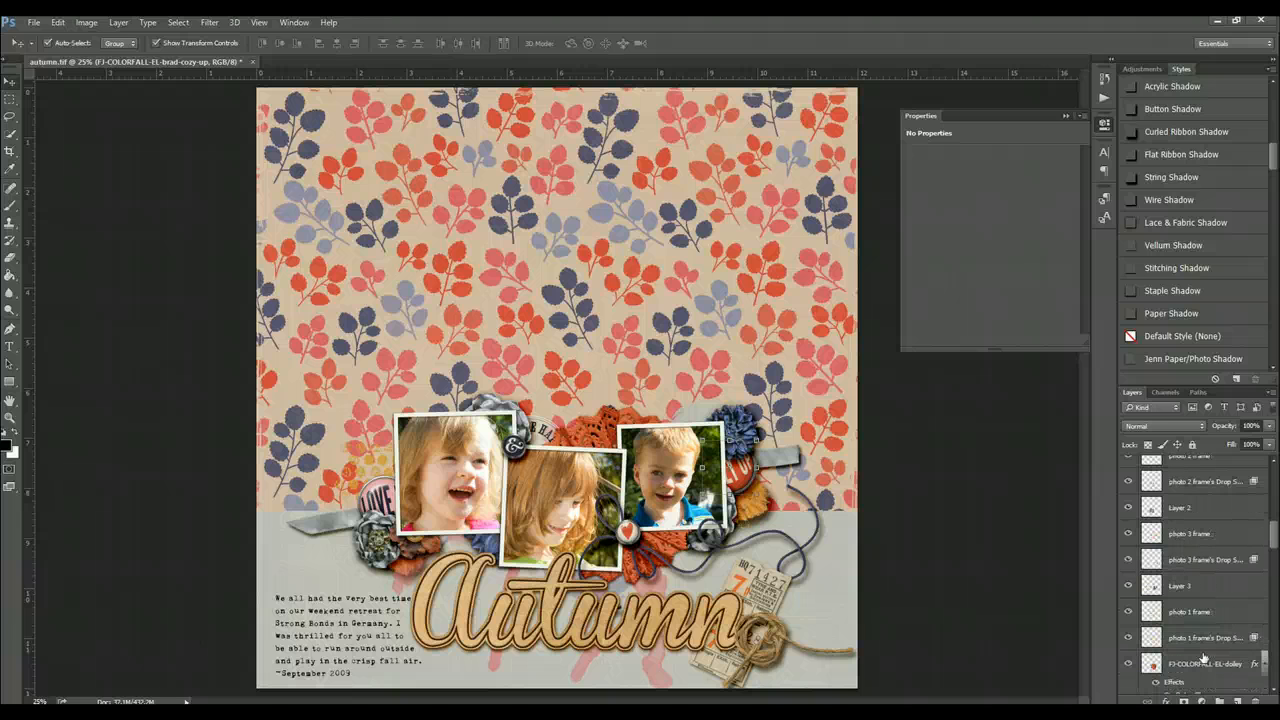
scroll(1203, 657, "up", 2)
scroll(1203, 658, "up", 7)
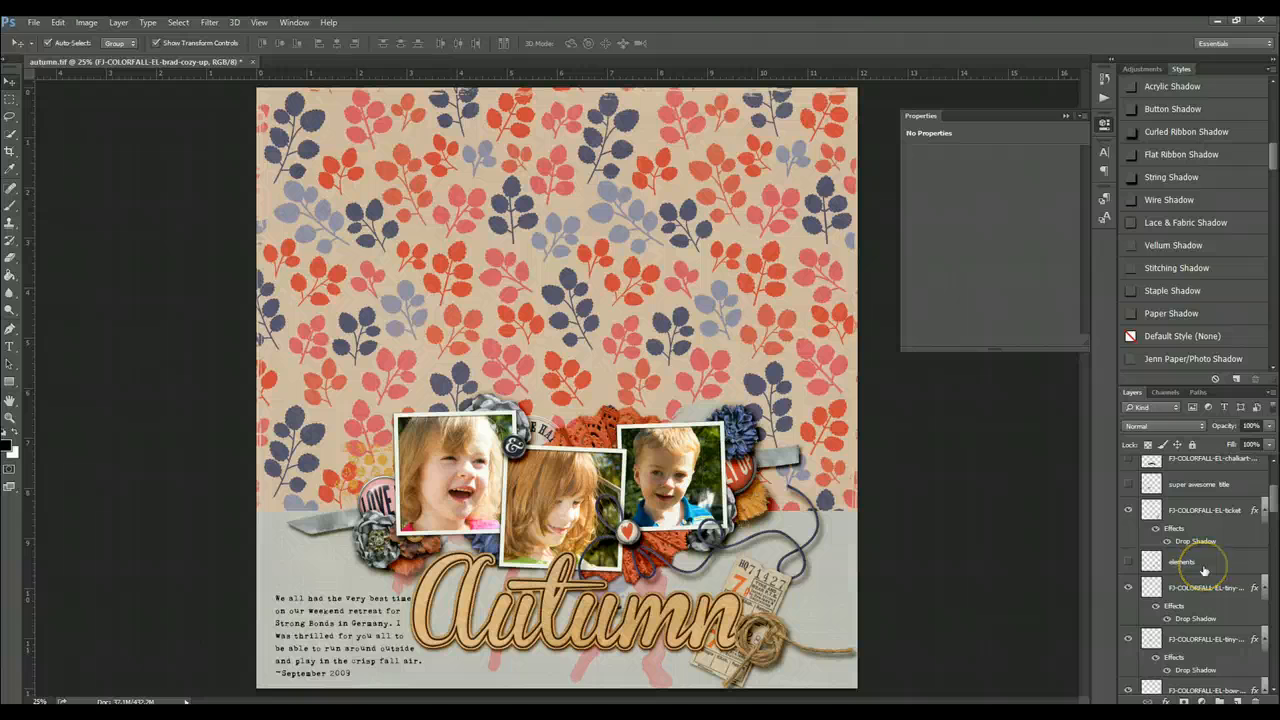
left_click(1203, 563)
key("Delete")
- Delete the hidden super awesome title and FJ-COLORFALL-EL-chalkart layers
scroll(1203, 550, "up", 2)
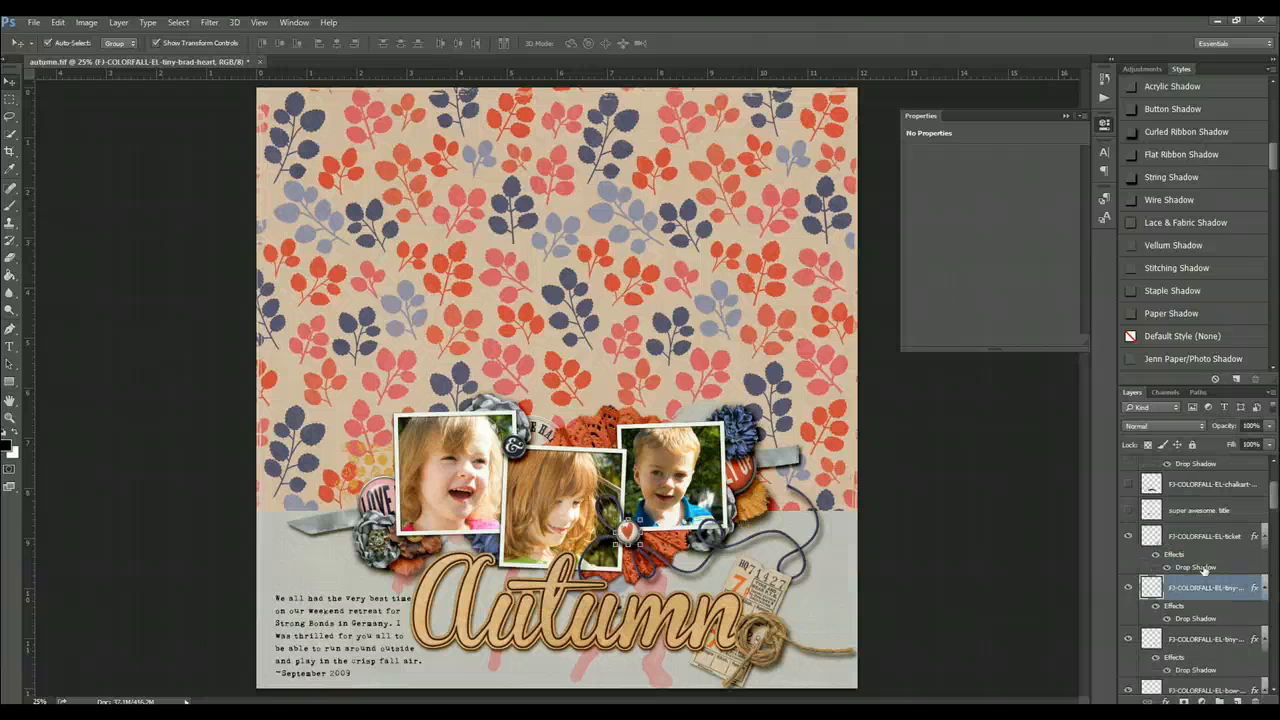
left_click(1201, 540)
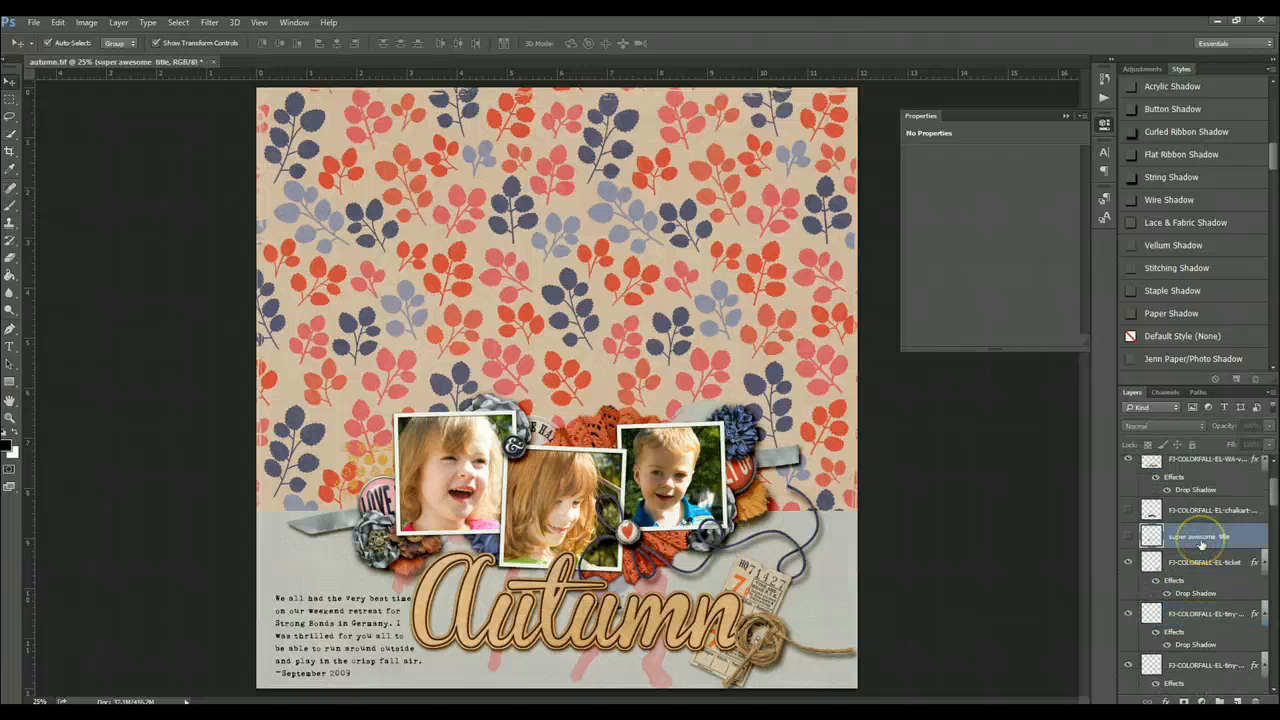
key("Delete")
left_click(1200, 511)
key("Delete")
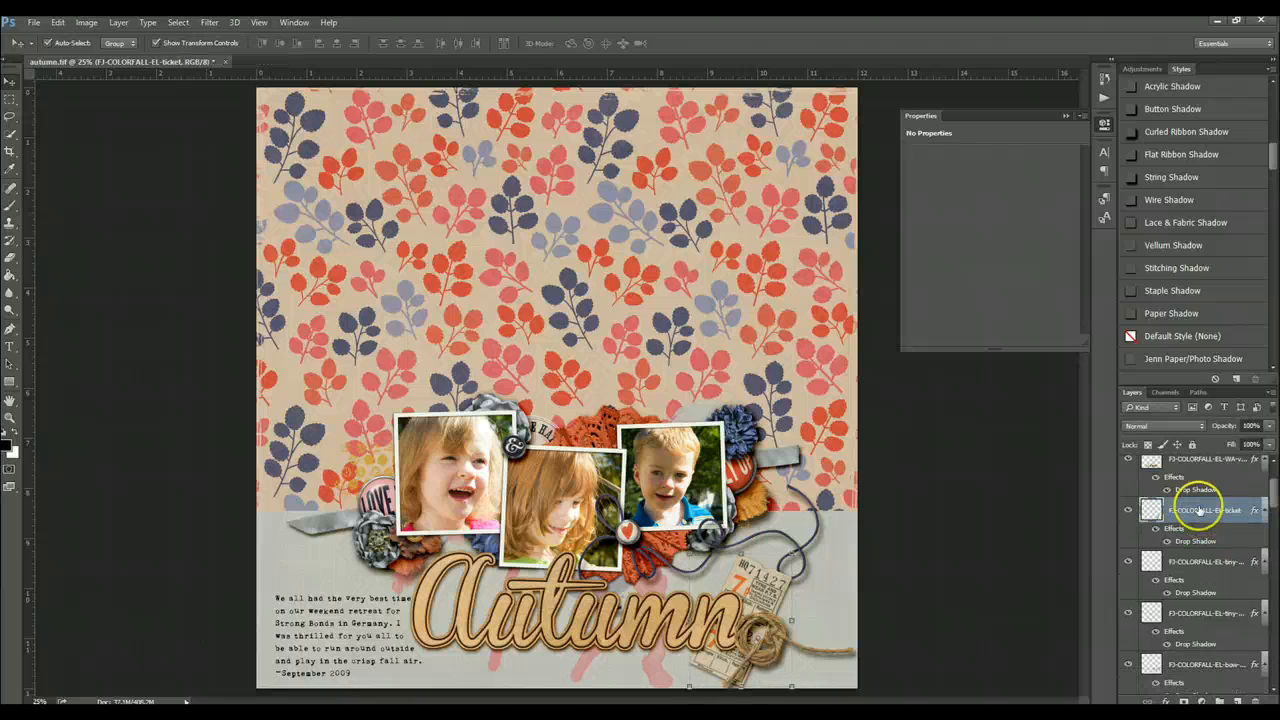
- Delete the hidden 'journal something here' placeholder text layer
scroll(1200, 512, "up", 2)
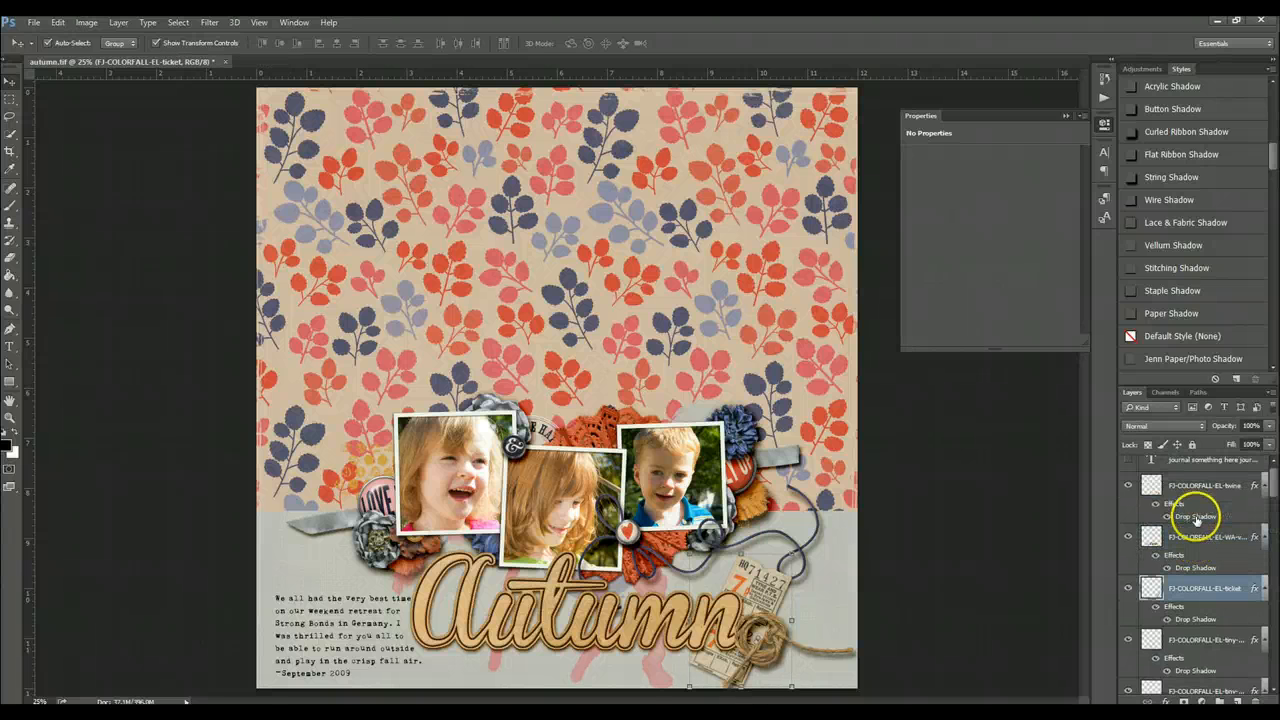
left_click(1191, 472)
key("Delete")
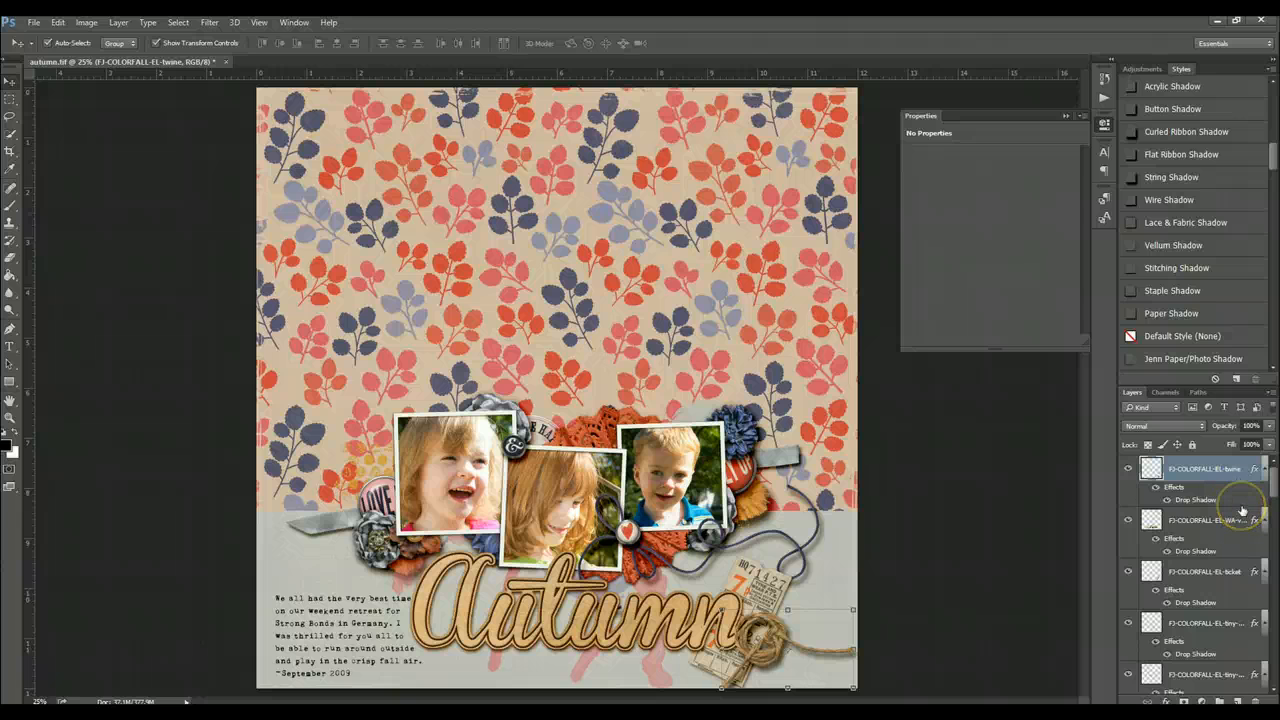
- Inspect the photo frame and photo layers, briefly hiding and showing Layer 1 to check which photo it holds
scroll(1240, 515, "down", 3)
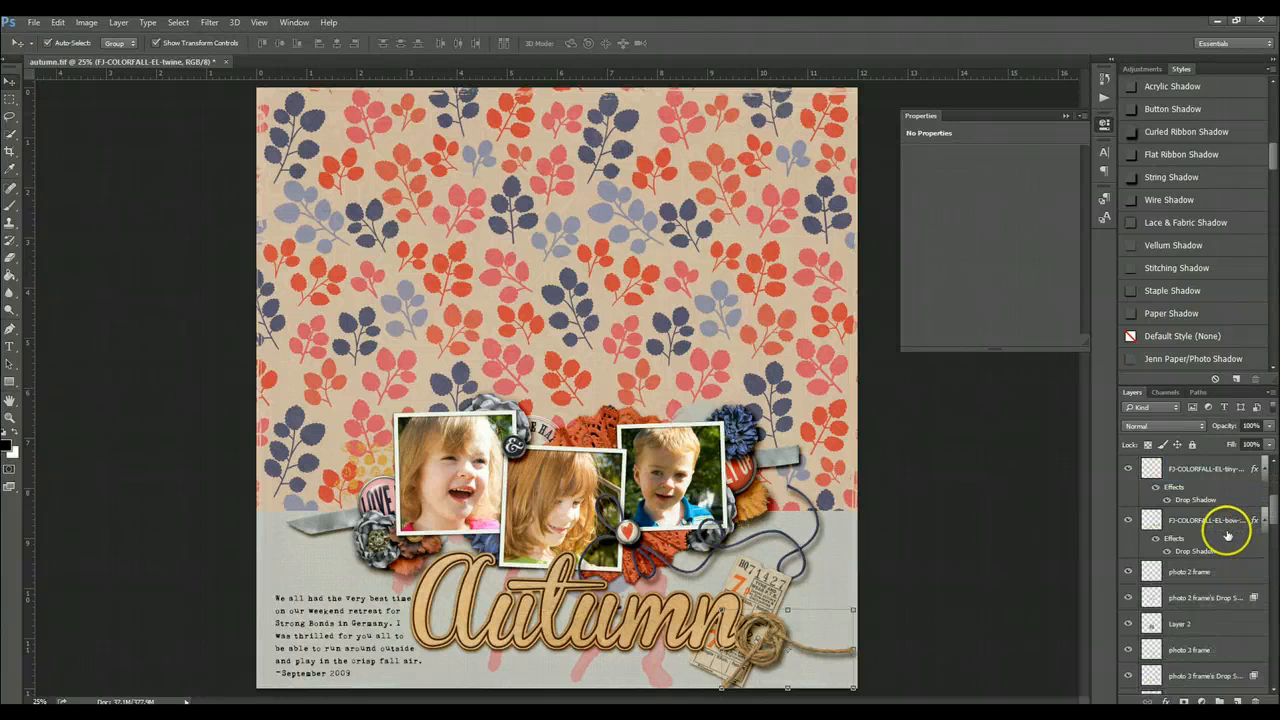
left_click(1226, 574)
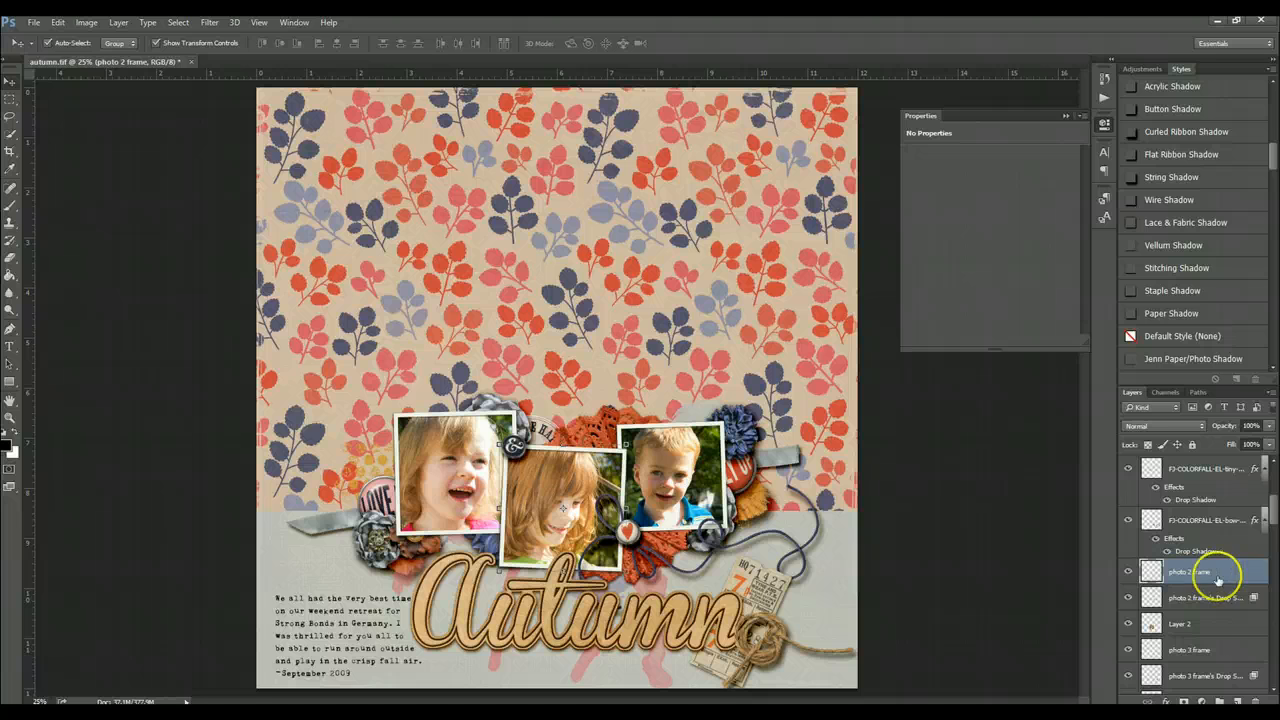
left_click(1211, 604)
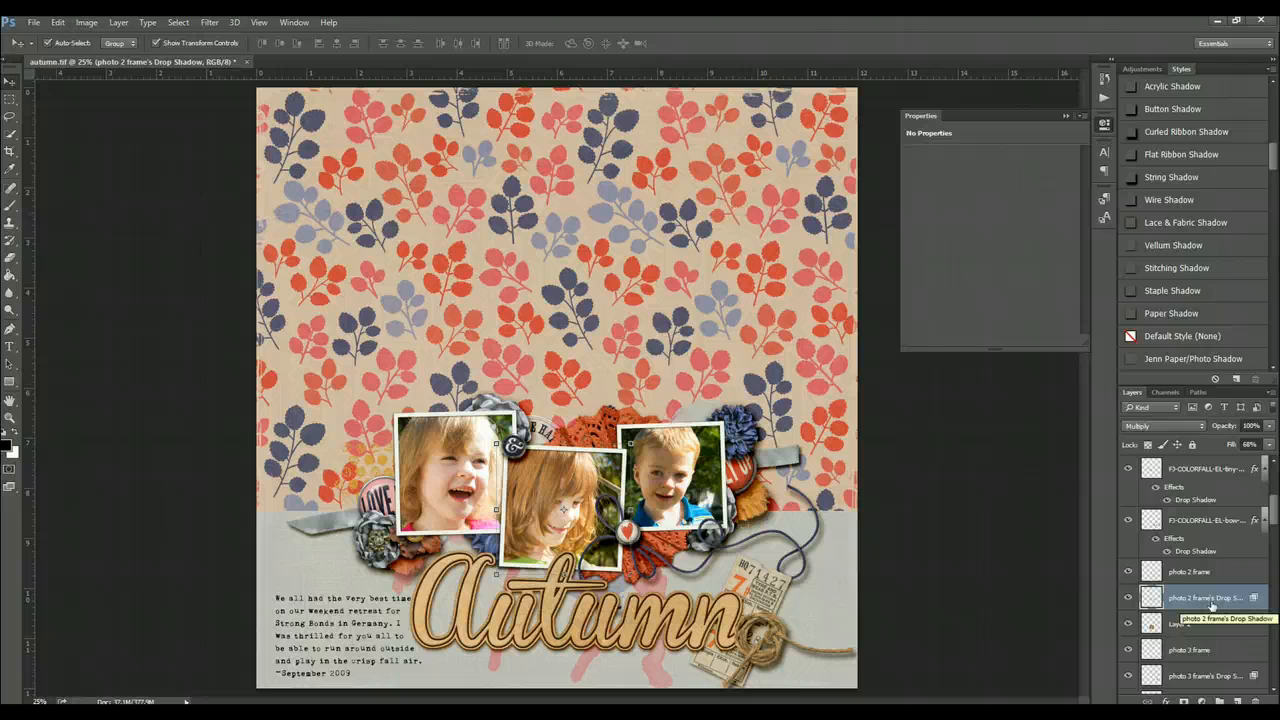
scroll(1211, 604, "down", 1)
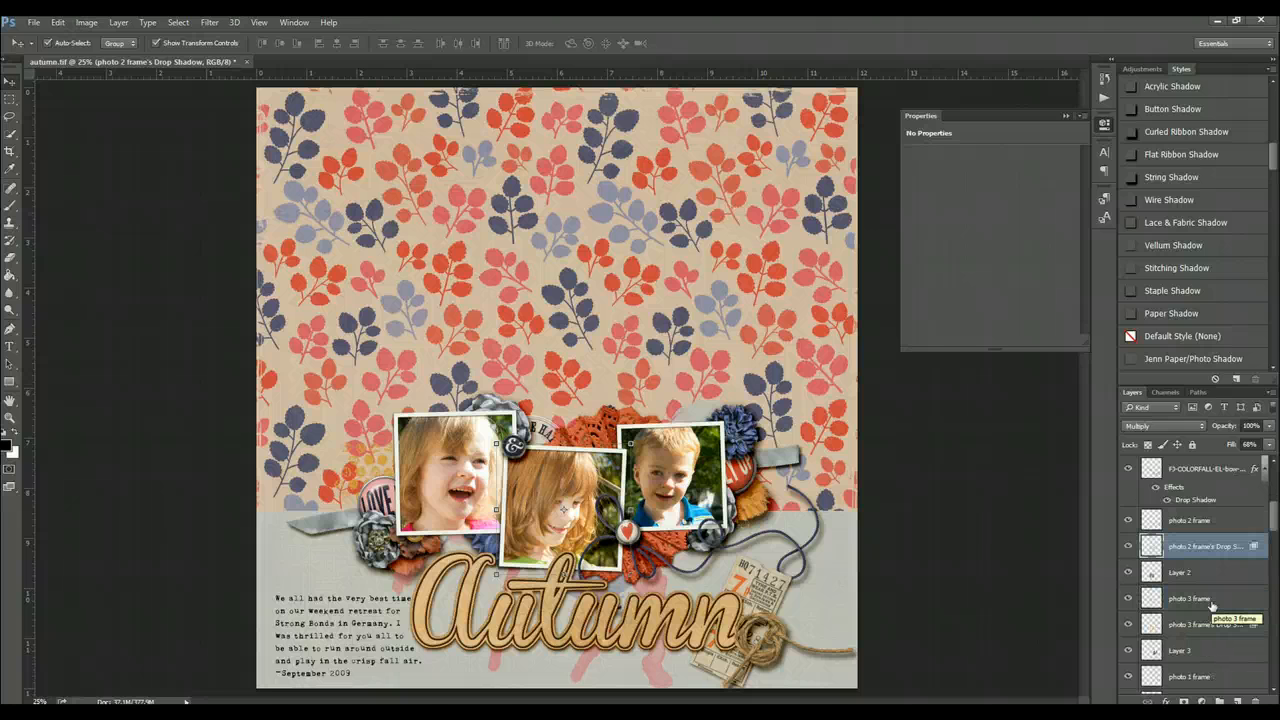
scroll(1213, 602, "down", 1)
left_click(1214, 602)
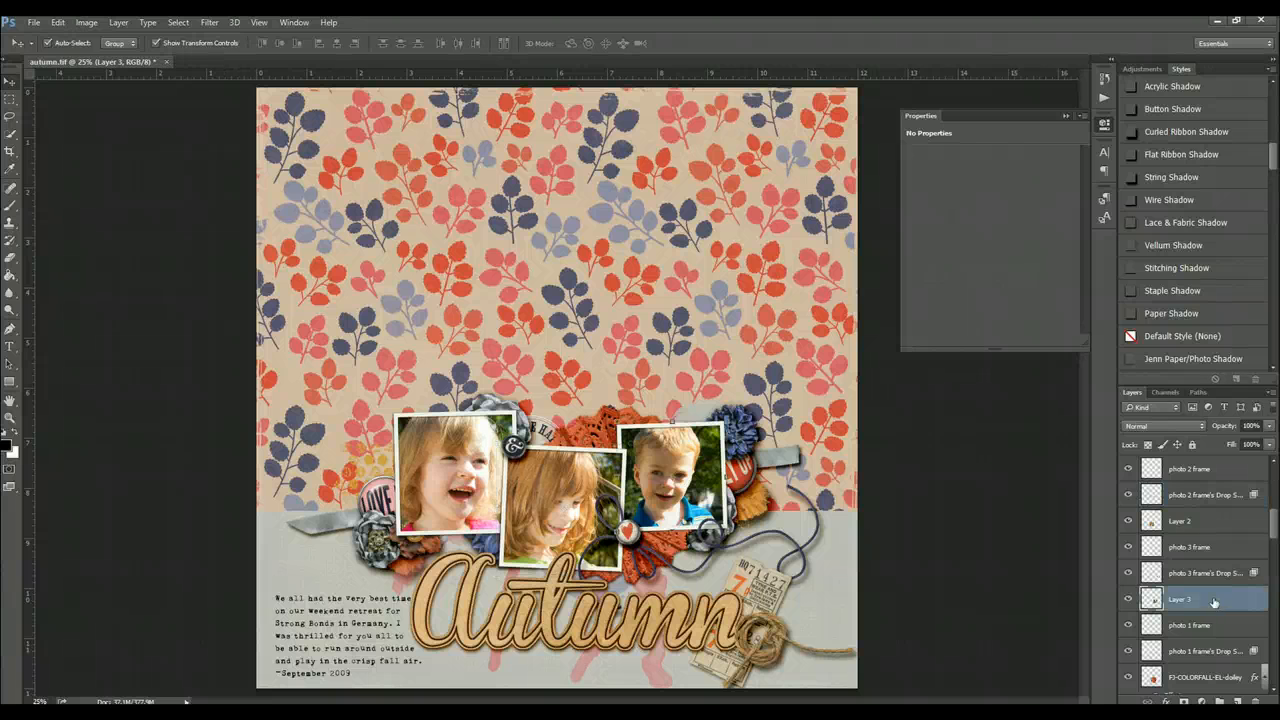
scroll(1212, 598, "down", 1)
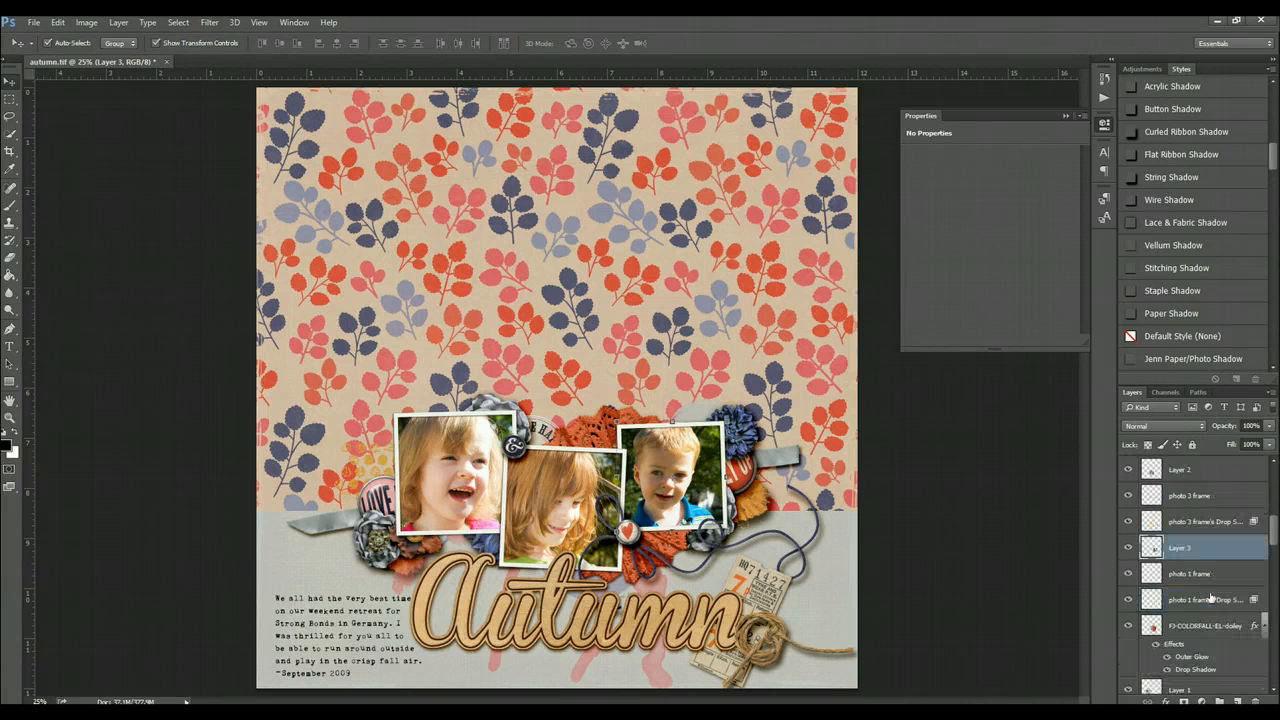
scroll(1211, 612, "down", 1)
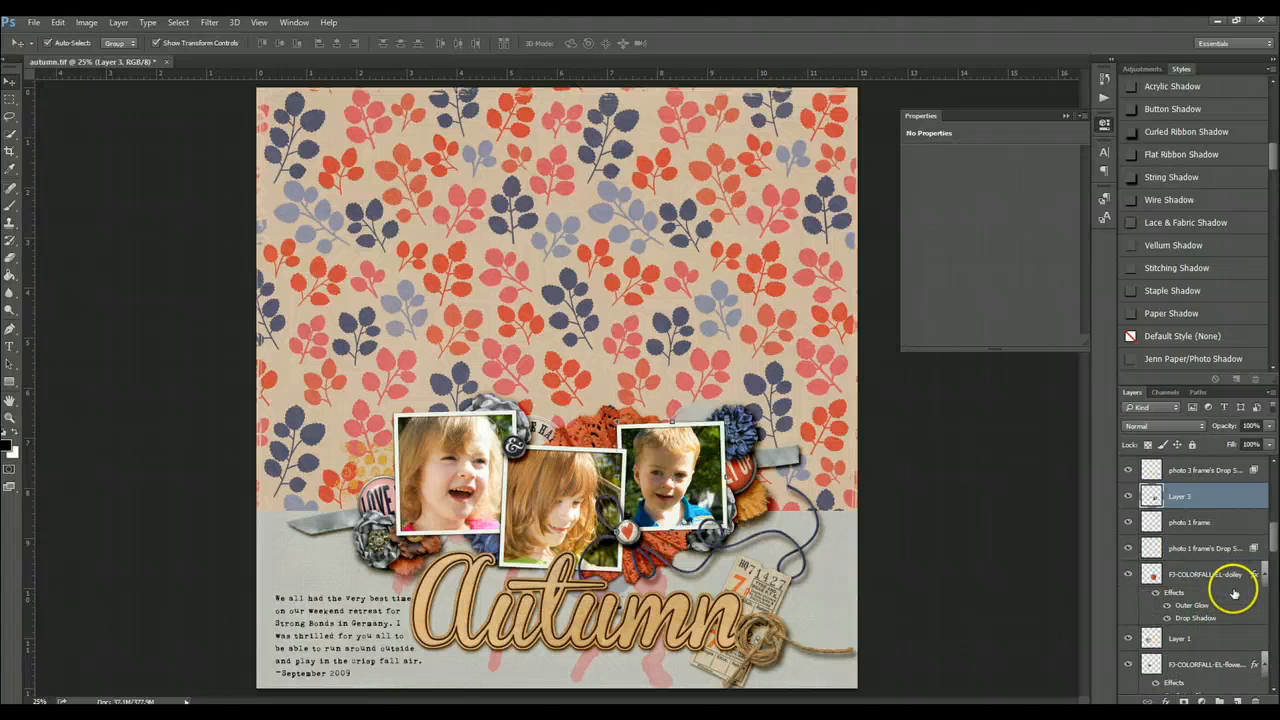
left_click(1222, 645)
scroll(1222, 644, "down", 1)
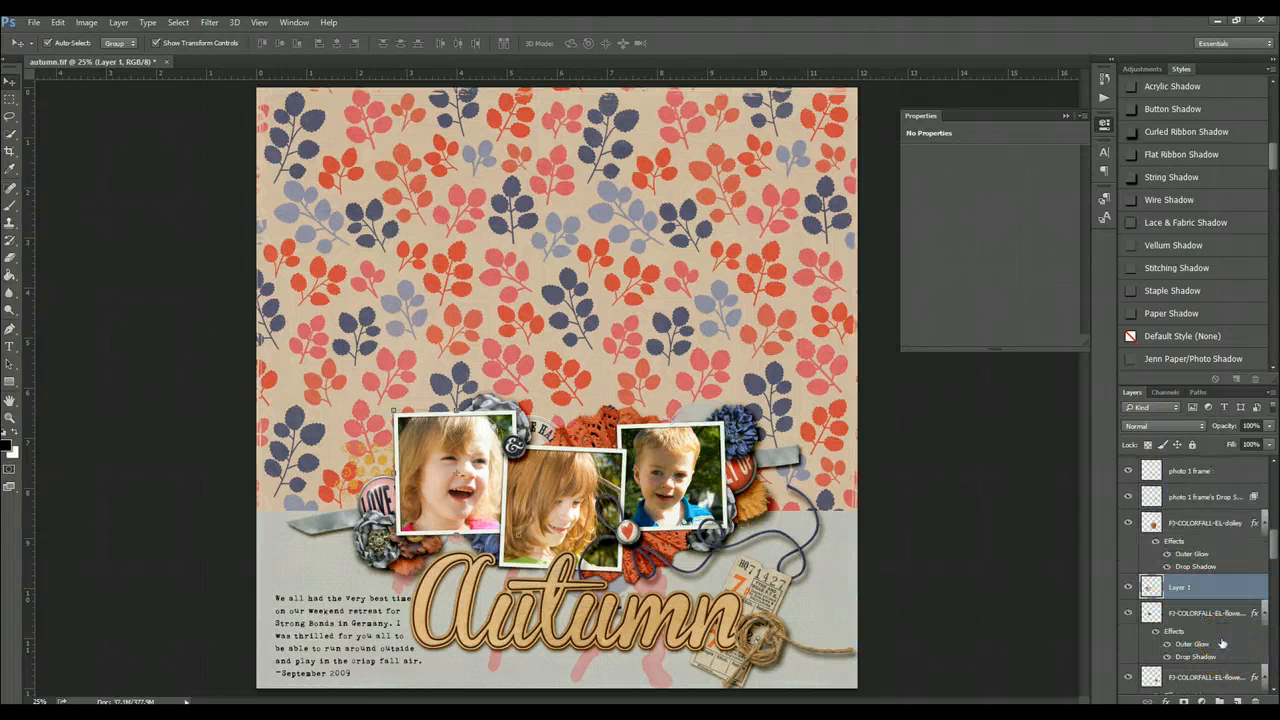
scroll(1222, 643, "down", 1)
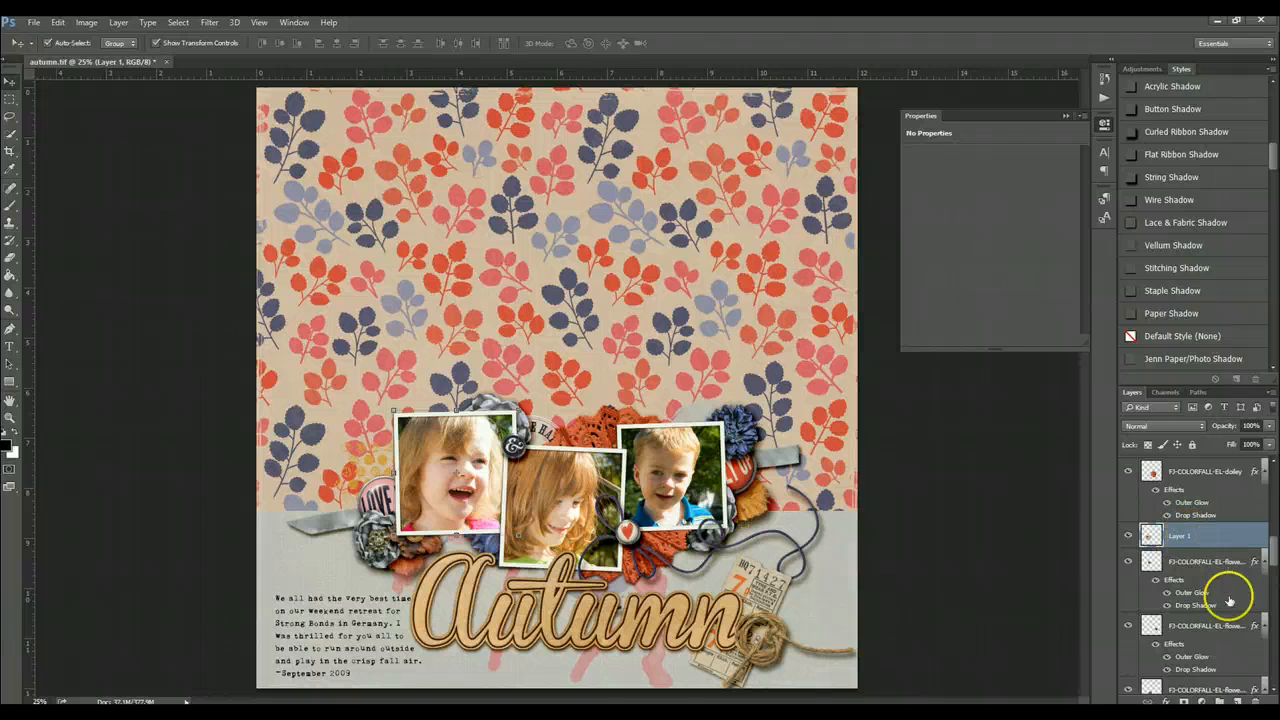
left_click(1127, 537)
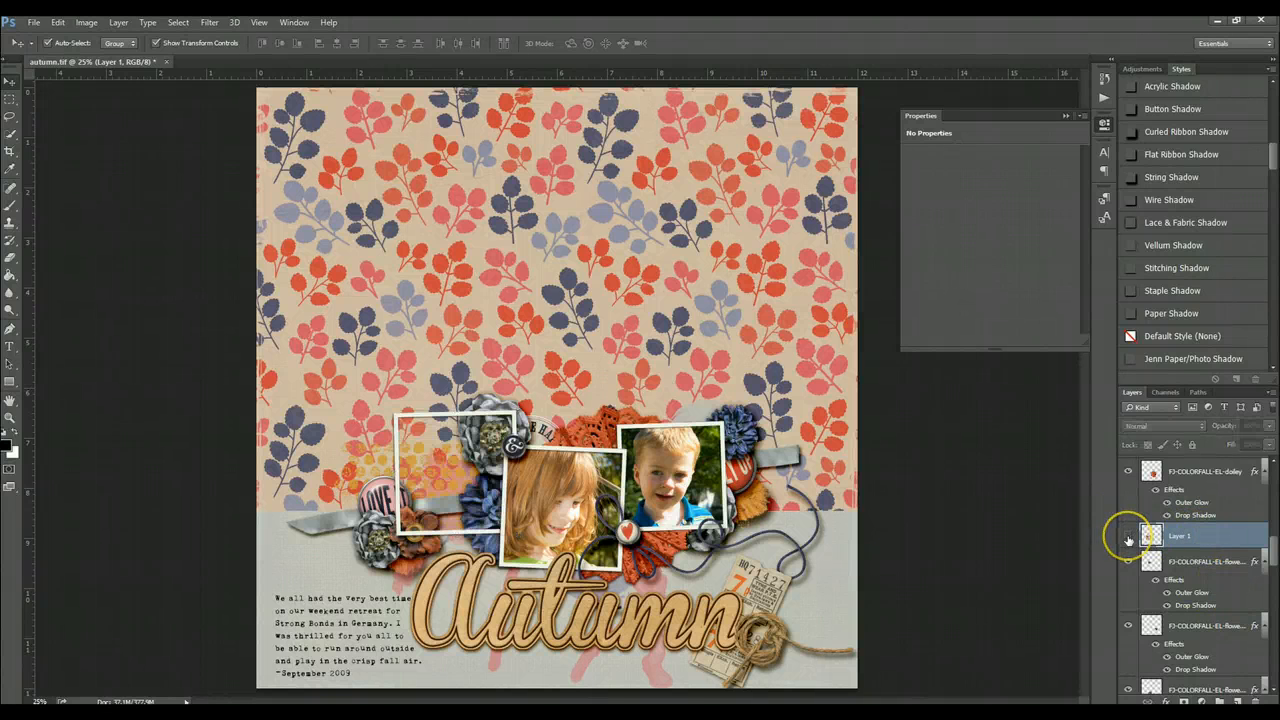
left_click(1127, 537)
- Move the photo 1 frame and its drop shadow layers below the FJ-COLORFALL-EL-doiley layer
scroll(1239, 540, "up", 2)
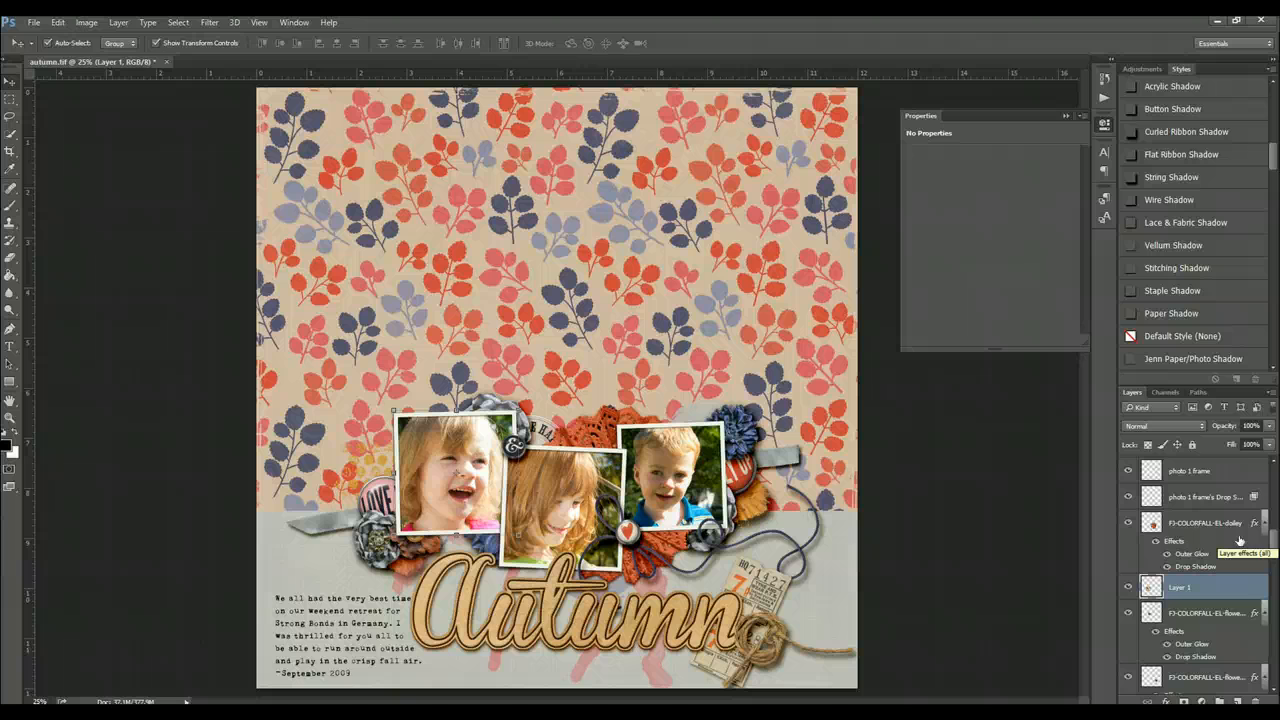
scroll(1239, 540, "up", 2)
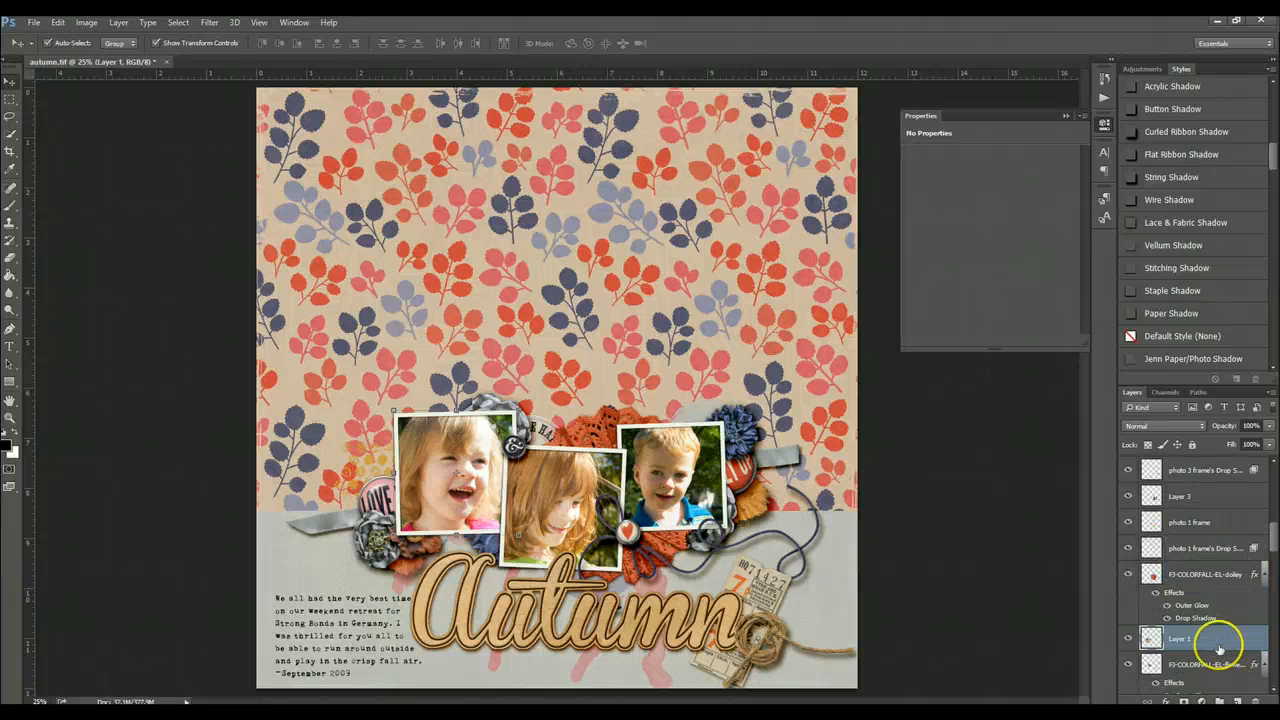
left_click(1201, 503)
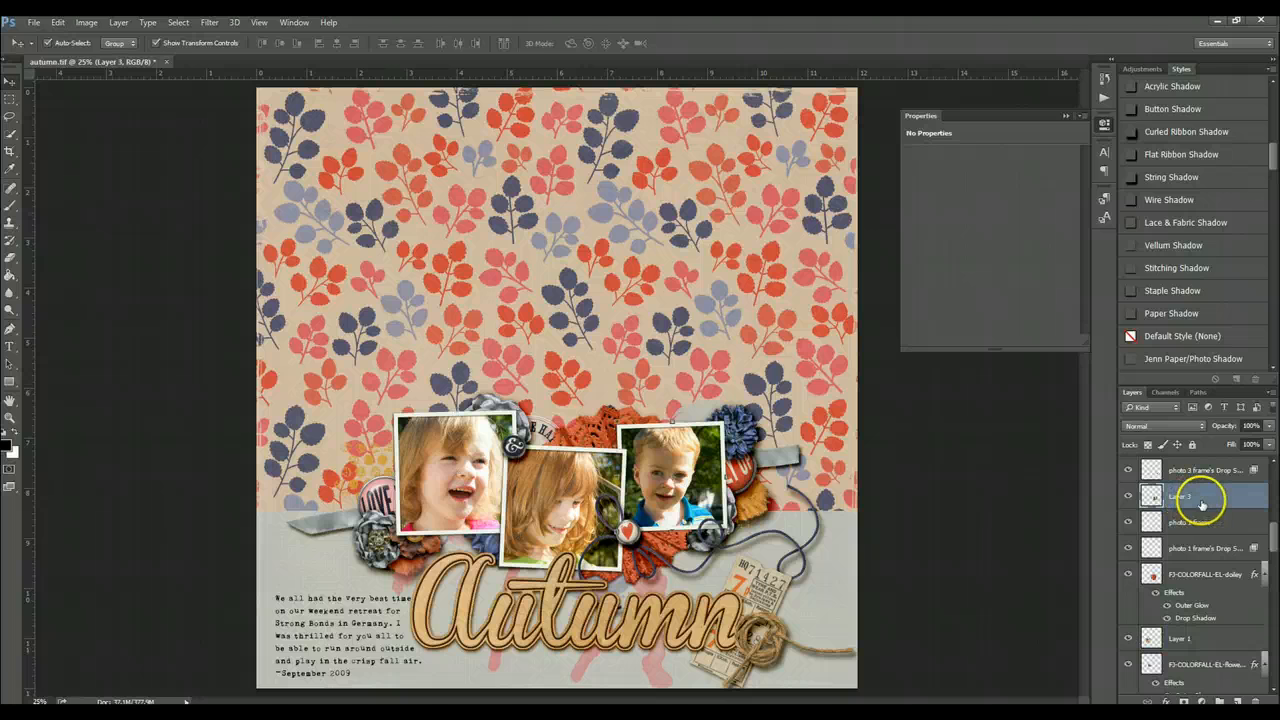
left_click(1203, 526)
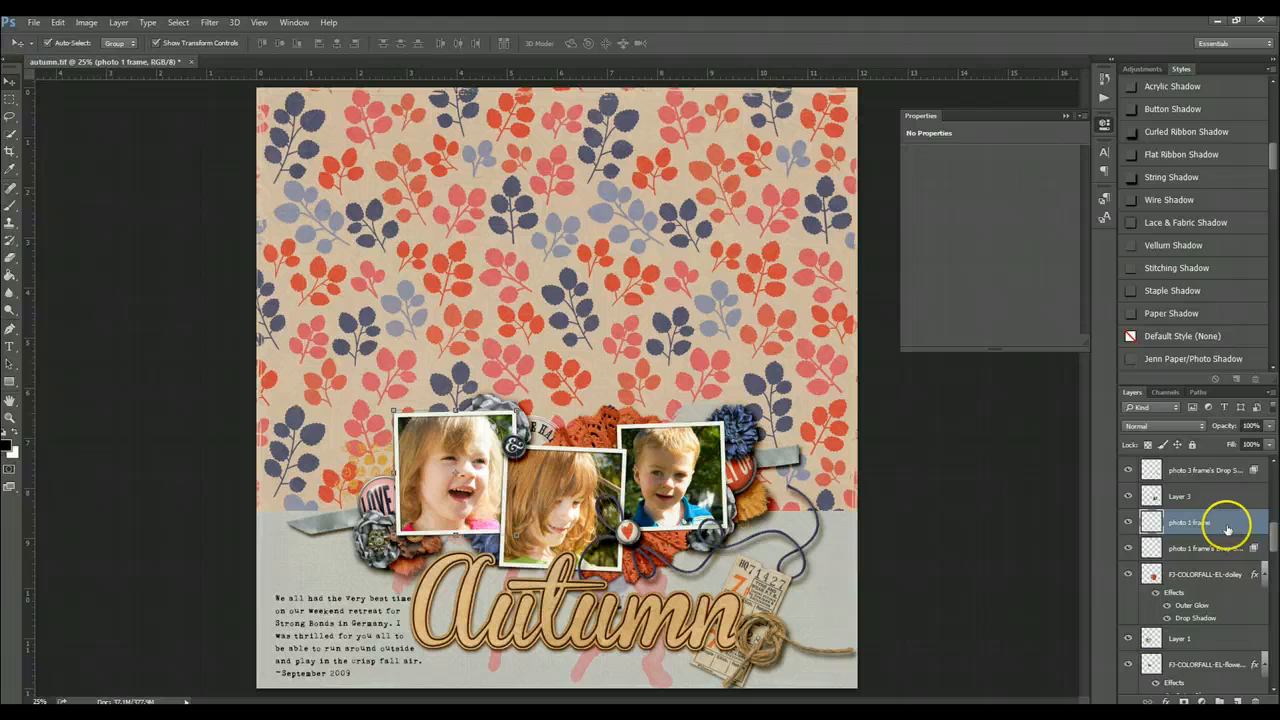
scroll(1232, 580, "down", 2)
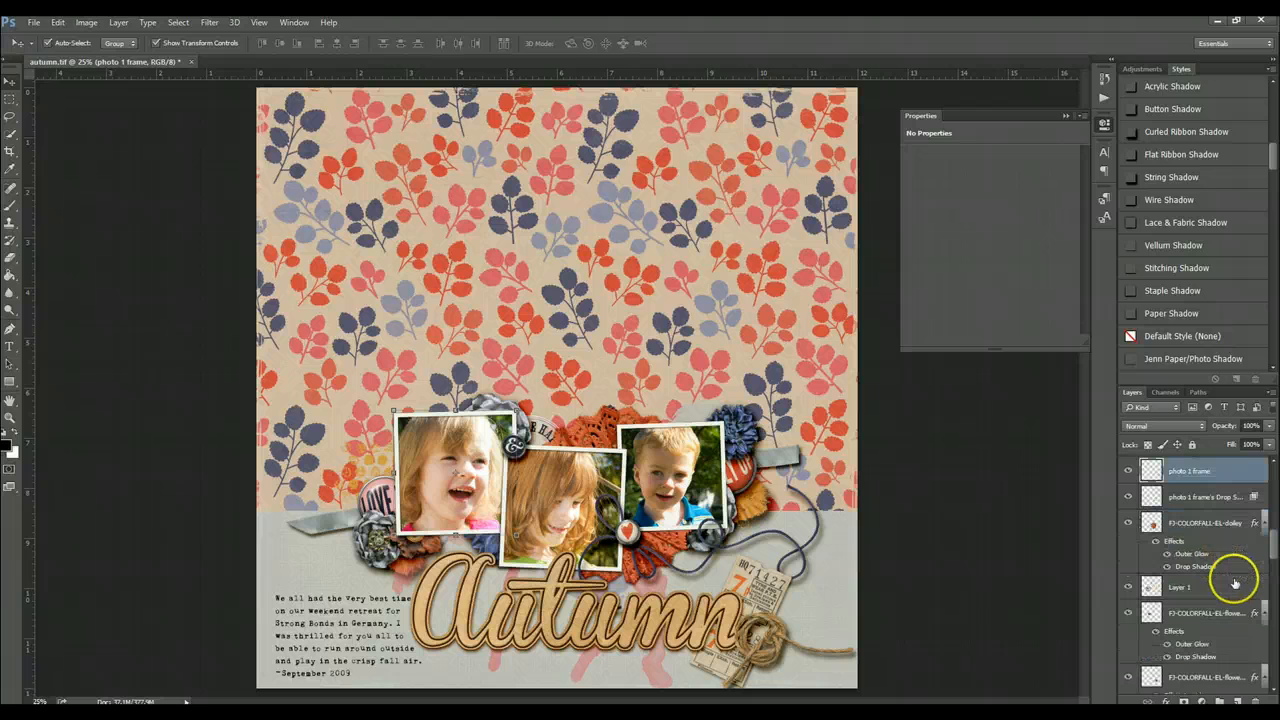
left_click(1222, 496, "shift")
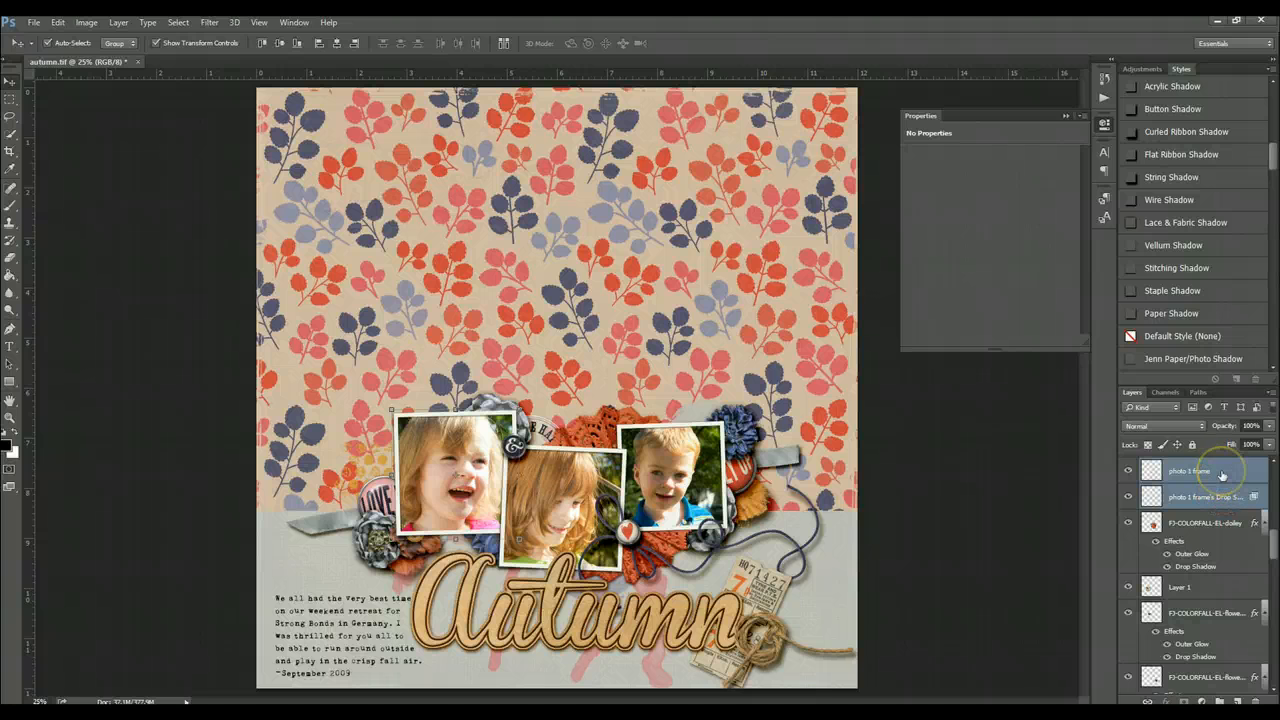
left_click_drag(1222, 474, 1222, 570)
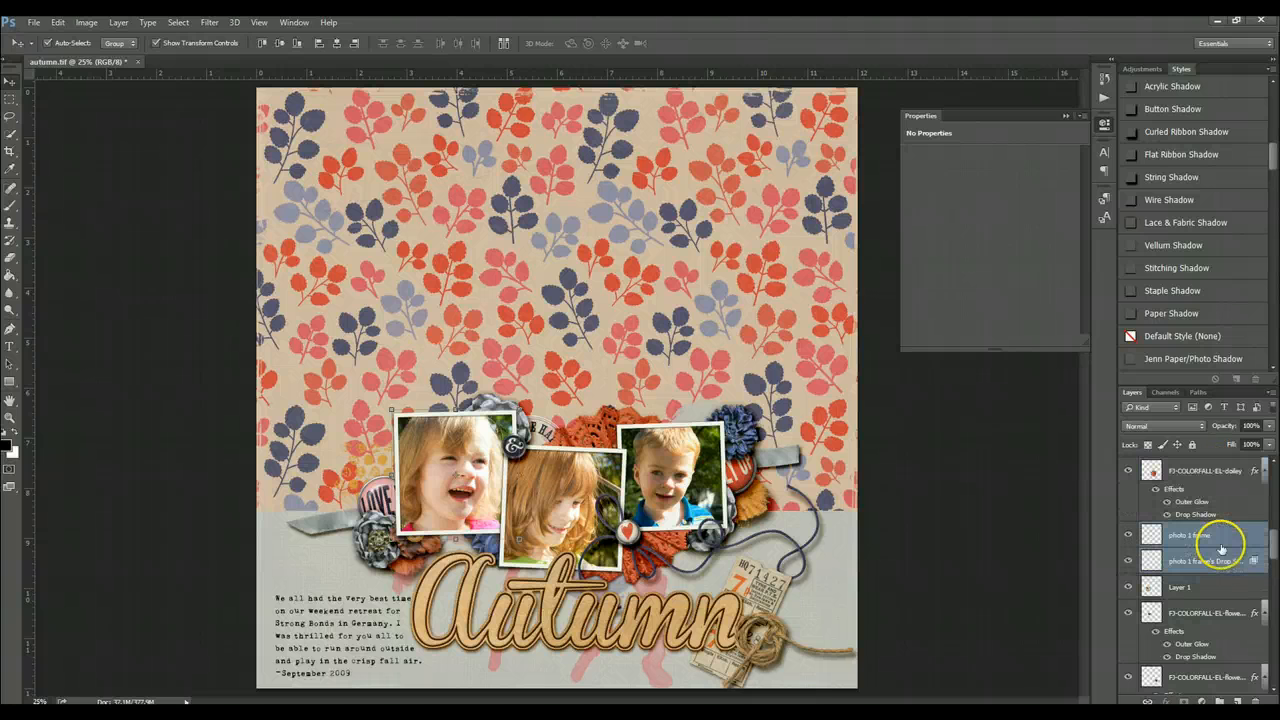
- Delete the leftover yellow circle right's Drop Shadow layer
left_click(1220, 587)
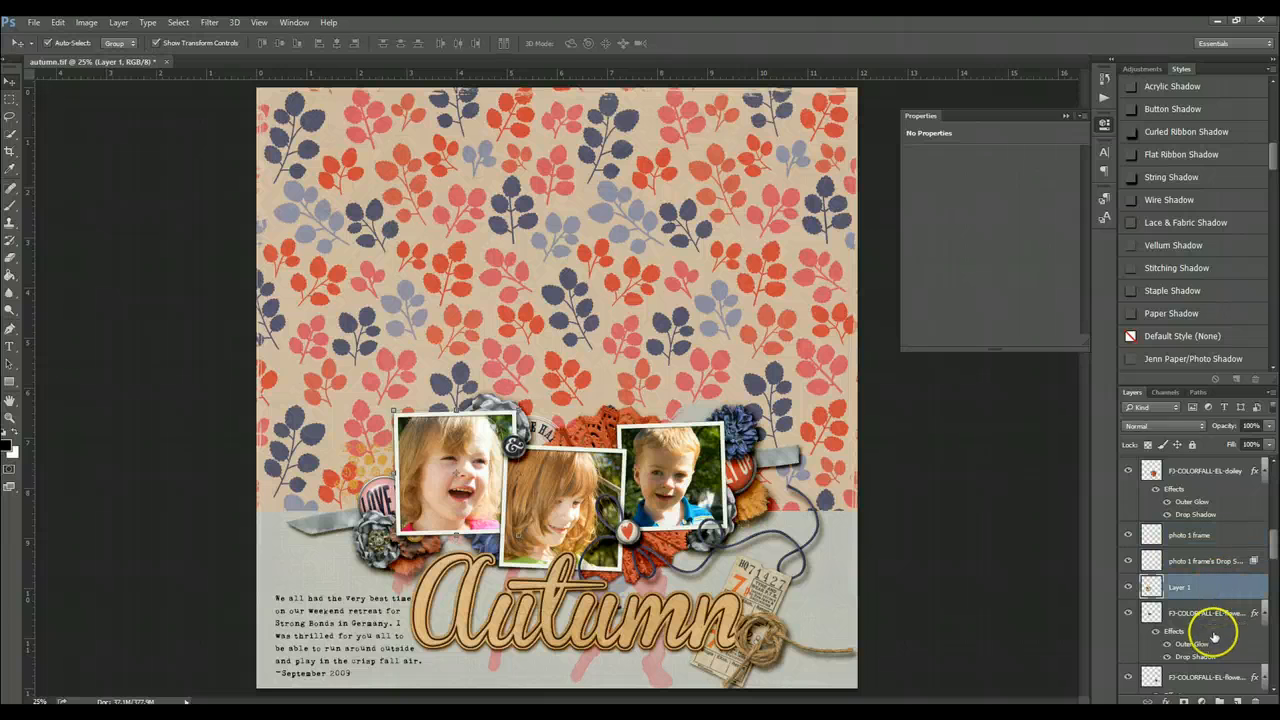
scroll(1212, 630, "down", 5)
scroll(1213, 638, "down", 2)
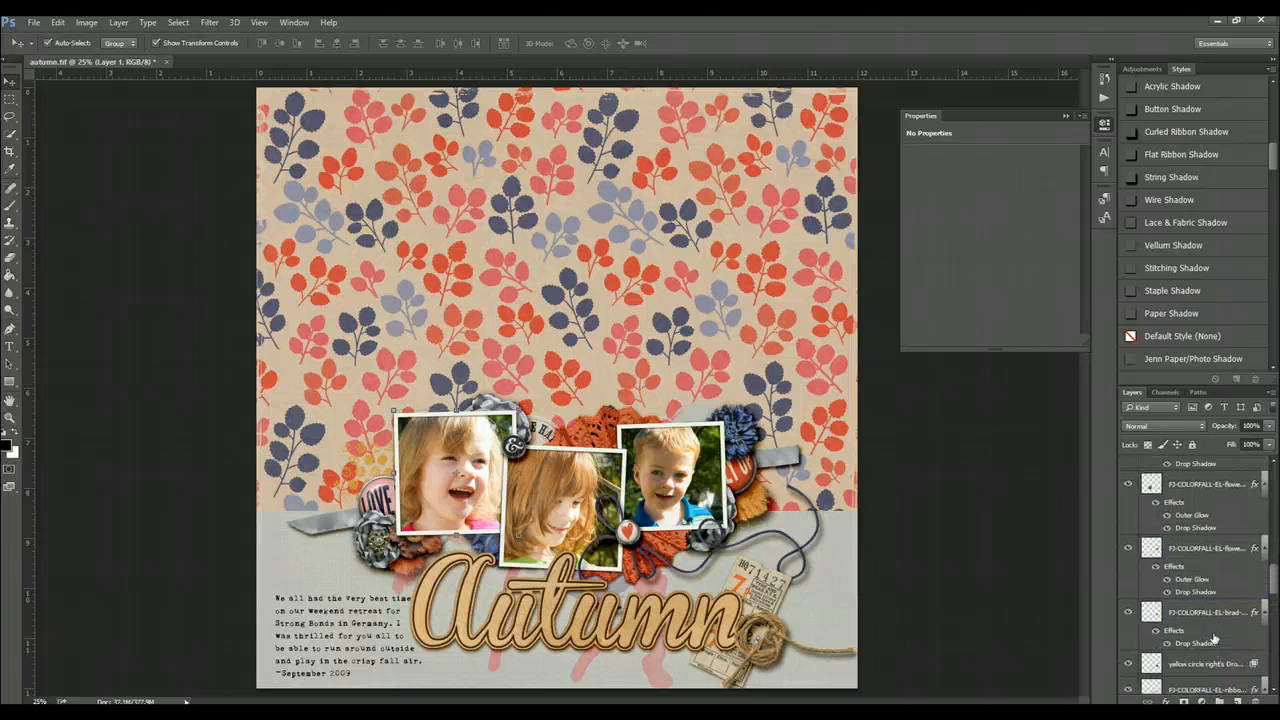
scroll(1213, 638, "up", 3)
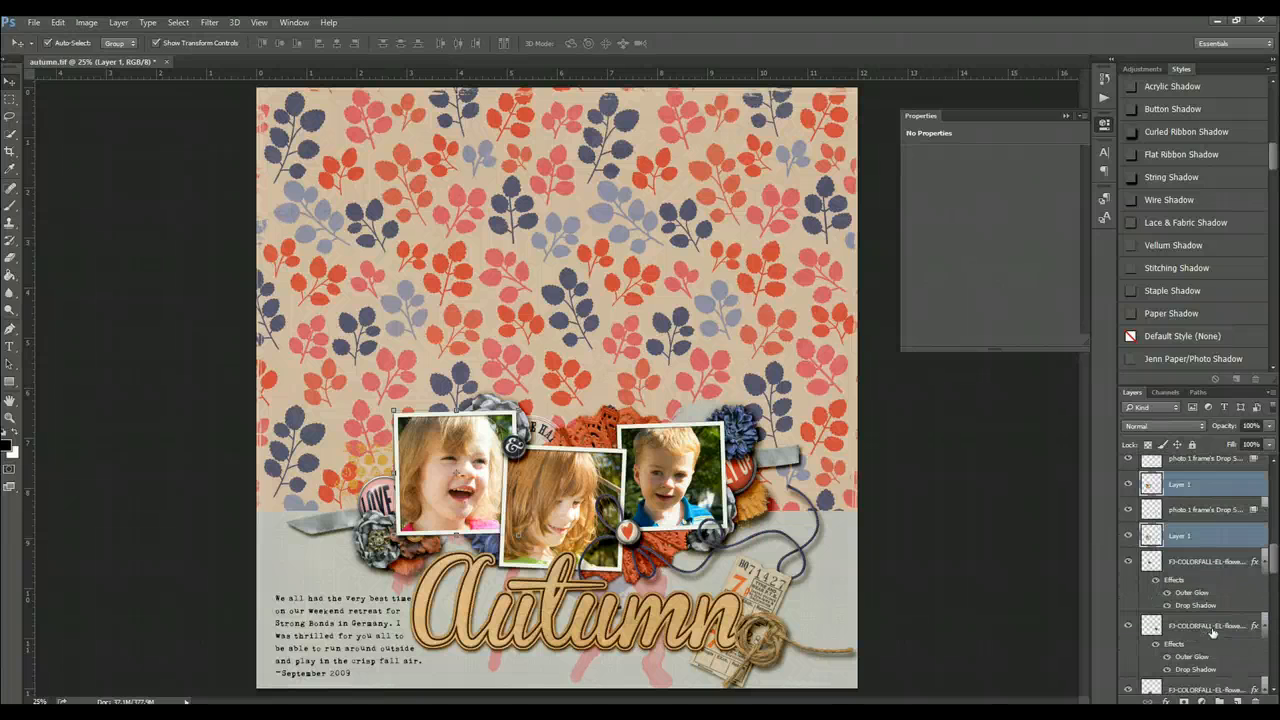
scroll(1212, 632, "down", 3)
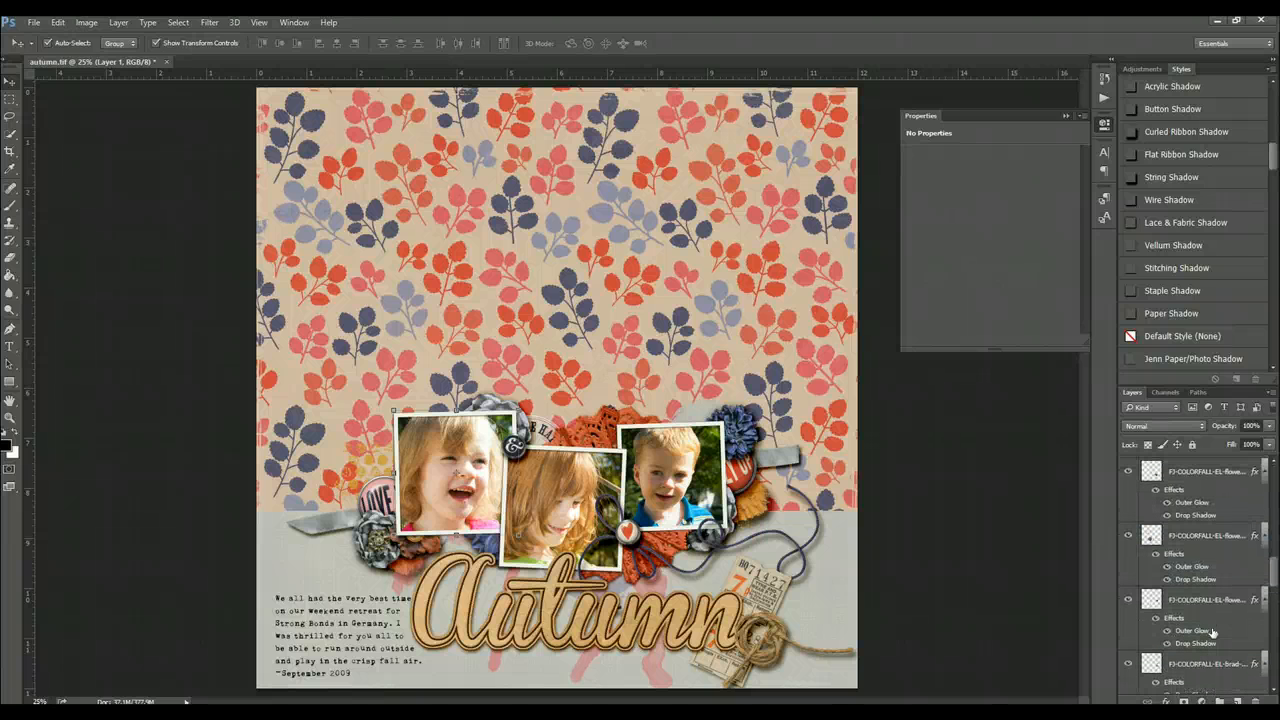
scroll(1213, 632, "down", 3)
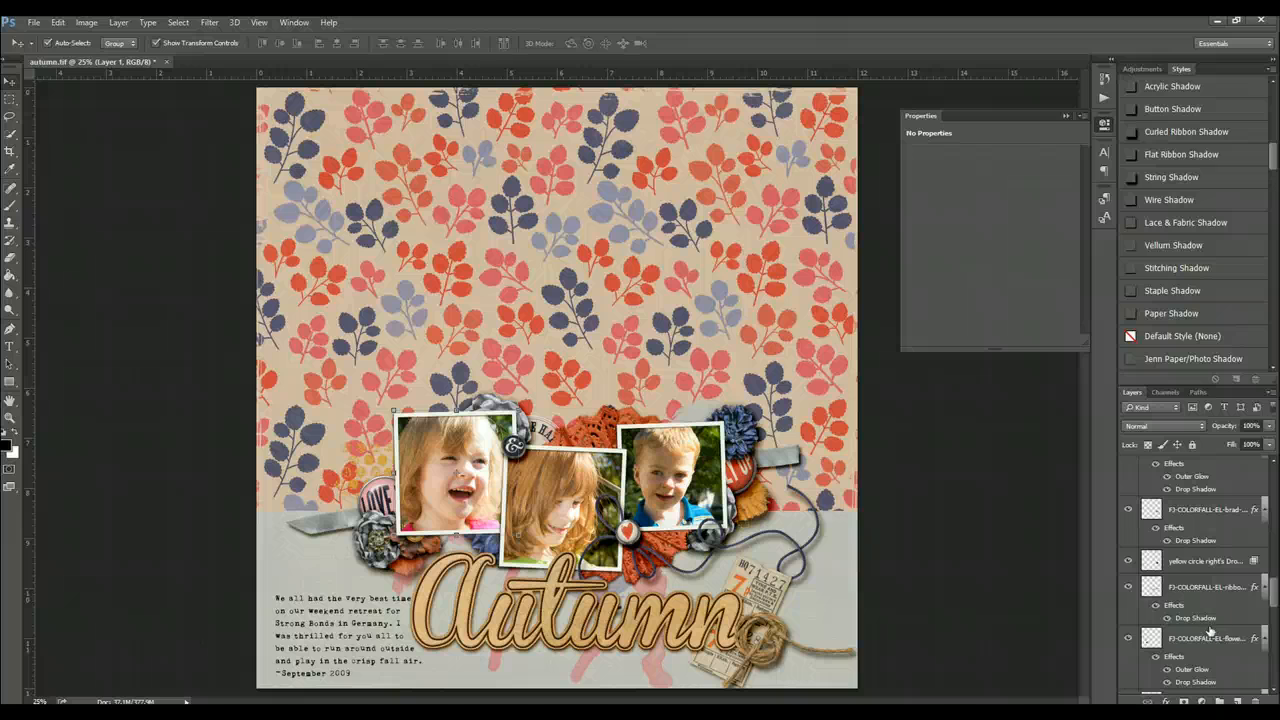
left_click(1203, 570)
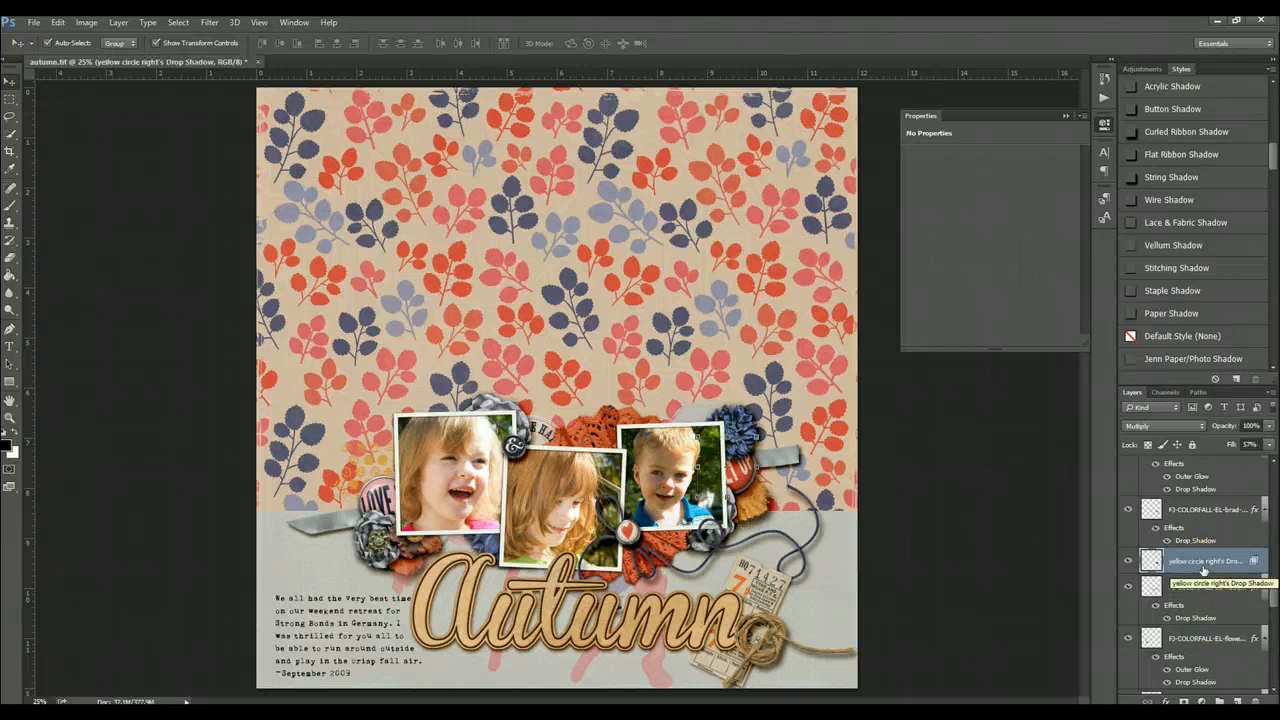
key("Delete")
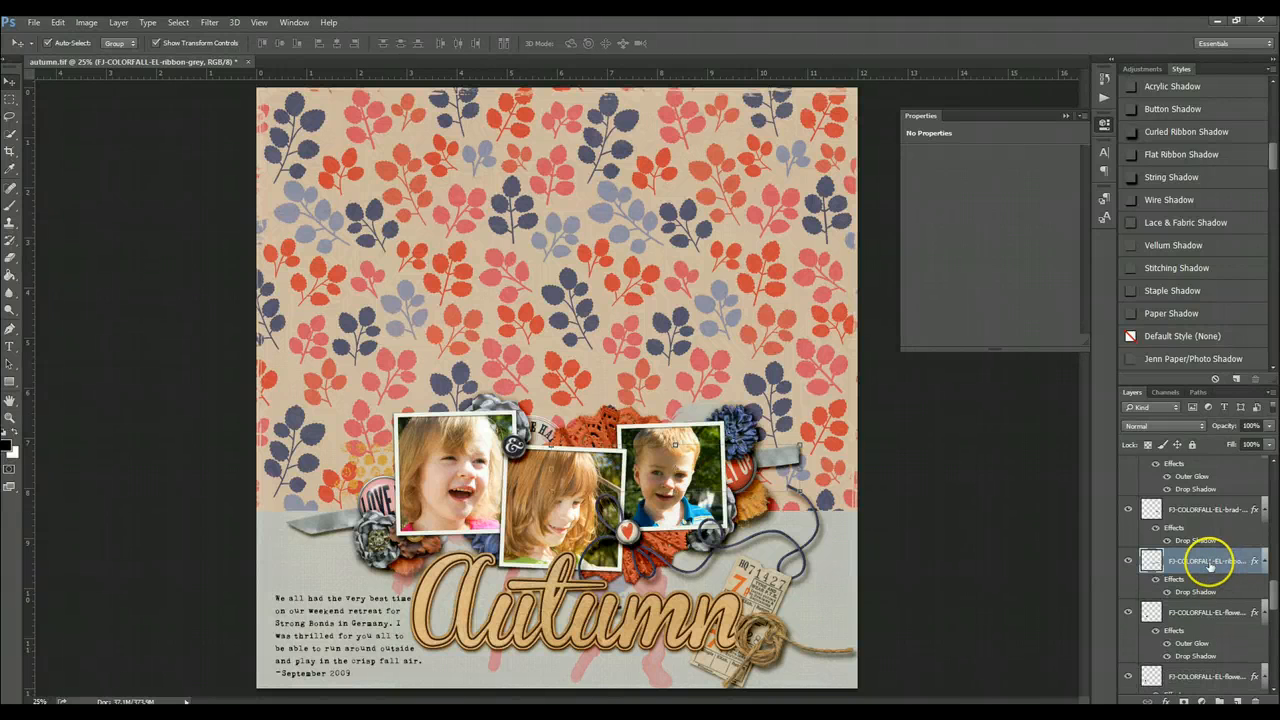
- Review the remaining element, journaling and paint layers further down the stack
scroll(1208, 573, "down", 1)
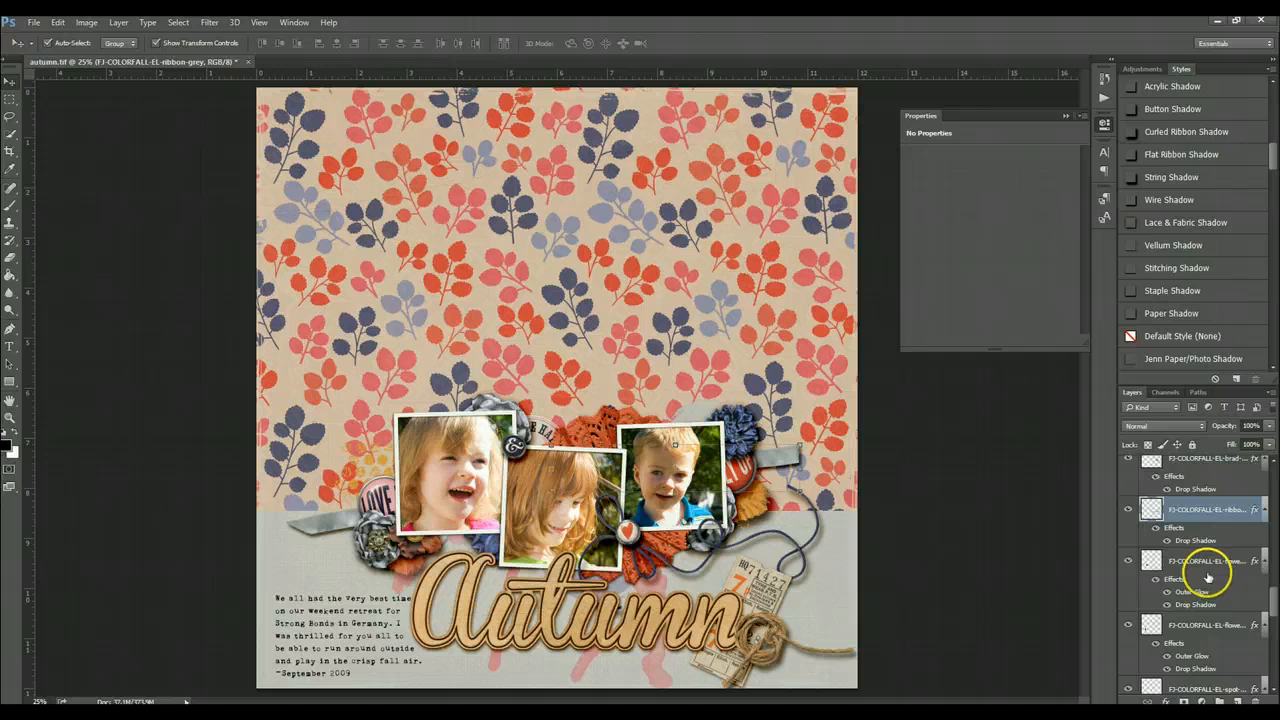
scroll(1208, 577, "down", 1)
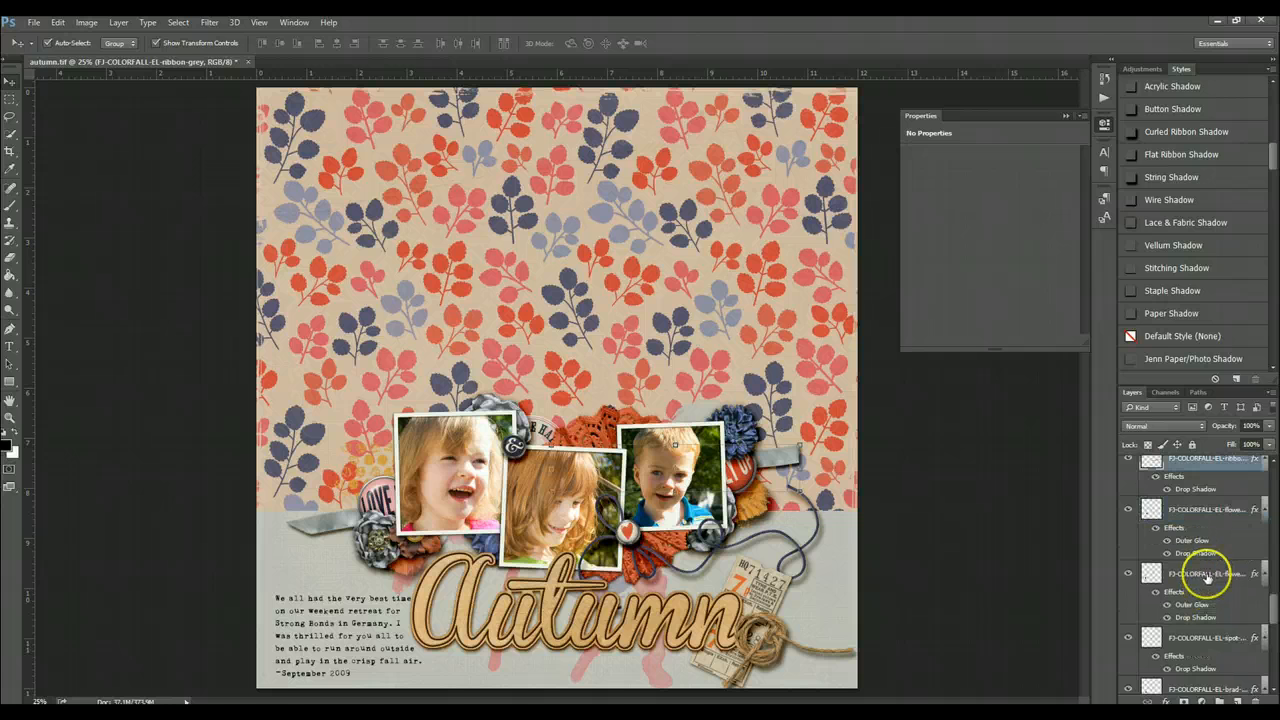
scroll(1208, 578, "down", 2)
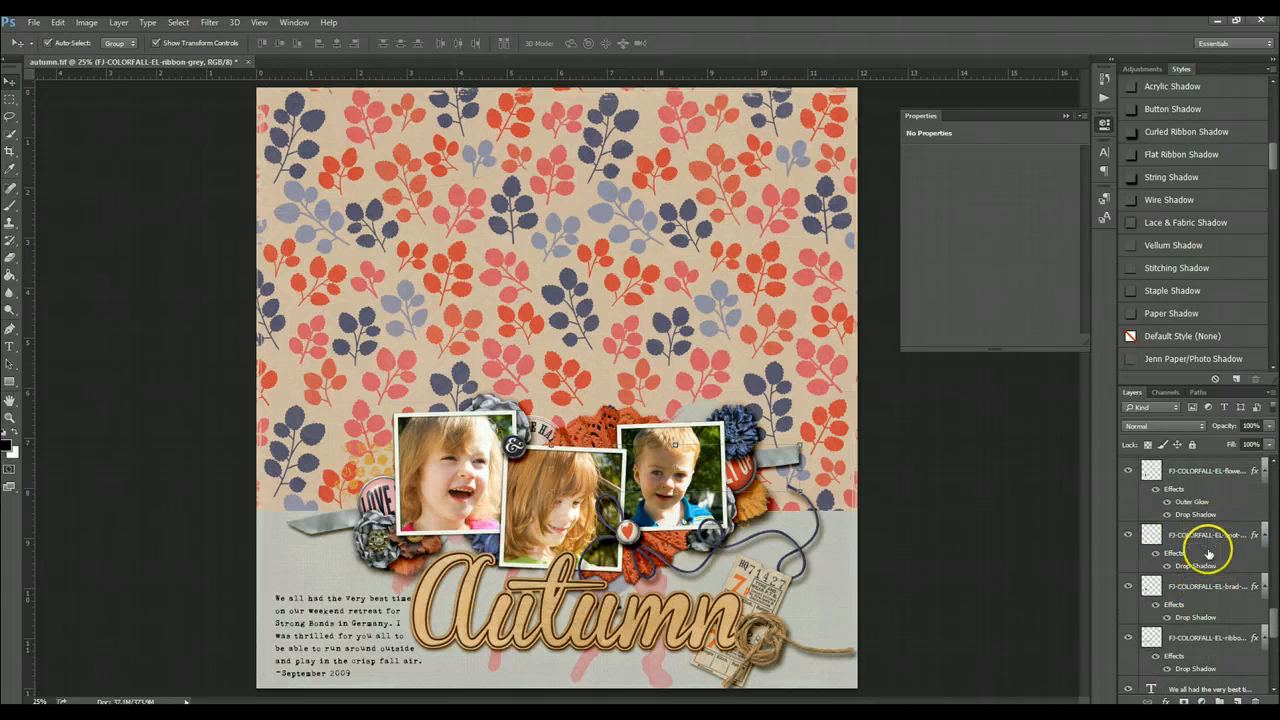
scroll(1212, 596, "down", 1)
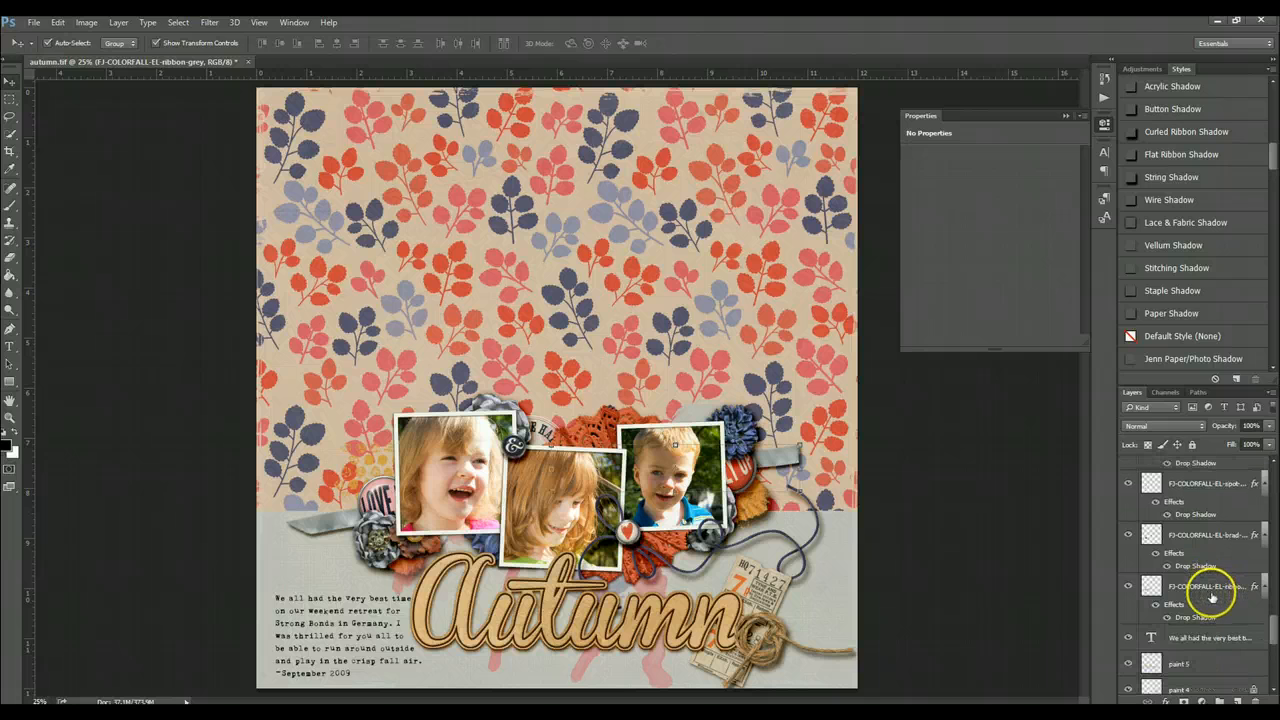
scroll(1212, 596, "down", 1)
scroll(1212, 600, "down", 1)
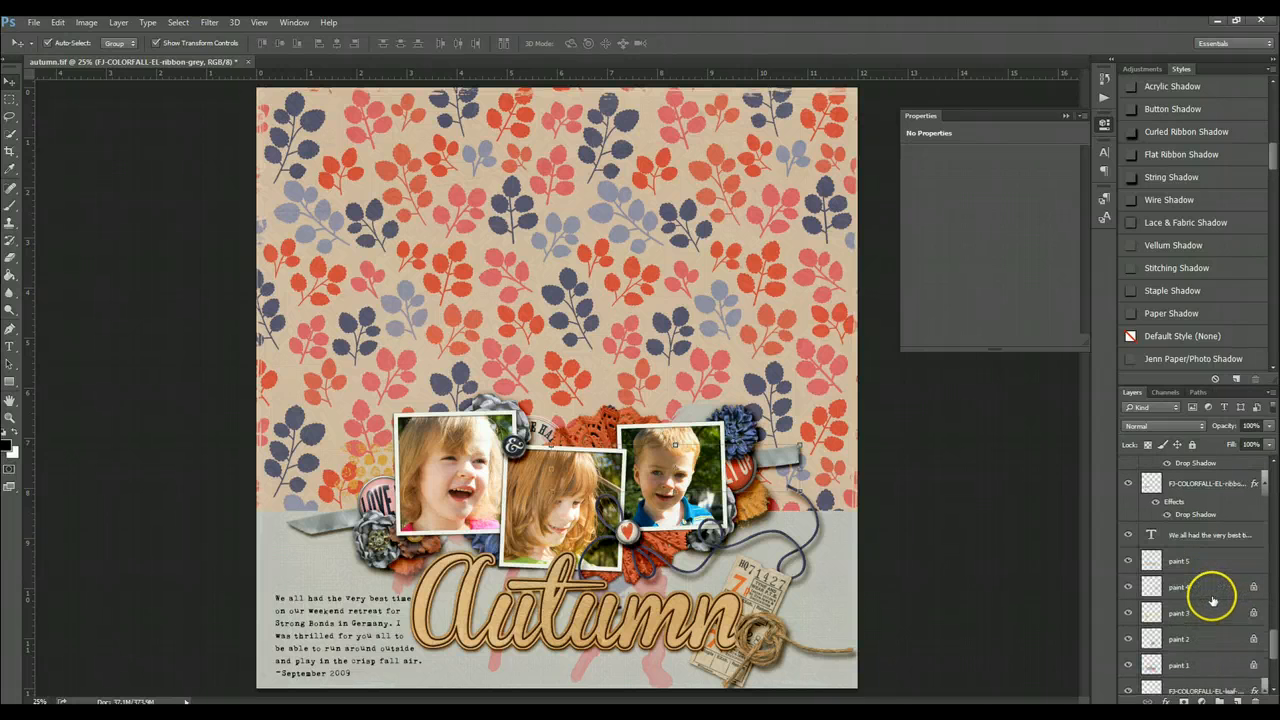
left_click(1211, 562)
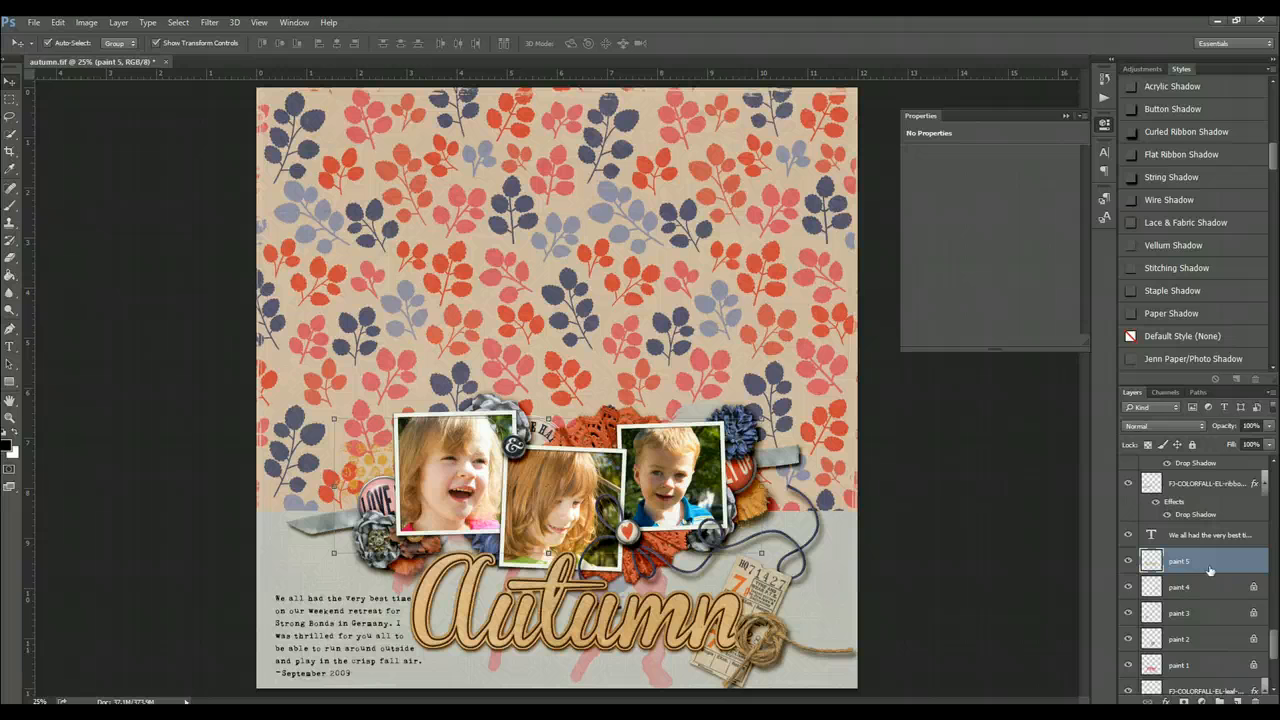
scroll(1210, 574, "down", 1)
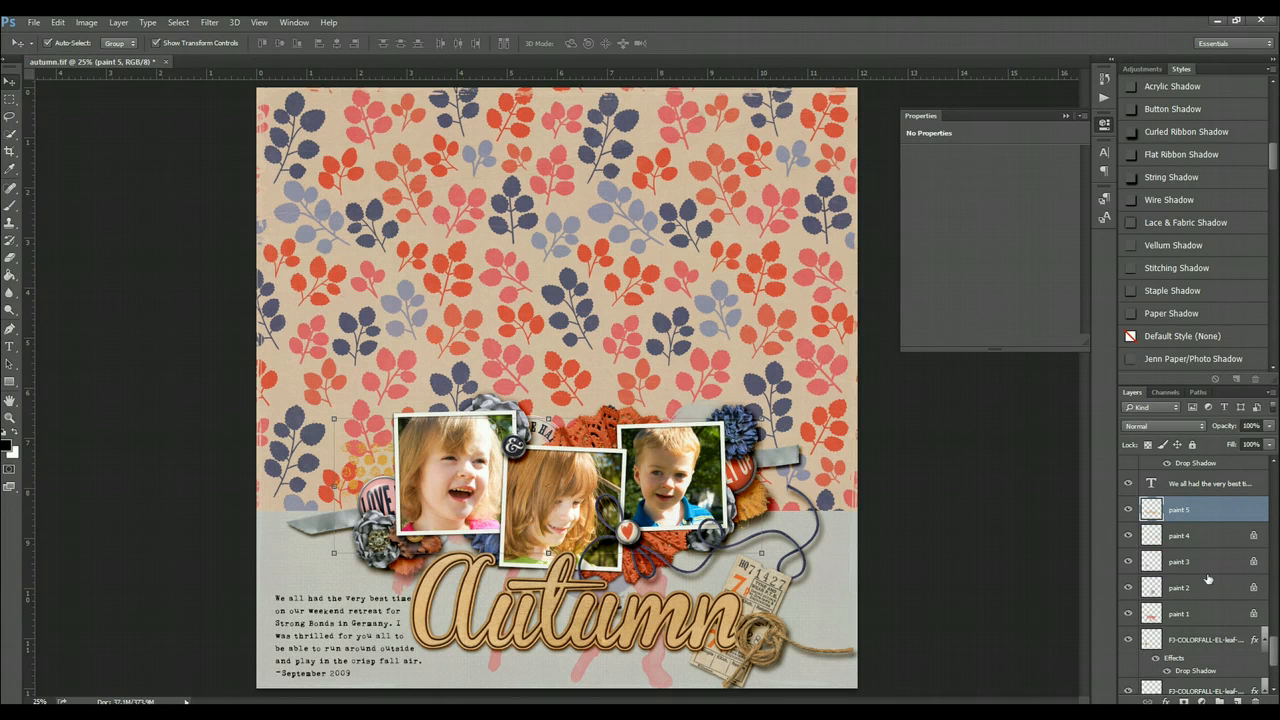
scroll(1209, 580, "down", 1)
scroll(1230, 612, "down", 2)
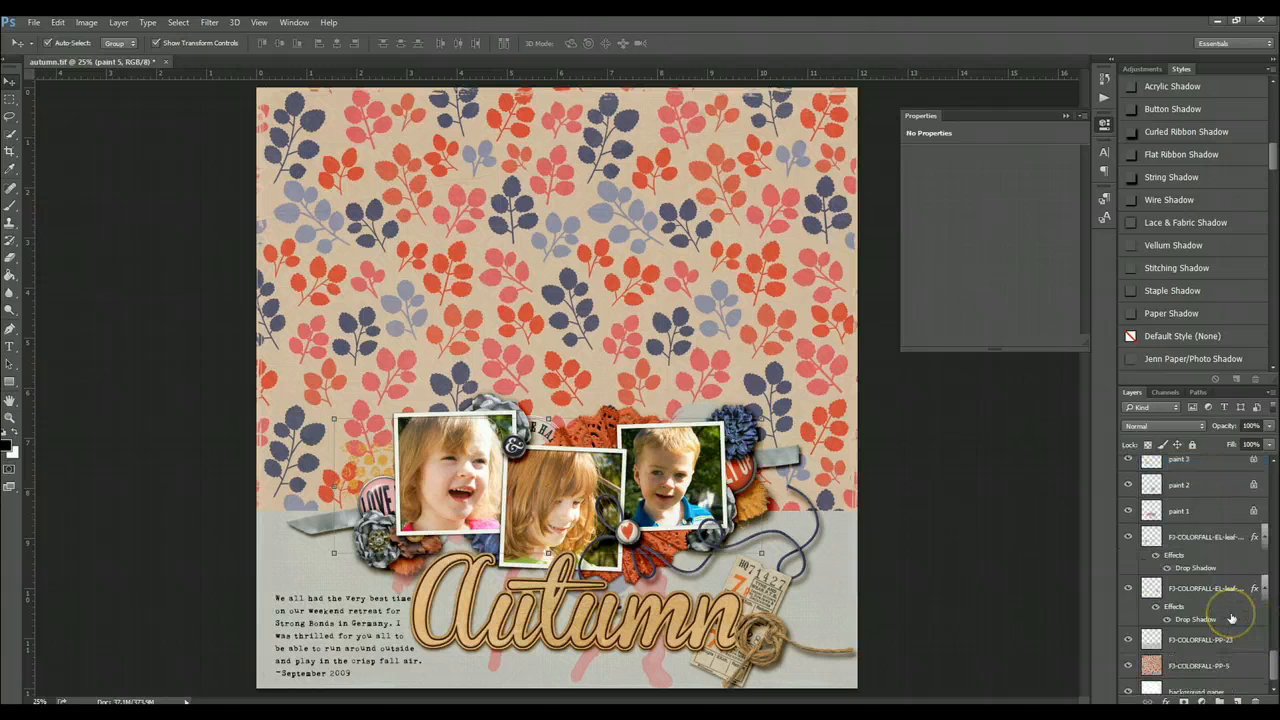
- Apply the Paper Shadow style to the FJ-COLORFALL-PP-23 paper layer, then deselect and save the document
left_click(1232, 637)
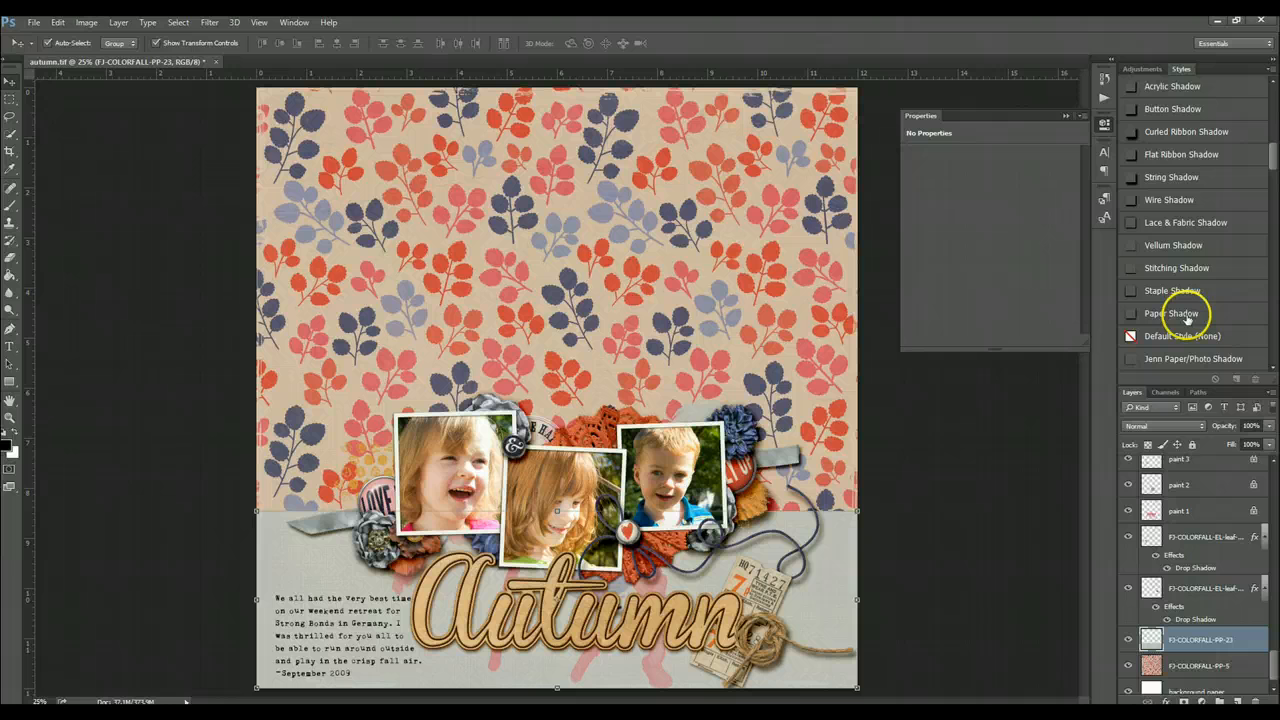
left_click(1187, 316)
scroll(1190, 540, "down", 1)
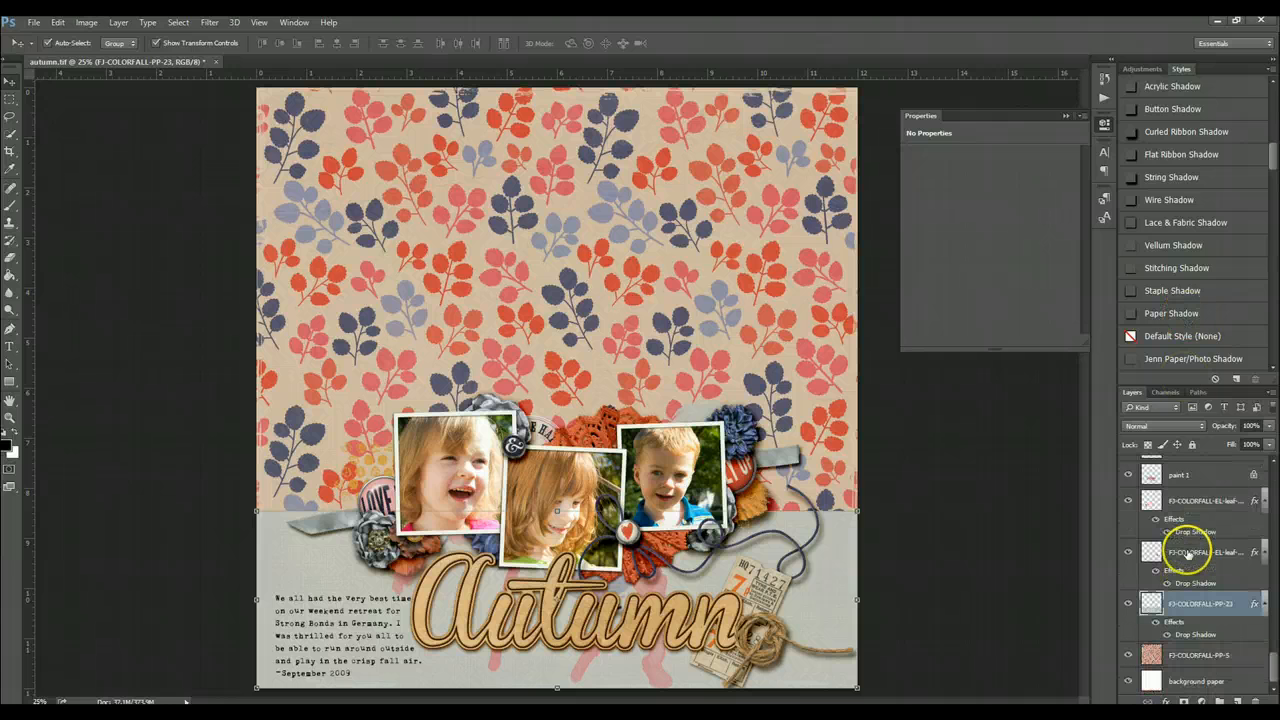
left_click(993, 548)
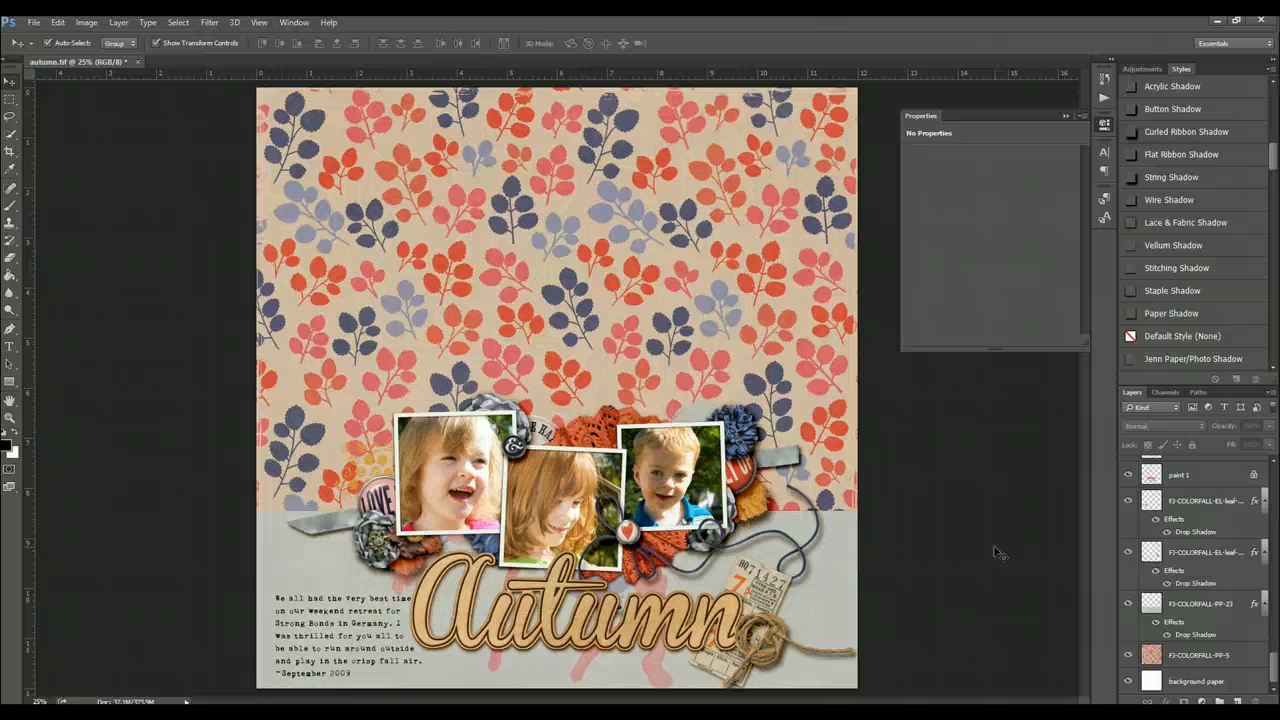
key("ctrl+s")
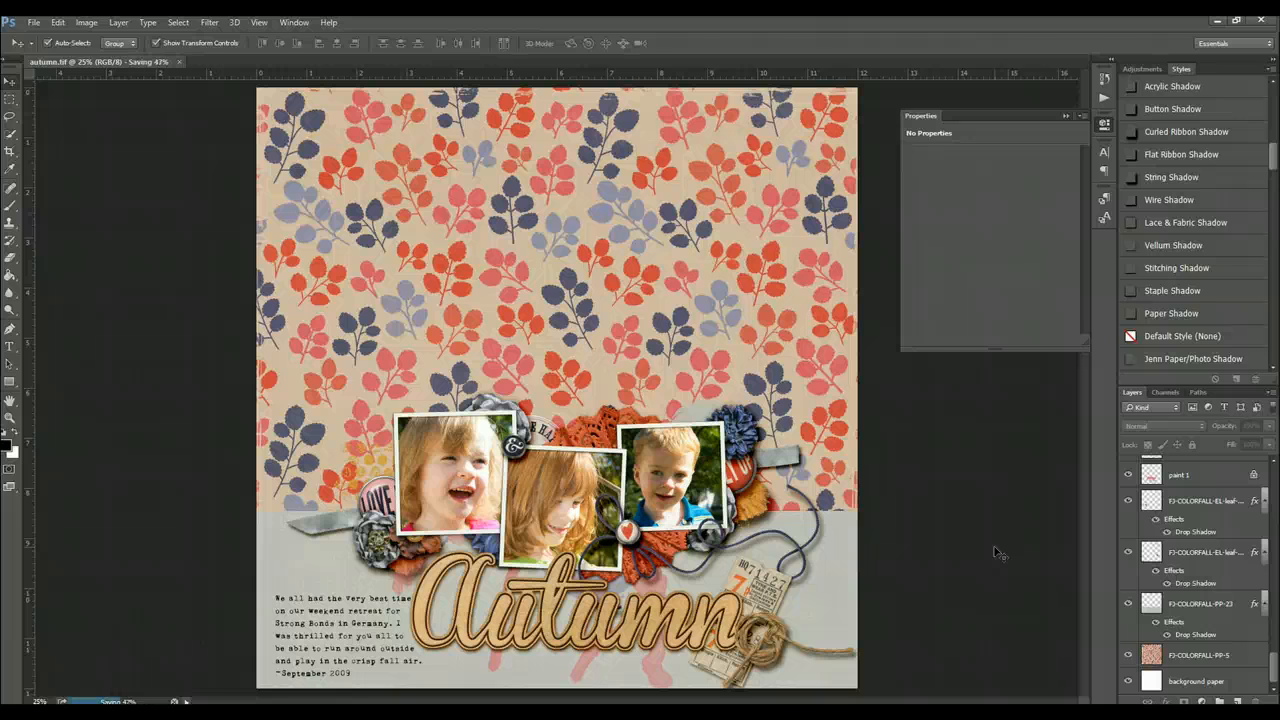